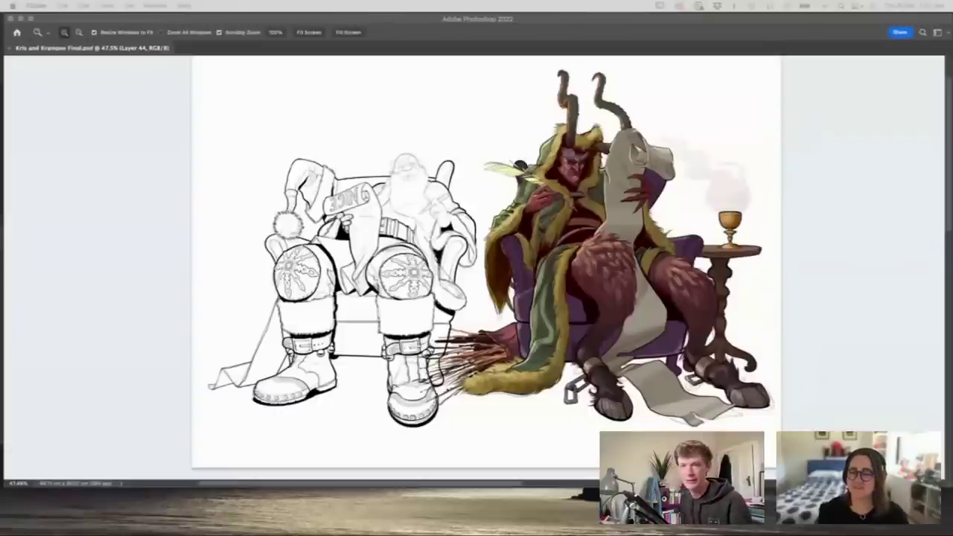
- Examine the coloured Krampus painting up close and the Santa line art beside it in full-screen view
{"action": "key", "text": "Tab"}
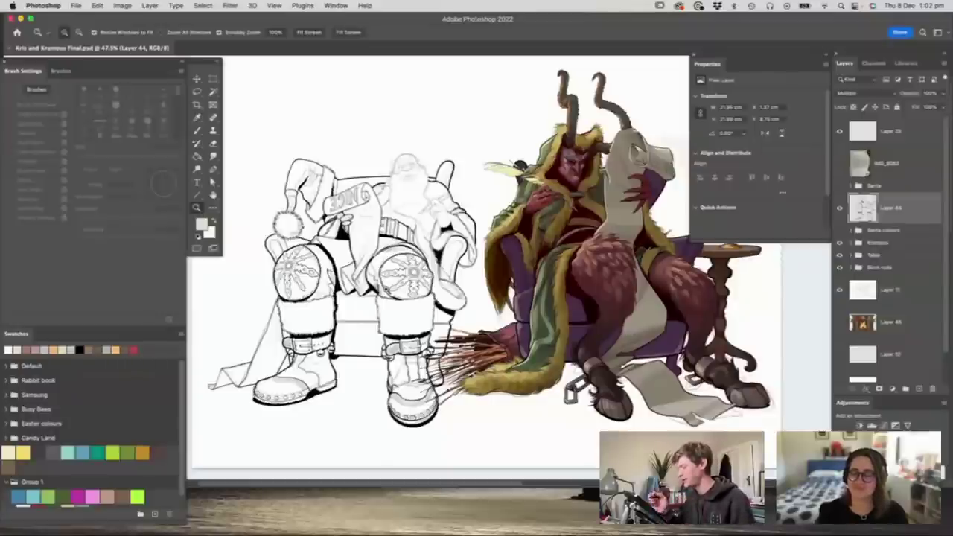
{"action": "left_click_drag", "start_coordinate": [556, 311], "coordinate": [567, 311]}
{"action": "left_click_drag", "start_coordinate": [439, 355], "coordinate": [420, 363]}
{"action": "left_click_drag", "start_coordinate": [552, 221], "coordinate": [589, 224]}
{"action": "scroll", "coordinate": [511, 286], "scroll_direction": "up", "scroll_amount": 3}
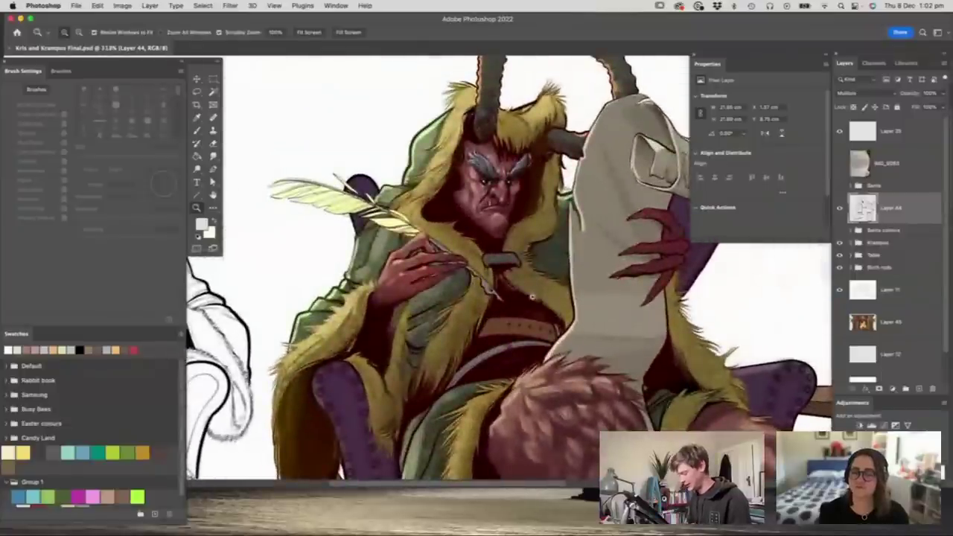
{"action": "key", "text": "h"}
{"action": "key", "text": "f"}
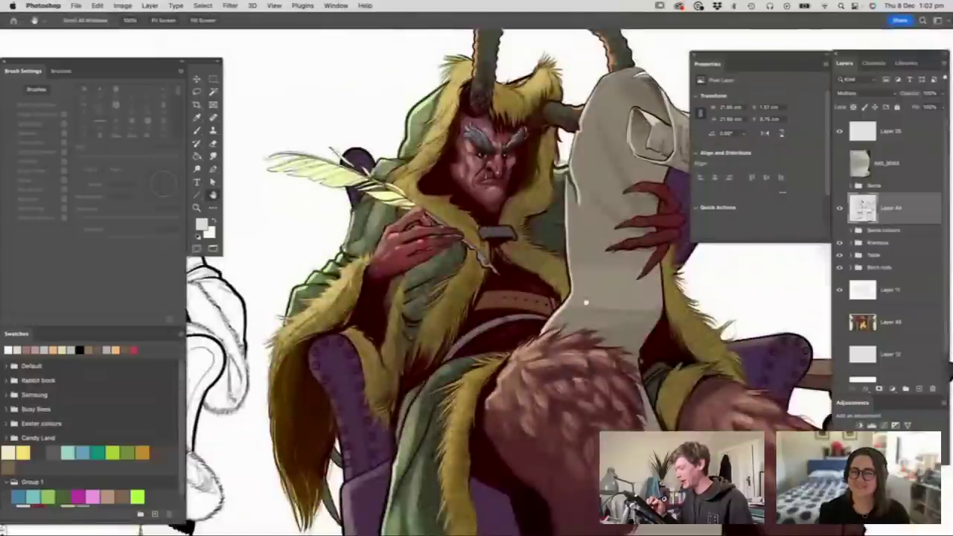
{"action": "left_click_drag", "start_coordinate": [586, 302], "coordinate": [656, 298]}
{"action": "left_click_drag", "start_coordinate": [269, 366], "coordinate": [644, 360]}
{"action": "key", "text": "z"}
{"action": "left_click", "coordinate": [486, 308], "text": "alt"}
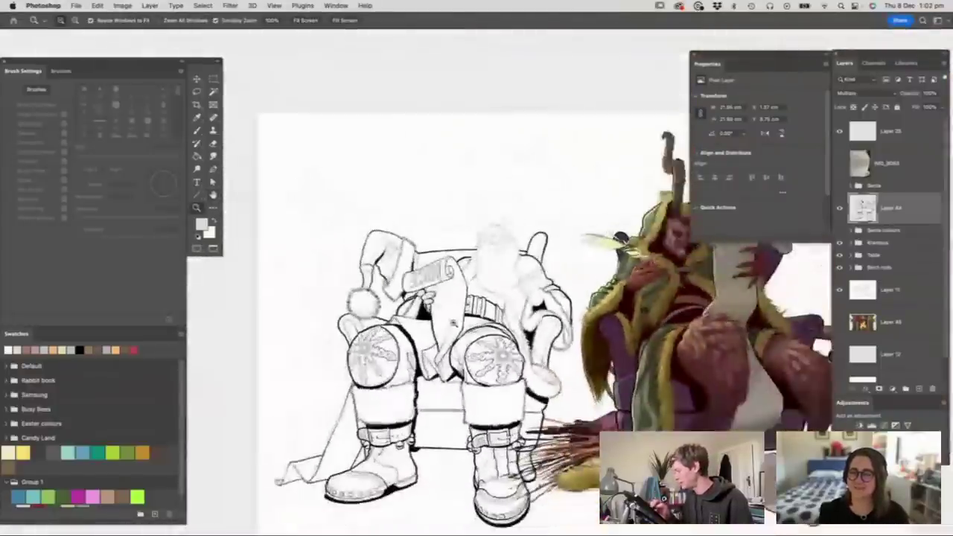
- Hide the Layer 44 line art and the Santa colours, Krampus, Table and Birch rods groups
{"action": "left_click_drag", "start_coordinate": [840, 209], "coordinate": [840, 267]}
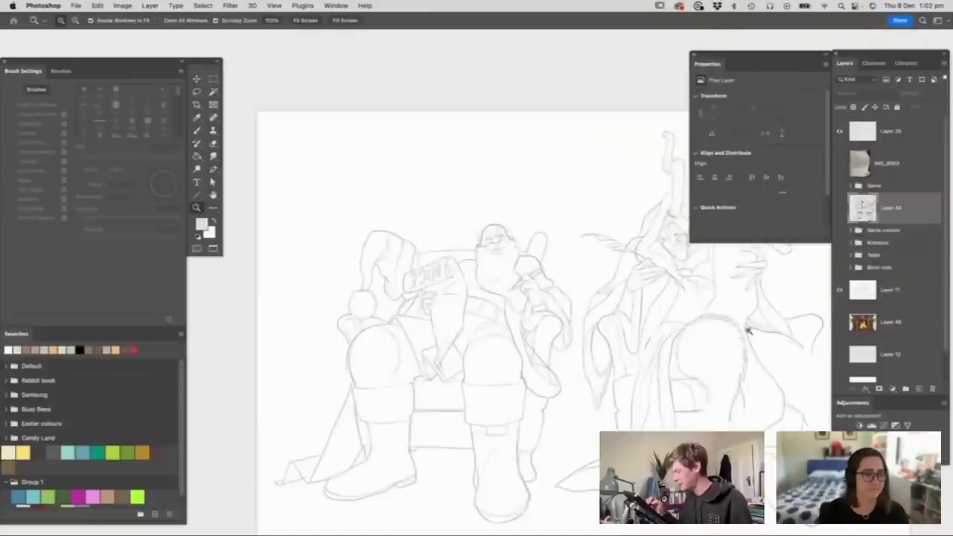
{"action": "left_click", "coordinate": [554, 325], "text": "alt"}
{"action": "left_click_drag", "start_coordinate": [697, 410], "coordinate": [766, 385]}
- Hide Layer 11, show the rough sketch on Layer 12 instead and raise its opacity to 100%
{"action": "left_click", "coordinate": [839, 290]}
{"action": "left_click", "coordinate": [839, 356]}
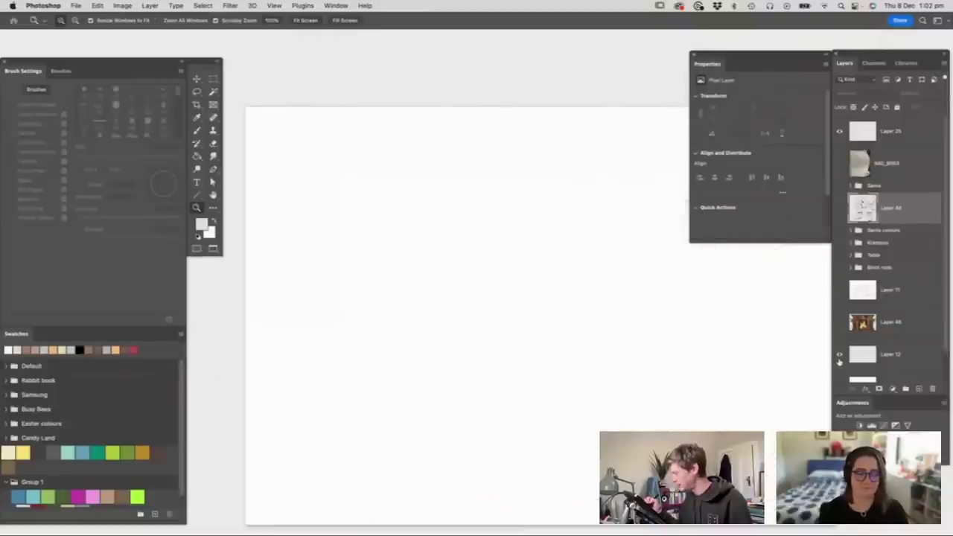
{"action": "left_click_drag", "start_coordinate": [670, 313], "coordinate": [743, 311]}
{"action": "left_click", "coordinate": [876, 350]}
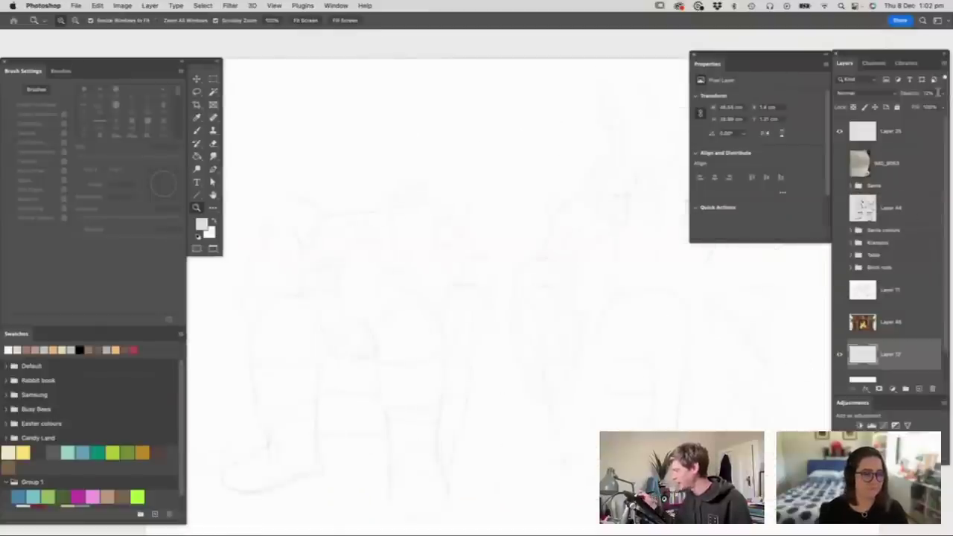
{"action": "left_click", "coordinate": [941, 93]}
{"action": "left_click_drag", "start_coordinate": [902, 107], "coordinate": [943, 108]}
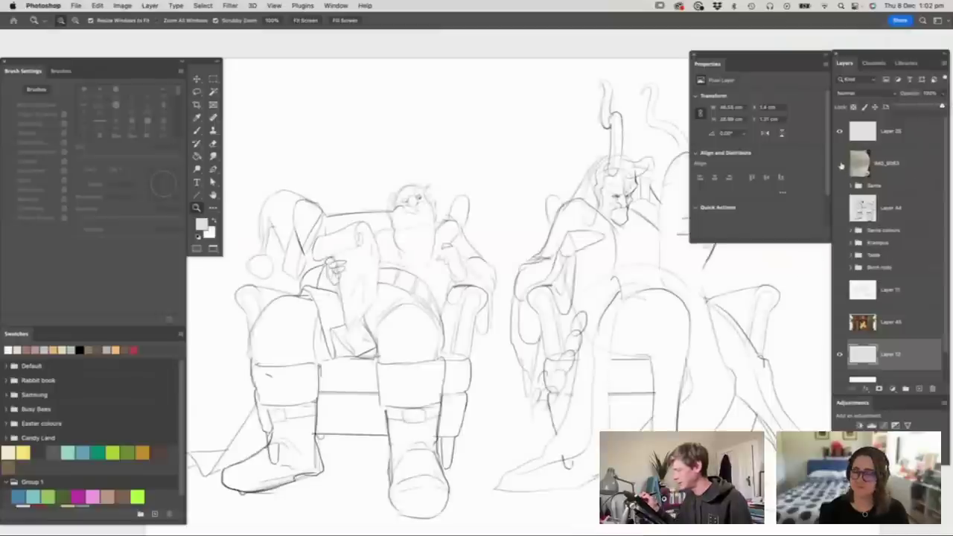
- Show the photographed notebook sketch, examine its Santa and Krampus doodles, and hide it again
{"action": "left_click", "coordinate": [839, 163]}
{"action": "left_click", "coordinate": [474, 138]}
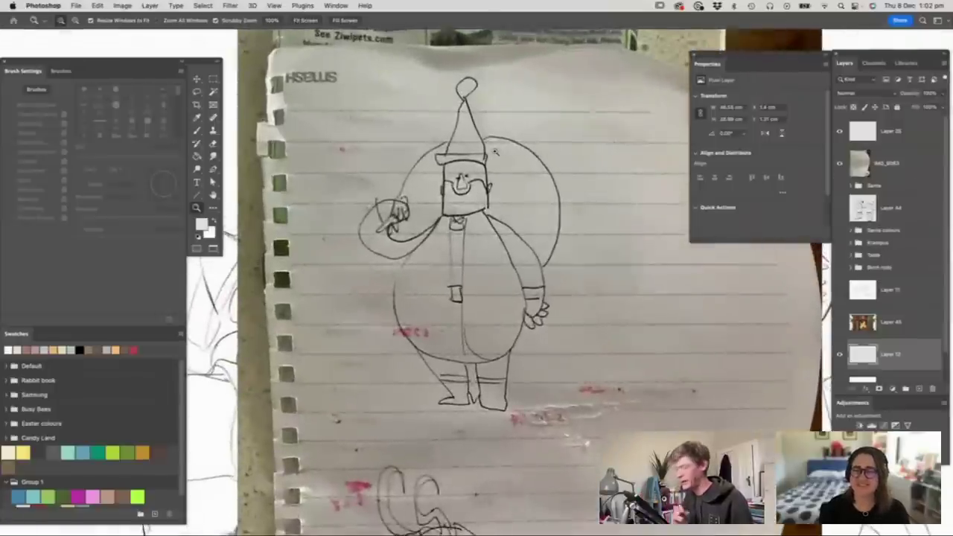
{"action": "left_click_drag", "start_coordinate": [524, 180], "coordinate": [454, 181]}
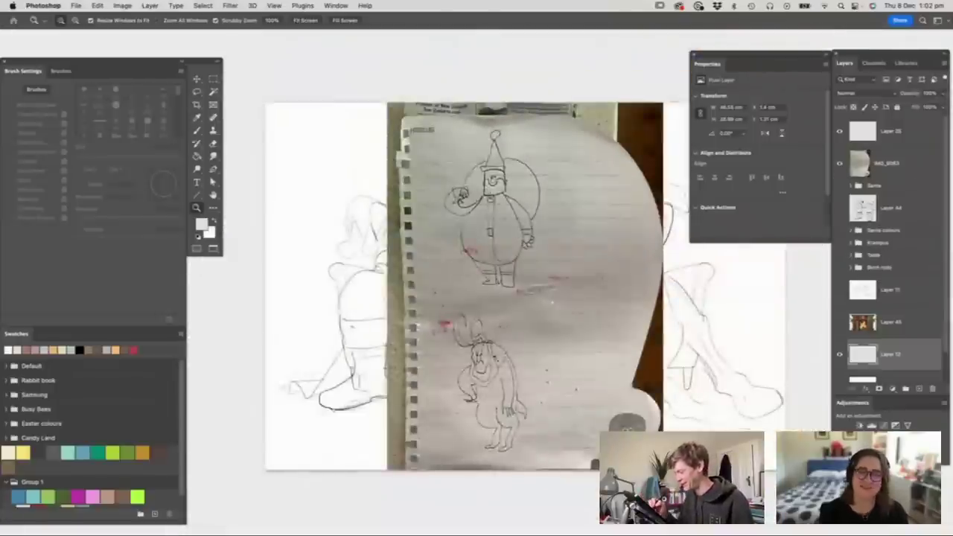
{"action": "mouse_move", "coordinate": [493, 394]}
{"action": "left_mouse_down"}
{"action": "mouse_move", "coordinate": [573, 395]}
{"action": "mouse_move", "coordinate": [500, 392]}
{"action": "left_mouse_up"}
{"action": "left_click_drag", "start_coordinate": [508, 243], "coordinate": [519, 244]}
{"action": "left_click", "coordinate": [840, 163]}
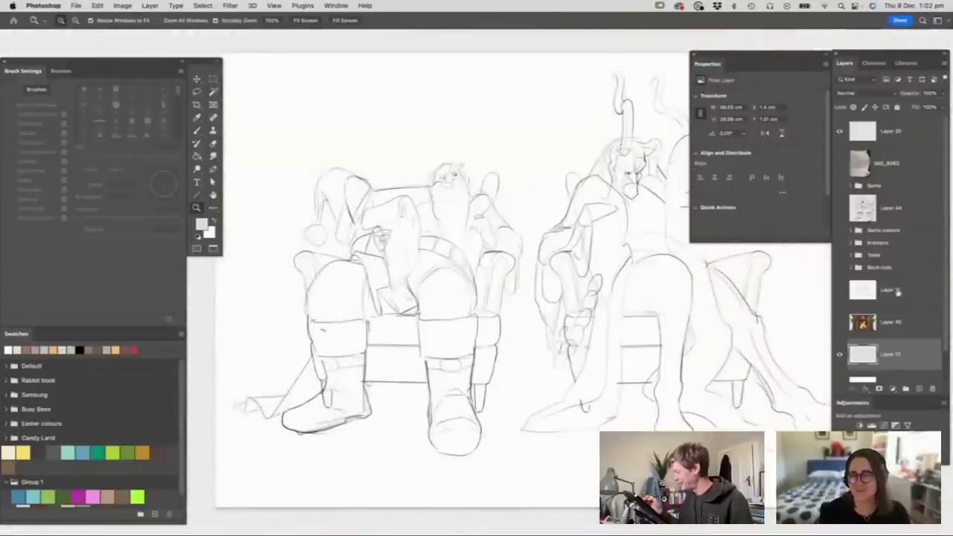
- Hide the rough sketch on Layer 12 and show the refined sketch on Layer 11
{"action": "scroll", "coordinate": [541, 353], "scroll_direction": "down", "scroll_amount": 2}
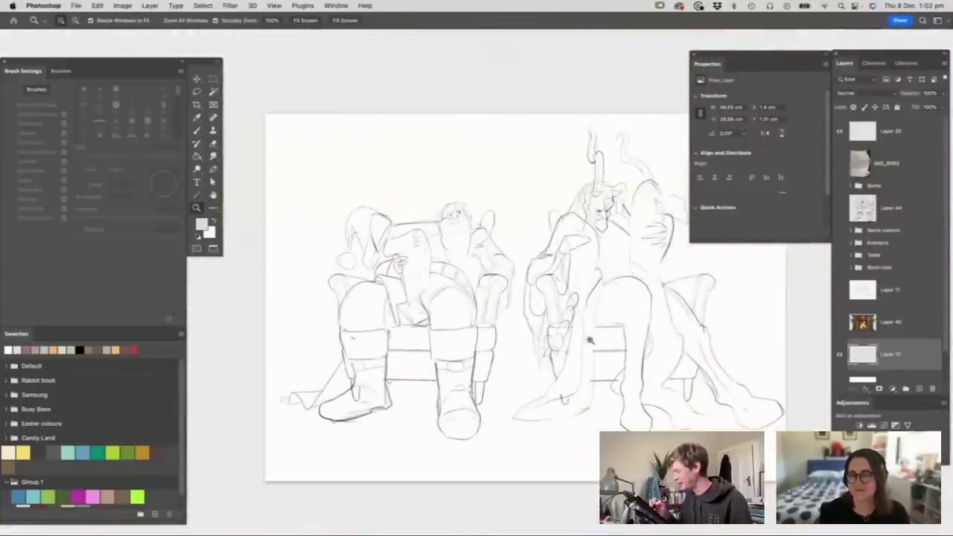
{"action": "scroll", "coordinate": [589, 335], "scroll_direction": "up", "scroll_amount": 2}
{"action": "left_click", "coordinate": [838, 355]}
{"action": "left_click", "coordinate": [841, 290]}
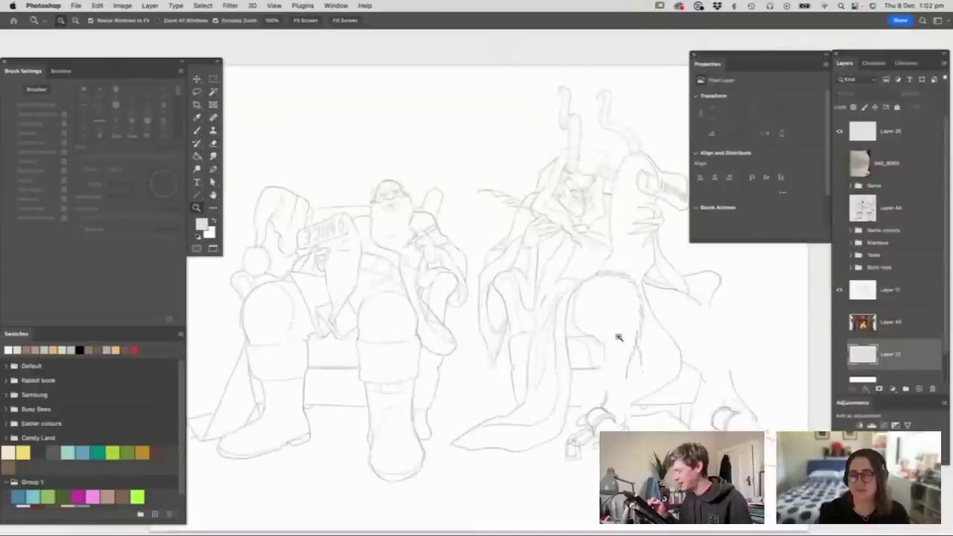
{"action": "scroll", "coordinate": [618, 337], "scroll_direction": "down", "scroll_amount": 2}
{"action": "scroll", "coordinate": [618, 340], "scroll_direction": "up", "scroll_amount": 2}
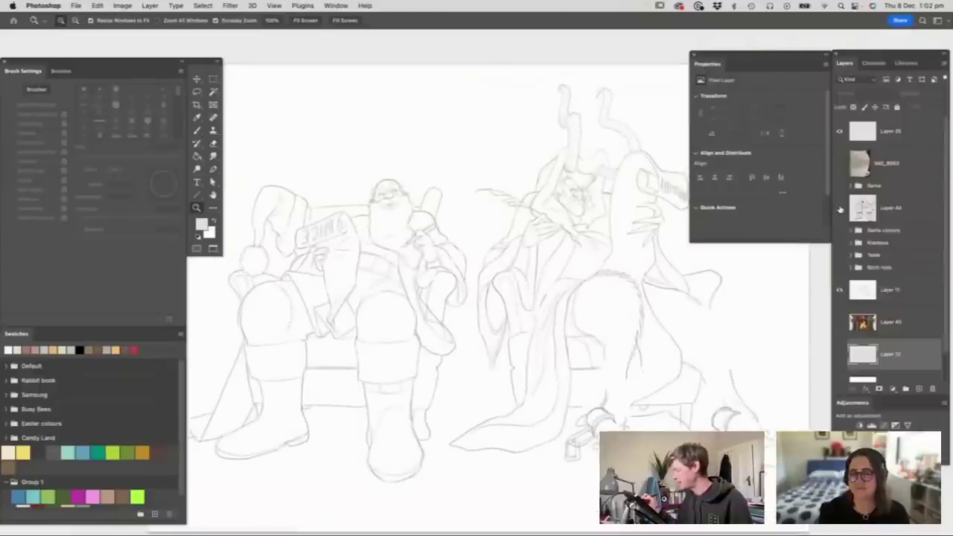
- Show the Santa line art on Layer 44 and lower the Layer 11 sketch's opacity to about 10%
{"action": "left_click", "coordinate": [838, 208]}
{"action": "left_click", "coordinate": [887, 290]}
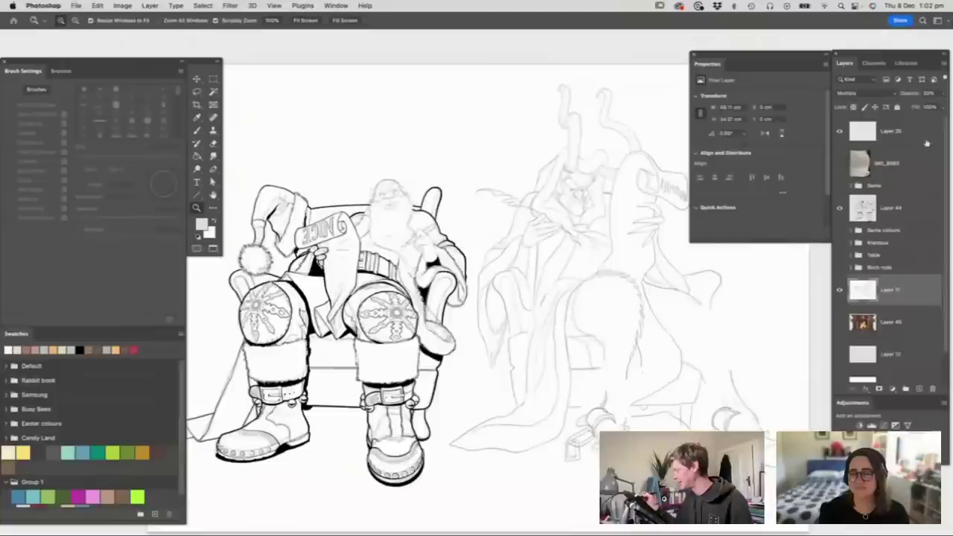
{"action": "left_click_drag", "start_coordinate": [903, 108], "coordinate": [901, 108]}
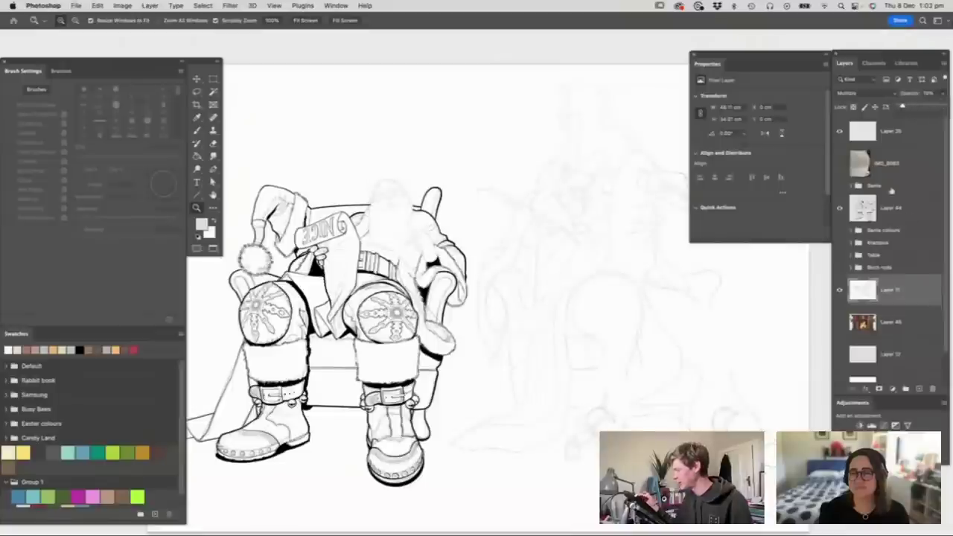
- Make Layer 44 active and choose a small hard round inking brush in black for Santa's unfinished face
{"action": "left_click", "coordinate": [882, 217]}
{"action": "left_click_drag", "start_coordinate": [607, 327], "coordinate": [564, 308]}
{"action": "left_click_drag", "start_coordinate": [432, 233], "coordinate": [565, 269]}
{"action": "left_click_drag", "start_coordinate": [519, 341], "coordinate": [542, 353]}
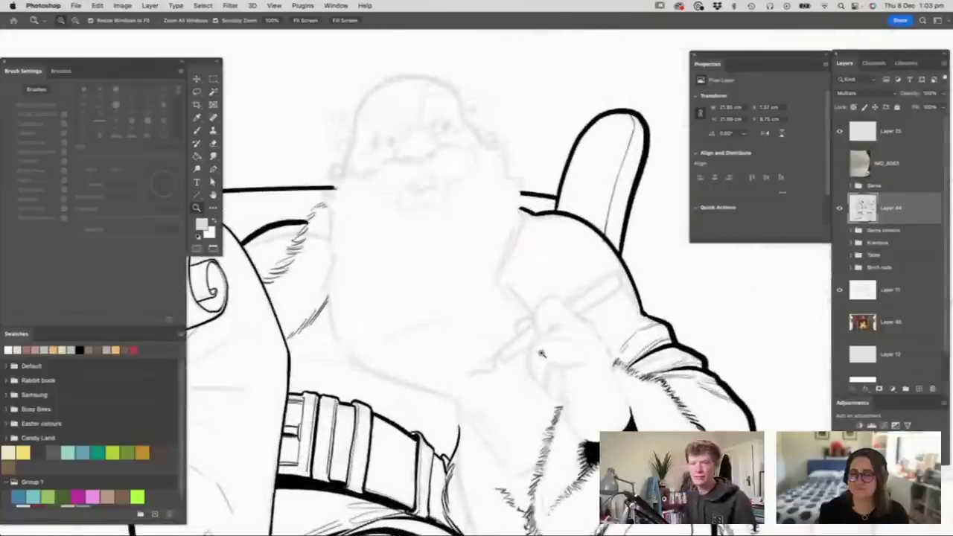
{"action": "key", "text": "b"}
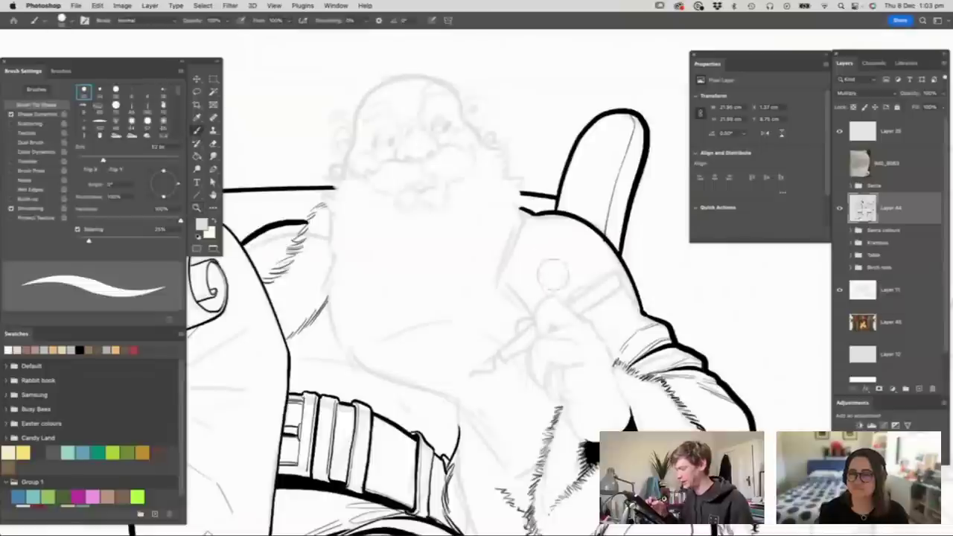
{"action": "right_click", "coordinate": [470, 270]}
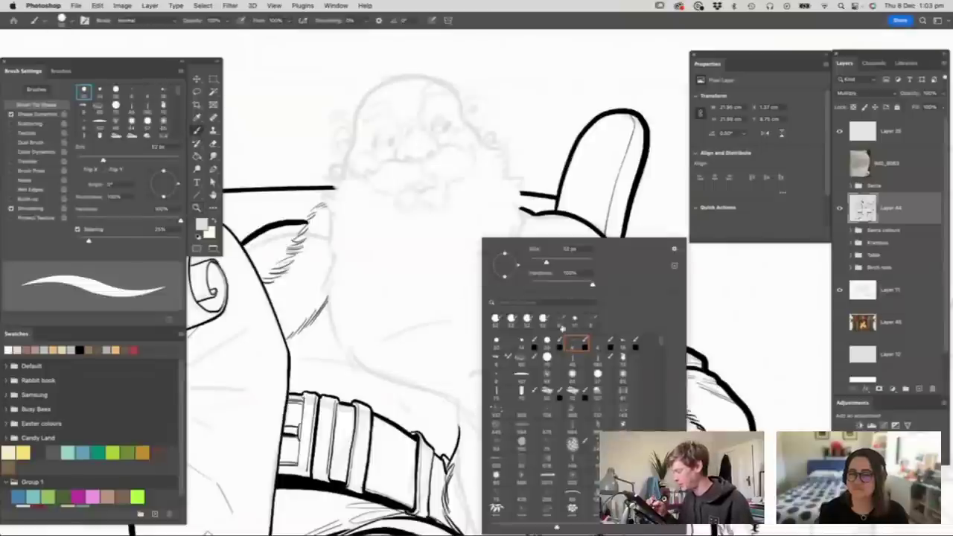
{"action": "left_click", "coordinate": [571, 343]}
- Ink the top and left side of Santa's bald head and the upper lid of the left-hand eye over the sketch
{"action": "key", "text": "z"}
{"action": "left_click_drag", "start_coordinate": [549, 310], "coordinate": [532, 312]}
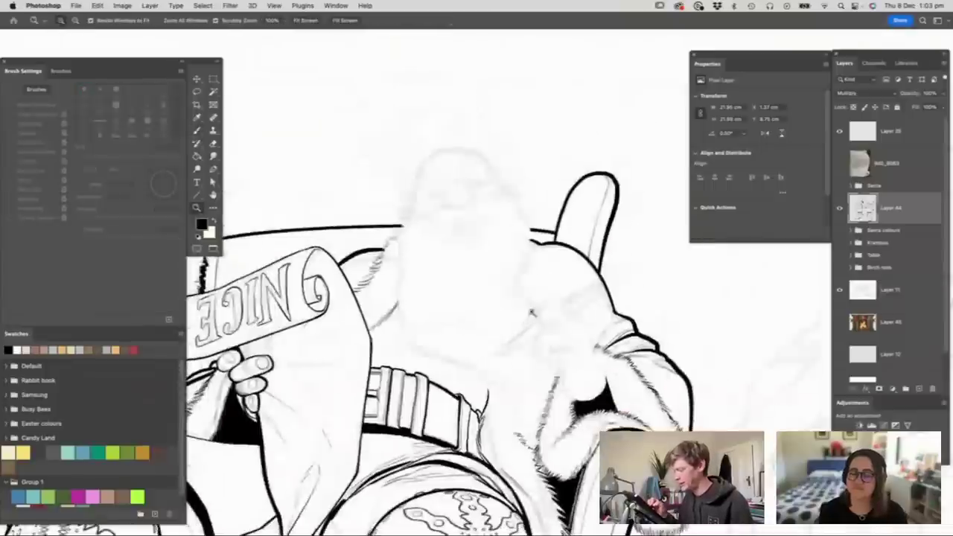
{"action": "left_click_drag", "start_coordinate": [445, 187], "coordinate": [470, 208]}
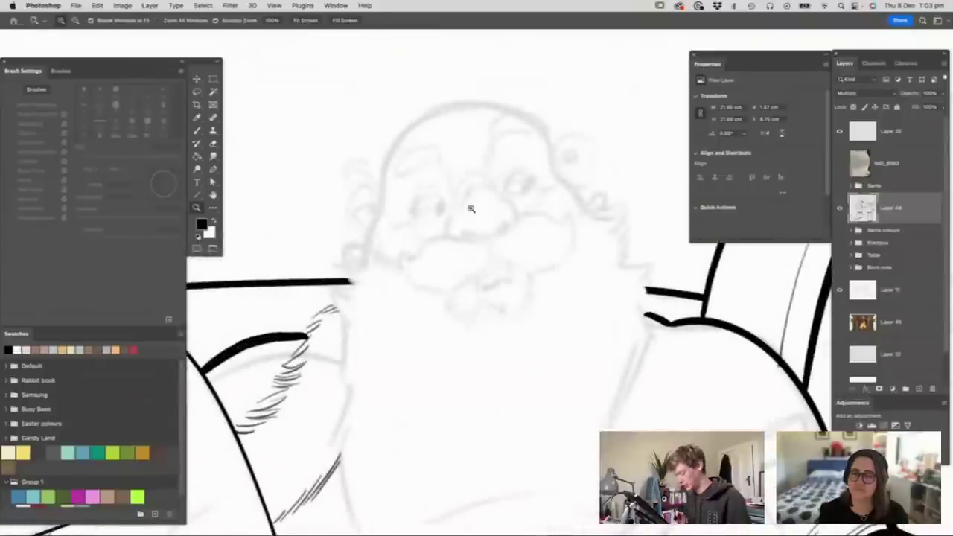
{"action": "key", "text": "b"}
{"action": "key", "text": "z"}
{"action": "left_click_drag", "start_coordinate": [567, 151], "coordinate": [573, 157]}
{"action": "key", "text": "b"}
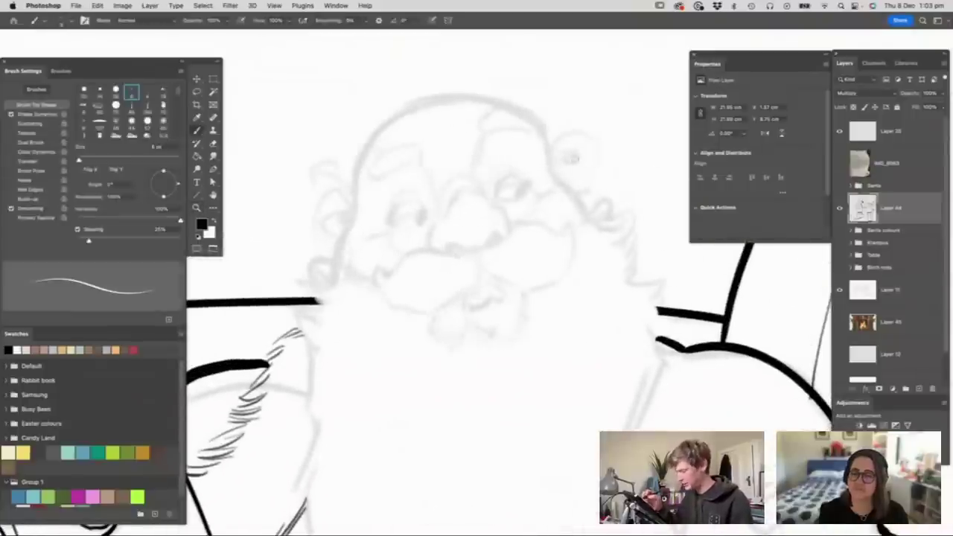
{"action": "mouse_move", "coordinate": [354, 168]}
{"action": "left_mouse_down"}
{"action": "mouse_move", "coordinate": [434, 99]}
{"action": "mouse_move", "coordinate": [497, 96]}
{"action": "mouse_move", "coordinate": [528, 113]}
{"action": "left_mouse_up"}
{"action": "mouse_move", "coordinate": [362, 157]}
{"action": "left_mouse_down"}
{"action": "mouse_move", "coordinate": [340, 271]}
{"action": "mouse_move", "coordinate": [344, 247]}
{"action": "left_mouse_up"}
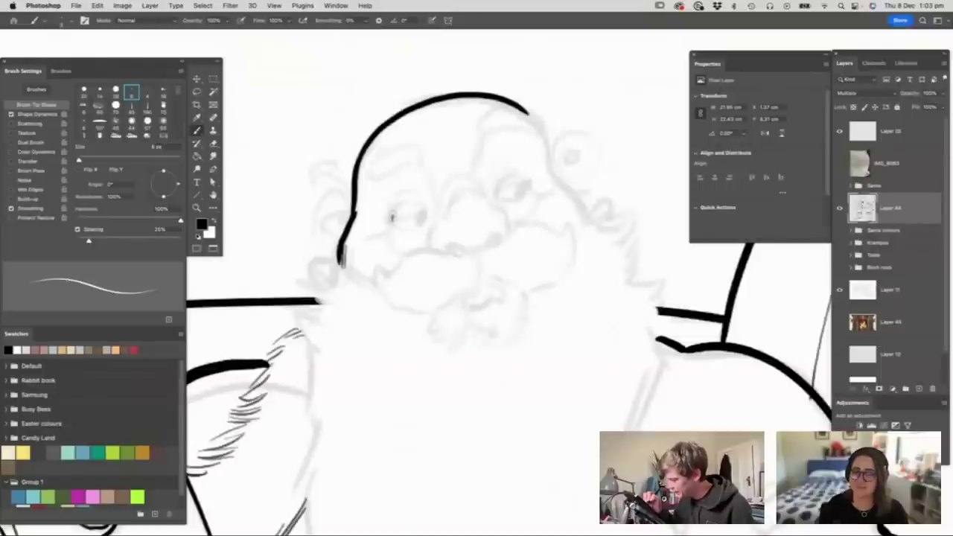
{"action": "mouse_move", "coordinate": [392, 217]}
{"action": "left_mouse_down"}
{"action": "mouse_move", "coordinate": [413, 201]}
{"action": "mouse_move", "coordinate": [427, 215]}
{"action": "mouse_move", "coordinate": [398, 195]}
{"action": "mouse_move", "coordinate": [335, 223]}
{"action": "left_mouse_up"}
- Show the Krampus group and examine the painted Krampus face as a reference for Santa's face
{"action": "key", "text": "z"}
{"action": "left_click_drag", "start_coordinate": [369, 257], "coordinate": [297, 268]}
{"action": "left_click_drag", "start_coordinate": [398, 234], "coordinate": [365, 240]}
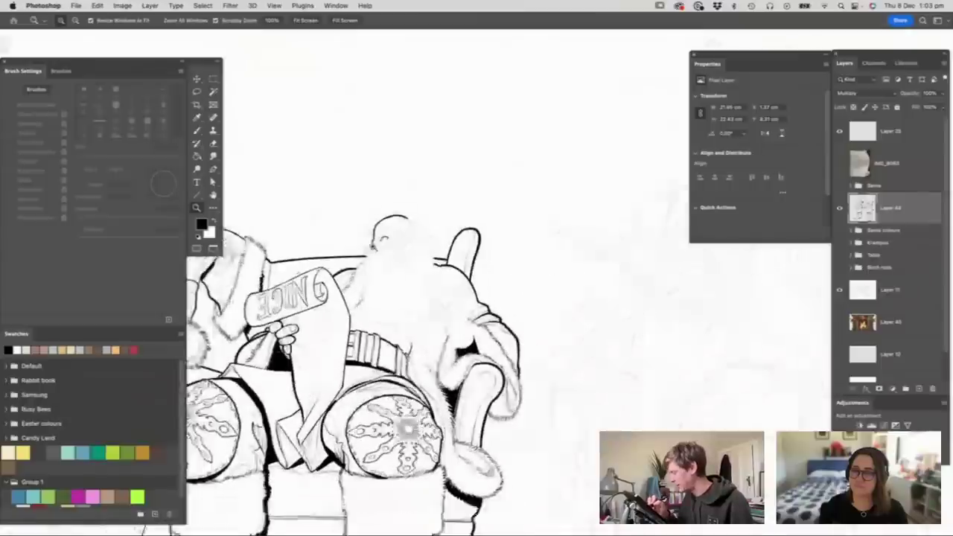
{"action": "left_click_drag", "start_coordinate": [470, 293], "coordinate": [443, 296]}
{"action": "left_click_drag", "start_coordinate": [646, 257], "coordinate": [722, 270]}
{"action": "left_click", "coordinate": [839, 243]}
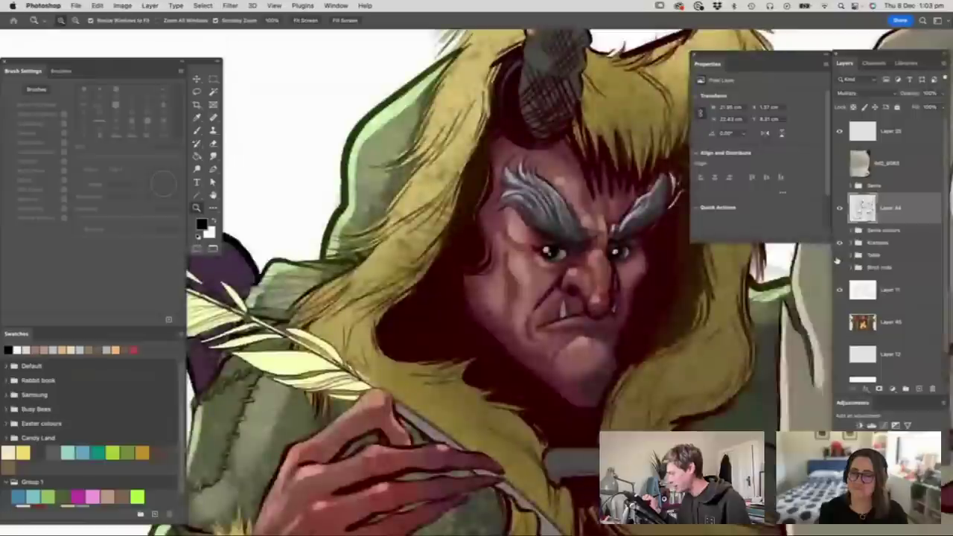
{"action": "mouse_move", "coordinate": [577, 261]}
{"action": "left_mouse_down"}
{"action": "mouse_move", "coordinate": [605, 291]}
{"action": "mouse_move", "coordinate": [620, 296]}
{"action": "mouse_move", "coordinate": [636, 284]}
{"action": "left_mouse_up"}
{"action": "left_click_drag", "start_coordinate": [374, 298], "coordinate": [400, 308]}
{"action": "left_click_drag", "start_coordinate": [353, 270], "coordinate": [393, 263]}
- Ink the outlines of both of Santa's eyebrows and the brow line running down from the right-hand one
{"action": "key", "text": "b"}
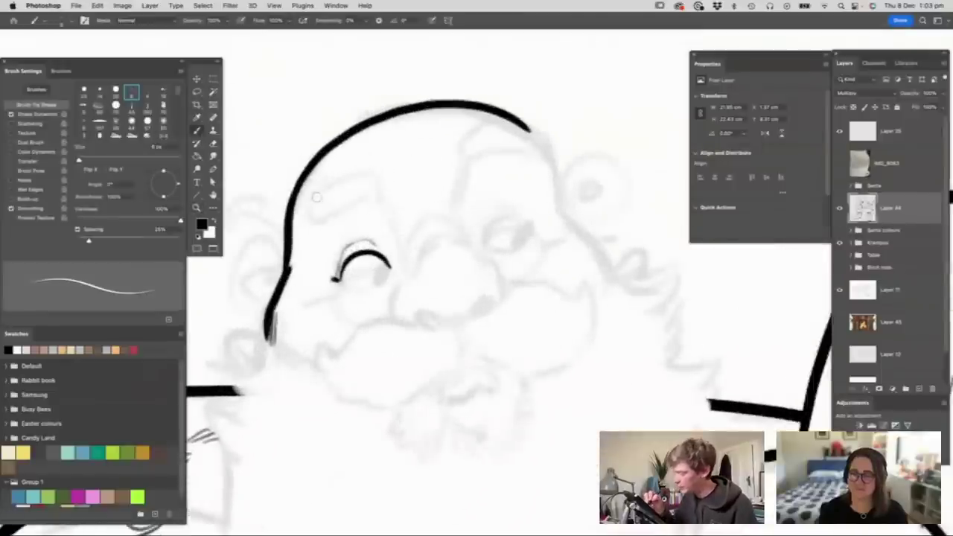
{"action": "mouse_move", "coordinate": [311, 203]}
{"action": "left_mouse_down"}
{"action": "mouse_move", "coordinate": [322, 189]}
{"action": "mouse_move", "coordinate": [374, 186]}
{"action": "left_mouse_up"}
{"action": "mouse_move", "coordinate": [310, 202]}
{"action": "left_mouse_down"}
{"action": "mouse_move", "coordinate": [319, 215]}
{"action": "mouse_move", "coordinate": [374, 196]}
{"action": "left_mouse_up"}
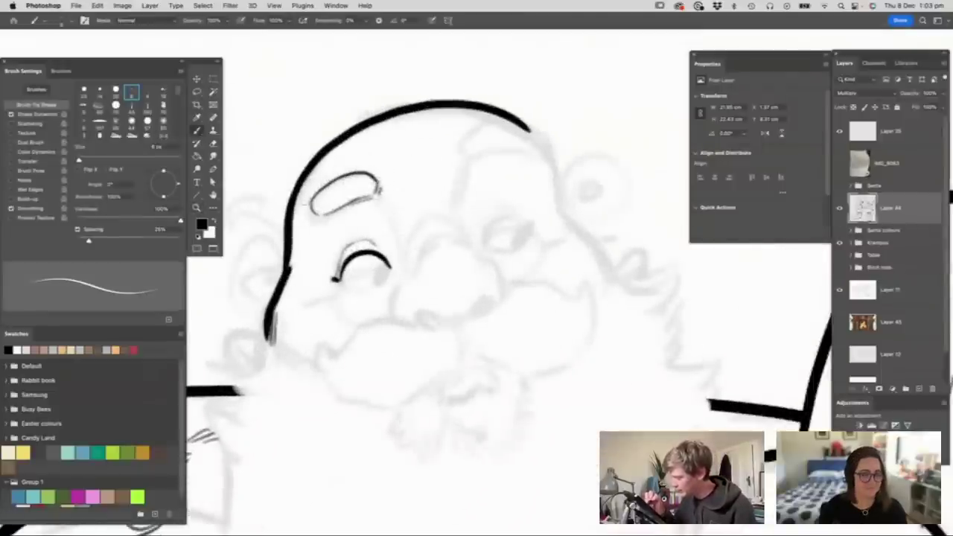
{"action": "left_click_drag", "start_coordinate": [317, 200], "coordinate": [306, 218]}
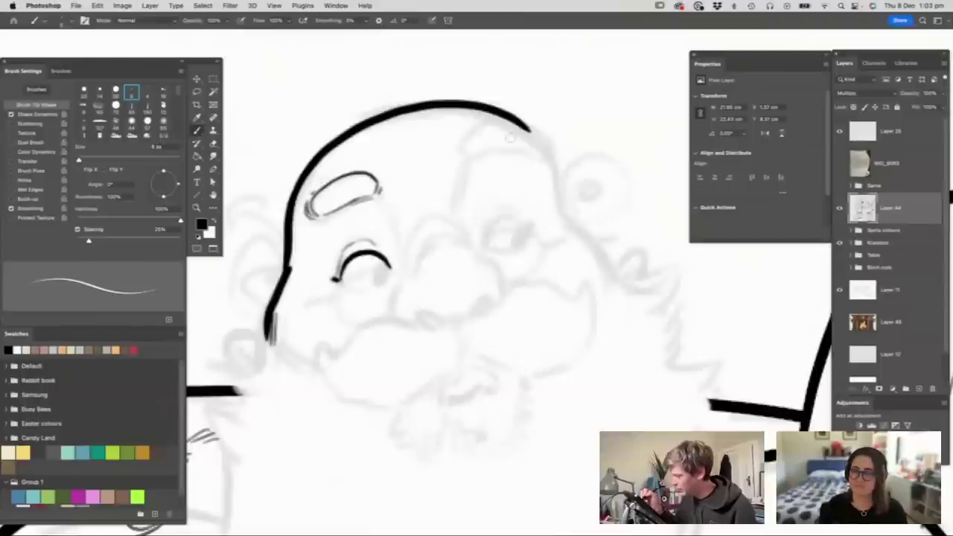
{"action": "mouse_move", "coordinate": [464, 141]}
{"action": "left_mouse_down"}
{"action": "mouse_move", "coordinate": [520, 121]}
{"action": "mouse_move", "coordinate": [544, 152]}
{"action": "mouse_move", "coordinate": [470, 159]}
{"action": "mouse_move", "coordinate": [503, 149]}
{"action": "mouse_move", "coordinate": [544, 158]}
{"action": "left_mouse_up"}
{"action": "mouse_move", "coordinate": [468, 153]}
{"action": "left_mouse_down"}
{"action": "mouse_move", "coordinate": [454, 186]}
{"action": "mouse_move", "coordinate": [457, 221]}
{"action": "left_mouse_up"}
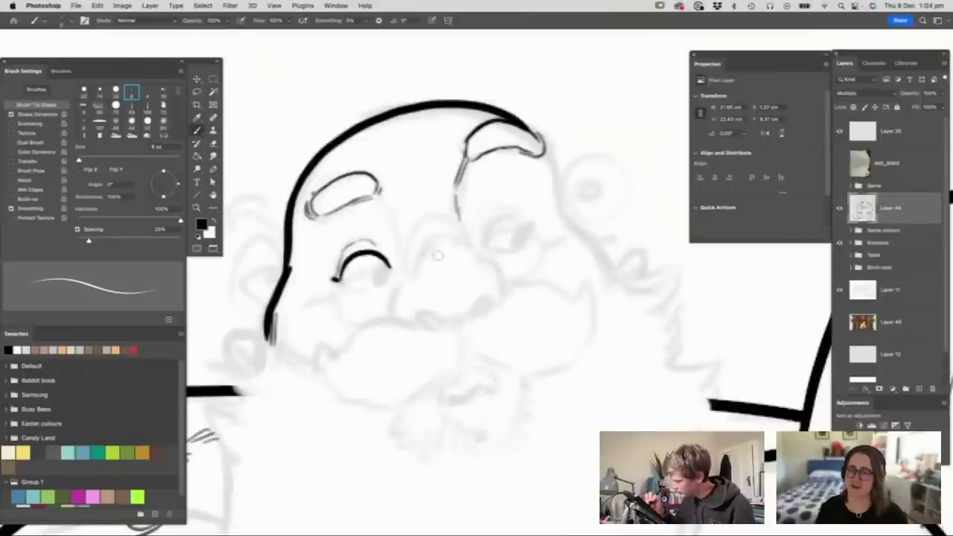
- Ink Santa's rounded nose with its dark nostrils and a small contour line on the bridge
{"action": "mouse_move", "coordinate": [415, 272]}
{"action": "left_mouse_down"}
{"action": "mouse_move", "coordinate": [435, 240]}
{"action": "mouse_move", "coordinate": [480, 260]}
{"action": "mouse_move", "coordinate": [476, 252]}
{"action": "mouse_move", "coordinate": [498, 271]}
{"action": "mouse_move", "coordinate": [505, 300]}
{"action": "left_mouse_up"}
{"action": "mouse_move", "coordinate": [416, 274]}
{"action": "left_mouse_down"}
{"action": "mouse_move", "coordinate": [402, 292]}
{"action": "mouse_move", "coordinate": [403, 320]}
{"action": "mouse_move", "coordinate": [490, 307]}
{"action": "mouse_move", "coordinate": [488, 293]}
{"action": "left_mouse_up"}
{"action": "left_click_drag", "start_coordinate": [424, 279], "coordinate": [424, 294]}
{"action": "mouse_move", "coordinate": [428, 280]}
{"action": "left_mouse_down"}
{"action": "mouse_move", "coordinate": [416, 319]}
{"action": "mouse_move", "coordinate": [488, 302]}
{"action": "mouse_move", "coordinate": [481, 308]}
{"action": "left_mouse_up"}
- Ink the upper lid and lash of Santa's right-hand eye and add fine crease lines above the left-hand eye
{"action": "key", "text": "super+space"}
{"action": "mouse_move", "coordinate": [497, 229]}
{"action": "left_mouse_down"}
{"action": "mouse_move", "coordinate": [452, 234]}
{"action": "mouse_move", "coordinate": [521, 240]}
{"action": "mouse_move", "coordinate": [483, 234]}
{"action": "mouse_move", "coordinate": [512, 218]}
{"action": "mouse_move", "coordinate": [533, 229]}
{"action": "mouse_move", "coordinate": [490, 225]}
{"action": "mouse_move", "coordinate": [483, 247]}
{"action": "mouse_move", "coordinate": [489, 219]}
{"action": "mouse_move", "coordinate": [513, 214]}
{"action": "mouse_move", "coordinate": [474, 225]}
{"action": "mouse_move", "coordinate": [494, 202]}
{"action": "mouse_move", "coordinate": [520, 215]}
{"action": "left_mouse_up"}
{"action": "key", "text": "b"}
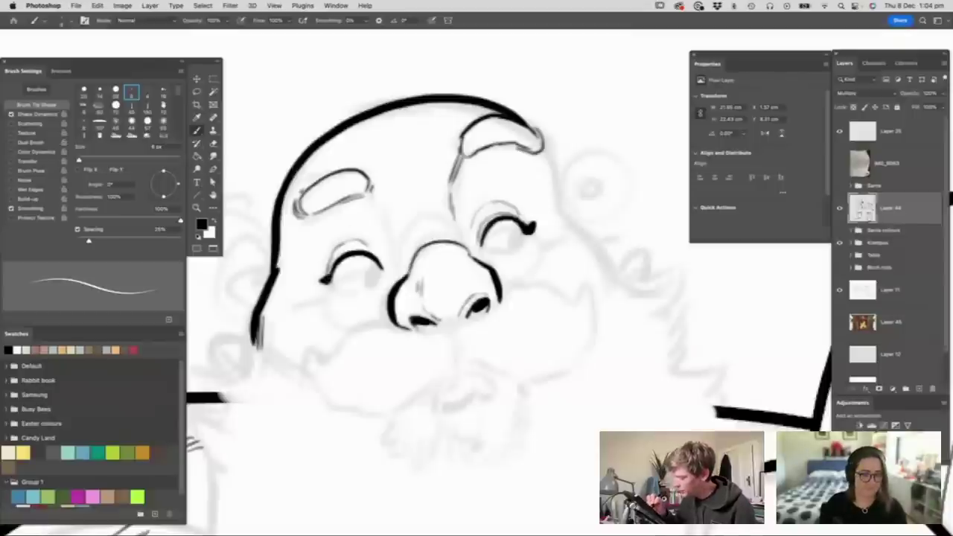
{"action": "left_click_drag", "start_coordinate": [326, 282], "coordinate": [333, 274]}
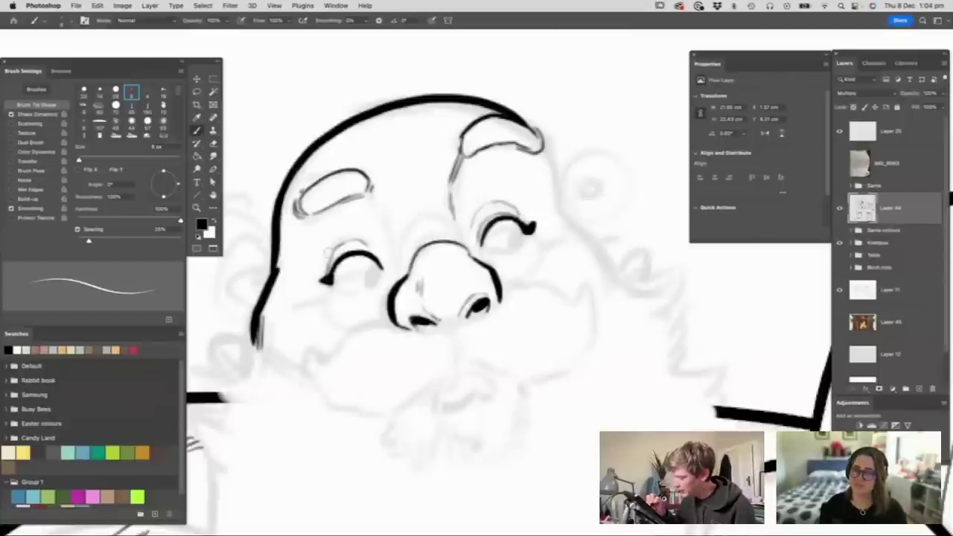
{"action": "left_click_drag", "start_coordinate": [351, 236], "coordinate": [373, 241]}
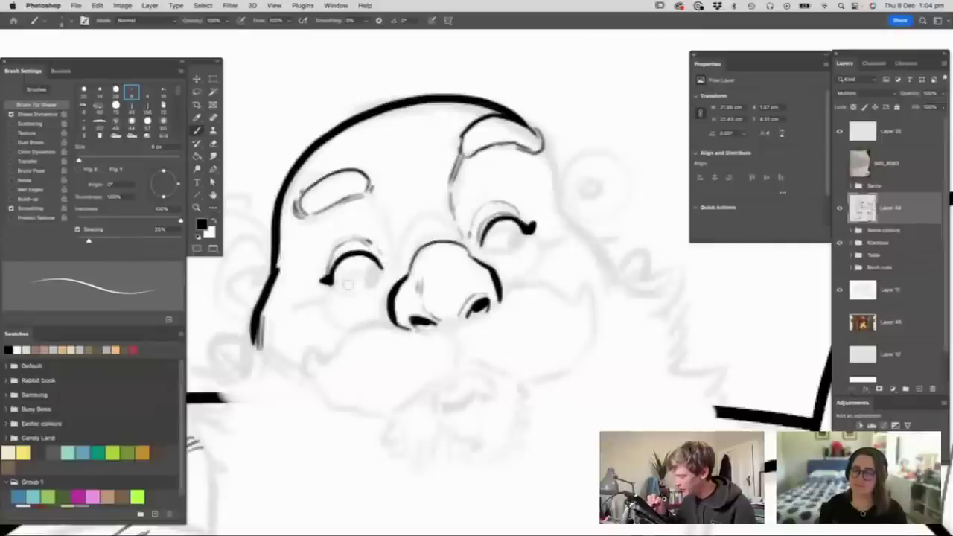
- Ink the lower lids of both eyes and fill in dark pupils glancing to the right
{"action": "mouse_move", "coordinate": [482, 248]}
{"action": "left_mouse_down"}
{"action": "mouse_move", "coordinate": [506, 253]}
{"action": "mouse_move", "coordinate": [528, 240]}
{"action": "left_mouse_up"}
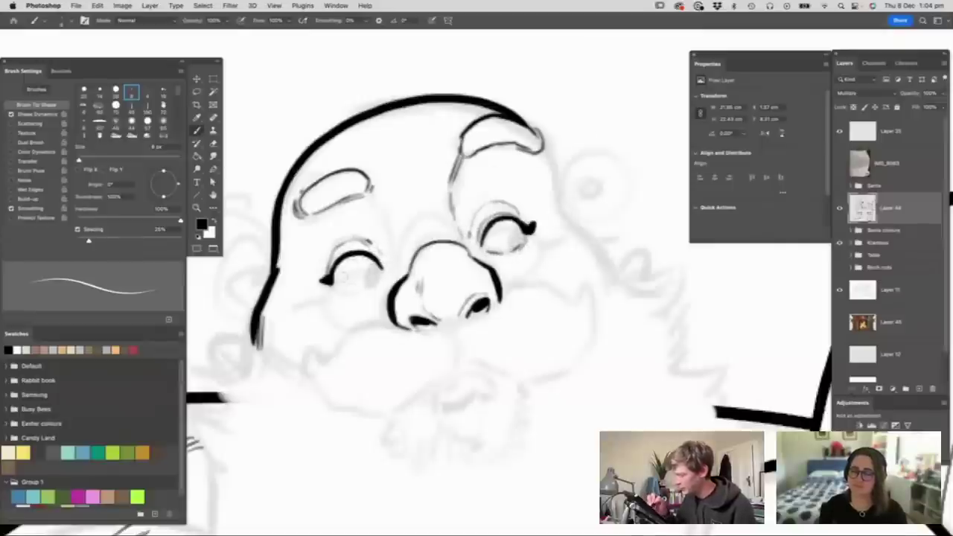
{"action": "left_click_drag", "start_coordinate": [341, 290], "coordinate": [383, 275]}
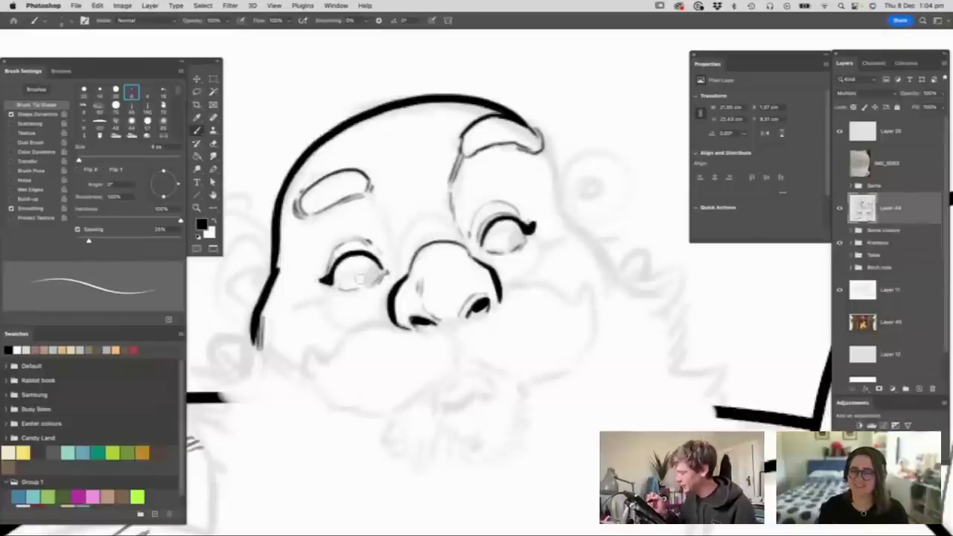
{"action": "mouse_move", "coordinate": [512, 228]}
{"action": "left_mouse_down"}
{"action": "mouse_move", "coordinate": [509, 247]}
{"action": "mouse_move", "coordinate": [518, 239]}
{"action": "left_mouse_up"}
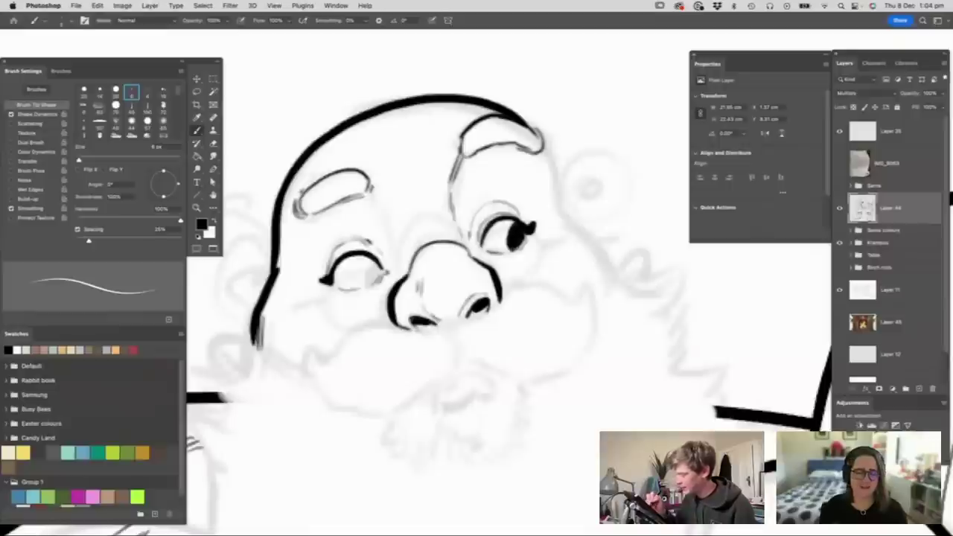
{"action": "left_click_drag", "start_coordinate": [368, 262], "coordinate": [378, 271]}
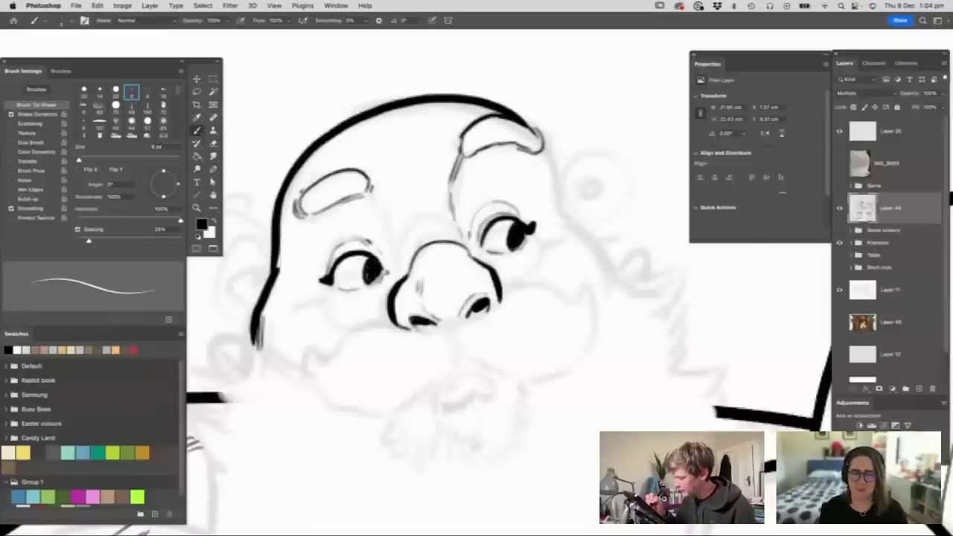
- Ink Santa's half-moon glasses with both lenses, the bridge over the nose and the arms running to each side of the head
{"action": "key", "text": "z"}
{"action": "left_click", "coordinate": [509, 249], "text": "alt"}
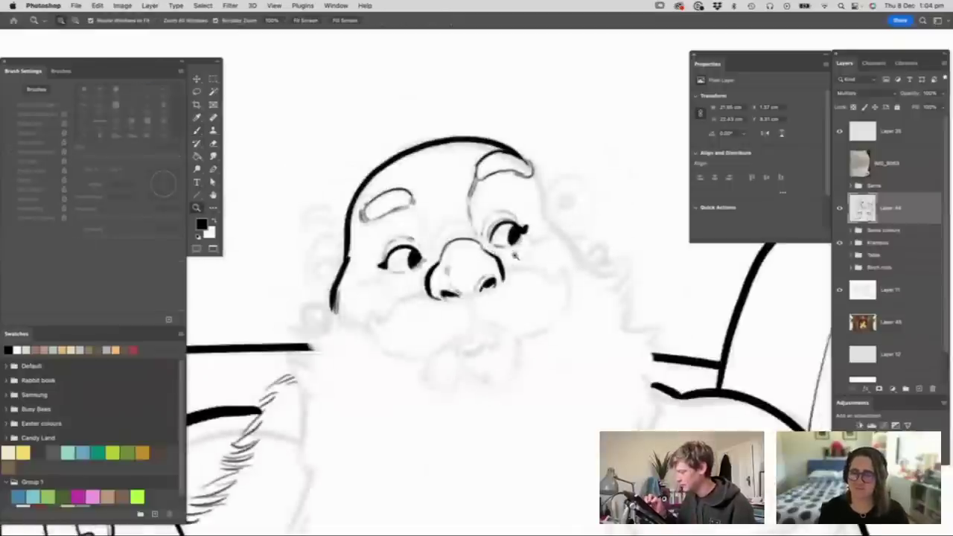
{"action": "left_click", "coordinate": [515, 255], "text": "alt"}
{"action": "left_click", "coordinate": [543, 203]}
{"action": "left_click", "coordinate": [544, 201]}
{"action": "key", "text": "b"}
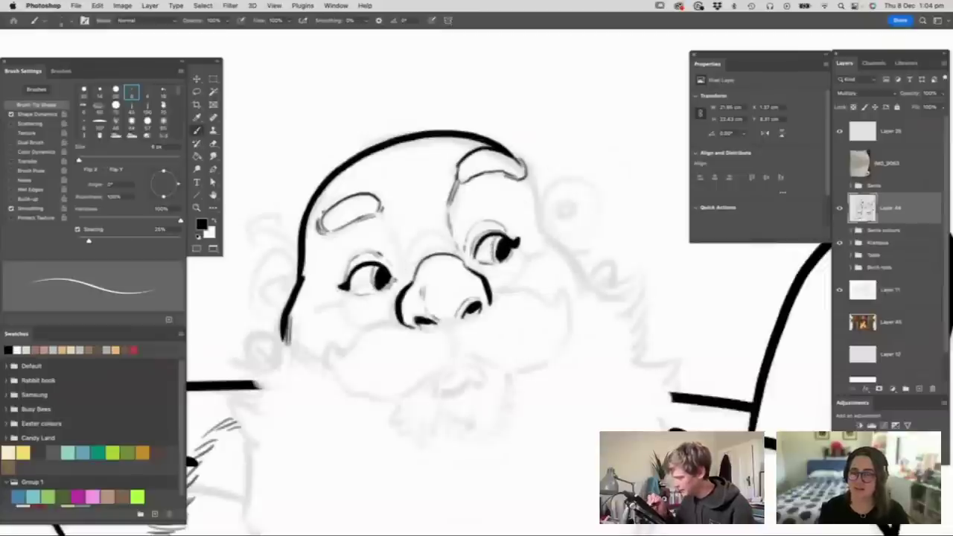
{"action": "left_click_drag", "start_coordinate": [338, 306], "coordinate": [399, 283]}
{"action": "mouse_move", "coordinate": [339, 301]}
{"action": "left_mouse_down"}
{"action": "mouse_move", "coordinate": [355, 324]}
{"action": "mouse_move", "coordinate": [395, 314]}
{"action": "mouse_move", "coordinate": [419, 260]}
{"action": "mouse_move", "coordinate": [494, 249]}
{"action": "mouse_move", "coordinate": [534, 257]}
{"action": "left_mouse_up"}
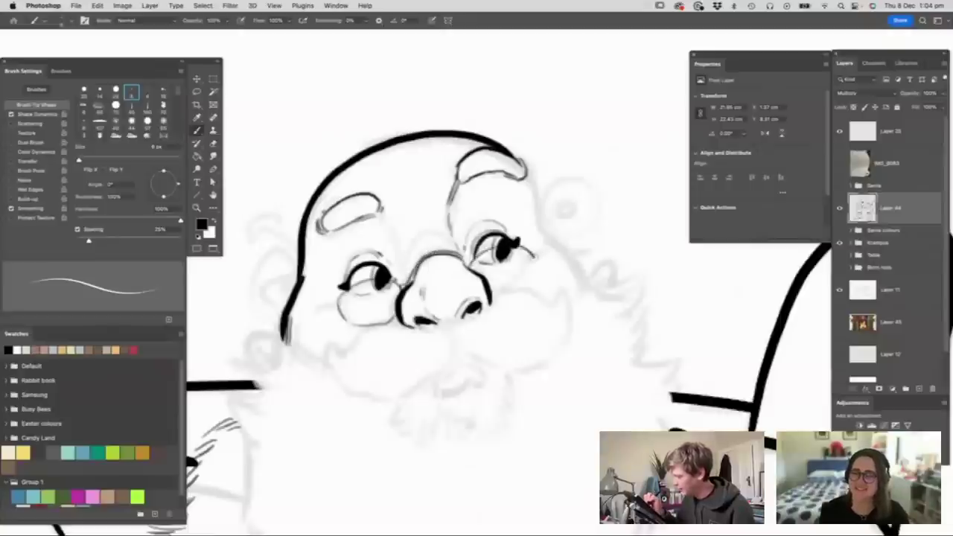
{"action": "left_click_drag", "start_coordinate": [491, 289], "coordinate": [536, 274]}
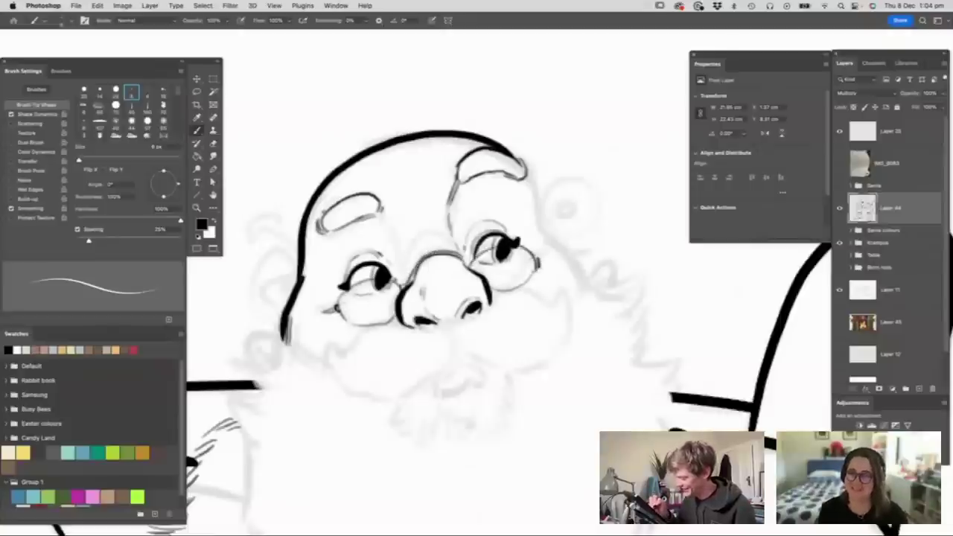
{"action": "left_click_drag", "start_coordinate": [302, 274], "coordinate": [321, 313]}
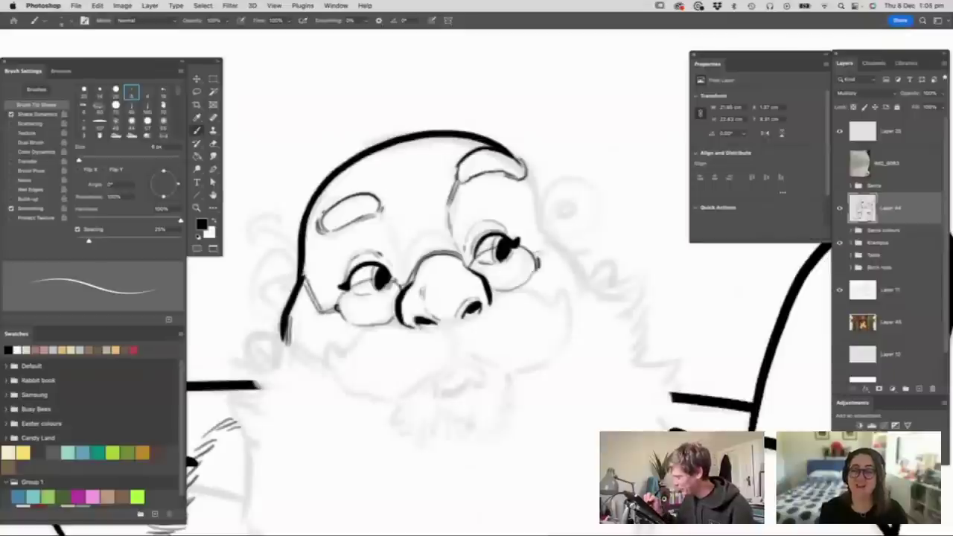
{"action": "left_click_drag", "start_coordinate": [542, 217], "coordinate": [548, 253]}
- Ink the right-hand side of Santa's head with a thick line from the eyebrow down around the cheek
{"action": "key", "text": "z"}
{"action": "left_click", "coordinate": [543, 232], "text": "alt"}
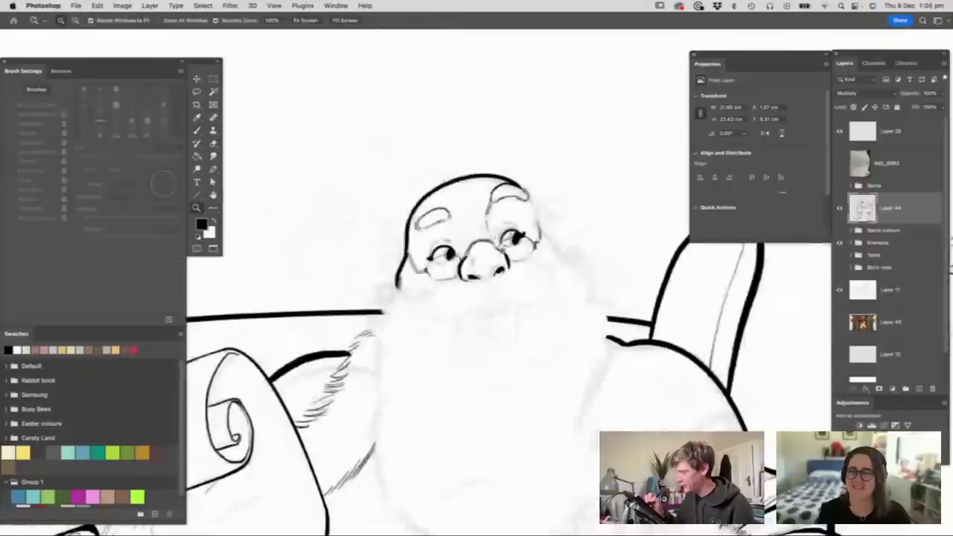
{"action": "left_click", "coordinate": [455, 350], "text": "alt"}
{"action": "left_click", "coordinate": [509, 264]}
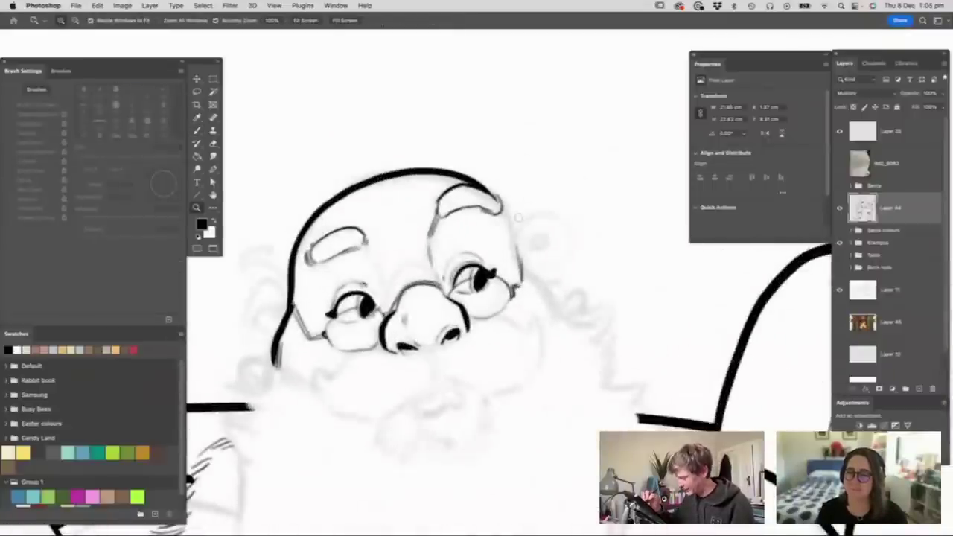
{"action": "key", "text": "b"}
{"action": "mouse_move", "coordinate": [511, 219]}
{"action": "left_mouse_down"}
{"action": "mouse_move", "coordinate": [525, 268]}
{"action": "mouse_move", "coordinate": [552, 301]}
{"action": "mouse_move", "coordinate": [551, 340]}
{"action": "left_mouse_up"}
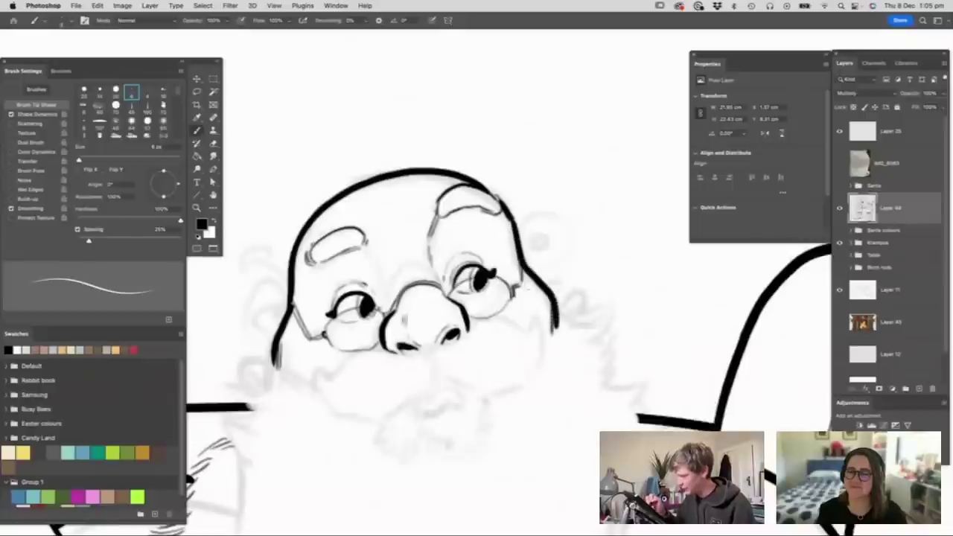
- Doodle a cartoon animal muzzle with a shaded nose and smile in the blank space above Santa's head
{"action": "key", "text": "z"}
{"action": "left_click", "coordinate": [530, 256], "text": "alt"}
{"action": "left_click", "coordinate": [581, 78]}
{"action": "key", "text": "b"}
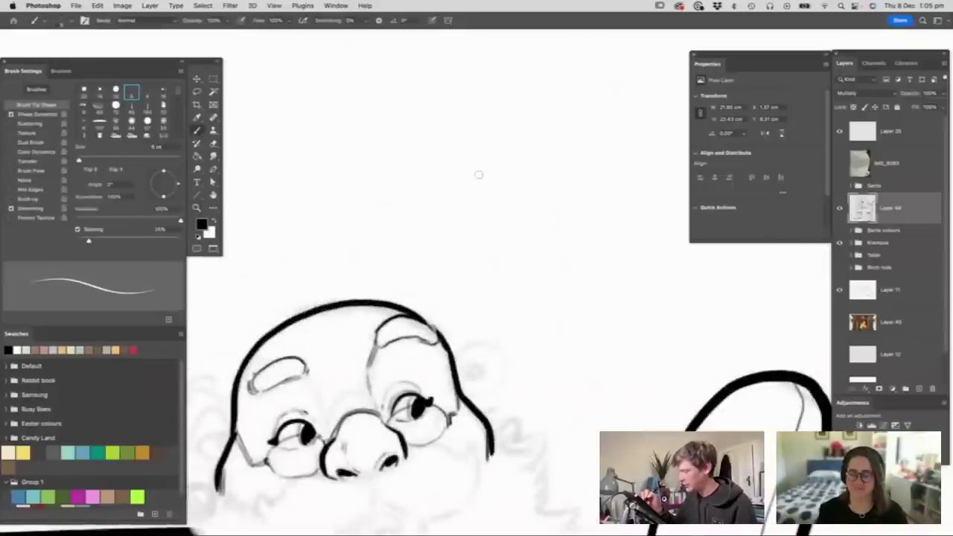
{"action": "mouse_move", "coordinate": [451, 173]}
{"action": "left_mouse_down"}
{"action": "mouse_move", "coordinate": [480, 172]}
{"action": "mouse_move", "coordinate": [494, 186]}
{"action": "mouse_move", "coordinate": [461, 210]}
{"action": "mouse_move", "coordinate": [494, 183]}
{"action": "mouse_move", "coordinate": [473, 207]}
{"action": "left_mouse_up"}
{"action": "mouse_move", "coordinate": [453, 171]}
{"action": "left_mouse_down"}
{"action": "mouse_move", "coordinate": [472, 153]}
{"action": "mouse_move", "coordinate": [511, 157]}
{"action": "mouse_move", "coordinate": [526, 190]}
{"action": "mouse_move", "coordinate": [429, 222]}
{"action": "mouse_move", "coordinate": [466, 228]}
{"action": "mouse_move", "coordinate": [505, 210]}
{"action": "left_mouse_up"}
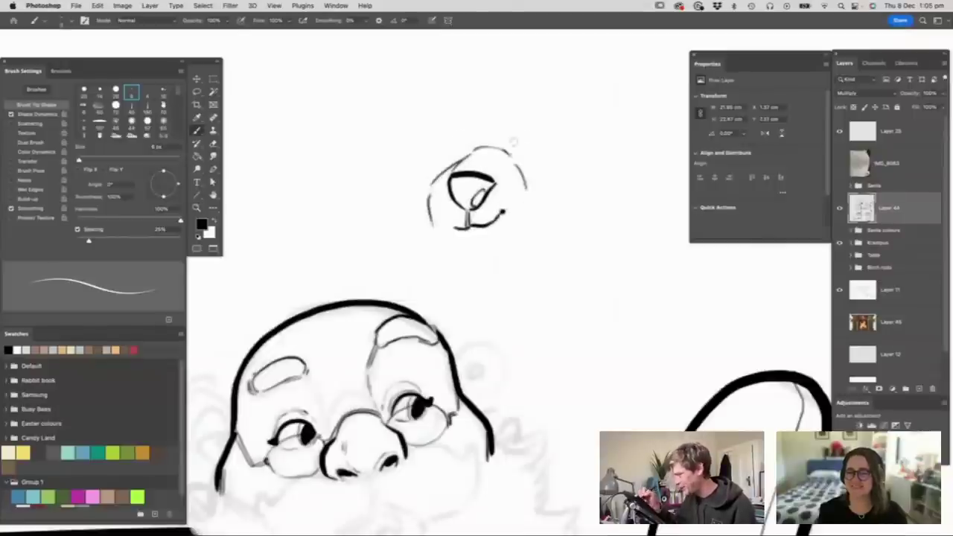
- Add round dark eyes, long sweeping lashes and a few finishing strokes to the doodled animal face
{"action": "mouse_move", "coordinate": [508, 156]}
{"action": "left_mouse_down"}
{"action": "mouse_move", "coordinate": [539, 149]}
{"action": "mouse_move", "coordinate": [521, 164]}
{"action": "left_mouse_up"}
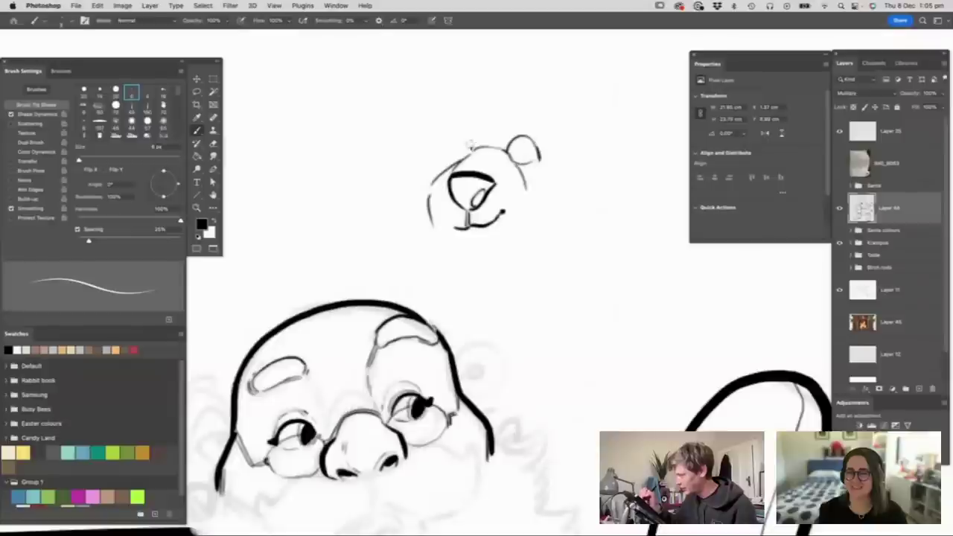
{"action": "left_click_drag", "start_coordinate": [469, 144], "coordinate": [450, 160]}
{"action": "mouse_move", "coordinate": [525, 135]}
{"action": "left_mouse_down"}
{"action": "mouse_move", "coordinate": [570, 152]}
{"action": "mouse_move", "coordinate": [604, 140]}
{"action": "left_mouse_up"}
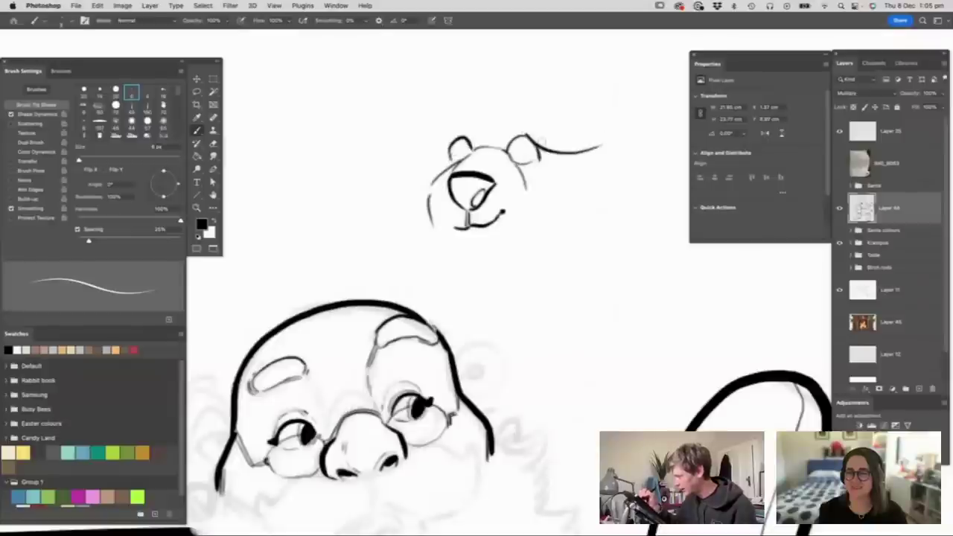
{"action": "left_click_drag", "start_coordinate": [535, 149], "coordinate": [607, 153]}
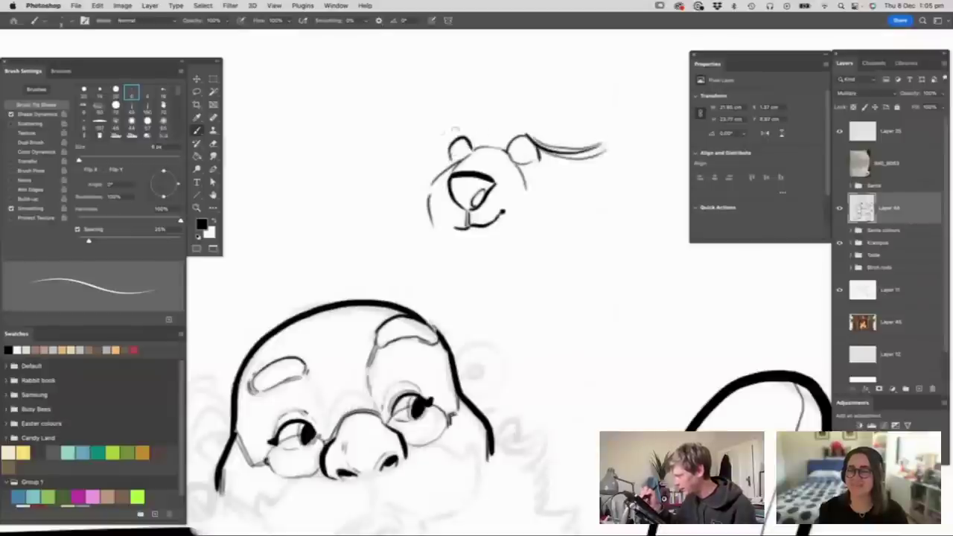
{"action": "mouse_move", "coordinate": [387, 145]}
{"action": "left_mouse_down"}
{"action": "mouse_move", "coordinate": [453, 141]}
{"action": "mouse_move", "coordinate": [458, 157]}
{"action": "mouse_move", "coordinate": [467, 149]}
{"action": "mouse_move", "coordinate": [472, 158]}
{"action": "mouse_move", "coordinate": [530, 159]}
{"action": "left_mouse_up"}
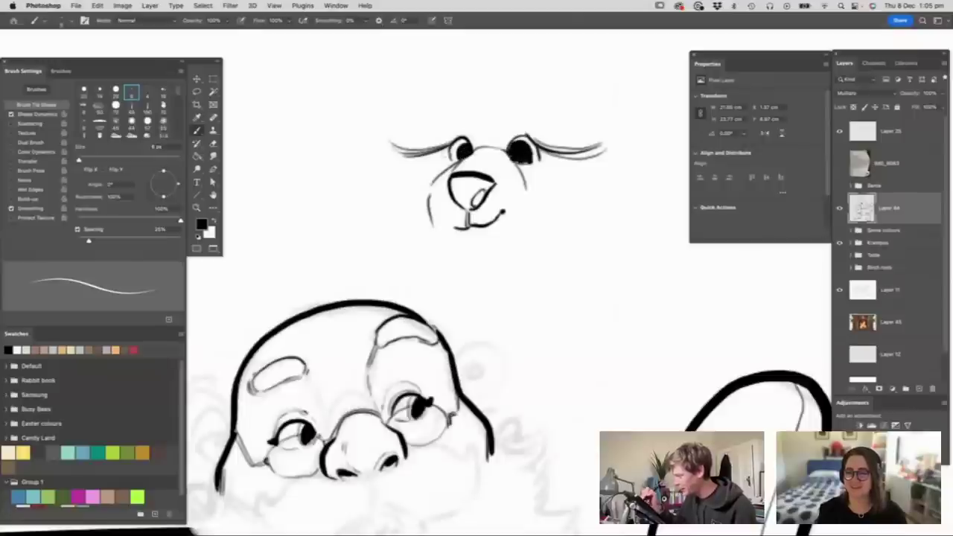
{"action": "mouse_move", "coordinate": [433, 122]}
{"action": "left_mouse_down"}
{"action": "mouse_move", "coordinate": [476, 96]}
{"action": "mouse_move", "coordinate": [485, 120]}
{"action": "mouse_move", "coordinate": [537, 88]}
{"action": "mouse_move", "coordinate": [577, 126]}
{"action": "left_mouse_up"}
{"action": "mouse_move", "coordinate": [502, 106]}
{"action": "left_mouse_down"}
{"action": "mouse_move", "coordinate": [498, 131]}
{"action": "mouse_move", "coordinate": [510, 141]}
{"action": "left_mouse_up"}
{"action": "left_click_drag", "start_coordinate": [437, 235], "coordinate": [504, 252]}
- Erase the doodled animal face above Santa's head
{"action": "key", "text": "e"}
{"action": "mouse_move", "coordinate": [402, 151]}
{"action": "left_mouse_down"}
{"action": "mouse_move", "coordinate": [477, 98]}
{"action": "mouse_move", "coordinate": [520, 155]}
{"action": "mouse_move", "coordinate": [488, 183]}
{"action": "left_mouse_up"}
{"action": "right_click", "coordinate": [488, 186]}
{"action": "left_click_drag", "start_coordinate": [541, 213], "coordinate": [574, 213]}
{"action": "mouse_move", "coordinate": [584, 128]}
{"action": "left_mouse_down"}
{"action": "mouse_move", "coordinate": [463, 241]}
{"action": "mouse_move", "coordinate": [412, 127]}
{"action": "mouse_move", "coordinate": [593, 166]}
{"action": "mouse_move", "coordinate": [528, 214]}
{"action": "left_mouse_up"}
- Ink the short strokes below Santa's nose and the curved outlines of both halves of the moustache
{"action": "key", "text": "z"}
{"action": "left_click_drag", "start_coordinate": [435, 388], "coordinate": [459, 402]}
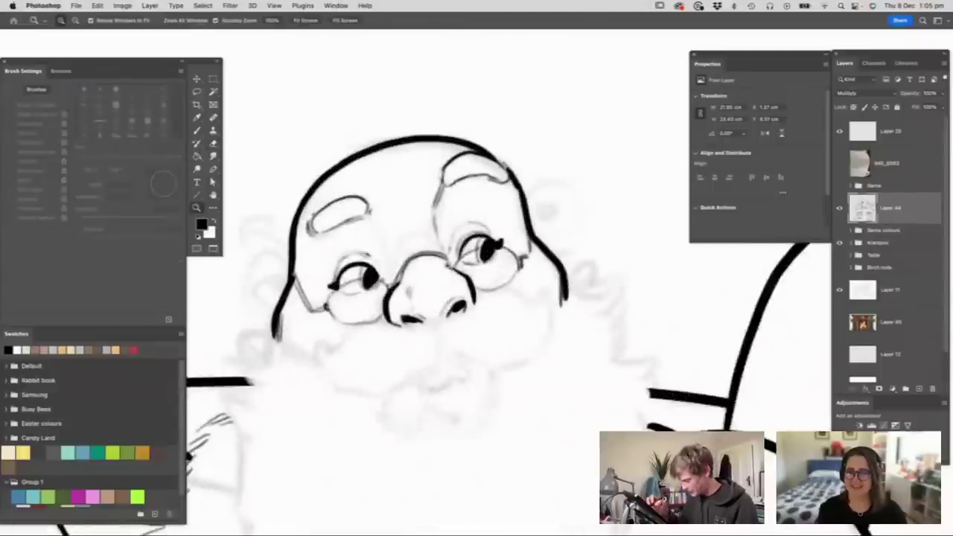
{"action": "key", "text": "b"}
{"action": "left_click_drag", "start_coordinate": [407, 324], "coordinate": [433, 329]}
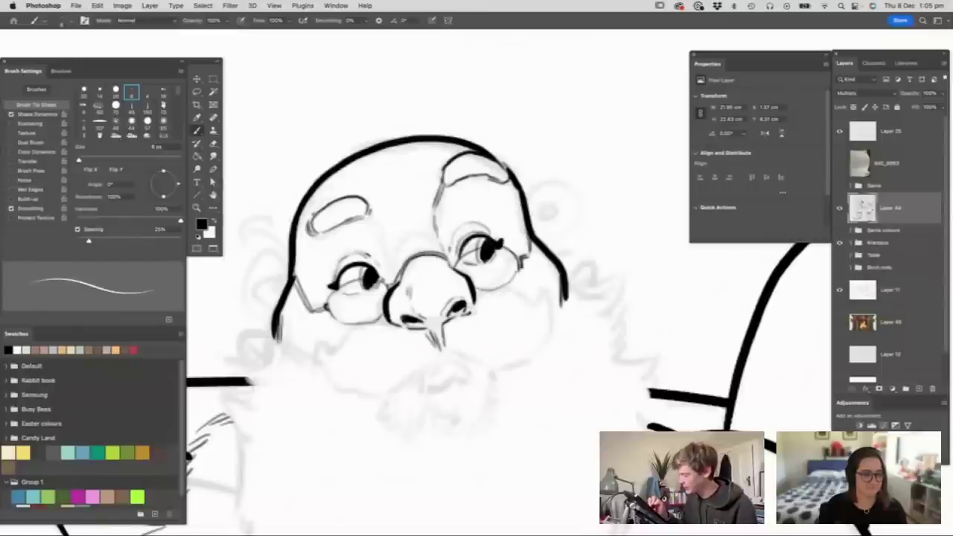
{"action": "mouse_move", "coordinate": [470, 312]}
{"action": "left_mouse_down"}
{"action": "mouse_move", "coordinate": [529, 276]}
{"action": "mouse_move", "coordinate": [542, 315]}
{"action": "mouse_move", "coordinate": [525, 345]}
{"action": "left_mouse_up"}
{"action": "left_click_drag", "start_coordinate": [444, 342], "coordinate": [526, 345]}
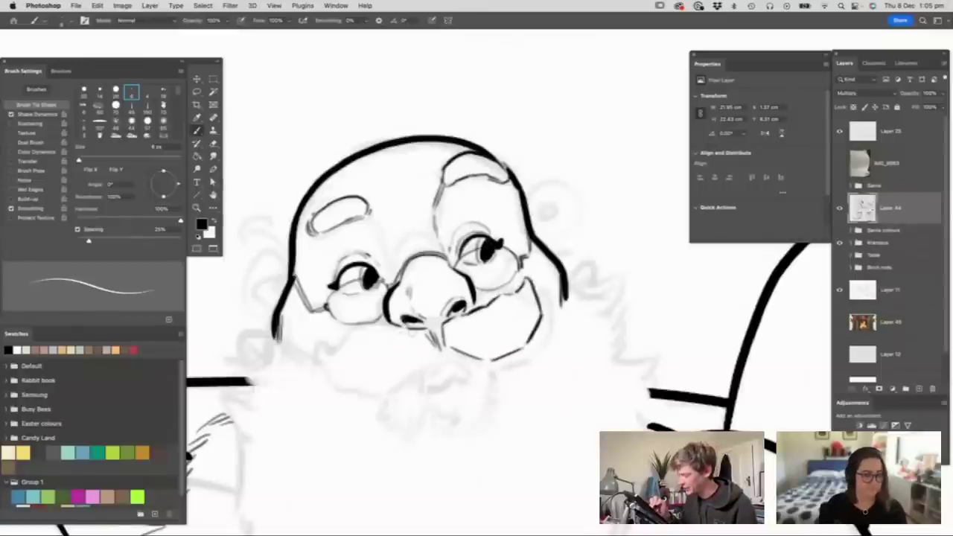
{"action": "mouse_move", "coordinate": [414, 324]}
{"action": "left_mouse_down"}
{"action": "mouse_move", "coordinate": [332, 350]}
{"action": "mouse_move", "coordinate": [326, 378]}
{"action": "mouse_move", "coordinate": [338, 388]}
{"action": "mouse_move", "coordinate": [410, 378]}
{"action": "mouse_move", "coordinate": [443, 353]}
{"action": "left_mouse_up"}
{"action": "mouse_move", "coordinate": [407, 378]}
{"action": "left_mouse_down"}
{"action": "mouse_move", "coordinate": [510, 313]}
{"action": "mouse_move", "coordinate": [528, 280]}
{"action": "left_mouse_up"}
- Fill both halves of the moustache with flowing hair strands
{"action": "mouse_move", "coordinate": [445, 328]}
{"action": "left_mouse_down"}
{"action": "mouse_move", "coordinate": [525, 327]}
{"action": "mouse_move", "coordinate": [534, 307]}
{"action": "left_mouse_up"}
{"action": "mouse_move", "coordinate": [529, 329]}
{"action": "left_mouse_down"}
{"action": "mouse_move", "coordinate": [478, 344]}
{"action": "mouse_move", "coordinate": [445, 334]}
{"action": "left_mouse_up"}
{"action": "mouse_move", "coordinate": [446, 340]}
{"action": "left_mouse_down"}
{"action": "mouse_move", "coordinate": [488, 349]}
{"action": "mouse_move", "coordinate": [510, 332]}
{"action": "left_mouse_up"}
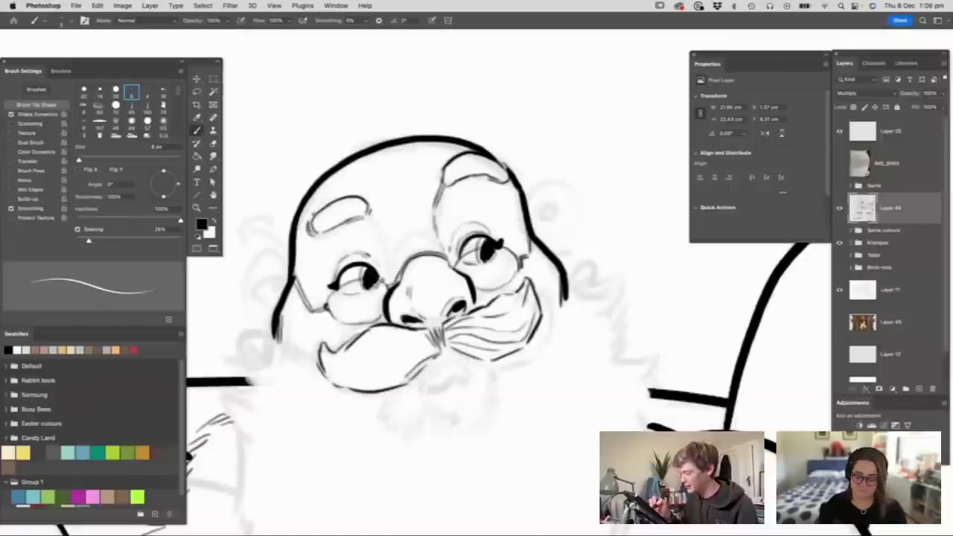
{"action": "mouse_move", "coordinate": [430, 334]}
{"action": "left_mouse_down"}
{"action": "mouse_move", "coordinate": [336, 357]}
{"action": "mouse_move", "coordinate": [325, 348]}
{"action": "left_mouse_up"}
{"action": "mouse_move", "coordinate": [324, 350]}
{"action": "left_mouse_down"}
{"action": "mouse_move", "coordinate": [353, 368]}
{"action": "mouse_move", "coordinate": [420, 339]}
{"action": "mouse_move", "coordinate": [391, 369]}
{"action": "mouse_move", "coordinate": [324, 354]}
{"action": "mouse_move", "coordinate": [429, 352]}
{"action": "left_mouse_up"}
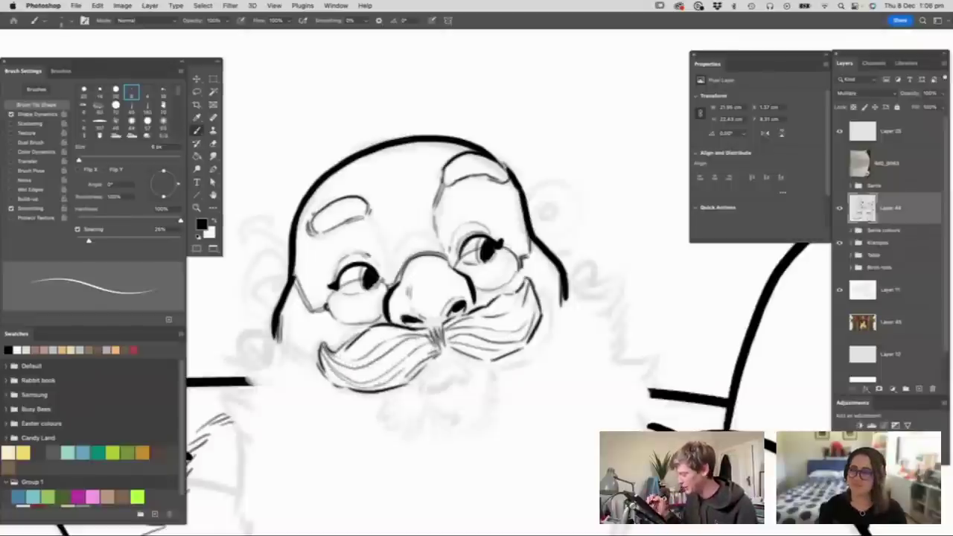
- Ink Santa's mouth below the moustache with a thick wavy lip line and a rounded lower lip
{"action": "left_click_drag", "start_coordinate": [503, 281], "coordinate": [470, 293]}
{"action": "mouse_move", "coordinate": [482, 330]}
{"action": "left_mouse_down"}
{"action": "mouse_move", "coordinate": [503, 346]}
{"action": "mouse_move", "coordinate": [508, 314]}
{"action": "left_mouse_up"}
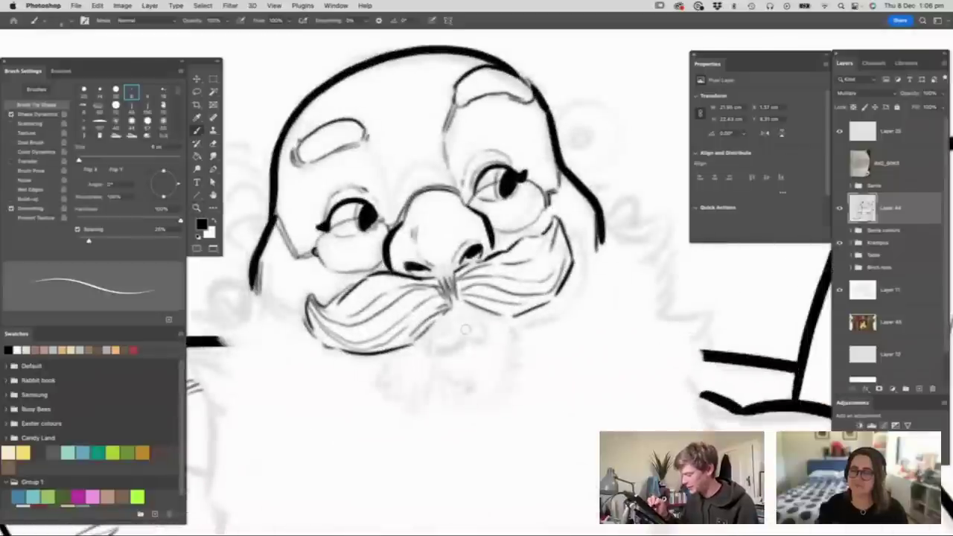
{"action": "mouse_move", "coordinate": [445, 341]}
{"action": "left_mouse_down"}
{"action": "mouse_move", "coordinate": [476, 333]}
{"action": "mouse_move", "coordinate": [430, 360]}
{"action": "mouse_move", "coordinate": [469, 309]}
{"action": "mouse_move", "coordinate": [496, 336]}
{"action": "mouse_move", "coordinate": [489, 341]}
{"action": "left_mouse_up"}
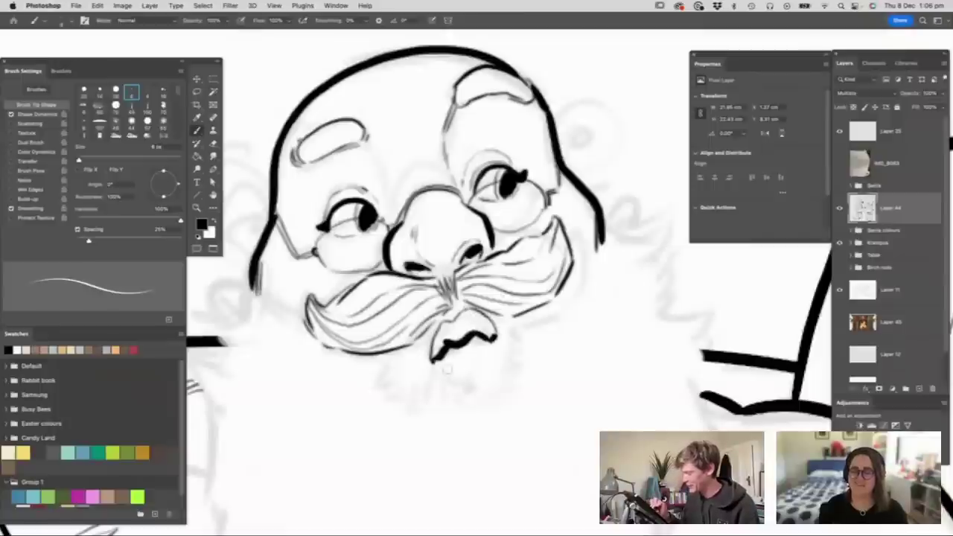
{"action": "mouse_move", "coordinate": [445, 366]}
{"action": "left_mouse_down"}
{"action": "mouse_move", "coordinate": [466, 378]}
{"action": "mouse_move", "coordinate": [485, 358]}
{"action": "left_mouse_up"}
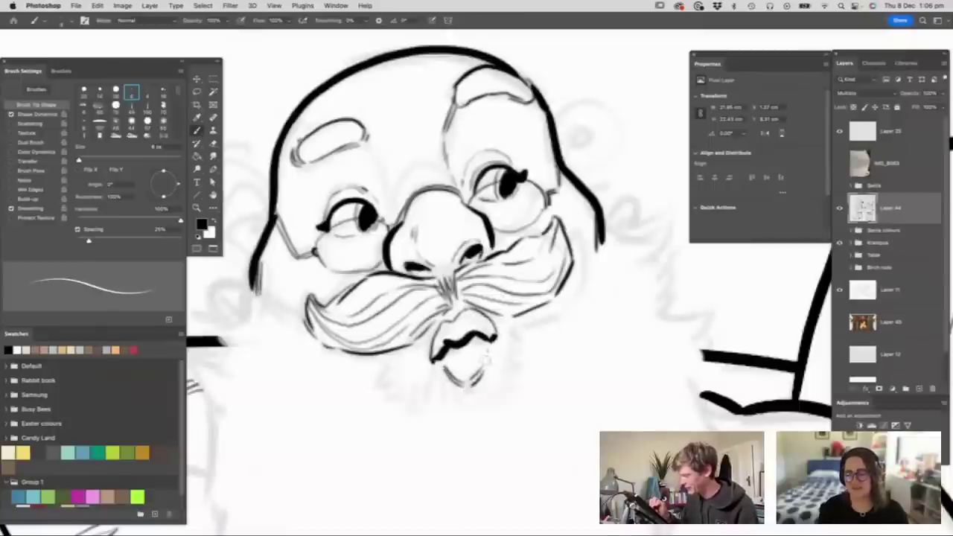
- Ink short beard tufts on both sides of the mouth and hair strokes along the lower edges of both cheeks
{"action": "key", "text": "z"}
{"action": "left_click_drag", "start_coordinate": [507, 302], "coordinate": [457, 306]}
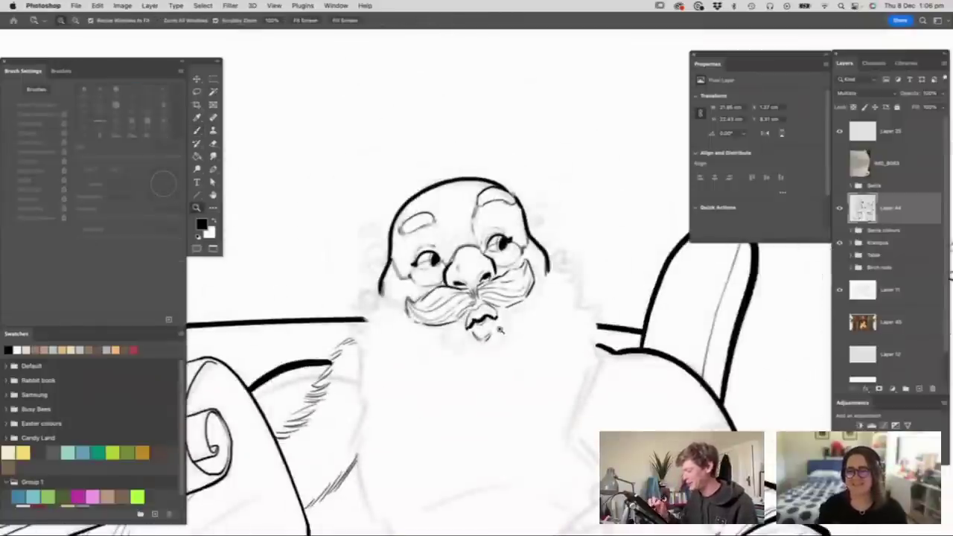
{"action": "left_click_drag", "start_coordinate": [503, 331], "coordinate": [543, 316]}
{"action": "key", "text": "b"}
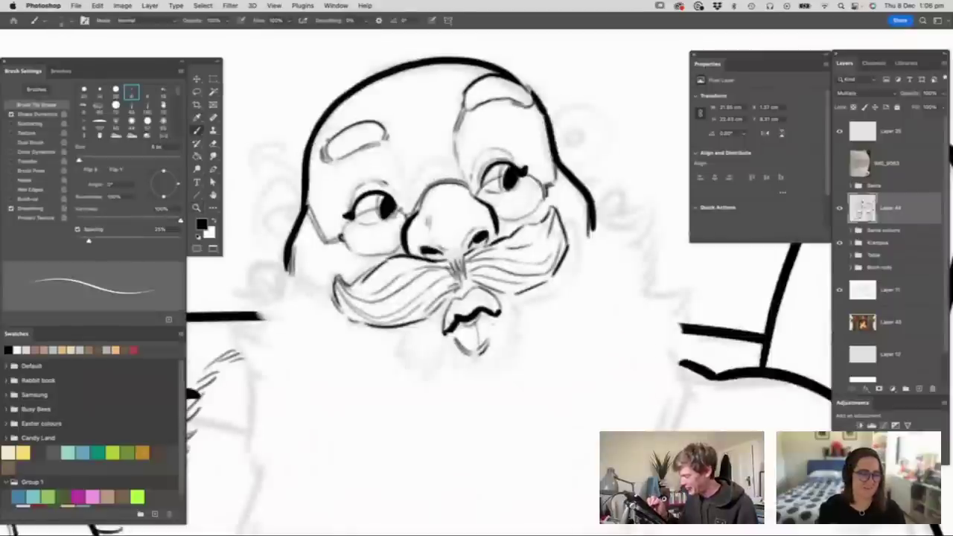
{"action": "mouse_move", "coordinate": [404, 335]}
{"action": "left_mouse_down"}
{"action": "mouse_move", "coordinate": [421, 362]}
{"action": "mouse_move", "coordinate": [445, 344]}
{"action": "left_mouse_up"}
{"action": "mouse_move", "coordinate": [513, 338]}
{"action": "left_mouse_down"}
{"action": "mouse_move", "coordinate": [526, 324]}
{"action": "mouse_move", "coordinate": [523, 296]}
{"action": "mouse_move", "coordinate": [540, 295]}
{"action": "left_mouse_up"}
{"action": "left_click_drag", "start_coordinate": [585, 216], "coordinate": [550, 297]}
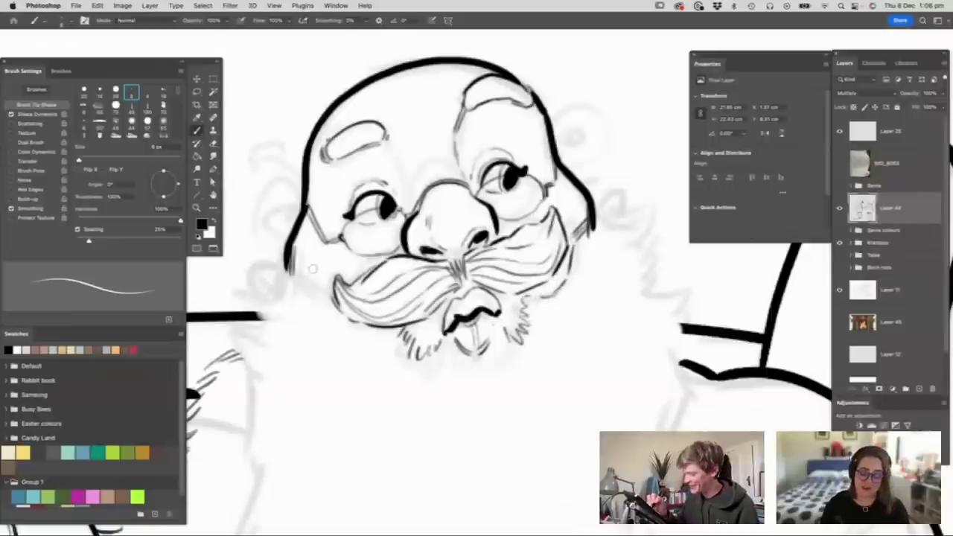
{"action": "left_click_drag", "start_coordinate": [296, 259], "coordinate": [322, 283]}
- Ink both of Santa's ears with thick rounded outlines and thinner curved inner lines
{"action": "key", "text": "z"}
{"action": "left_click_drag", "start_coordinate": [530, 216], "coordinate": [503, 263]}
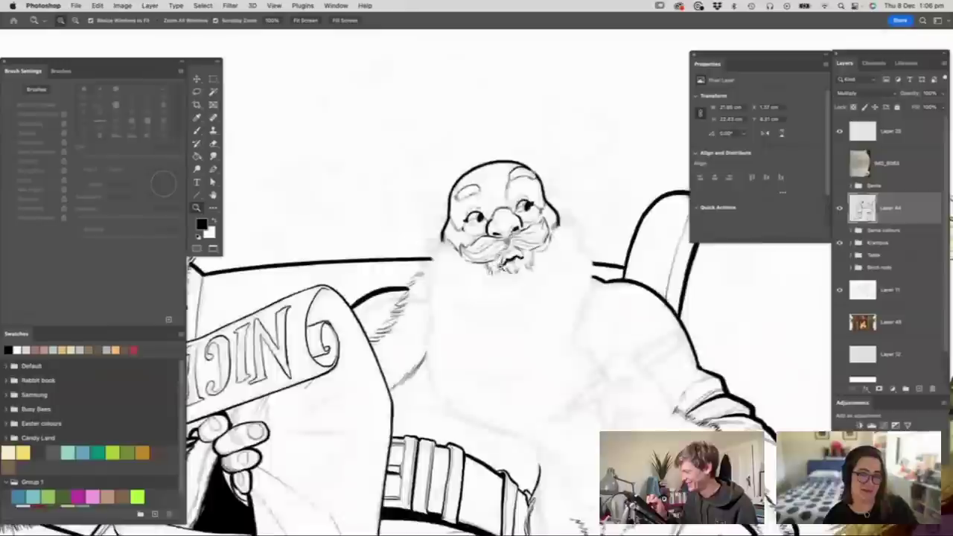
{"action": "mouse_move", "coordinate": [563, 182]}
{"action": "left_mouse_down"}
{"action": "mouse_move", "coordinate": [598, 210]}
{"action": "mouse_move", "coordinate": [596, 167]}
{"action": "left_mouse_up"}
{"action": "key", "text": "b"}
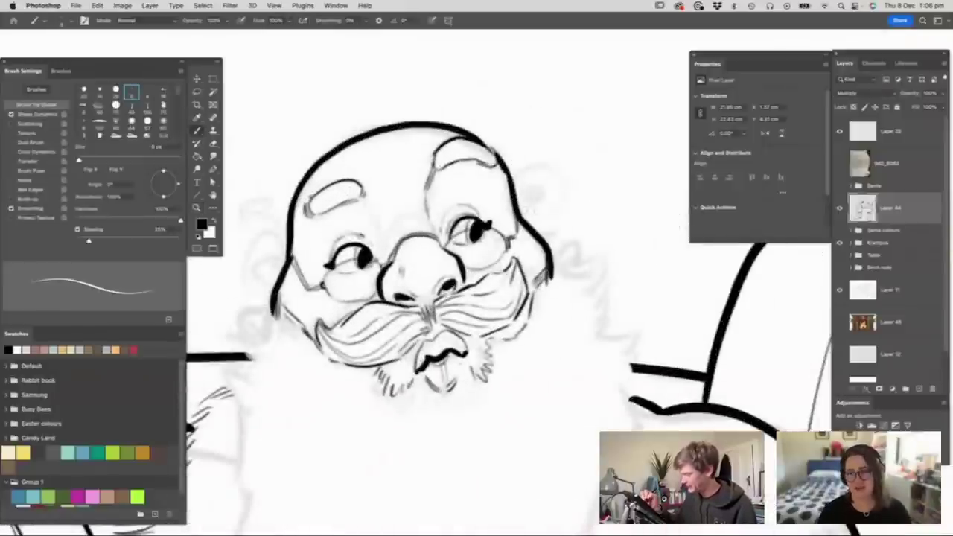
{"action": "mouse_move", "coordinate": [521, 220]}
{"action": "left_mouse_down"}
{"action": "mouse_move", "coordinate": [521, 186]}
{"action": "mouse_move", "coordinate": [530, 223]}
{"action": "mouse_move", "coordinate": [549, 217]}
{"action": "mouse_move", "coordinate": [531, 171]}
{"action": "left_mouse_up"}
{"action": "left_click_drag", "start_coordinate": [516, 177], "coordinate": [532, 170]}
{"action": "mouse_move", "coordinate": [285, 238]}
{"action": "left_mouse_down"}
{"action": "mouse_move", "coordinate": [255, 227]}
{"action": "mouse_move", "coordinate": [272, 289]}
{"action": "left_mouse_up"}
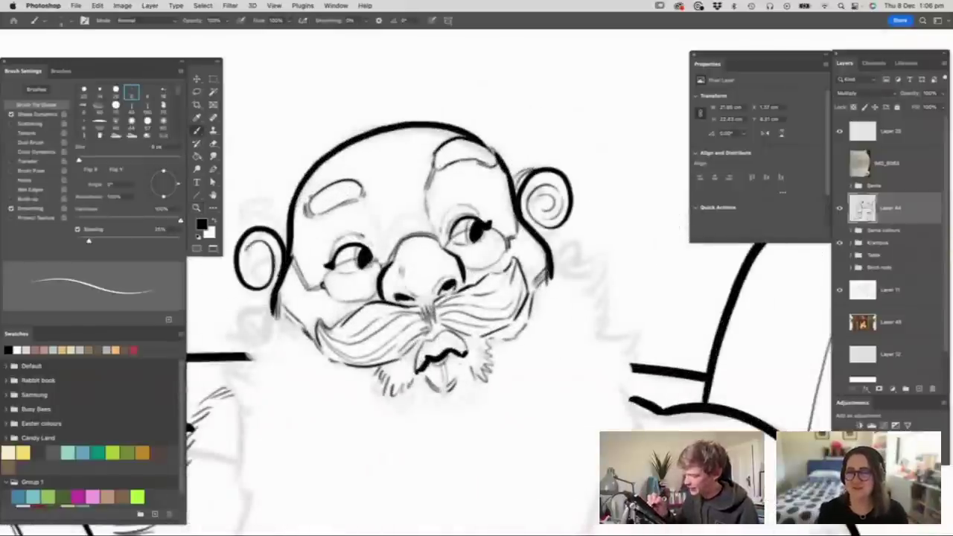
- Ink a spiral inside Santa's left-hand ear and thick hair strokes where its upper edge meets the head
{"action": "left_click_drag", "start_coordinate": [262, 252], "coordinate": [258, 277]}
{"action": "left_click_drag", "start_coordinate": [266, 223], "coordinate": [287, 246]}
{"action": "left_click_drag", "start_coordinate": [269, 219], "coordinate": [286, 237]}
- Ink curled hair wisps above both ears and thin crease lines across the forehead and around the bridge of the nose
{"action": "key", "text": "z"}
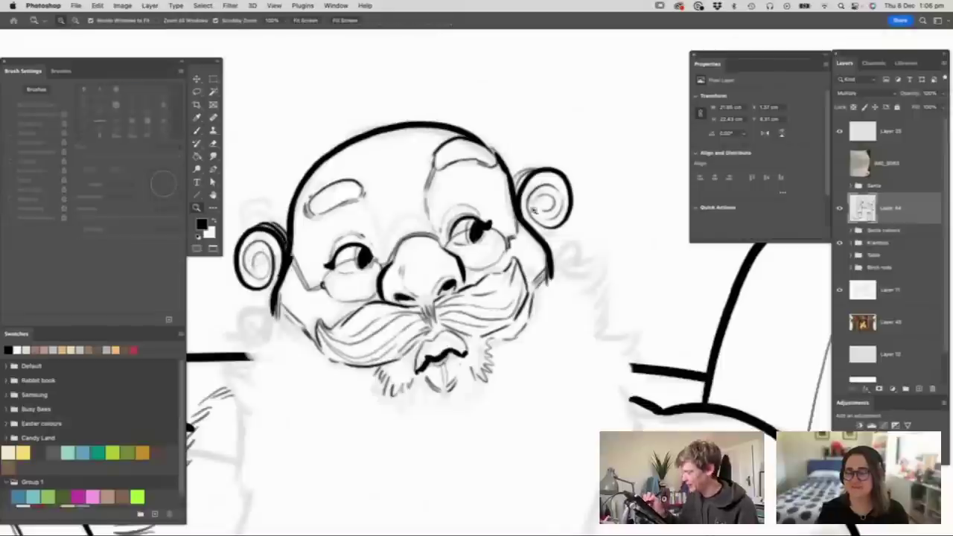
{"action": "mouse_move", "coordinate": [549, 203]}
{"action": "left_mouse_down"}
{"action": "mouse_move", "coordinate": [447, 157]}
{"action": "mouse_move", "coordinate": [508, 99]}
{"action": "left_mouse_up"}
{"action": "key", "text": "b"}
{"action": "mouse_move", "coordinate": [521, 186]}
{"action": "left_mouse_down"}
{"action": "mouse_move", "coordinate": [516, 156]}
{"action": "mouse_move", "coordinate": [539, 152]}
{"action": "mouse_move", "coordinate": [521, 186]}
{"action": "left_mouse_up"}
{"action": "left_click_drag", "start_coordinate": [353, 198], "coordinate": [338, 216]}
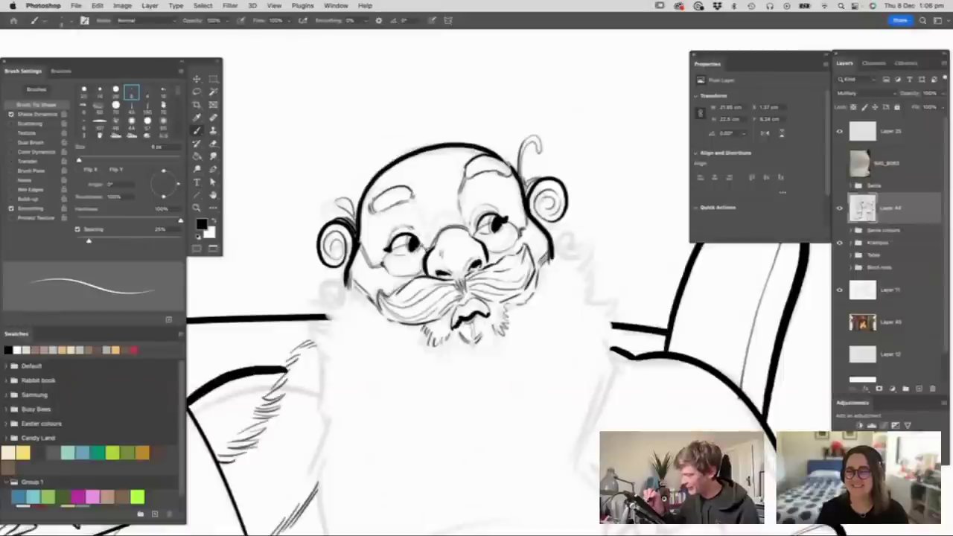
{"action": "left_click_drag", "start_coordinate": [377, 191], "coordinate": [414, 172]}
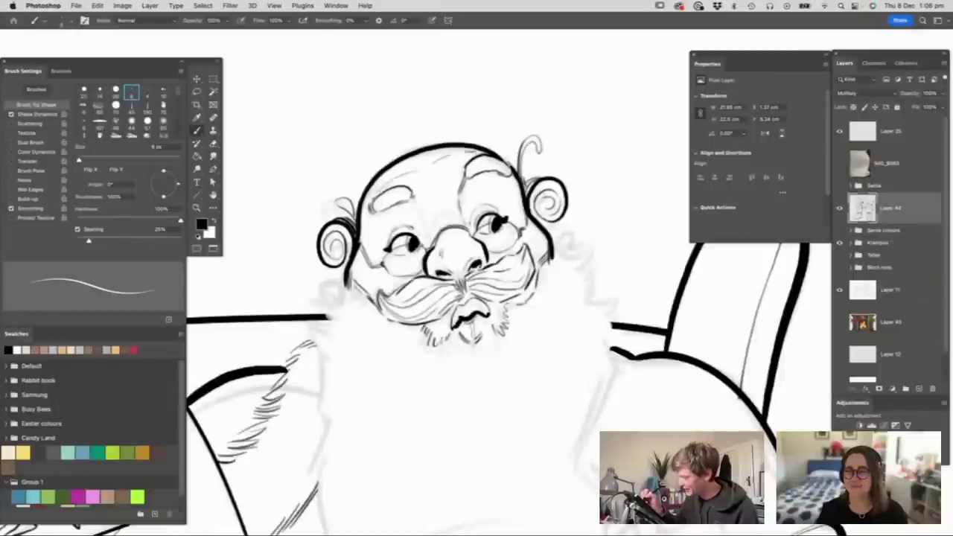
{"action": "mouse_move", "coordinate": [434, 213]}
{"action": "left_mouse_down"}
{"action": "mouse_move", "coordinate": [439, 234]}
{"action": "mouse_move", "coordinate": [456, 222]}
{"action": "left_mouse_up"}
- Examine the inked face and head up close and within the seated figure
{"action": "key", "text": "z"}
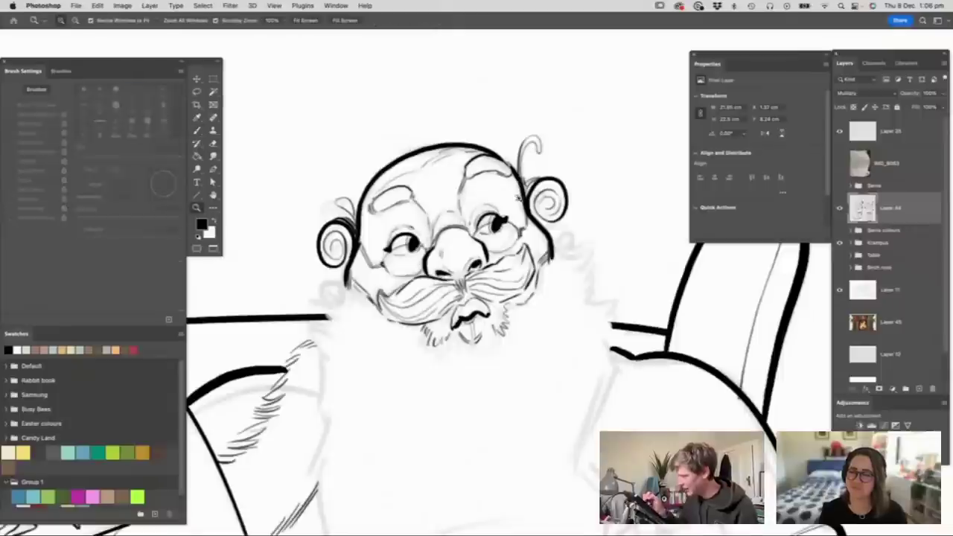
{"action": "left_click_drag", "start_coordinate": [513, 202], "coordinate": [487, 247]}
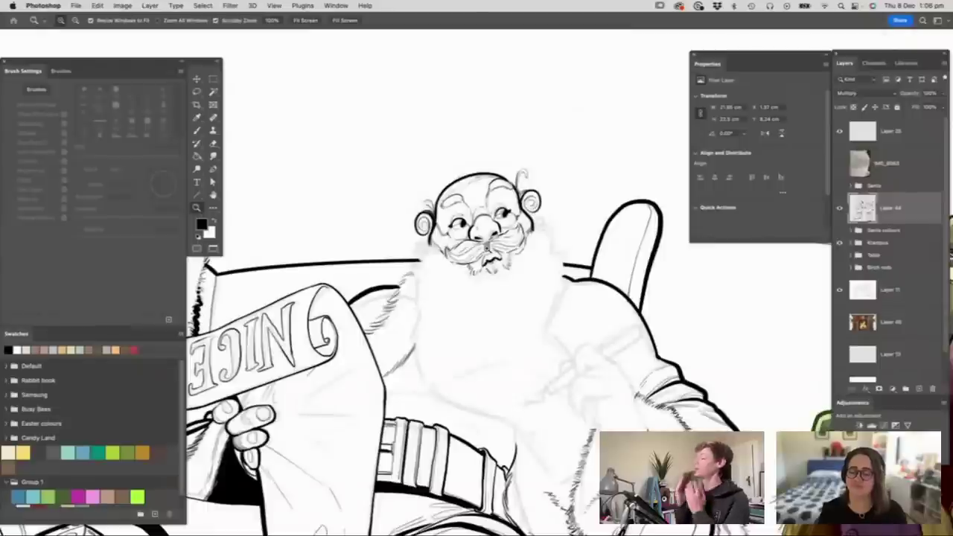
{"action": "left_click_drag", "start_coordinate": [502, 213], "coordinate": [544, 218]}
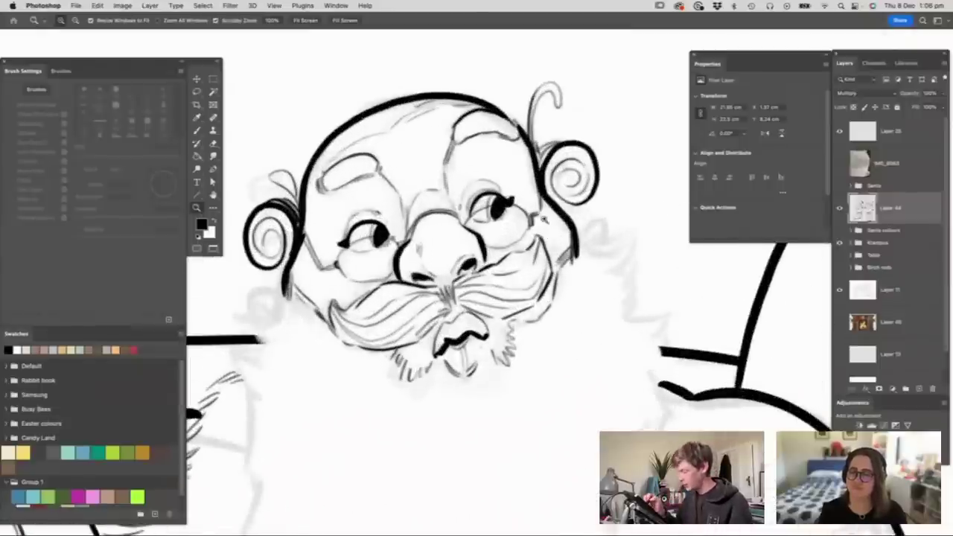
{"action": "key", "text": "b"}
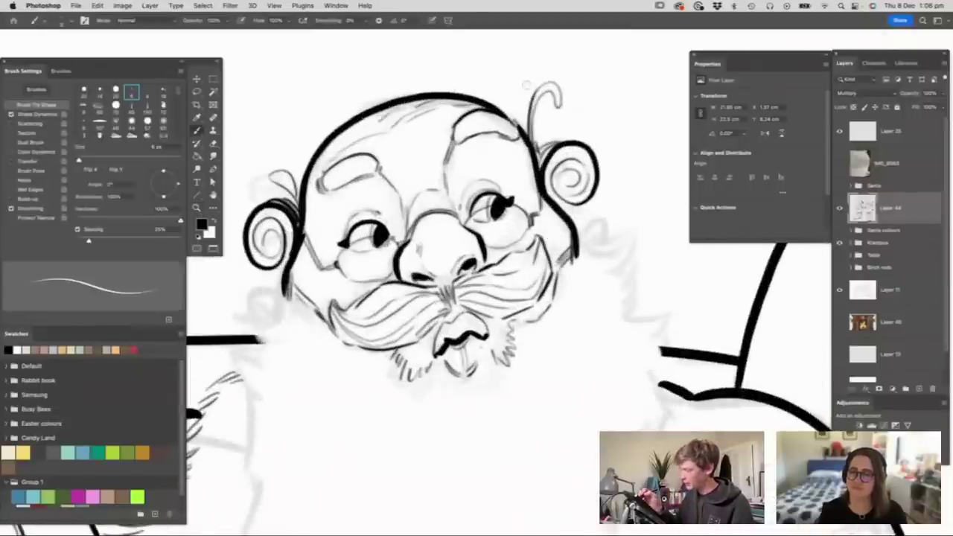
{"action": "key", "text": "z"}
{"action": "left_click_drag", "start_coordinate": [429, 141], "coordinate": [387, 145]}
{"action": "left_click_drag", "start_coordinate": [453, 166], "coordinate": [487, 168]}
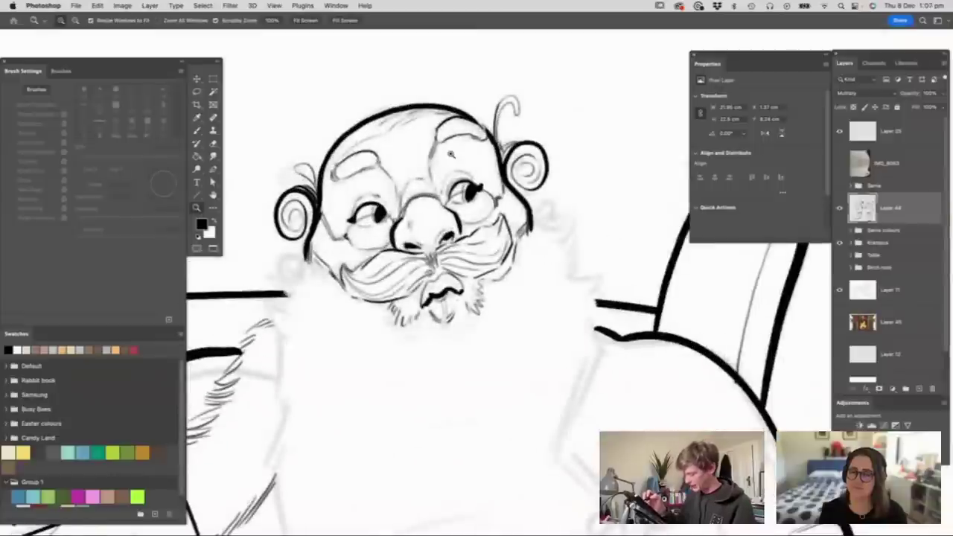
{"action": "key", "text": "b"}
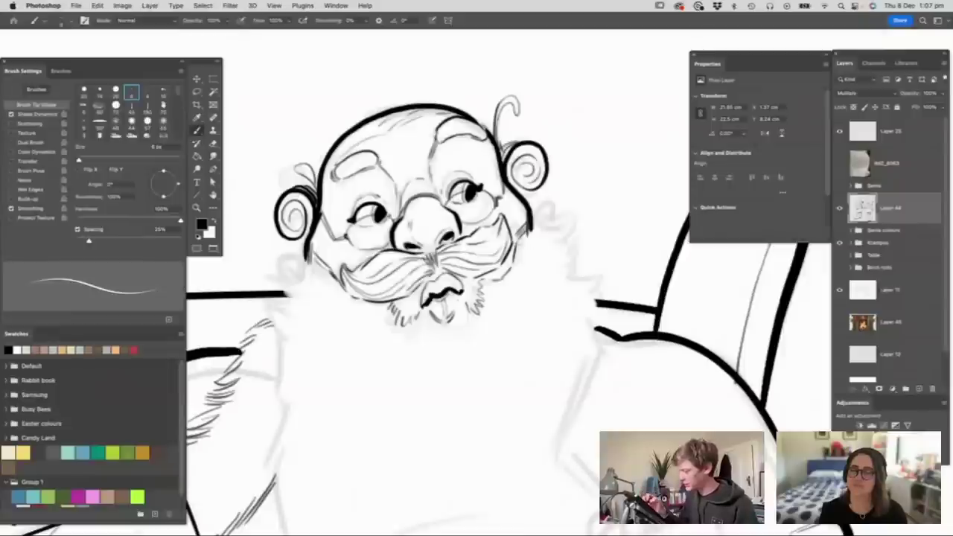
- Ink dark, pointed hair tufts beneath both ears where the beard begins
{"action": "key", "text": "z"}
{"action": "mouse_move", "coordinate": [557, 200]}
{"action": "left_mouse_down"}
{"action": "mouse_move", "coordinate": [510, 227]}
{"action": "mouse_move", "coordinate": [587, 325]}
{"action": "mouse_move", "coordinate": [584, 306]}
{"action": "left_mouse_up"}
{"action": "left_click_drag", "start_coordinate": [476, 246], "coordinate": [489, 239]}
{"action": "key", "text": "b"}
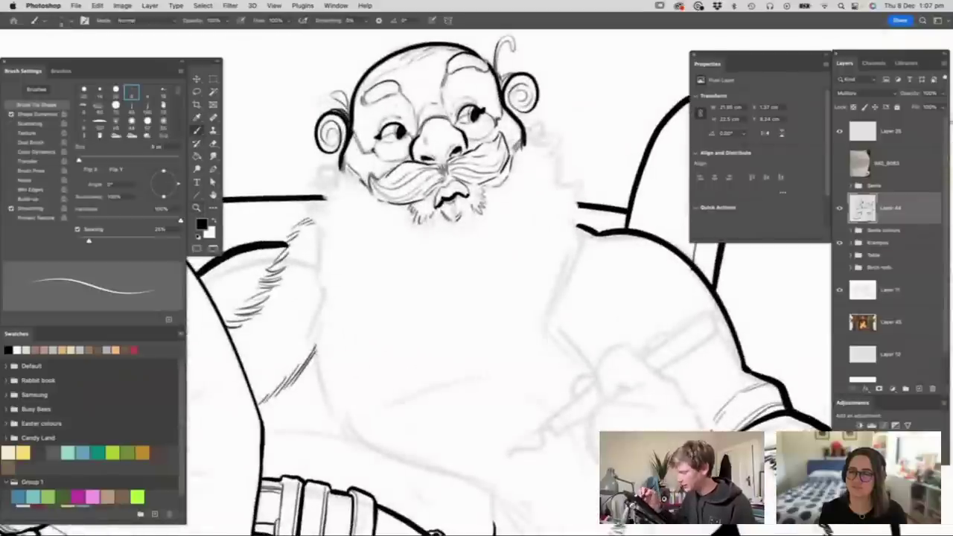
{"action": "left_click_drag", "start_coordinate": [543, 118], "coordinate": [526, 140]}
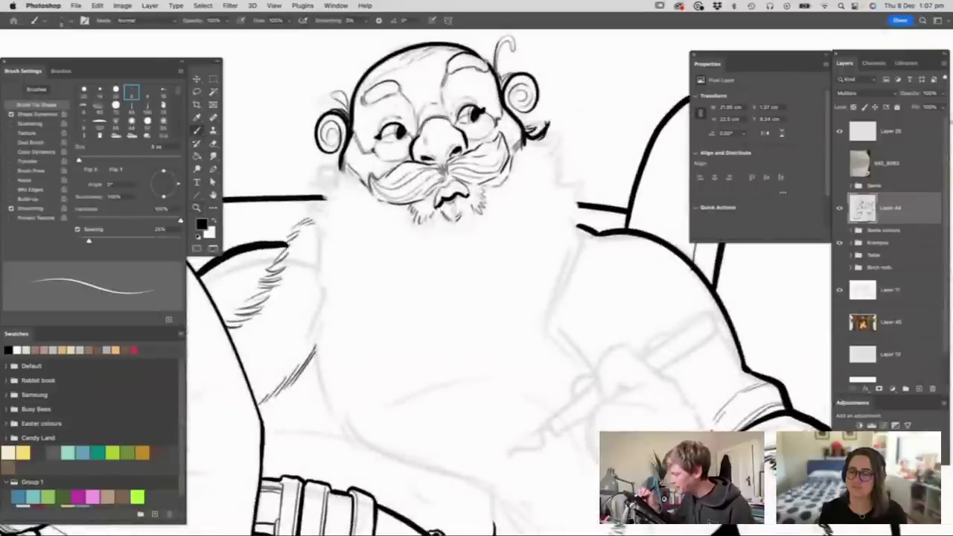
{"action": "mouse_move", "coordinate": [337, 153]}
{"action": "left_mouse_down"}
{"action": "mouse_move", "coordinate": [310, 181]}
{"action": "mouse_move", "coordinate": [319, 199]}
{"action": "mouse_move", "coordinate": [311, 246]}
{"action": "left_mouse_up"}
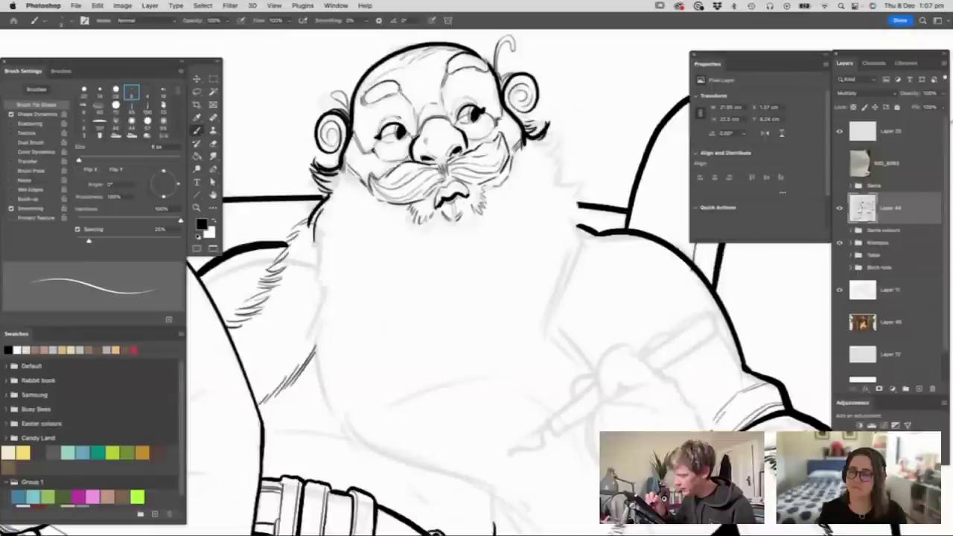
- Ink overlapping tapered hair strands down the left edge of the beard
{"action": "mouse_move", "coordinate": [327, 212]}
{"action": "left_mouse_down"}
{"action": "mouse_move", "coordinate": [316, 257]}
{"action": "mouse_move", "coordinate": [326, 269]}
{"action": "left_mouse_up"}
{"action": "left_click_drag", "start_coordinate": [347, 217], "coordinate": [323, 286]}
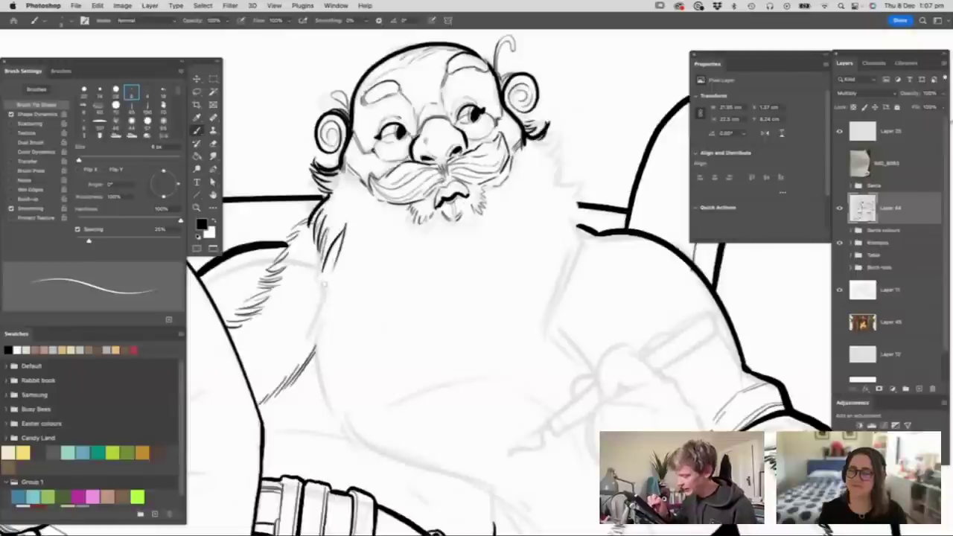
{"action": "left_click_drag", "start_coordinate": [341, 247], "coordinate": [305, 345]}
{"action": "mouse_move", "coordinate": [325, 302]}
{"action": "left_mouse_down"}
{"action": "mouse_move", "coordinate": [311, 342]}
{"action": "mouse_move", "coordinate": [319, 334]}
{"action": "mouse_move", "coordinate": [320, 380]}
{"action": "left_mouse_up"}
- Ink outward-sweeping, pointed hair tufts along the upper right edge of the beard below the ear
{"action": "mouse_move", "coordinate": [531, 144]}
{"action": "left_mouse_down"}
{"action": "mouse_move", "coordinate": [567, 125]}
{"action": "mouse_move", "coordinate": [564, 133]}
{"action": "left_mouse_up"}
{"action": "mouse_move", "coordinate": [555, 149]}
{"action": "left_mouse_down"}
{"action": "mouse_move", "coordinate": [570, 133]}
{"action": "mouse_move", "coordinate": [571, 162]}
{"action": "left_mouse_up"}
{"action": "key", "text": "z"}
{"action": "mouse_move", "coordinate": [500, 197]}
{"action": "left_mouse_down"}
{"action": "mouse_move", "coordinate": [466, 255]}
{"action": "mouse_move", "coordinate": [478, 258]}
{"action": "left_mouse_up"}
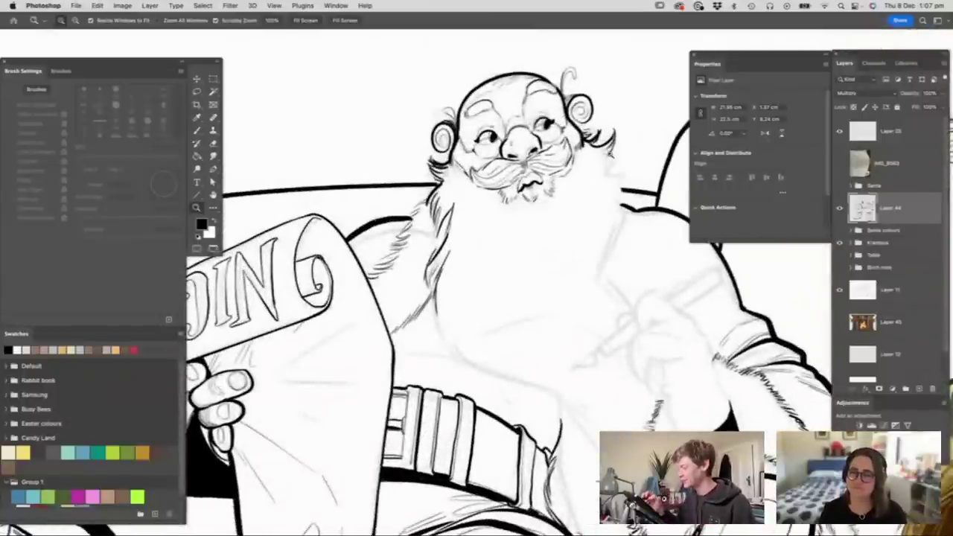
{"action": "left_click", "coordinate": [612, 147]}
{"action": "left_click", "coordinate": [612, 147]}
{"action": "key", "text": "b"}
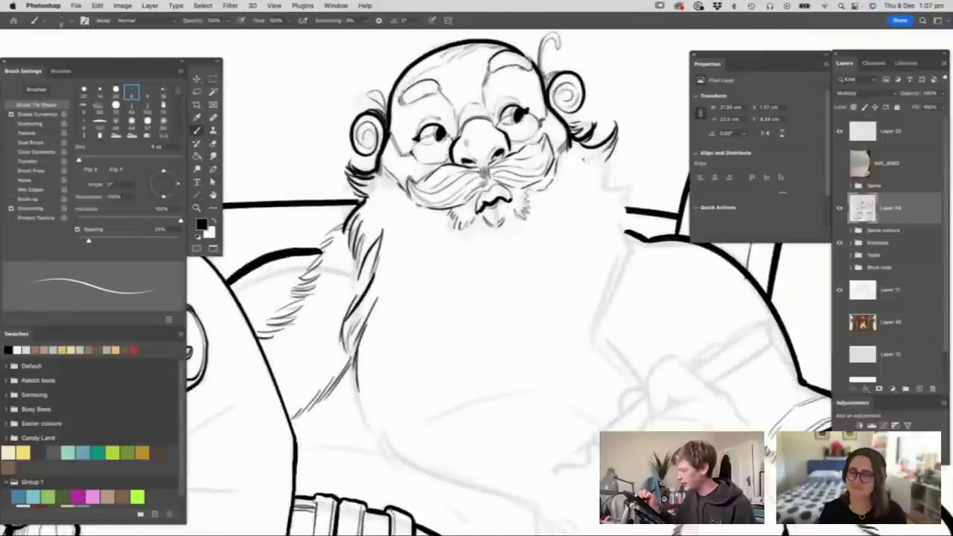
{"action": "left_click_drag", "start_coordinate": [584, 163], "coordinate": [643, 157]}
{"action": "left_click_drag", "start_coordinate": [577, 162], "coordinate": [655, 192]}
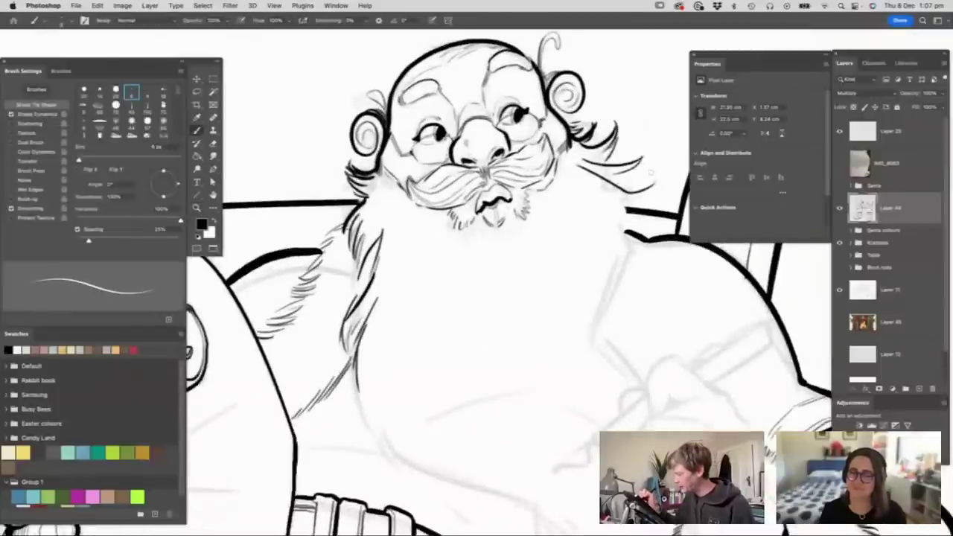
{"action": "mouse_move", "coordinate": [547, 249]}
{"action": "left_mouse_down"}
{"action": "mouse_move", "coordinate": [551, 301]}
{"action": "mouse_move", "coordinate": [573, 348]}
{"action": "mouse_move", "coordinate": [507, 277]}
{"action": "mouse_move", "coordinate": [516, 335]}
{"action": "left_mouse_up"}
{"action": "left_click_drag", "start_coordinate": [502, 299], "coordinate": [518, 344]}
{"action": "left_click_drag", "start_coordinate": [494, 316], "coordinate": [521, 349]}
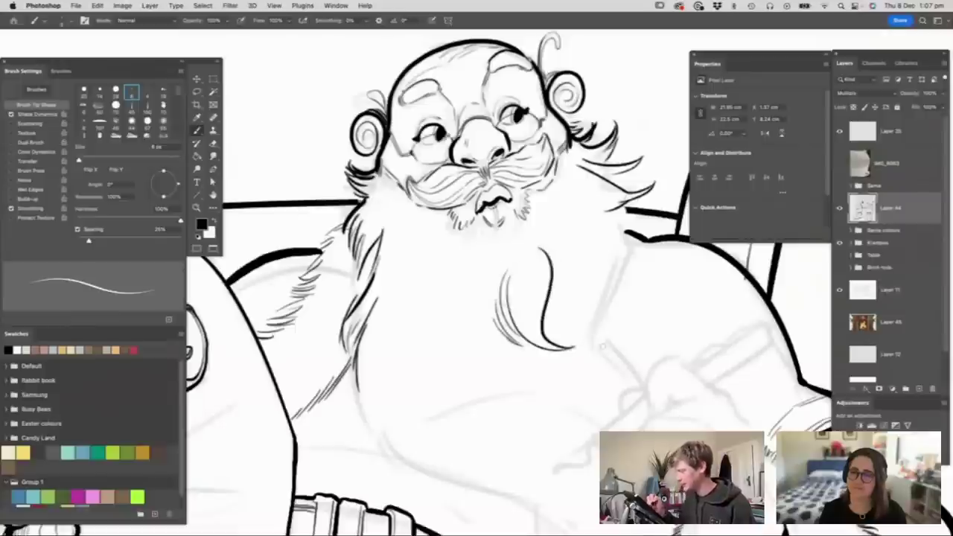
{"action": "key", "text": "e"}
{"action": "mouse_move", "coordinate": [542, 260]}
{"action": "left_mouse_down"}
{"action": "mouse_move", "coordinate": [478, 310]}
{"action": "mouse_move", "coordinate": [563, 349]}
{"action": "left_mouse_up"}
- Ink a curved lock on the beard's right side with a thick outer line and thinner strands meeting at its tip
{"action": "key", "text": "z"}
{"action": "left_click_drag", "start_coordinate": [543, 223], "coordinate": [519, 242]}
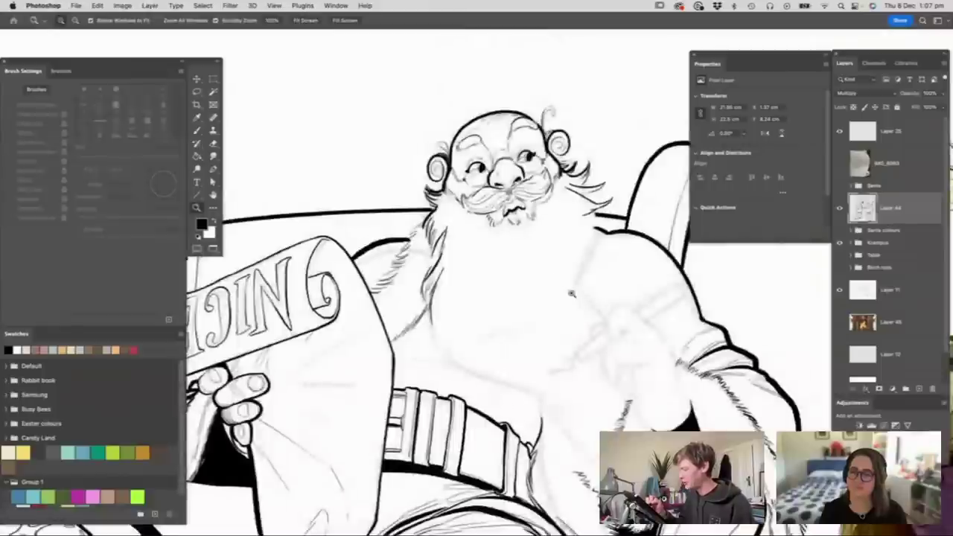
{"action": "left_click", "coordinate": [571, 292]}
{"action": "left_click", "coordinate": [599, 253]}
{"action": "key", "text": "b"}
{"action": "left_click_drag", "start_coordinate": [565, 197], "coordinate": [615, 287]}
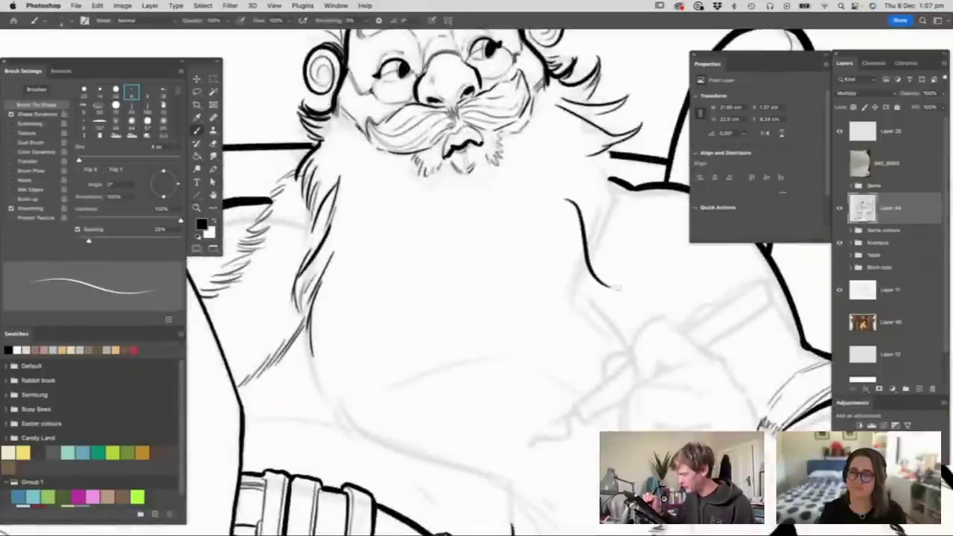
{"action": "left_click_drag", "start_coordinate": [565, 260], "coordinate": [612, 287]}
{"action": "left_click_drag", "start_coordinate": [554, 239], "coordinate": [609, 289]}
{"action": "left_click_drag", "start_coordinate": [551, 257], "coordinate": [600, 292]}
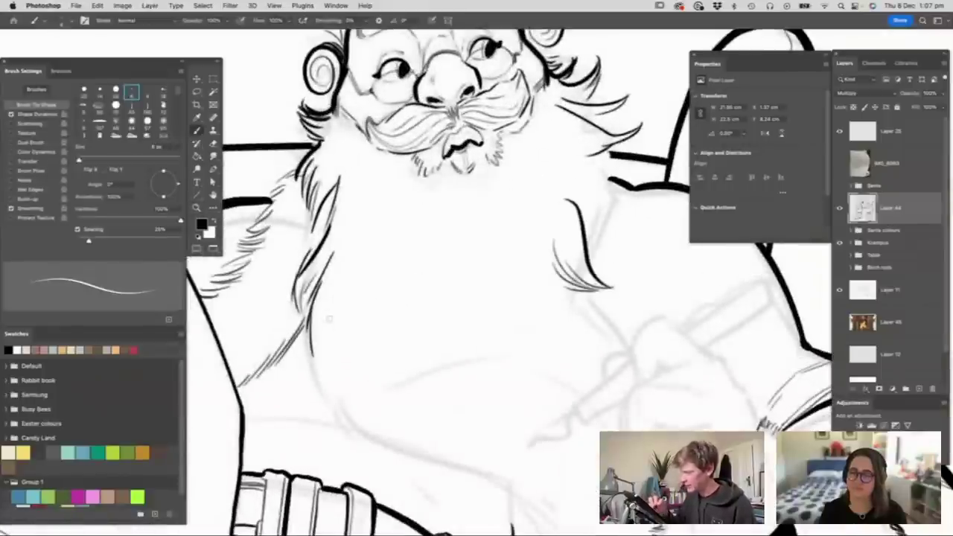
- Extend the beard's left edge downward and finish it with a spiral curl above the belt
{"action": "left_click_drag", "start_coordinate": [329, 319], "coordinate": [337, 404]}
{"action": "mouse_move", "coordinate": [342, 366]}
{"action": "left_mouse_down"}
{"action": "mouse_move", "coordinate": [342, 405]}
{"action": "mouse_move", "coordinate": [372, 424]}
{"action": "mouse_move", "coordinate": [393, 399]}
{"action": "mouse_move", "coordinate": [360, 407]}
{"action": "mouse_move", "coordinate": [405, 412]}
{"action": "left_mouse_up"}
{"action": "key", "text": "z"}
{"action": "left_click_drag", "start_coordinate": [559, 226], "coordinate": [487, 230]}
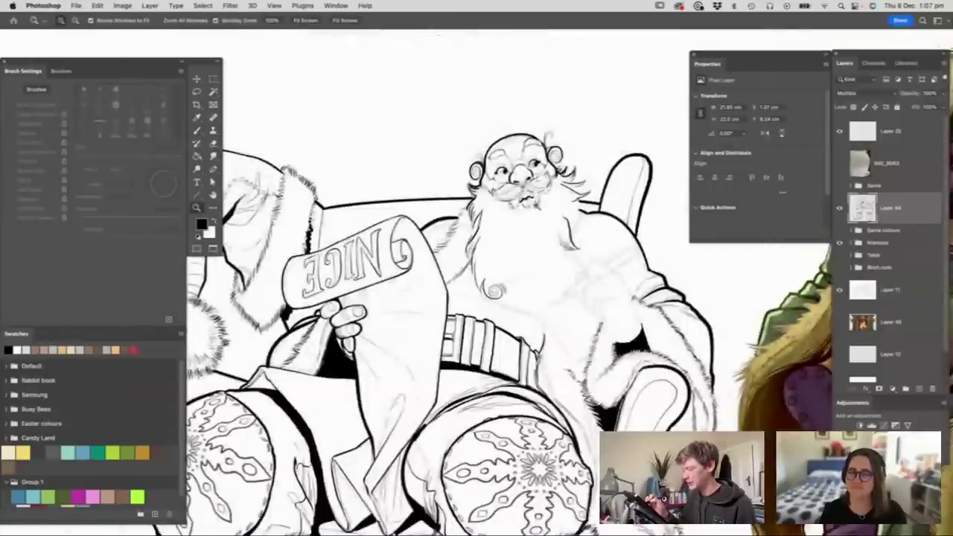
{"action": "left_click_drag", "start_coordinate": [536, 206], "coordinate": [497, 212]}
{"action": "left_click_drag", "start_coordinate": [283, 272], "coordinate": [323, 283]}
{"action": "left_click", "coordinate": [323, 283]}
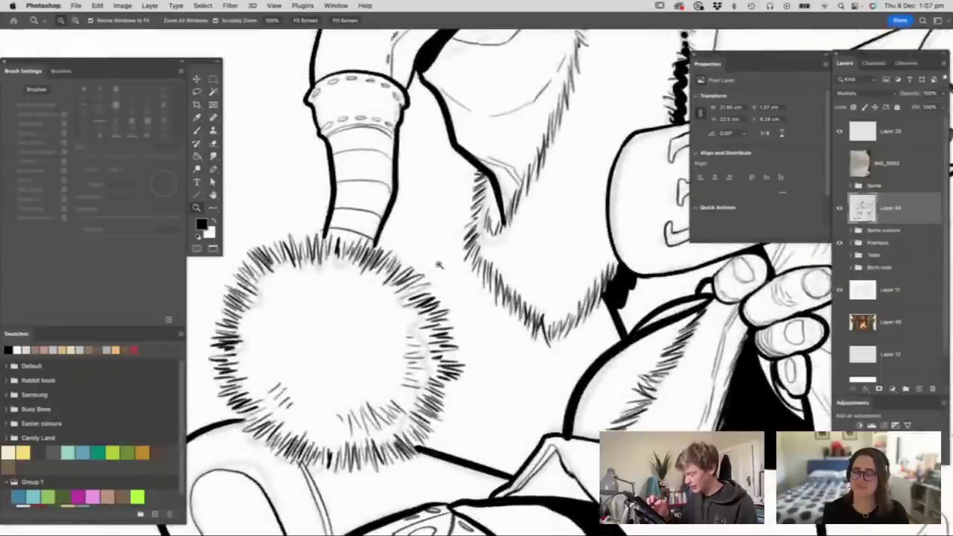
{"action": "key", "text": "b"}
{"action": "left_click_drag", "start_coordinate": [431, 227], "coordinate": [420, 250]}
{"action": "left_click_drag", "start_coordinate": [441, 239], "coordinate": [427, 254]}
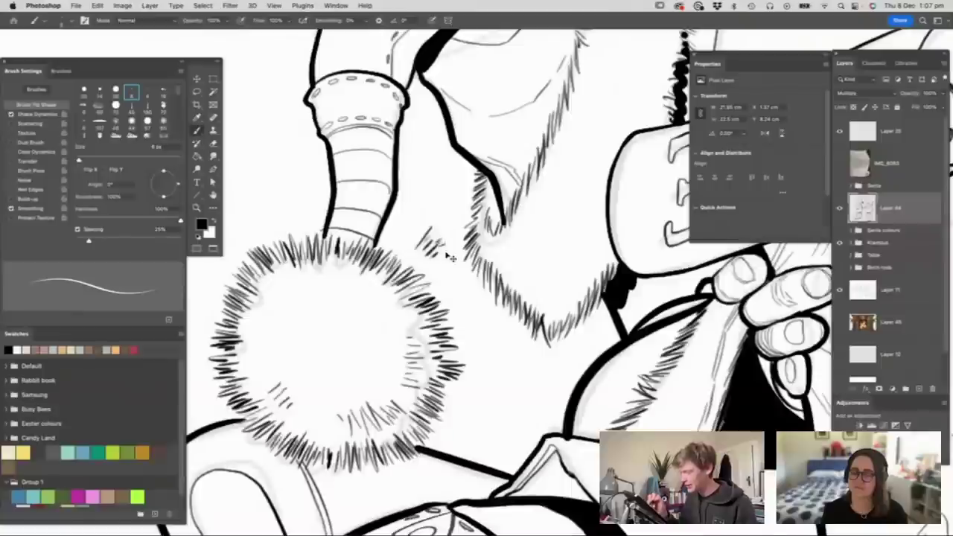
{"action": "key", "text": "super+z"}
{"action": "key", "text": "super+z"}
- Examine the inked fur cuffs on Santa's legs and the painted fur on Krampus's cloak and thighs
{"action": "key", "text": "z"}
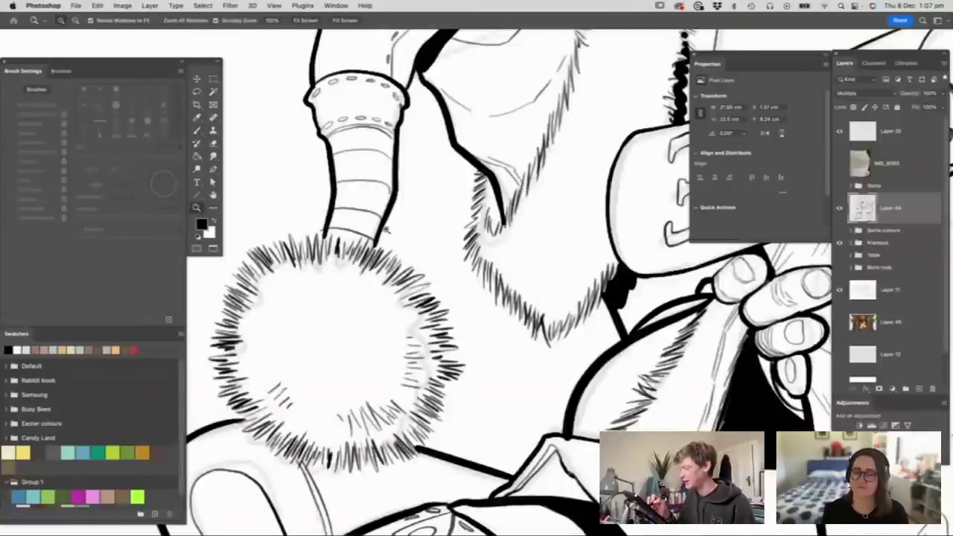
{"action": "left_click_drag", "start_coordinate": [387, 229], "coordinate": [335, 230]}
{"action": "left_click_drag", "start_coordinate": [546, 142], "coordinate": [573, 141]}
{"action": "key", "text": "space"}
{"action": "left_click_drag", "start_coordinate": [554, 311], "coordinate": [513, 155]}
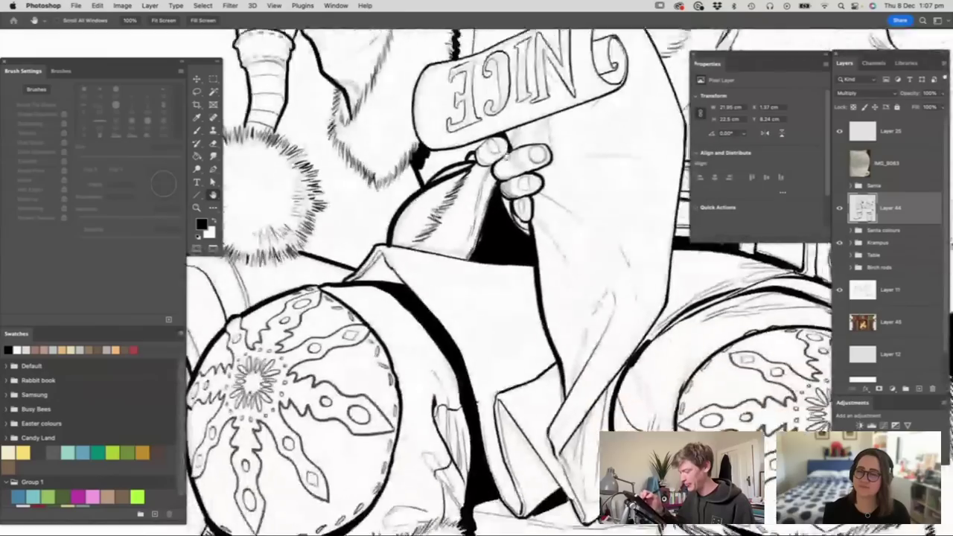
{"action": "left_click_drag", "start_coordinate": [498, 424], "coordinate": [495, 257]}
{"action": "left_click_drag", "start_coordinate": [495, 402], "coordinate": [612, 247]}
{"action": "left_click_drag", "start_coordinate": [525, 312], "coordinate": [302, 334]}
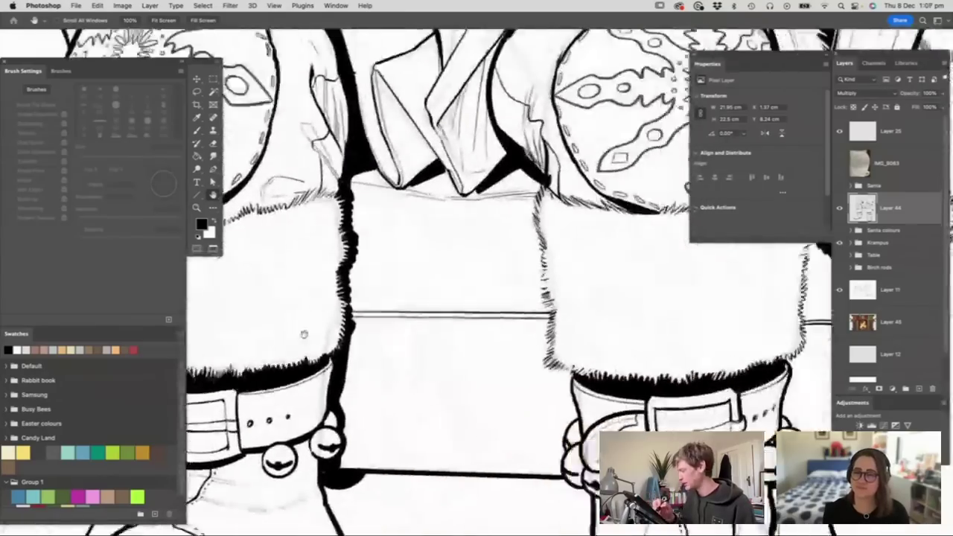
{"action": "left_click_drag", "start_coordinate": [670, 319], "coordinate": [367, 338]}
{"action": "left_click_drag", "start_coordinate": [684, 343], "coordinate": [432, 383]}
{"action": "left_click_drag", "start_coordinate": [649, 340], "coordinate": [441, 414]}
{"action": "left_click_drag", "start_coordinate": [577, 321], "coordinate": [464, 398]}
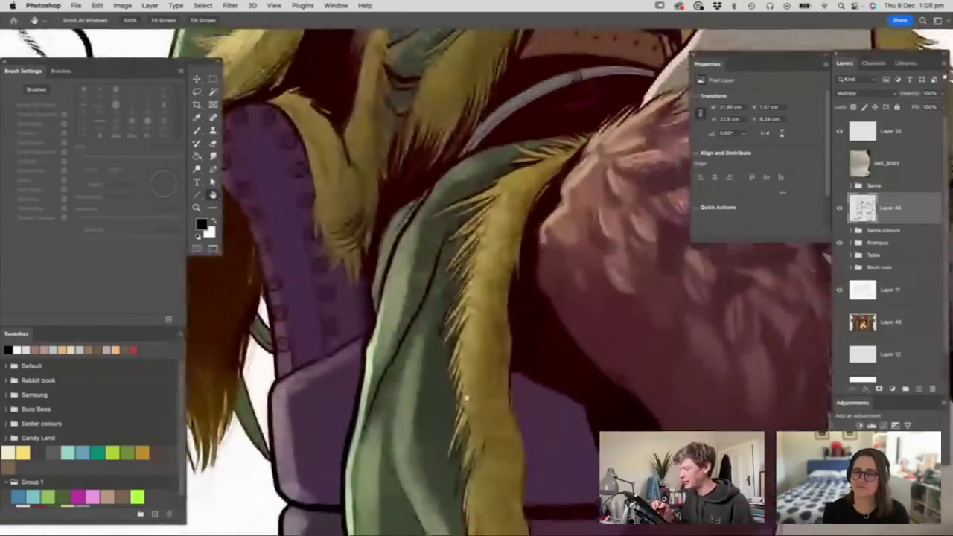
{"action": "left_click_drag", "start_coordinate": [552, 301], "coordinate": [493, 405]}
{"action": "left_click_drag", "start_coordinate": [601, 328], "coordinate": [631, 327]}
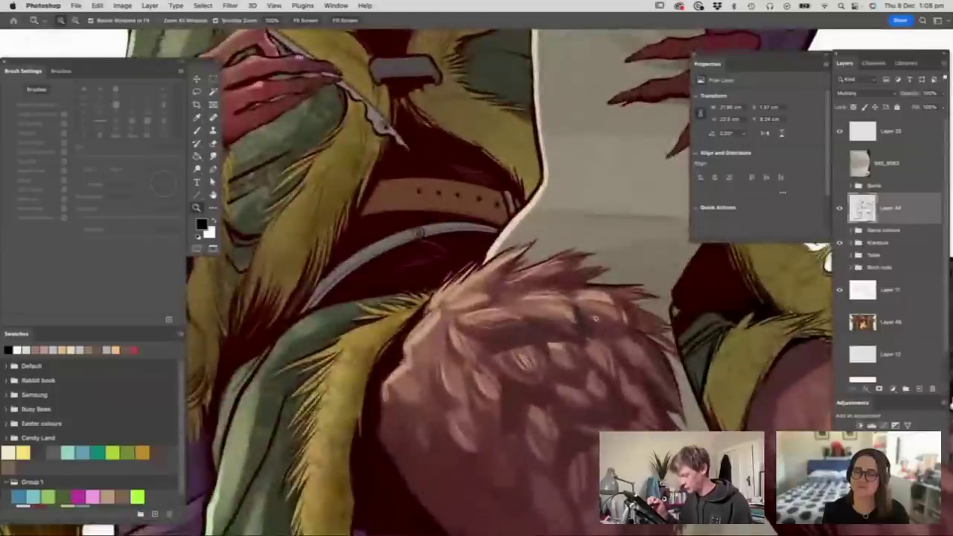
{"action": "key", "text": "b"}
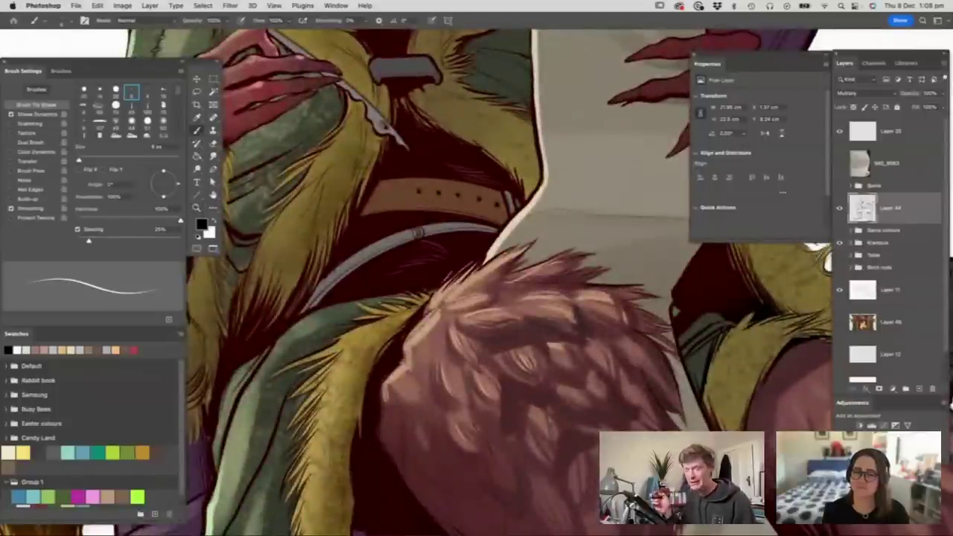
{"action": "key", "text": "z"}
{"action": "left_click_drag", "start_coordinate": [575, 268], "coordinate": [544, 270]}
{"action": "left_click_drag", "start_coordinate": [292, 235], "coordinate": [319, 235]}
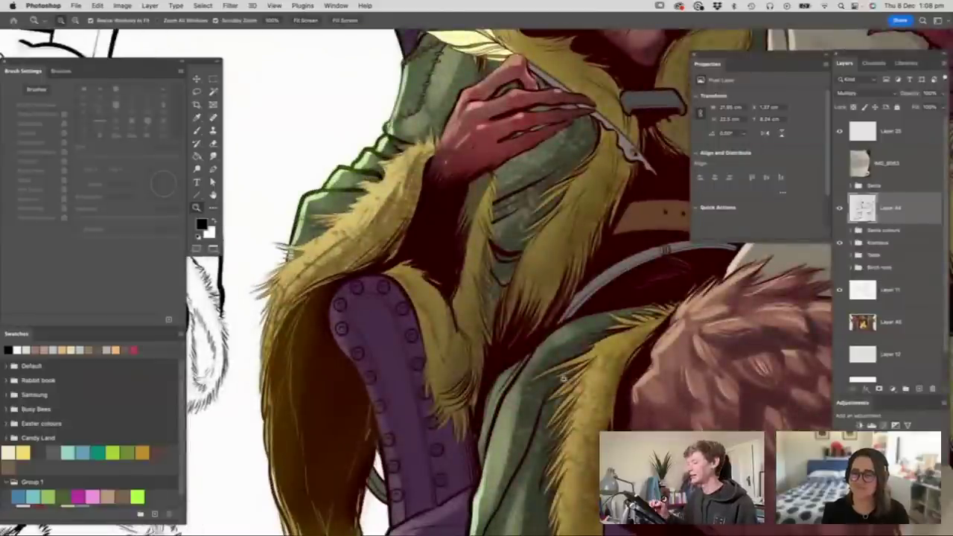
{"action": "left_click_drag", "start_coordinate": [563, 379], "coordinate": [527, 379]}
{"action": "left_click_drag", "start_coordinate": [593, 137], "coordinate": [606, 138]}
{"action": "left_click_drag", "start_coordinate": [623, 267], "coordinate": [592, 276]}
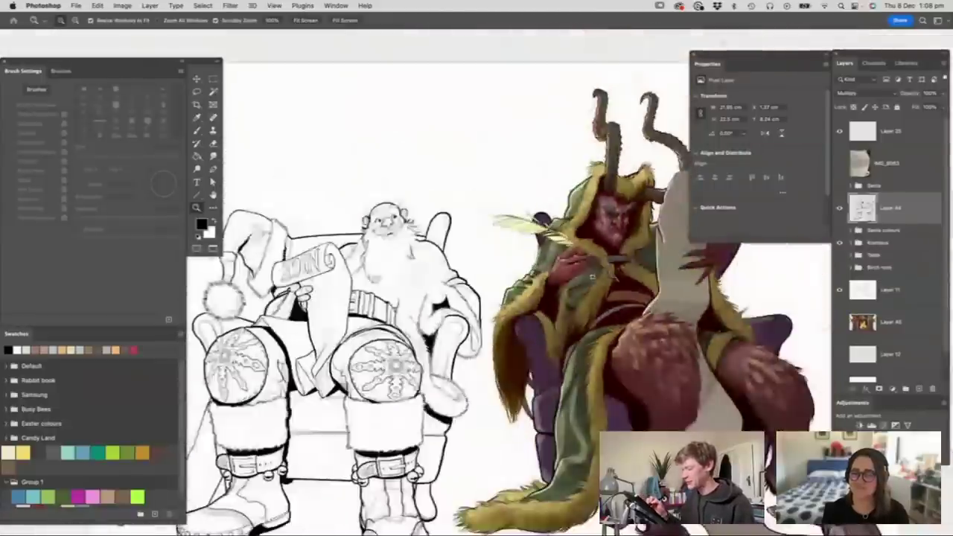
- Ink long tapered strands down the beard's right edge between the shoulder and the curved lock
{"action": "left_click_drag", "start_coordinate": [271, 291], "coordinate": [289, 304]}
{"action": "left_click_drag", "start_coordinate": [449, 232], "coordinate": [472, 255]}
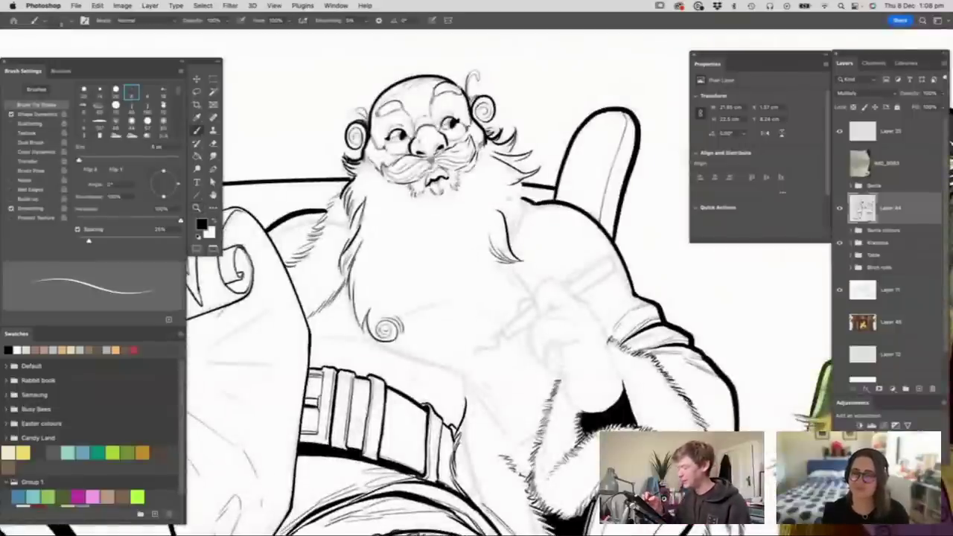
{"action": "left_click_drag", "start_coordinate": [511, 199], "coordinate": [541, 213]}
{"action": "mouse_move", "coordinate": [498, 164]}
{"action": "left_mouse_down"}
{"action": "mouse_move", "coordinate": [525, 203]}
{"action": "mouse_move", "coordinate": [537, 279]}
{"action": "left_mouse_up"}
{"action": "left_click_drag", "start_coordinate": [507, 220], "coordinate": [526, 280]}
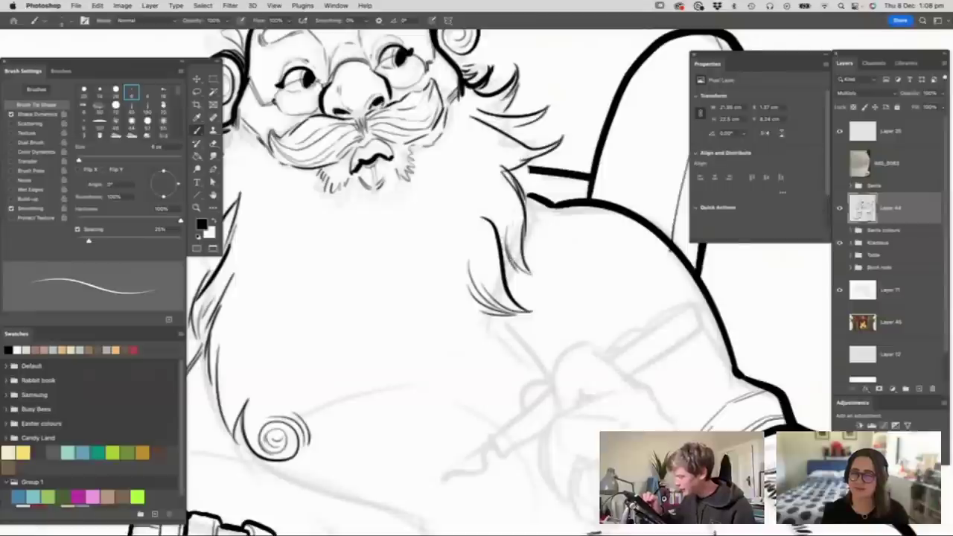
{"action": "left_click_drag", "start_coordinate": [501, 246], "coordinate": [522, 280]}
- Extend the beard's right edge below the curved lock and ink the feathered underside of the lock sweeping from the spiral curl
{"action": "mouse_move", "coordinate": [486, 313]}
{"action": "left_mouse_down"}
{"action": "mouse_move", "coordinate": [560, 362]}
{"action": "mouse_move", "coordinate": [549, 368]}
{"action": "left_mouse_up"}
{"action": "key", "text": "z"}
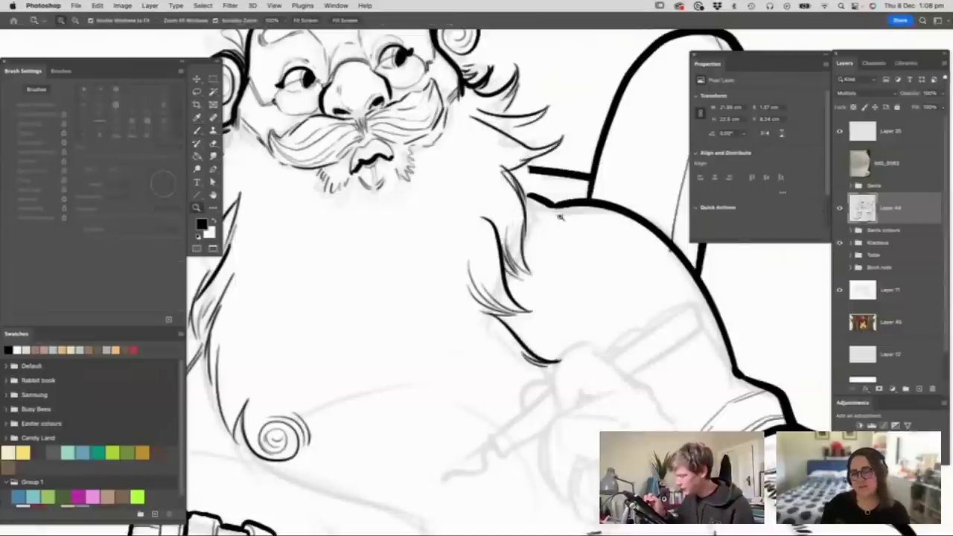
{"action": "left_click_drag", "start_coordinate": [561, 216], "coordinate": [531, 250]}
{"action": "left_click_drag", "start_coordinate": [456, 360], "coordinate": [476, 315]}
{"action": "key", "text": "b"}
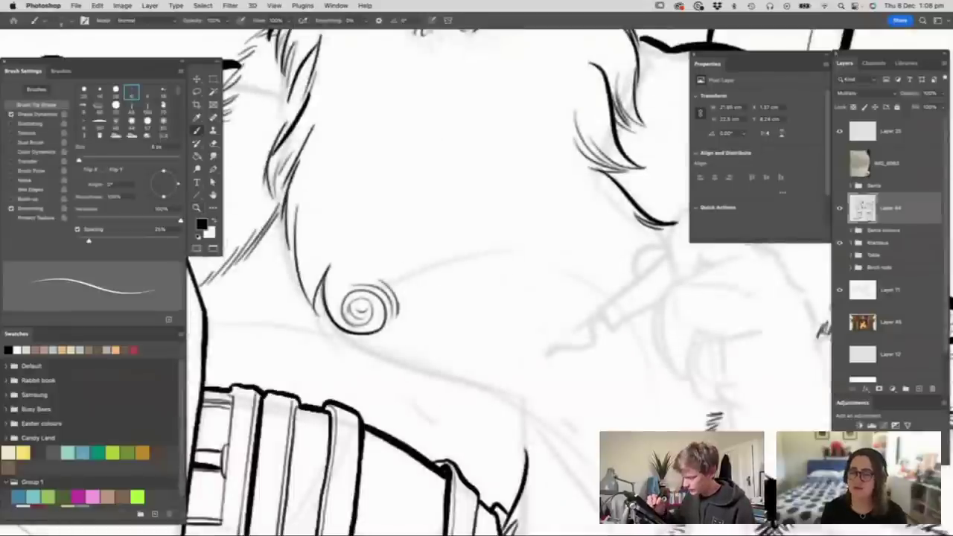
{"action": "left_click_drag", "start_coordinate": [320, 289], "coordinate": [434, 368]}
{"action": "mouse_move", "coordinate": [375, 362]}
{"action": "left_mouse_down"}
{"action": "mouse_move", "coordinate": [483, 381]}
{"action": "mouse_move", "coordinate": [507, 406]}
{"action": "left_mouse_up"}
{"action": "left_click_drag", "start_coordinate": [439, 378], "coordinate": [490, 391]}
- Ink the arched upper edge of the beard's lower lock and add fine strands at its pointed tip
{"action": "left_click_drag", "start_coordinate": [429, 301], "coordinate": [503, 419]}
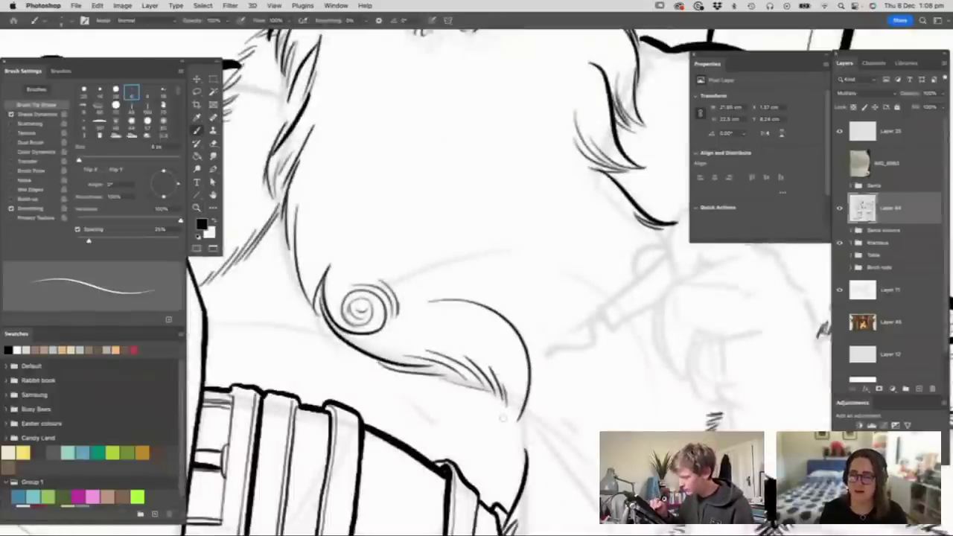
{"action": "left_click_drag", "start_coordinate": [517, 361], "coordinate": [498, 422]}
{"action": "left_click_drag", "start_coordinate": [519, 390], "coordinate": [497, 424]}
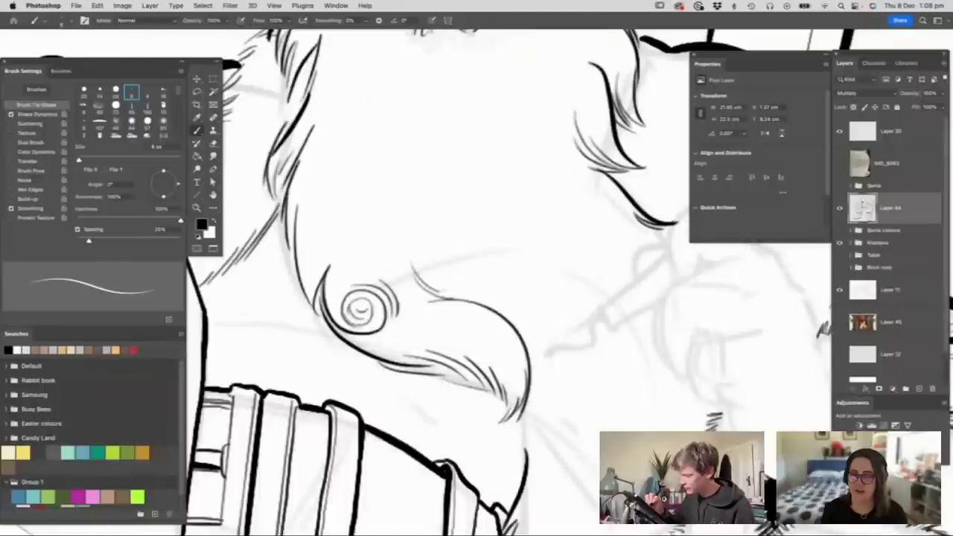
- Examine Santa's inked head, face and beard at different magnifications
{"action": "key", "text": "z"}
{"action": "left_click_drag", "start_coordinate": [487, 346], "coordinate": [432, 345]}
{"action": "left_click_drag", "start_coordinate": [495, 193], "coordinate": [552, 193]}
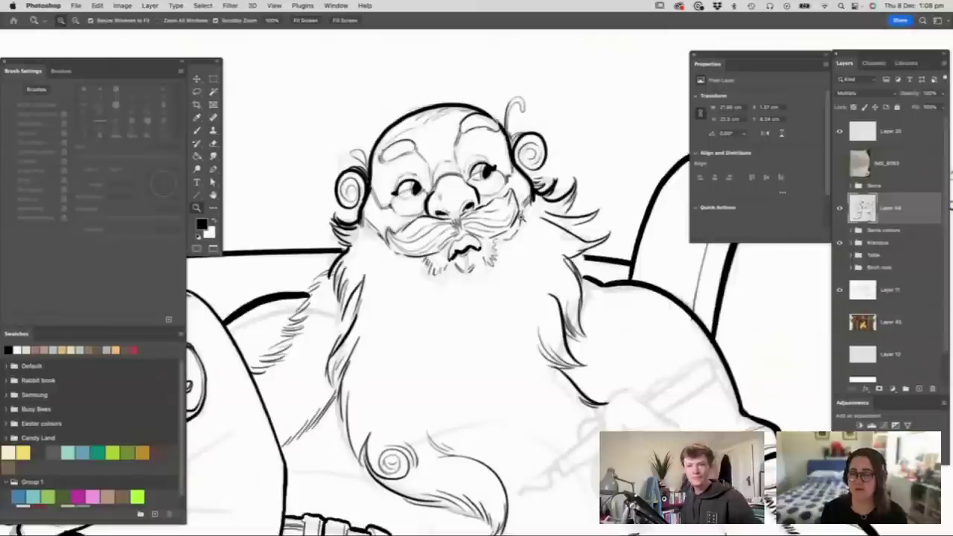
{"action": "key", "text": "b"}
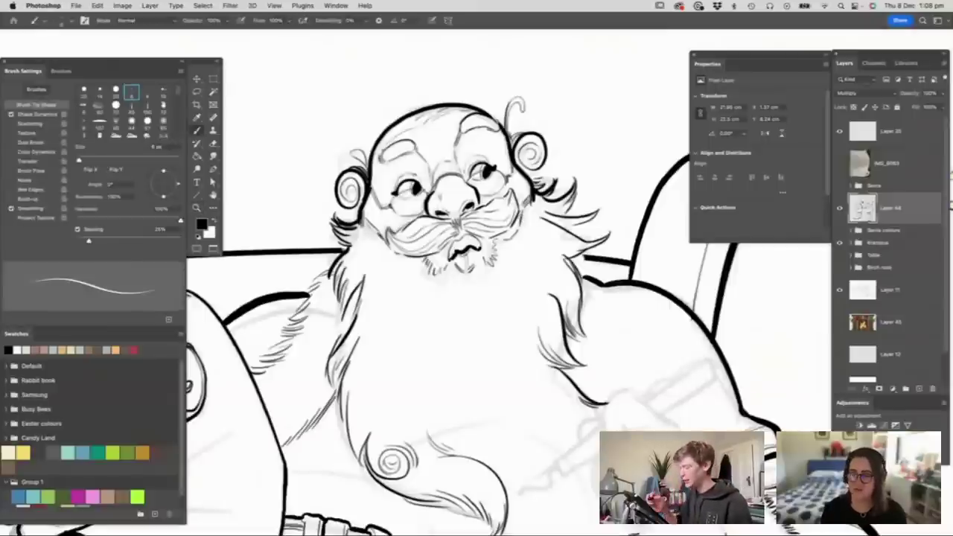
{"action": "key", "text": "z"}
{"action": "left_click_drag", "start_coordinate": [506, 328], "coordinate": [469, 329]}
{"action": "left_click_drag", "start_coordinate": [487, 191], "coordinate": [530, 191]}
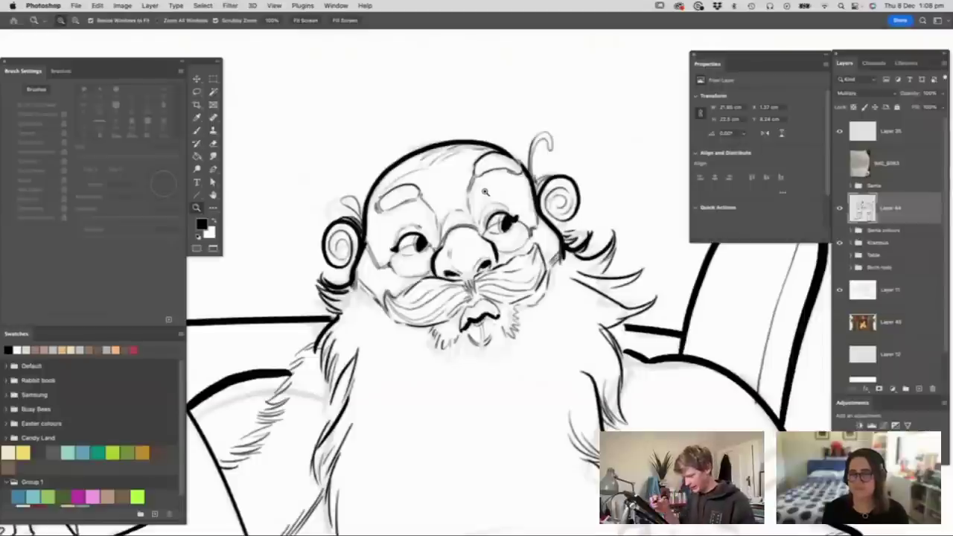
{"action": "key", "text": "b"}
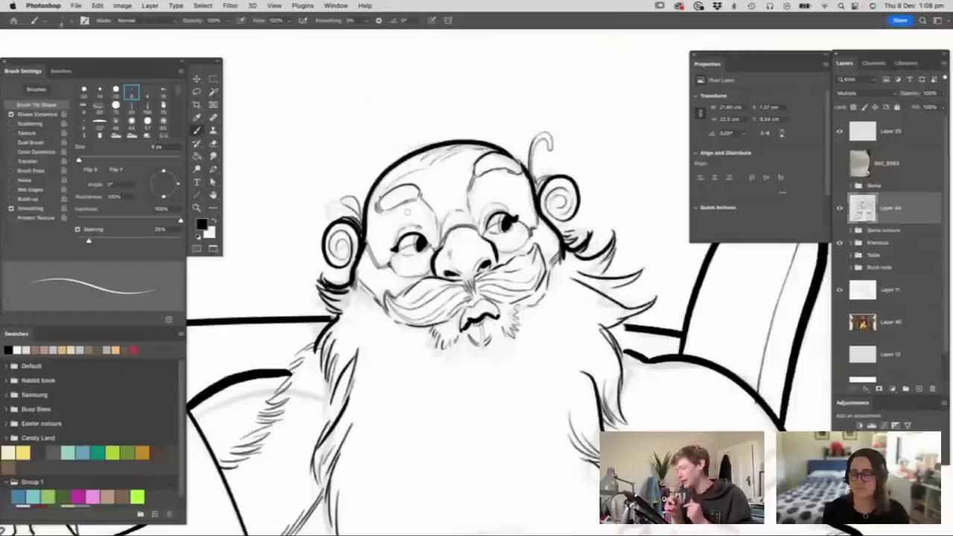
{"action": "key", "text": "z"}
{"action": "left_click_drag", "start_coordinate": [454, 160], "coordinate": [467, 167]}
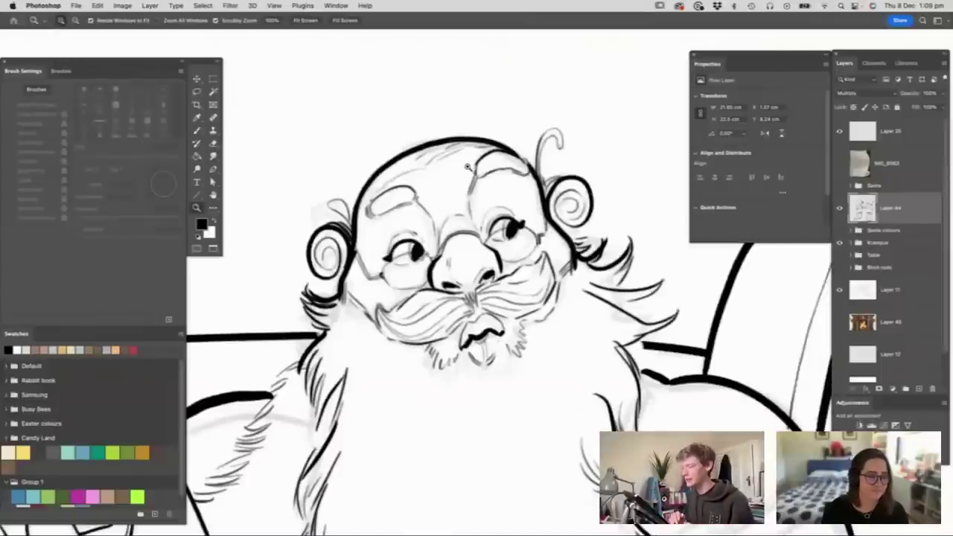
{"action": "key", "text": "b"}
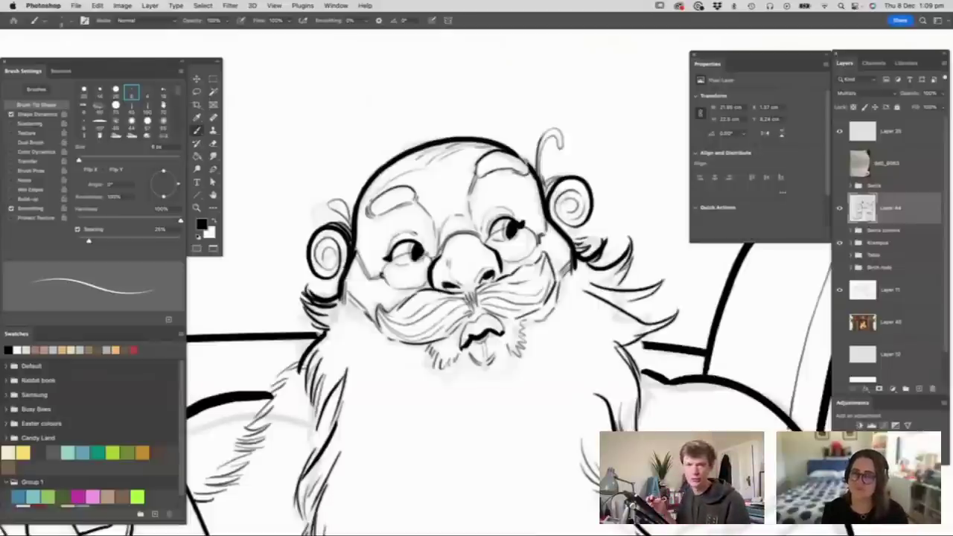
- Reduce the eraser size and erase a small highlight in each of Santa's pupils
{"action": "key", "text": "z"}
{"action": "mouse_move", "coordinate": [513, 223]}
{"action": "left_mouse_down"}
{"action": "mouse_move", "coordinate": [446, 223]}
{"action": "mouse_move", "coordinate": [543, 224]}
{"action": "mouse_move", "coordinate": [509, 230]}
{"action": "left_mouse_up"}
{"action": "key", "text": "z"}
{"action": "key", "text": "e"}
{"action": "right_click", "coordinate": [465, 241]}
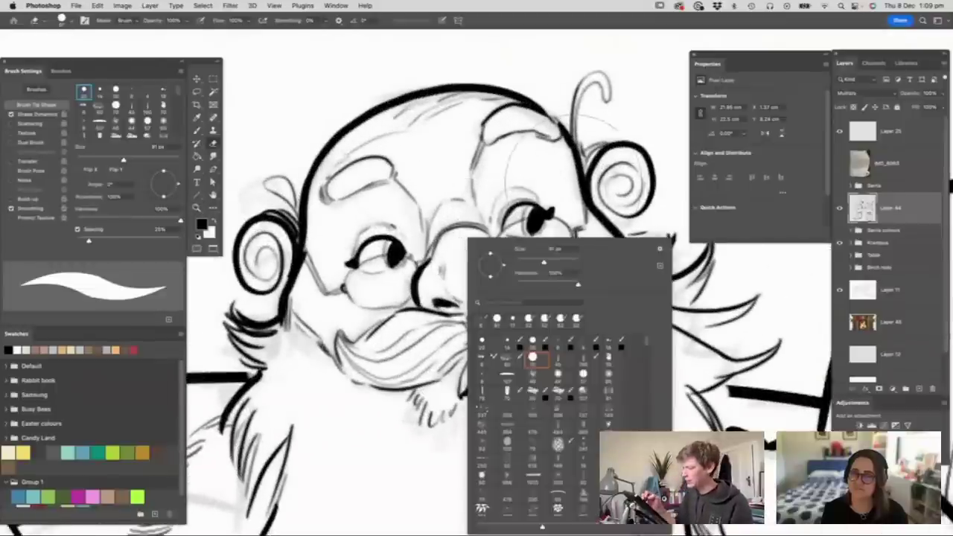
{"action": "left_click_drag", "start_coordinate": [544, 262], "coordinate": [525, 262]}
{"action": "left_click", "coordinate": [531, 214]}
{"action": "left_click_drag", "start_coordinate": [531, 212], "coordinate": [531, 216]}
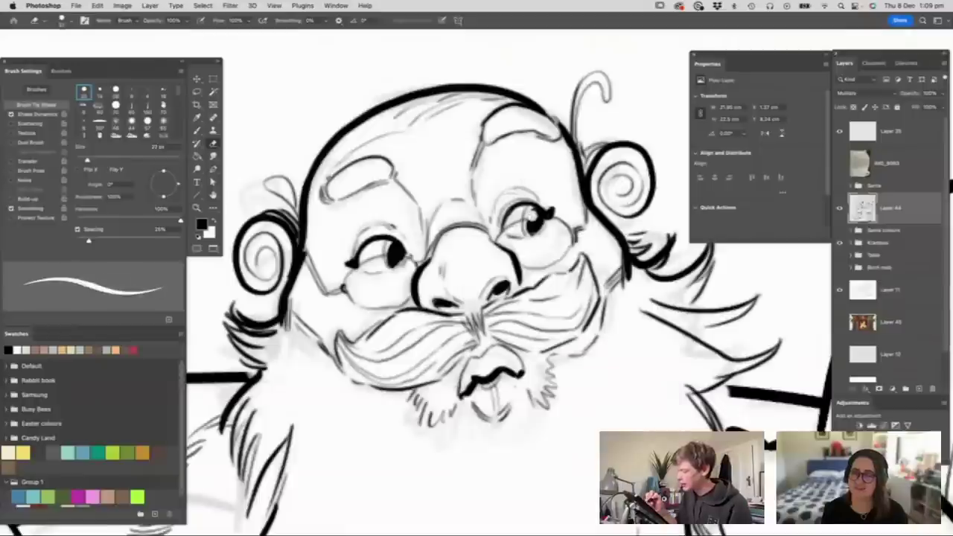
{"action": "left_click_drag", "start_coordinate": [392, 244], "coordinate": [392, 253]}
{"action": "left_click", "coordinate": [393, 258]}
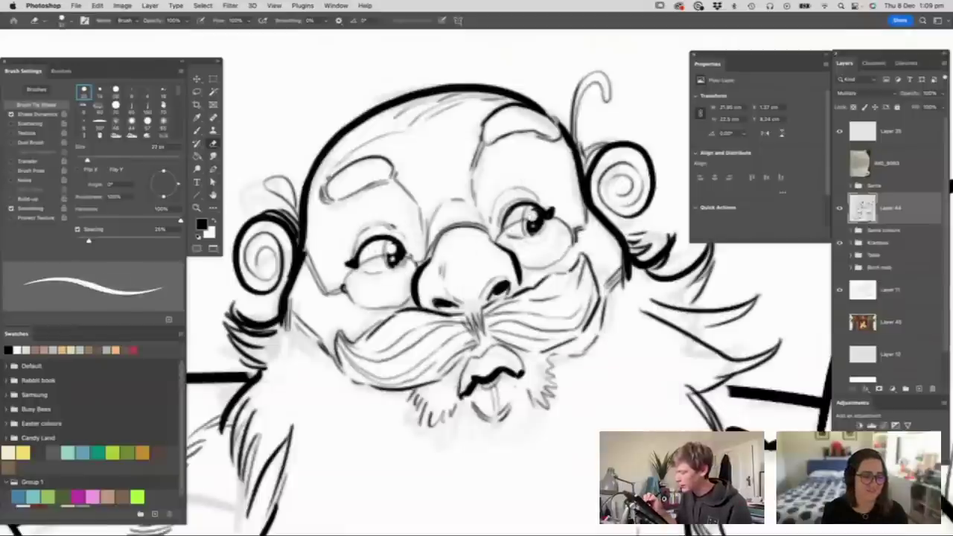
{"action": "left_click_drag", "start_coordinate": [532, 221], "coordinate": [533, 228]}
- Examine the whole Santa figure and the faint sketch of his raised hand beside the beard
{"action": "key", "text": "z"}
{"action": "left_click_drag", "start_coordinate": [444, 228], "coordinate": [368, 263]}
{"action": "left_click_drag", "start_coordinate": [463, 227], "coordinate": [428, 240]}
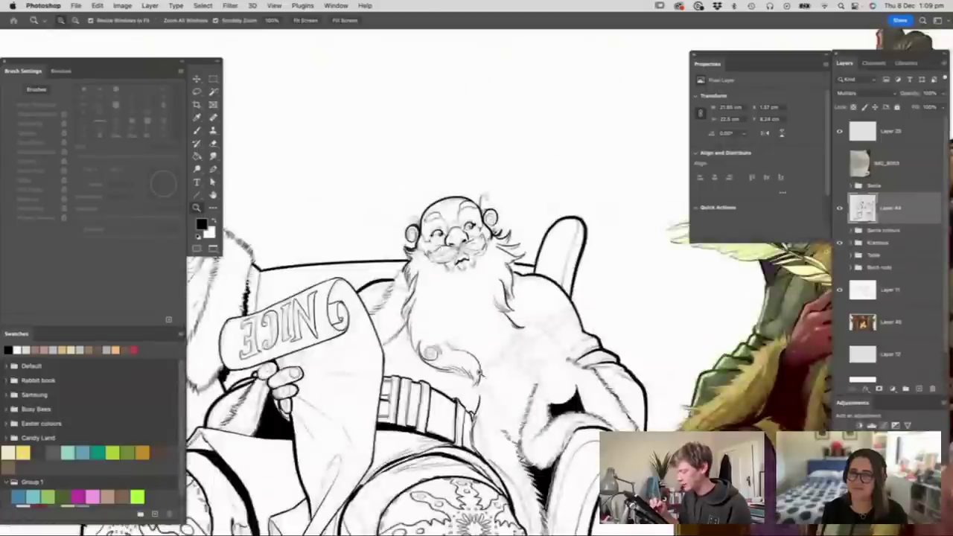
{"action": "left_click_drag", "start_coordinate": [484, 374], "coordinate": [610, 355]}
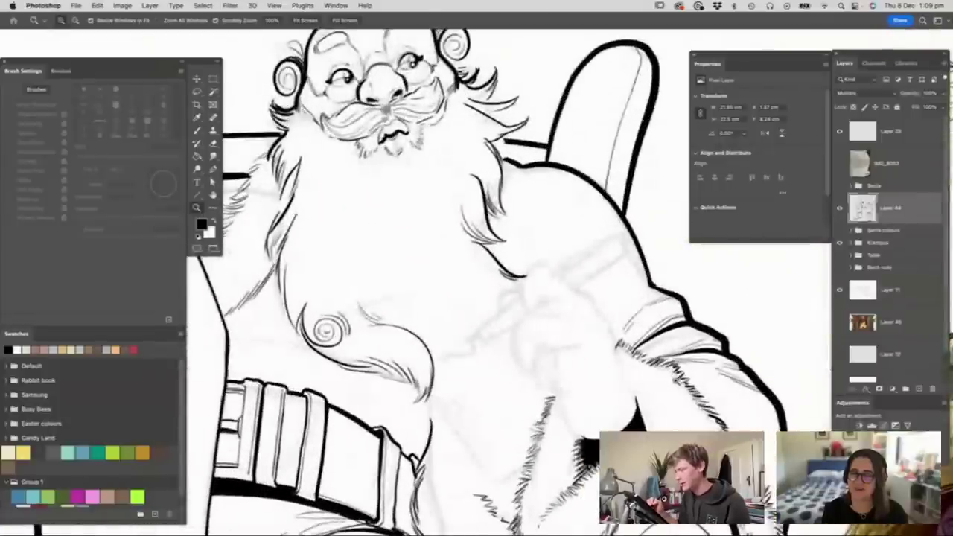
{"action": "left_click", "coordinate": [630, 311]}
{"action": "key", "text": "b"}
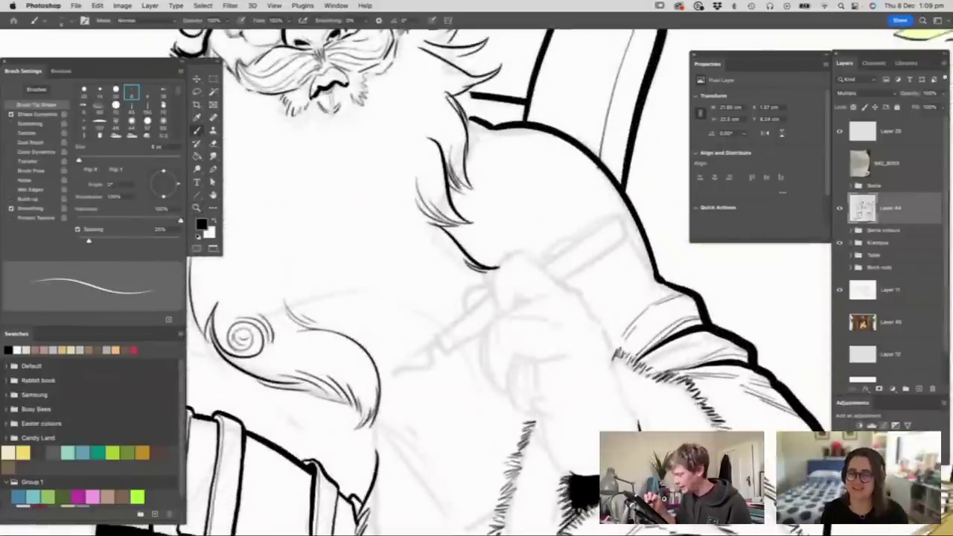
{"action": "key", "text": "z"}
{"action": "left_click", "coordinate": [521, 268], "text": "alt"}
{"action": "left_click", "coordinate": [603, 395]}
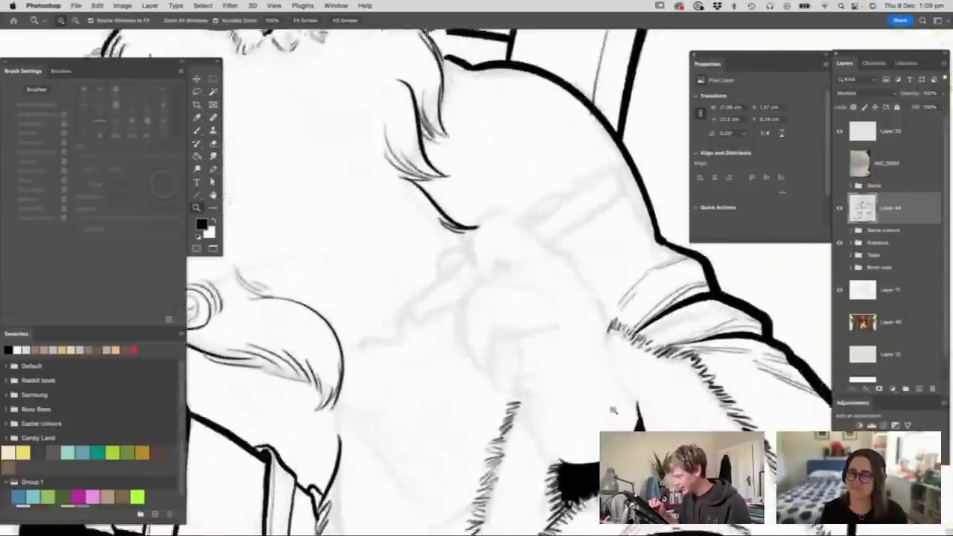
{"action": "left_click", "coordinate": [612, 409]}
{"action": "key", "text": "b"}
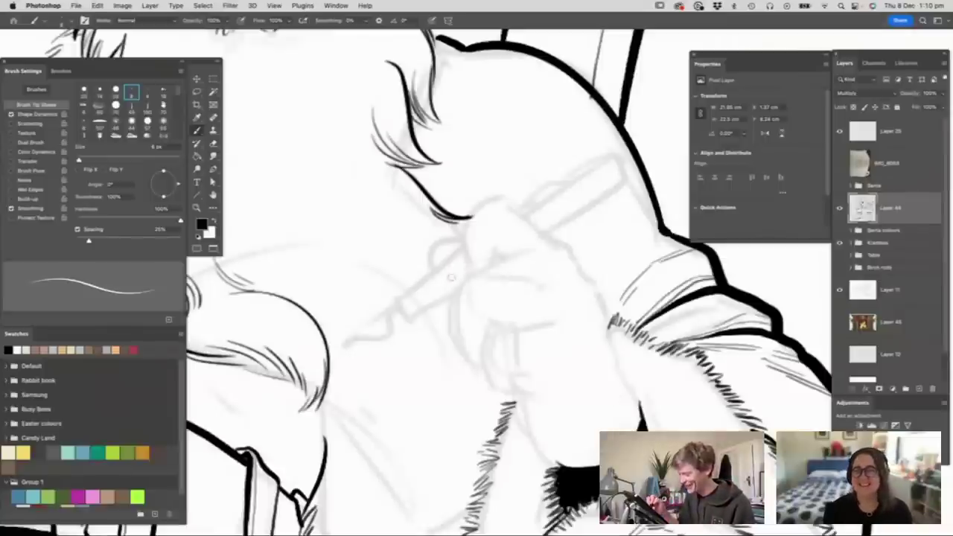
{"action": "mouse_move", "coordinate": [463, 275]}
{"action": "left_mouse_down"}
{"action": "mouse_move", "coordinate": [368, 312]}
{"action": "mouse_move", "coordinate": [361, 358]}
{"action": "mouse_move", "coordinate": [405, 306]}
{"action": "mouse_move", "coordinate": [385, 331]}
{"action": "mouse_move", "coordinate": [412, 333]}
{"action": "mouse_move", "coordinate": [398, 378]}
{"action": "left_mouse_up"}
{"action": "mouse_move", "coordinate": [398, 378]}
{"action": "left_mouse_down"}
{"action": "mouse_move", "coordinate": [435, 326]}
{"action": "mouse_move", "coordinate": [422, 368]}
{"action": "left_mouse_up"}
{"action": "left_click_drag", "start_coordinate": [422, 368], "coordinate": [466, 317]}
{"action": "mouse_move", "coordinate": [460, 271]}
{"action": "left_mouse_down"}
{"action": "mouse_move", "coordinate": [414, 262]}
{"action": "mouse_move", "coordinate": [423, 278]}
{"action": "mouse_move", "coordinate": [366, 321]}
{"action": "mouse_move", "coordinate": [407, 313]}
{"action": "mouse_move", "coordinate": [413, 363]}
{"action": "mouse_move", "coordinate": [466, 318]}
{"action": "left_mouse_up"}
{"action": "key", "text": "e"}
{"action": "left_click_drag", "start_coordinate": [466, 318], "coordinate": [419, 359]}
- Ink thick contours for the raised hand's upper curled finger, the fold above it and the top edge of the fist
{"action": "key", "text": "z"}
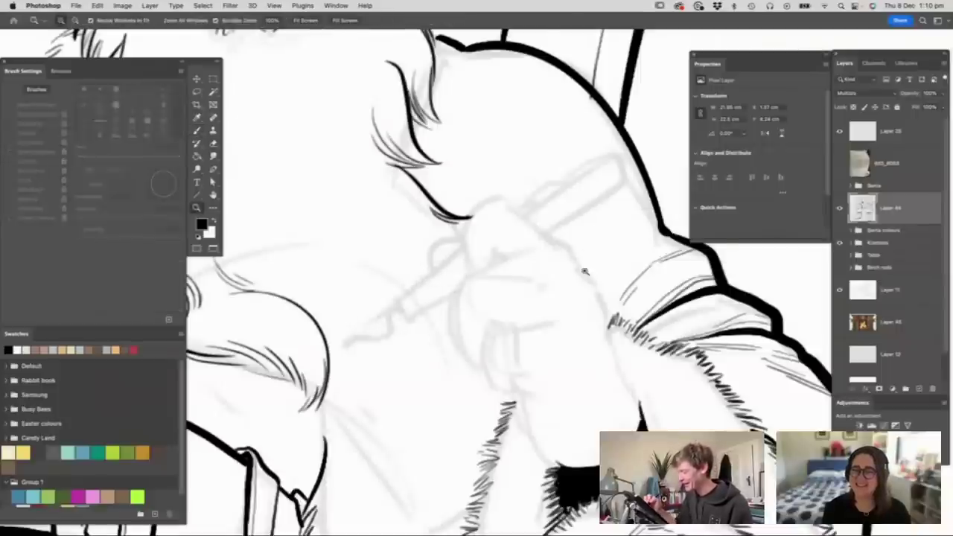
{"action": "mouse_move", "coordinate": [585, 270]}
{"action": "left_mouse_down"}
{"action": "mouse_move", "coordinate": [595, 269]}
{"action": "mouse_move", "coordinate": [524, 282]}
{"action": "mouse_move", "coordinate": [466, 277]}
{"action": "mouse_move", "coordinate": [439, 295]}
{"action": "mouse_move", "coordinate": [452, 280]}
{"action": "mouse_move", "coordinate": [440, 342]}
{"action": "mouse_move", "coordinate": [471, 374]}
{"action": "left_mouse_up"}
{"action": "key", "text": "b"}
{"action": "key", "text": "super+z"}
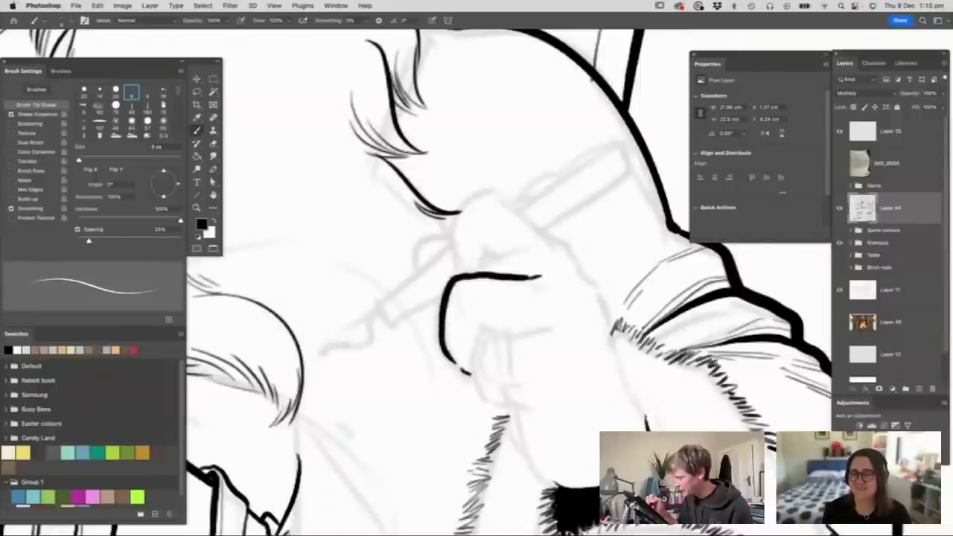
{"action": "left_click_drag", "start_coordinate": [454, 277], "coordinate": [519, 243]}
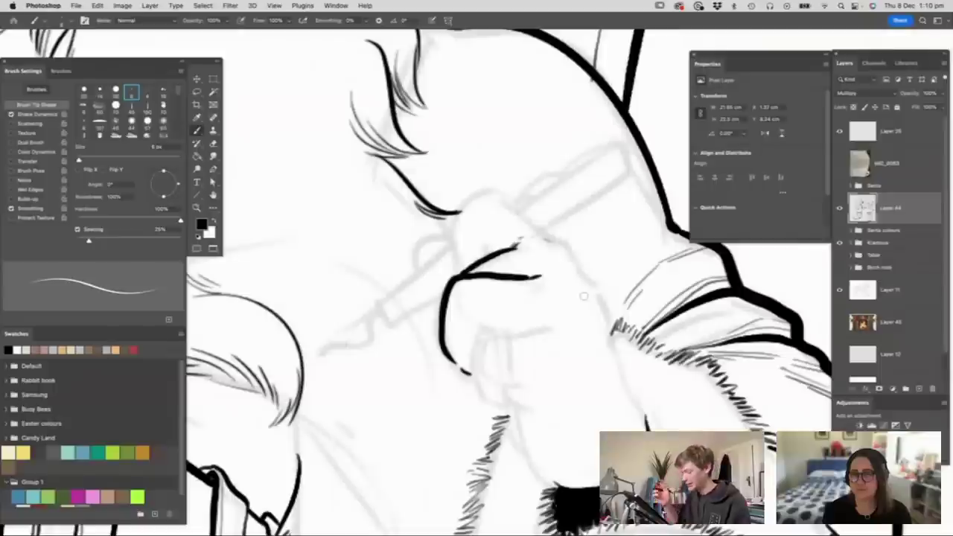
{"action": "mouse_move", "coordinate": [500, 196]}
{"action": "left_mouse_down"}
{"action": "mouse_move", "coordinate": [572, 242]}
{"action": "mouse_move", "coordinate": [582, 264]}
{"action": "left_mouse_up"}
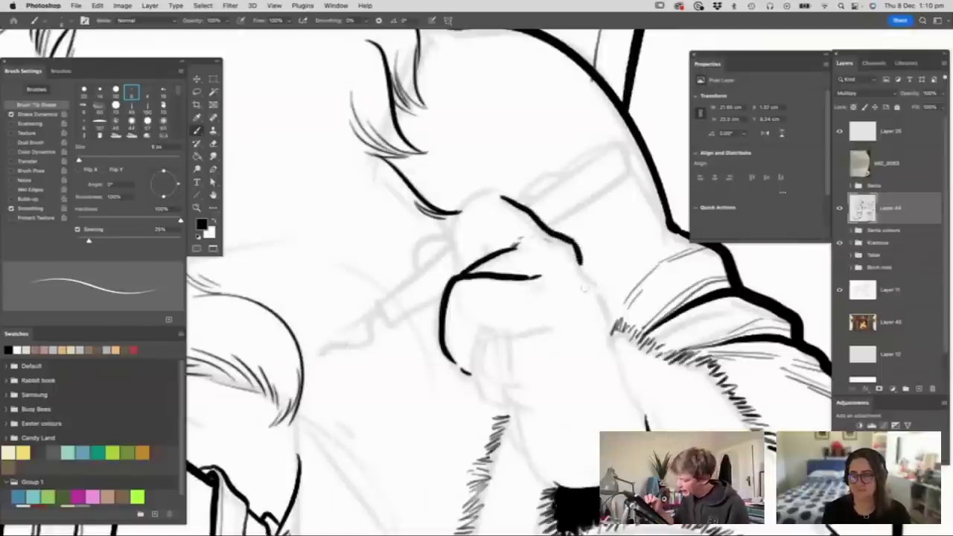
- Add thin broken form lines along the side of the raised hand and ink the thick curve of its lower finger
{"action": "mouse_move", "coordinate": [593, 298]}
{"action": "left_mouse_down"}
{"action": "mouse_move", "coordinate": [582, 332]}
{"action": "mouse_move", "coordinate": [589, 370]}
{"action": "left_mouse_up"}
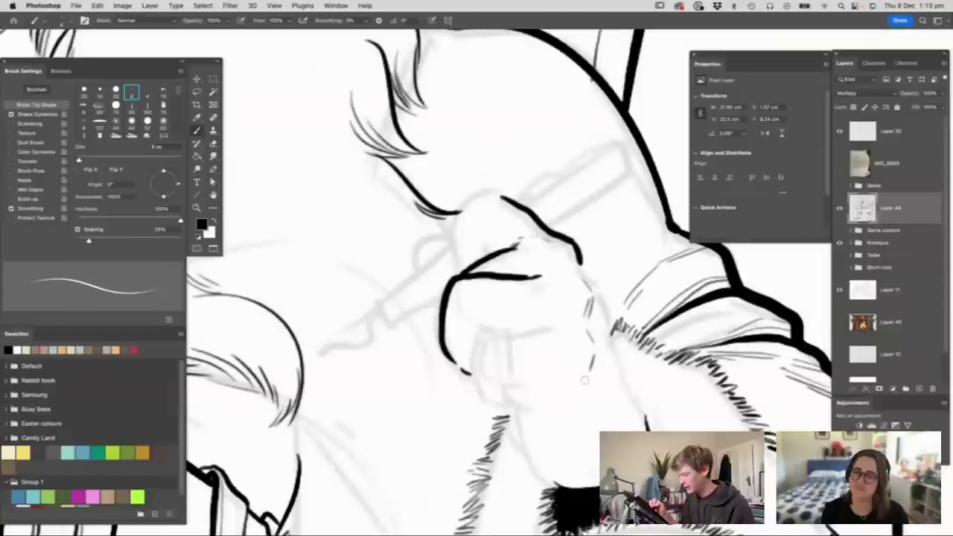
{"action": "left_click_drag", "start_coordinate": [584, 379], "coordinate": [569, 400]}
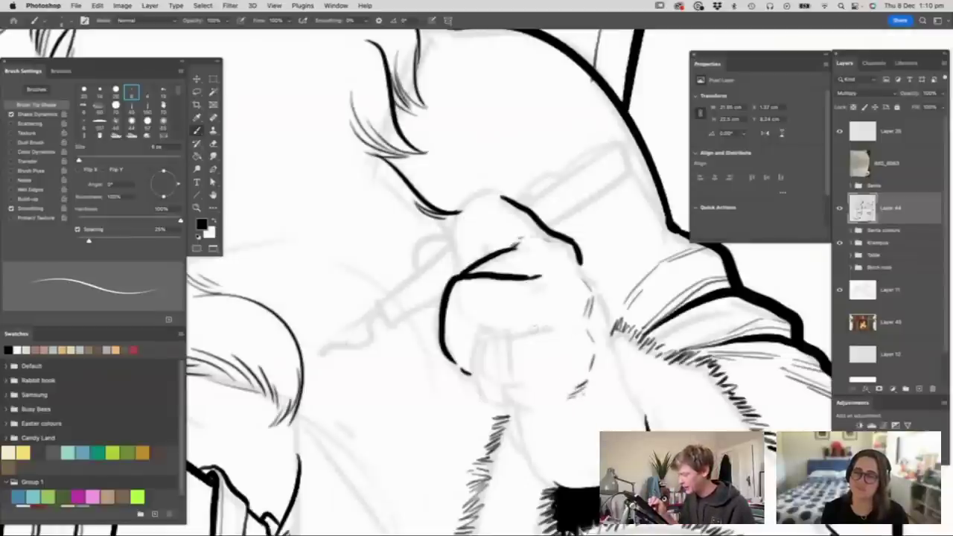
{"action": "mouse_move", "coordinate": [558, 323]}
{"action": "left_mouse_down"}
{"action": "mouse_move", "coordinate": [534, 336]}
{"action": "mouse_move", "coordinate": [545, 325]}
{"action": "mouse_move", "coordinate": [478, 344]}
{"action": "mouse_move", "coordinate": [481, 386]}
{"action": "mouse_move", "coordinate": [507, 411]}
{"action": "left_mouse_up"}
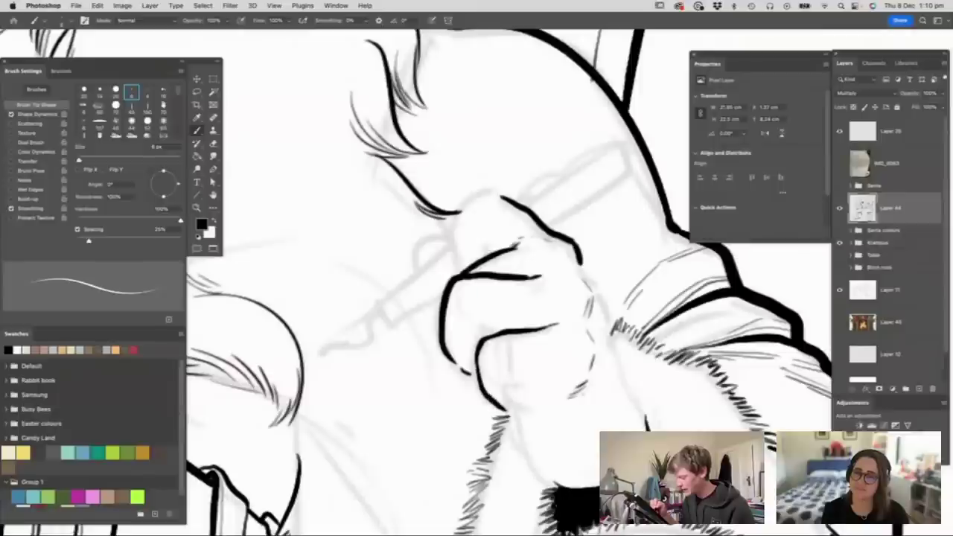
- Ink thin creases inside the raised hand's lower finger and join the gaps between the finger outlines
{"action": "mouse_move", "coordinate": [492, 376]}
{"action": "left_mouse_down"}
{"action": "mouse_move", "coordinate": [509, 392]}
{"action": "mouse_move", "coordinate": [532, 396]}
{"action": "mouse_move", "coordinate": [542, 385]}
{"action": "mouse_move", "coordinate": [525, 413]}
{"action": "mouse_move", "coordinate": [544, 422]}
{"action": "mouse_move", "coordinate": [538, 416]}
{"action": "left_mouse_up"}
{"action": "left_click_drag", "start_coordinate": [550, 424], "coordinate": [569, 427]}
{"action": "mouse_move", "coordinate": [516, 397]}
{"action": "left_mouse_down"}
{"action": "mouse_move", "coordinate": [528, 415]}
{"action": "mouse_move", "coordinate": [524, 405]}
{"action": "left_mouse_up"}
{"action": "left_click_drag", "start_coordinate": [489, 362], "coordinate": [498, 387]}
{"action": "left_click_drag", "start_coordinate": [541, 384], "coordinate": [530, 392]}
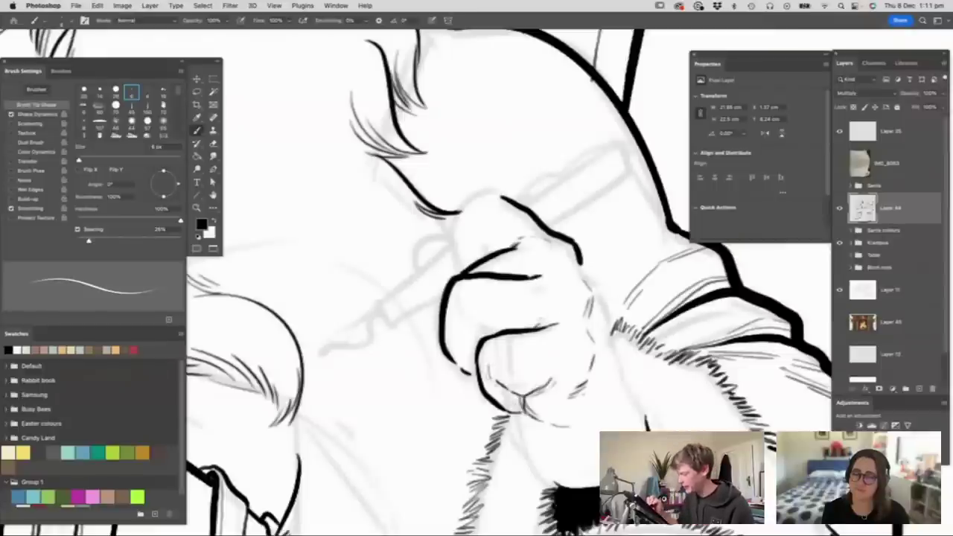
{"action": "left_click_drag", "start_coordinate": [468, 317], "coordinate": [483, 332]}
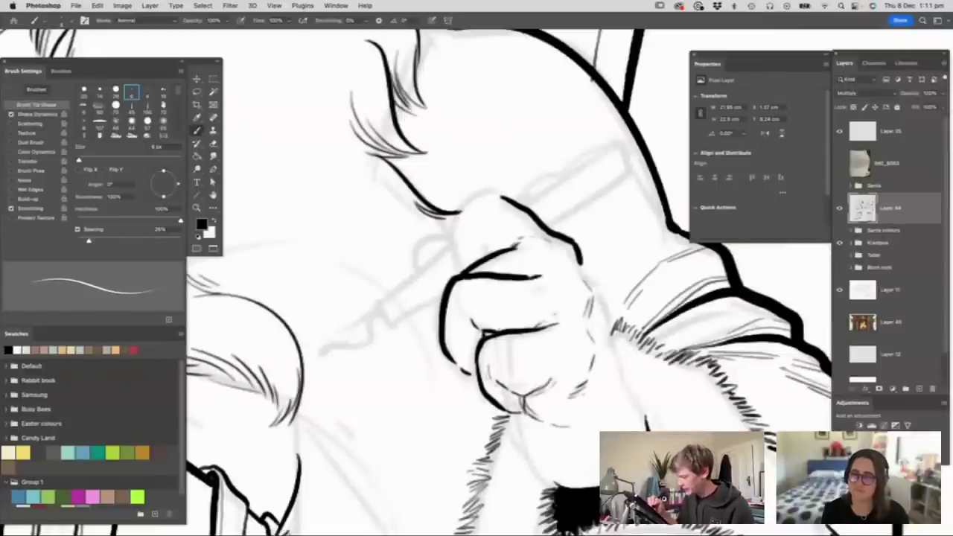
{"action": "left_click_drag", "start_coordinate": [457, 363], "coordinate": [474, 376]}
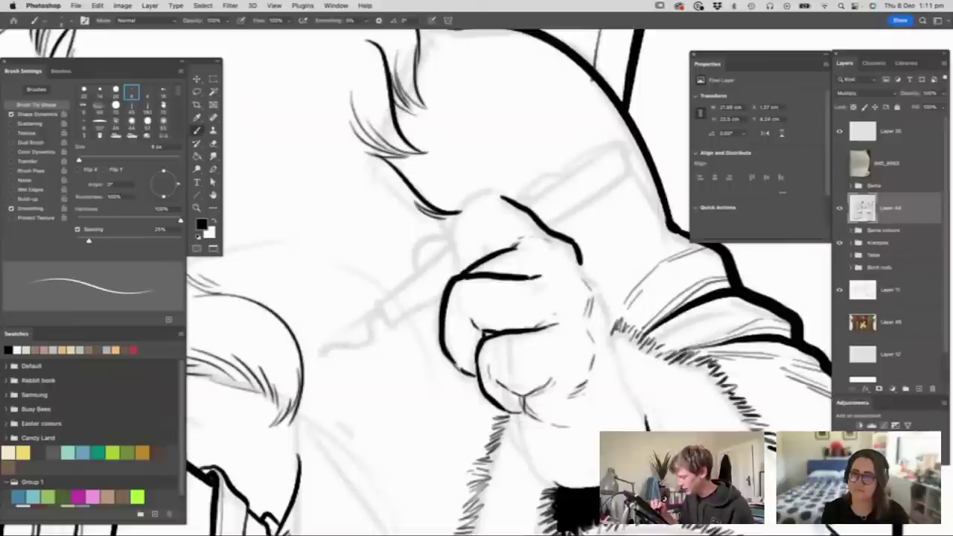
- Ink the heel of the raised hand down to the dark cuff opening and its outer edge down to the wrist
{"action": "left_click_drag", "start_coordinate": [507, 409], "coordinate": [521, 422]}
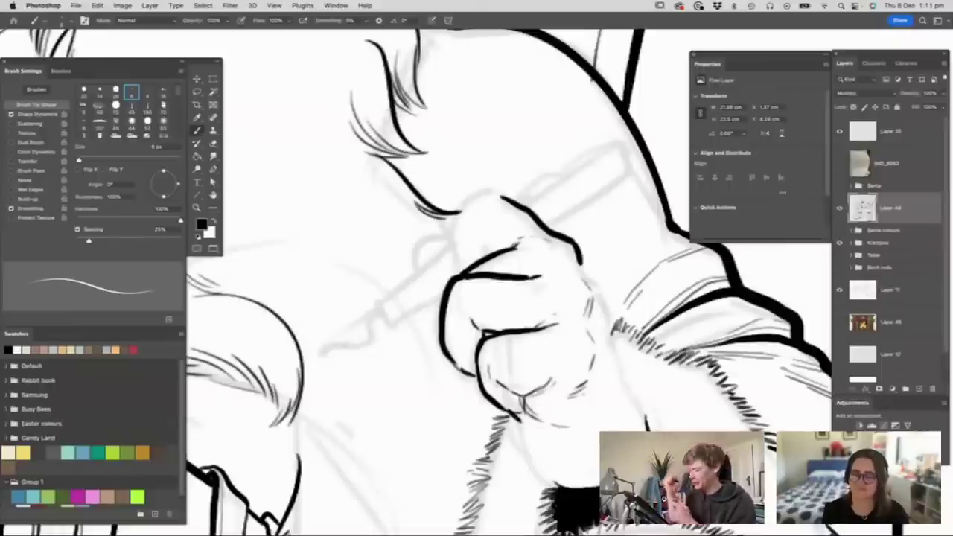
{"action": "mouse_move", "coordinate": [517, 413]}
{"action": "left_mouse_down"}
{"action": "mouse_move", "coordinate": [529, 459]}
{"action": "mouse_move", "coordinate": [556, 485]}
{"action": "mouse_move", "coordinate": [599, 484]}
{"action": "left_mouse_up"}
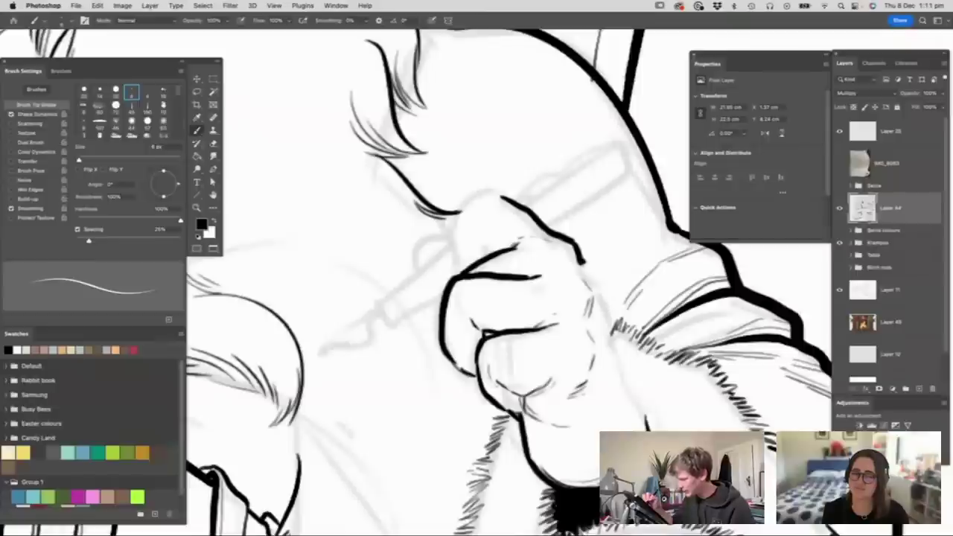
{"action": "mouse_move", "coordinate": [582, 261]}
{"action": "left_mouse_down"}
{"action": "mouse_move", "coordinate": [609, 311]}
{"action": "mouse_move", "coordinate": [641, 422]}
{"action": "left_mouse_up"}
{"action": "key", "text": "z"}
{"action": "left_click_drag", "start_coordinate": [613, 332], "coordinate": [574, 368]}
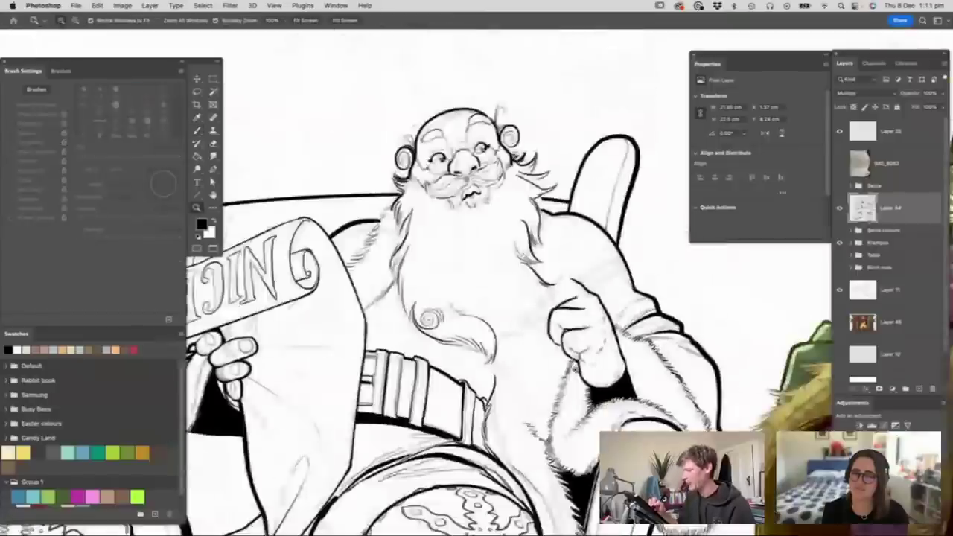
- Ink the rounded tip of the raised hand's topmost finger and add a small crease inside it
{"action": "left_click_drag", "start_coordinate": [606, 318], "coordinate": [633, 334]}
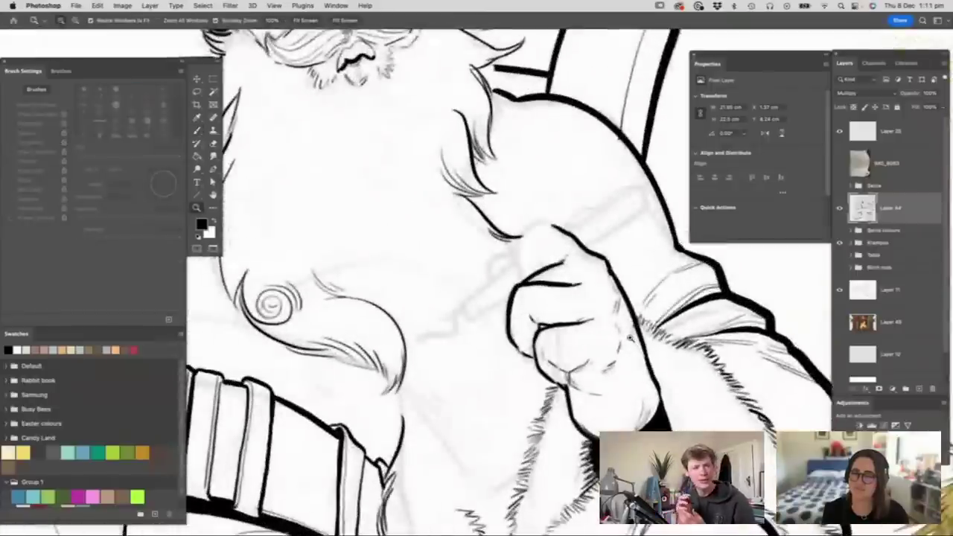
{"action": "key", "text": "b"}
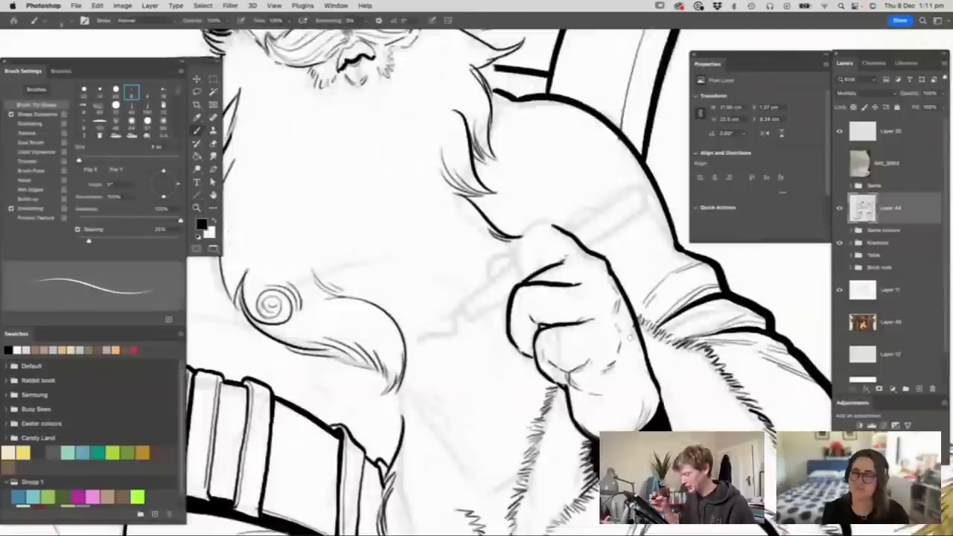
{"action": "mouse_move", "coordinate": [554, 224]}
{"action": "left_mouse_down"}
{"action": "mouse_move", "coordinate": [526, 223]}
{"action": "mouse_move", "coordinate": [519, 279]}
{"action": "left_mouse_up"}
{"action": "left_click_drag", "start_coordinate": [531, 246], "coordinate": [541, 261]}
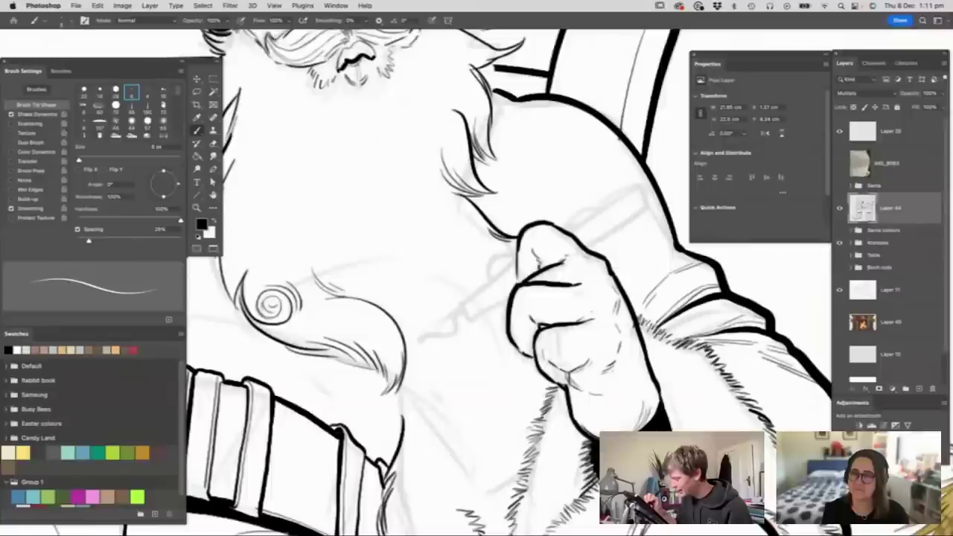
{"action": "key", "text": "e"}
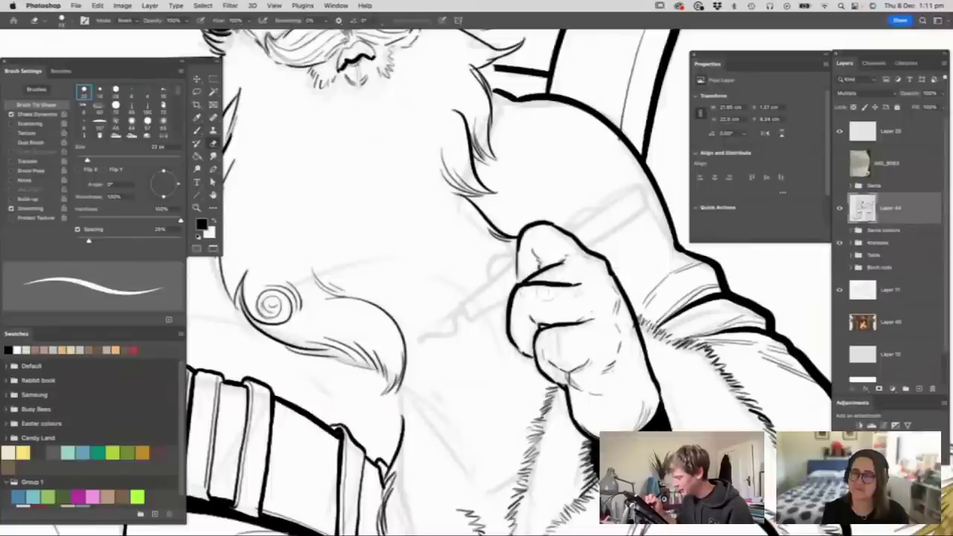
- Ink the small curved fingertip protruding beside the raised hand and add a new layer above the line art
{"action": "key", "text": "b"}
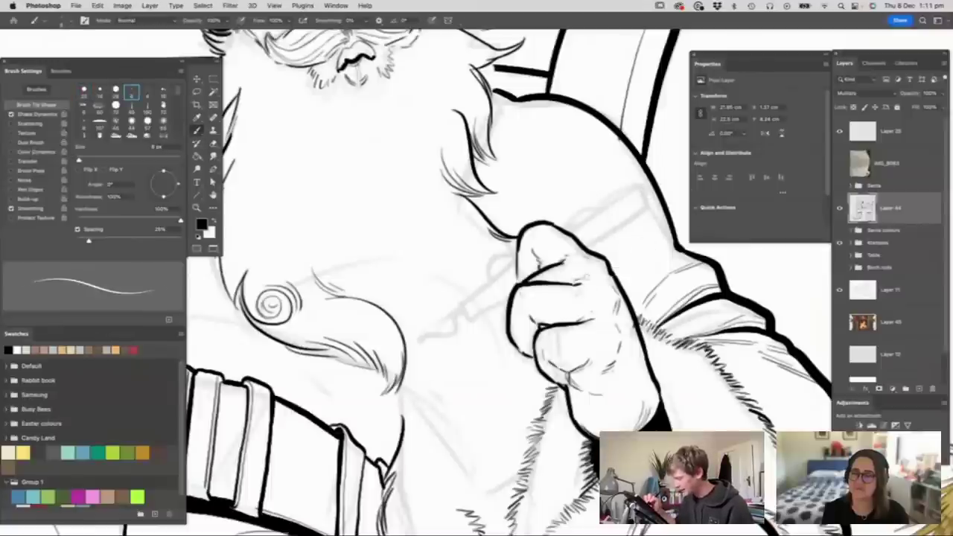
{"action": "mouse_move", "coordinate": [514, 258]}
{"action": "left_mouse_down"}
{"action": "mouse_move", "coordinate": [487, 276]}
{"action": "mouse_move", "coordinate": [493, 286]}
{"action": "left_mouse_up"}
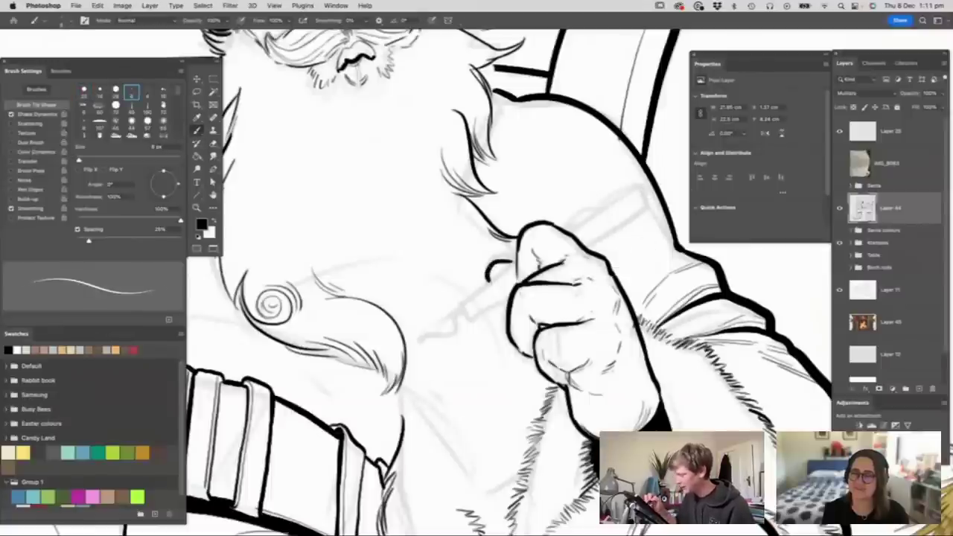
{"action": "key", "text": "z"}
{"action": "left_click_drag", "start_coordinate": [513, 344], "coordinate": [477, 342]}
{"action": "mouse_move", "coordinate": [575, 296]}
{"action": "left_mouse_down"}
{"action": "mouse_move", "coordinate": [593, 281]}
{"action": "mouse_move", "coordinate": [571, 282]}
{"action": "left_mouse_up"}
{"action": "left_click", "coordinate": [917, 389]}
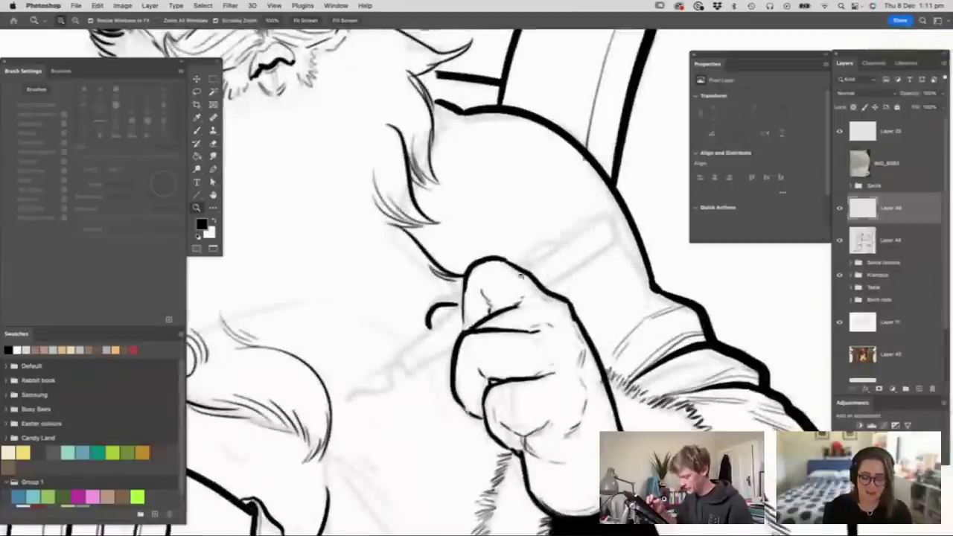
- Draw a horizontal pen barrel across the raised hand, with a collar at the nib end and a small cap at the other
{"action": "key", "text": "b"}
{"action": "mouse_move", "coordinate": [372, 240]}
{"action": "left_mouse_down"}
{"action": "mouse_move", "coordinate": [605, 240]}
{"action": "mouse_move", "coordinate": [612, 273]}
{"action": "mouse_move", "coordinate": [605, 281]}
{"action": "mouse_move", "coordinate": [375, 281]}
{"action": "left_mouse_up"}
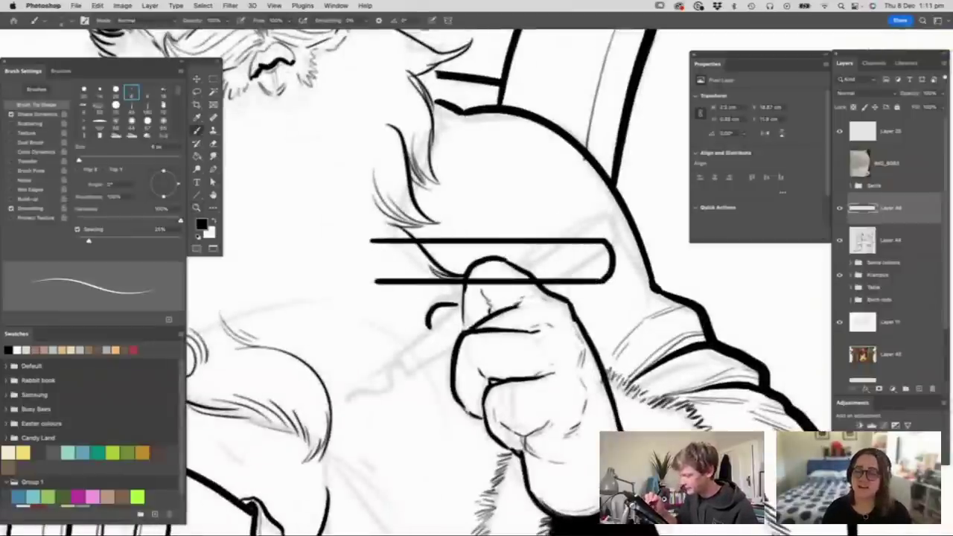
{"action": "mouse_move", "coordinate": [370, 240]}
{"action": "left_mouse_down"}
{"action": "mouse_move", "coordinate": [360, 249]}
{"action": "mouse_move", "coordinate": [372, 282]}
{"action": "left_mouse_up"}
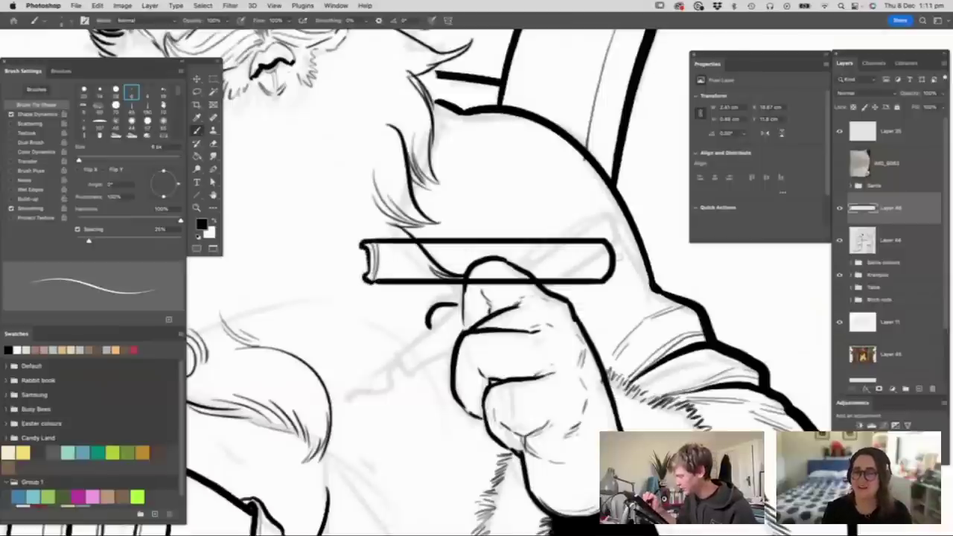
{"action": "mouse_move", "coordinate": [612, 248]}
{"action": "left_mouse_down"}
{"action": "mouse_move", "coordinate": [628, 256]}
{"action": "mouse_move", "coordinate": [613, 277]}
{"action": "left_mouse_up"}
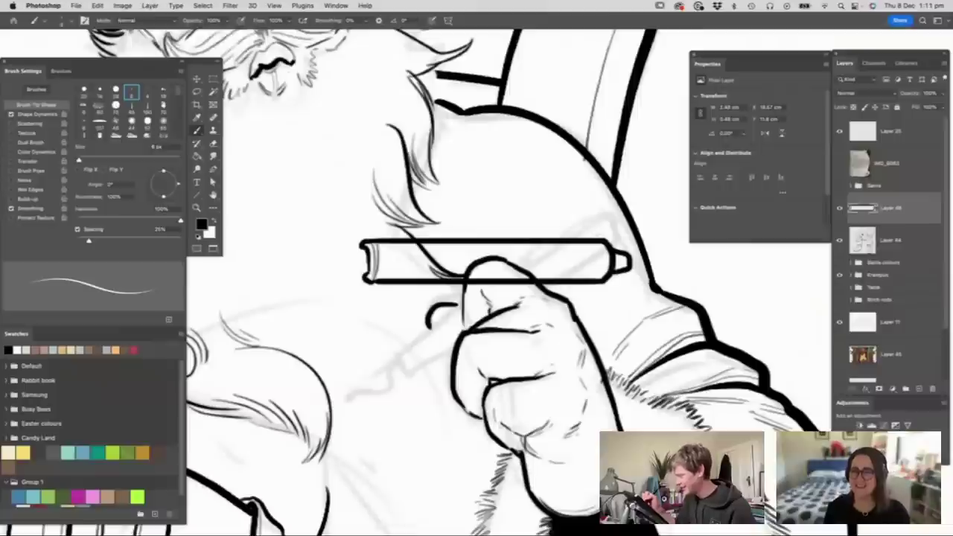
- Draw the pocket clip along the top of the pen barrel and a wavy pointed nib at the collar end
{"action": "mouse_move", "coordinate": [600, 236]}
{"action": "left_mouse_down"}
{"action": "mouse_move", "coordinate": [538, 229]}
{"action": "mouse_move", "coordinate": [507, 236]}
{"action": "mouse_move", "coordinate": [589, 236]}
{"action": "mouse_move", "coordinate": [468, 257]}
{"action": "mouse_move", "coordinate": [514, 212]}
{"action": "left_mouse_up"}
{"action": "key", "text": "super+space"}
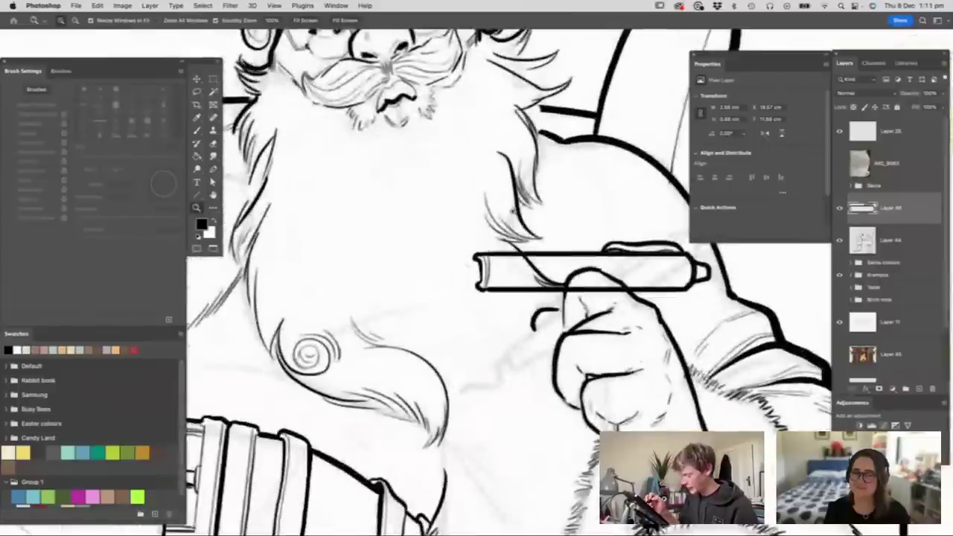
{"action": "mouse_move", "coordinate": [471, 270]}
{"action": "left_mouse_down"}
{"action": "mouse_move", "coordinate": [465, 277]}
{"action": "mouse_move", "coordinate": [478, 286]}
{"action": "mouse_move", "coordinate": [464, 265]}
{"action": "mouse_move", "coordinate": [403, 262]}
{"action": "mouse_move", "coordinate": [467, 283]}
{"action": "mouse_move", "coordinate": [458, 261]}
{"action": "left_mouse_up"}
{"action": "key", "text": "z"}
{"action": "left_click_drag", "start_coordinate": [513, 320], "coordinate": [478, 326]}
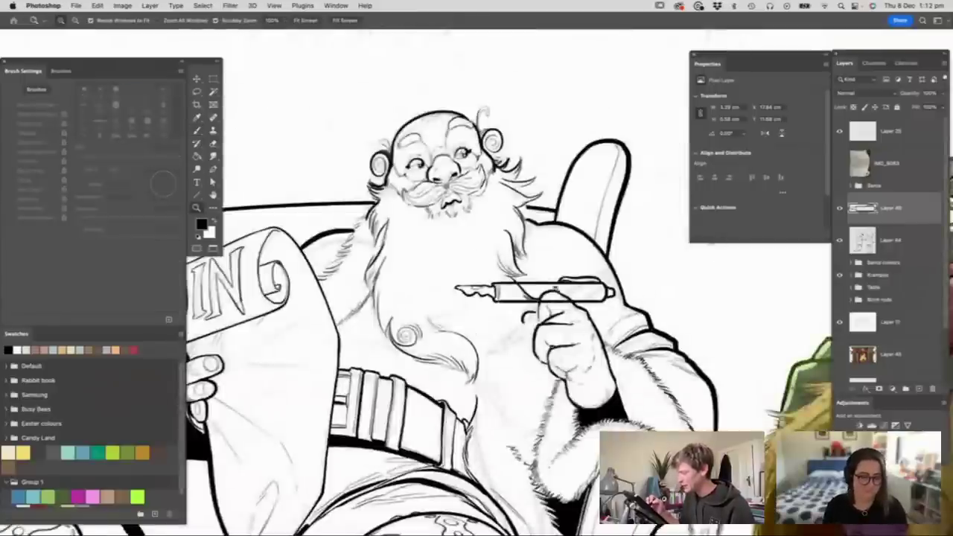
{"action": "left_click_drag", "start_coordinate": [543, 307], "coordinate": [561, 311]}
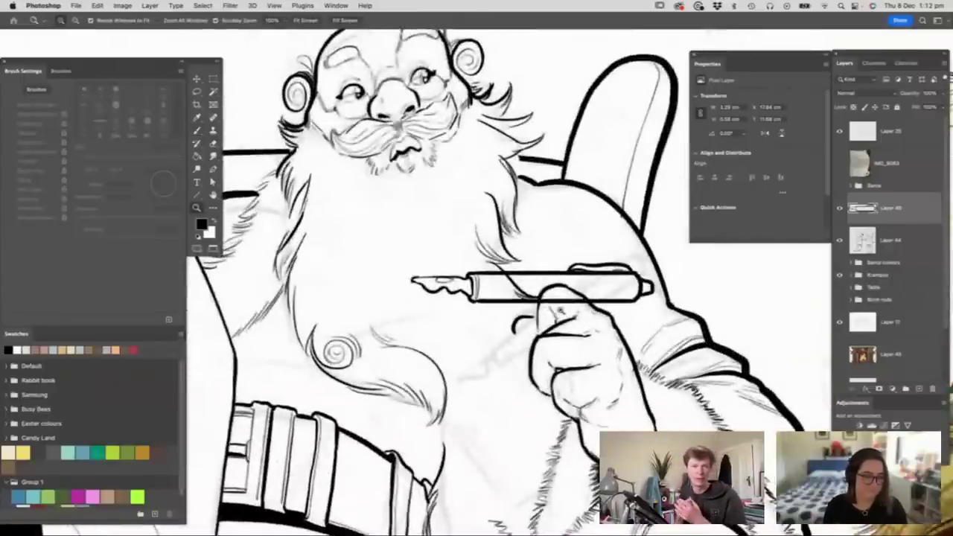
{"action": "key", "text": "b"}
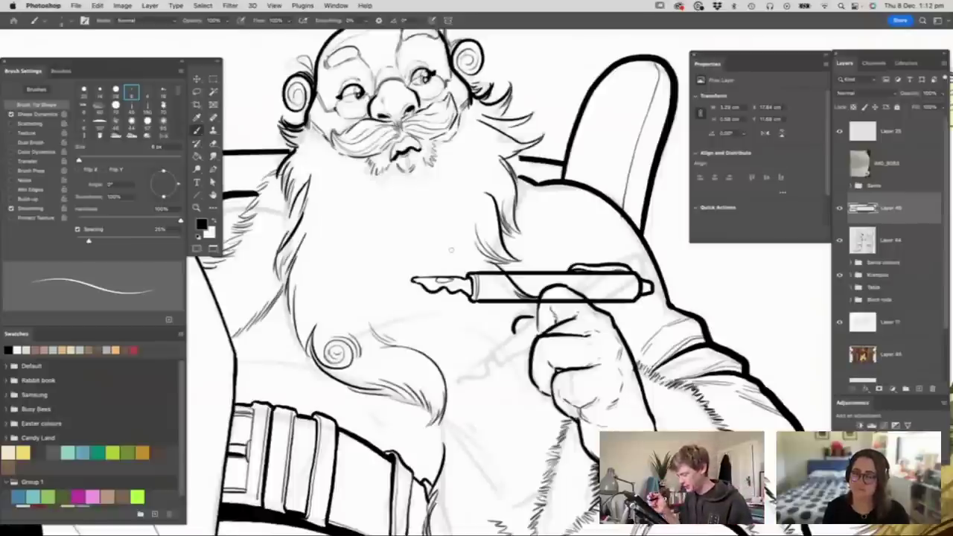
{"action": "mouse_move", "coordinate": [557, 231]}
{"action": "left_mouse_down"}
{"action": "mouse_move", "coordinate": [362, 231]}
{"action": "mouse_move", "coordinate": [382, 231]}
{"action": "left_mouse_up"}
{"action": "key", "text": "super+z"}
{"action": "key", "text": "super+z"}
- Rotate the pen diagonally and position it in the raised hand with the nib pointing down towards the beard
{"action": "key", "text": "z"}
{"action": "left_click_drag", "start_coordinate": [582, 289], "coordinate": [647, 296]}
{"action": "key", "text": "v"}
{"action": "left_click_drag", "start_coordinate": [643, 195], "coordinate": [568, 230]}
{"action": "left_click_drag", "start_coordinate": [590, 223], "coordinate": [542, 164]}
{"action": "left_click_drag", "start_coordinate": [525, 221], "coordinate": [634, 255]}
{"action": "left_click_drag", "start_coordinate": [600, 194], "coordinate": [591, 191]}
{"action": "left_click_drag", "start_coordinate": [592, 240], "coordinate": [593, 233]}
{"action": "key", "text": "Return"}
- Erase the pen lines overlapping the fingers so the pen passes behind them
{"action": "key", "text": "b"}
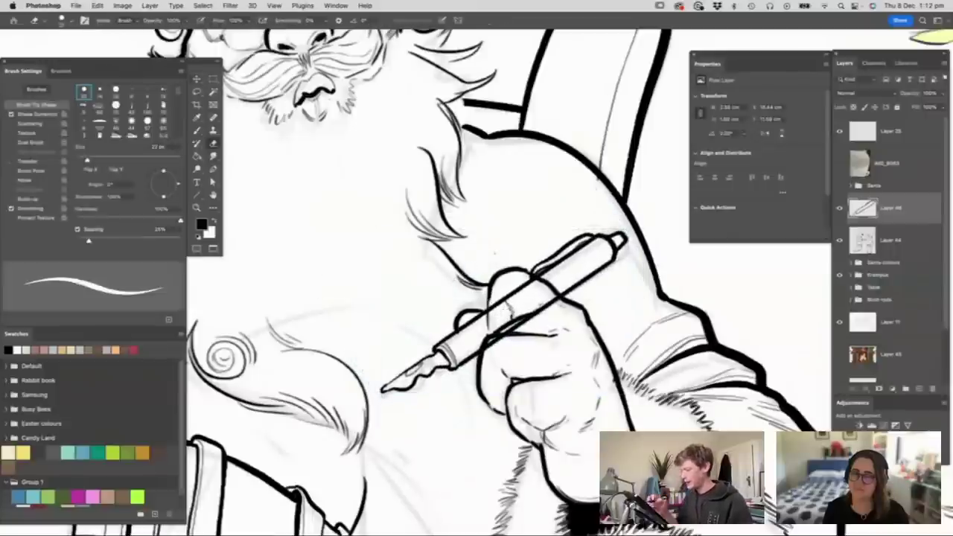
{"action": "left_click_drag", "start_coordinate": [485, 347], "coordinate": [502, 334]}
{"action": "left_click_drag", "start_coordinate": [489, 309], "coordinate": [528, 283]}
{"action": "mouse_move", "coordinate": [505, 329]}
{"action": "left_mouse_down"}
{"action": "mouse_move", "coordinate": [557, 296]}
{"action": "mouse_move", "coordinate": [476, 277]}
{"action": "left_mouse_up"}
{"action": "key", "text": "z"}
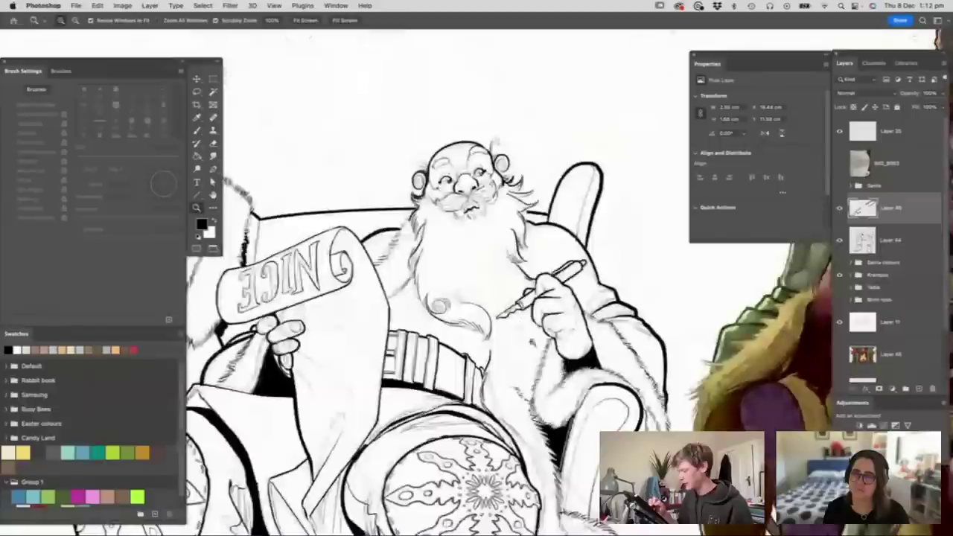
{"action": "left_click_drag", "start_coordinate": [557, 282], "coordinate": [648, 283]}
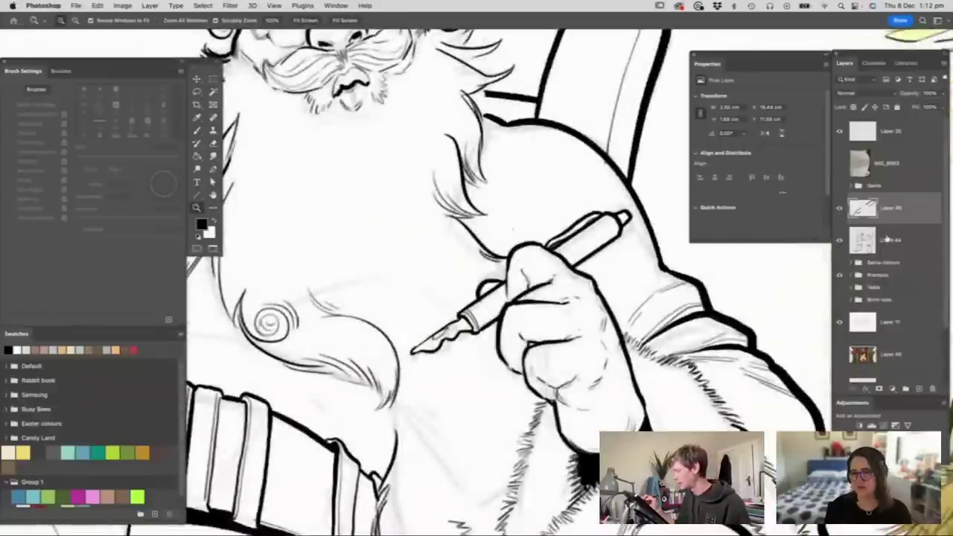
- Merge the pen layer down into Santa's line art layer
{"action": "key", "text": "super+e"}
{"action": "key", "text": "b"}
{"action": "key", "text": "z"}
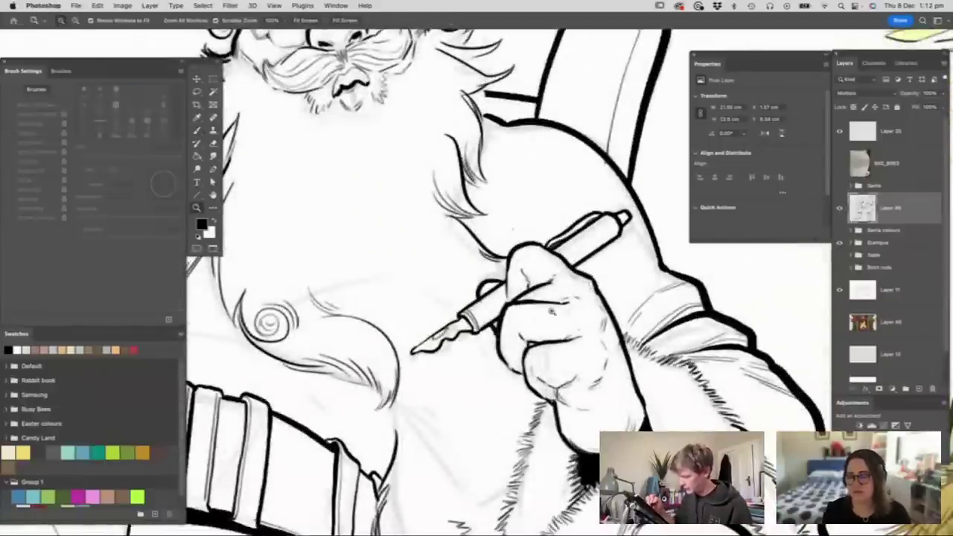
{"action": "left_click_drag", "start_coordinate": [588, 289], "coordinate": [506, 291]}
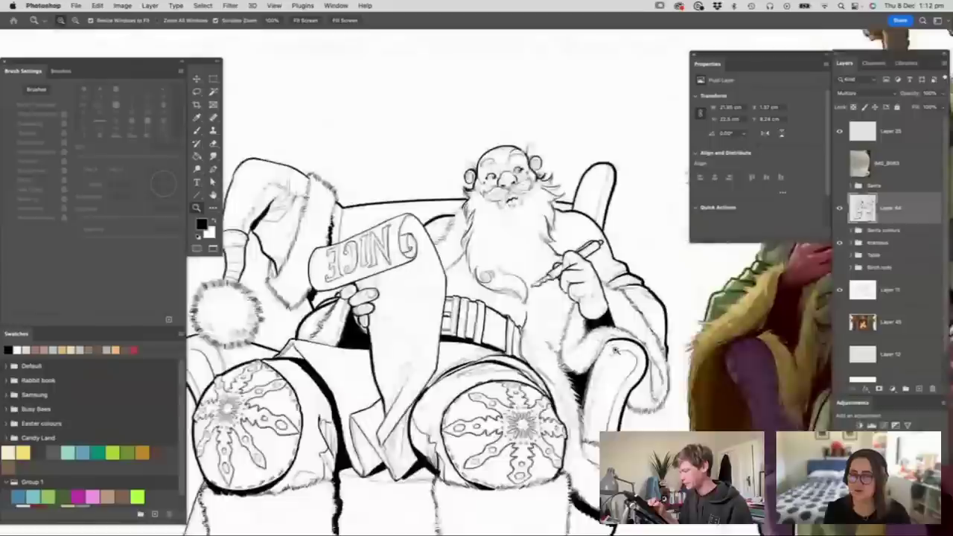
{"action": "left_click", "coordinate": [615, 353]}
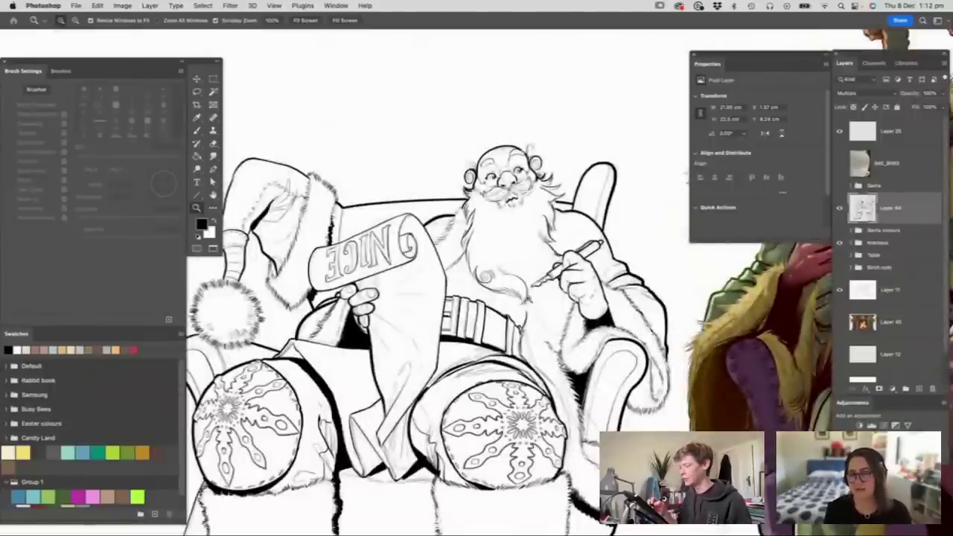
{"action": "left_click_drag", "start_coordinate": [530, 327], "coordinate": [491, 327]}
{"action": "left_click_drag", "start_coordinate": [584, 213], "coordinate": [610, 238]}
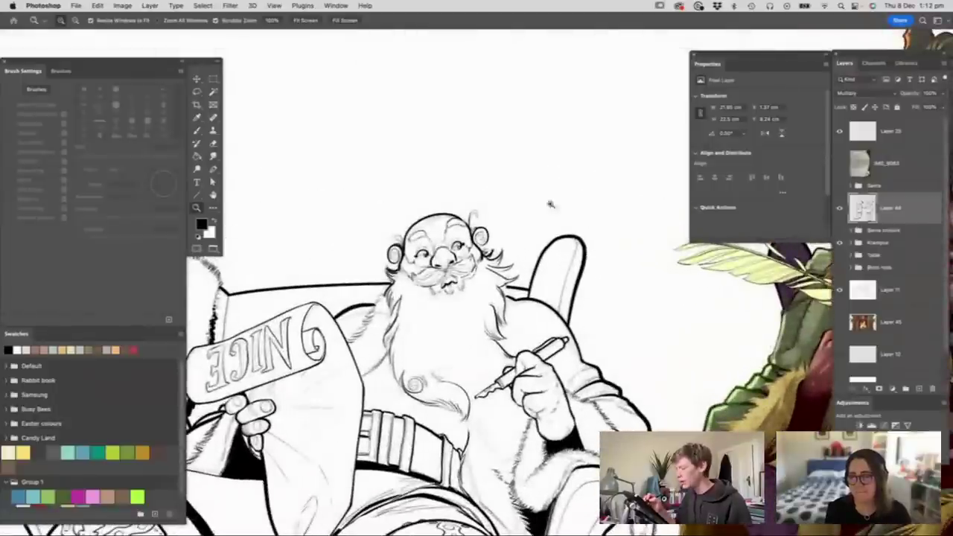
{"action": "left_click_drag", "start_coordinate": [506, 162], "coordinate": [531, 174]}
{"action": "left_click_drag", "start_coordinate": [557, 249], "coordinate": [532, 242]}
{"action": "left_click_drag", "start_coordinate": [493, 176], "coordinate": [537, 180]}
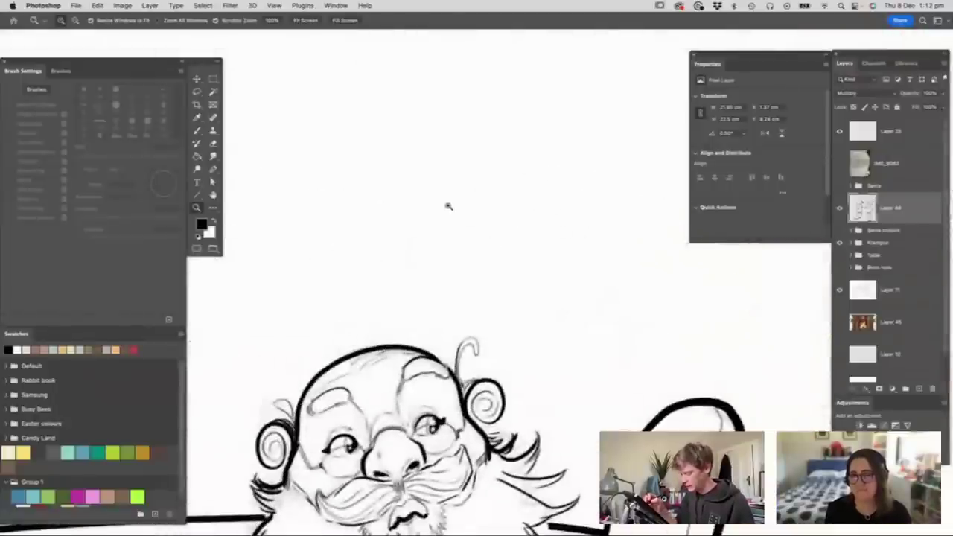
{"action": "key", "text": "b"}
{"action": "mouse_move", "coordinate": [387, 192]}
{"action": "left_mouse_down"}
{"action": "mouse_move", "coordinate": [616, 192]}
{"action": "mouse_move", "coordinate": [623, 210]}
{"action": "mouse_move", "coordinate": [602, 250]}
{"action": "mouse_move", "coordinate": [416, 250]}
{"action": "left_mouse_up"}
{"action": "mouse_move", "coordinate": [620, 199]}
{"action": "left_mouse_down"}
{"action": "mouse_move", "coordinate": [631, 239]}
{"action": "mouse_move", "coordinate": [621, 245]}
{"action": "left_mouse_up"}
{"action": "mouse_move", "coordinate": [634, 209]}
{"action": "left_mouse_down"}
{"action": "mouse_move", "coordinate": [647, 227]}
{"action": "mouse_move", "coordinate": [634, 238]}
{"action": "left_mouse_up"}
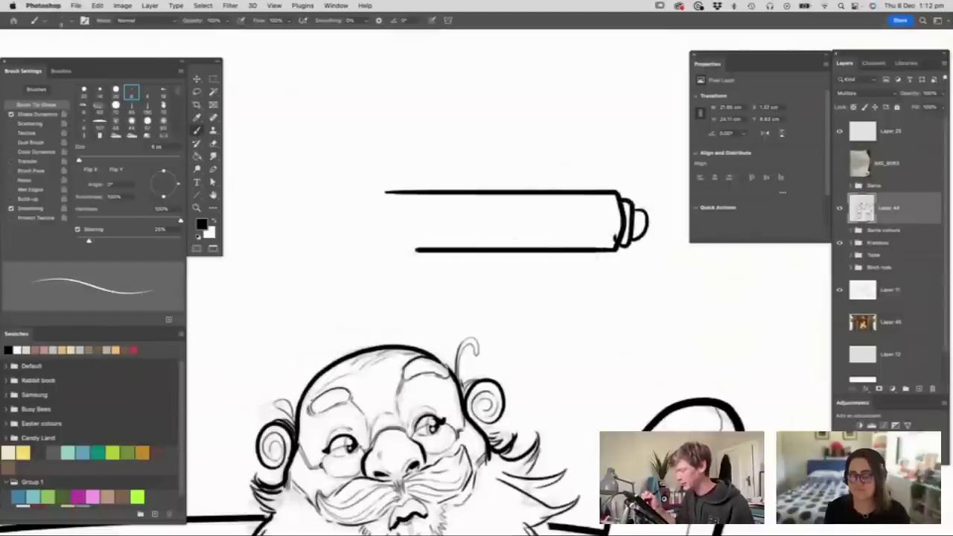
{"action": "mouse_move", "coordinate": [564, 195]}
{"action": "left_mouse_down"}
{"action": "mouse_move", "coordinate": [581, 207]}
{"action": "mouse_move", "coordinate": [573, 246]}
{"action": "left_mouse_up"}
{"action": "key", "text": "z"}
{"action": "left_click_drag", "start_coordinate": [589, 213], "coordinate": [558, 219]}
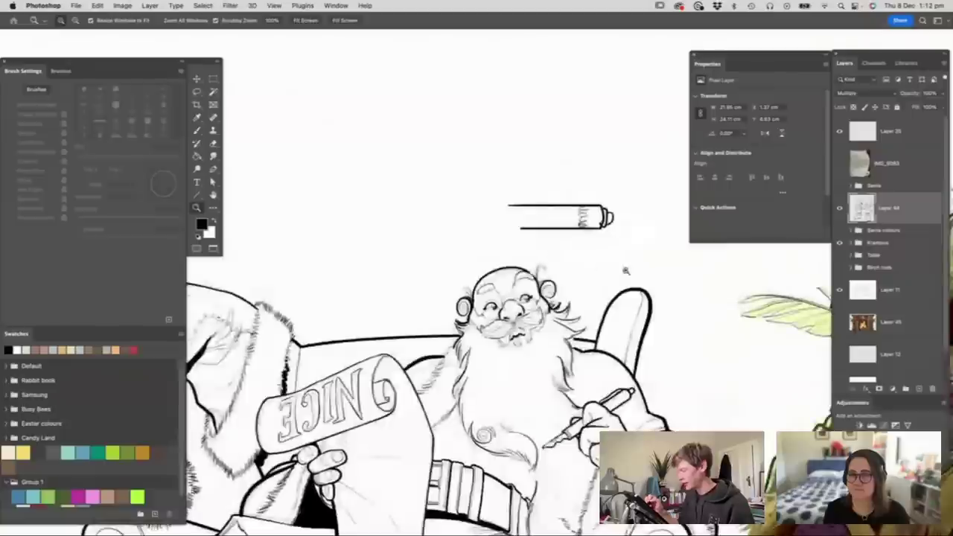
{"action": "key", "text": "v"}
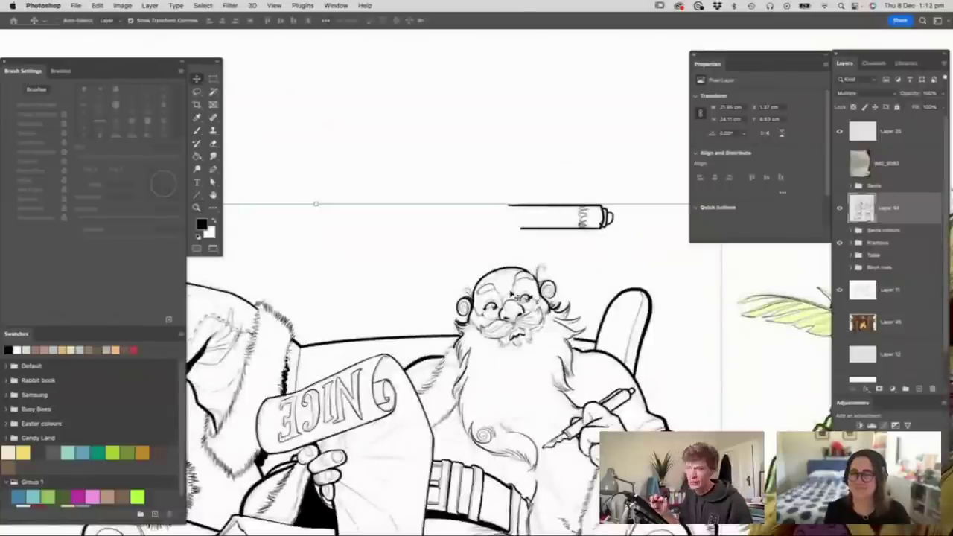
{"action": "key", "text": "b"}
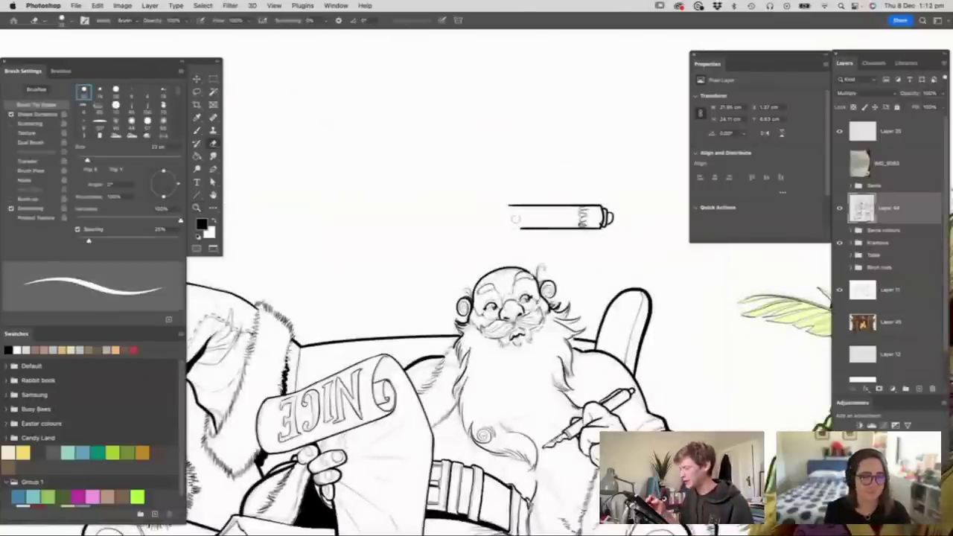
{"action": "right_click", "coordinate": [614, 202]}
{"action": "mouse_move", "coordinate": [614, 203]}
{"action": "left_mouse_down"}
{"action": "mouse_move", "coordinate": [494, 214]}
{"action": "mouse_move", "coordinate": [625, 225]}
{"action": "left_mouse_up"}
- Ink the lower edge of the beard curving down to a pointed tip below the pen nib
{"action": "key", "text": "z"}
{"action": "left_click_drag", "start_coordinate": [529, 207], "coordinate": [484, 211]}
{"action": "left_click_drag", "start_coordinate": [558, 316], "coordinate": [588, 287]}
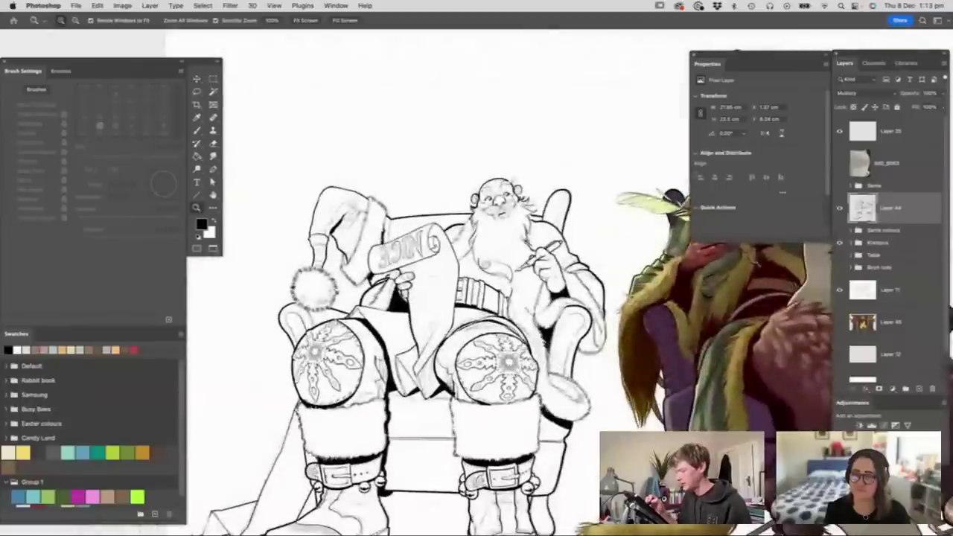
{"action": "left_click_drag", "start_coordinate": [544, 247], "coordinate": [593, 269]}
{"action": "left_click_drag", "start_coordinate": [534, 307], "coordinate": [595, 290]}
{"action": "key", "text": "b"}
{"action": "mouse_move", "coordinate": [462, 288]}
{"action": "left_mouse_down"}
{"action": "mouse_move", "coordinate": [471, 335]}
{"action": "mouse_move", "coordinate": [498, 395]}
{"action": "left_mouse_up"}
{"action": "left_click_drag", "start_coordinate": [497, 335], "coordinate": [505, 398]}
- Add curved hair strands to the lower beard beneath the raised hand
{"action": "left_click_drag", "start_coordinate": [525, 308], "coordinate": [521, 392]}
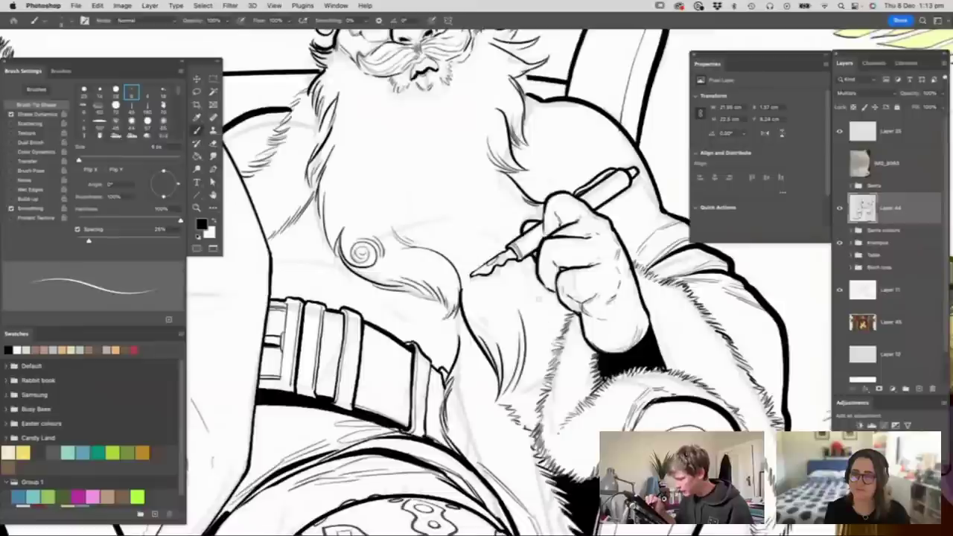
{"action": "mouse_move", "coordinate": [538, 284]}
{"action": "left_mouse_down"}
{"action": "mouse_move", "coordinate": [532, 376]}
{"action": "mouse_move", "coordinate": [543, 361]}
{"action": "left_mouse_up"}
{"action": "left_click_drag", "start_coordinate": [561, 296], "coordinate": [549, 350]}
{"action": "left_click_drag", "start_coordinate": [564, 306], "coordinate": [558, 321]}
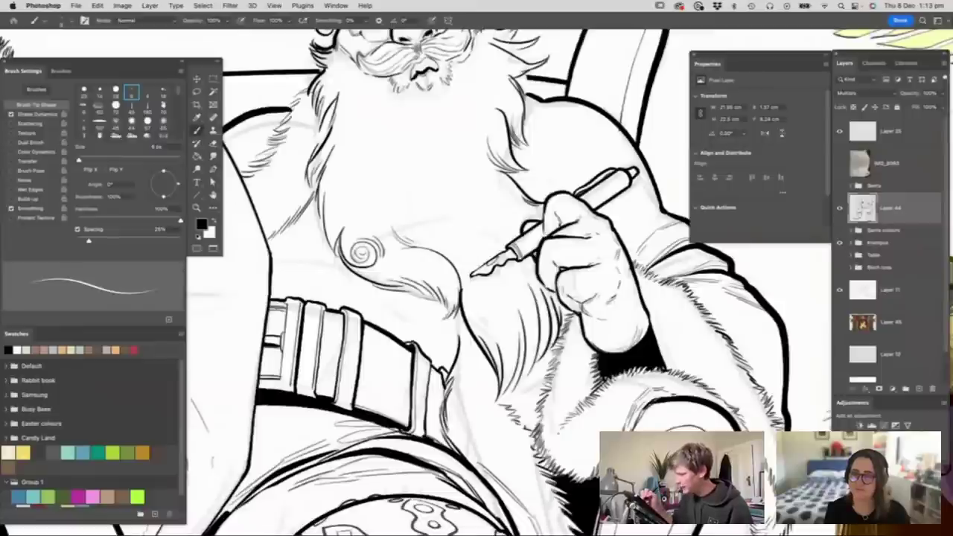
- Ink long thin flow lines down the inside of the main beard, from below the mouth towards the pen
{"action": "mouse_move", "coordinate": [386, 125]}
{"action": "left_mouse_down"}
{"action": "mouse_move", "coordinate": [400, 198]}
{"action": "mouse_move", "coordinate": [472, 237]}
{"action": "left_mouse_up"}
{"action": "left_click_drag", "start_coordinate": [451, 106], "coordinate": [488, 216]}
{"action": "key", "text": "z"}
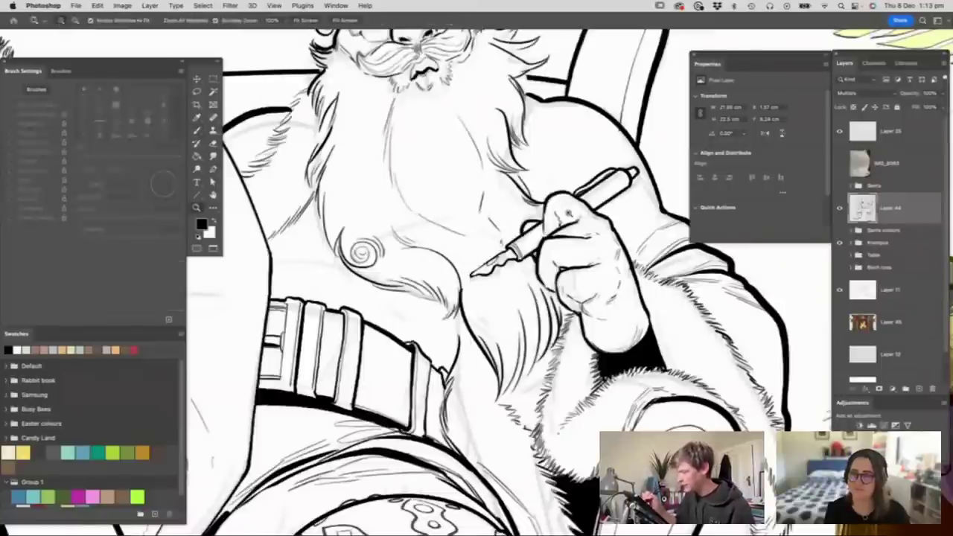
{"action": "mouse_move", "coordinate": [547, 223]}
{"action": "left_mouse_down"}
{"action": "mouse_move", "coordinate": [493, 237]}
{"action": "mouse_move", "coordinate": [563, 232]}
{"action": "mouse_move", "coordinate": [531, 273]}
{"action": "mouse_move", "coordinate": [490, 262]}
{"action": "left_mouse_up"}
{"action": "key", "text": "b"}
{"action": "key", "text": "z"}
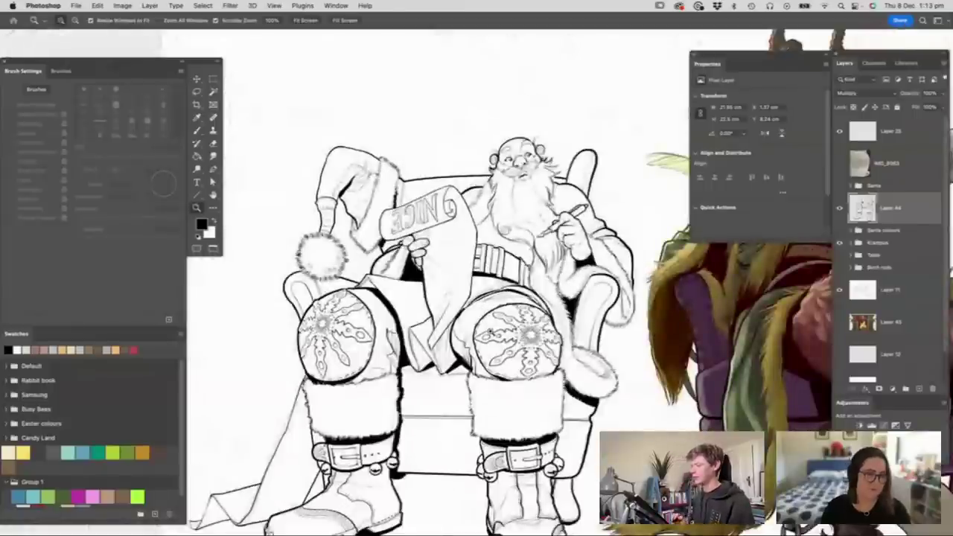
- Add short dark hair strokes along both outer edges of the beard at the shoulders and in the tuft beside the cheek
{"action": "left_click", "coordinate": [554, 166]}
{"action": "key", "text": "b"}
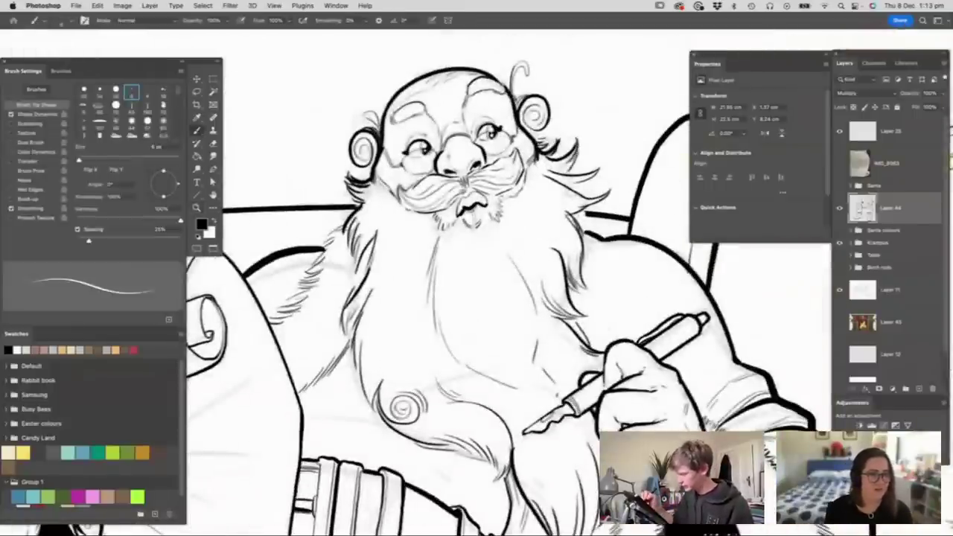
{"action": "left_click_drag", "start_coordinate": [583, 213], "coordinate": [591, 234]}
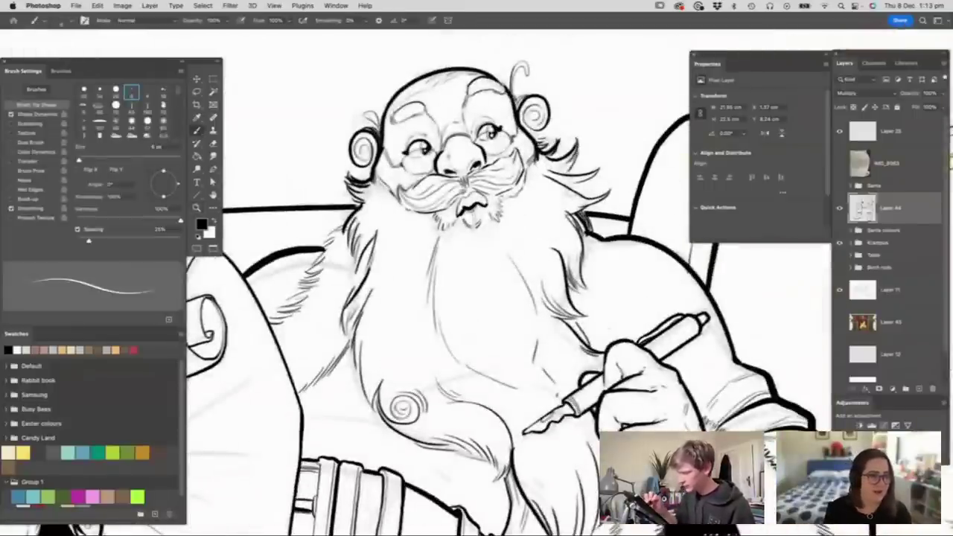
{"action": "left_click_drag", "start_coordinate": [349, 211], "coordinate": [334, 233]}
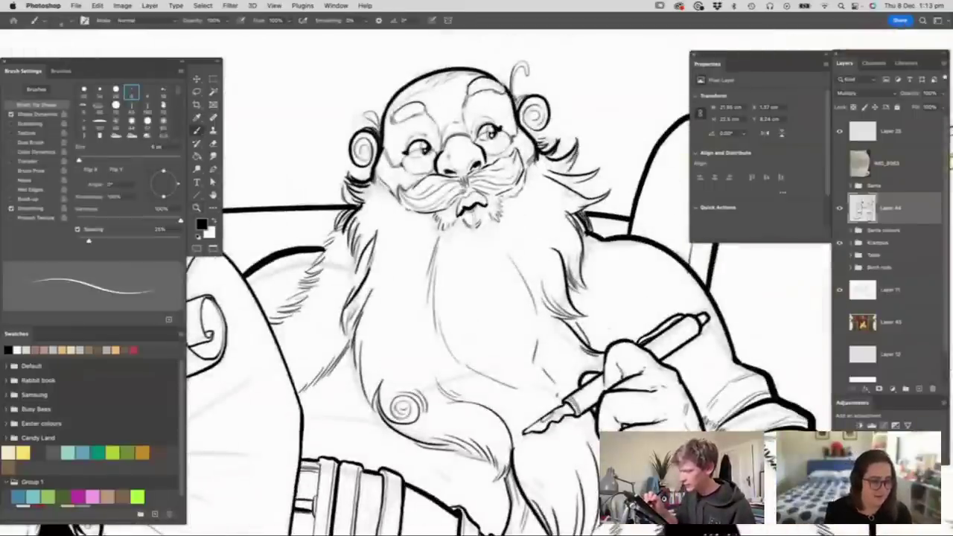
{"action": "left_click_drag", "start_coordinate": [595, 179], "coordinate": [565, 190]}
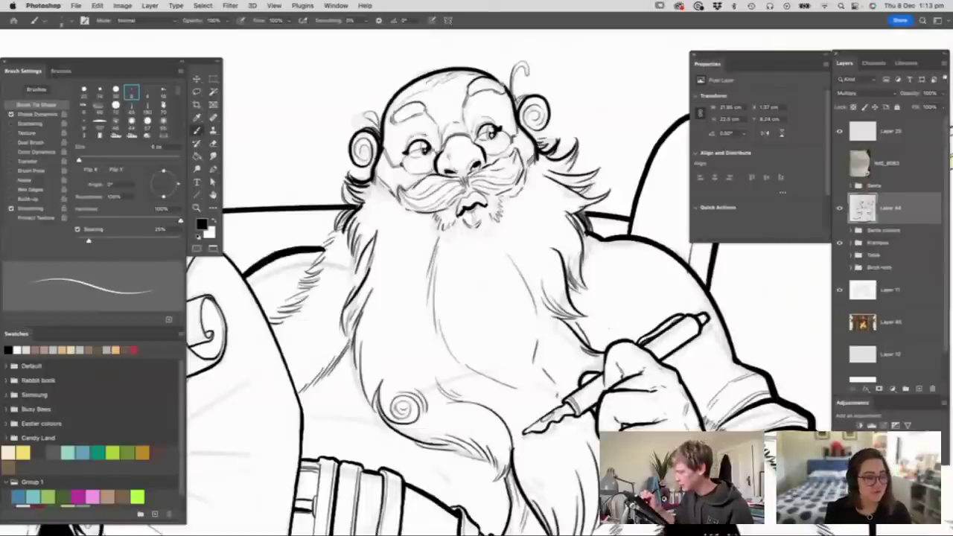
- Hide the faint sketch on Layer 11 and show the Santa colours group beneath the line art
{"action": "key", "text": "z"}
{"action": "left_click_drag", "start_coordinate": [492, 191], "coordinate": [417, 191]}
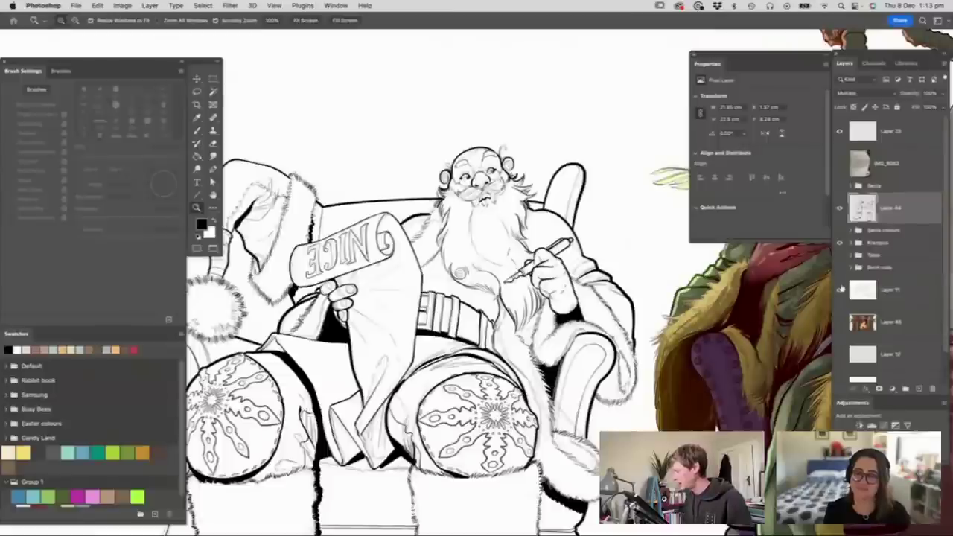
{"action": "mouse_move", "coordinate": [567, 209]}
{"action": "left_mouse_down"}
{"action": "mouse_move", "coordinate": [524, 213]}
{"action": "mouse_move", "coordinate": [576, 216]}
{"action": "left_mouse_up"}
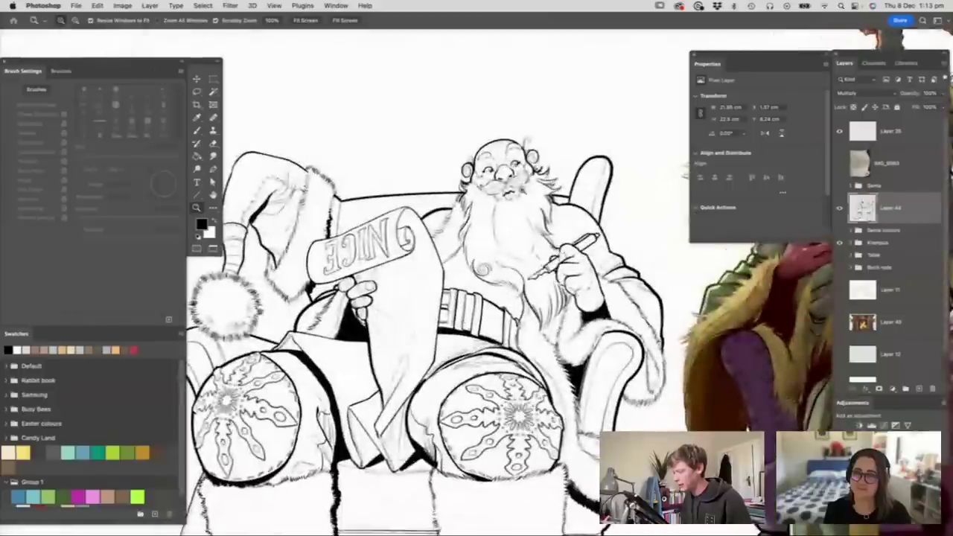
{"action": "scroll", "coordinate": [527, 167], "scroll_direction": "up", "scroll_amount": 2}
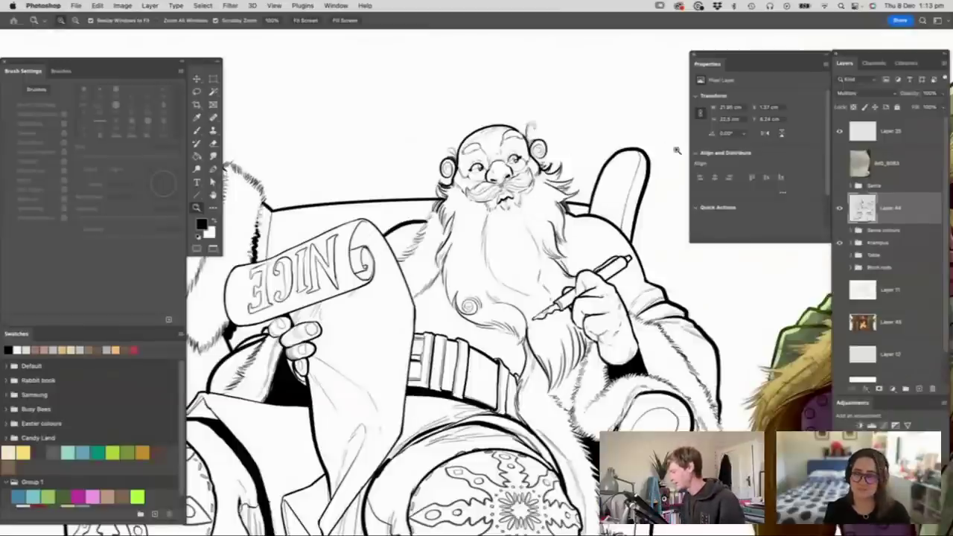
{"action": "left_click", "coordinate": [839, 230]}
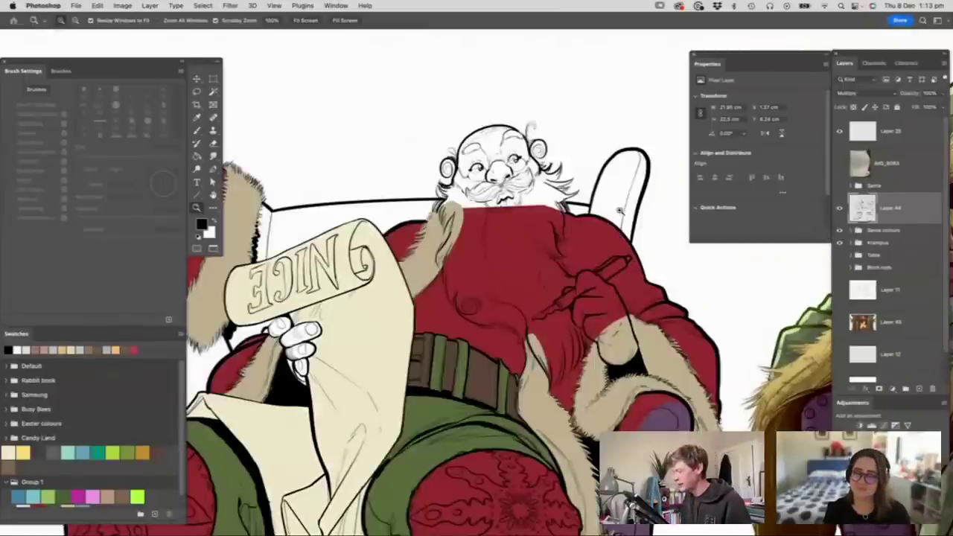
{"action": "left_click_drag", "start_coordinate": [633, 187], "coordinate": [609, 255]}
{"action": "scroll", "coordinate": [585, 218], "scroll_direction": "up", "scroll_amount": 4}
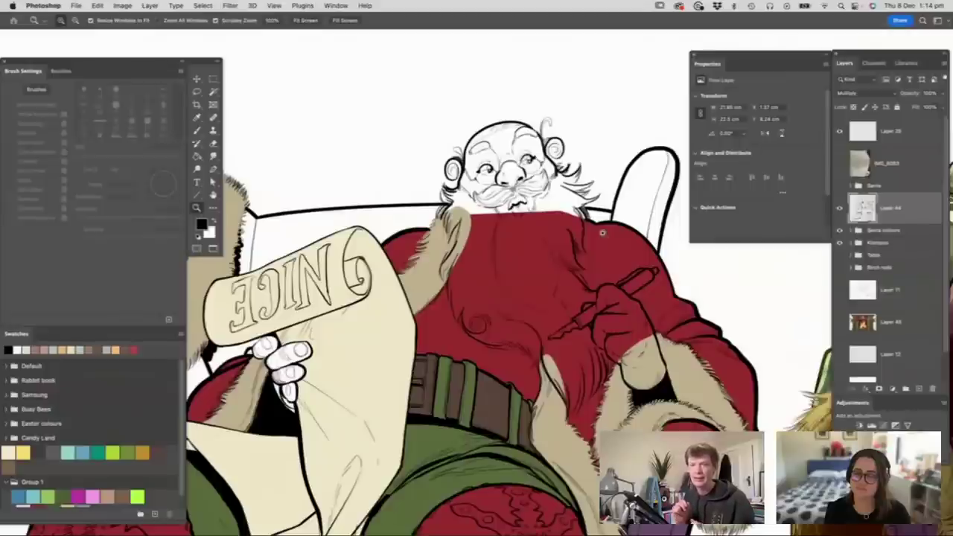
{"action": "key", "text": "b"}
{"action": "key", "text": "z"}
- Set the foreground colour to a dark blue for a construction sketch near Santa's head
{"action": "left_click_drag", "start_coordinate": [553, 358], "coordinate": [534, 284]}
{"action": "left_click_drag", "start_coordinate": [499, 219], "coordinate": [553, 267]}
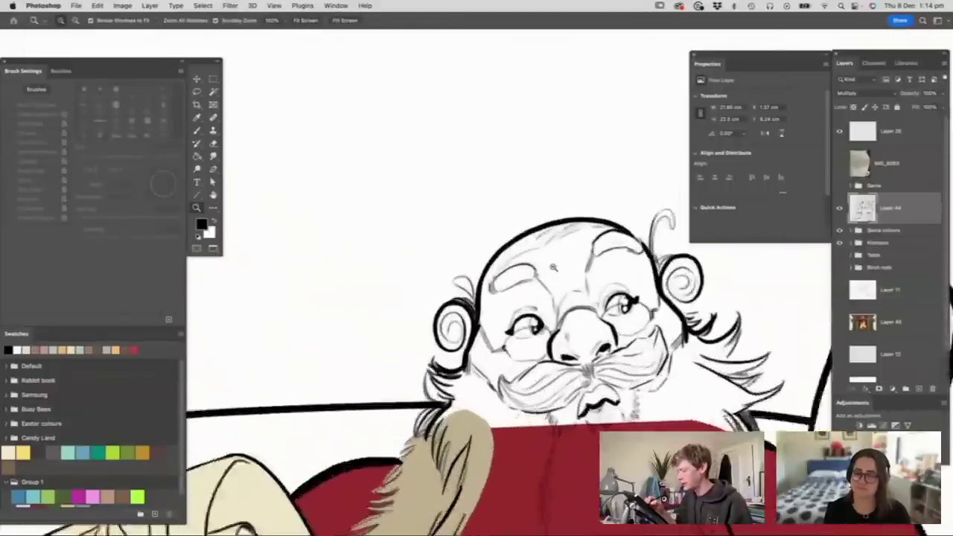
{"action": "scroll", "coordinate": [552, 267], "scroll_direction": "up", "scroll_amount": 1}
{"action": "key", "text": "i"}
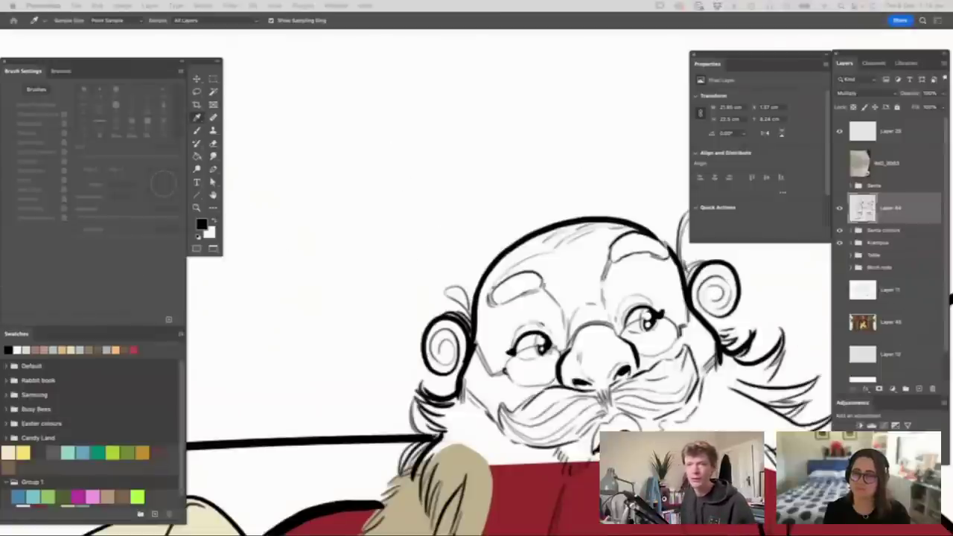
{"action": "left_click", "coordinate": [201, 224]}
{"action": "left_click_drag", "start_coordinate": [138, 284], "coordinate": [382, 69]}
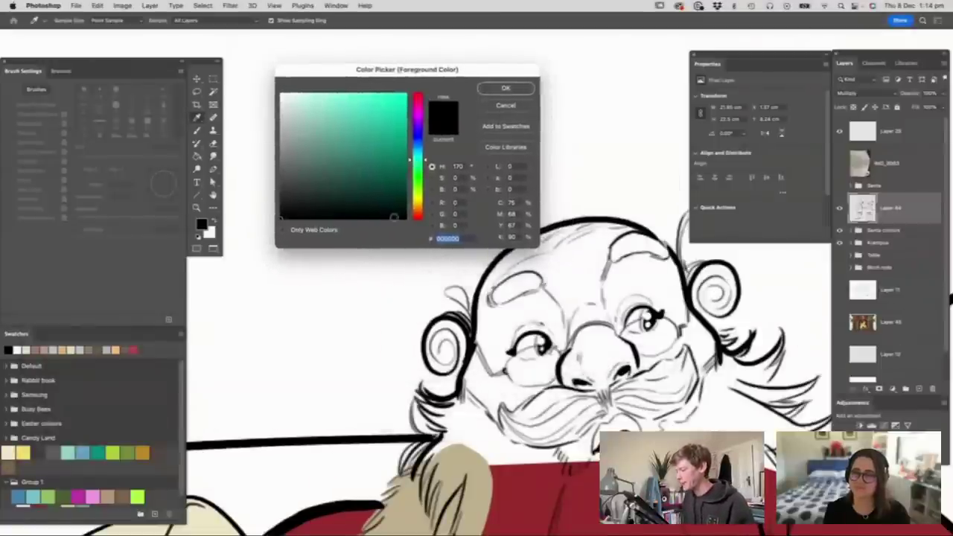
{"action": "left_click", "coordinate": [418, 136]}
{"action": "left_click", "coordinate": [377, 162]}
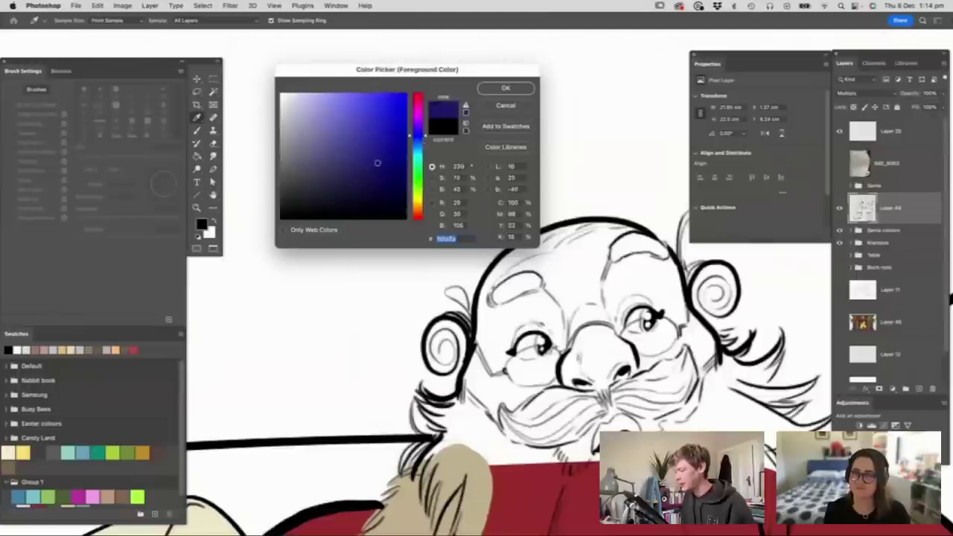
{"action": "left_click", "coordinate": [503, 88]}
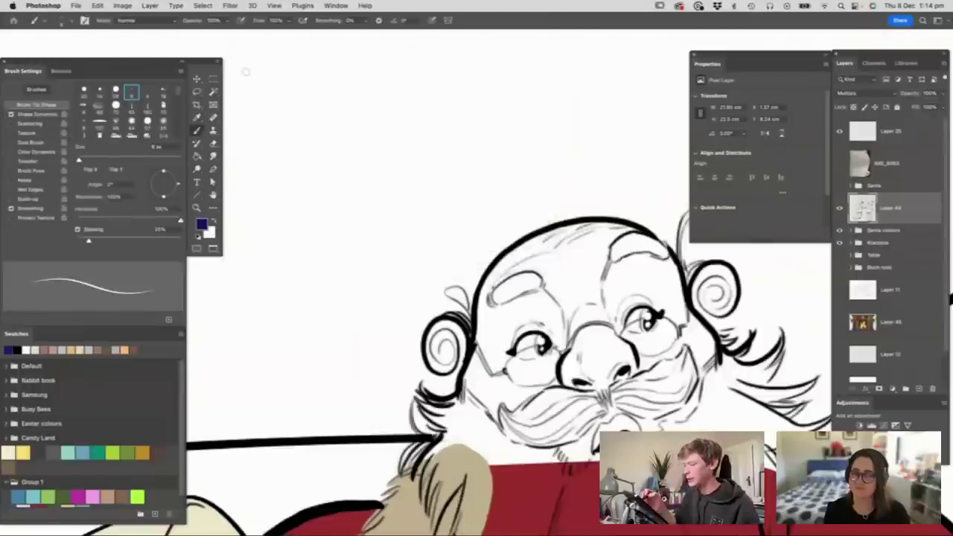
- Sketch an egg-shaped head with curved vertical and horizontal guide lines in the blank area beside Santa's head, and erase it
{"action": "left_click", "coordinate": [241, 20]}
{"action": "mouse_move", "coordinate": [316, 109]}
{"action": "left_mouse_down"}
{"action": "mouse_move", "coordinate": [288, 192]}
{"action": "mouse_move", "coordinate": [301, 123]}
{"action": "mouse_move", "coordinate": [409, 145]}
{"action": "mouse_move", "coordinate": [400, 193]}
{"action": "mouse_move", "coordinate": [413, 247]}
{"action": "mouse_move", "coordinate": [327, 285]}
{"action": "mouse_move", "coordinate": [313, 277]}
{"action": "mouse_move", "coordinate": [369, 289]}
{"action": "mouse_move", "coordinate": [335, 281]}
{"action": "left_mouse_up"}
{"action": "left_click_drag", "start_coordinate": [299, 133], "coordinate": [306, 264]}
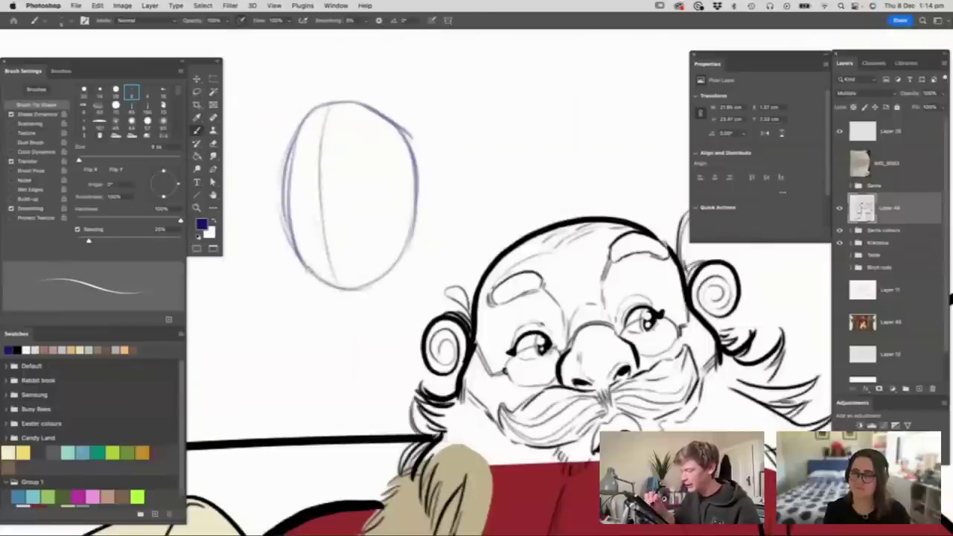
{"action": "mouse_move", "coordinate": [287, 189]}
{"action": "left_mouse_down"}
{"action": "mouse_move", "coordinate": [321, 279]}
{"action": "mouse_move", "coordinate": [411, 224]}
{"action": "mouse_move", "coordinate": [348, 107]}
{"action": "mouse_move", "coordinate": [415, 196]}
{"action": "left_mouse_up"}
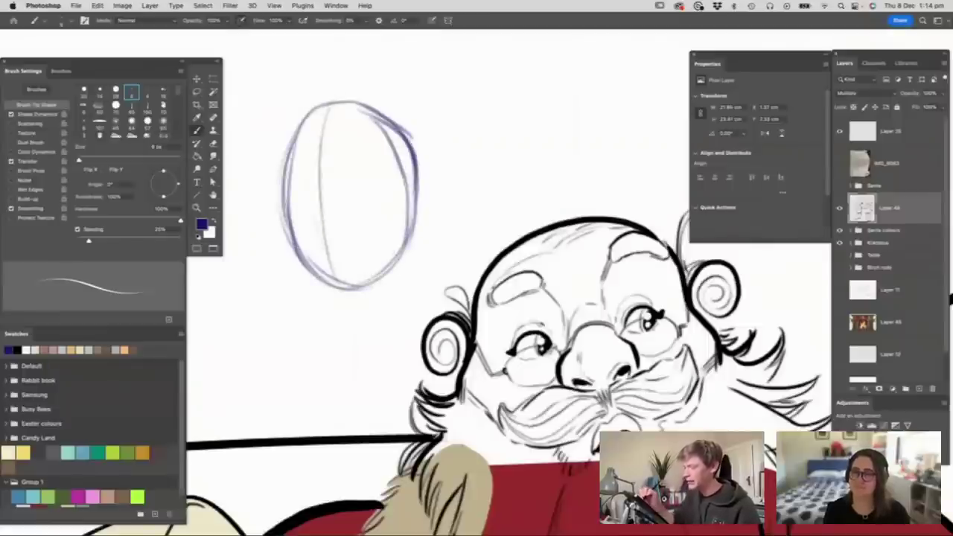
{"action": "left_click_drag", "start_coordinate": [329, 97], "coordinate": [410, 144]}
{"action": "mouse_move", "coordinate": [359, 170]}
{"action": "left_mouse_down"}
{"action": "mouse_move", "coordinate": [287, 171]}
{"action": "mouse_move", "coordinate": [415, 158]}
{"action": "left_mouse_up"}
{"action": "left_click_drag", "start_coordinate": [399, 163], "coordinate": [295, 174]}
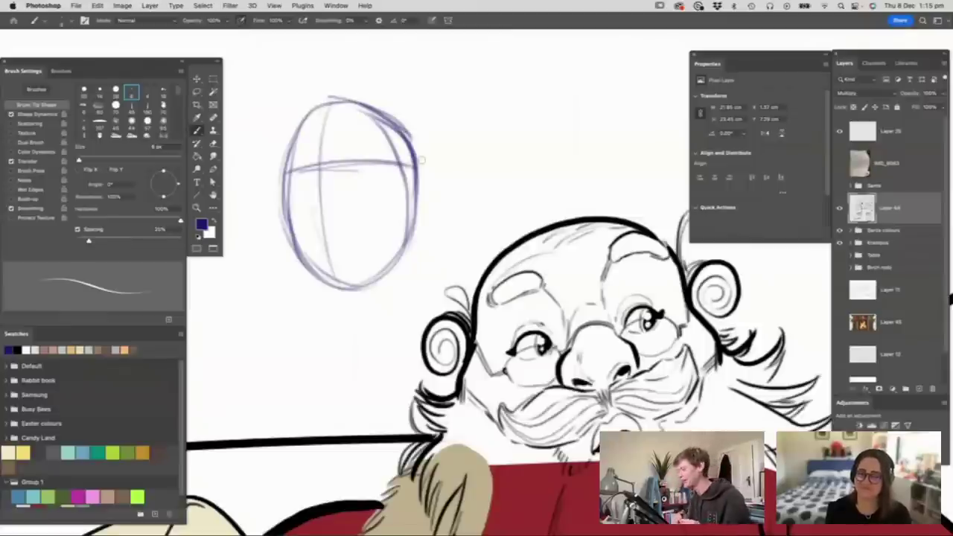
{"action": "key", "text": "e"}
{"action": "mouse_move", "coordinate": [350, 97]}
{"action": "left_mouse_down"}
{"action": "mouse_move", "coordinate": [298, 159]}
{"action": "mouse_move", "coordinate": [407, 244]}
{"action": "left_mouse_up"}
- Open the Santa colours group and add a new layer above its topmost colour layer
{"action": "key", "text": "z"}
{"action": "left_click_drag", "start_coordinate": [497, 193], "coordinate": [463, 259]}
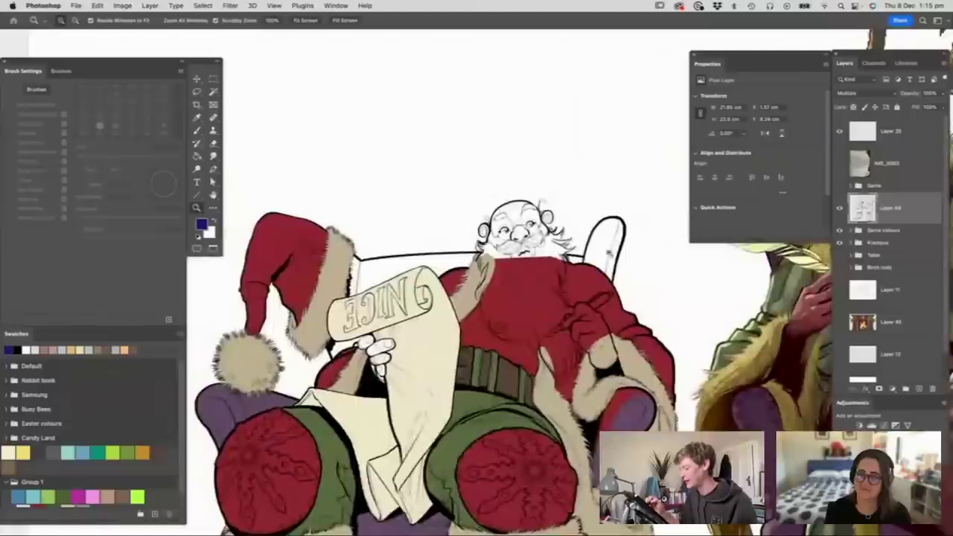
{"action": "left_click_drag", "start_coordinate": [575, 248], "coordinate": [592, 258]}
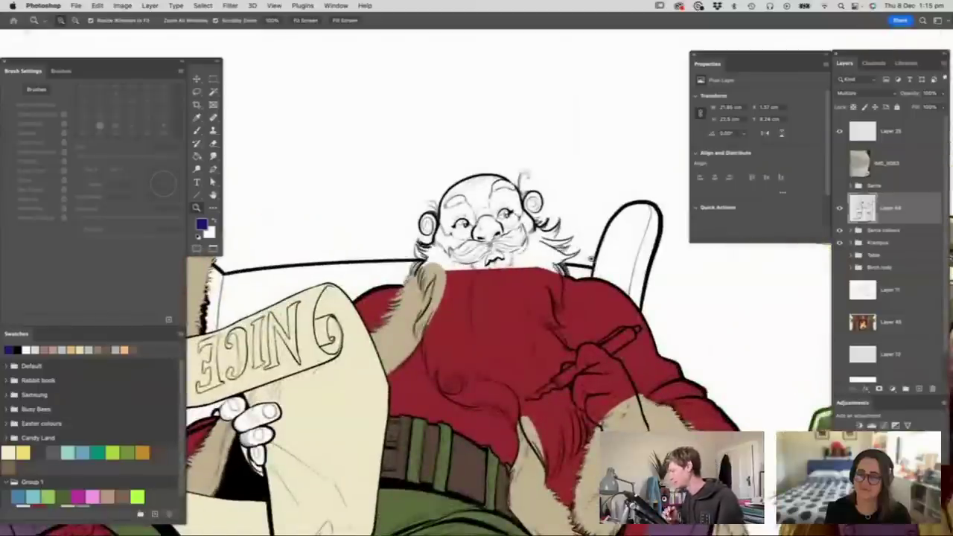
{"action": "left_click", "coordinate": [852, 230]}
{"action": "left_click", "coordinate": [889, 253]}
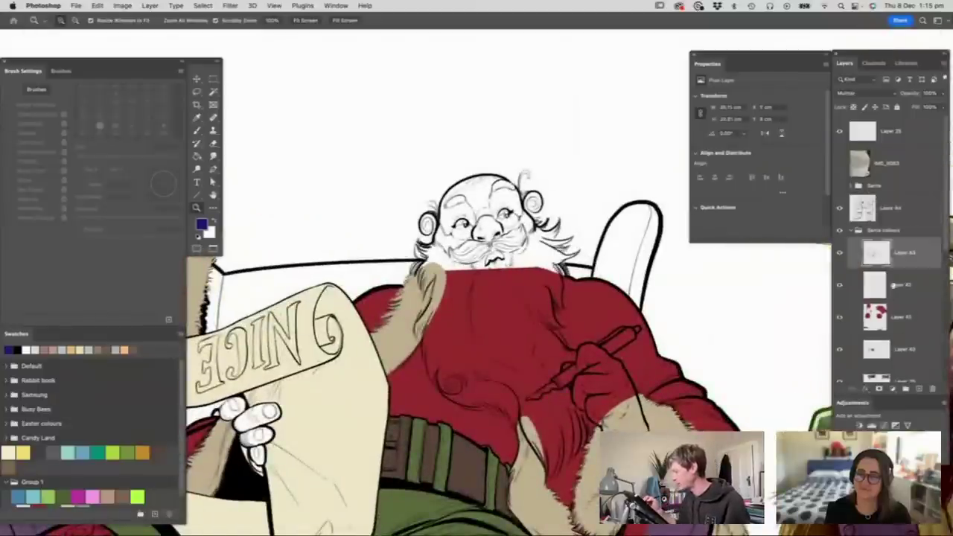
{"action": "left_click", "coordinate": [918, 389]}
- Outline Santa's face with a lasso selection and add the raised hand holding the pen to it
{"action": "left_click_drag", "start_coordinate": [510, 213], "coordinate": [533, 229]}
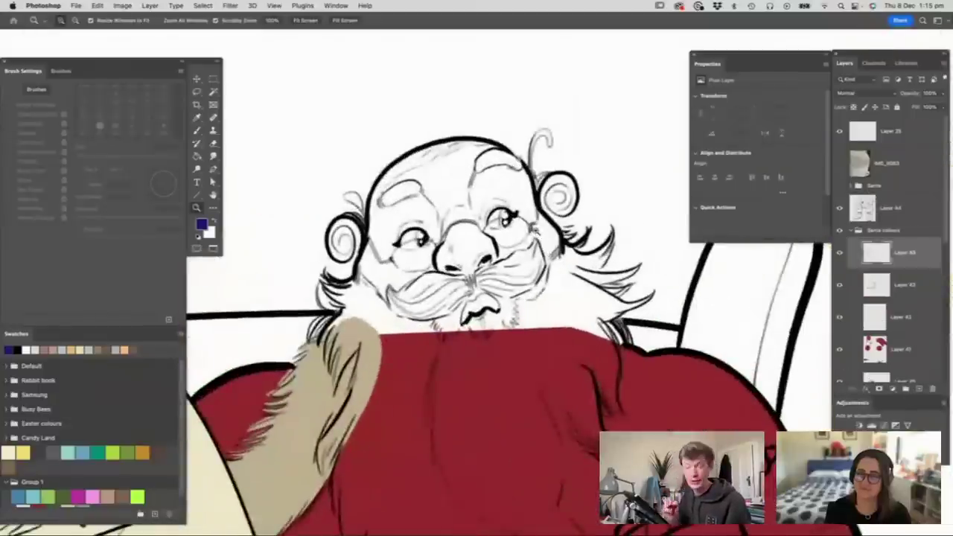
{"action": "key", "text": "l"}
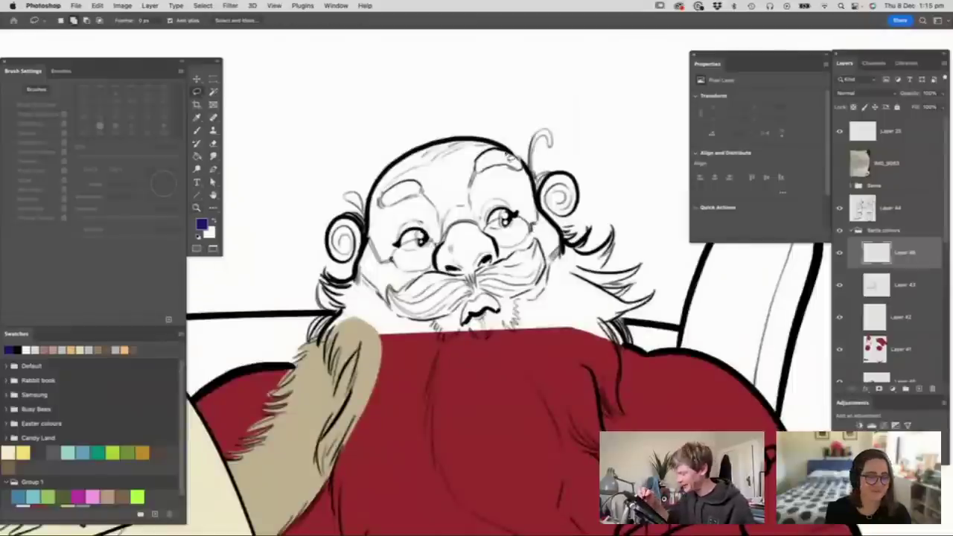
{"action": "mouse_move", "coordinate": [513, 155]}
{"action": "left_mouse_down"}
{"action": "mouse_move", "coordinate": [559, 231]}
{"action": "mouse_move", "coordinate": [555, 309]}
{"action": "mouse_move", "coordinate": [387, 316]}
{"action": "mouse_move", "coordinate": [362, 253]}
{"action": "mouse_move", "coordinate": [372, 201]}
{"action": "mouse_move", "coordinate": [420, 148]}
{"action": "mouse_move", "coordinate": [516, 155]}
{"action": "mouse_move", "coordinate": [476, 178]}
{"action": "left_mouse_up"}
{"action": "key", "text": "z"}
{"action": "left_click_drag", "start_coordinate": [578, 303], "coordinate": [630, 258]}
{"action": "key", "text": "l"}
{"action": "left_click_drag", "start_coordinate": [531, 203], "coordinate": [578, 245]}
{"action": "mouse_move", "coordinate": [600, 299]}
{"action": "left_mouse_down"}
{"action": "mouse_move", "coordinate": [620, 361]}
{"action": "mouse_move", "coordinate": [590, 406]}
{"action": "mouse_move", "coordinate": [530, 375]}
{"action": "left_mouse_up"}
{"action": "mouse_move", "coordinate": [493, 319]}
{"action": "left_mouse_down"}
{"action": "mouse_move", "coordinate": [469, 270]}
{"action": "mouse_move", "coordinate": [483, 251]}
{"action": "mouse_move", "coordinate": [480, 230]}
{"action": "mouse_move", "coordinate": [457, 245]}
{"action": "mouse_move", "coordinate": [457, 229]}
{"action": "mouse_move", "coordinate": [480, 227]}
{"action": "mouse_move", "coordinate": [493, 194]}
{"action": "mouse_move", "coordinate": [508, 186]}
{"action": "mouse_move", "coordinate": [545, 209]}
{"action": "left_mouse_up"}
- Add the fingers holding the Nice scroll to the skin selection with the Lasso tool
{"action": "key", "text": "z"}
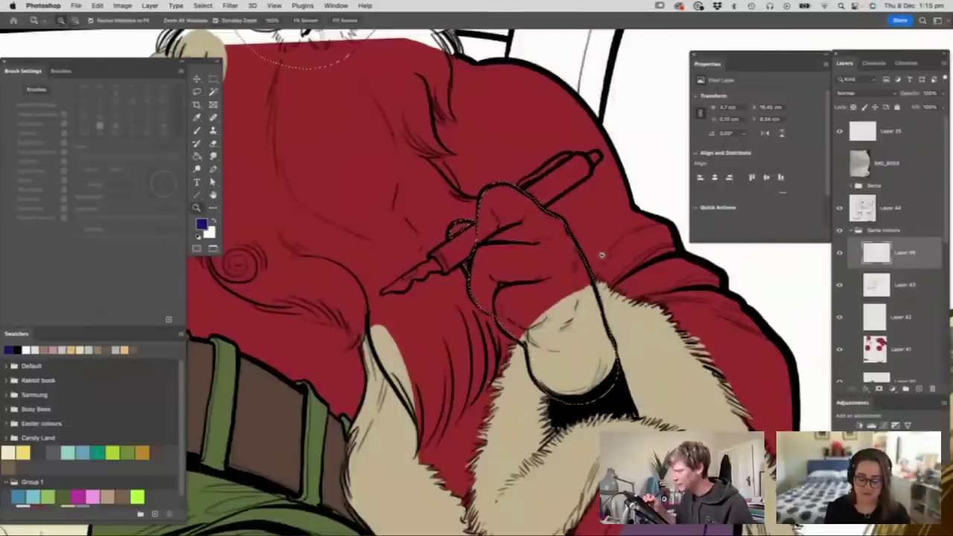
{"action": "left_click_drag", "start_coordinate": [601, 255], "coordinate": [537, 260]}
{"action": "mouse_move", "coordinate": [456, 293]}
{"action": "left_mouse_down"}
{"action": "mouse_move", "coordinate": [483, 290]}
{"action": "mouse_move", "coordinate": [497, 305]}
{"action": "left_mouse_up"}
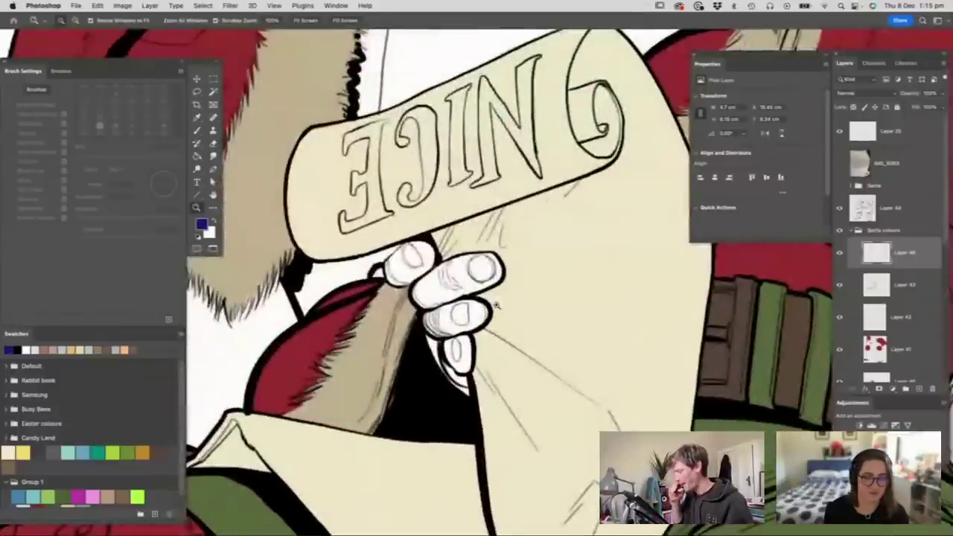
{"action": "key", "text": "l"}
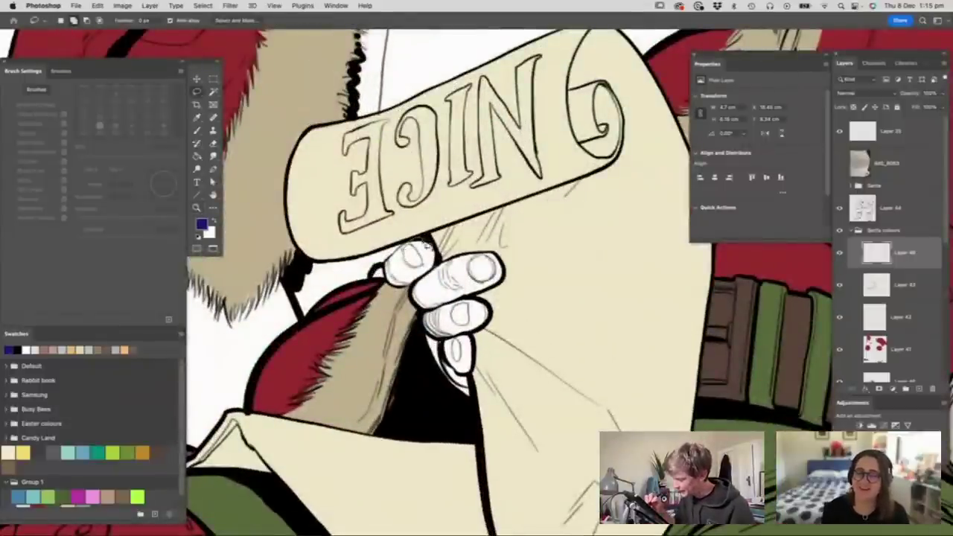
{"action": "mouse_move", "coordinate": [444, 271]}
{"action": "left_mouse_down"}
{"action": "mouse_move", "coordinate": [505, 263]}
{"action": "mouse_move", "coordinate": [510, 278]}
{"action": "mouse_move", "coordinate": [485, 305]}
{"action": "mouse_move", "coordinate": [479, 342]}
{"action": "left_mouse_up"}
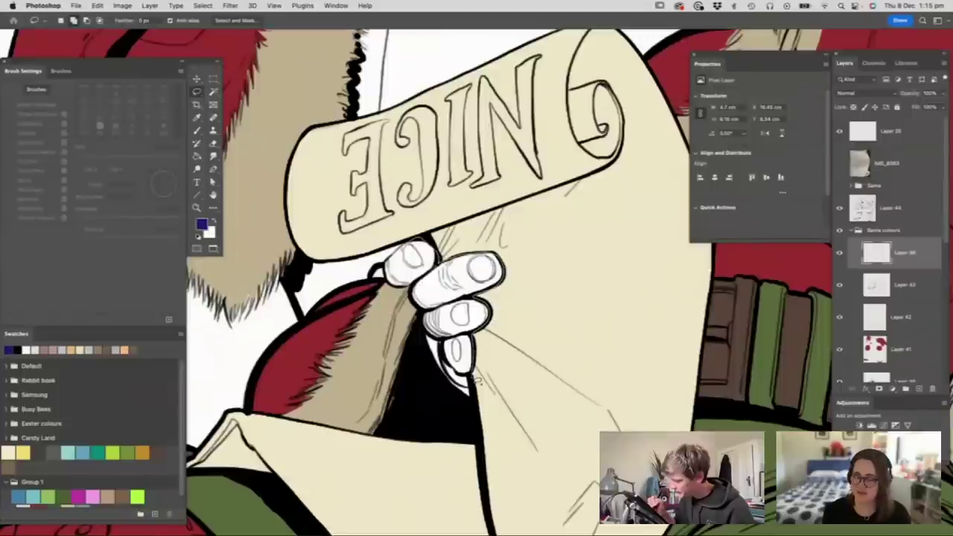
{"action": "mouse_move", "coordinate": [478, 381]}
{"action": "left_mouse_down"}
{"action": "mouse_move", "coordinate": [427, 371]}
{"action": "mouse_move", "coordinate": [428, 316]}
{"action": "left_mouse_up"}
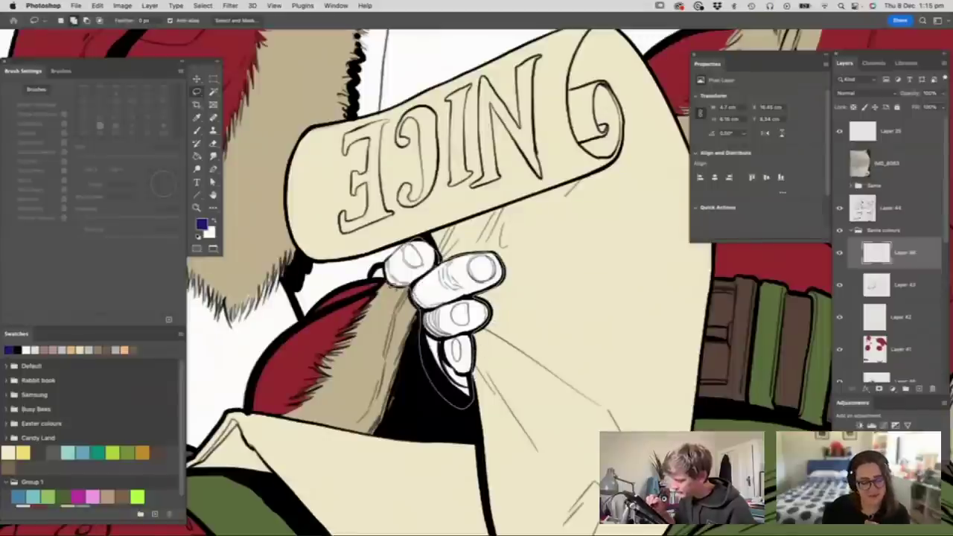
{"action": "left_click_drag", "start_coordinate": [396, 261], "coordinate": [414, 248]}
- Set the foreground colour to a light peach skin tone
{"action": "key", "text": "z"}
{"action": "left_click", "coordinate": [447, 298], "text": "alt"}
{"action": "left_click", "coordinate": [447, 297], "text": "alt"}
{"action": "left_click", "coordinate": [447, 298], "text": "alt"}
{"action": "left_click", "coordinate": [448, 297], "text": "alt"}
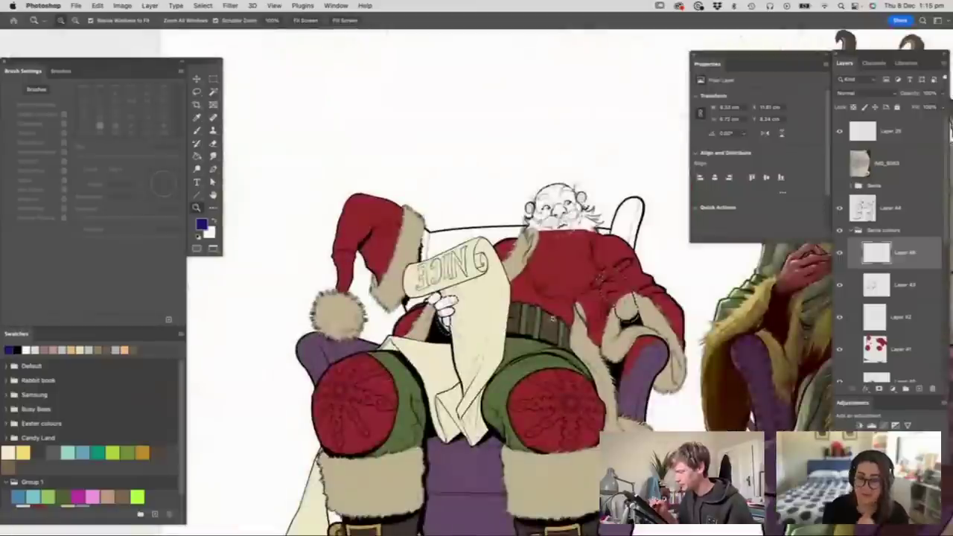
{"action": "left_click", "coordinate": [646, 262]}
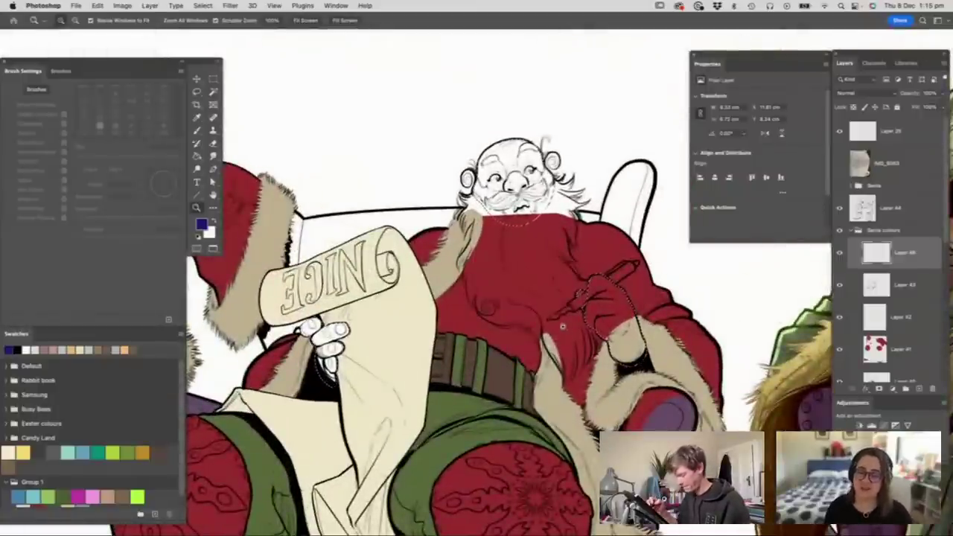
{"action": "key", "text": "n"}
{"action": "left_click_drag", "start_coordinate": [419, 195], "coordinate": [418, 214]}
{"action": "left_click", "coordinate": [328, 101]}
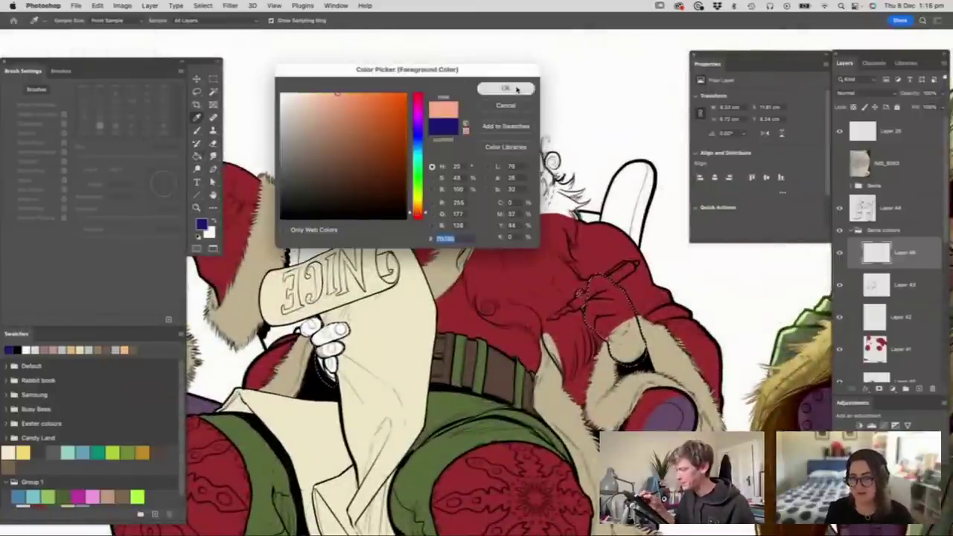
{"action": "left_click", "coordinate": [505, 88]}
- Fill the selected face and hands with the peach colour on the new layer and deselect
{"action": "key", "text": "g"}
{"action": "left_click", "coordinate": [536, 182]}
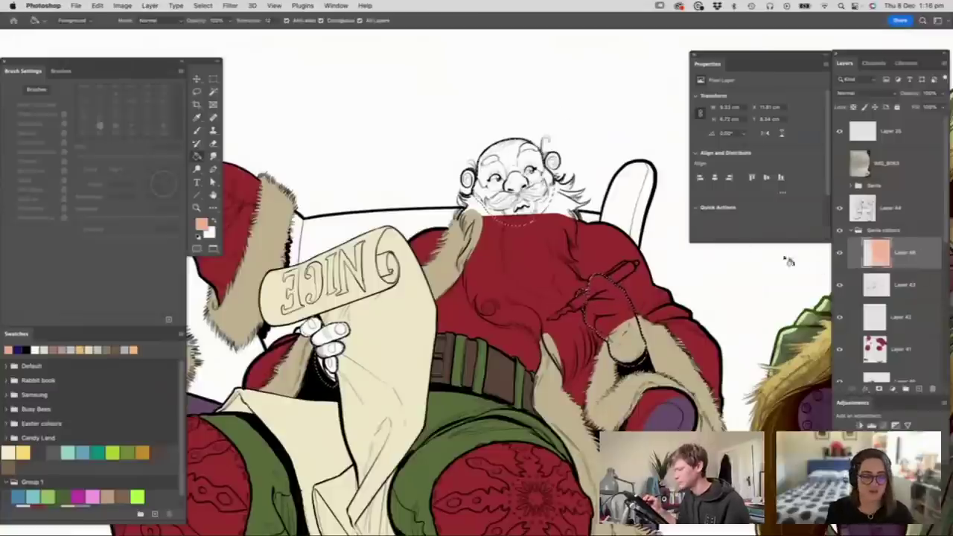
{"action": "key", "text": "super+z"}
{"action": "key", "text": "alt+BackSpace"}
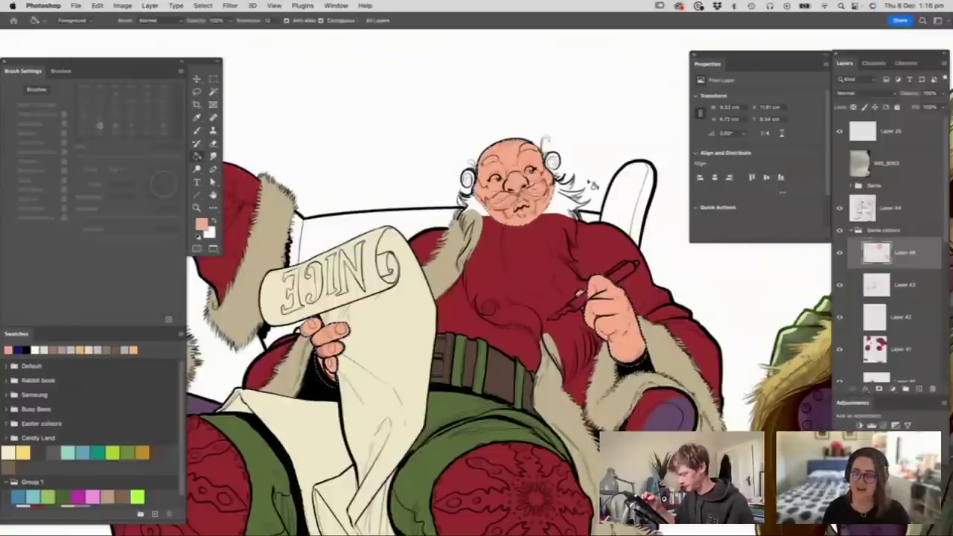
{"action": "key", "text": "super+d"}
{"action": "key", "text": "m"}
- Add a layer above the skin colour and lasso the hair and beard on the side beside the fur collar
{"action": "key", "text": "z"}
{"action": "left_click_drag", "start_coordinate": [555, 197], "coordinate": [590, 200]}
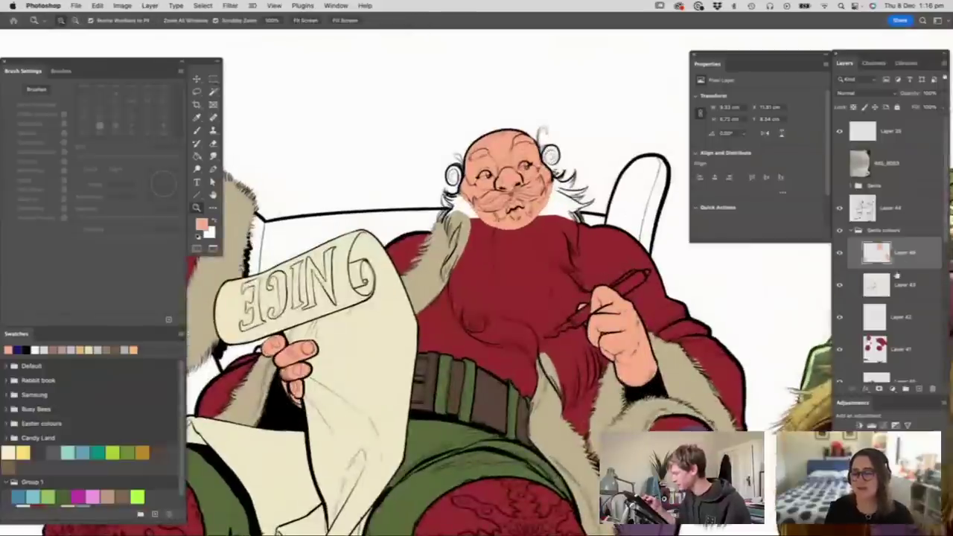
{"action": "left_click", "coordinate": [918, 389]}
{"action": "left_click", "coordinate": [485, 167]}
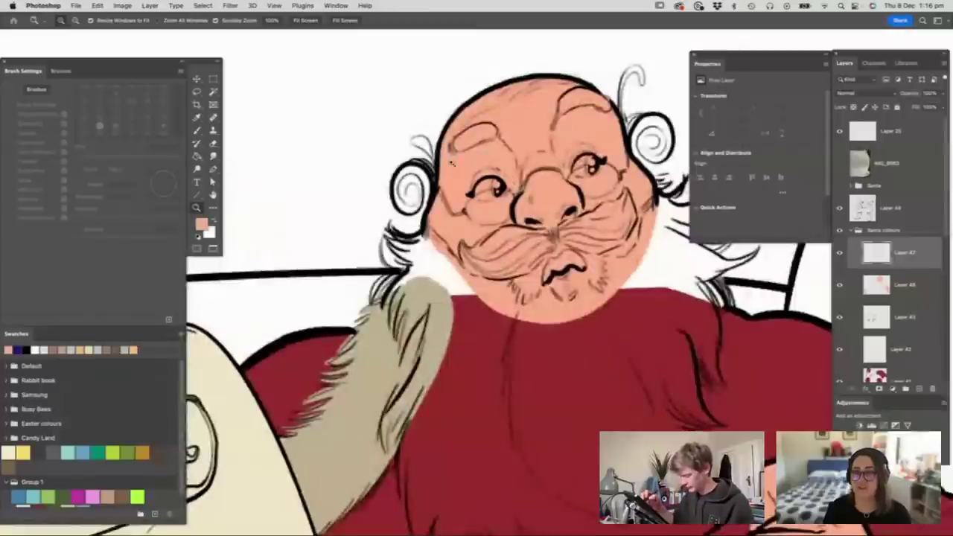
{"action": "key", "text": "l"}
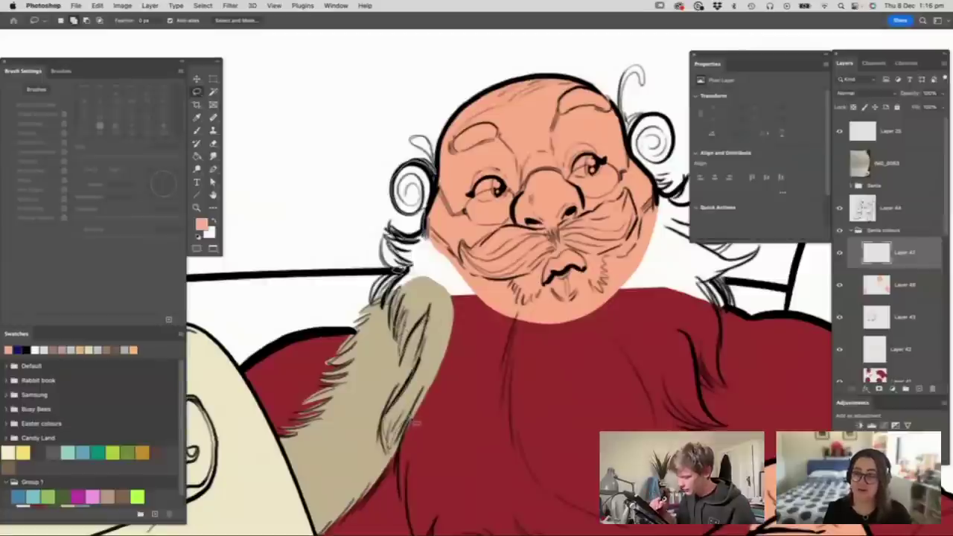
{"action": "mouse_move", "coordinate": [417, 422]}
{"action": "left_mouse_down"}
{"action": "mouse_move", "coordinate": [445, 459]}
{"action": "mouse_move", "coordinate": [497, 411]}
{"action": "mouse_move", "coordinate": [489, 337]}
{"action": "mouse_move", "coordinate": [455, 257]}
{"action": "left_mouse_up"}
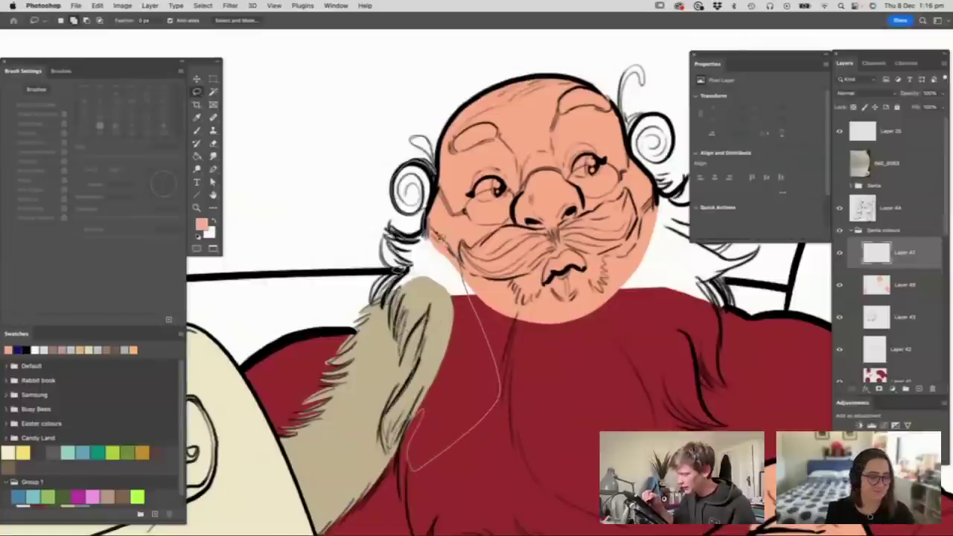
{"action": "left_click_drag", "start_coordinate": [402, 271], "coordinate": [417, 414]}
- Add the hair and beard on the pen-hand side and the moustache to the selection, and subtract the mouth area
{"action": "key", "text": "z"}
{"action": "left_click_drag", "start_coordinate": [461, 190], "coordinate": [410, 195]}
{"action": "left_click_drag", "start_coordinate": [566, 149], "coordinate": [591, 168]}
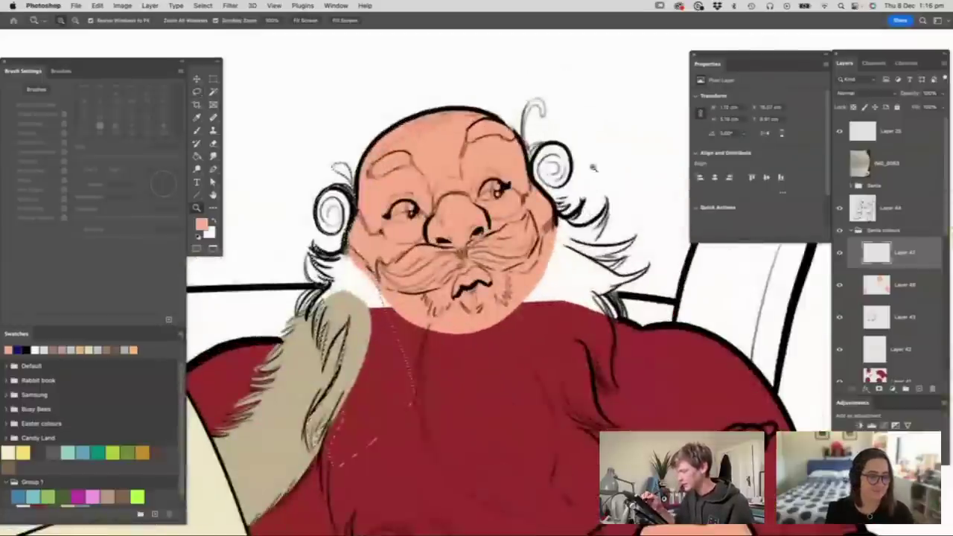
{"action": "key", "text": "l"}
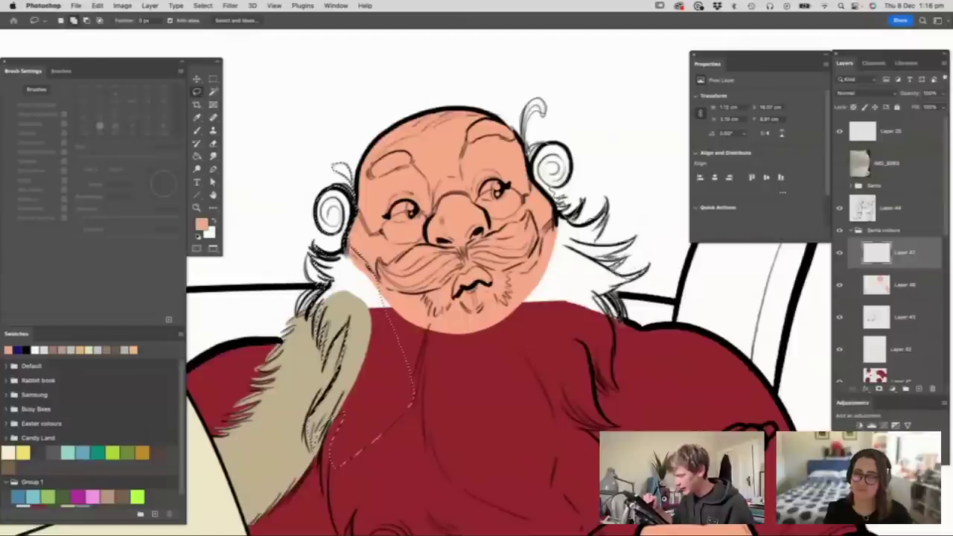
{"action": "mouse_move", "coordinate": [612, 314]}
{"action": "left_mouse_down"}
{"action": "mouse_move", "coordinate": [621, 388]}
{"action": "mouse_move", "coordinate": [598, 394]}
{"action": "mouse_move", "coordinate": [612, 421]}
{"action": "left_mouse_up"}
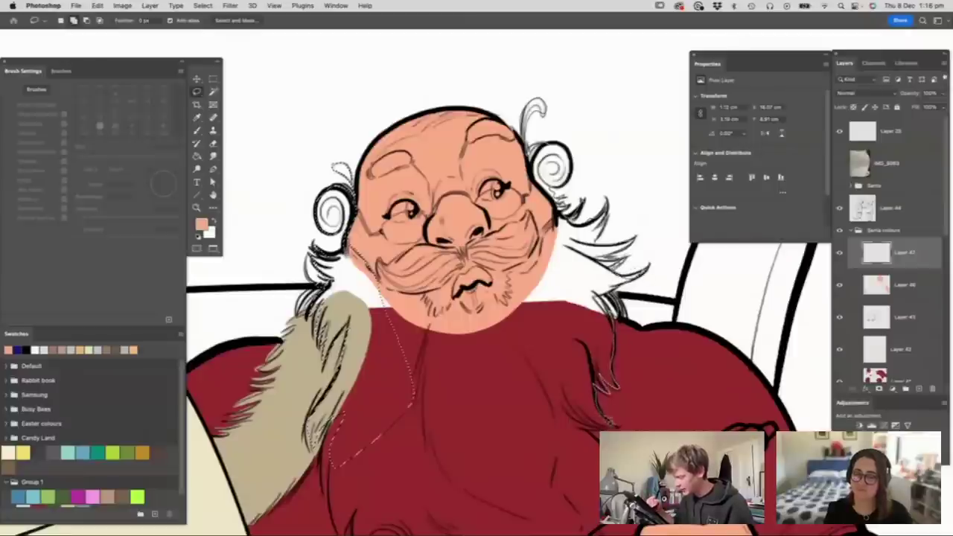
{"action": "mouse_move", "coordinate": [596, 486]}
{"action": "left_mouse_down"}
{"action": "mouse_move", "coordinate": [477, 446]}
{"action": "mouse_move", "coordinate": [519, 354]}
{"action": "mouse_move", "coordinate": [540, 257]}
{"action": "mouse_move", "coordinate": [556, 227]}
{"action": "mouse_move", "coordinate": [531, 160]}
{"action": "mouse_move", "coordinate": [527, 104]}
{"action": "left_mouse_up"}
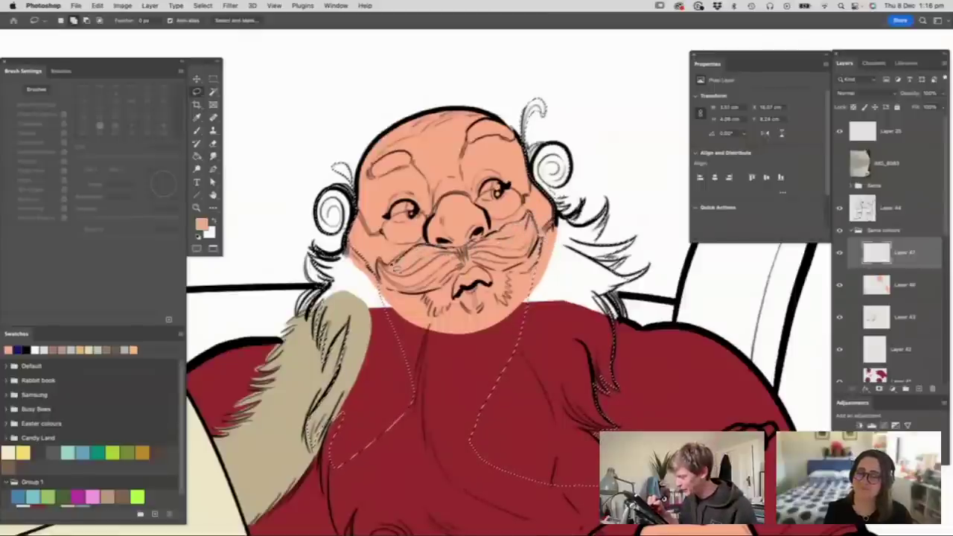
{"action": "mouse_move", "coordinate": [379, 266]}
{"action": "left_mouse_down"}
{"action": "mouse_move", "coordinate": [507, 450]}
{"action": "mouse_move", "coordinate": [552, 261]}
{"action": "left_mouse_up"}
{"action": "left_click_drag", "start_coordinate": [464, 270], "coordinate": [448, 284]}
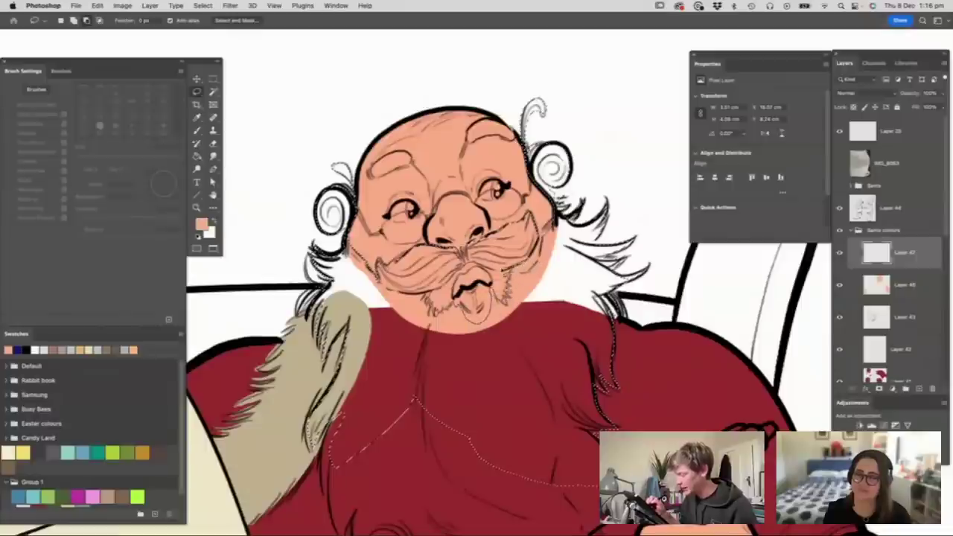
- Add the lower beard to the selection, following its edge around the pen and hand and the curl above the belt
{"action": "key", "text": "z"}
{"action": "left_click_drag", "start_coordinate": [508, 258], "coordinate": [424, 260]}
{"action": "left_click_drag", "start_coordinate": [498, 350], "coordinate": [547, 349]}
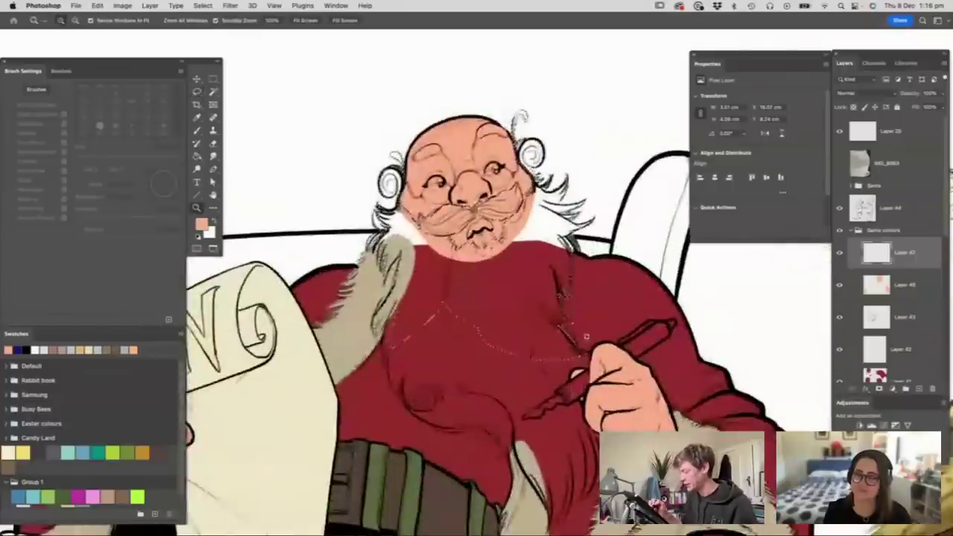
{"action": "left_click_drag", "start_coordinate": [578, 273], "coordinate": [521, 275]}
{"action": "left_click_drag", "start_coordinate": [586, 373], "coordinate": [636, 373]}
{"action": "key", "text": "l"}
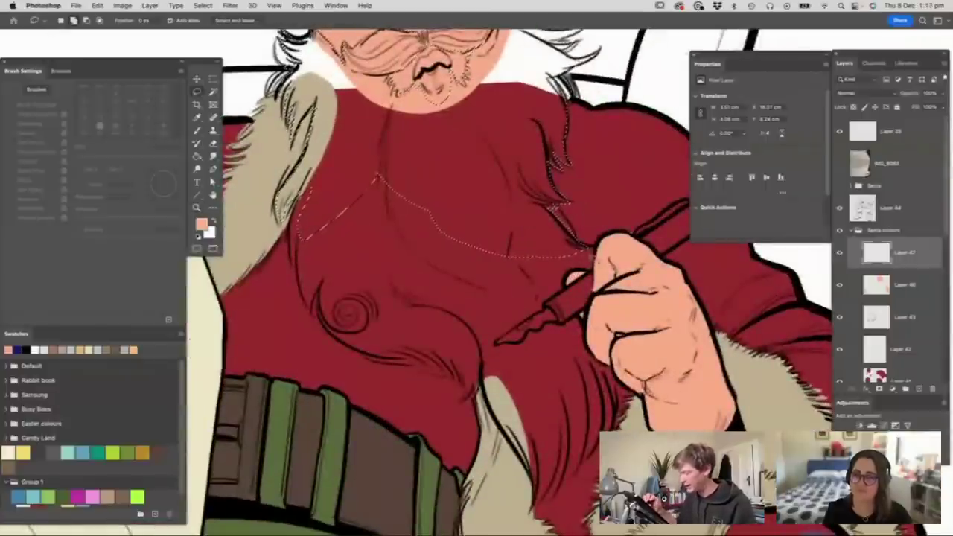
{"action": "mouse_move", "coordinate": [584, 274]}
{"action": "left_mouse_down"}
{"action": "mouse_move", "coordinate": [534, 327]}
{"action": "mouse_move", "coordinate": [499, 344]}
{"action": "mouse_move", "coordinate": [512, 350]}
{"action": "mouse_move", "coordinate": [588, 316]}
{"action": "left_mouse_up"}
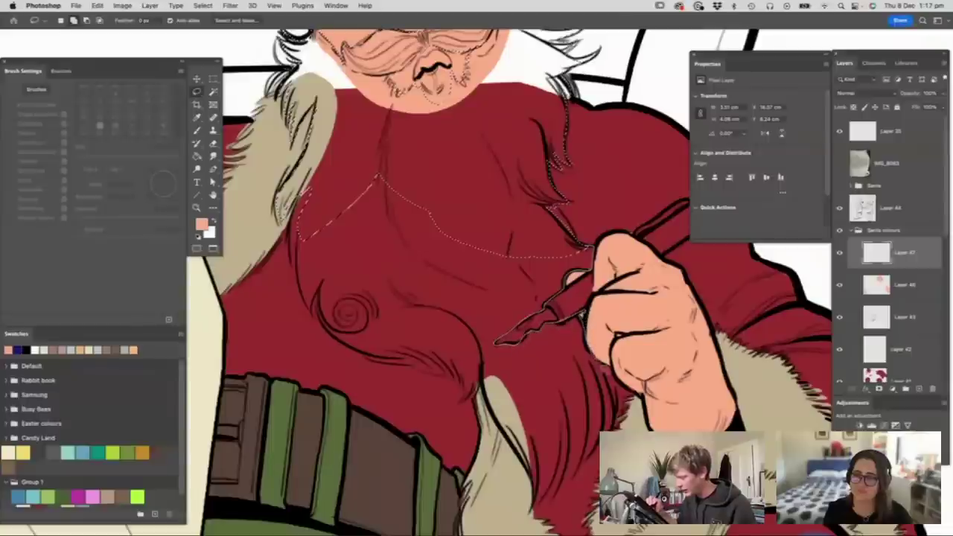
{"action": "mouse_move", "coordinate": [607, 417]}
{"action": "left_mouse_down"}
{"action": "mouse_move", "coordinate": [575, 491]}
{"action": "mouse_move", "coordinate": [565, 480]}
{"action": "mouse_move", "coordinate": [542, 509]}
{"action": "mouse_move", "coordinate": [488, 390]}
{"action": "mouse_move", "coordinate": [468, 398]}
{"action": "mouse_move", "coordinate": [433, 358]}
{"action": "mouse_move", "coordinate": [413, 356]}
{"action": "mouse_move", "coordinate": [414, 364]}
{"action": "mouse_move", "coordinate": [335, 337]}
{"action": "left_mouse_up"}
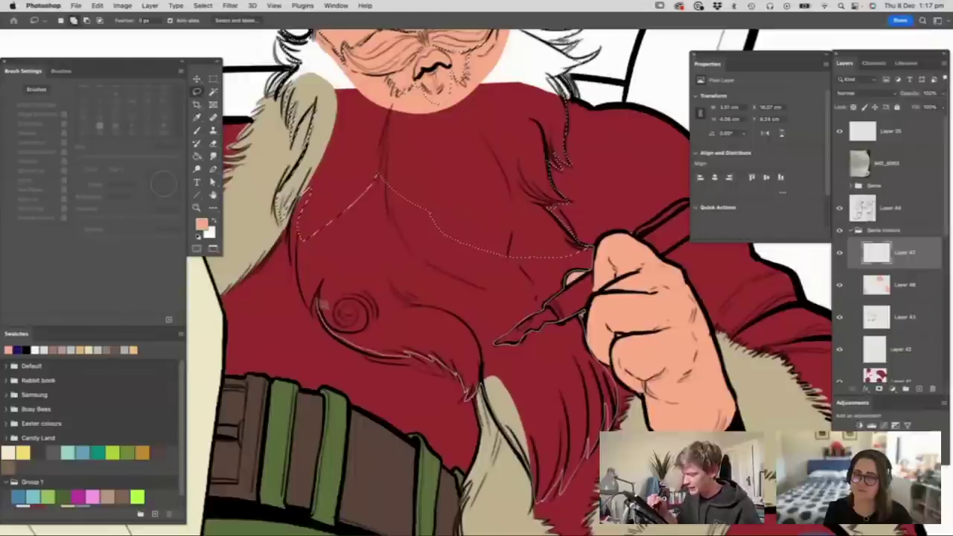
{"action": "mouse_move", "coordinate": [302, 284]}
{"action": "left_mouse_down"}
{"action": "mouse_move", "coordinate": [291, 241]}
{"action": "mouse_move", "coordinate": [359, 146]}
{"action": "mouse_move", "coordinate": [526, 186]}
{"action": "left_mouse_up"}
- Set the foreground colour to the off-white #e9e4e2 and fill the selected hair, moustache and beard
{"action": "key", "text": "z"}
{"action": "left_click", "coordinate": [563, 306], "text": "alt"}
{"action": "left_click", "coordinate": [539, 227]}
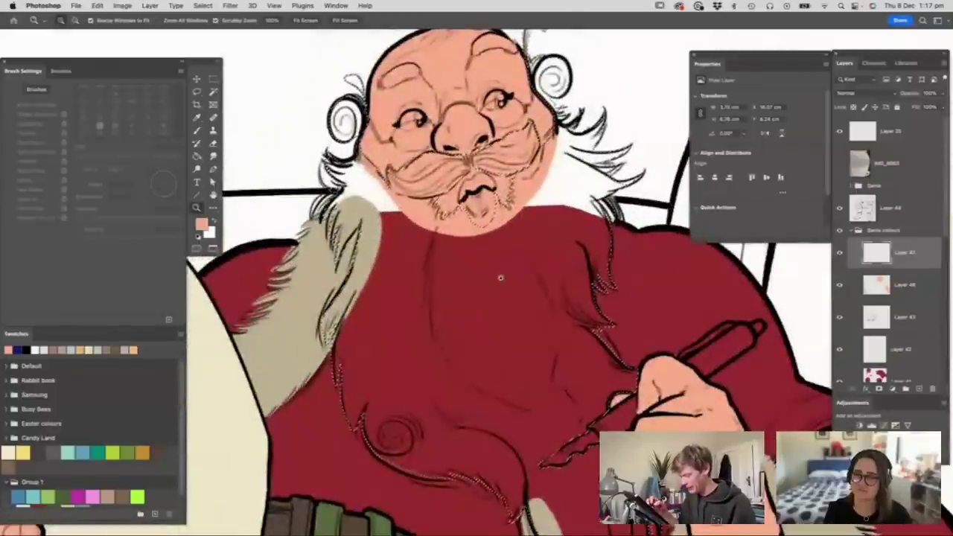
{"action": "key", "text": "g"}
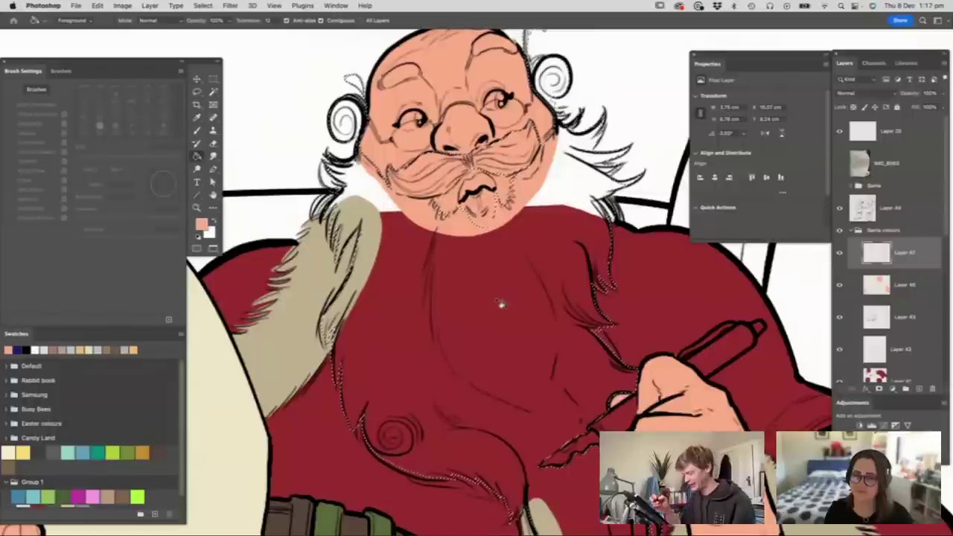
{"action": "key", "text": "n"}
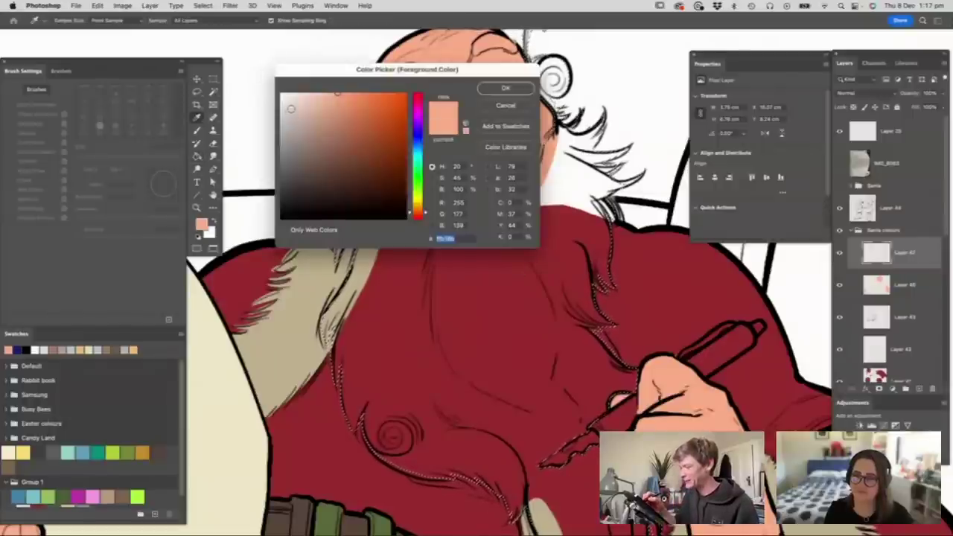
{"action": "left_click", "coordinate": [283, 104]}
{"action": "left_click", "coordinate": [505, 88]}
{"action": "left_click", "coordinate": [532, 299]}
- Check the filled beard around the pen and clear the selection
{"action": "key", "text": "z"}
{"action": "left_click_drag", "start_coordinate": [547, 232], "coordinate": [462, 257]}
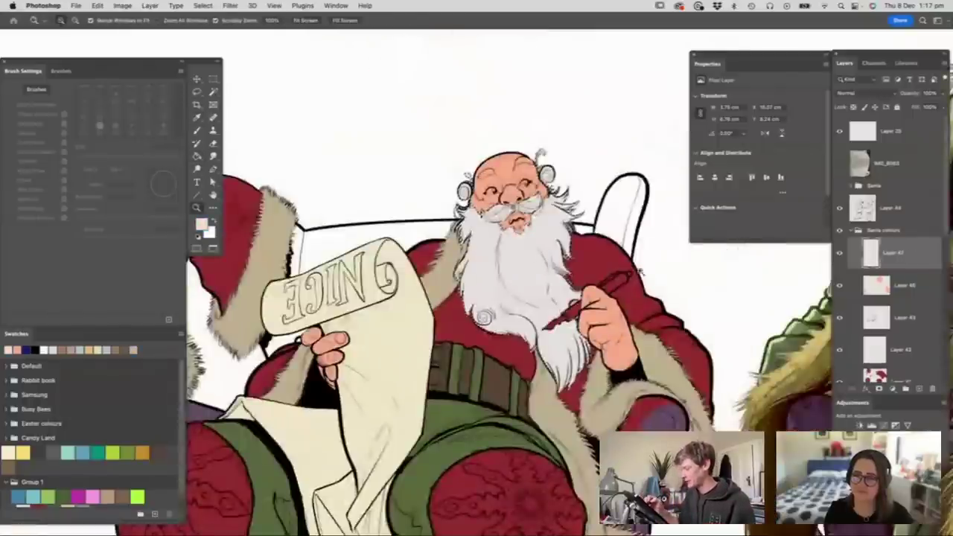
{"action": "mouse_move", "coordinate": [612, 252]}
{"action": "left_mouse_down"}
{"action": "mouse_move", "coordinate": [562, 256]}
{"action": "mouse_move", "coordinate": [619, 256]}
{"action": "left_mouse_up"}
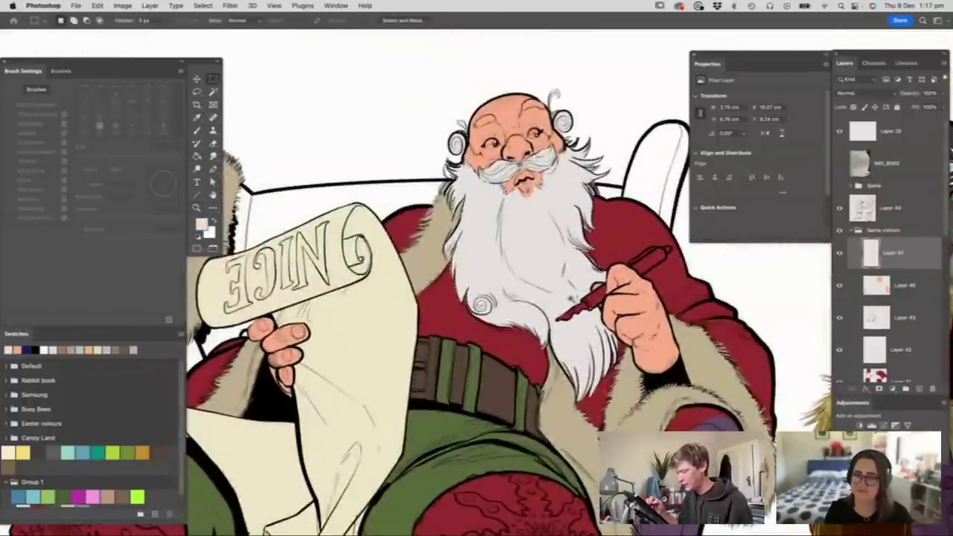
{"action": "key", "text": "z"}
{"action": "left_click_drag", "start_coordinate": [573, 283], "coordinate": [524, 279]}
{"action": "scroll", "coordinate": [625, 264], "scroll_direction": "up", "scroll_amount": 5}
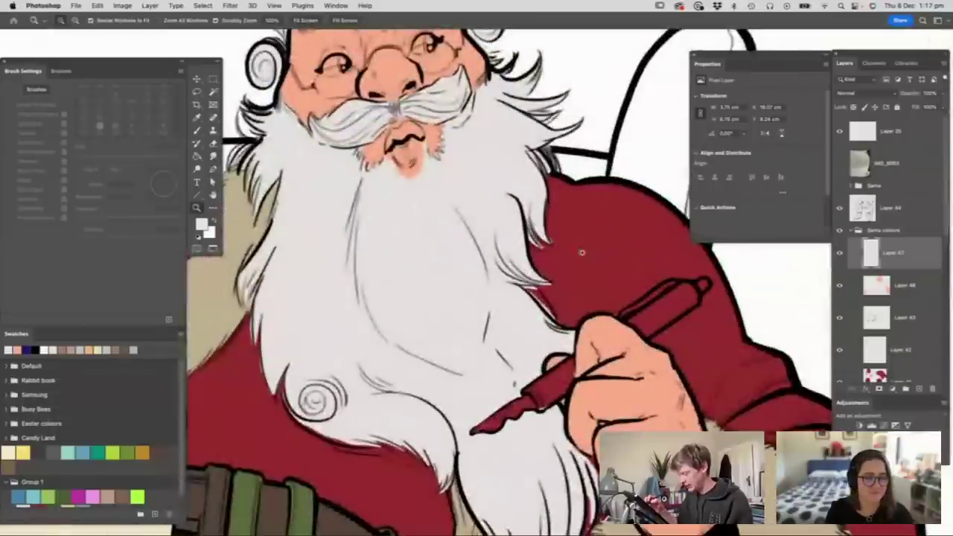
{"action": "key", "text": "l"}
{"action": "left_click_drag", "start_coordinate": [596, 296], "coordinate": [461, 280]}
{"action": "key", "text": "super+d"}
- Add a layer above the beard colour and set up a 22 px brush with the muted blue #48506f
{"action": "key", "text": "z"}
{"action": "left_click_drag", "start_coordinate": [639, 297], "coordinate": [739, 277]}
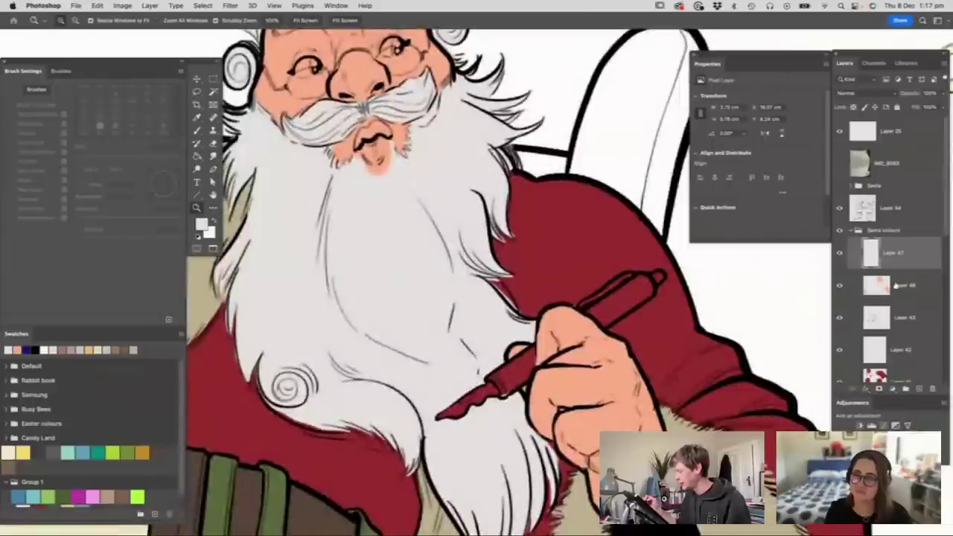
{"action": "left_click", "coordinate": [908, 389]}
{"action": "key", "text": "b"}
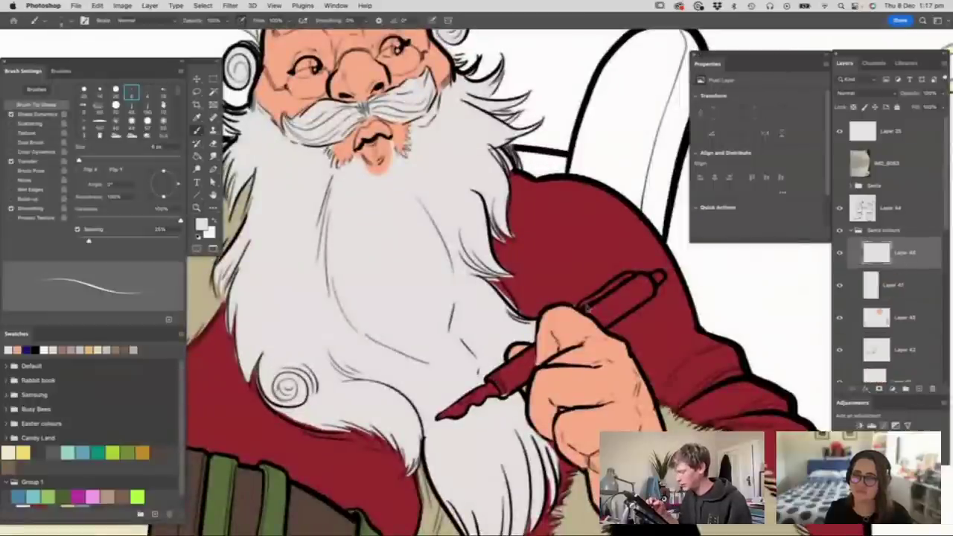
{"action": "right_click", "coordinate": [584, 297]}
{"action": "left_click_drag", "start_coordinate": [639, 263], "coordinate": [645, 263]}
{"action": "left_click", "coordinate": [509, 370]}
{"action": "left_click", "coordinate": [202, 224]}
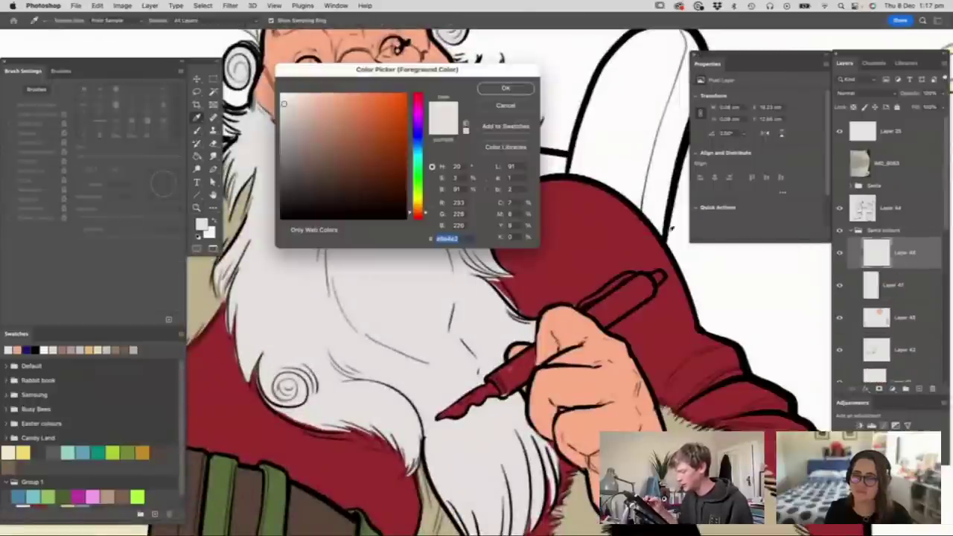
{"action": "left_click", "coordinate": [313, 167]}
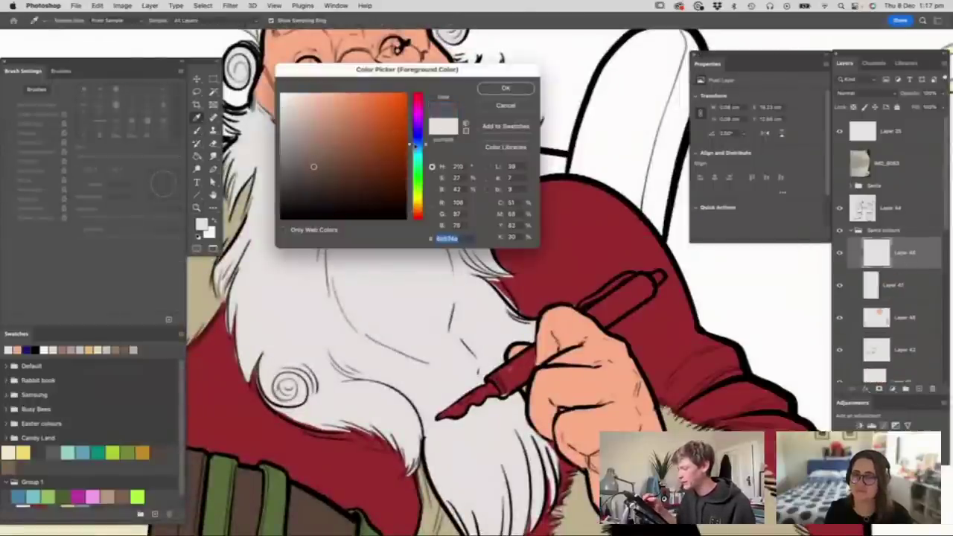
{"action": "left_click", "coordinate": [417, 139]}
{"action": "key", "text": "Return"}
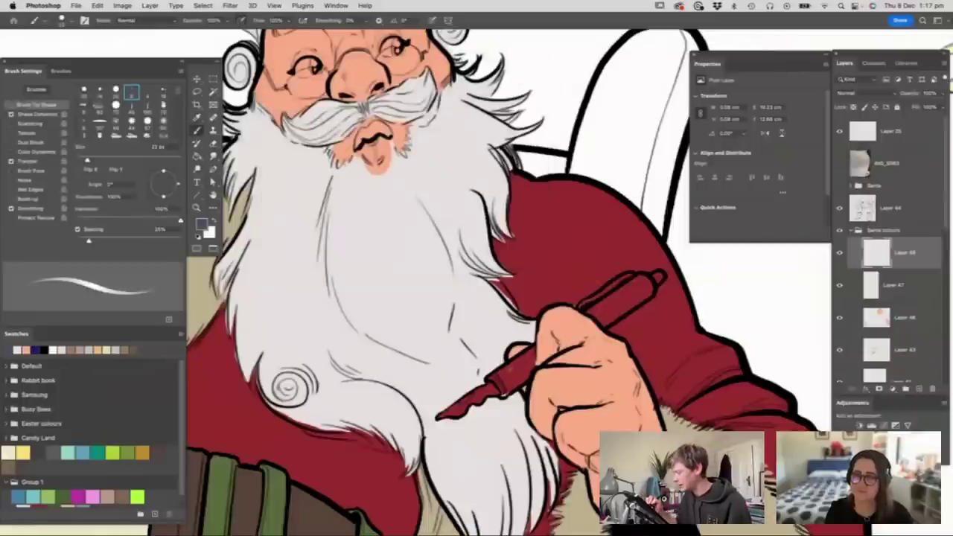
- Turn off the brush's pressure-controlled opacity and paint the whole pen solid blue on both sides of the hand
{"action": "left_click_drag", "start_coordinate": [634, 290], "coordinate": [599, 323]}
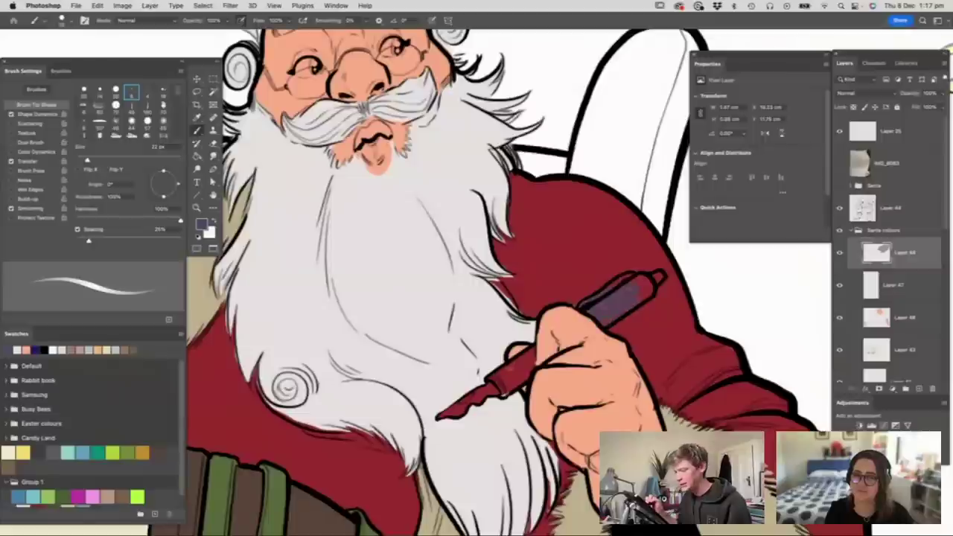
{"action": "left_click", "coordinate": [241, 21]}
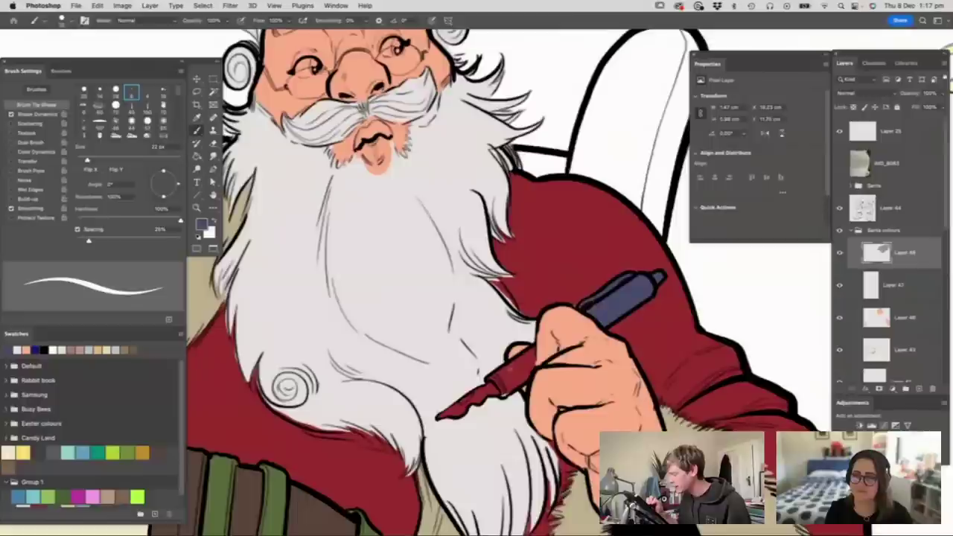
{"action": "key", "text": "ctrl+z"}
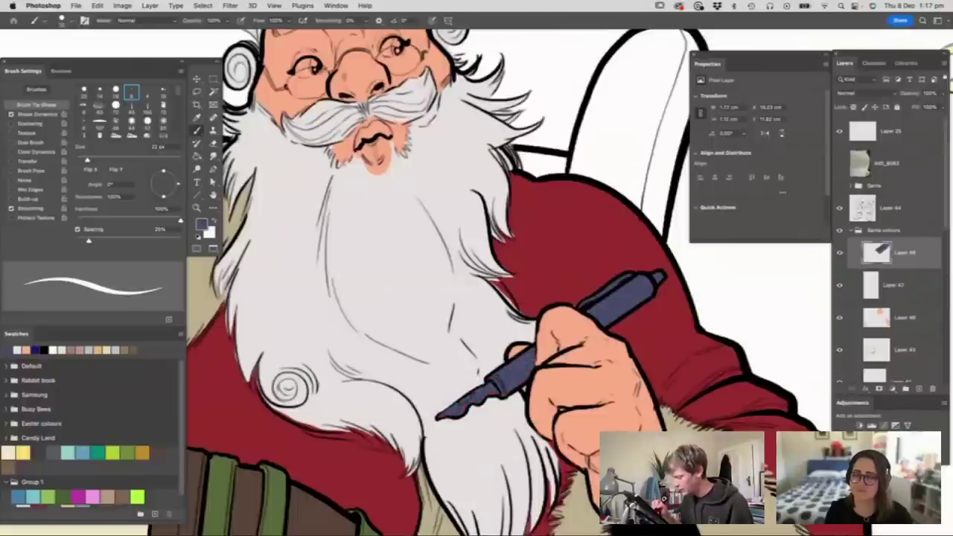
- Add a layer above the skin colour and sample the moustache's off-white as the foreground colour
{"action": "key", "text": "z"}
{"action": "left_click_drag", "start_coordinate": [561, 304], "coordinate": [514, 343]}
{"action": "mouse_move", "coordinate": [504, 213]}
{"action": "left_mouse_down"}
{"action": "mouse_move", "coordinate": [560, 244]}
{"action": "mouse_move", "coordinate": [593, 291]}
{"action": "left_mouse_up"}
{"action": "key", "text": "b"}
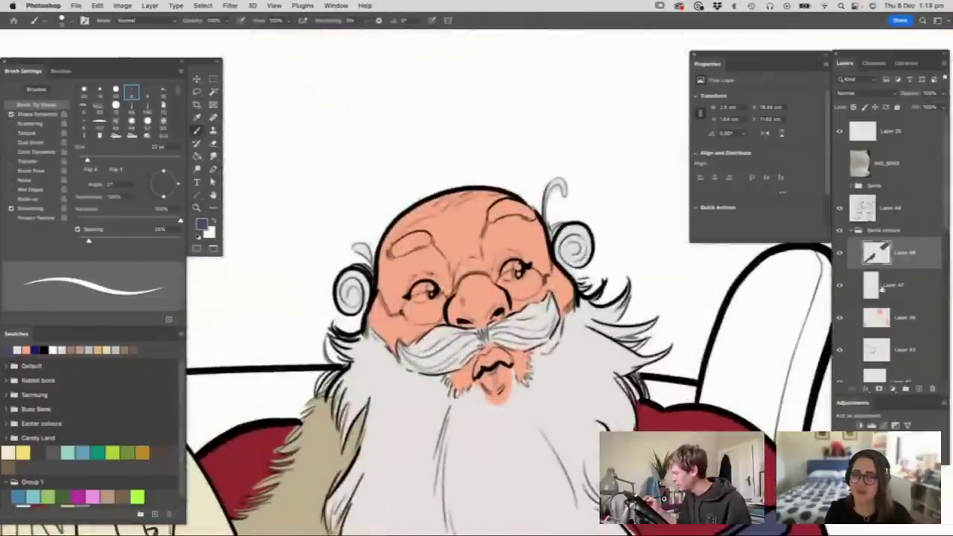
{"action": "left_click", "coordinate": [899, 317]}
{"action": "left_click", "coordinate": [919, 388]}
{"action": "key", "text": "n"}
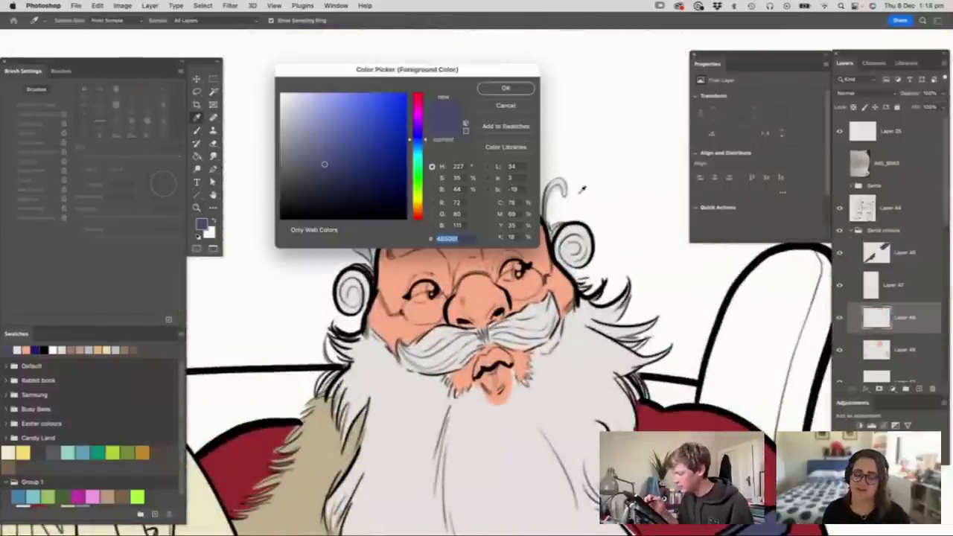
{"action": "left_click", "coordinate": [439, 337]}
{"action": "left_click", "coordinate": [515, 89]}
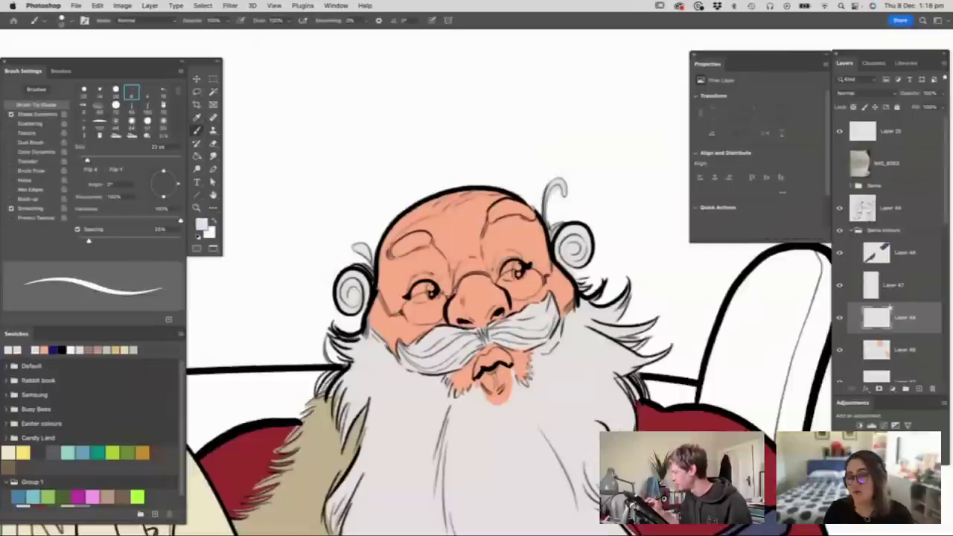
- Paint both eyebrows off-white on the beard colour layer
{"action": "left_click", "coordinate": [887, 295]}
{"action": "left_click_drag", "start_coordinate": [491, 224], "coordinate": [521, 206]}
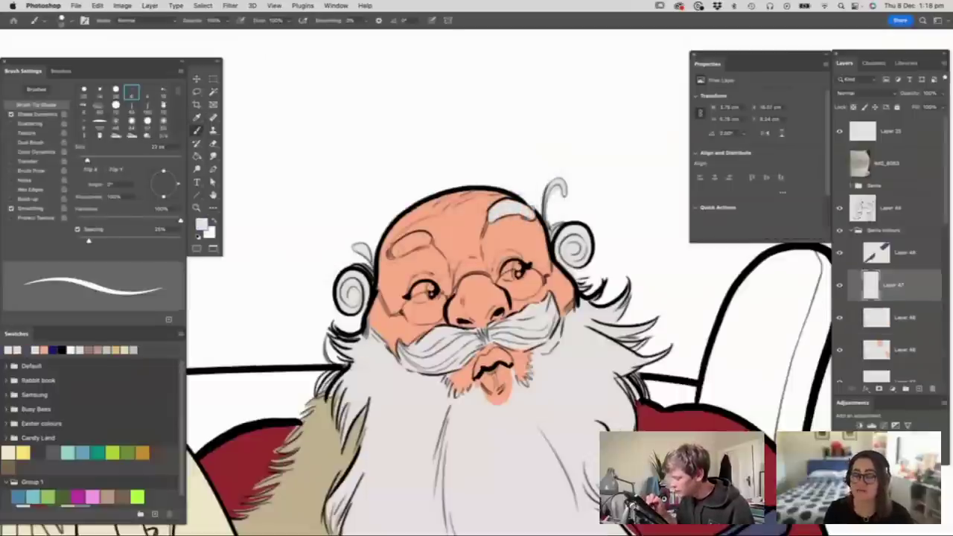
{"action": "left_click_drag", "start_coordinate": [392, 250], "coordinate": [428, 237]}
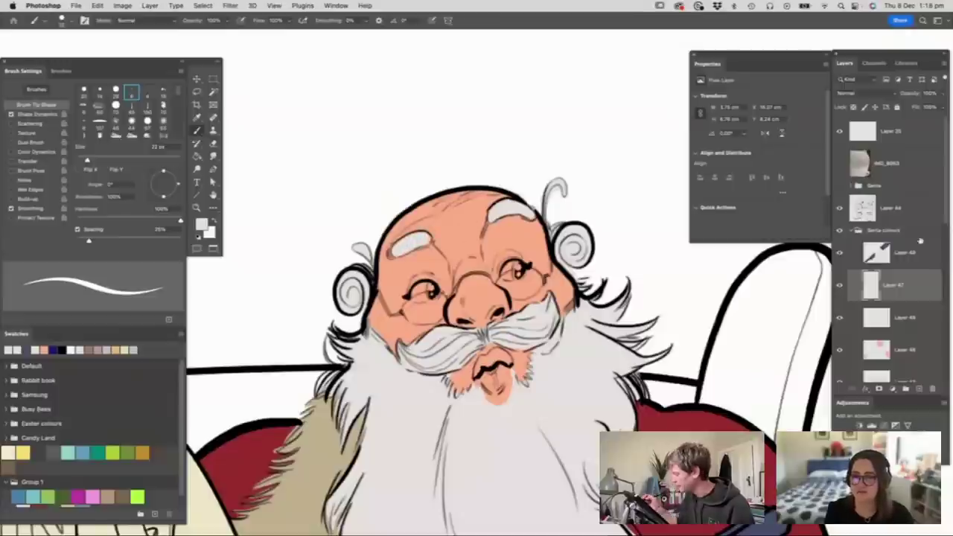
- Add another layer between the skin and beard colours, sample white from the background and paint the whites of both eyes
{"action": "left_click", "coordinate": [899, 318]}
{"action": "key", "text": "z"}
{"action": "left_click", "coordinate": [468, 294]}
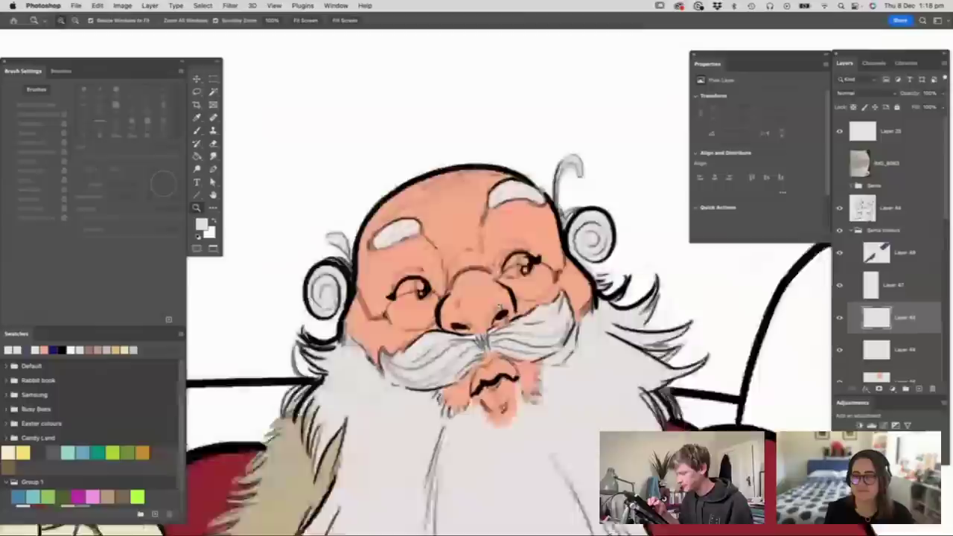
{"action": "key", "text": "b"}
{"action": "left_click", "coordinate": [601, 171], "text": "alt"}
{"action": "left_click_drag", "start_coordinate": [526, 252], "coordinate": [519, 270]}
{"action": "mouse_move", "coordinate": [402, 288]}
{"action": "left_mouse_down"}
{"action": "mouse_move", "coordinate": [392, 296]}
{"action": "mouse_move", "coordinate": [389, 285]}
{"action": "left_mouse_up"}
- Set the foreground colour to a saturated teal blue and paint the irises of both eyes
{"action": "left_click", "coordinate": [201, 224]}
{"action": "left_click_drag", "start_coordinate": [419, 131], "coordinate": [418, 149]}
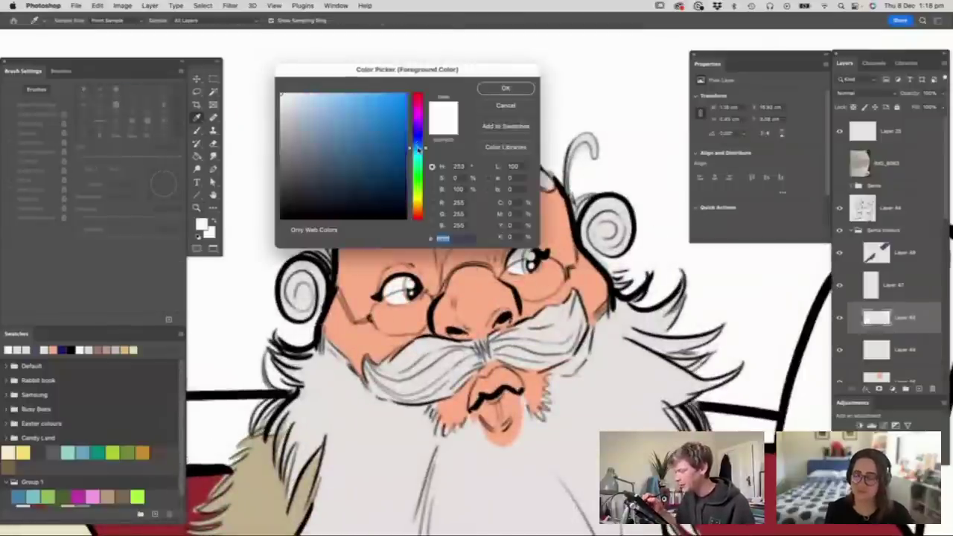
{"action": "left_click", "coordinate": [384, 128]}
{"action": "left_click", "coordinate": [506, 88]}
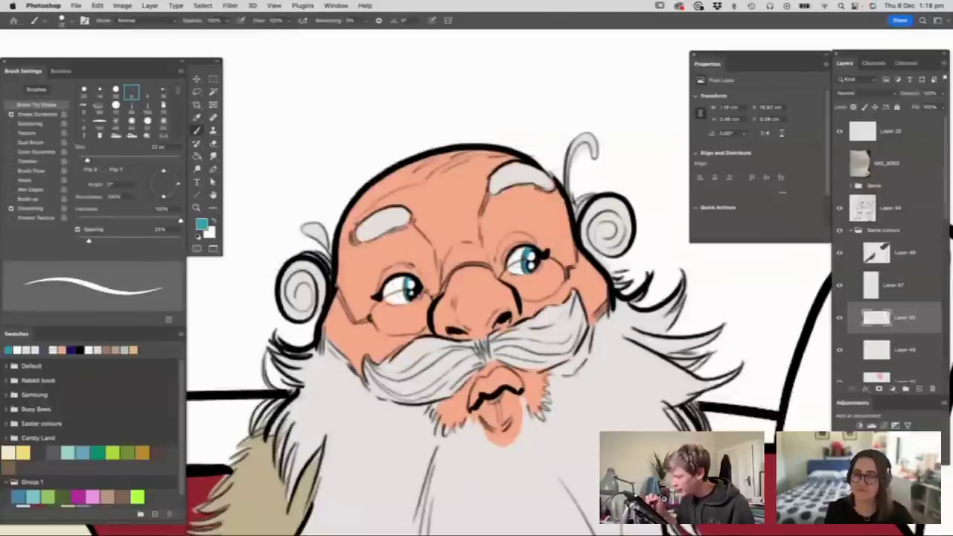
- Erase the stray red between the pen-hand sleeve's fur and the chair arm on the red clothing layer
{"action": "key", "text": "z"}
{"action": "left_click_drag", "start_coordinate": [533, 262], "coordinate": [420, 262]}
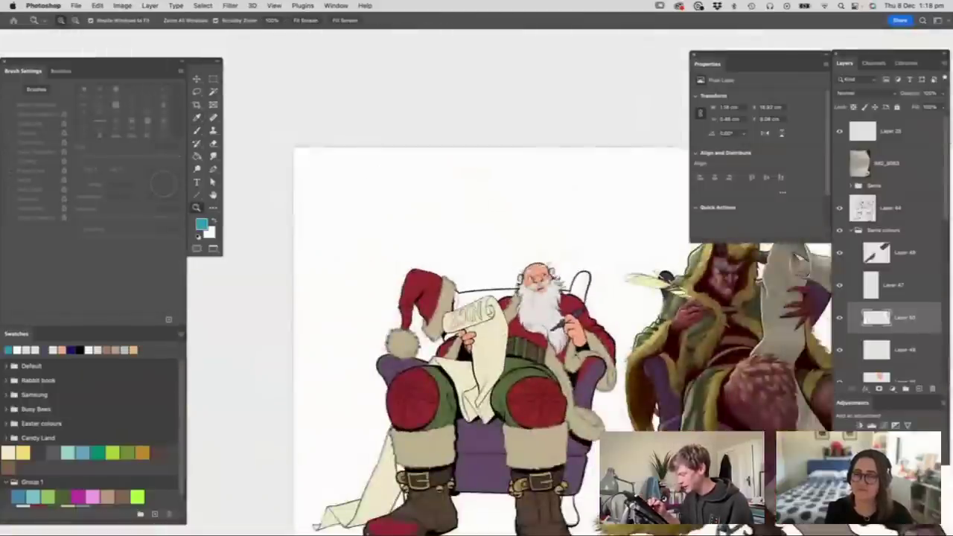
{"action": "left_click_drag", "start_coordinate": [581, 389], "coordinate": [616, 386]}
{"action": "left_click_drag", "start_coordinate": [597, 274], "coordinate": [569, 274]}
{"action": "left_click_drag", "start_coordinate": [586, 388], "coordinate": [611, 387]}
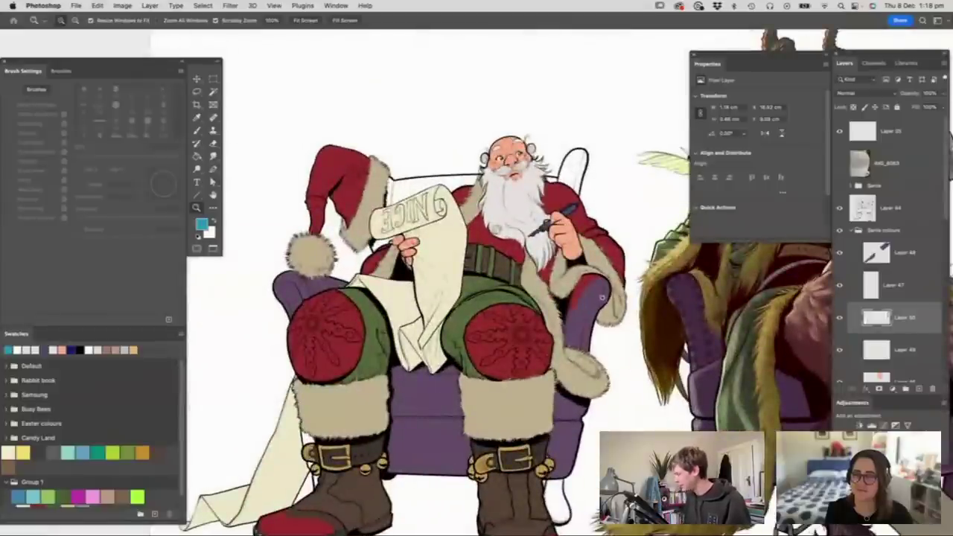
{"action": "scroll", "coordinate": [889, 246], "scroll_direction": "down", "scroll_amount": 5}
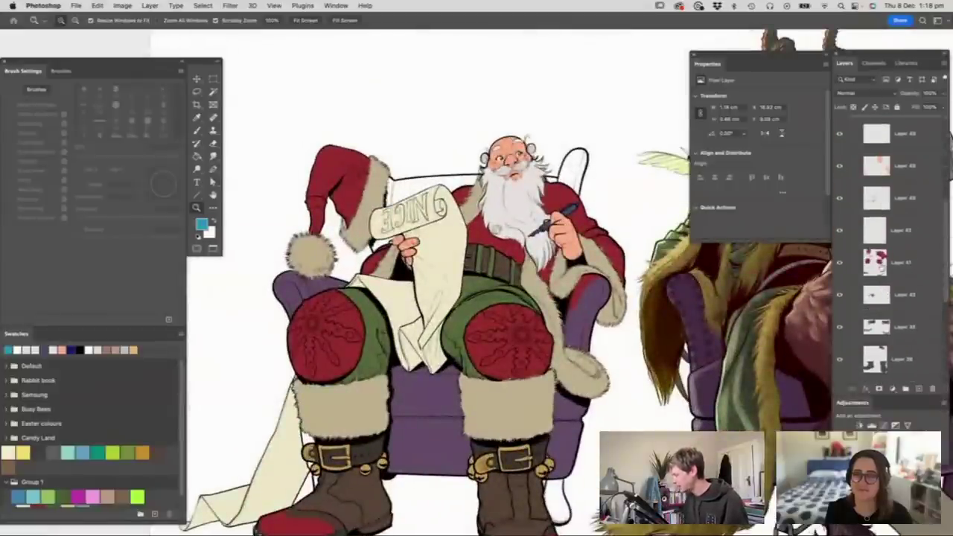
{"action": "left_click", "coordinate": [882, 267]}
{"action": "left_click_drag", "start_coordinate": [587, 271], "coordinate": [612, 271]}
{"action": "key", "text": "e"}
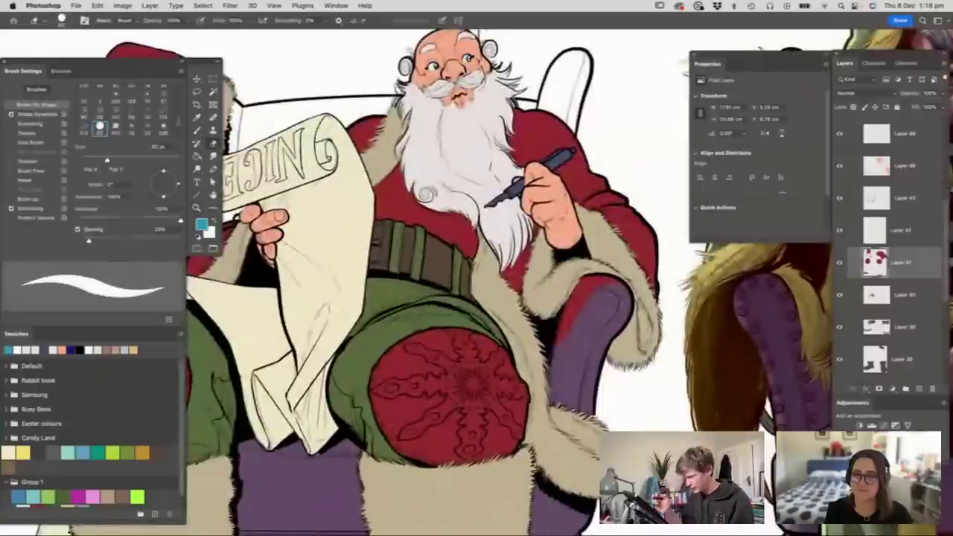
{"action": "mouse_move", "coordinate": [570, 319]}
{"action": "left_mouse_down"}
{"action": "mouse_move", "coordinate": [597, 282]}
{"action": "mouse_move", "coordinate": [555, 302]}
{"action": "mouse_move", "coordinate": [571, 305]}
{"action": "left_mouse_up"}
- Select the armchair's colour layer and sample the chair's purple as the foreground colour
{"action": "key", "text": "z"}
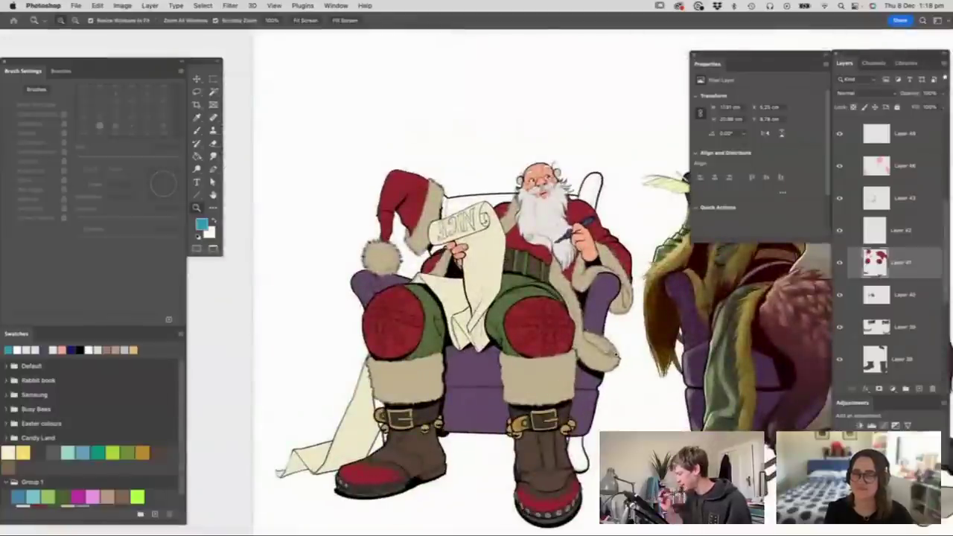
{"action": "scroll", "coordinate": [930, 350], "scroll_direction": "down", "scroll_amount": 5}
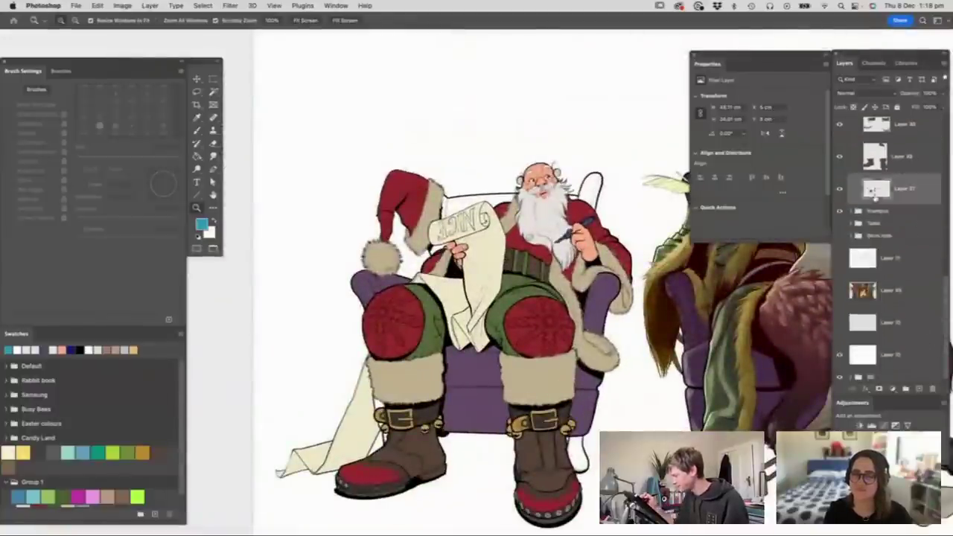
{"action": "left_click", "coordinate": [889, 189]}
{"action": "scroll", "coordinate": [601, 305], "scroll_direction": "up", "scroll_amount": 3}
{"action": "key", "text": "g"}
{"action": "key", "text": "z"}
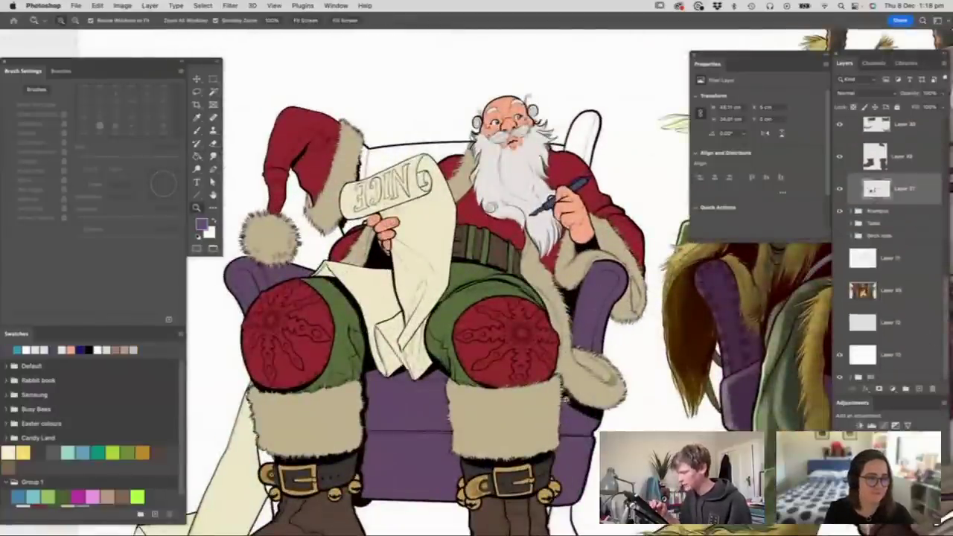
{"action": "scroll", "coordinate": [601, 305], "scroll_direction": "down", "scroll_amount": 3}
{"action": "scroll", "coordinate": [610, 253], "scroll_direction": "up", "scroll_amount": 6}
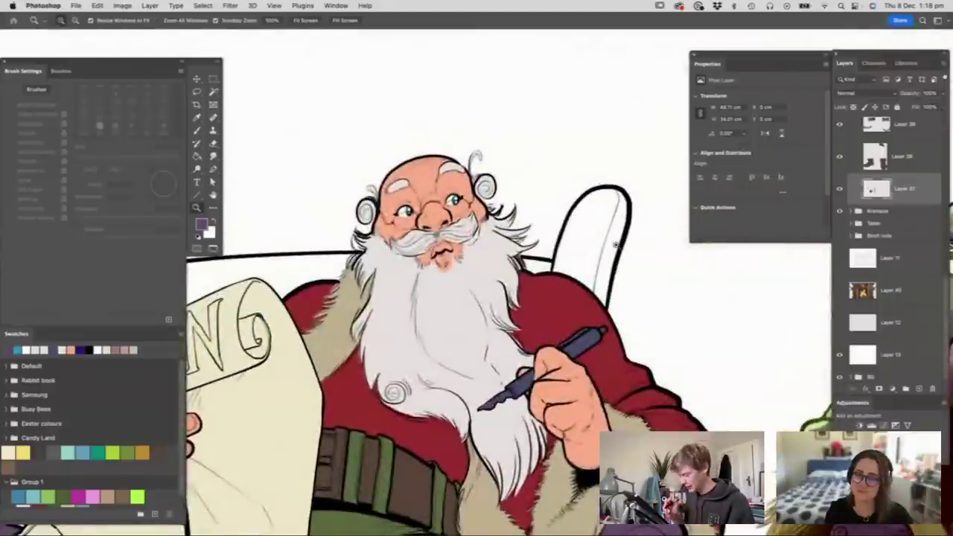
- Try to fill the armchair's unpainted wing beside Santa's shoulder with purple and undo the fill
{"action": "key", "text": "g"}
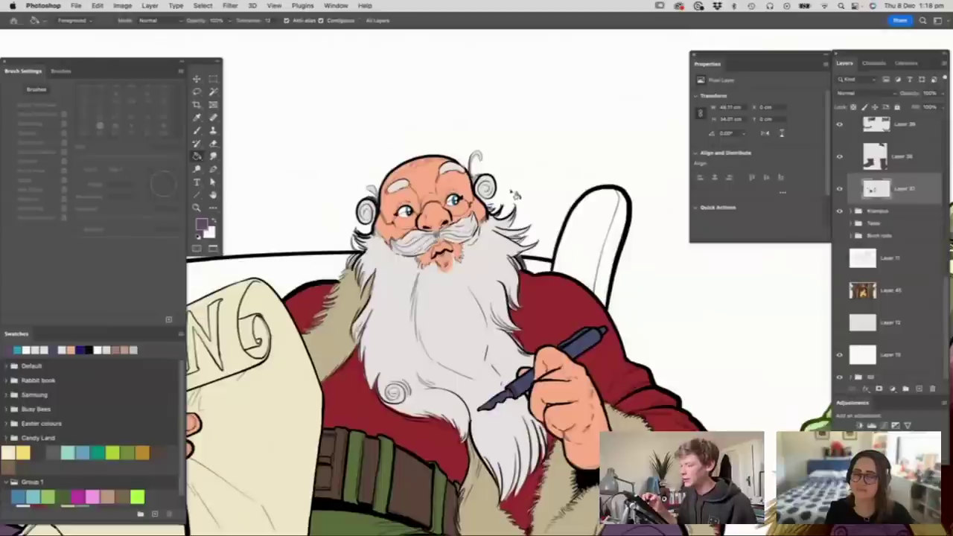
{"action": "left_click", "coordinate": [578, 267]}
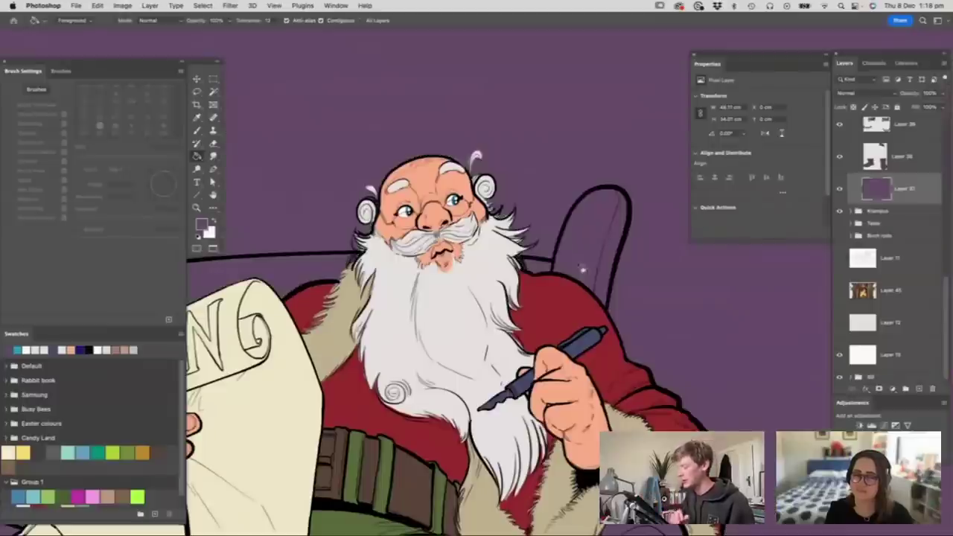
{"action": "key", "text": "super+z"}
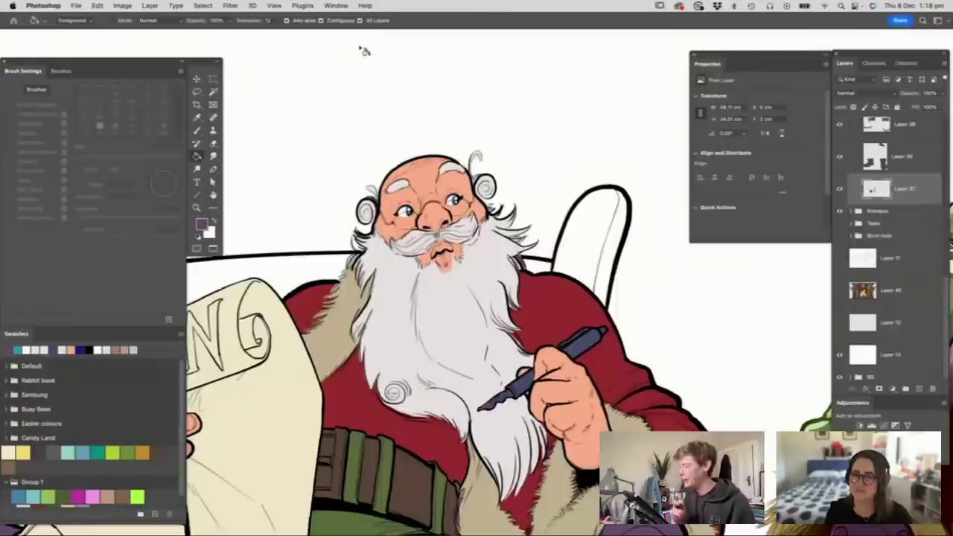
- Make the fill consider all layers and fill the armchair's wing, backrest and the strip beside the hat with purple
{"action": "left_click", "coordinate": [606, 262]}
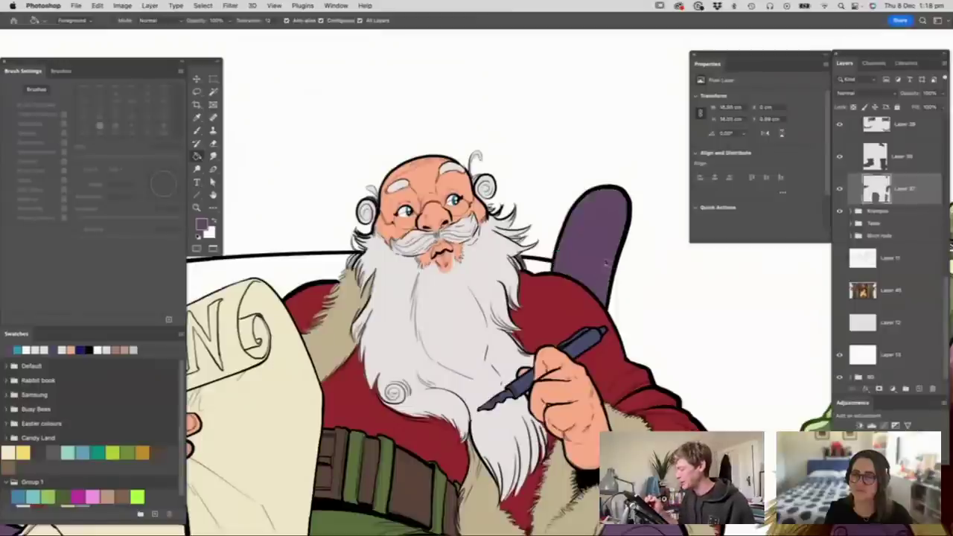
{"action": "left_click", "coordinate": [314, 271]}
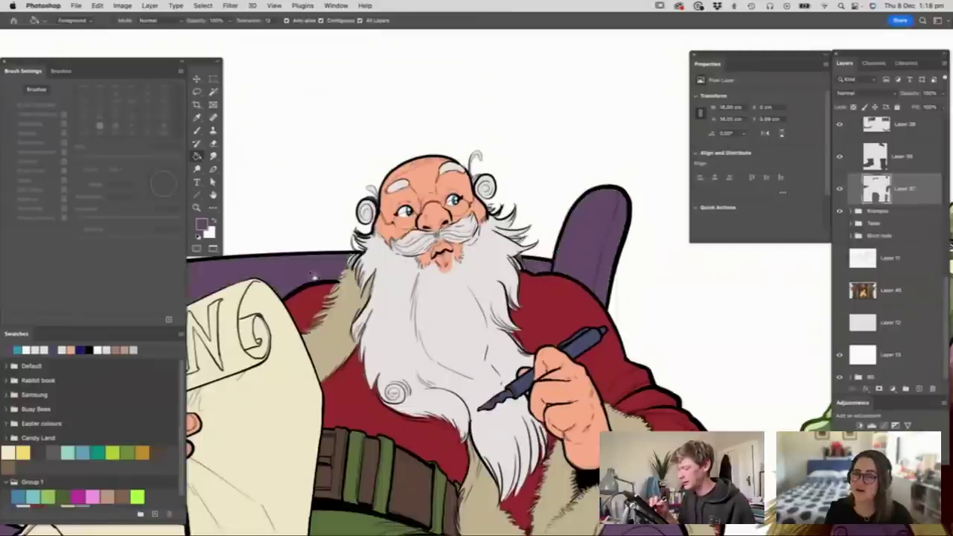
{"action": "key", "text": "z"}
{"action": "left_click_drag", "start_coordinate": [634, 228], "coordinate": [588, 229]}
{"action": "left_click_drag", "start_coordinate": [446, 241], "coordinate": [480, 257]}
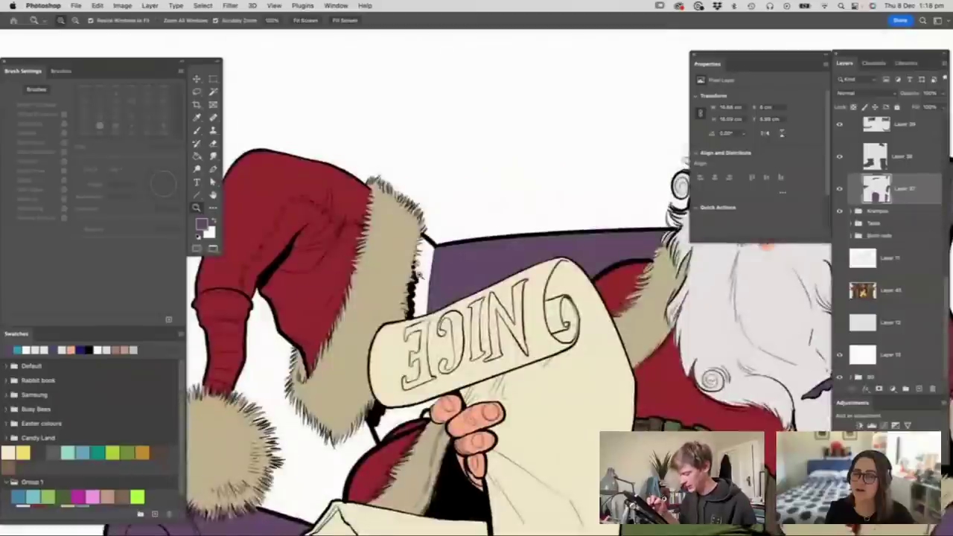
{"action": "key", "text": "g"}
{"action": "left_click", "coordinate": [426, 297]}
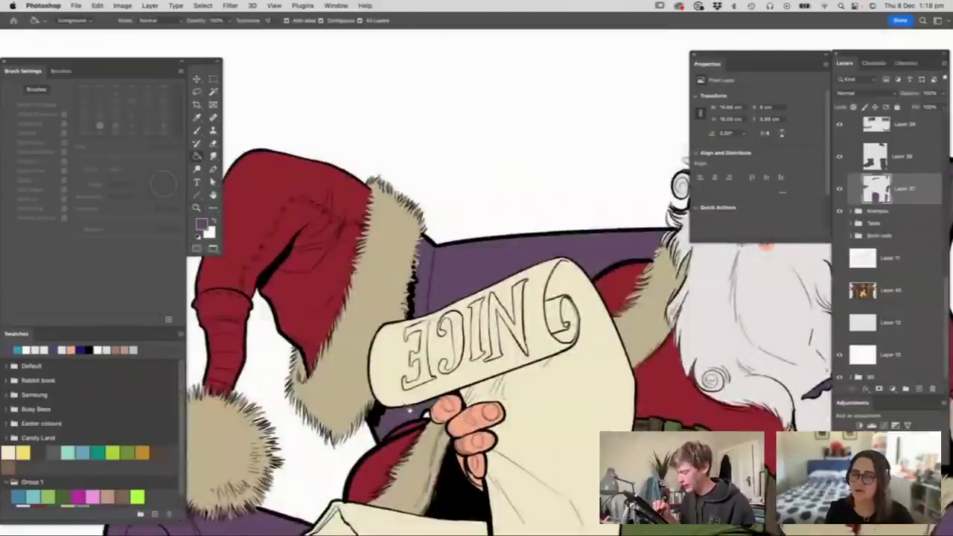
- Touch up the purple along the armchair's wing and backrest edges with the brush
{"action": "key", "text": "z"}
{"action": "left_click", "coordinate": [426, 235]}
{"action": "key", "text": "b"}
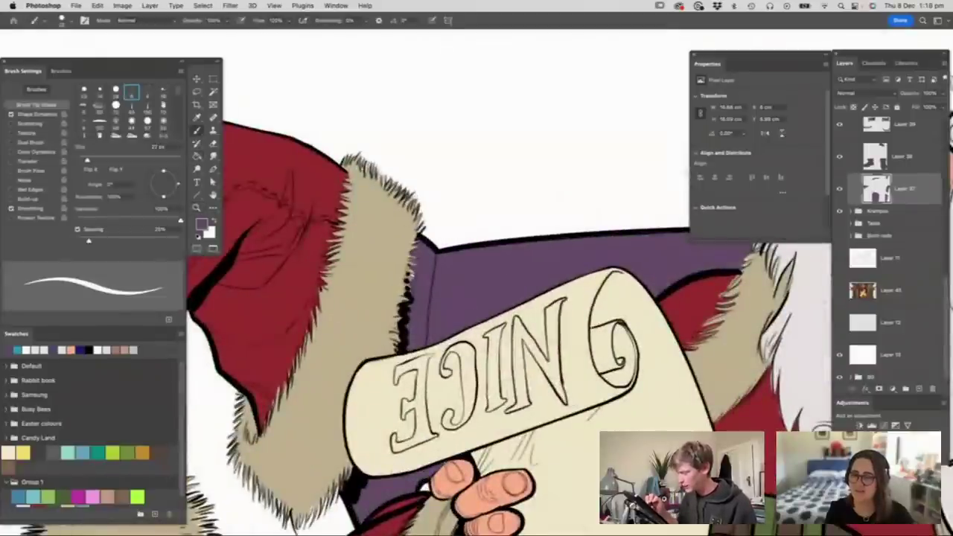
{"action": "key", "text": "z"}
{"action": "left_click_drag", "start_coordinate": [427, 271], "coordinate": [387, 273]}
{"action": "left_click_drag", "start_coordinate": [588, 266], "coordinate": [634, 281]}
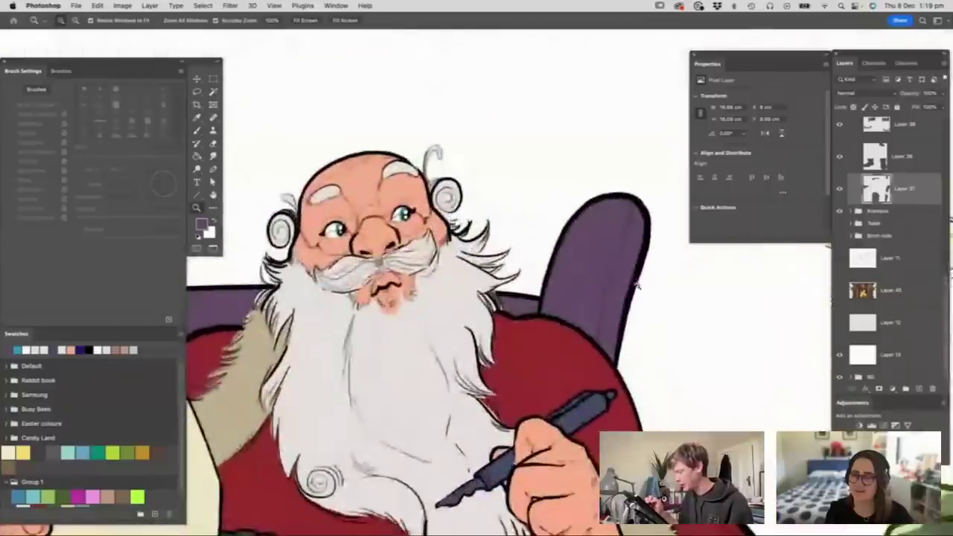
{"action": "key", "text": "b"}
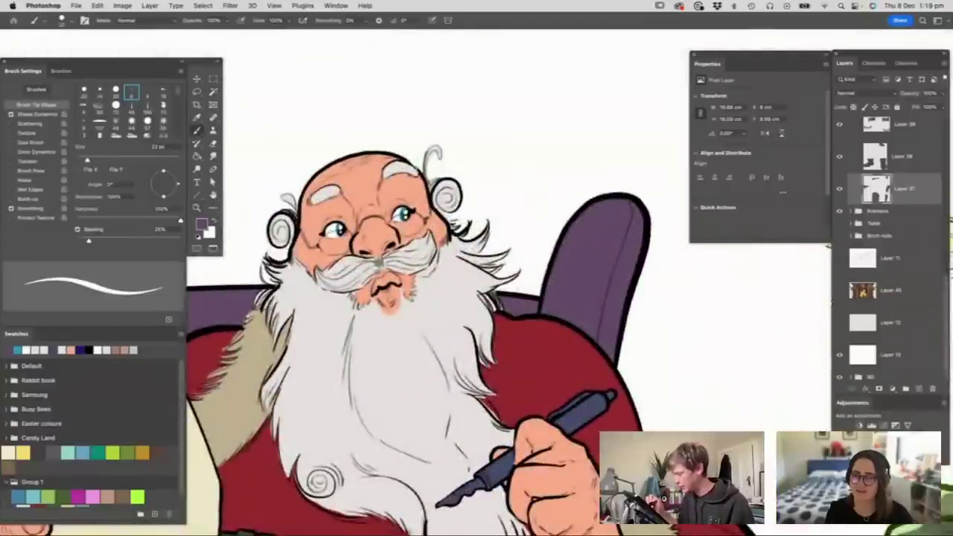
{"action": "key", "text": "z"}
{"action": "mouse_move", "coordinate": [585, 281]}
{"action": "left_mouse_down"}
{"action": "mouse_move", "coordinate": [525, 283]}
{"action": "mouse_move", "coordinate": [539, 302]}
{"action": "left_mouse_up"}
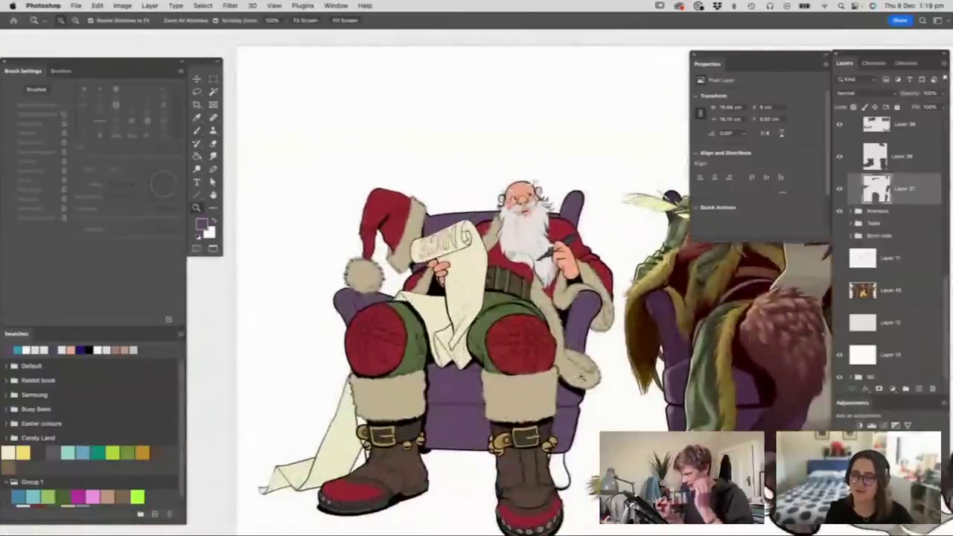
- Add a layer above Layer 42 and set the foreground colour to a darker tan based on the scroll's cream
{"action": "scroll", "coordinate": [878, 238], "scroll_direction": "up", "scroll_amount": 5}
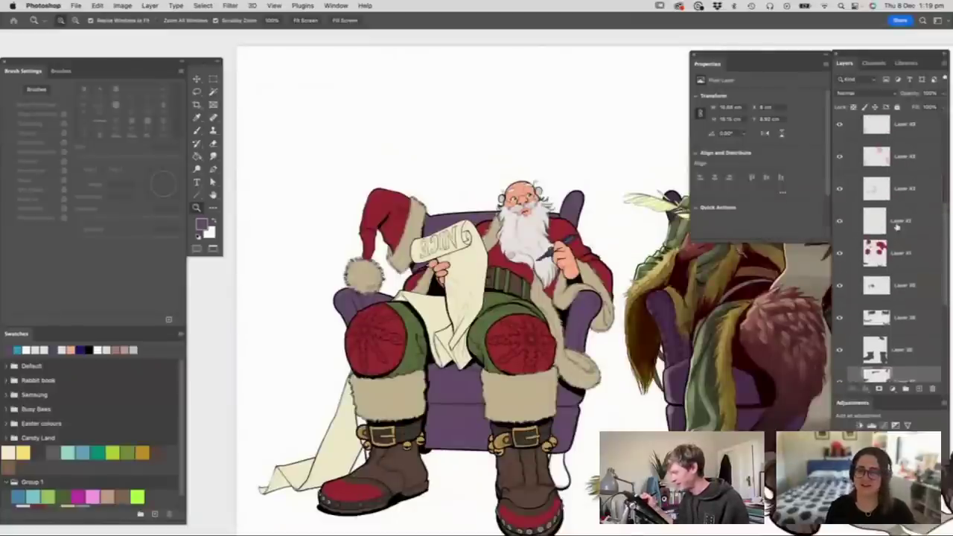
{"action": "left_click", "coordinate": [854, 225]}
{"action": "left_click", "coordinate": [918, 388]}
{"action": "left_click_drag", "start_coordinate": [451, 237], "coordinate": [539, 245]}
{"action": "key", "text": "n"}
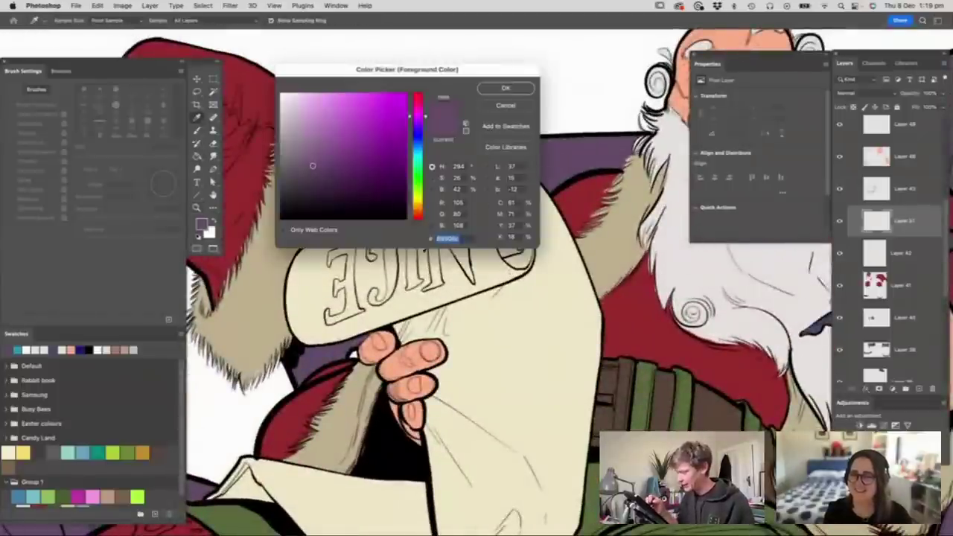
{"action": "left_click", "coordinate": [461, 257]}
{"action": "left_click", "coordinate": [325, 123]}
{"action": "key", "text": "Return"}
{"action": "key", "text": "g"}
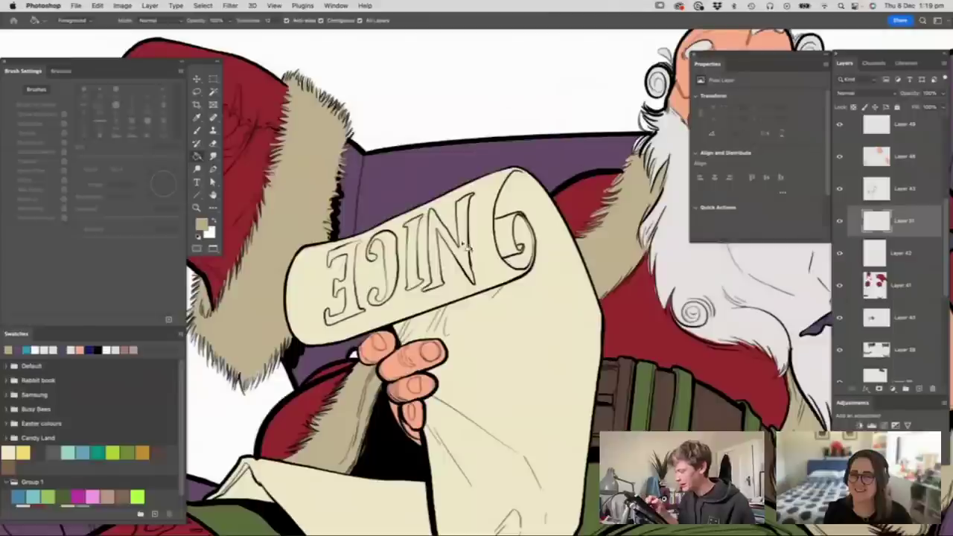
- Fill the letters of NICE on Santa's scroll with the darker tan
{"action": "left_click", "coordinate": [457, 279]}
{"action": "left_click", "coordinate": [420, 259]}
{"action": "left_click", "coordinate": [388, 272]}
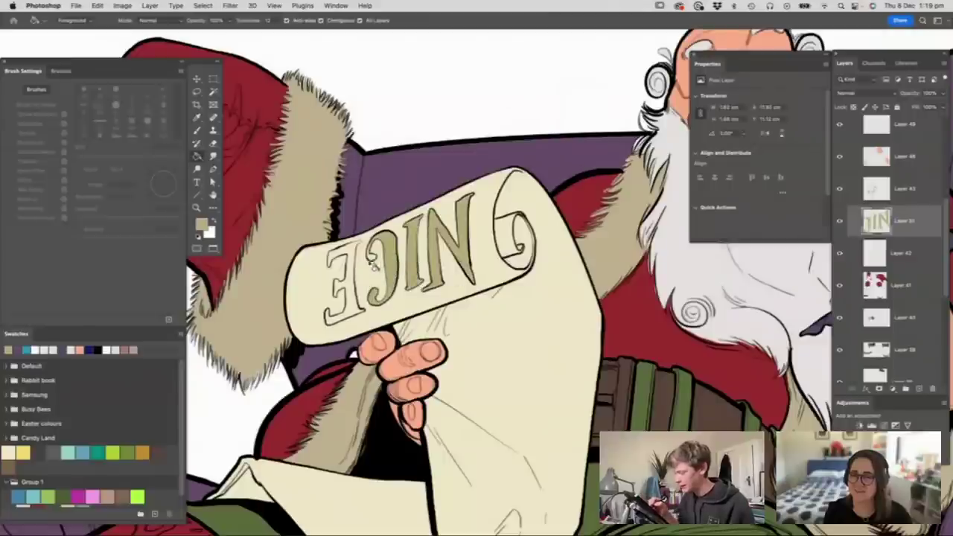
{"action": "left_click", "coordinate": [355, 279]}
- Compare the flat-coloured Santa and his scroll lettering with the painted Krampus and his scroll
{"action": "key", "text": "z"}
{"action": "left_click_drag", "start_coordinate": [509, 213], "coordinate": [443, 230]}
{"action": "left_click_drag", "start_coordinate": [552, 323], "coordinate": [514, 290]}
{"action": "scroll", "coordinate": [512, 269], "scroll_direction": "up", "scroll_amount": 1}
{"action": "scroll", "coordinate": [744, 349], "scroll_direction": "down", "scroll_amount": 3}
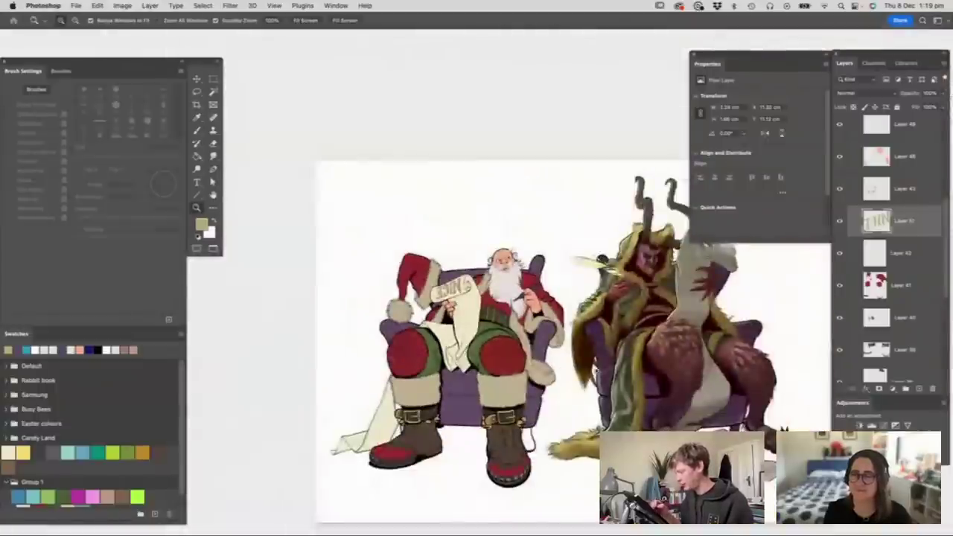
{"action": "scroll", "coordinate": [746, 382], "scroll_direction": "up", "scroll_amount": 3}
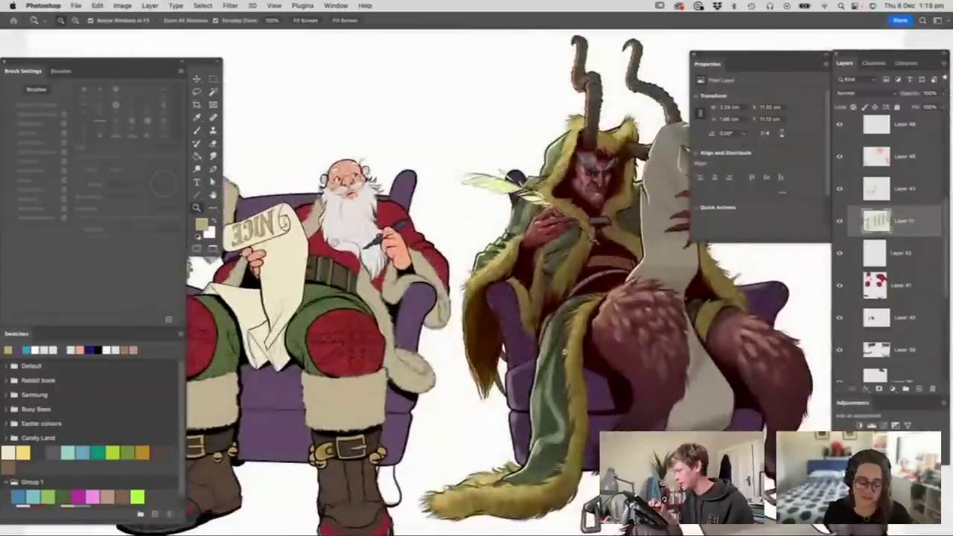
{"action": "left_click_drag", "start_coordinate": [565, 353], "coordinate": [519, 344]}
{"action": "left_click_drag", "start_coordinate": [645, 231], "coordinate": [713, 291]}
{"action": "scroll", "coordinate": [665, 293], "scroll_direction": "down", "scroll_amount": 5}
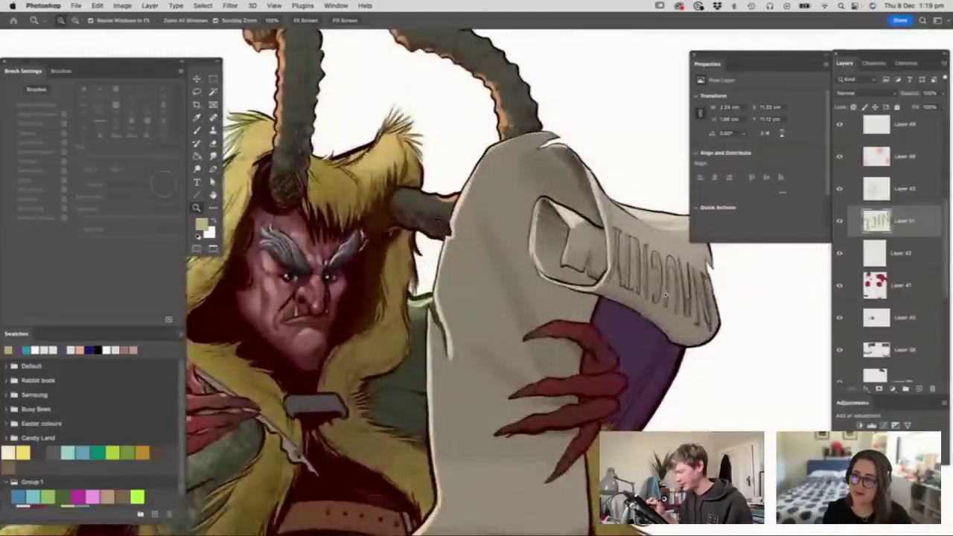
{"action": "scroll", "coordinate": [605, 341], "scroll_direction": "up", "scroll_amount": 1}
{"action": "scroll", "coordinate": [606, 342], "scroll_direction": "down", "scroll_amount": 3}
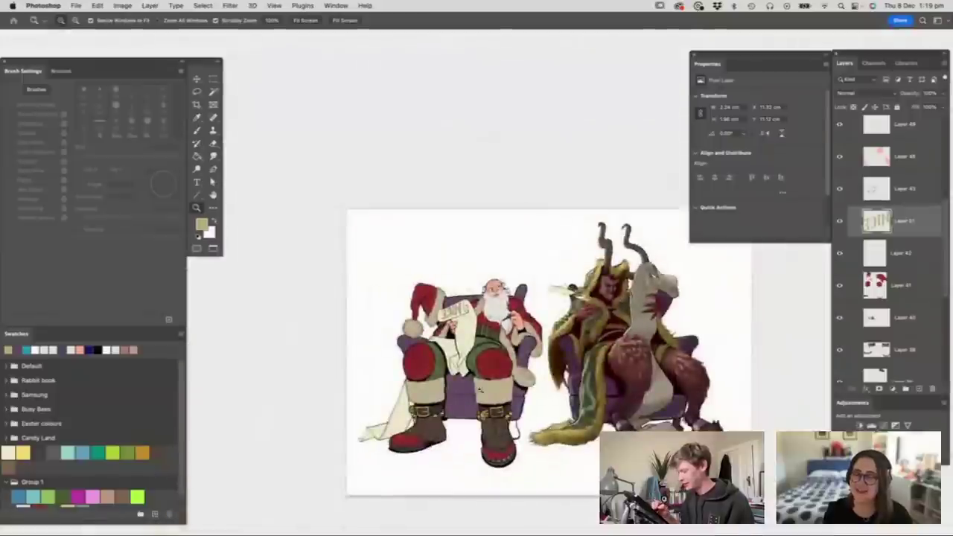
{"action": "scroll", "coordinate": [503, 400], "scroll_direction": "up", "scroll_amount": 2}
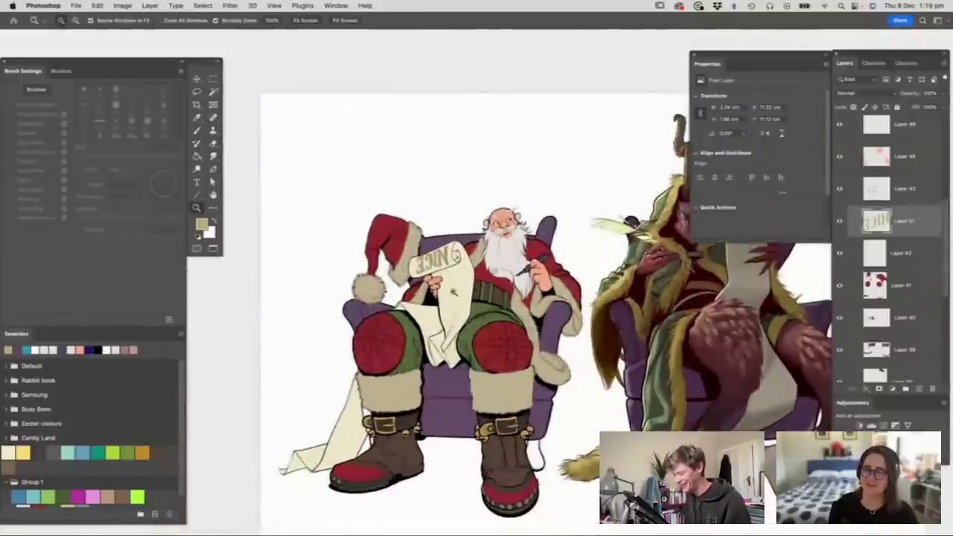
{"action": "scroll", "coordinate": [444, 285], "scroll_direction": "down", "scroll_amount": 2}
{"action": "scroll", "coordinate": [437, 292], "scroll_direction": "up", "scroll_amount": 1}
{"action": "scroll", "coordinate": [423, 335], "scroll_direction": "up", "scroll_amount": 2}
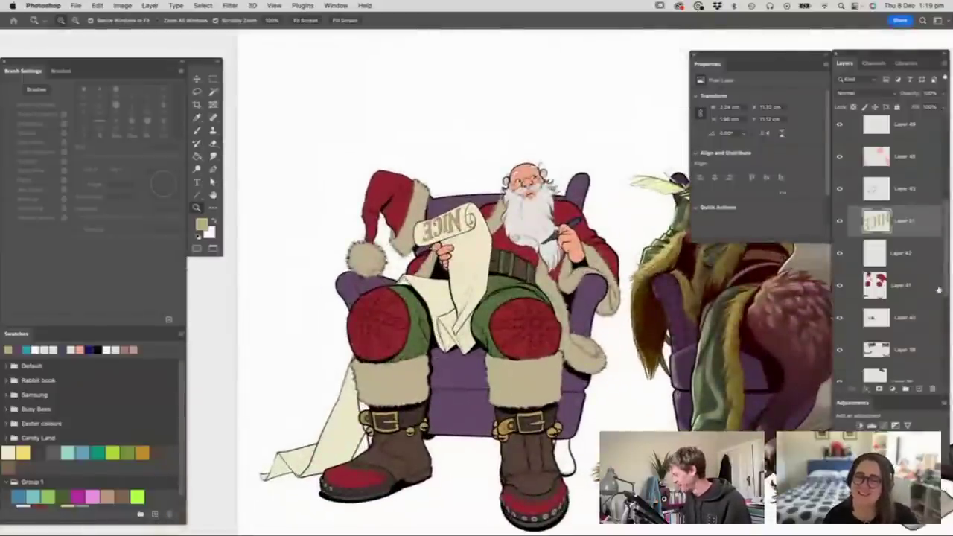
- Hide the white backdrop layer directly above the background group and review the whole illustration
{"action": "scroll", "coordinate": [944, 265], "scroll_direction": "down", "scroll_amount": 5}
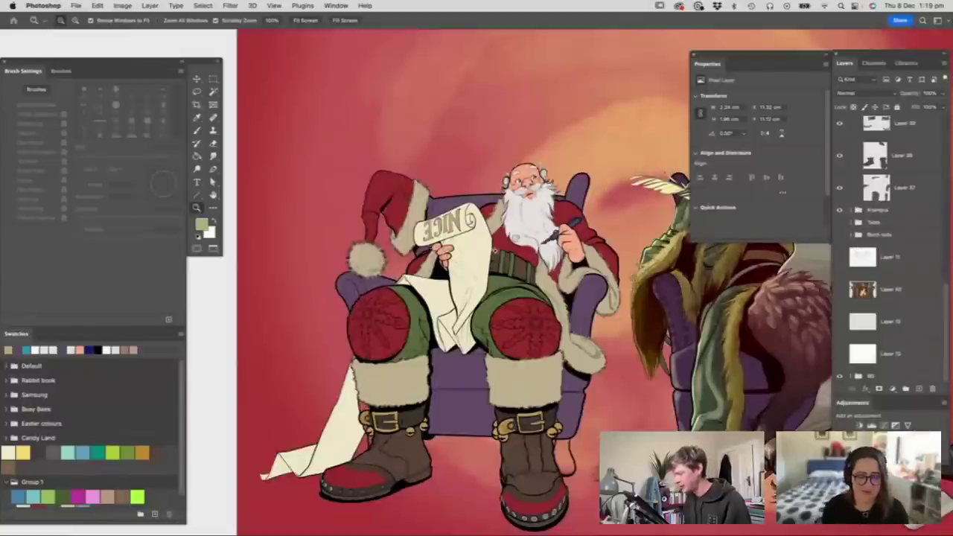
{"action": "scroll", "coordinate": [494, 253], "scroll_direction": "down", "scroll_amount": 2}
{"action": "scroll", "coordinate": [466, 264], "scroll_direction": "up", "scroll_amount": 2}
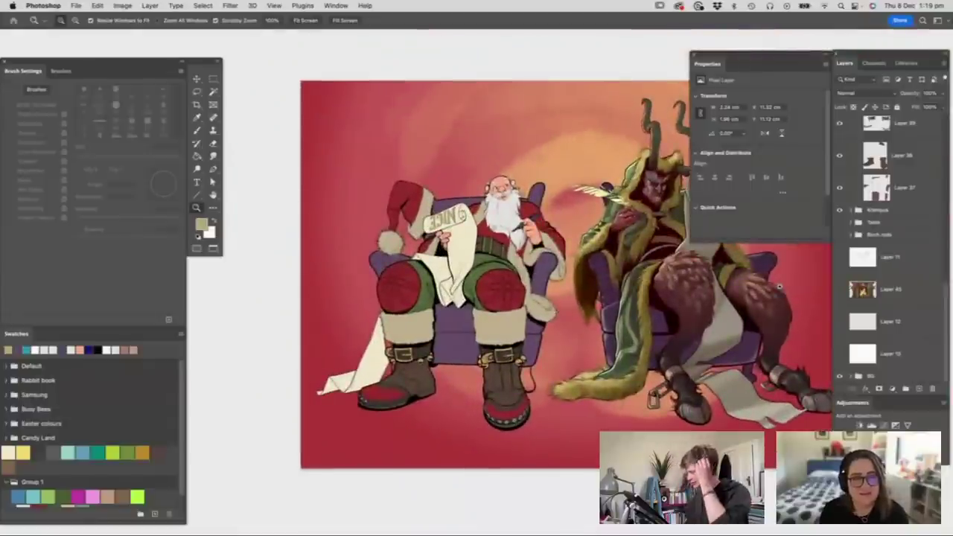
- Select the armchair's colour layer again, sample its purple and change the foreground colour to a muted grey
{"action": "left_click", "coordinate": [874, 195]}
{"action": "scroll", "coordinate": [504, 376], "scroll_direction": "up", "scroll_amount": 5}
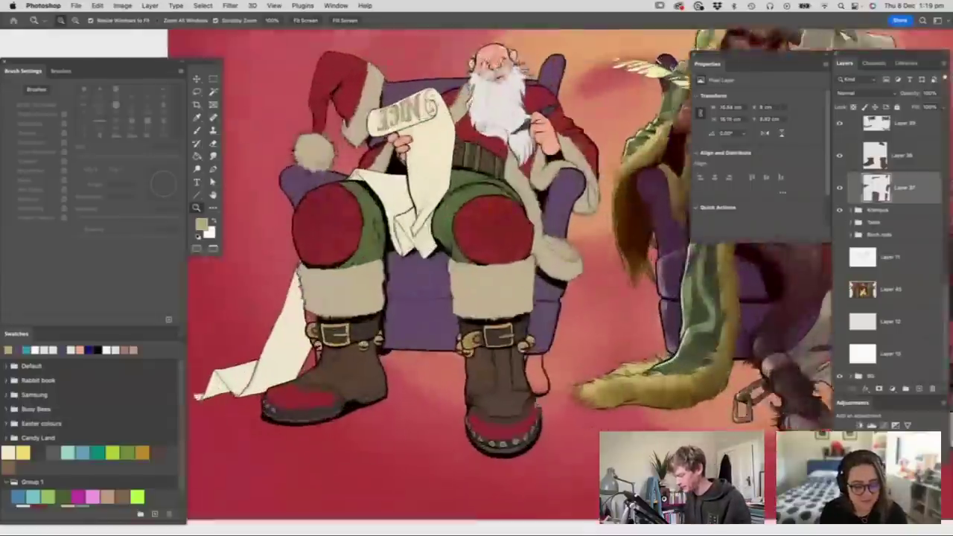
{"action": "key", "text": "b"}
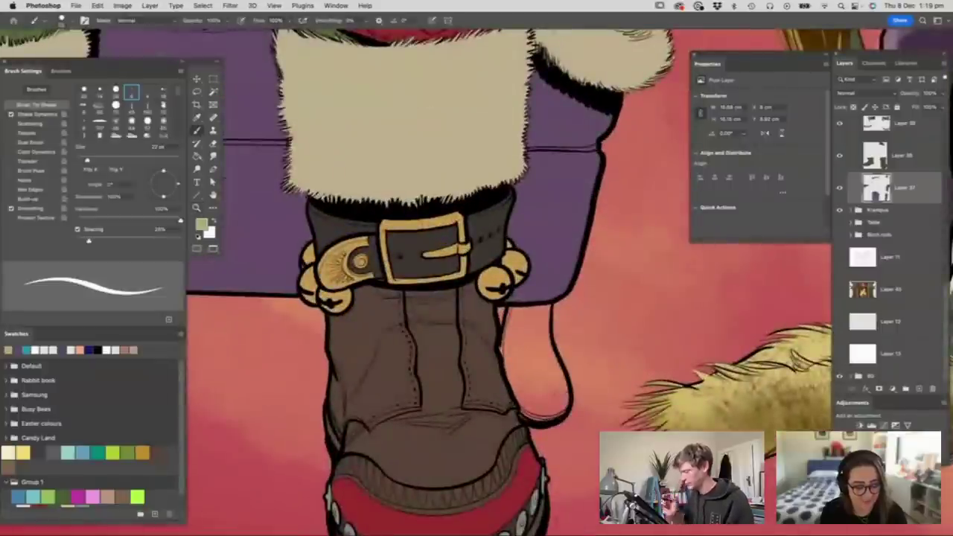
{"action": "left_click", "coordinate": [549, 248], "text": "alt"}
{"action": "key", "text": "n"}
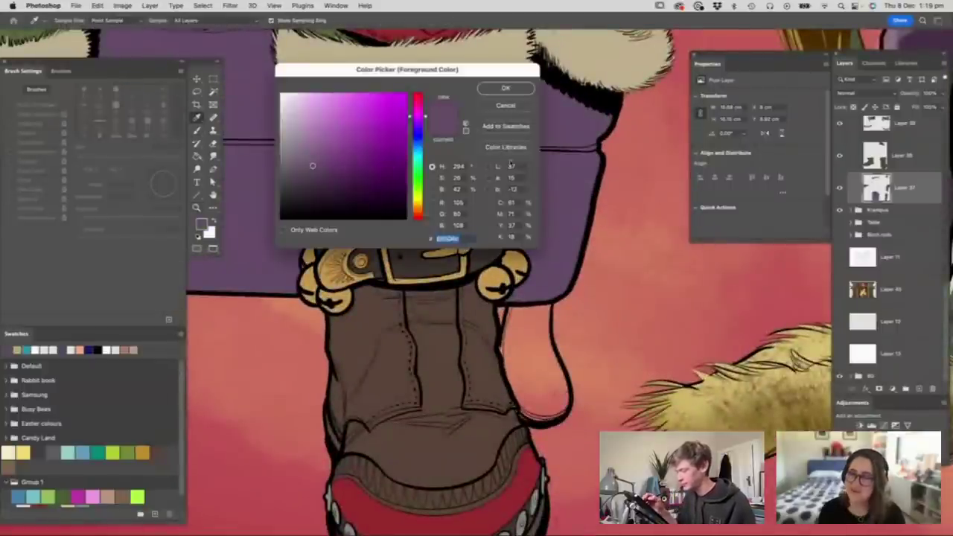
{"action": "key", "text": "Return"}
{"action": "key", "text": "b"}
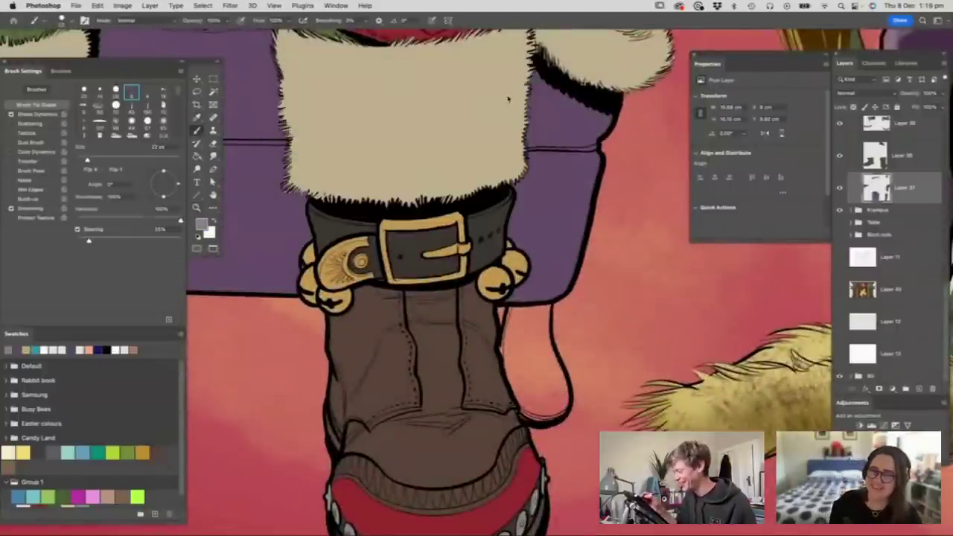
- Enlarge the brush to 43 px and paint the chair leg beside Santa's forward boot grey
{"action": "right_click", "coordinate": [550, 250]}
{"action": "left_click_drag", "start_coordinate": [586, 261], "coordinate": [597, 261]}
{"action": "left_click_drag", "start_coordinate": [511, 317], "coordinate": [511, 355]}
{"action": "mouse_move", "coordinate": [540, 314]}
{"action": "left_mouse_down"}
{"action": "mouse_move", "coordinate": [532, 378]}
{"action": "mouse_move", "coordinate": [520, 342]}
{"action": "mouse_move", "coordinate": [517, 378]}
{"action": "left_mouse_up"}
{"action": "mouse_move", "coordinate": [543, 346]}
{"action": "left_mouse_down"}
{"action": "mouse_move", "coordinate": [556, 388]}
{"action": "mouse_move", "coordinate": [570, 393]}
{"action": "left_mouse_up"}
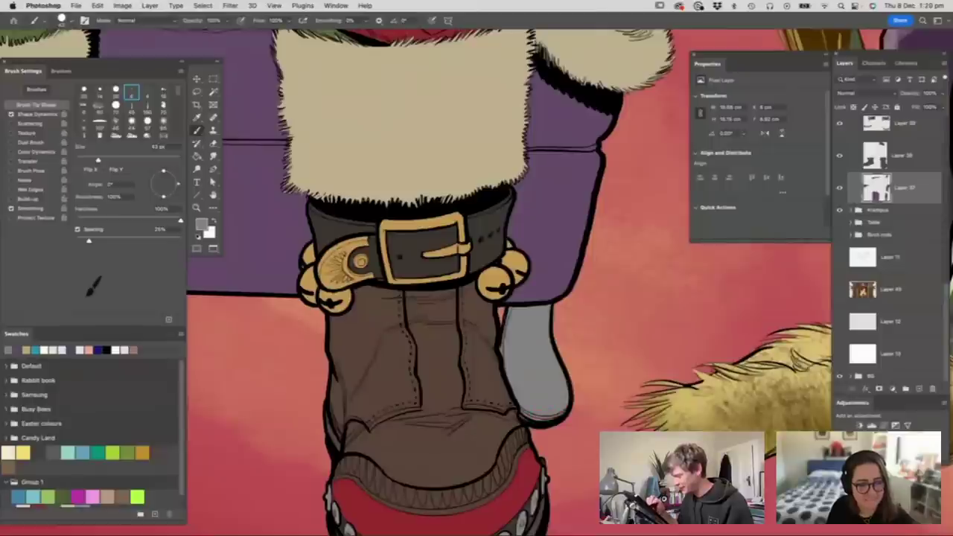
- Sample the armchair's purple and paint the small gap between the scroll and the other boot's fur cuff
{"action": "key", "text": "z"}
{"action": "left_click_drag", "start_coordinate": [552, 356], "coordinate": [501, 404]}
{"action": "left_click_drag", "start_coordinate": [489, 362], "coordinate": [441, 362]}
{"action": "left_click_drag", "start_coordinate": [489, 382], "coordinate": [480, 383]}
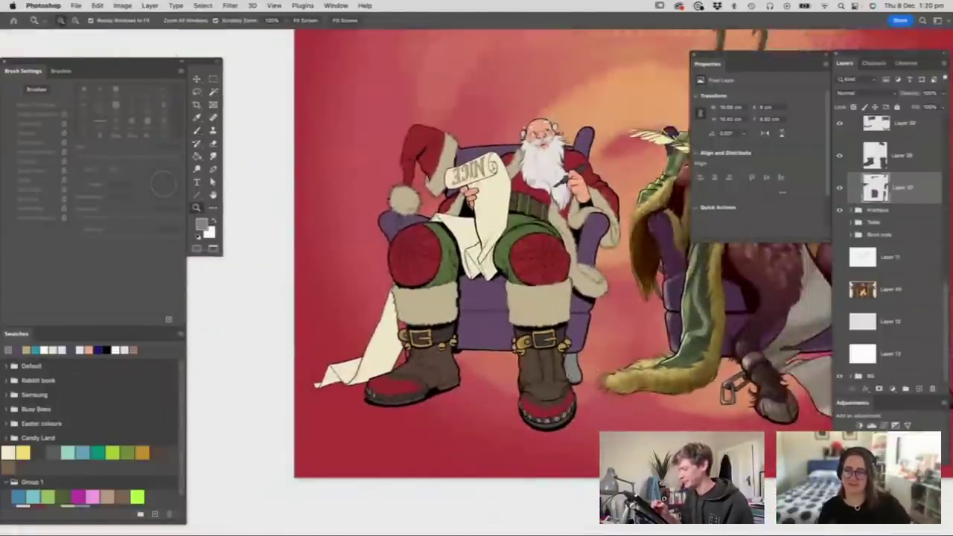
{"action": "left_click_drag", "start_coordinate": [415, 347], "coordinate": [444, 345]}
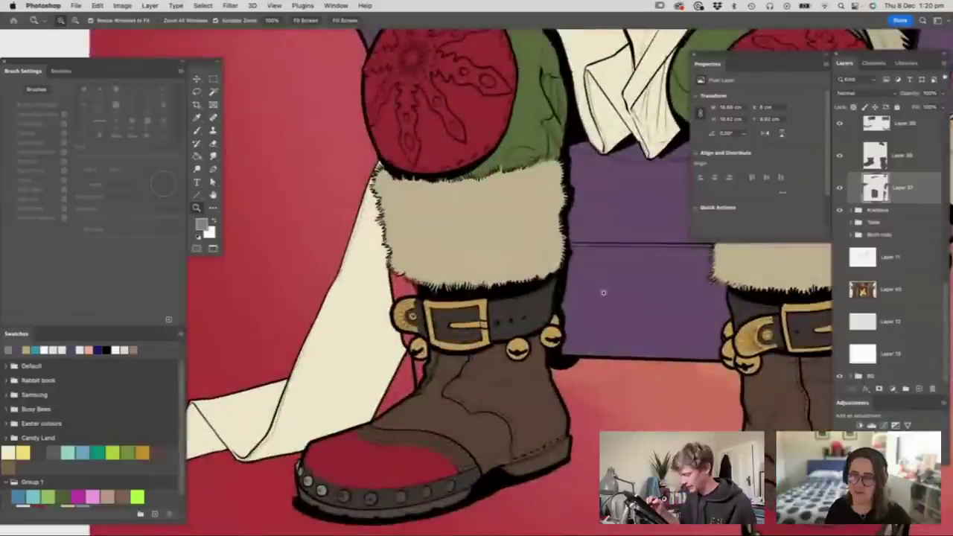
{"action": "key", "text": "b"}
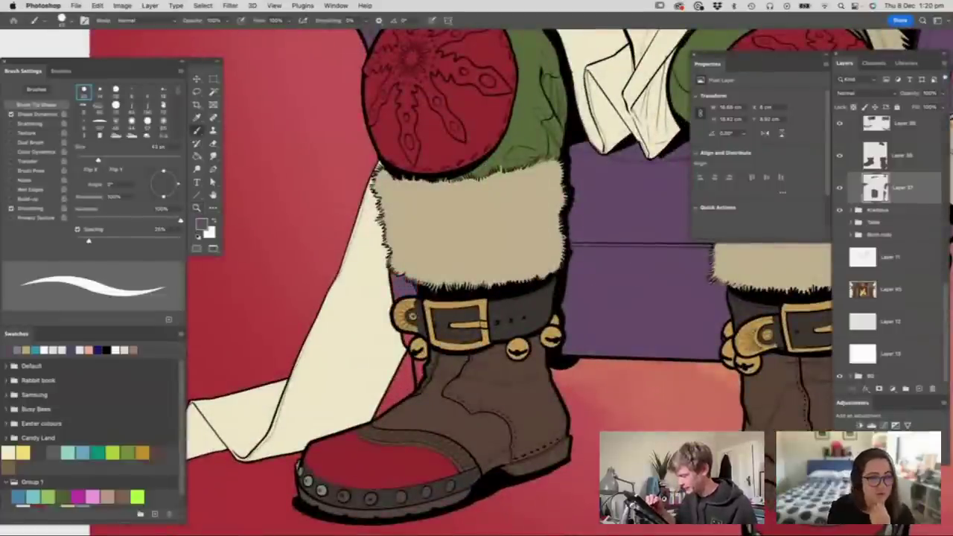
- Review Santa's finished flat colours across the whole illustration and close up around his face and scroll
{"action": "key", "text": "z"}
{"action": "scroll", "coordinate": [543, 297], "scroll_direction": "down", "scroll_amount": 4}
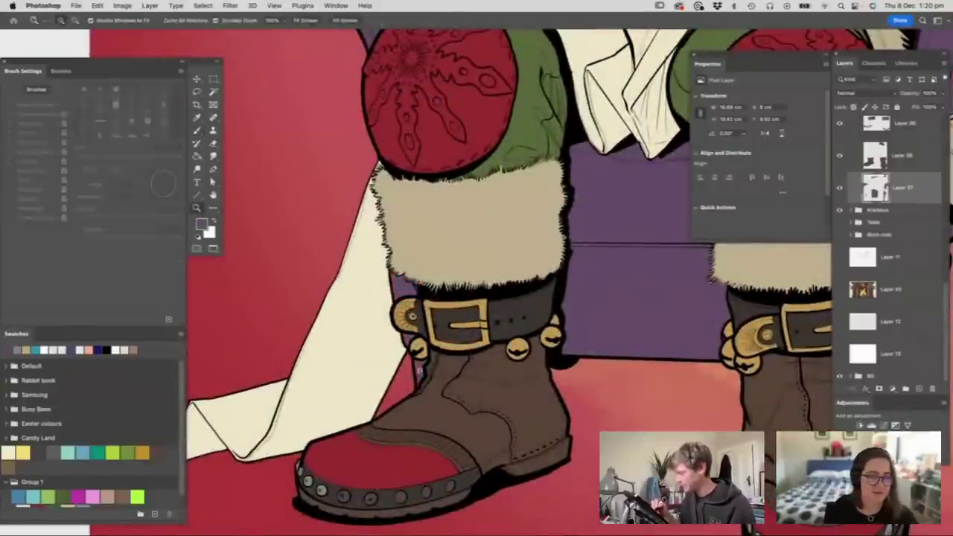
{"action": "scroll", "coordinate": [543, 296], "scroll_direction": "up", "scroll_amount": 1}
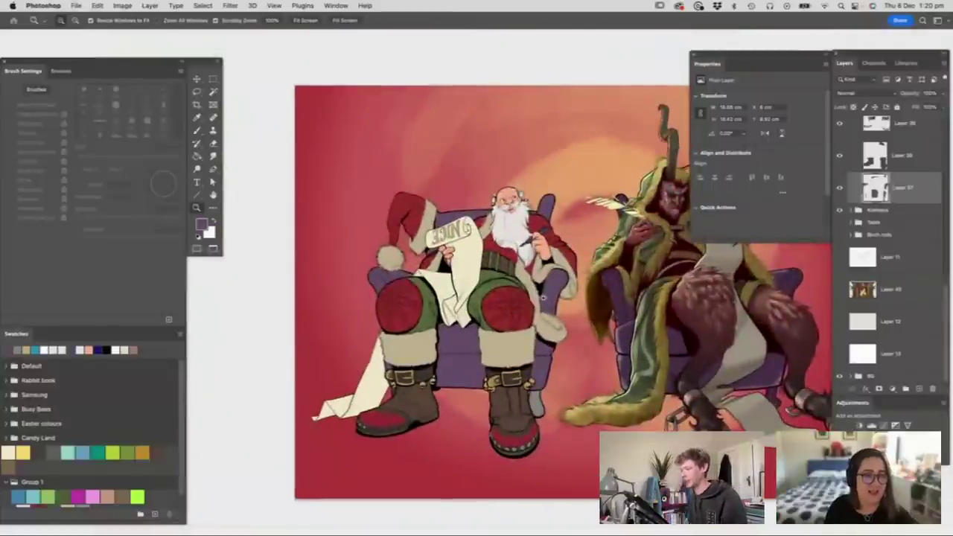
{"action": "scroll", "coordinate": [502, 213], "scroll_direction": "up", "scroll_amount": 2}
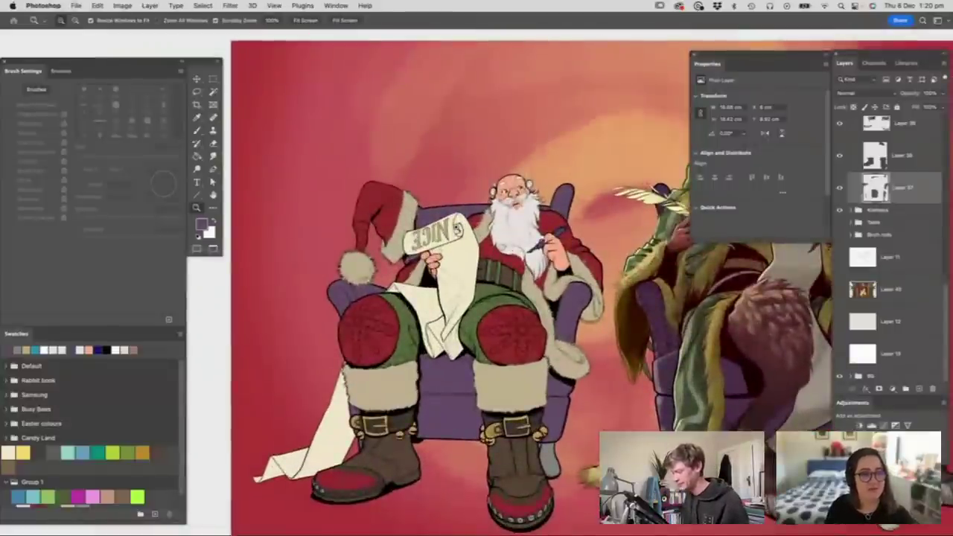
{"action": "scroll", "coordinate": [457, 227], "scroll_direction": "down", "scroll_amount": 3}
{"action": "scroll", "coordinate": [454, 239], "scroll_direction": "up", "scroll_amount": 4}
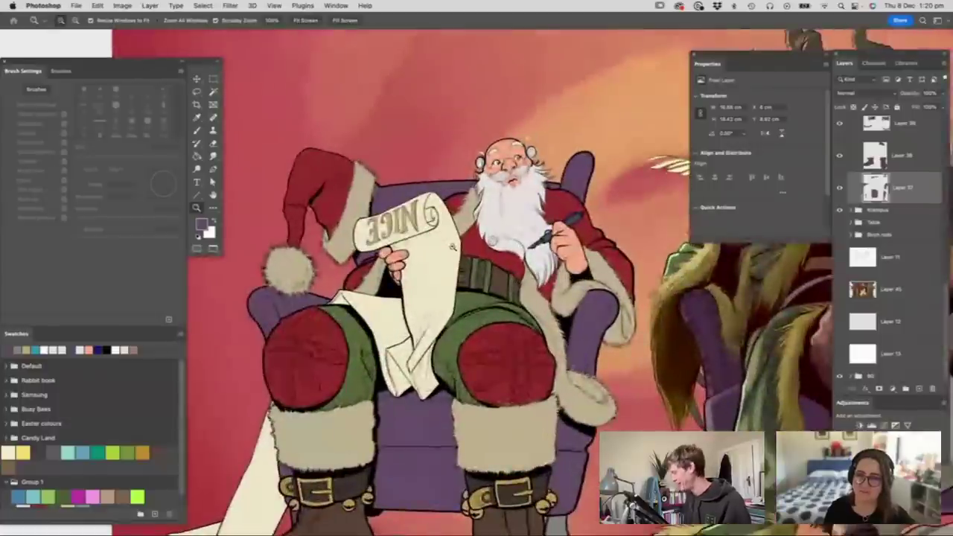
{"action": "scroll", "coordinate": [902, 307], "scroll_direction": "up", "scroll_amount": 6}
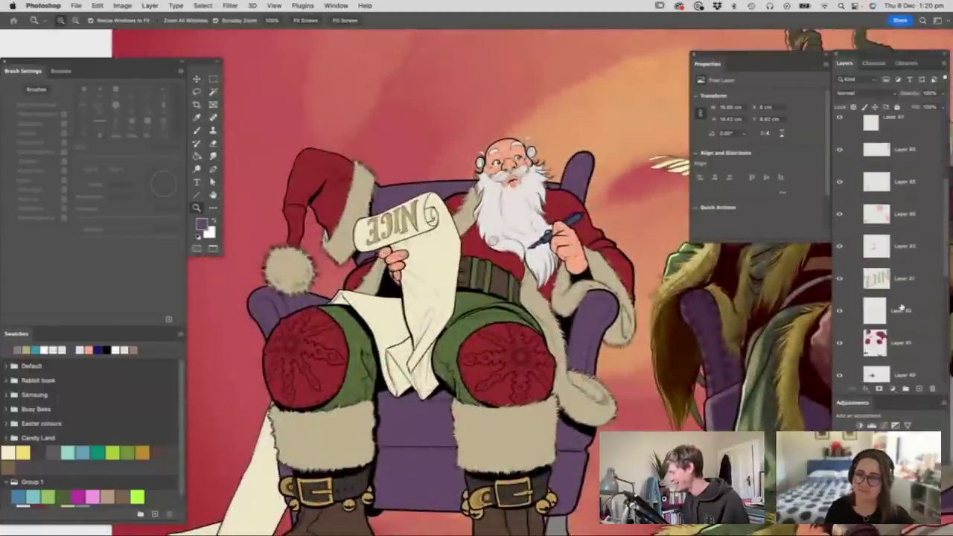
{"action": "scroll", "coordinate": [409, 224], "scroll_direction": "up", "scroll_amount": 3}
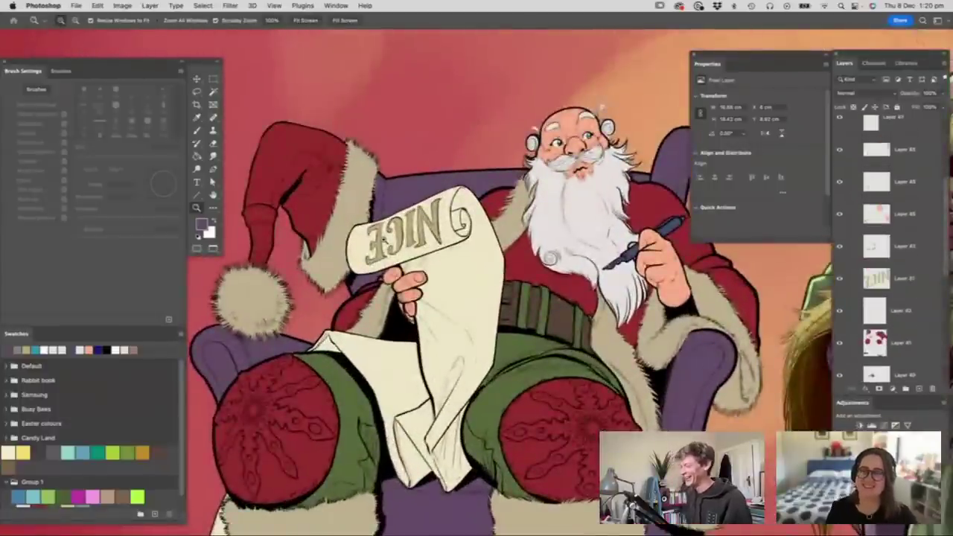
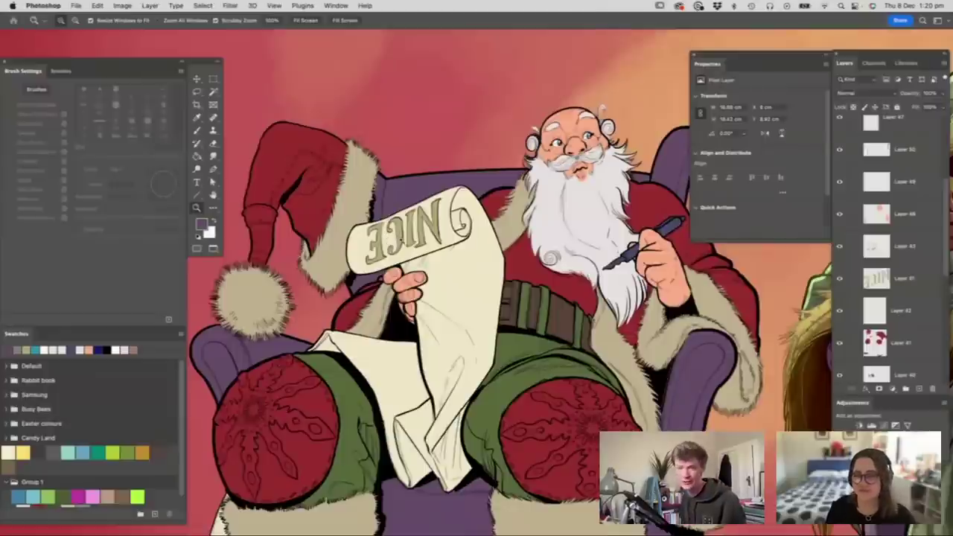
{"action": "left_click_drag", "start_coordinate": [593, 205], "coordinate": [575, 205]}
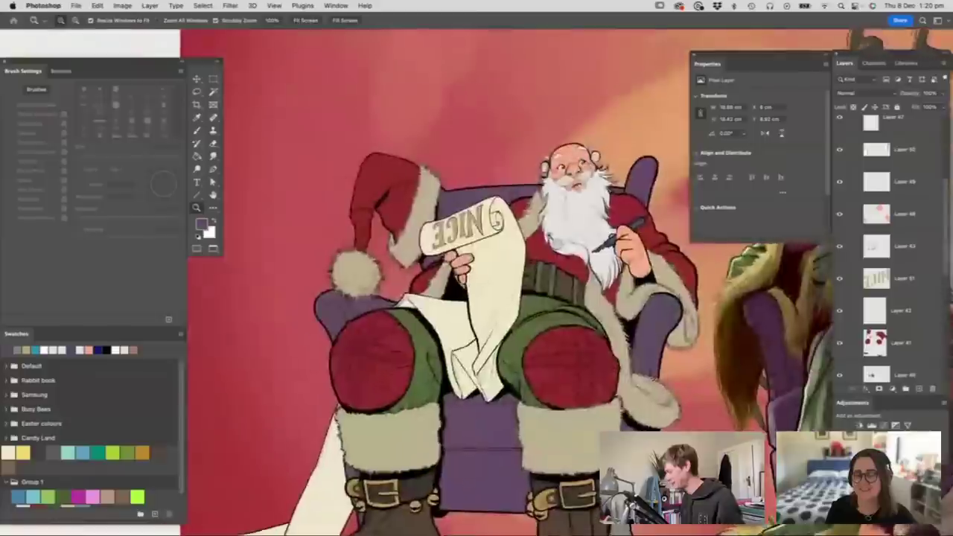
{"action": "left_click_drag", "start_coordinate": [628, 175], "coordinate": [699, 228]}
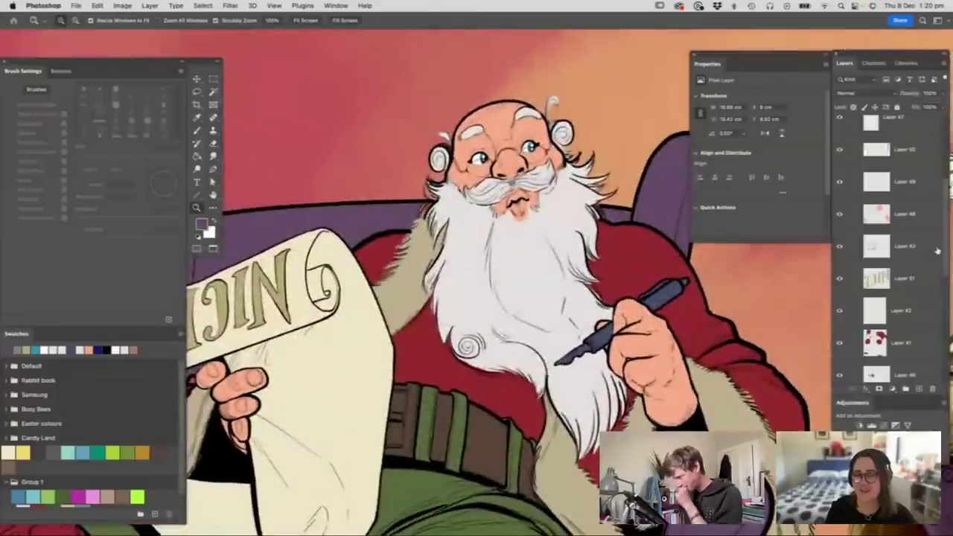
- Select Santa's inked line art layer above the colours group and compare Santa with Krampus across the composition
{"action": "scroll", "coordinate": [867, 232], "scroll_direction": "up", "scroll_amount": 4}
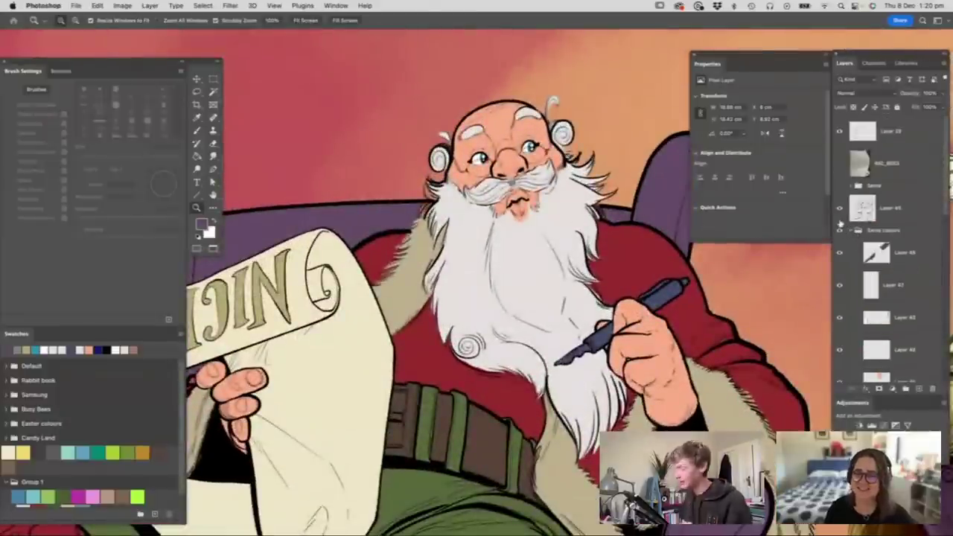
{"action": "left_click", "coordinate": [908, 214]}
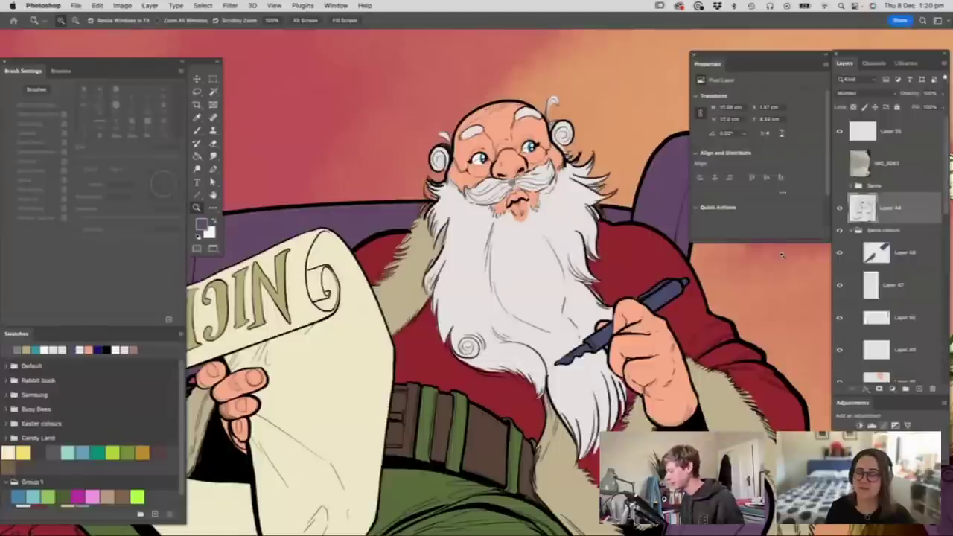
{"action": "left_click_drag", "start_coordinate": [583, 215], "coordinate": [546, 254]}
{"action": "left_click_drag", "start_coordinate": [571, 325], "coordinate": [542, 321]}
{"action": "left_click_drag", "start_coordinate": [638, 320], "coordinate": [625, 302]}
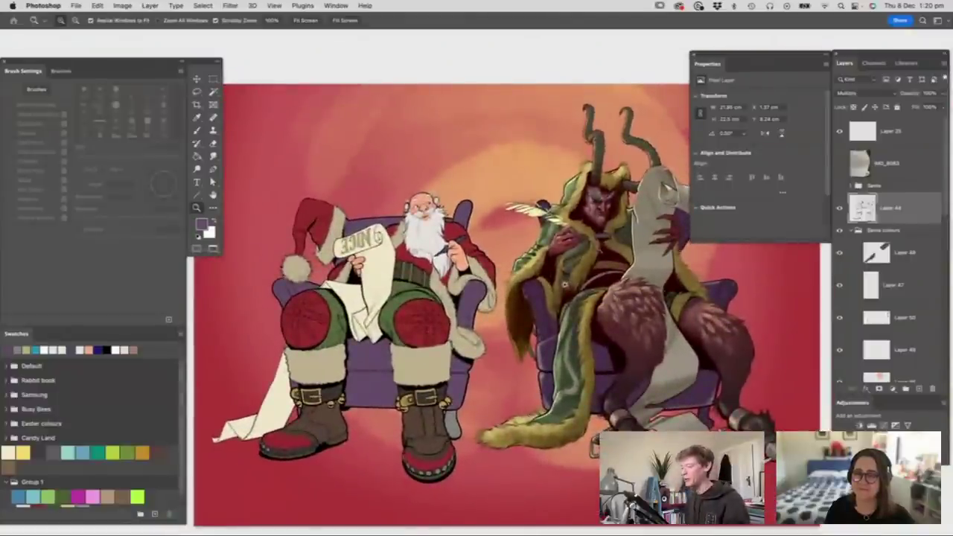
{"action": "scroll", "coordinate": [450, 285], "scroll_direction": "down", "scroll_amount": 4}
{"action": "scroll", "coordinate": [450, 285], "scroll_direction": "up", "scroll_amount": 5}
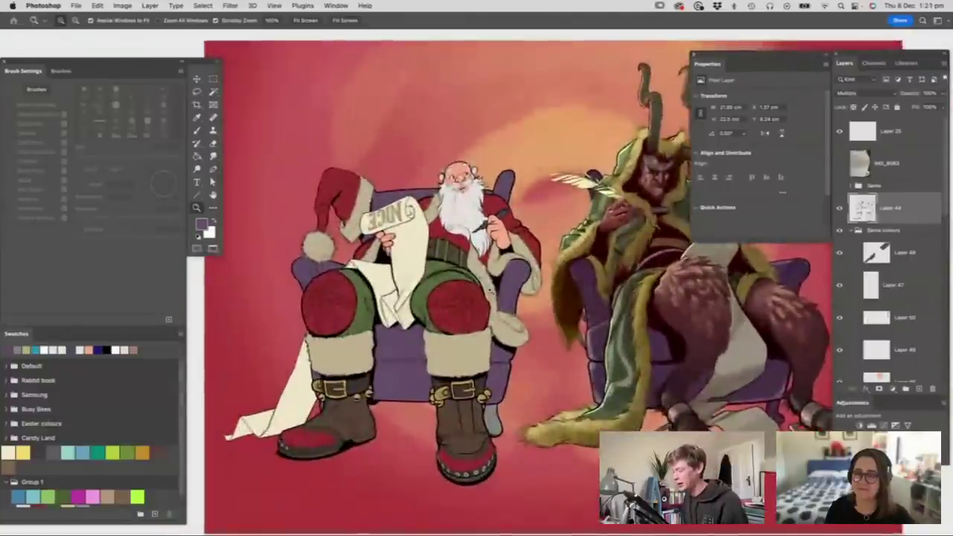
{"action": "scroll", "coordinate": [449, 285], "scroll_direction": "down", "scroll_amount": 2}
{"action": "scroll", "coordinate": [449, 285], "scroll_direction": "up", "scroll_amount": 3}
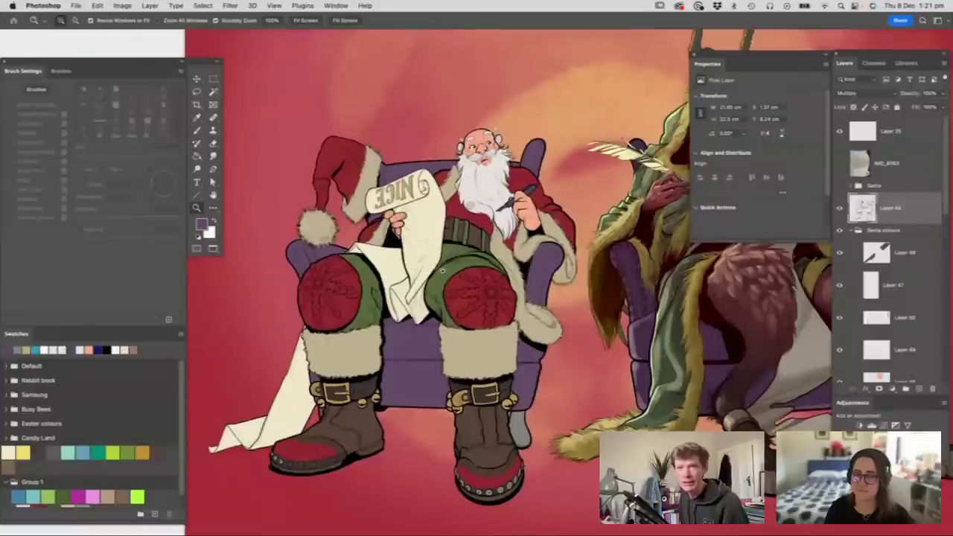
{"action": "mouse_move", "coordinate": [478, 256]}
{"action": "left_mouse_down"}
{"action": "mouse_move", "coordinate": [445, 260]}
{"action": "mouse_move", "coordinate": [475, 269]}
{"action": "left_mouse_up"}
{"action": "scroll", "coordinate": [475, 270], "scroll_direction": "down", "scroll_amount": 3}
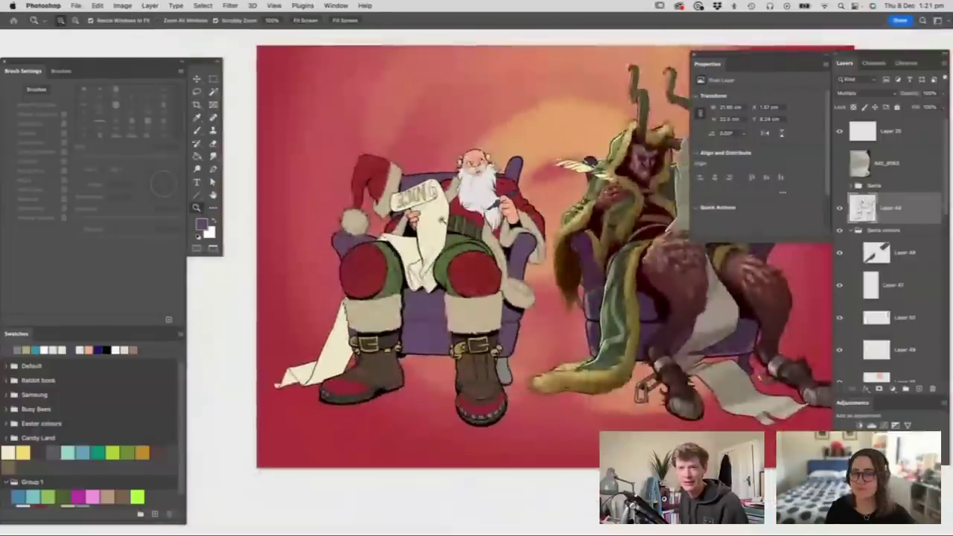
{"action": "scroll", "coordinate": [479, 300], "scroll_direction": "up", "scroll_amount": 3}
{"action": "scroll", "coordinate": [480, 243], "scroll_direction": "down", "scroll_amount": 1}
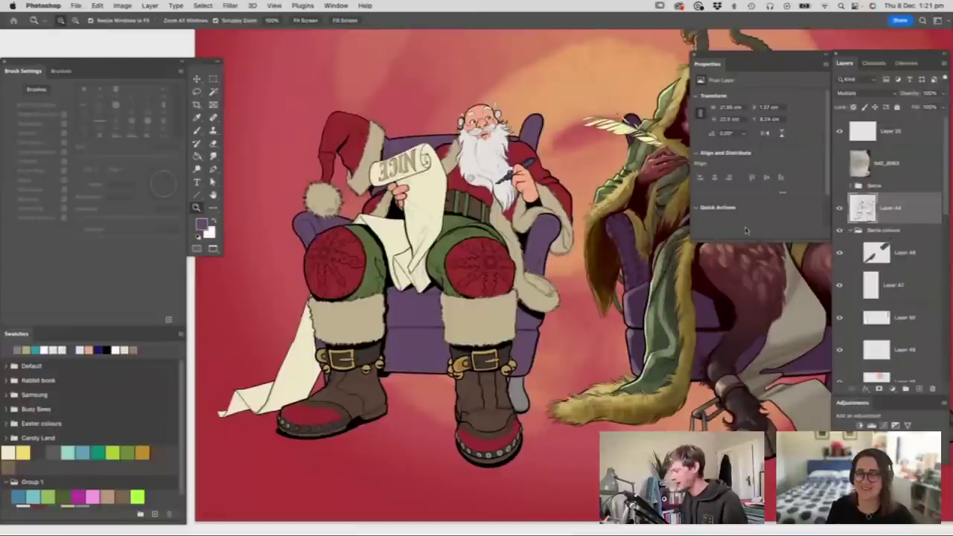
- Toggle the Santa colours group off and on to check its contents, and collapse the group
{"action": "left_click", "coordinate": [840, 231]}
{"action": "left_click", "coordinate": [839, 232]}
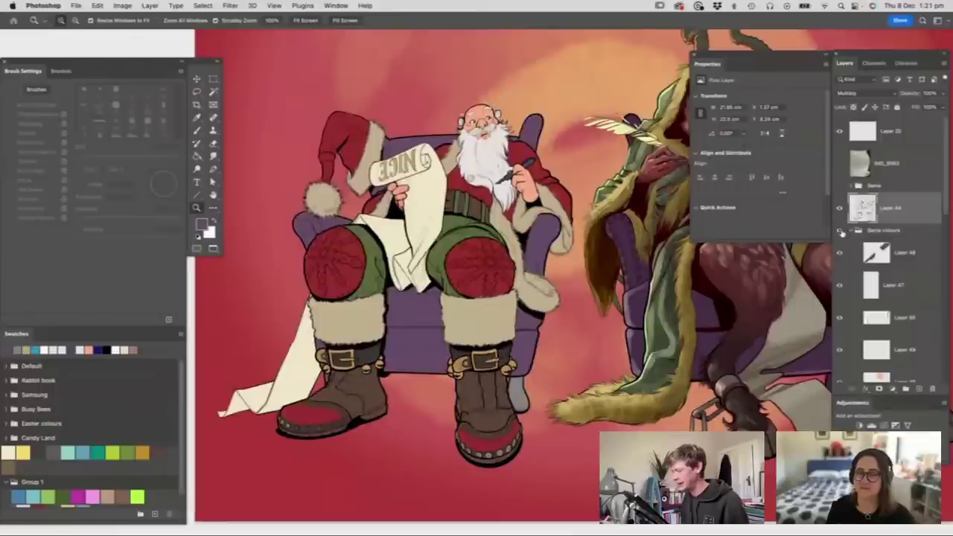
{"action": "left_click", "coordinate": [840, 231]}
{"action": "left_click", "coordinate": [839, 231]}
{"action": "left_click", "coordinate": [839, 232]}
{"action": "left_click", "coordinate": [840, 231]}
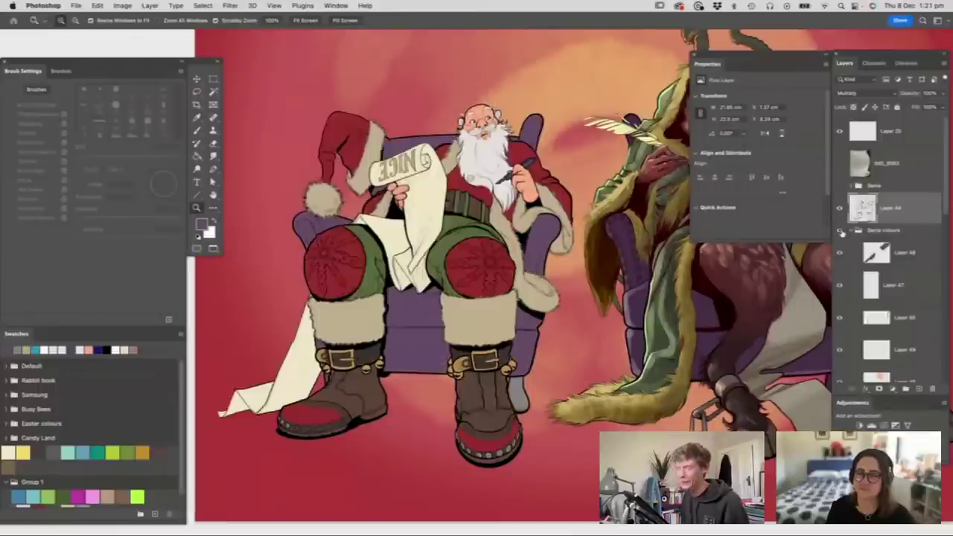
{"action": "left_click", "coordinate": [850, 232]}
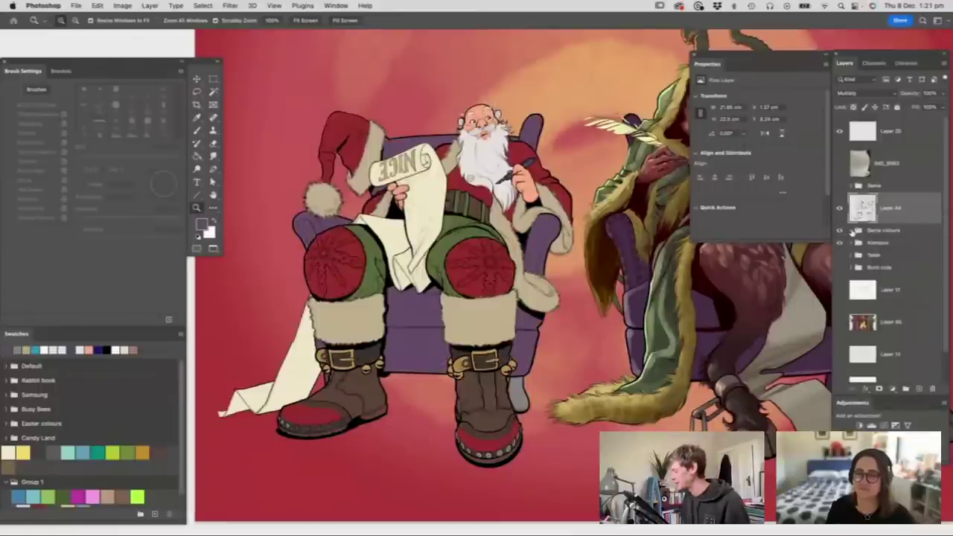
{"action": "left_click", "coordinate": [840, 231]}
{"action": "left_click", "coordinate": [840, 231]}
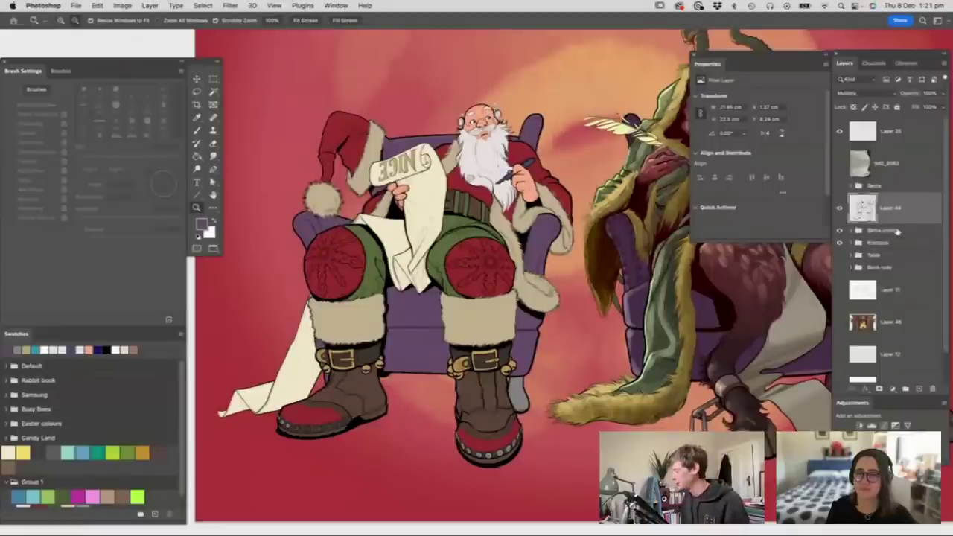
- Duplicate the Santa colours group and merge the copy into a single flattened layer
{"action": "left_click", "coordinate": [897, 230]}
{"action": "key", "text": "super+j"}
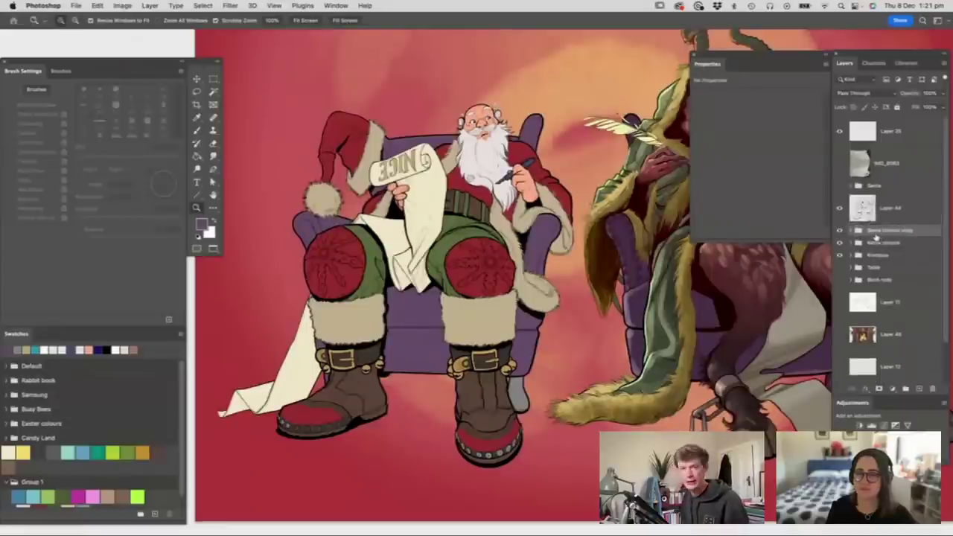
{"action": "key", "text": "super+e"}
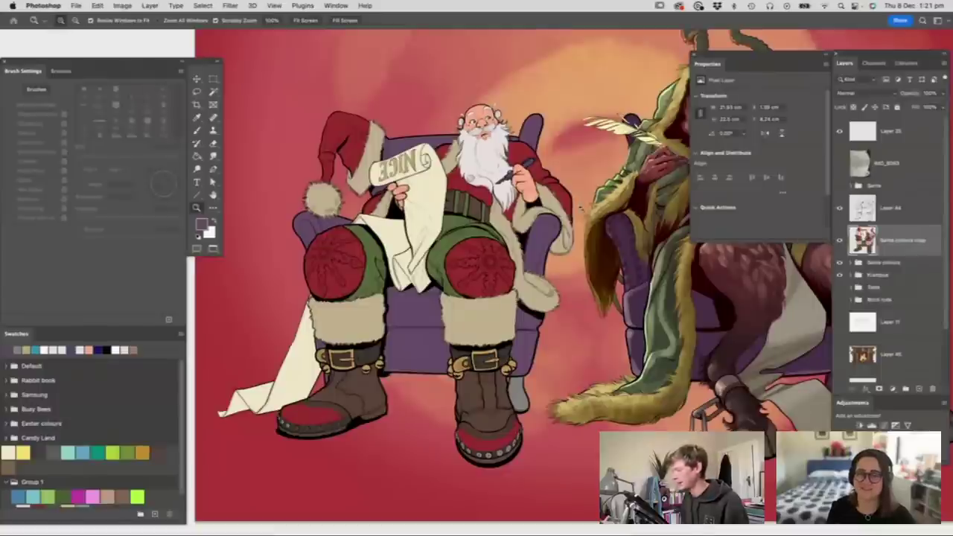
- Load the merged Santa layer's silhouette as a selection and check its outline with the colours hidden, restoring the merged layer's visibility
{"action": "left_click_drag", "start_coordinate": [460, 143], "coordinate": [467, 147]}
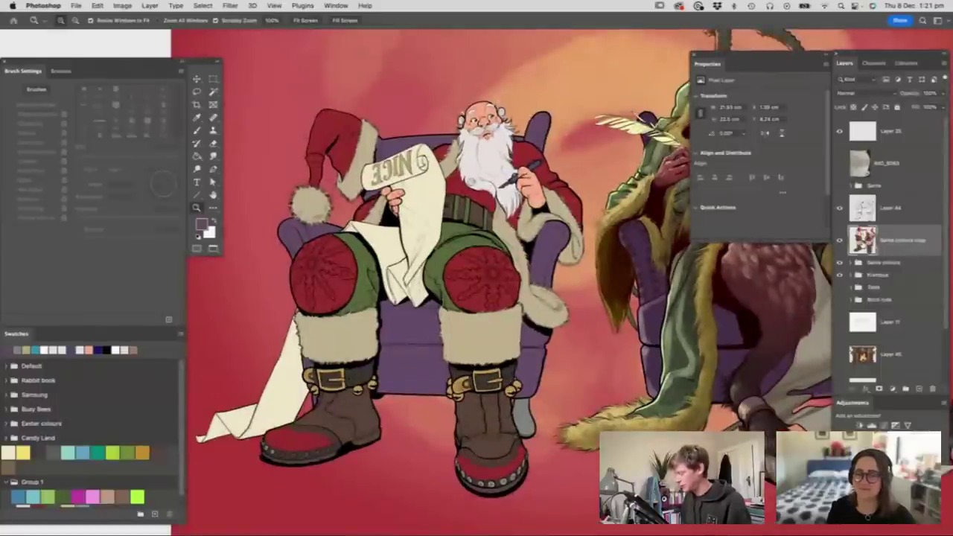
{"action": "left_click", "coordinate": [864, 239], "text": "super"}
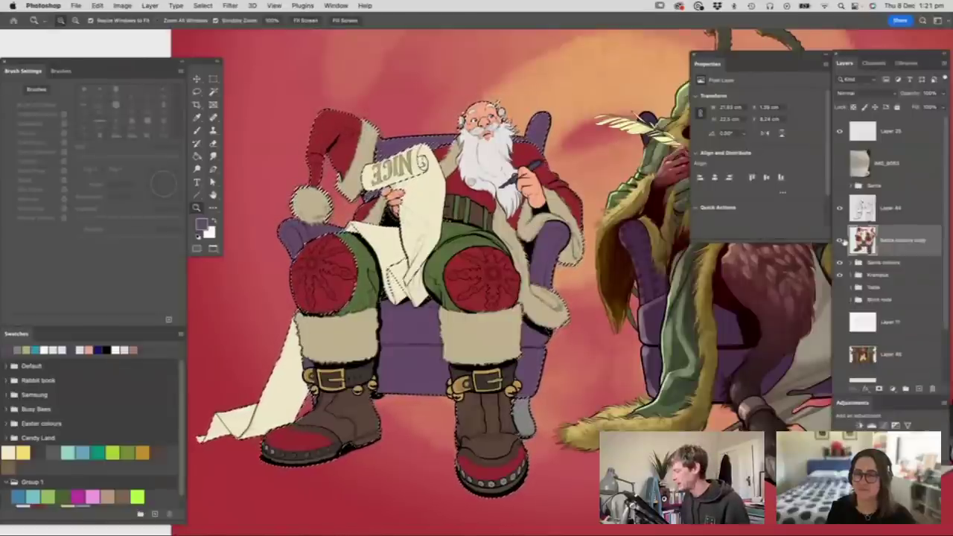
{"action": "left_click", "coordinate": [839, 240]}
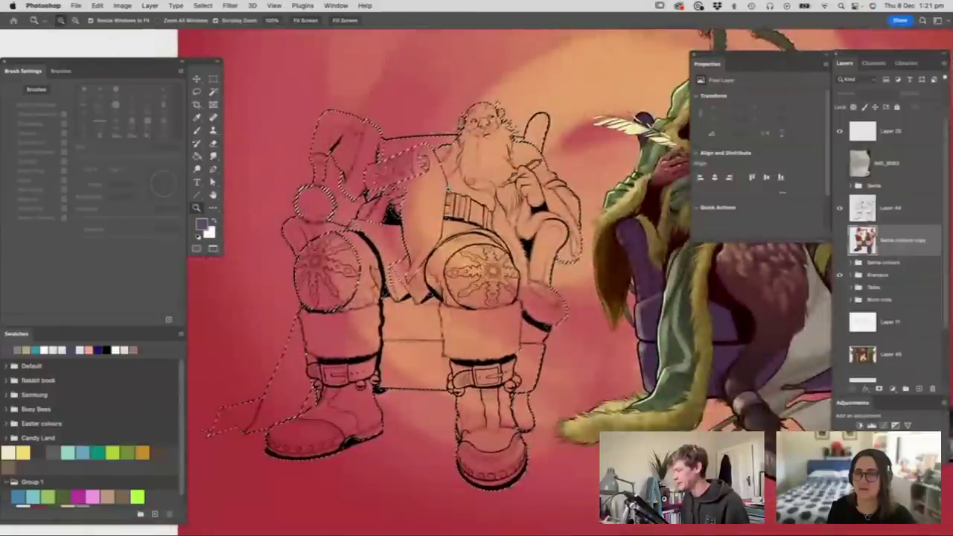
{"action": "left_click_drag", "start_coordinate": [385, 162], "coordinate": [413, 161]}
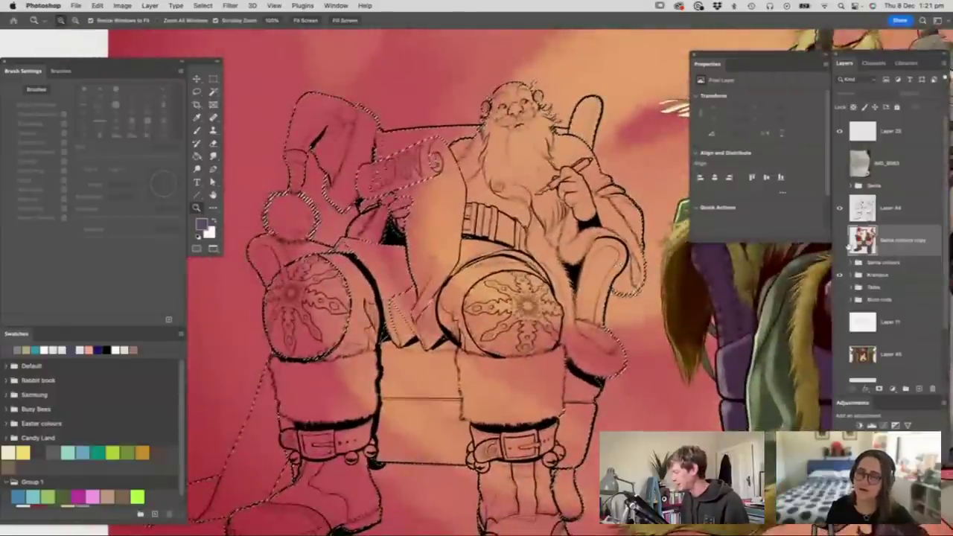
{"action": "left_click", "coordinate": [839, 240]}
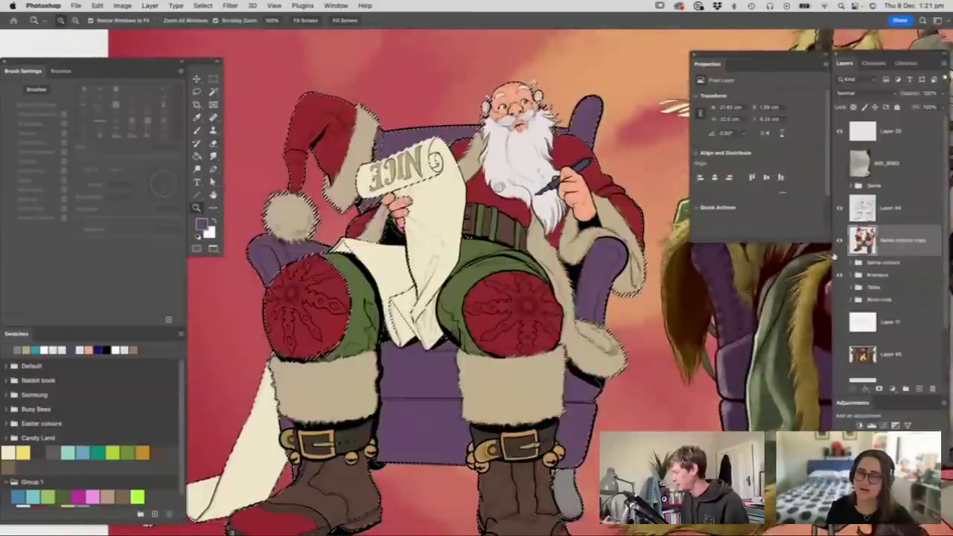
- Create a new layer above the merged Santa colours and mask it to the selected silhouette
{"action": "left_click", "coordinate": [918, 389]}
{"action": "left_click", "coordinate": [879, 389]}
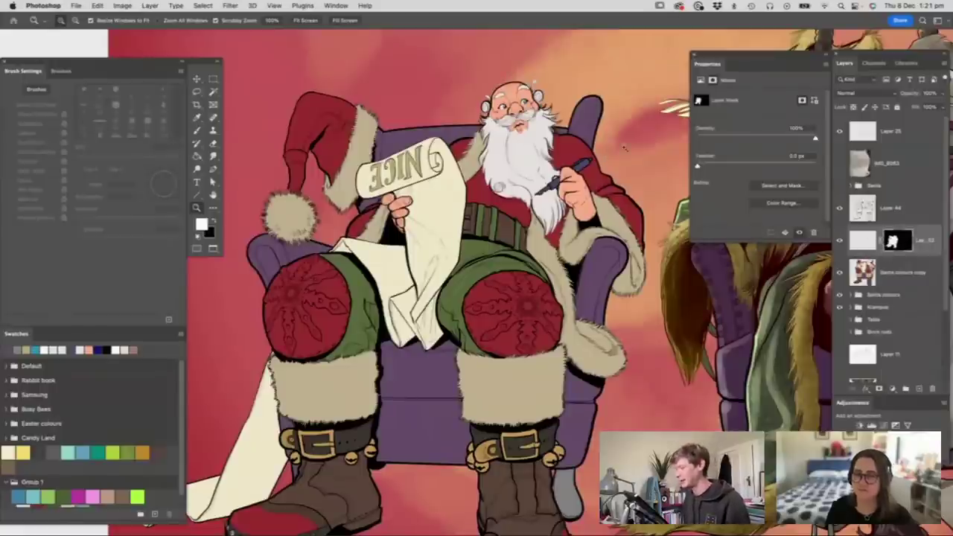
{"action": "left_click_drag", "start_coordinate": [538, 228], "coordinate": [512, 254]}
{"action": "left_click_drag", "start_coordinate": [569, 276], "coordinate": [553, 275]}
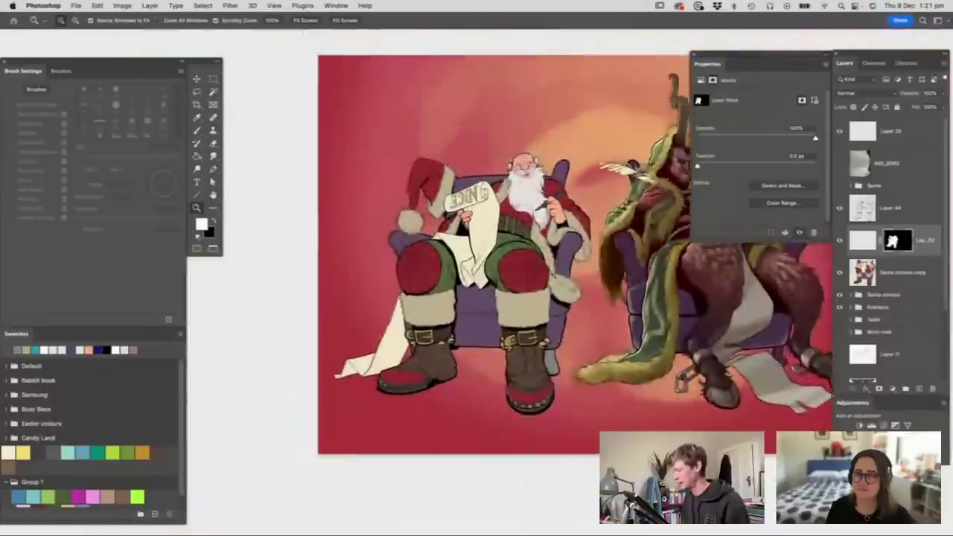
{"action": "left_click", "coordinate": [554, 271]}
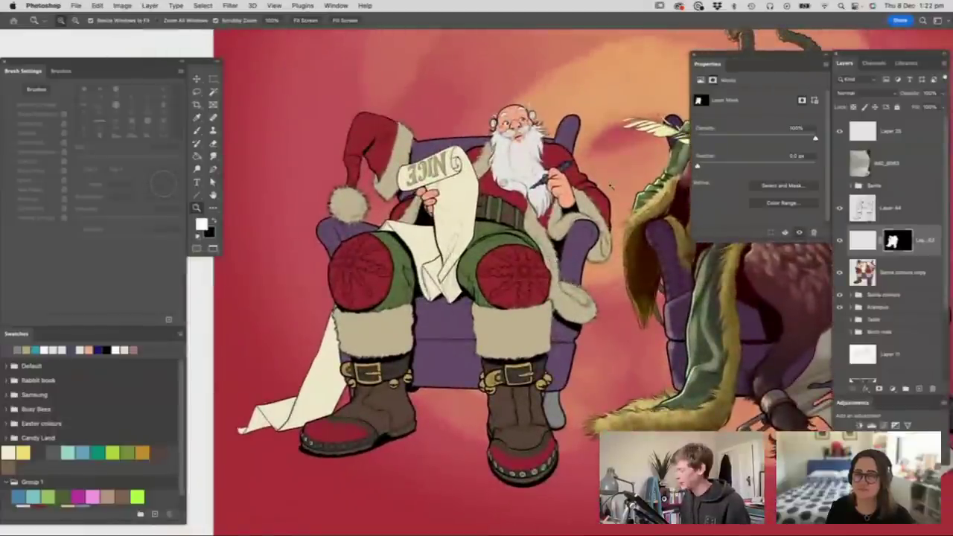
- Add a Hue/Saturation adjustment above the merged Santa colours with Lightness -44 and Saturation +24
{"action": "left_click", "coordinate": [882, 274]}
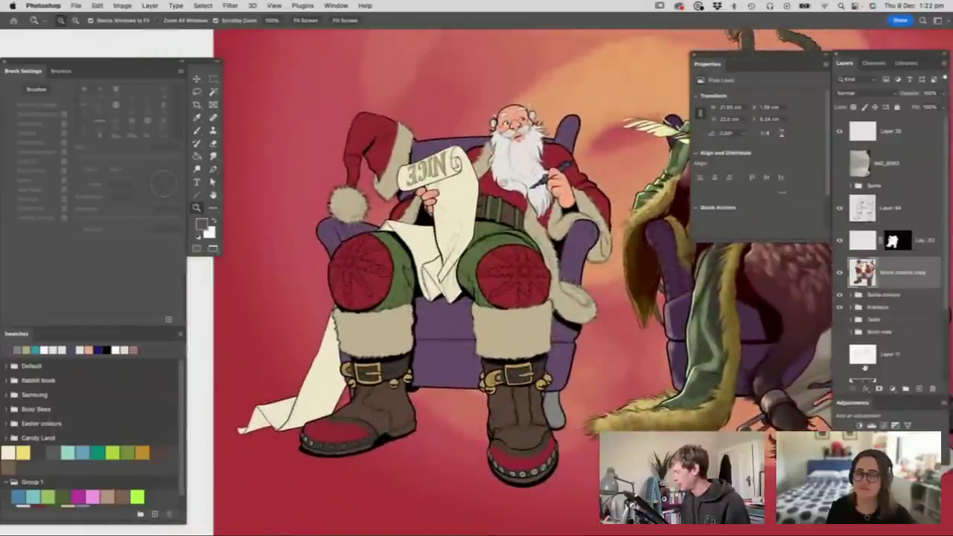
{"action": "left_click", "coordinate": [546, 158], "text": "alt"}
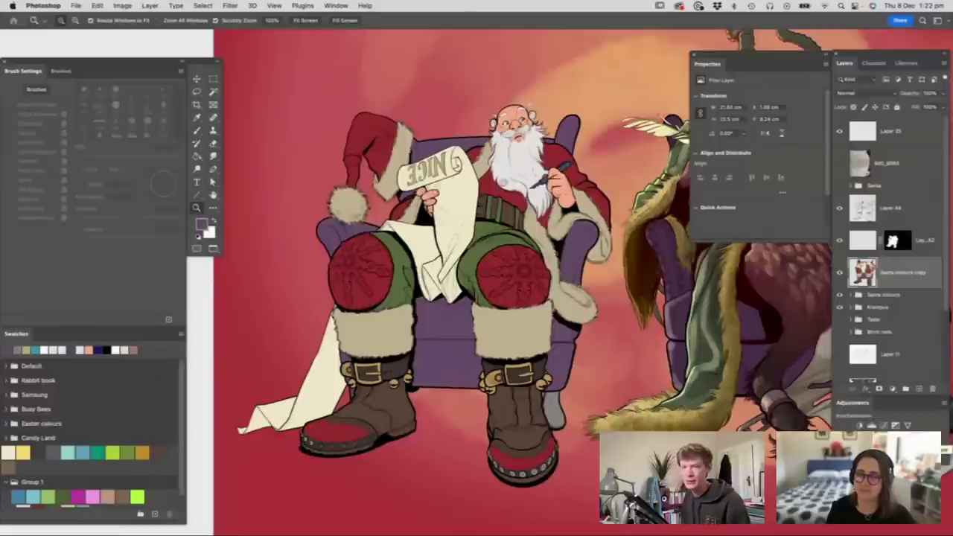
{"action": "left_click", "coordinate": [859, 438]}
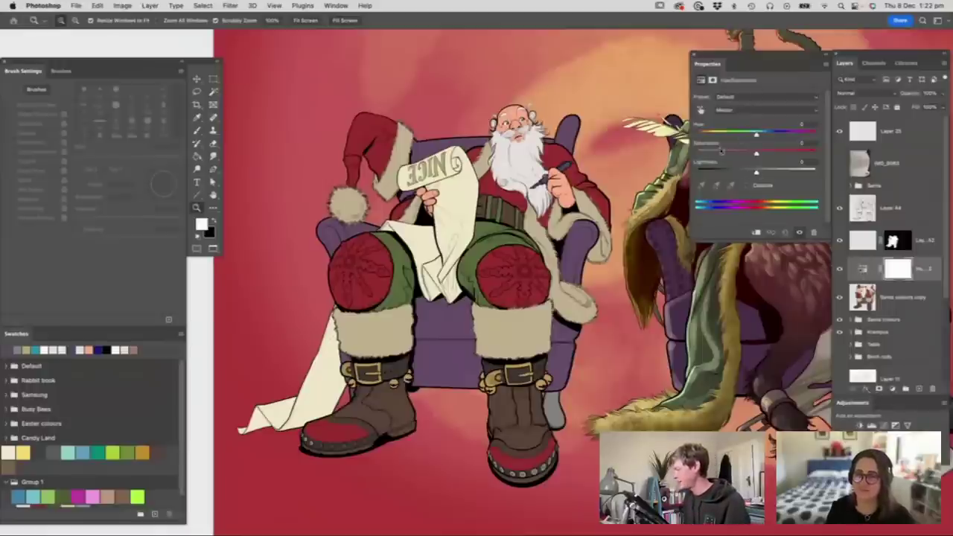
{"action": "left_click_drag", "start_coordinate": [758, 173], "coordinate": [731, 172]}
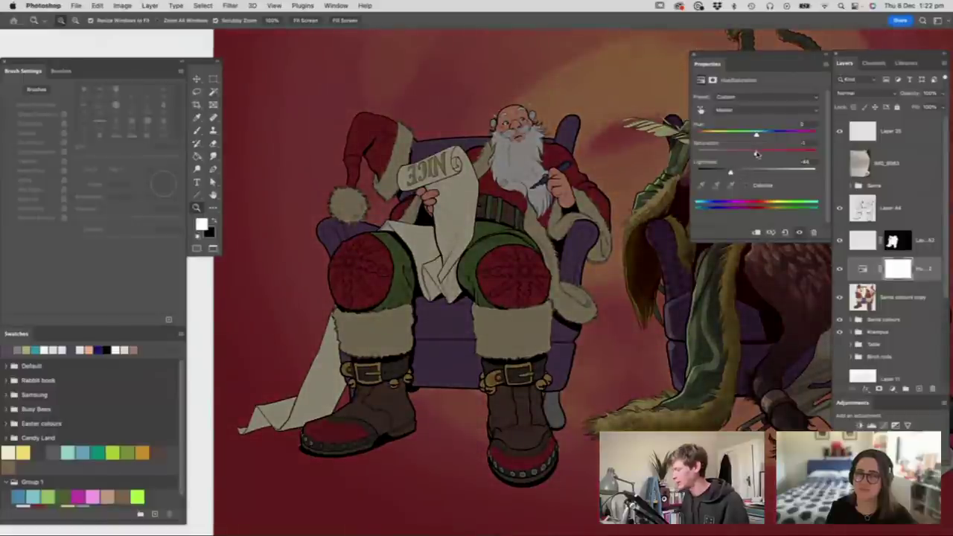
{"action": "left_click_drag", "start_coordinate": [765, 154], "coordinate": [769, 154]}
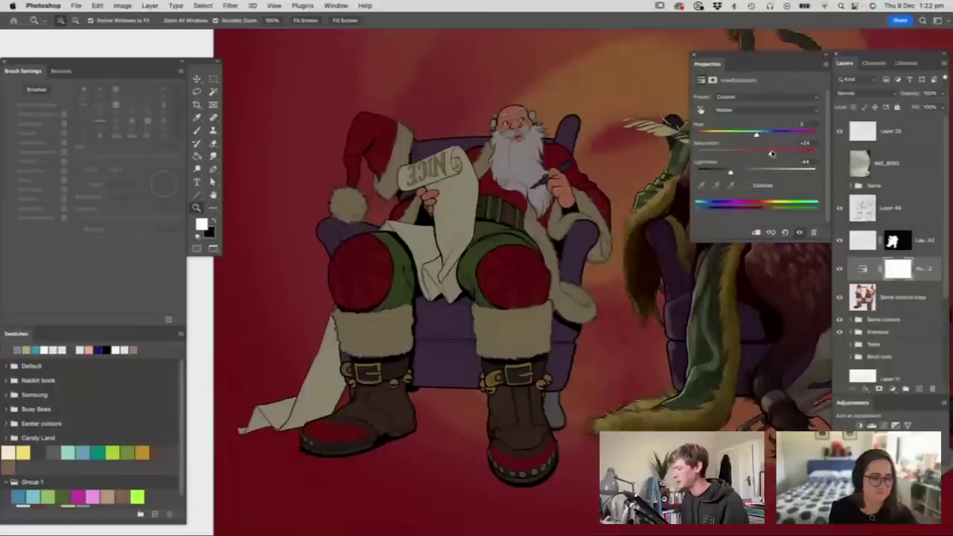
- Invert the Hue/Saturation adjustment's mask to black so the darkening can be painted in with the Brush tool
{"action": "left_click", "coordinate": [694, 56]}
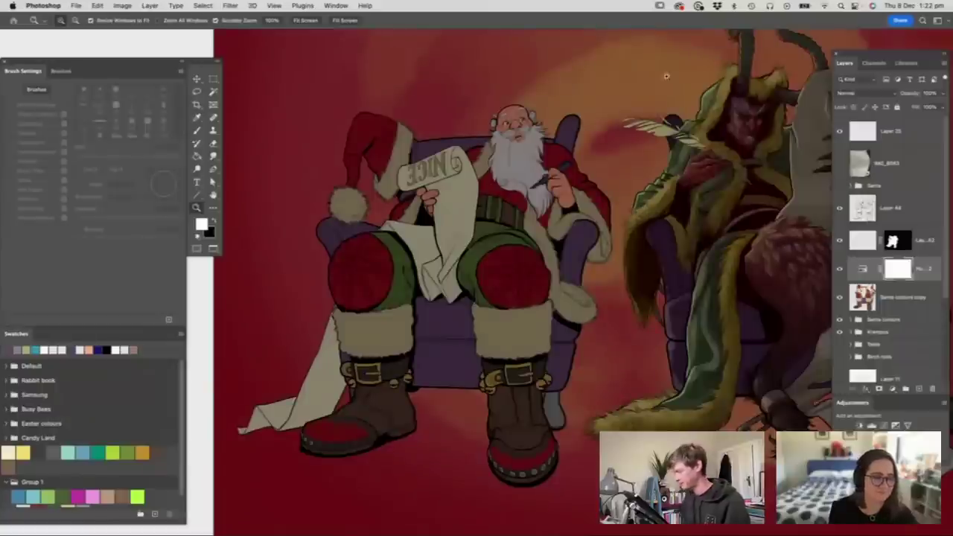
{"action": "left_click_drag", "start_coordinate": [472, 111], "coordinate": [489, 159]}
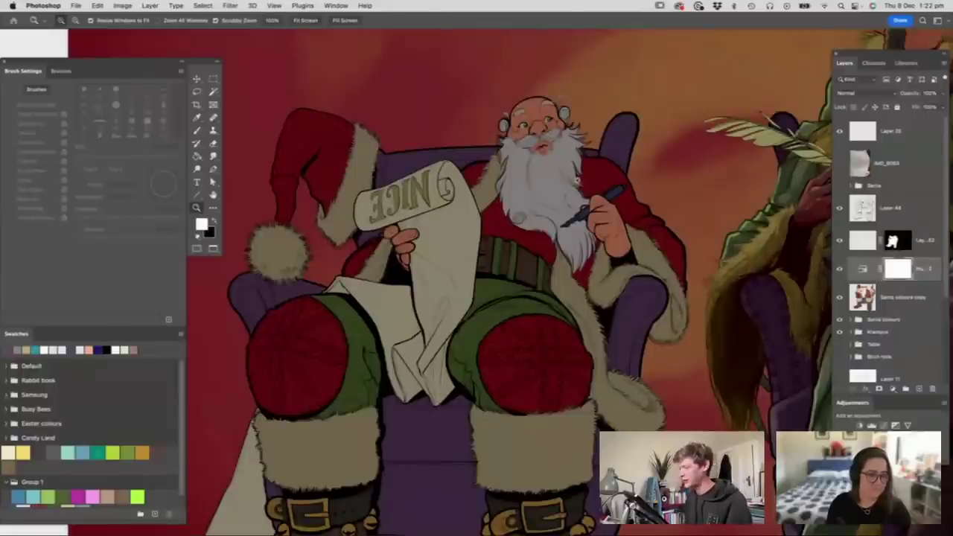
{"action": "key", "text": "super+i"}
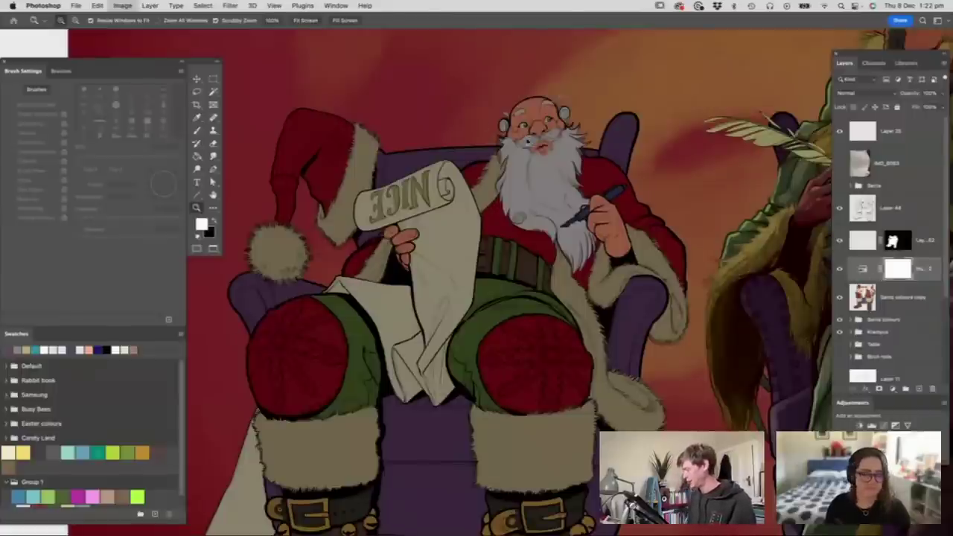
{"action": "left_click", "coordinate": [535, 110]}
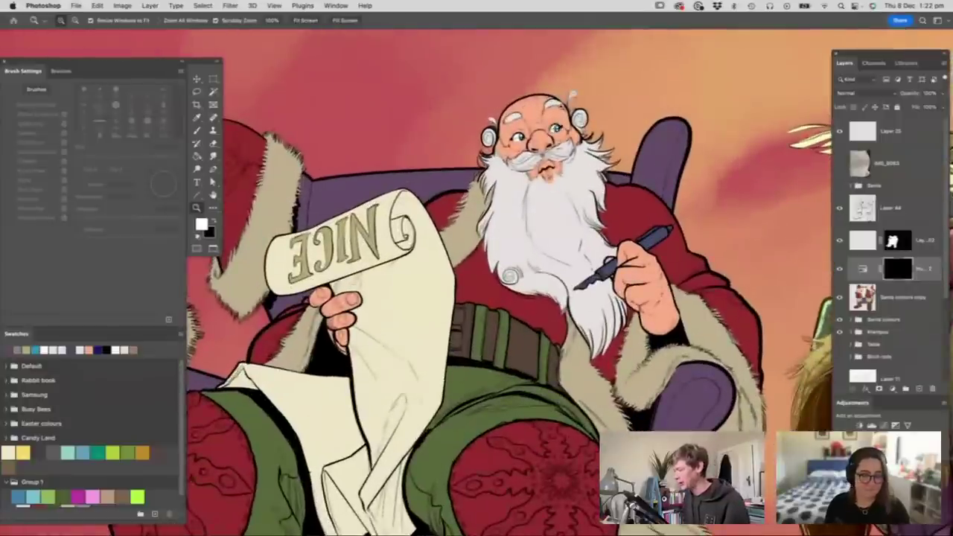
{"action": "left_click", "coordinate": [561, 113]}
{"action": "key", "text": "b"}
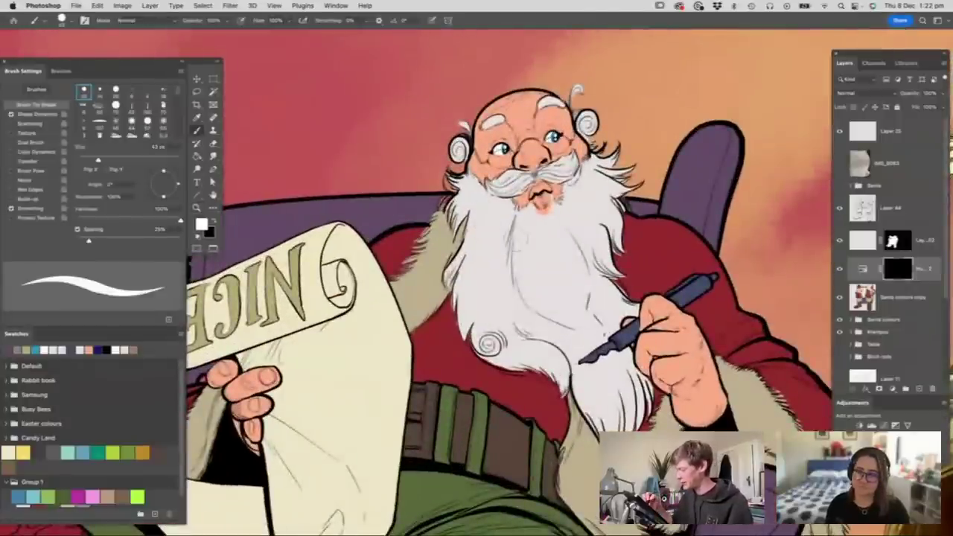
- Try shading the beard's folds with the hard round brush on the adjustment mask, and undo the strokes
{"action": "mouse_move", "coordinate": [515, 208]}
{"action": "left_mouse_down"}
{"action": "mouse_move", "coordinate": [505, 277]}
{"action": "mouse_move", "coordinate": [553, 329]}
{"action": "left_mouse_up"}
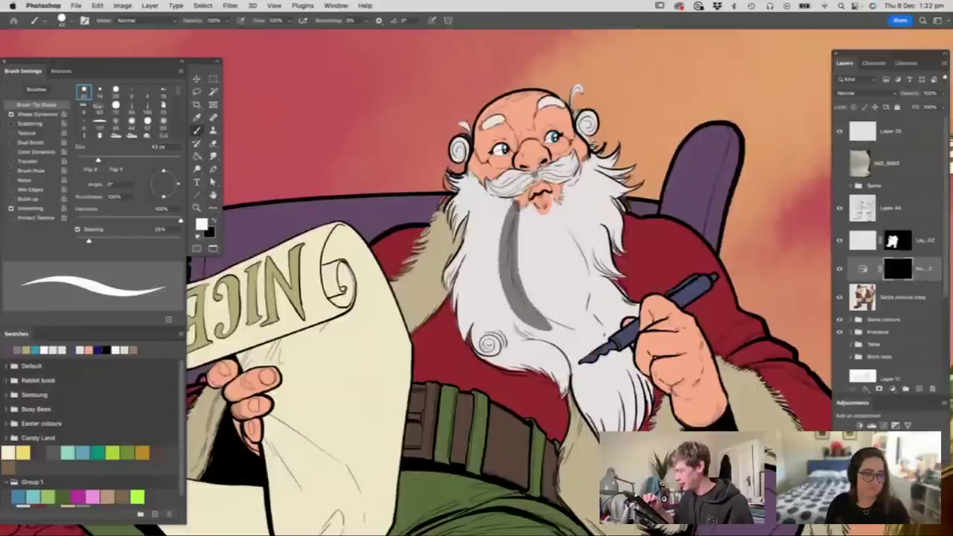
{"action": "left_click_drag", "start_coordinate": [521, 279], "coordinate": [578, 340]}
{"action": "left_click_drag", "start_coordinate": [527, 289], "coordinate": [608, 365]}
{"action": "left_click_drag", "start_coordinate": [585, 319], "coordinate": [614, 418]}
{"action": "left_click_drag", "start_coordinate": [450, 260], "coordinate": [563, 478]}
{"action": "key", "text": "super+z"}
{"action": "key", "text": "super+z"}
{"action": "key", "text": "super+z"}
{"action": "key", "text": "super+z"}
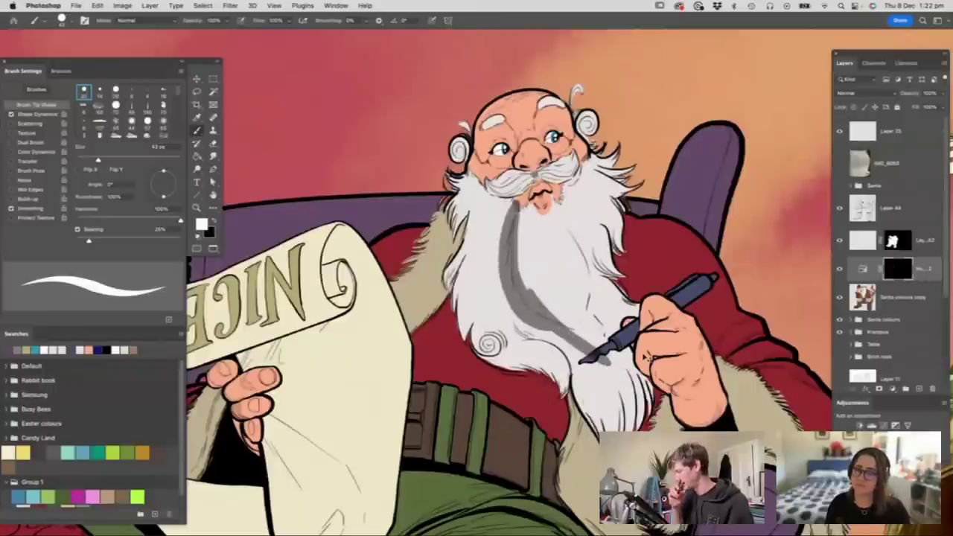
{"action": "key", "text": "super+z"}
- Choose a softer-edged round brush at 43 px for shading Santa's face
{"action": "right_click", "coordinate": [513, 238]}
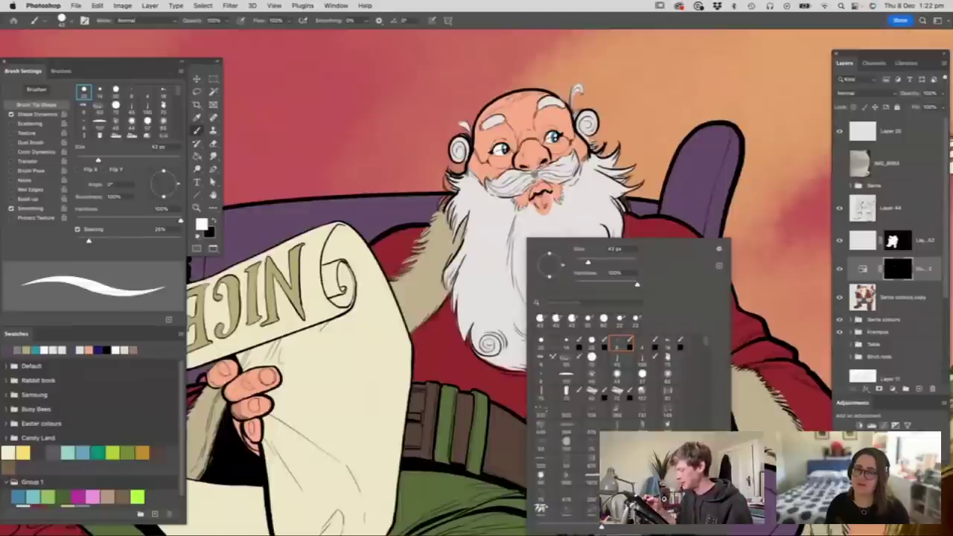
{"action": "left_click", "coordinate": [641, 374]}
{"action": "left_click_drag", "start_coordinate": [592, 261], "coordinate": [587, 262]}
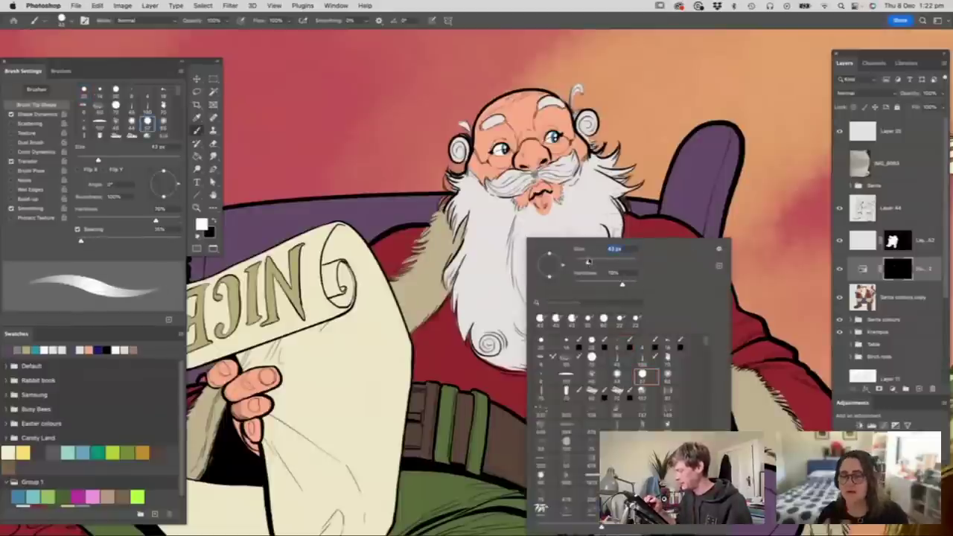
{"action": "left_click", "coordinate": [613, 217]}
{"action": "key", "text": "z"}
{"action": "left_click_drag", "start_coordinate": [553, 102], "coordinate": [602, 102]}
{"action": "key", "text": "b"}
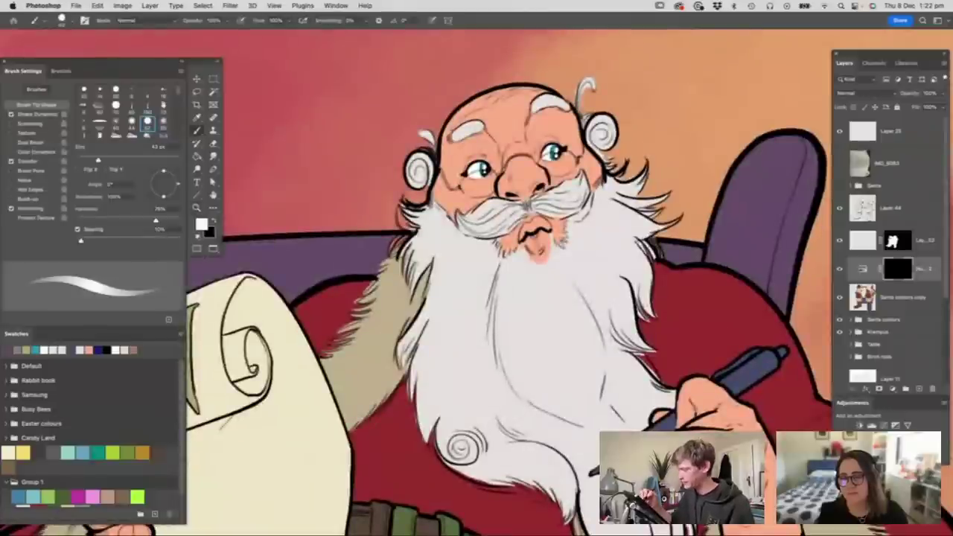
- Paint shadows on the adjustment mask around Santa's eyes, across the forehead, over the nose and along the cheek
{"action": "mouse_move", "coordinate": [460, 162]}
{"action": "left_mouse_down"}
{"action": "mouse_move", "coordinate": [484, 143]}
{"action": "mouse_move", "coordinate": [495, 171]}
{"action": "left_mouse_up"}
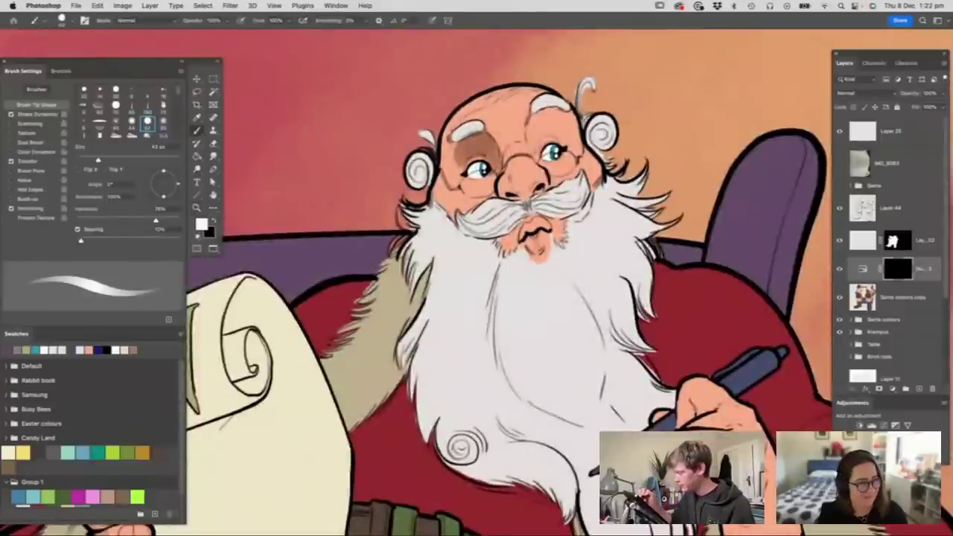
{"action": "mouse_move", "coordinate": [567, 104]}
{"action": "left_mouse_down"}
{"action": "mouse_move", "coordinate": [540, 126]}
{"action": "mouse_move", "coordinate": [530, 160]}
{"action": "mouse_move", "coordinate": [507, 155]}
{"action": "mouse_move", "coordinate": [506, 128]}
{"action": "mouse_move", "coordinate": [527, 111]}
{"action": "left_mouse_up"}
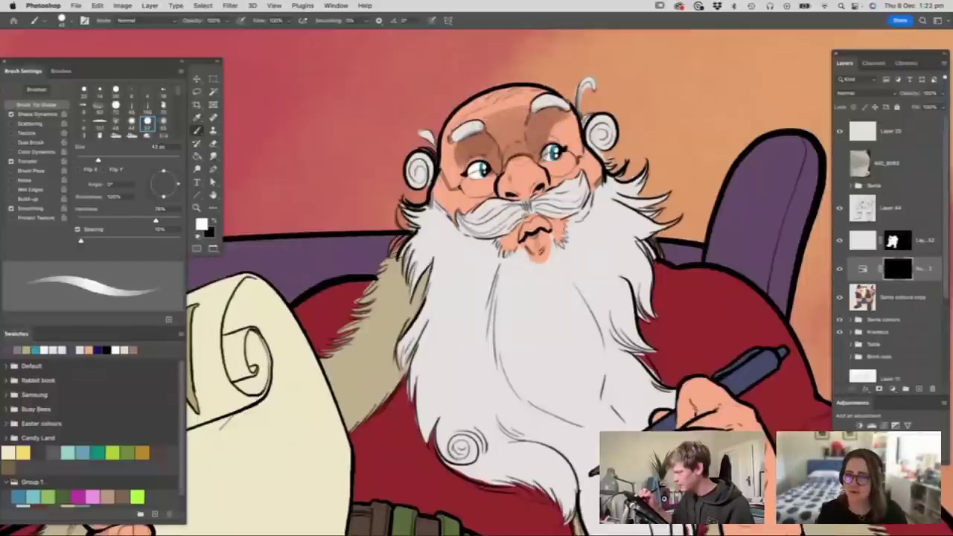
{"action": "mouse_move", "coordinate": [514, 159]}
{"action": "left_mouse_down"}
{"action": "mouse_move", "coordinate": [506, 190]}
{"action": "mouse_move", "coordinate": [521, 202]}
{"action": "mouse_move", "coordinate": [532, 195]}
{"action": "left_mouse_up"}
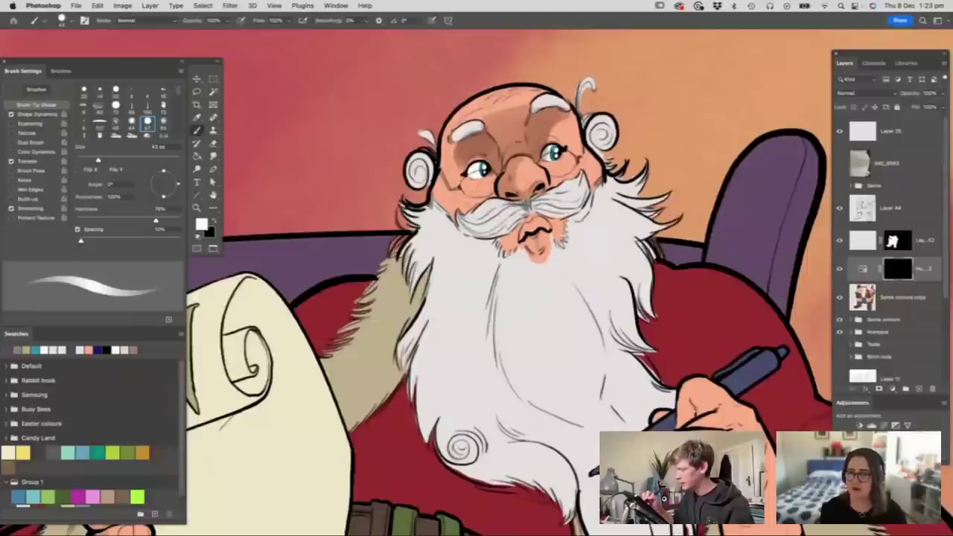
{"action": "left_click_drag", "start_coordinate": [438, 177], "coordinate": [444, 210]}
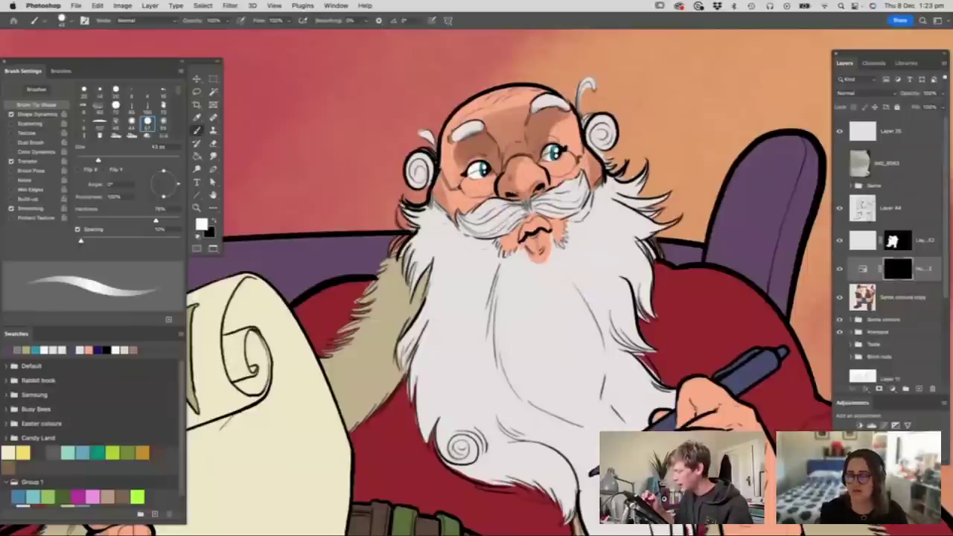
- Reduce the brush size and paint finer shadows under the moustache and around the mouth
{"action": "right_click", "coordinate": [534, 183]}
{"action": "left_click_drag", "start_coordinate": [599, 213], "coordinate": [593, 213]}
{"action": "key", "text": "Return"}
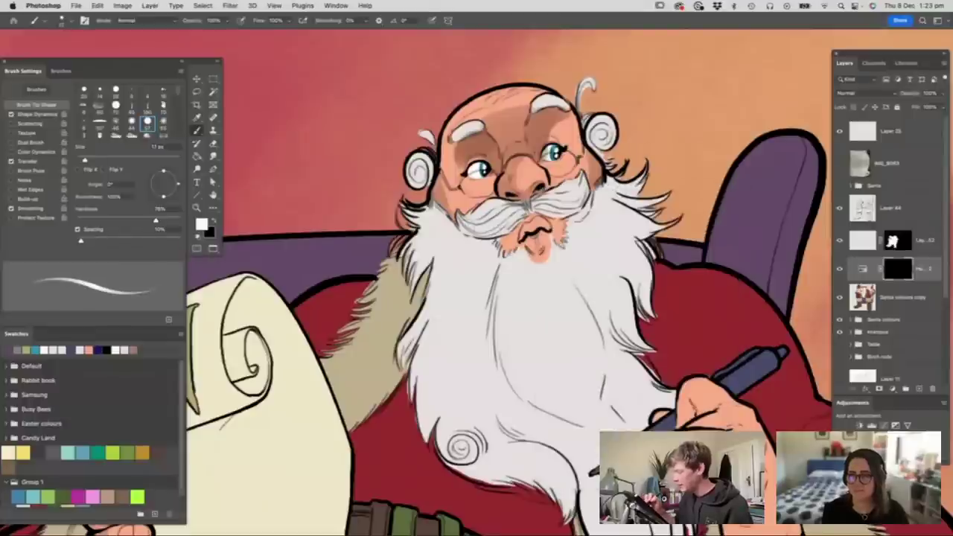
{"action": "mouse_move", "coordinate": [462, 230]}
{"action": "left_mouse_down"}
{"action": "mouse_move", "coordinate": [586, 192]}
{"action": "mouse_move", "coordinate": [531, 210]}
{"action": "mouse_move", "coordinate": [526, 251]}
{"action": "left_mouse_up"}
- Adjust the Hue/Saturation layer's Lightness to -38 and raise its Saturation to about +55
{"action": "key", "text": "z"}
{"action": "left_click_drag", "start_coordinate": [587, 211], "coordinate": [547, 208]}
{"action": "left_click_drag", "start_coordinate": [606, 244], "coordinate": [617, 225]}
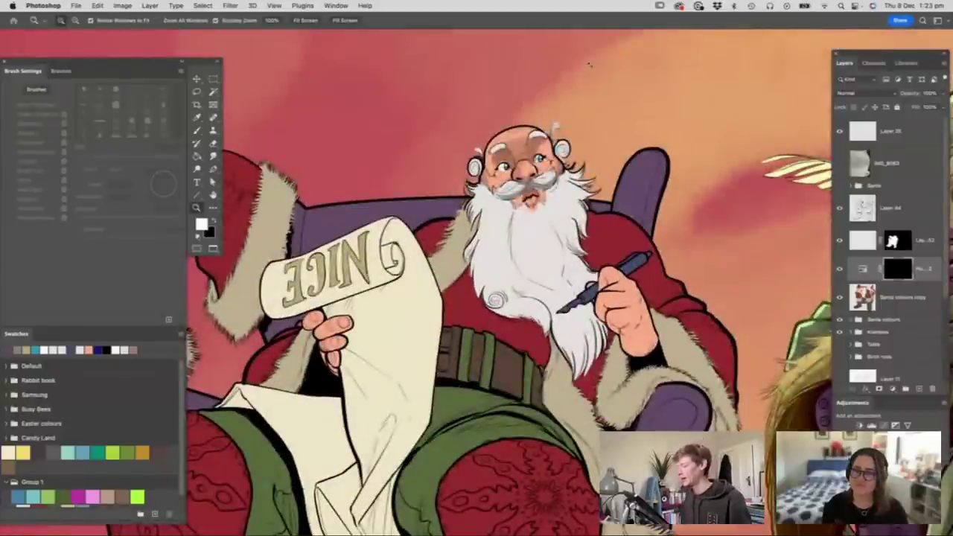
{"action": "left_click_drag", "start_coordinate": [555, 126], "coordinate": [588, 128]}
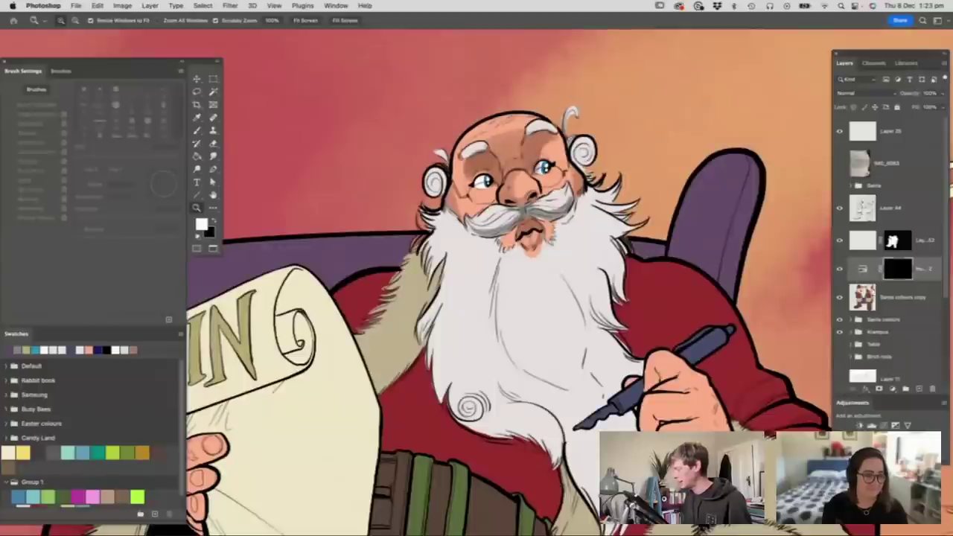
{"action": "double_click", "coordinate": [861, 271]}
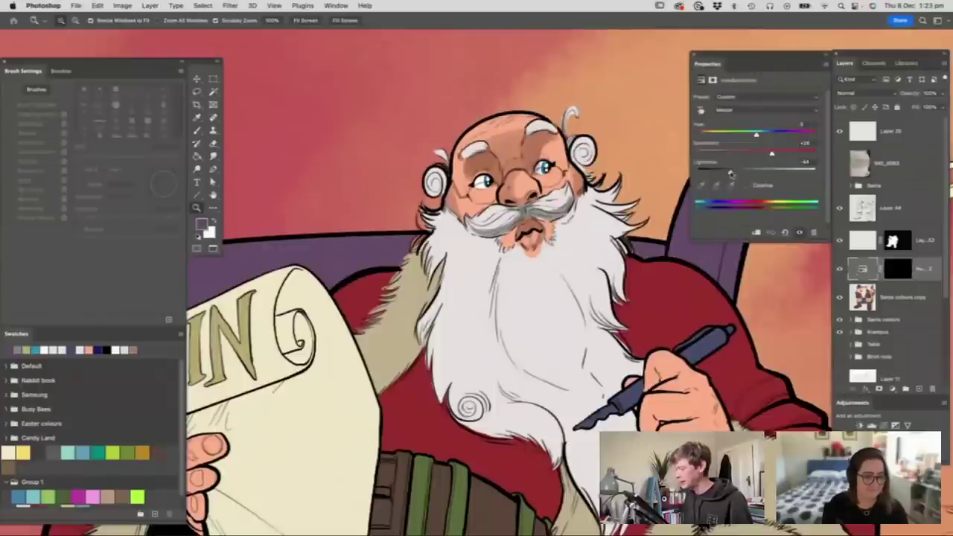
{"action": "left_click_drag", "start_coordinate": [730, 174], "coordinate": [795, 154]}
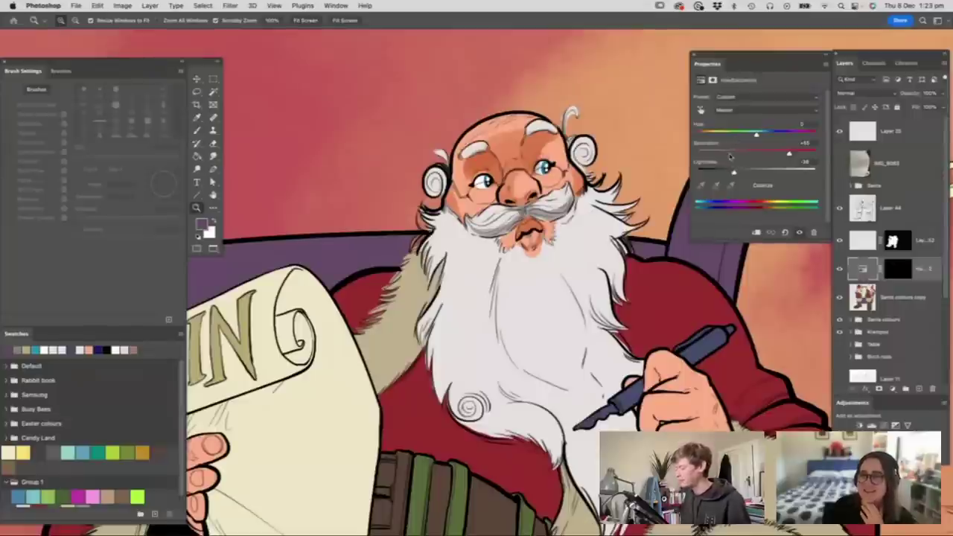
{"action": "left_click", "coordinate": [692, 56]}
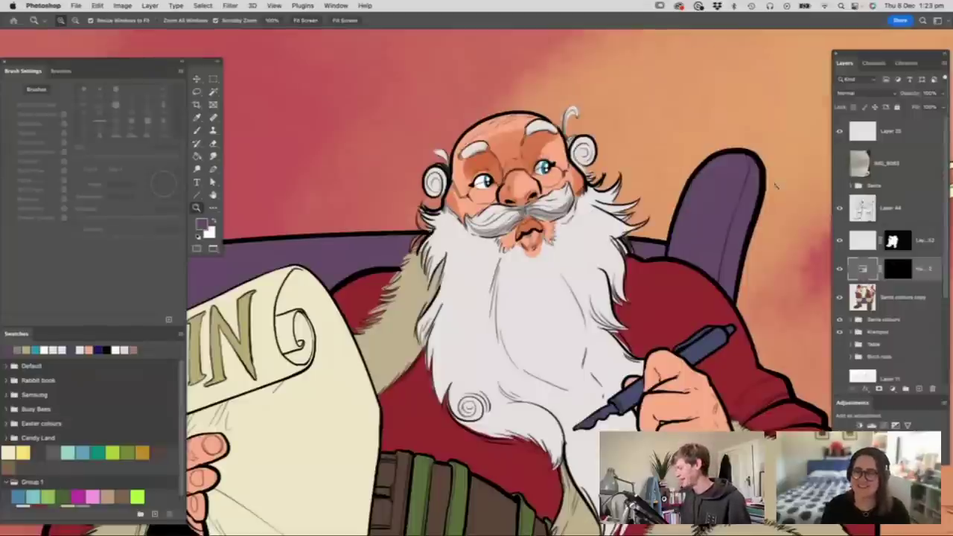
- Restore white as the painting colour for the adjustment mask and set the brush to 41 px for the beard
{"action": "key", "text": "b"}
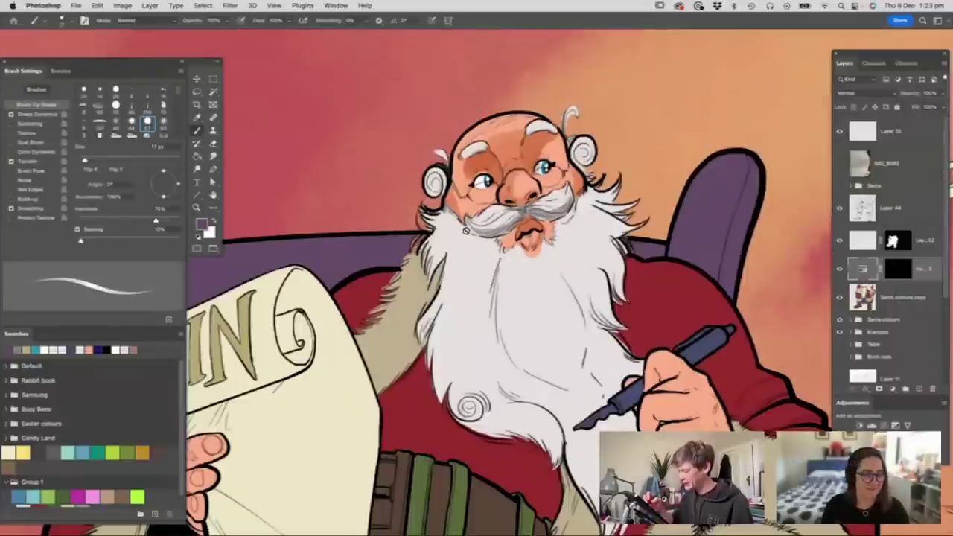
{"action": "key", "text": "d"}
{"action": "key", "text": "super+space"}
{"action": "left_click_drag", "start_coordinate": [593, 223], "coordinate": [534, 232]}
{"action": "left_click_drag", "start_coordinate": [585, 256], "coordinate": [631, 259]}
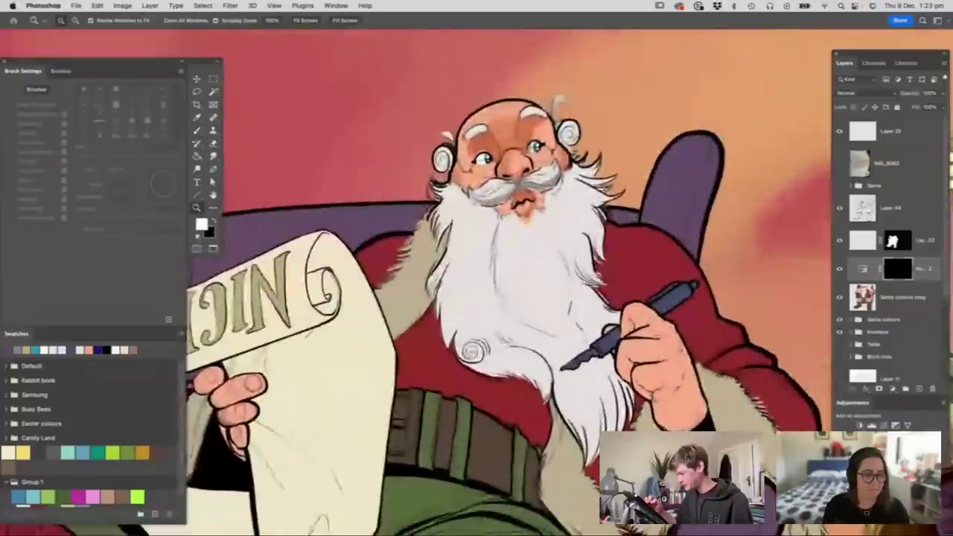
{"action": "right_click", "coordinate": [509, 292]}
{"action": "left_click", "coordinate": [573, 262]}
- Paint shadow strokes on the mask along the beard's central folds, outer edge, curl and lower tip
{"action": "mouse_move", "coordinate": [502, 219]}
{"action": "left_mouse_down"}
{"action": "mouse_move", "coordinate": [493, 258]}
{"action": "mouse_move", "coordinate": [532, 338]}
{"action": "left_mouse_up"}
{"action": "mouse_move", "coordinate": [456, 234]}
{"action": "left_mouse_down"}
{"action": "mouse_move", "coordinate": [442, 303]}
{"action": "mouse_move", "coordinate": [520, 375]}
{"action": "left_mouse_up"}
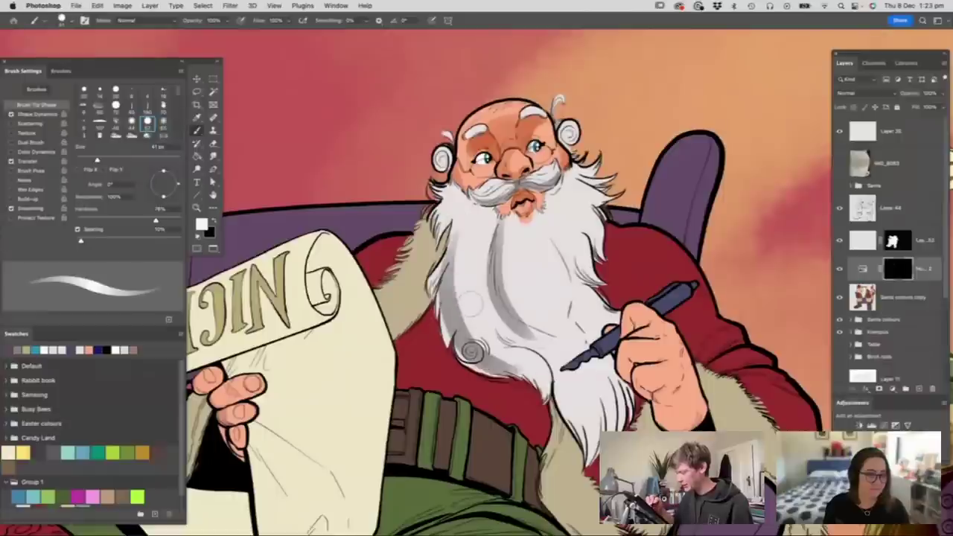
{"action": "left_click_drag", "start_coordinate": [469, 293], "coordinate": [551, 381]}
{"action": "left_click_drag", "start_coordinate": [503, 336], "coordinate": [565, 409]}
{"action": "mouse_move", "coordinate": [537, 379]}
{"action": "left_mouse_down"}
{"action": "mouse_move", "coordinate": [587, 439]}
{"action": "mouse_move", "coordinate": [603, 409]}
{"action": "left_mouse_up"}
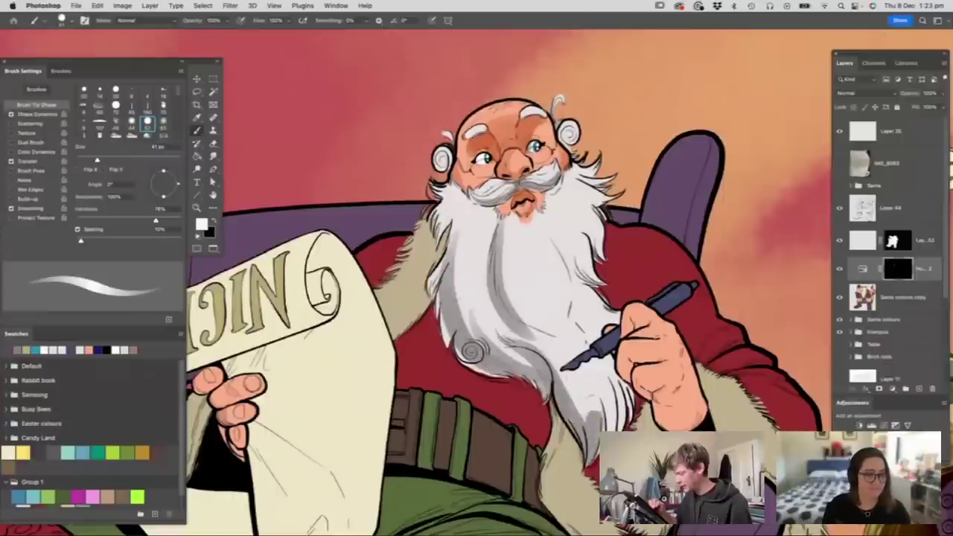
{"action": "mouse_move", "coordinate": [585, 372]}
{"action": "left_mouse_down"}
{"action": "mouse_move", "coordinate": [608, 430]}
{"action": "mouse_move", "coordinate": [623, 431]}
{"action": "left_mouse_up"}
{"action": "key", "text": "z"}
{"action": "left_click_drag", "start_coordinate": [580, 201], "coordinate": [483, 200]}
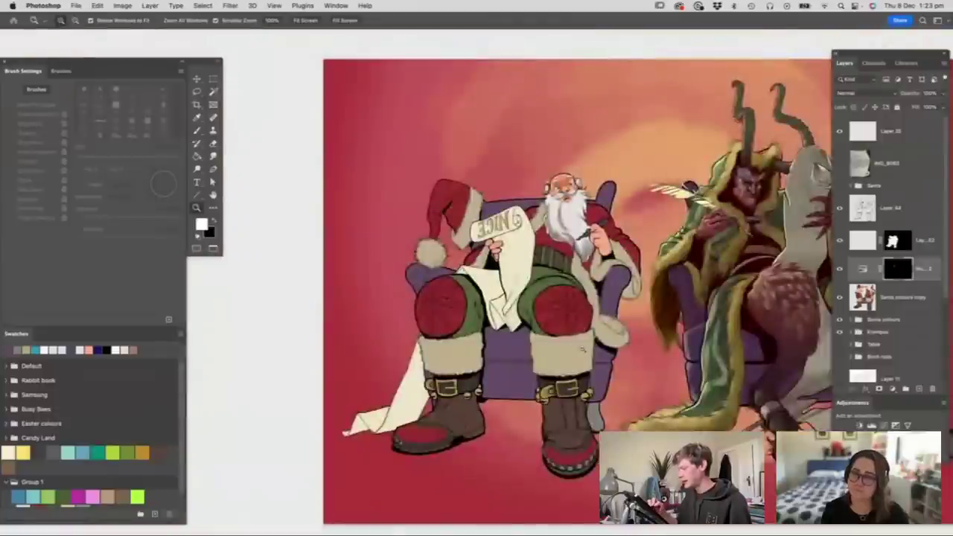
{"action": "left_click_drag", "start_coordinate": [547, 234], "coordinate": [625, 235]}
{"action": "key", "text": "b"}
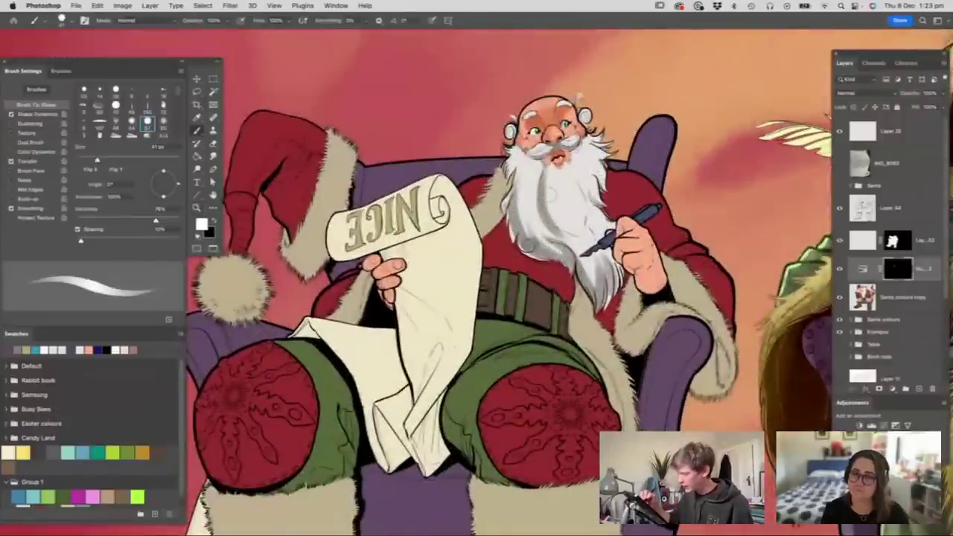
{"action": "mouse_move", "coordinate": [554, 192]}
{"action": "left_mouse_down"}
{"action": "mouse_move", "coordinate": [579, 235]}
{"action": "mouse_move", "coordinate": [514, 223]}
{"action": "mouse_move", "coordinate": [469, 231]}
{"action": "left_mouse_up"}
- Switch to the soft round brush with 0% hardness at 428 px for broad shading of the whole figure
{"action": "key", "text": "z"}
{"action": "left_click_drag", "start_coordinate": [587, 312], "coordinate": [632, 289]}
{"action": "key", "text": "b"}
{"action": "right_click", "coordinate": [509, 326]}
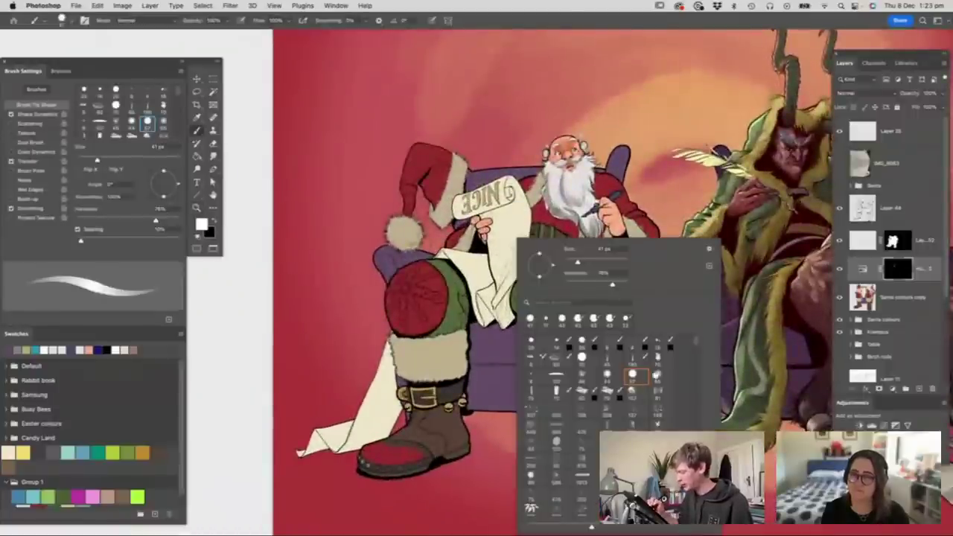
{"action": "left_click", "coordinate": [656, 375]}
{"action": "left_click", "coordinate": [616, 262]}
{"action": "left_click", "coordinate": [619, 262]}
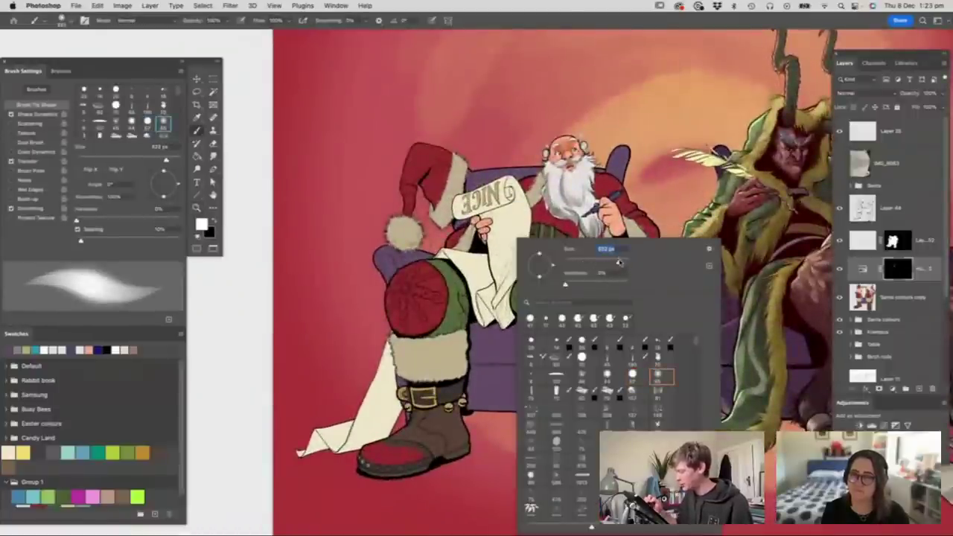
{"action": "left_click", "coordinate": [631, 187]}
- Paint broad soft shadows on the mask over Santa's legs, the ground by the boots, and the hat
{"action": "mouse_move", "coordinate": [418, 295]}
{"action": "left_mouse_down"}
{"action": "mouse_move", "coordinate": [405, 317]}
{"action": "mouse_move", "coordinate": [416, 422]}
{"action": "left_mouse_up"}
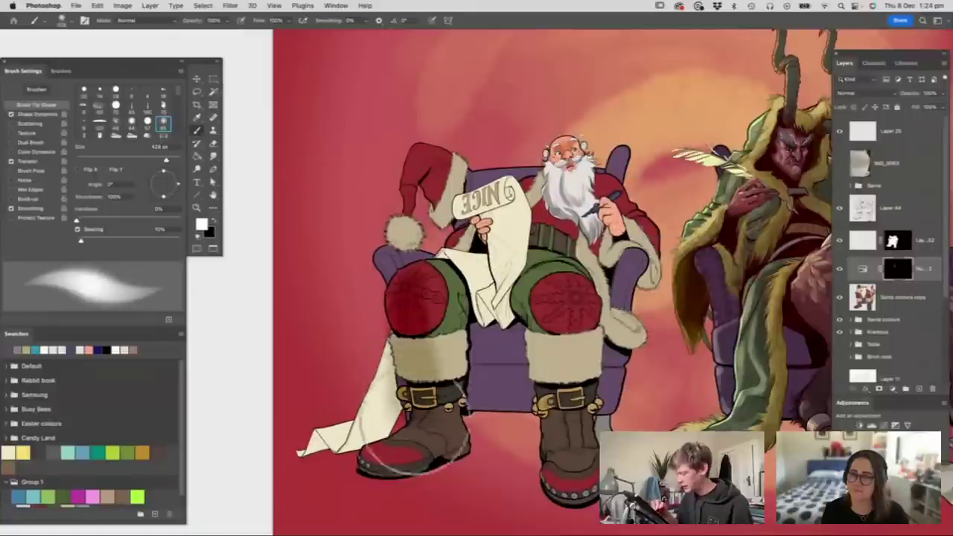
{"action": "left_click_drag", "start_coordinate": [375, 488], "coordinate": [491, 483]}
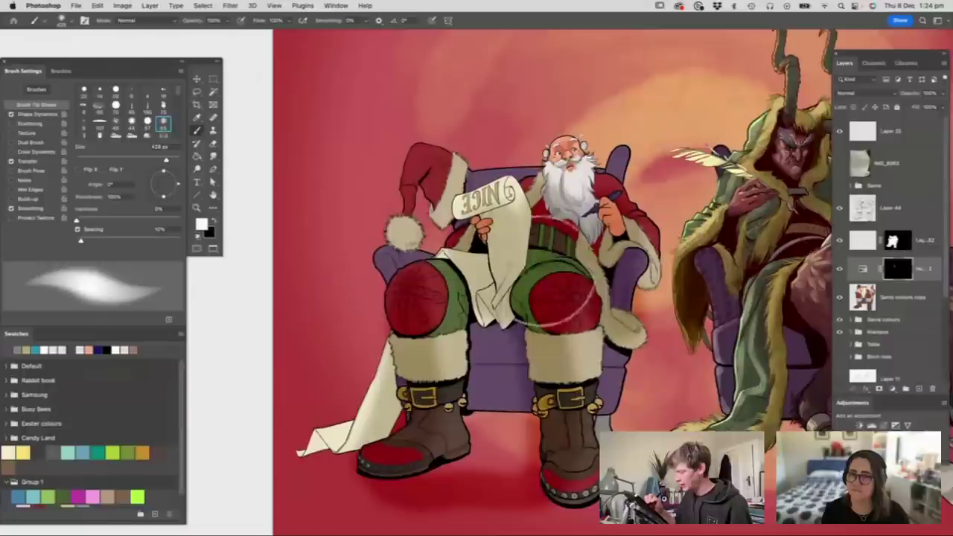
{"action": "mouse_move", "coordinate": [541, 272]}
{"action": "left_mouse_down"}
{"action": "mouse_move", "coordinate": [529, 349]}
{"action": "mouse_move", "coordinate": [545, 443]}
{"action": "mouse_move", "coordinate": [547, 335]}
{"action": "left_mouse_up"}
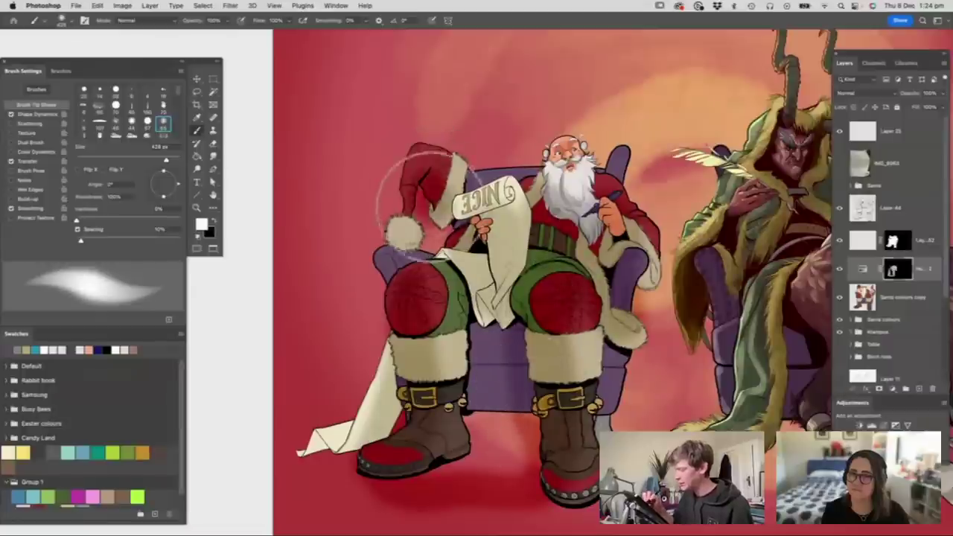
{"action": "left_click_drag", "start_coordinate": [430, 206], "coordinate": [426, 214]}
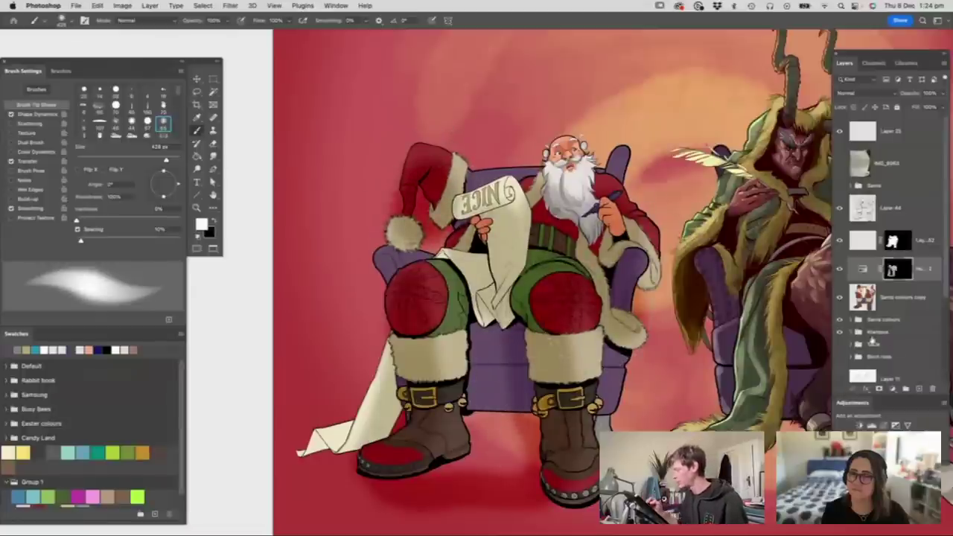
- Switch back to the firmer round brush at 44 px and make black the painting colour to clear shadow from the mask
{"action": "key", "text": "z"}
{"action": "left_click_drag", "start_coordinate": [626, 304], "coordinate": [606, 304]}
{"action": "mouse_move", "coordinate": [638, 236]}
{"action": "left_mouse_down"}
{"action": "mouse_move", "coordinate": [707, 236]}
{"action": "mouse_move", "coordinate": [646, 236]}
{"action": "left_mouse_up"}
{"action": "key", "text": "b"}
{"action": "right_click", "coordinate": [584, 240]}
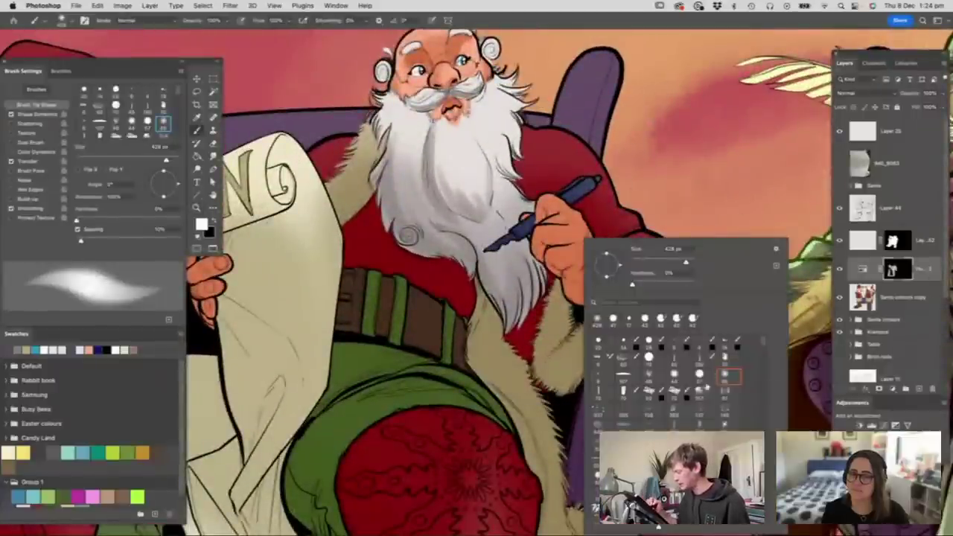
{"action": "left_click", "coordinate": [699, 376]}
{"action": "left_click_drag", "start_coordinate": [650, 262], "coordinate": [645, 261]}
{"action": "key", "text": "Return"}
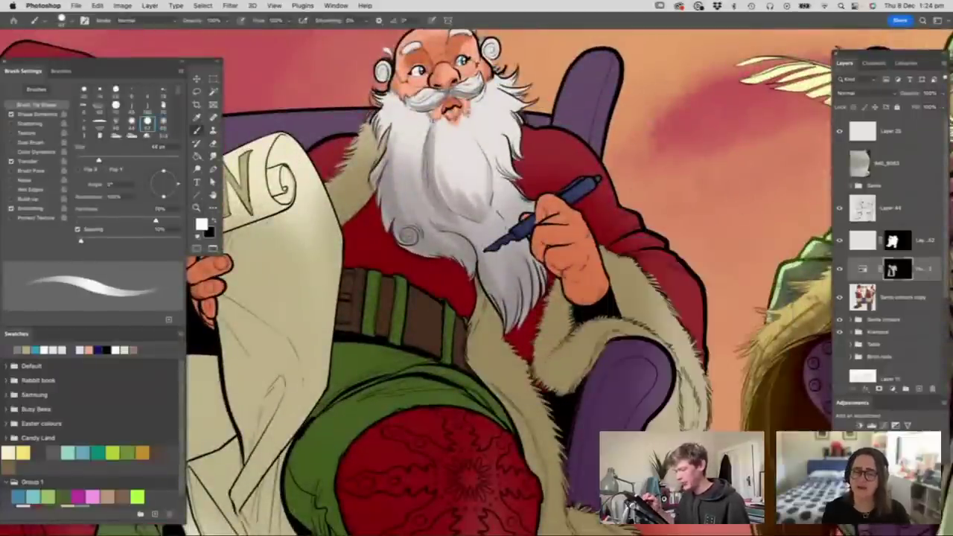
{"action": "key", "text": "x"}
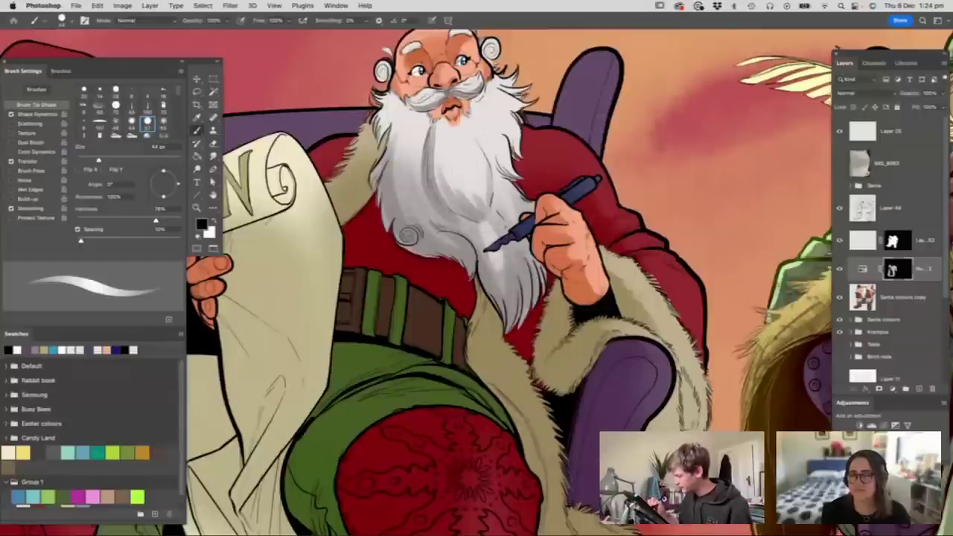
- Create a layer group holding the Hue/Saturation adjustment and move the Santa silhouette mask from the layer above onto the group
{"action": "left_click_drag", "start_coordinate": [661, 249], "coordinate": [536, 249]}
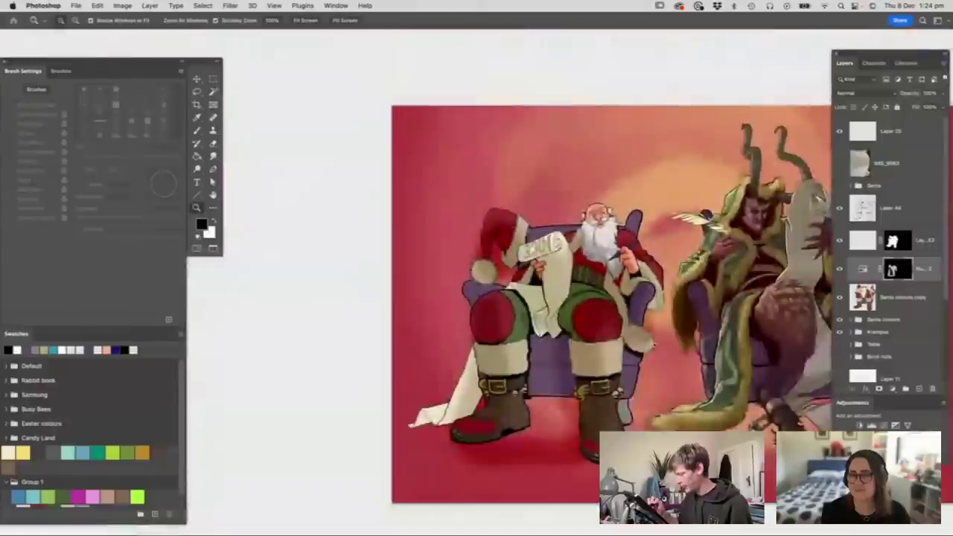
{"action": "left_click_drag", "start_coordinate": [637, 363], "coordinate": [707, 363]}
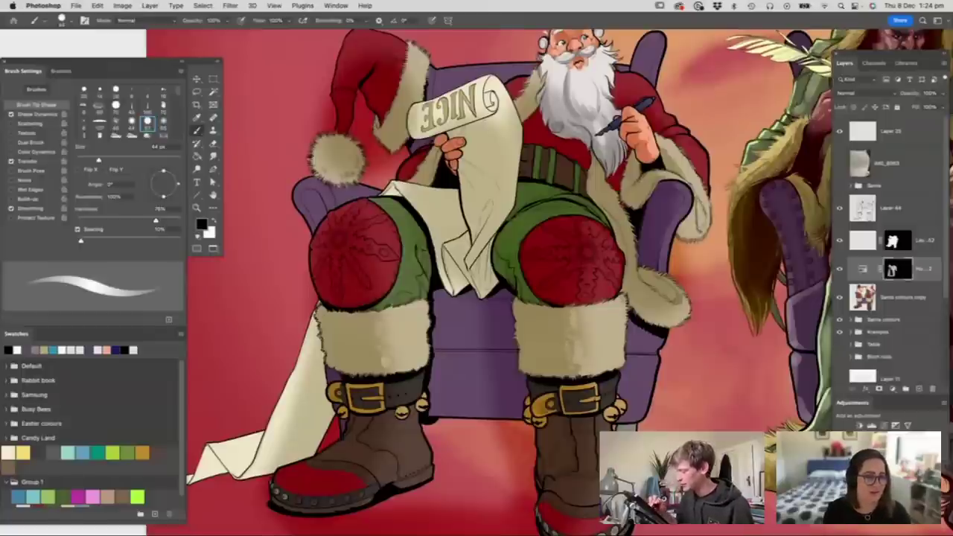
{"action": "left_click_drag", "start_coordinate": [584, 304], "coordinate": [571, 335]}
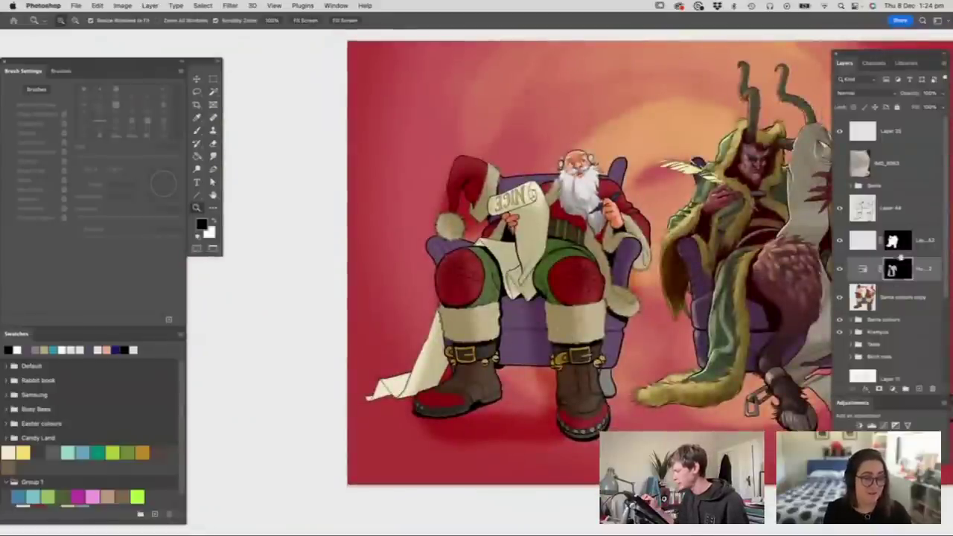
{"action": "left_click", "coordinate": [905, 390]}
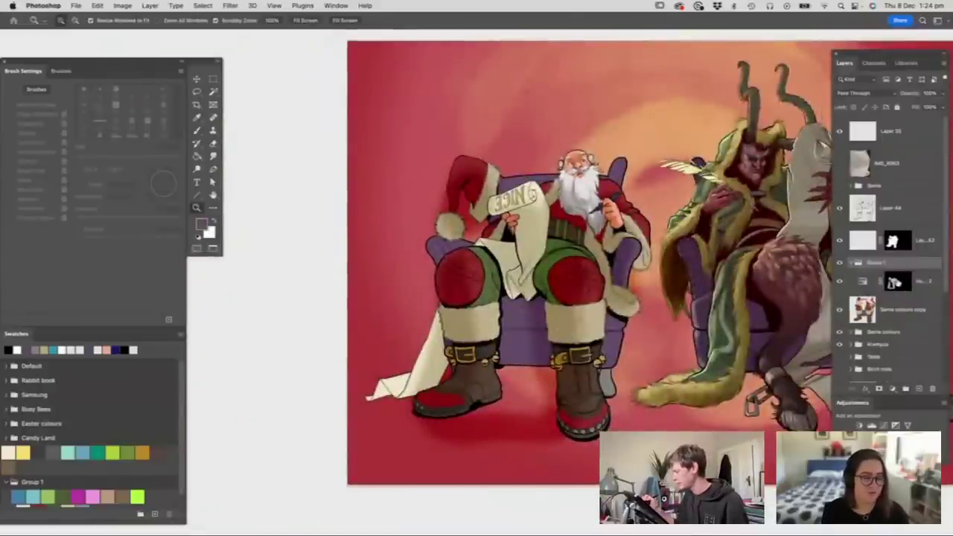
{"action": "left_click_drag", "start_coordinate": [860, 281], "coordinate": [887, 268]}
{"action": "left_click", "coordinate": [852, 263]}
{"action": "left_click", "coordinate": [854, 271]}
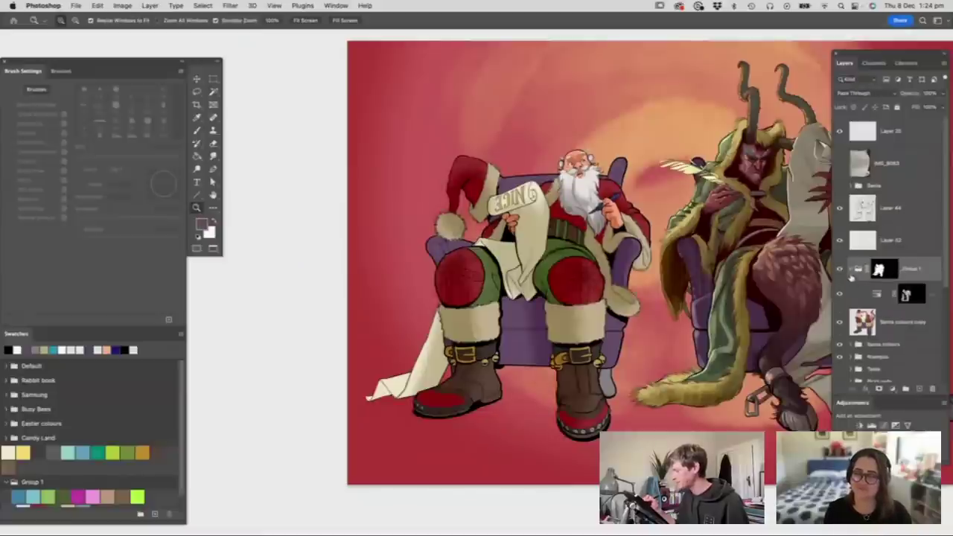
- Add a new empty layer above the Hue/Saturation adjustment inside Group 1
{"action": "left_click_drag", "start_coordinate": [577, 331], "coordinate": [559, 327]}
{"action": "left_click_drag", "start_coordinate": [595, 276], "coordinate": [639, 289]}
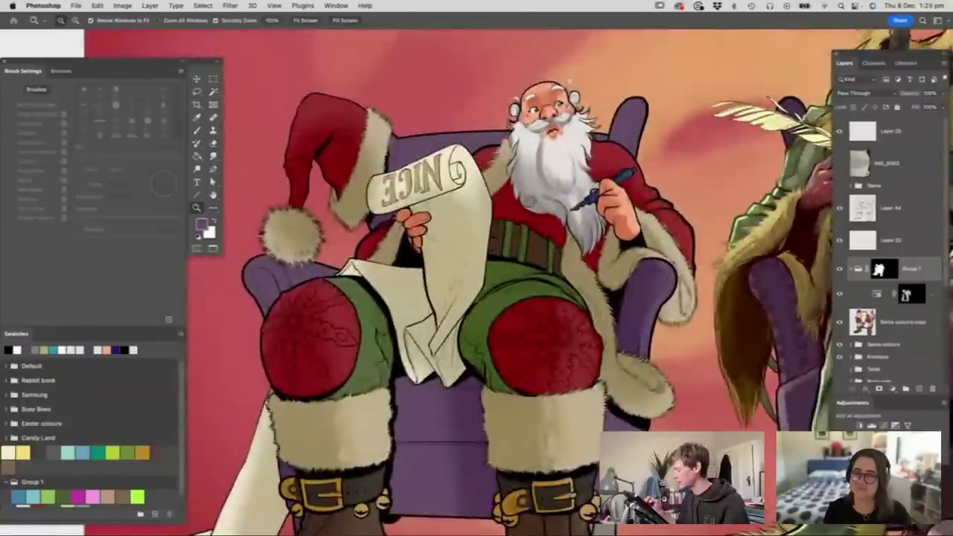
{"action": "scroll", "coordinate": [581, 338], "scroll_direction": "down", "scroll_amount": 2}
{"action": "scroll", "coordinate": [579, 234], "scroll_direction": "up", "scroll_amount": 4}
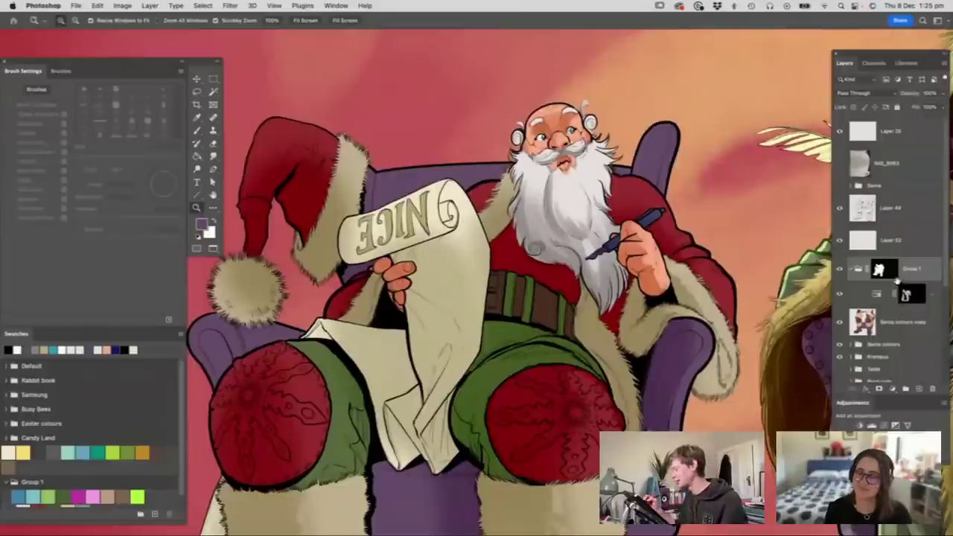
{"action": "left_click", "coordinate": [871, 299]}
{"action": "left_click", "coordinate": [922, 388]}
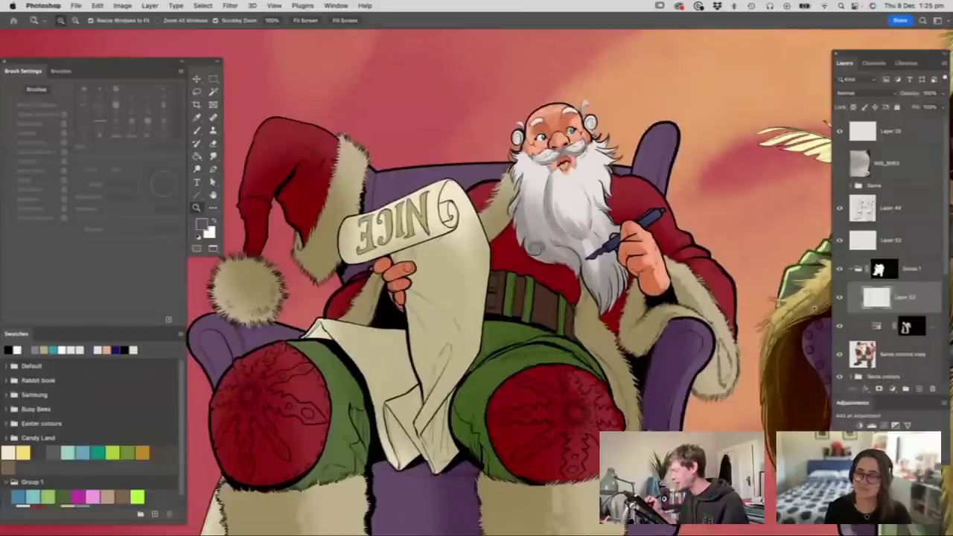
- Choose the firm round brush and set its size to 28 px for rim highlights
{"action": "mouse_move", "coordinate": [677, 270]}
{"action": "left_mouse_down"}
{"action": "mouse_move", "coordinate": [654, 268]}
{"action": "mouse_move", "coordinate": [718, 261]}
{"action": "left_mouse_up"}
{"action": "key", "text": "b"}
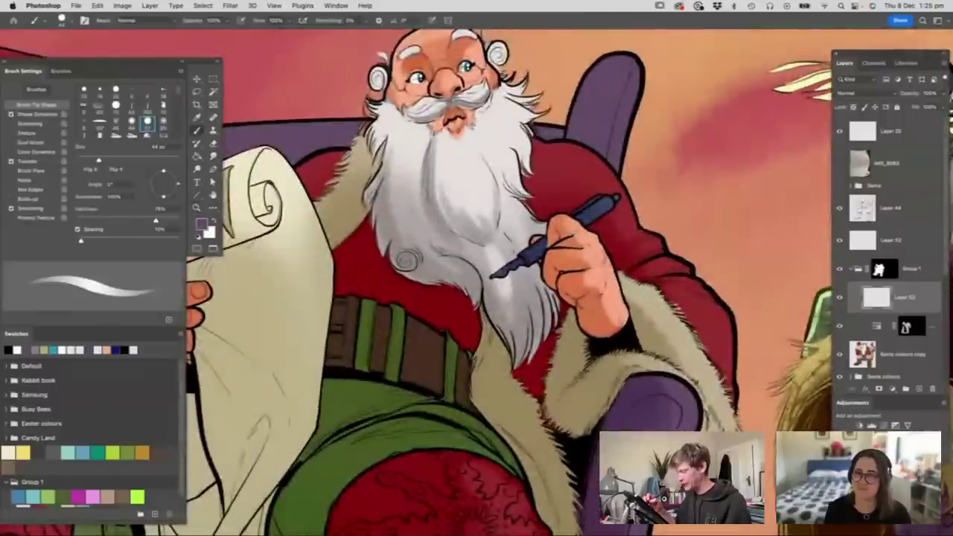
{"action": "right_click", "coordinate": [576, 238]}
{"action": "left_click", "coordinate": [695, 378]}
{"action": "left_click_drag", "start_coordinate": [645, 262], "coordinate": [638, 263]}
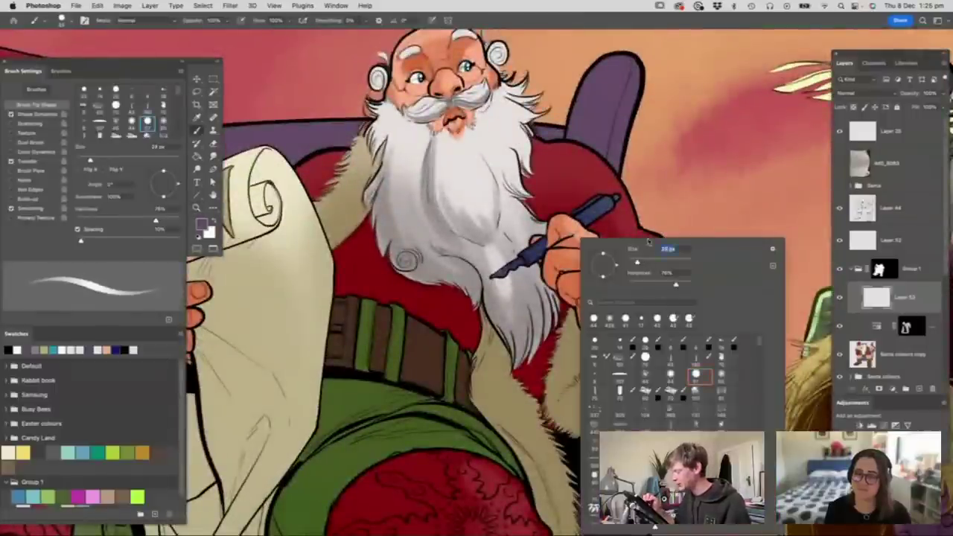
{"action": "key", "text": "Return"}
- Sample the coat's red, lighten it to a bright pink-red, and paint a rim highlight along the outer shoulder and sleeve
{"action": "left_click", "coordinate": [605, 169], "text": "alt"}
{"action": "key", "text": "n"}
{"action": "left_click", "coordinate": [380, 128]}
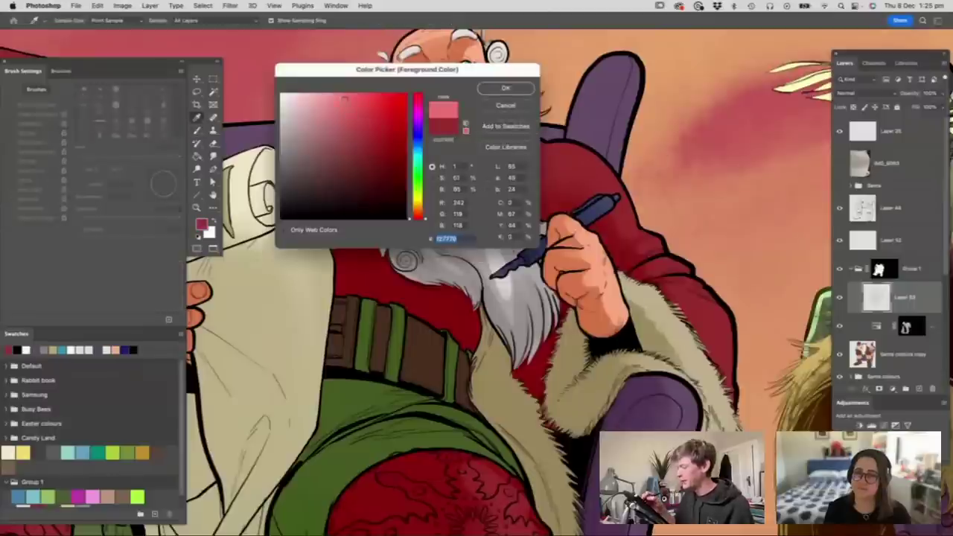
{"action": "left_click", "coordinate": [506, 88]}
{"action": "mouse_move", "coordinate": [586, 146]}
{"action": "left_mouse_down"}
{"action": "mouse_move", "coordinate": [640, 234]}
{"action": "mouse_move", "coordinate": [704, 291]}
{"action": "mouse_move", "coordinate": [726, 339]}
{"action": "mouse_move", "coordinate": [731, 394]}
{"action": "left_mouse_up"}
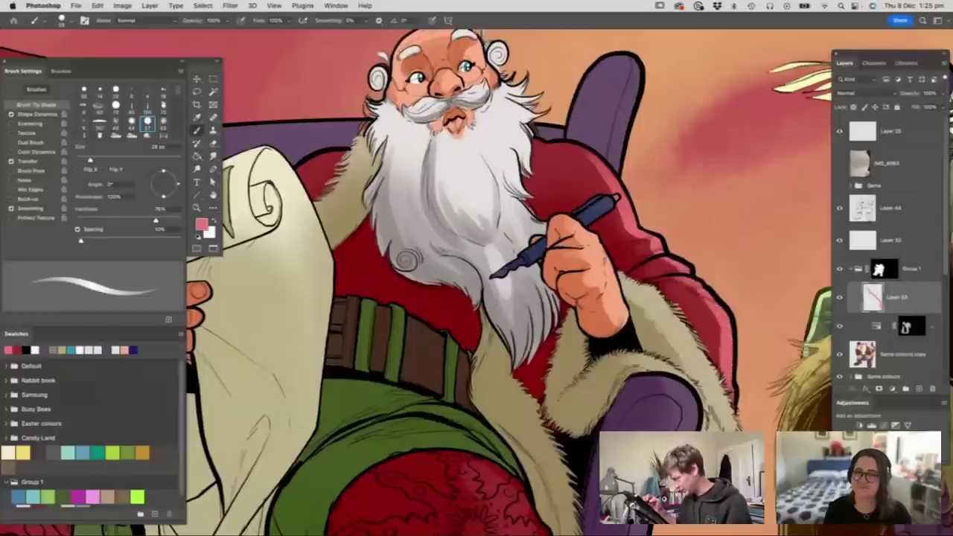
- Sample the chair's purple, lighten it to a pale violet, and paint a rim highlight along the chair back's outer edge
{"action": "left_click", "coordinate": [605, 102], "text": "alt"}
{"action": "key", "text": "n"}
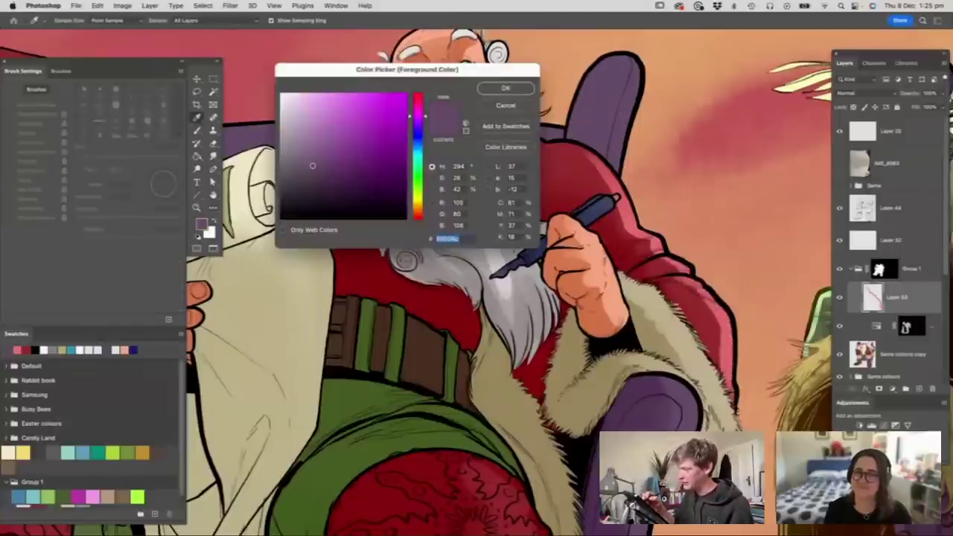
{"action": "left_click", "coordinate": [321, 123]}
{"action": "key", "text": "Return"}
{"action": "left_click_drag", "start_coordinate": [630, 56], "coordinate": [615, 172]}
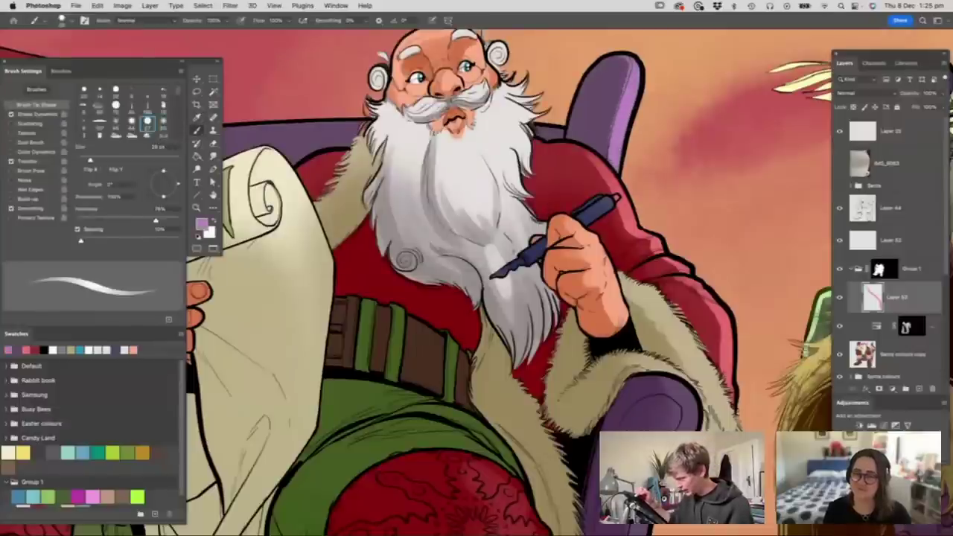
{"action": "mouse_move", "coordinate": [537, 129]}
{"action": "left_mouse_down"}
{"action": "mouse_move", "coordinate": [558, 132]}
{"action": "mouse_move", "coordinate": [544, 136]}
{"action": "left_mouse_up"}
- Paint pale violet rim highlights along the outer edge of the armrest beside the pen hand and the chair's side below it
{"action": "key", "text": "z"}
{"action": "left_click_drag", "start_coordinate": [563, 212], "coordinate": [647, 158]}
{"action": "key", "text": "b"}
{"action": "mouse_move", "coordinate": [643, 182]}
{"action": "left_mouse_down"}
{"action": "mouse_move", "coordinate": [619, 223]}
{"action": "mouse_move", "coordinate": [602, 296]}
{"action": "mouse_move", "coordinate": [577, 279]}
{"action": "left_mouse_up"}
{"action": "key", "text": "super+space"}
{"action": "left_click_drag", "start_coordinate": [617, 385], "coordinate": [658, 383]}
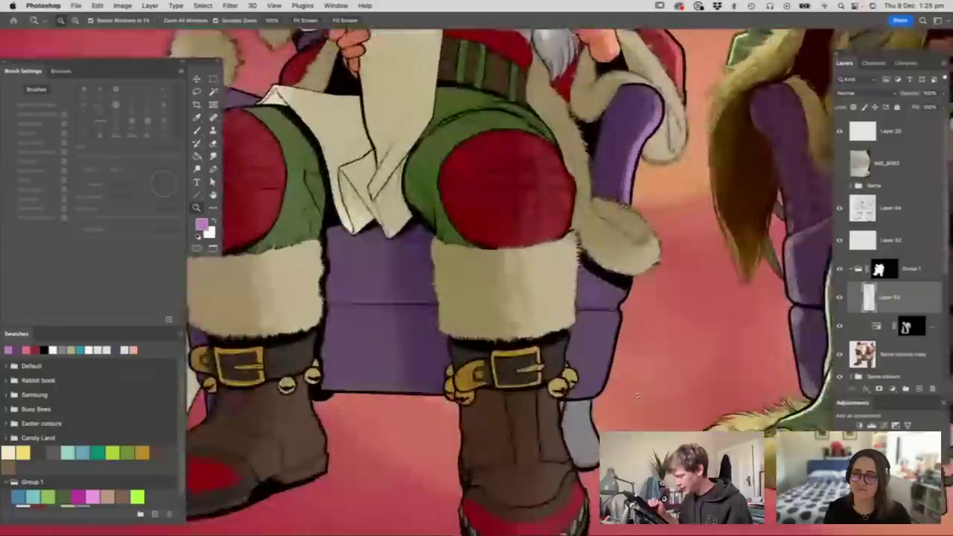
{"action": "mouse_move", "coordinate": [625, 280]}
{"action": "left_mouse_down"}
{"action": "mouse_move", "coordinate": [610, 298]}
{"action": "mouse_move", "coordinate": [594, 399]}
{"action": "mouse_move", "coordinate": [585, 399]}
{"action": "left_mouse_up"}
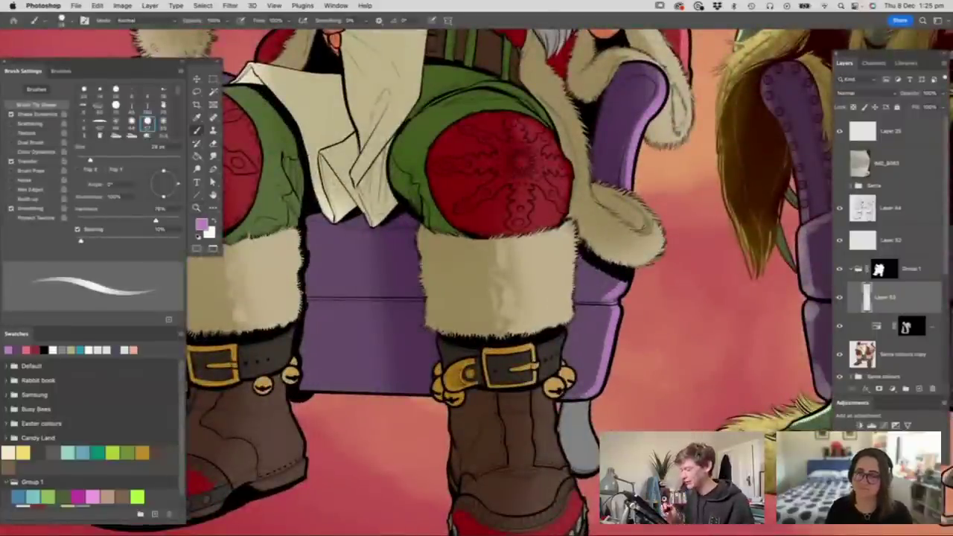
- Paint a pale violet highlight along the top edge of the chair back between the hat and the scroll
{"action": "key", "text": "z"}
{"action": "left_click", "coordinate": [637, 322], "text": "alt"}
{"action": "left_click", "coordinate": [476, 123]}
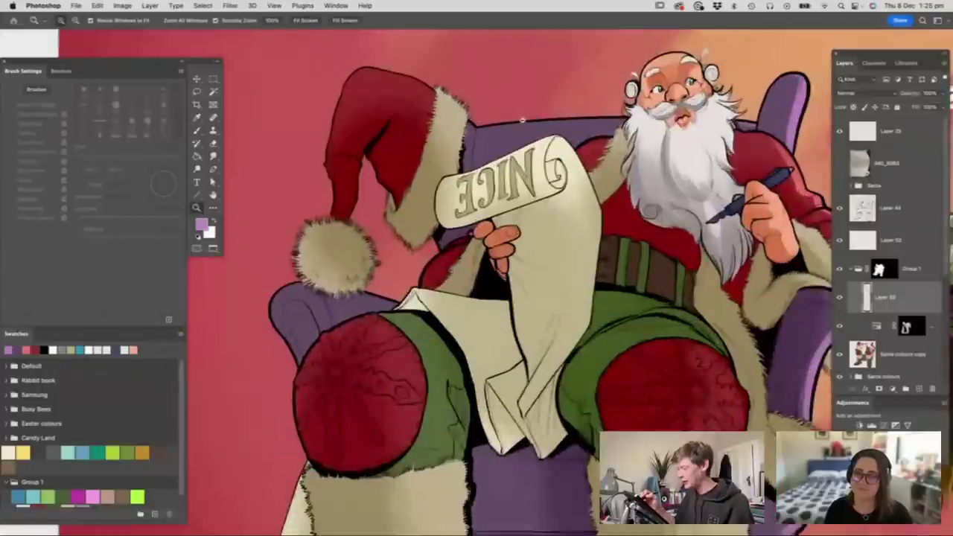
{"action": "key", "text": "b"}
{"action": "left_click_drag", "start_coordinate": [471, 138], "coordinate": [528, 129]}
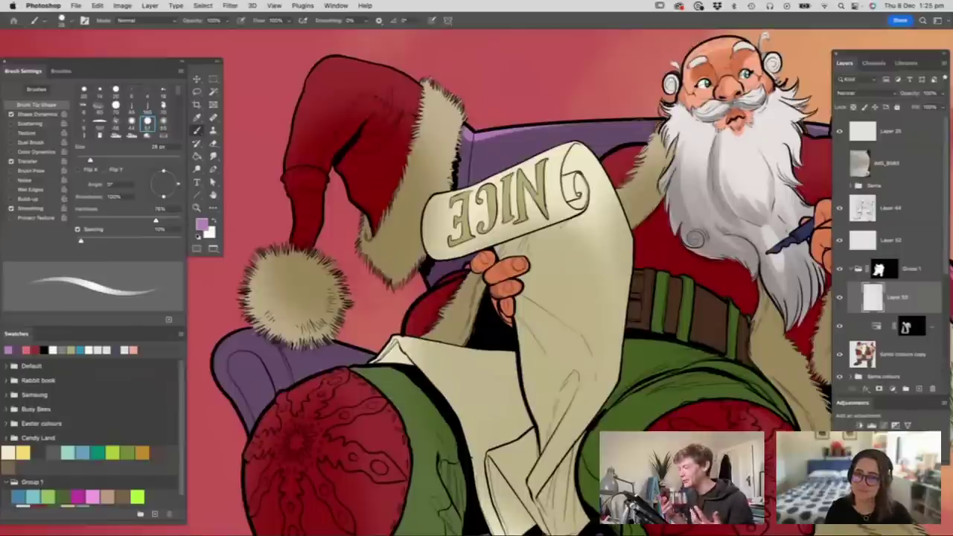
- Paint a pale violet highlight on the armrest's upper edge between the hat's pompom and the scroll
{"action": "key", "text": "z"}
{"action": "left_click_drag", "start_coordinate": [522, 195], "coordinate": [458, 212]}
{"action": "left_click_drag", "start_coordinate": [405, 286], "coordinate": [483, 241]}
{"action": "key", "text": "b"}
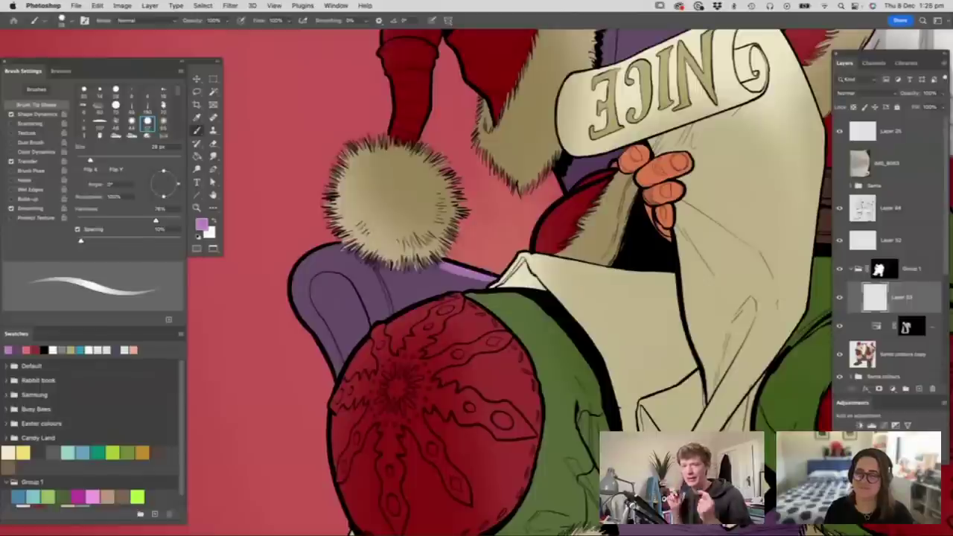
- Sample the fur's beige, lighten it to a pale cream, and paint highlights along the sleeve's fur trim and cuff
{"action": "key", "text": "z"}
{"action": "left_click_drag", "start_coordinate": [484, 255], "coordinate": [434, 282]}
{"action": "left_click_drag", "start_coordinate": [677, 316], "coordinate": [719, 307]}
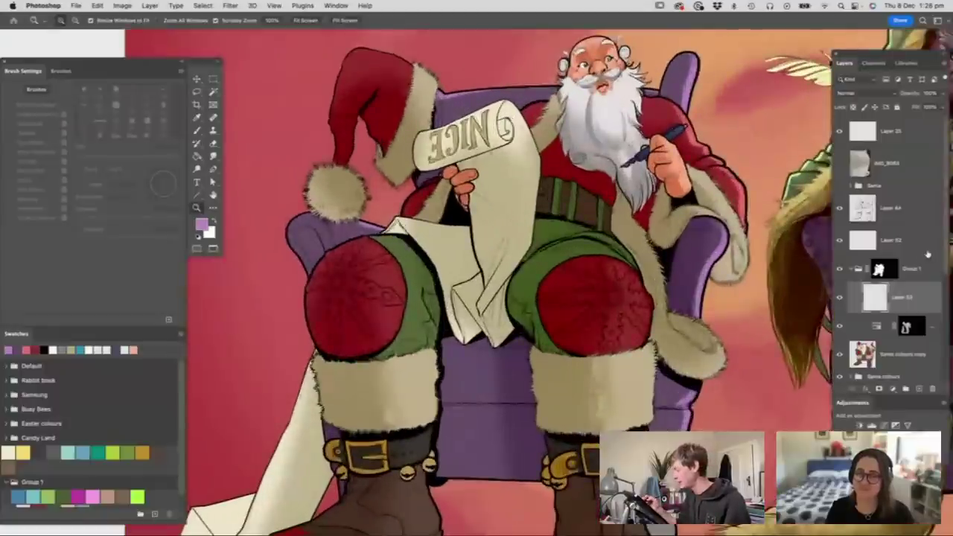
{"action": "left_click_drag", "start_coordinate": [659, 287], "coordinate": [627, 294]}
{"action": "left_click_drag", "start_coordinate": [689, 239], "coordinate": [752, 232]}
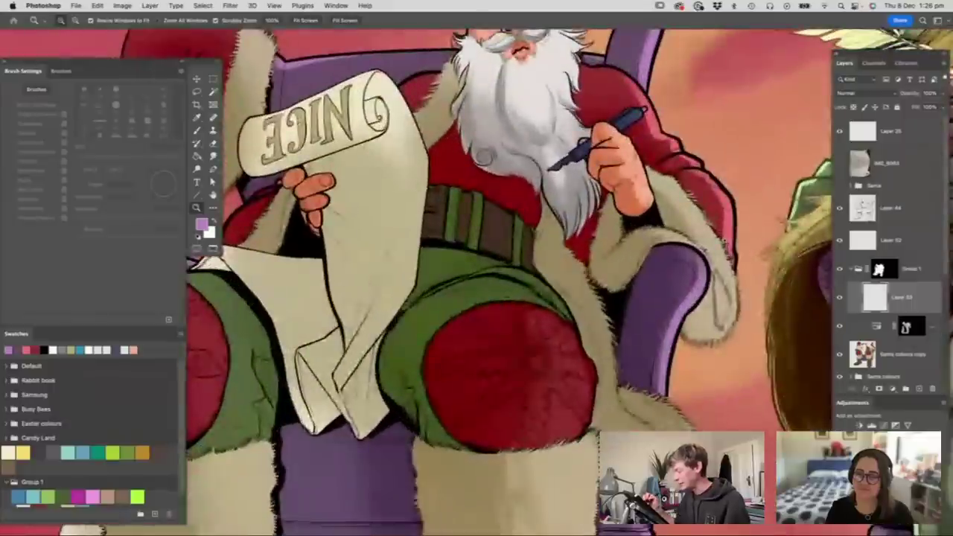
{"action": "key", "text": "b"}
{"action": "left_click", "coordinate": [677, 191], "text": "alt"}
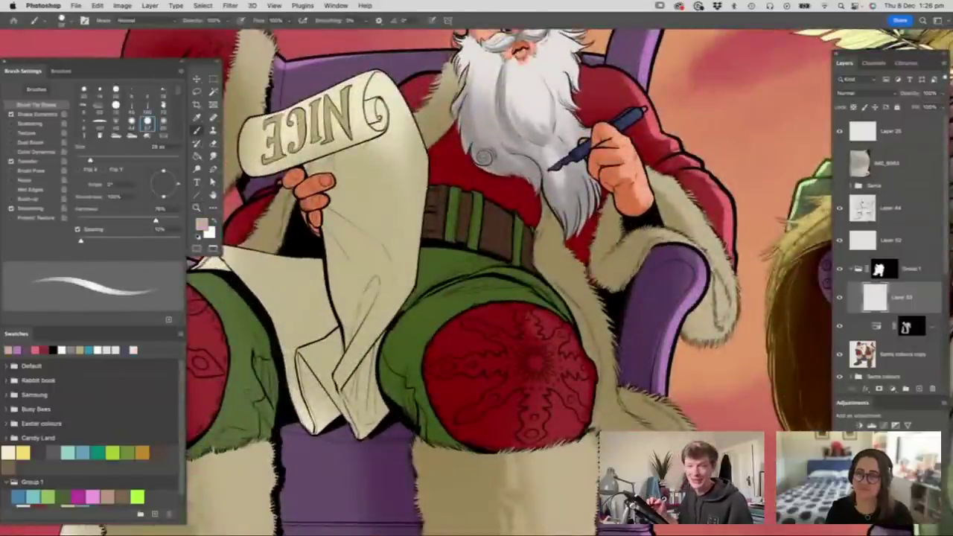
{"action": "left_click", "coordinate": [202, 224]}
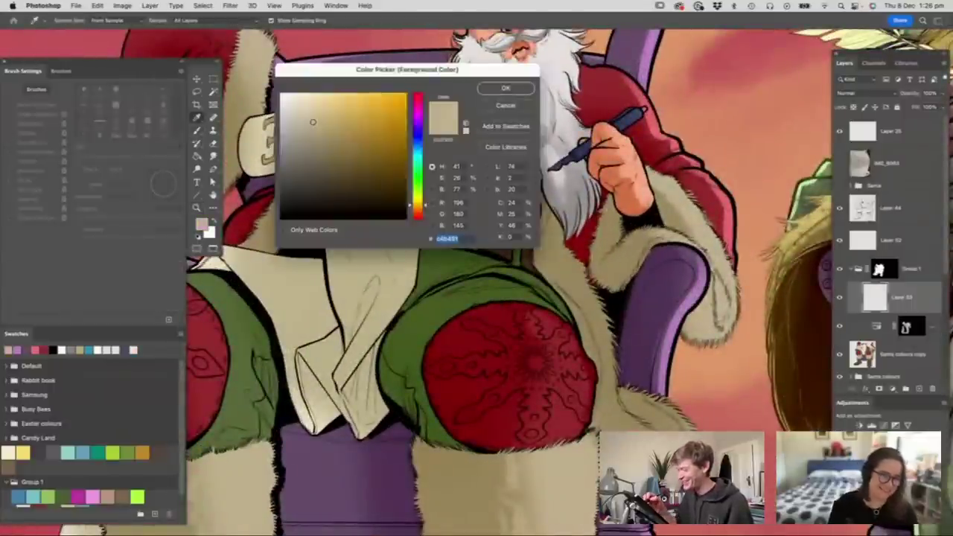
{"action": "left_click_drag", "start_coordinate": [314, 110], "coordinate": [307, 96]}
{"action": "left_click", "coordinate": [503, 89]}
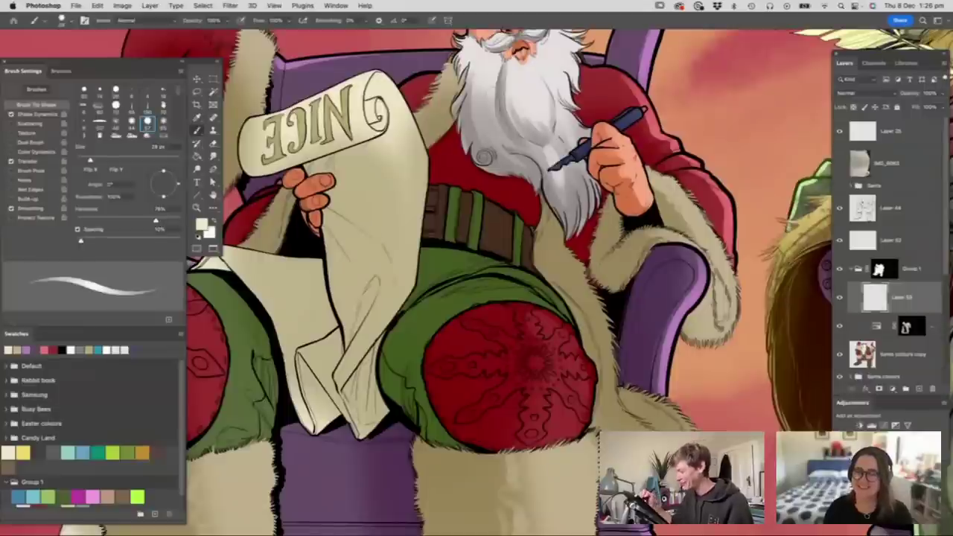
{"action": "mouse_move", "coordinate": [655, 177]}
{"action": "left_mouse_down"}
{"action": "mouse_move", "coordinate": [686, 200]}
{"action": "mouse_move", "coordinate": [723, 264]}
{"action": "mouse_move", "coordinate": [733, 302]}
{"action": "mouse_move", "coordinate": [720, 332]}
{"action": "mouse_move", "coordinate": [709, 299]}
{"action": "left_mouse_up"}
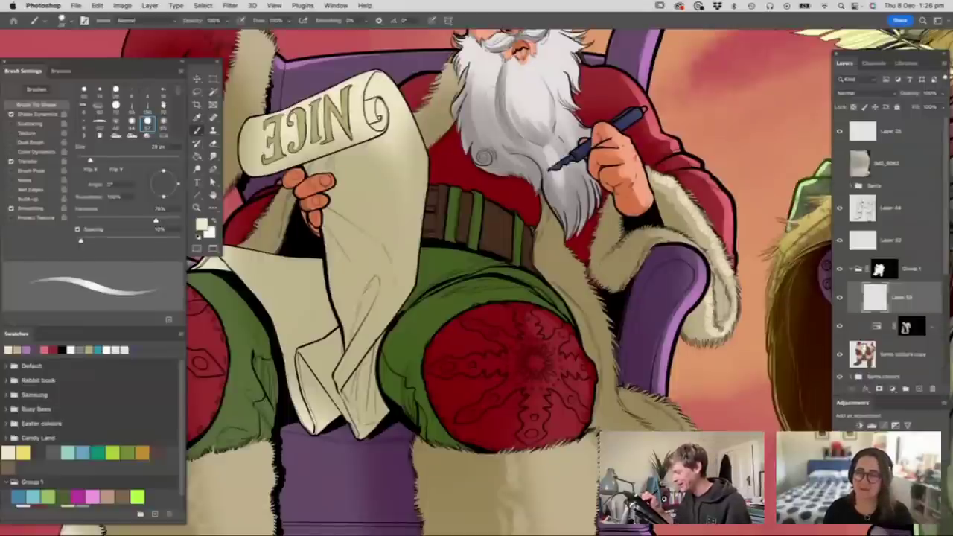
{"action": "left_click_drag", "start_coordinate": [680, 235], "coordinate": [648, 229]}
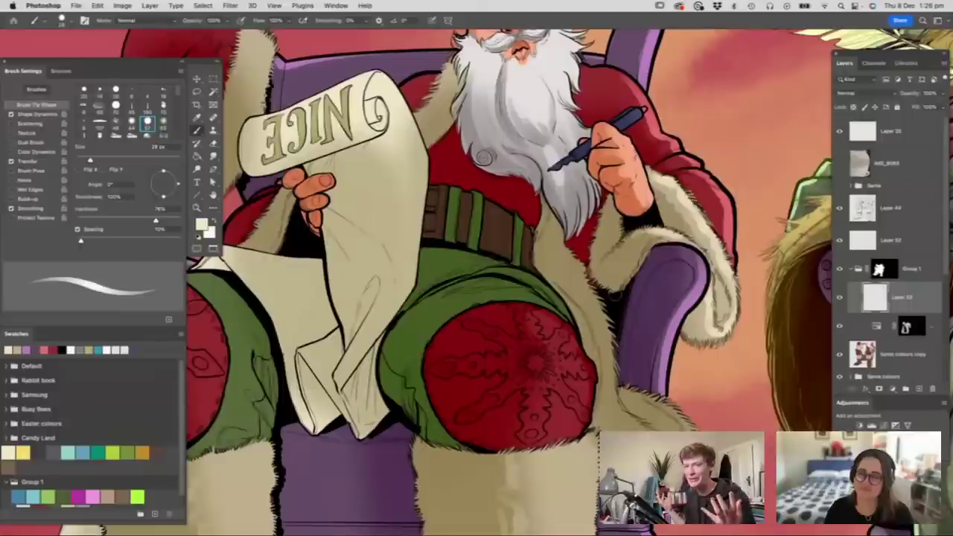
- Sample the skin tone on Santa's forehead and lighten it to a pale peach for the face highlights
{"action": "key", "text": "z"}
{"action": "left_click_drag", "start_coordinate": [615, 295], "coordinate": [585, 340]}
{"action": "mouse_move", "coordinate": [590, 256]}
{"action": "left_mouse_down"}
{"action": "mouse_move", "coordinate": [627, 255]}
{"action": "mouse_move", "coordinate": [605, 246]}
{"action": "left_mouse_up"}
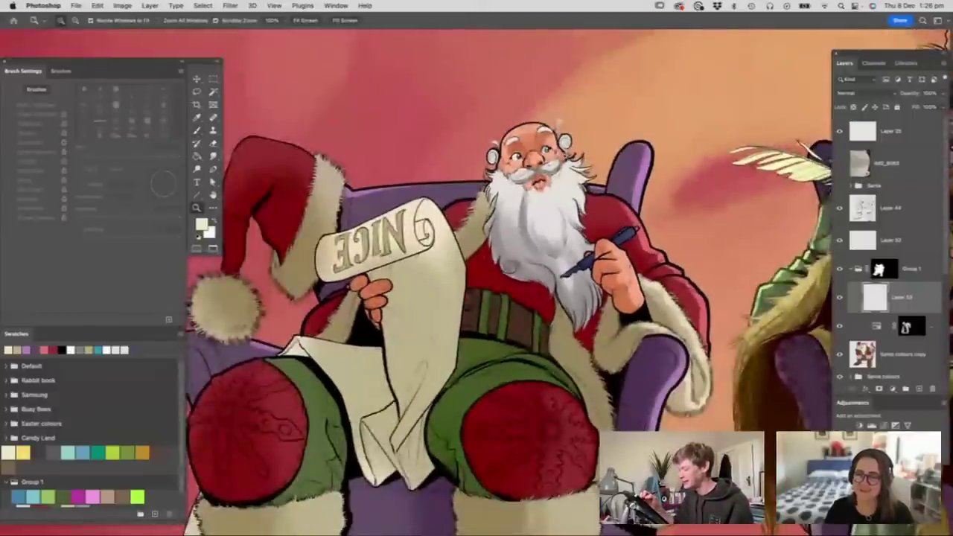
{"action": "left_click_drag", "start_coordinate": [545, 129], "coordinate": [580, 151]}
{"action": "key", "text": "b"}
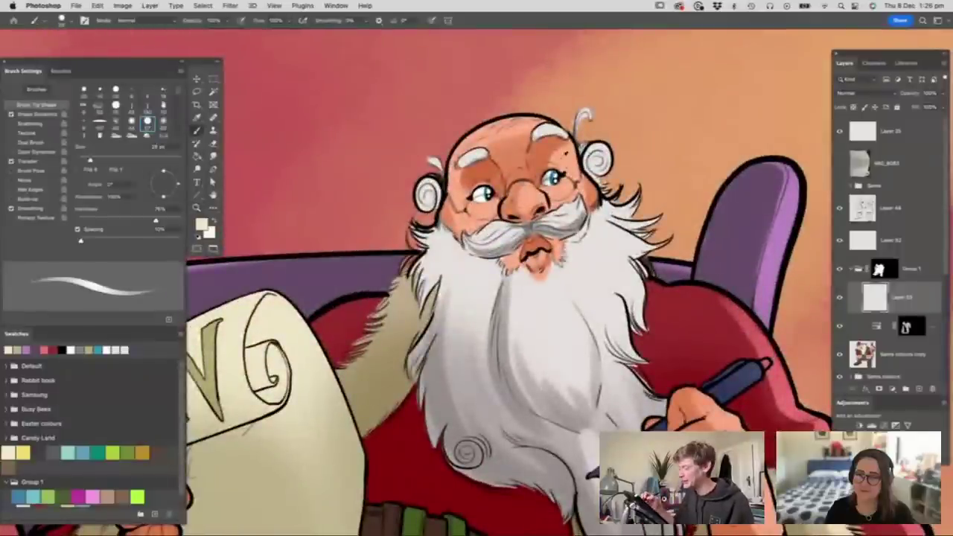
{"action": "left_click", "coordinate": [565, 154], "text": "alt"}
{"action": "key", "text": "n"}
{"action": "left_click", "coordinate": [320, 98]}
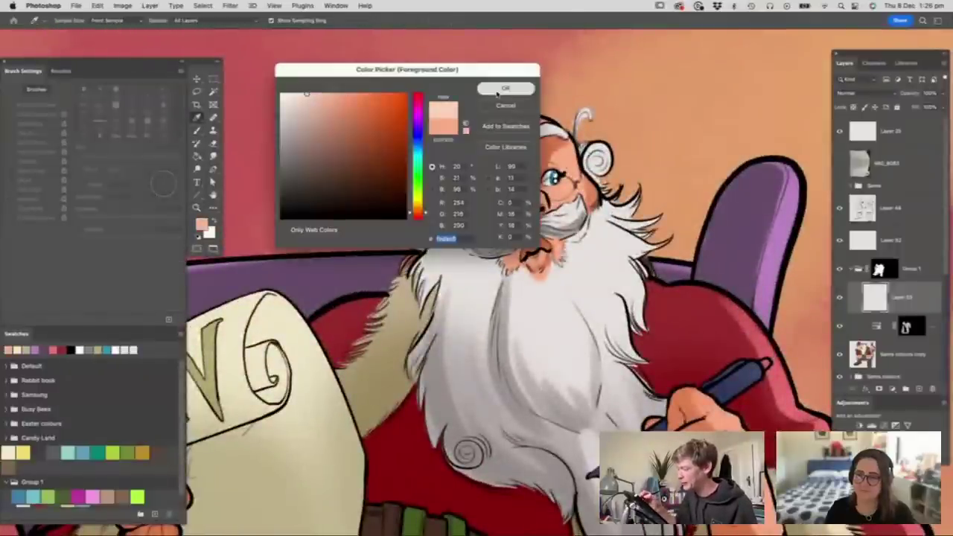
- Accept the pale peach foreground colour, set the brush to 14 px and paint a highlight along the top of Santa's bald head
{"action": "left_click", "coordinate": [498, 90]}
{"action": "right_click", "coordinate": [514, 143]}
{"action": "mouse_move", "coordinate": [570, 168]}
{"action": "left_mouse_down"}
{"action": "mouse_move", "coordinate": [572, 194]}
{"action": "mouse_move", "coordinate": [594, 198]}
{"action": "left_mouse_up"}
{"action": "key", "text": "Return"}
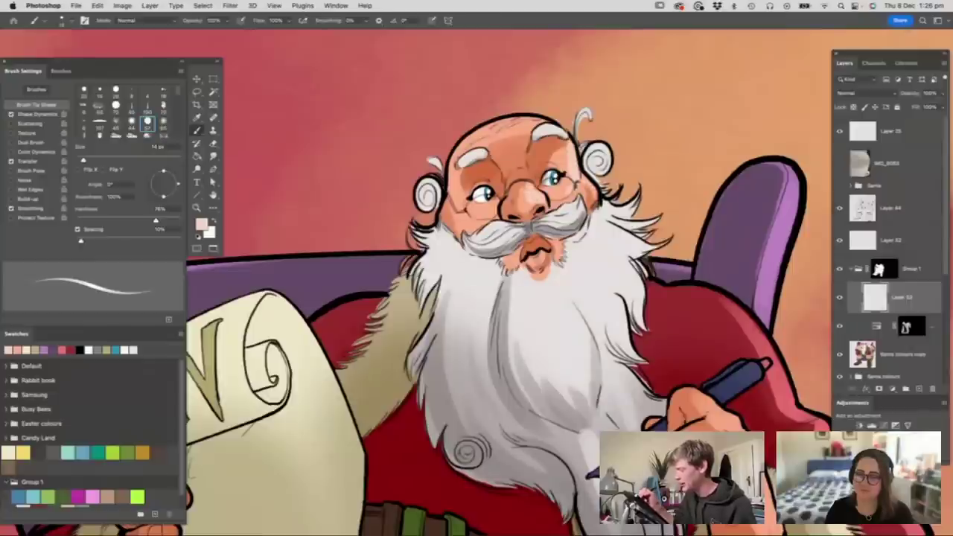
{"action": "left_click_drag", "start_coordinate": [540, 122], "coordinate": [492, 127]}
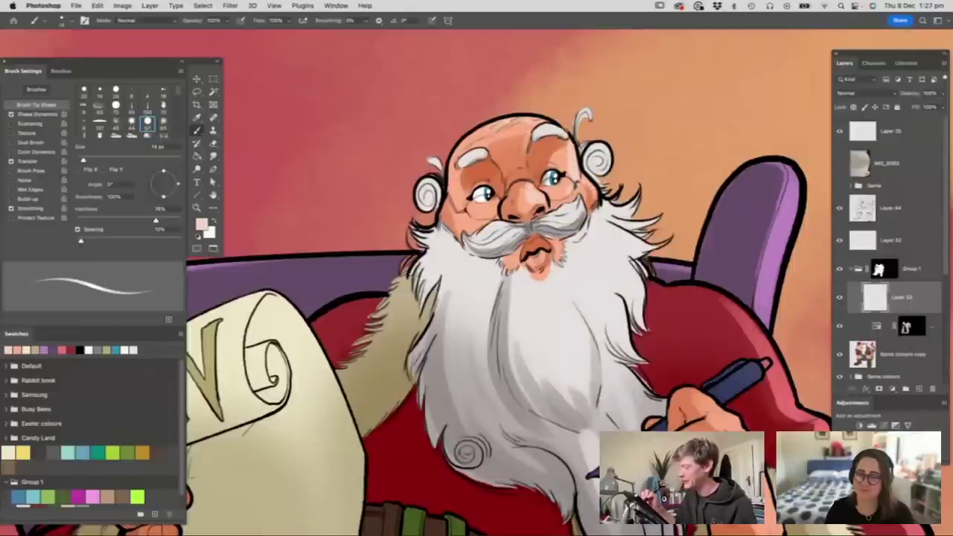
- Examine the Santa figure at several magnifications, from the face and hands to the knees and boots
{"action": "key", "text": "z"}
{"action": "left_click_drag", "start_coordinate": [557, 178], "coordinate": [483, 180]}
{"action": "left_click_drag", "start_coordinate": [633, 298], "coordinate": [700, 297]}
{"action": "key", "text": "b"}
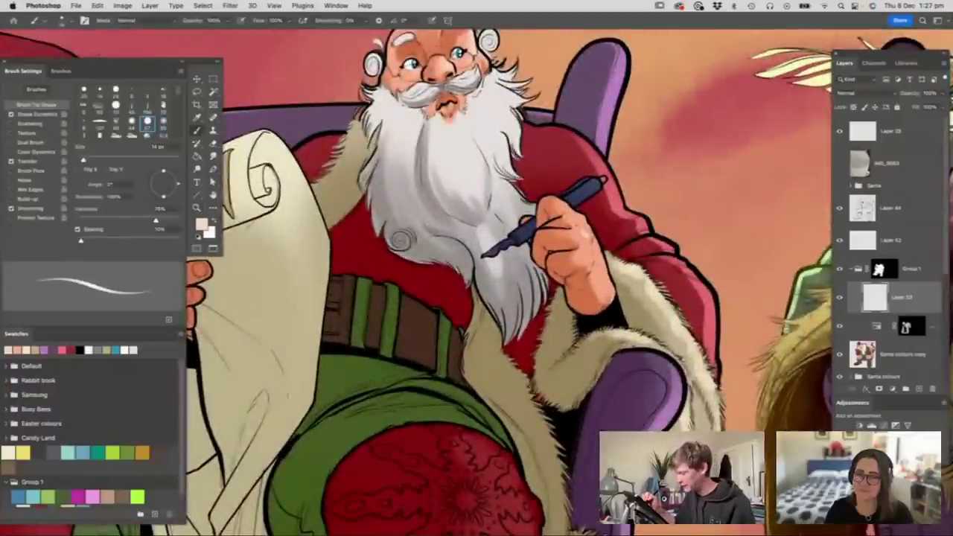
{"action": "key", "text": "z"}
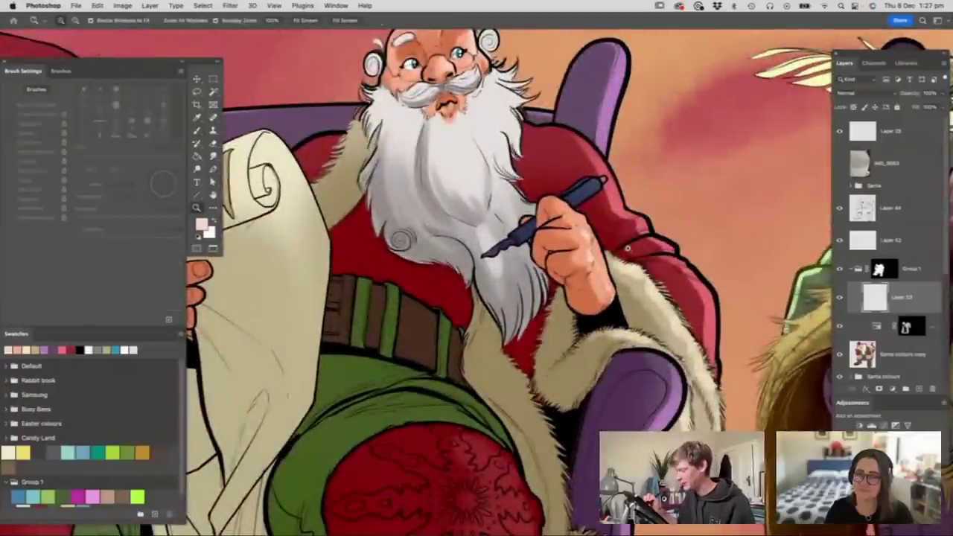
{"action": "mouse_move", "coordinate": [626, 261]}
{"action": "left_mouse_down"}
{"action": "mouse_move", "coordinate": [558, 261]}
{"action": "mouse_move", "coordinate": [618, 264]}
{"action": "left_mouse_up"}
{"action": "left_click", "coordinate": [618, 265], "text": "alt"}
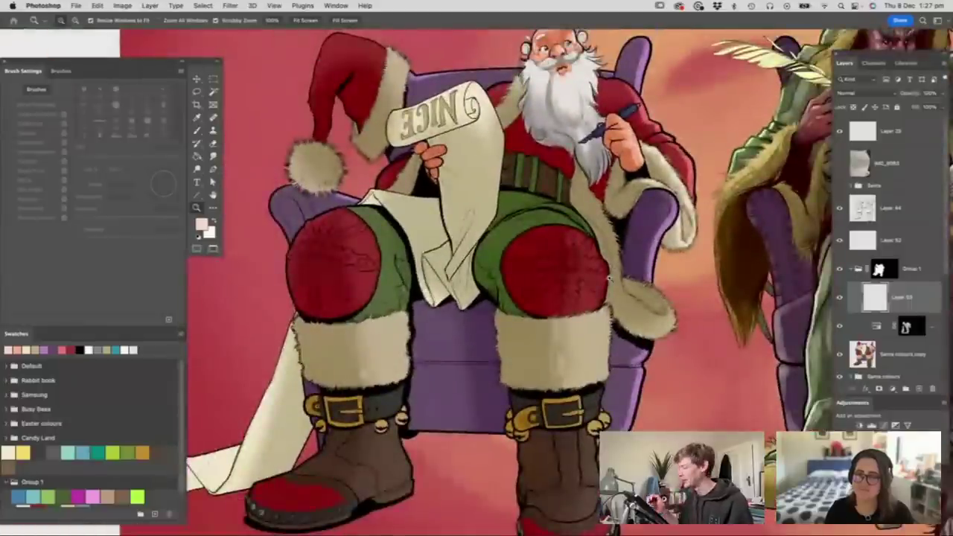
{"action": "left_click", "coordinate": [610, 278], "text": "alt"}
{"action": "left_click", "coordinate": [644, 200]}
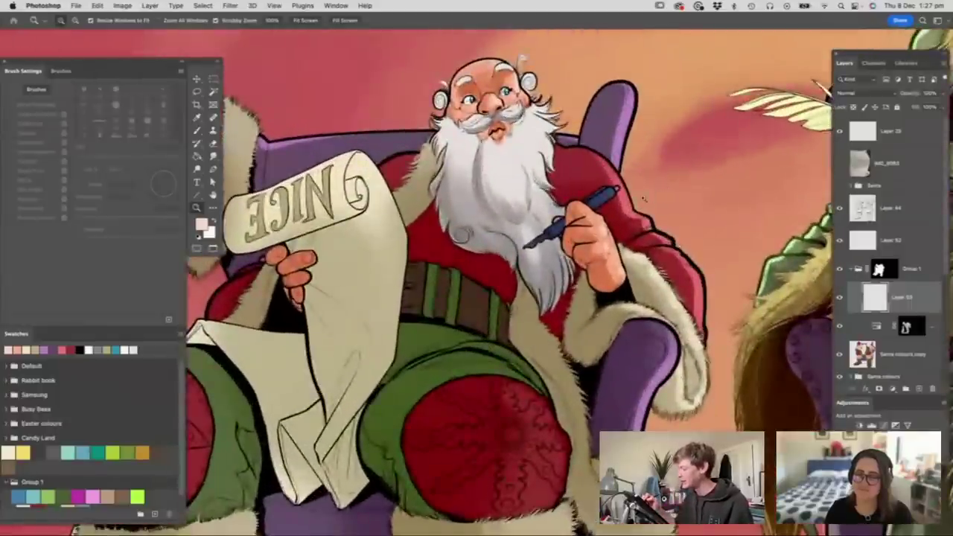
{"action": "left_click_drag", "start_coordinate": [643, 200], "coordinate": [649, 205]}
{"action": "left_click", "coordinate": [647, 205], "text": "alt"}
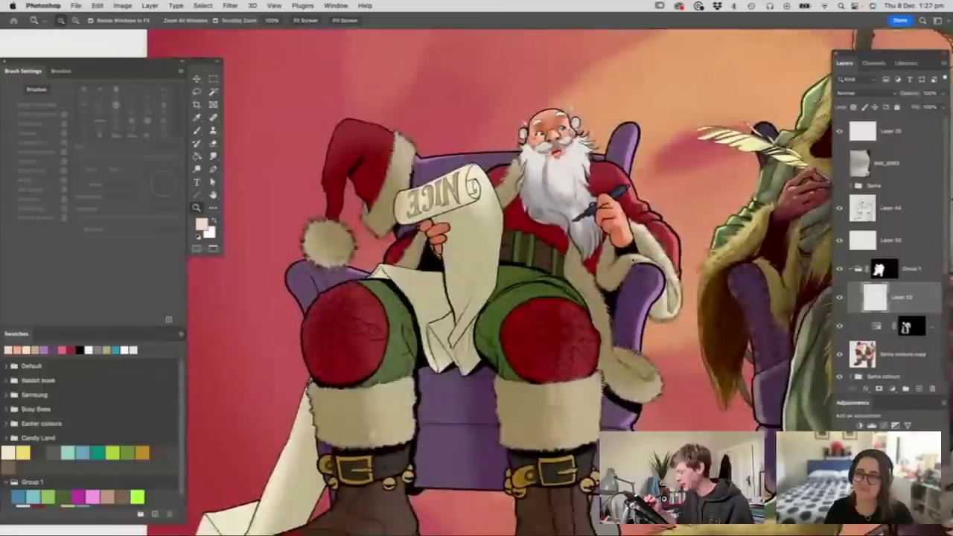
{"action": "left_click", "coordinate": [617, 258], "text": "alt"}
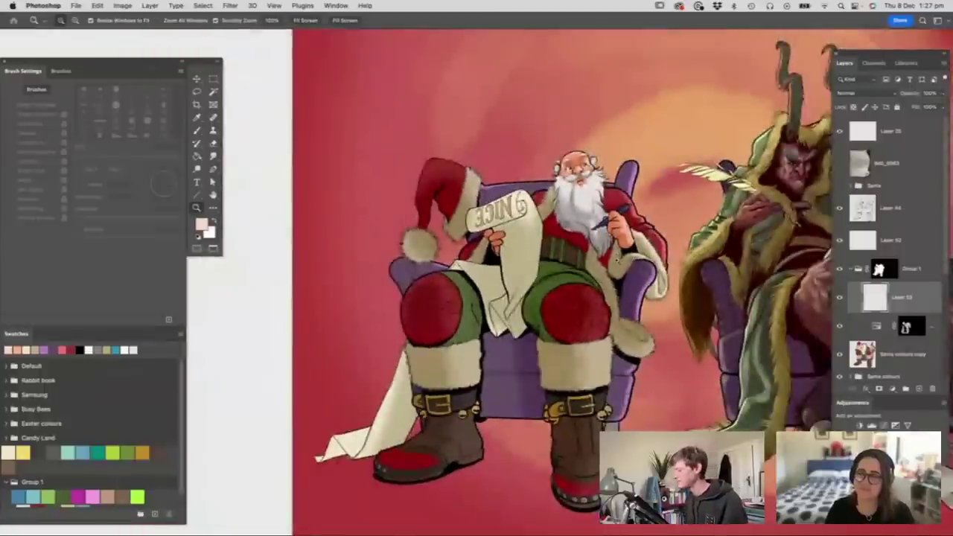
{"action": "left_click", "coordinate": [594, 223], "text": "alt"}
{"action": "left_click", "coordinate": [571, 301]}
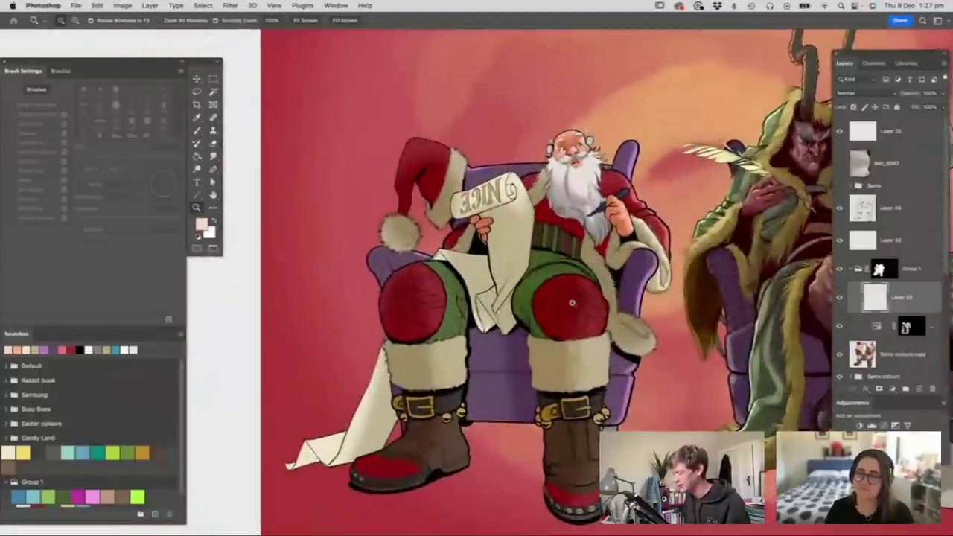
{"action": "left_click", "coordinate": [572, 303]}
{"action": "left_click", "coordinate": [590, 307], "text": "alt"}
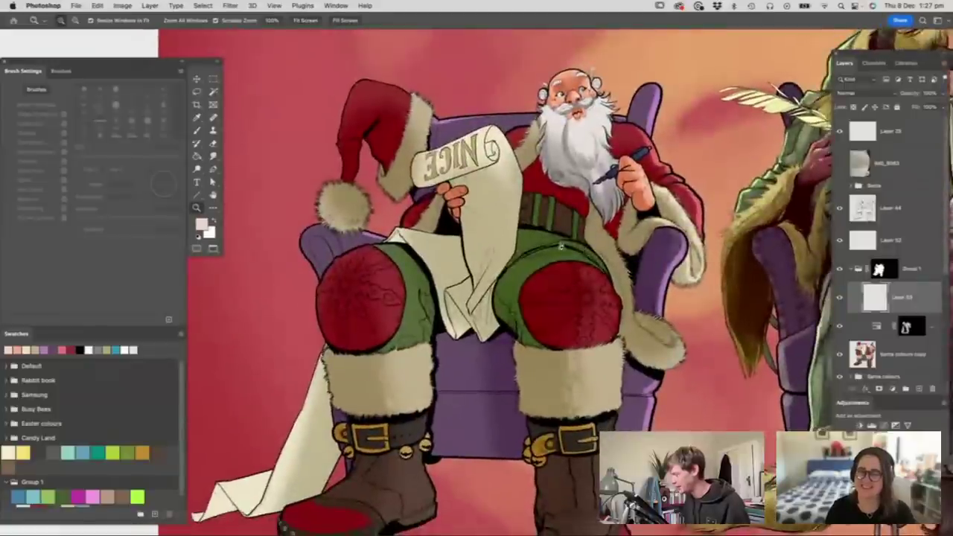
{"action": "left_click", "coordinate": [563, 248]}
- Select the snowflake patterns on both of Santa's knees from the line-art layer, using the Magic Wand with Contiguous enabled
{"action": "left_click", "coordinate": [866, 213]}
{"action": "key", "text": "w"}
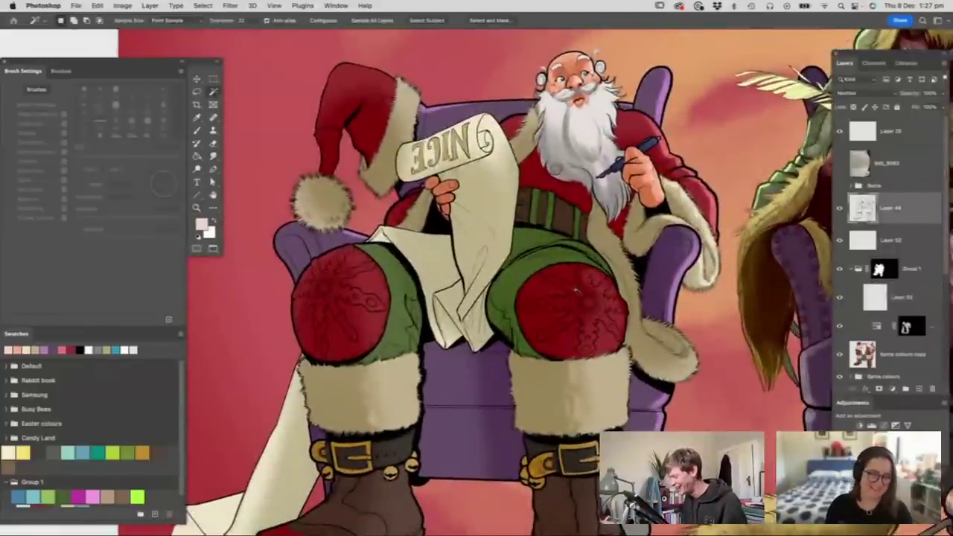
{"action": "left_click", "coordinate": [591, 285]}
{"action": "key", "text": "ctrl+d"}
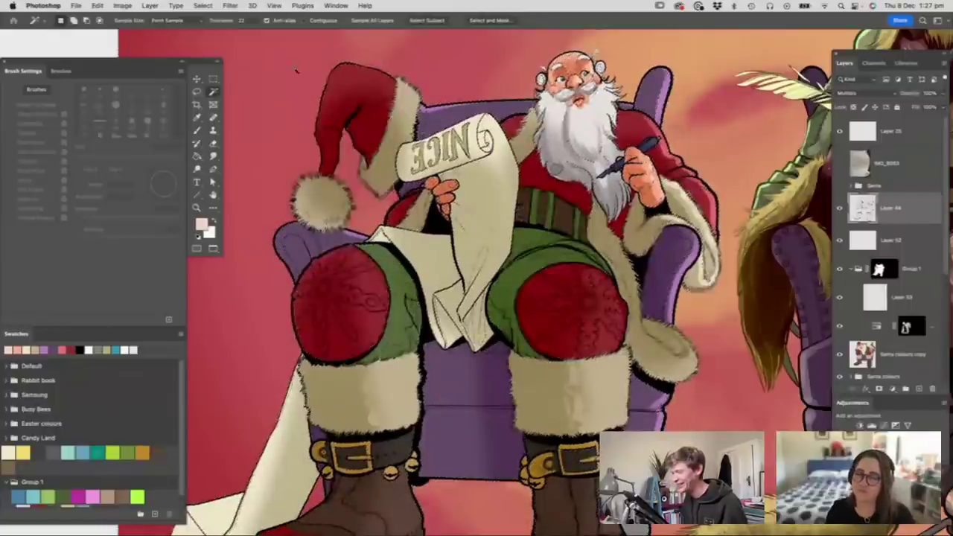
{"action": "left_click_drag", "start_coordinate": [353, 284], "coordinate": [378, 300]}
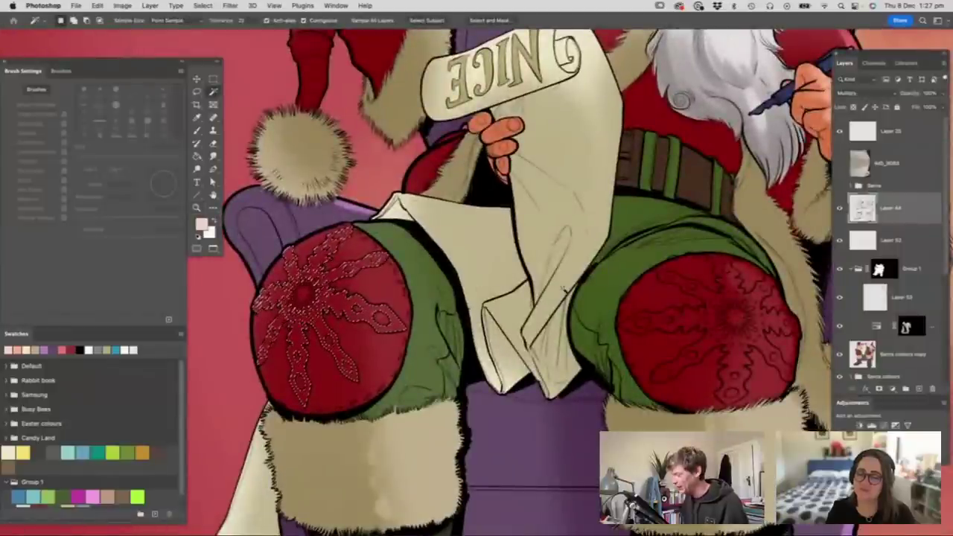
{"action": "left_click", "coordinate": [712, 300], "text": "shift"}
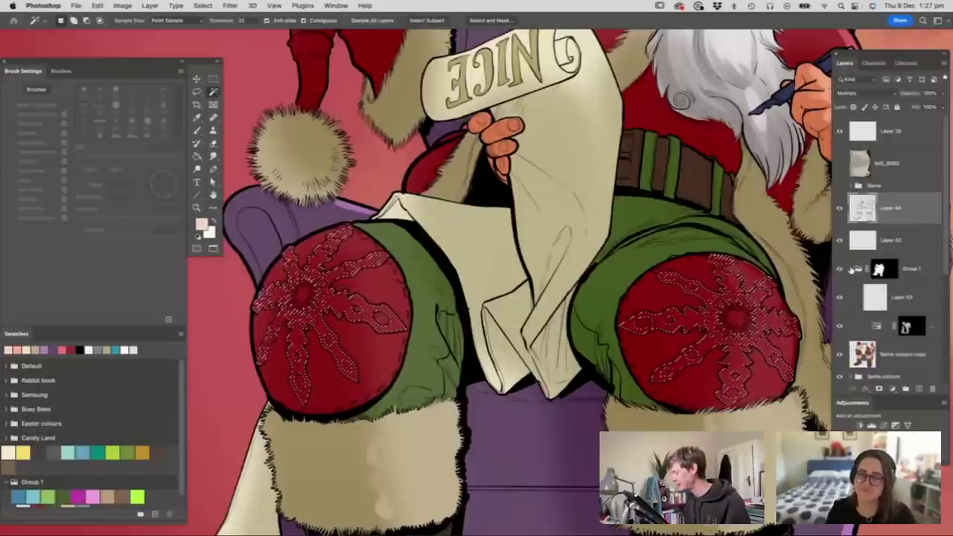
- Hide Santa's colour layers to inspect the bare line art around the knees and face, and show them again
{"action": "left_click", "coordinate": [851, 268]}
{"action": "left_click", "coordinate": [839, 268]}
{"action": "key", "text": "z"}
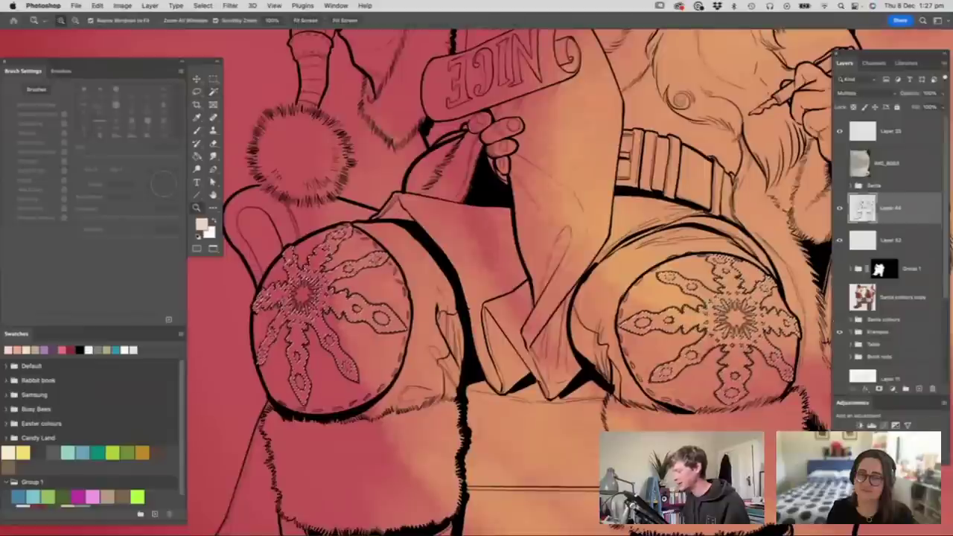
{"action": "left_click_drag", "start_coordinate": [712, 290], "coordinate": [640, 290]}
{"action": "left_click_drag", "start_coordinate": [714, 158], "coordinate": [867, 163]}
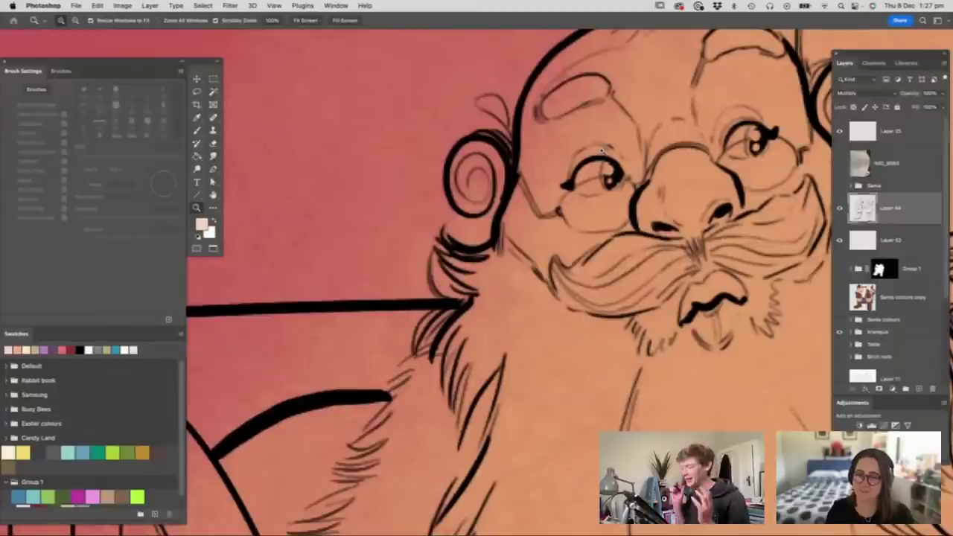
{"action": "left_click_drag", "start_coordinate": [604, 150], "coordinate": [461, 172]}
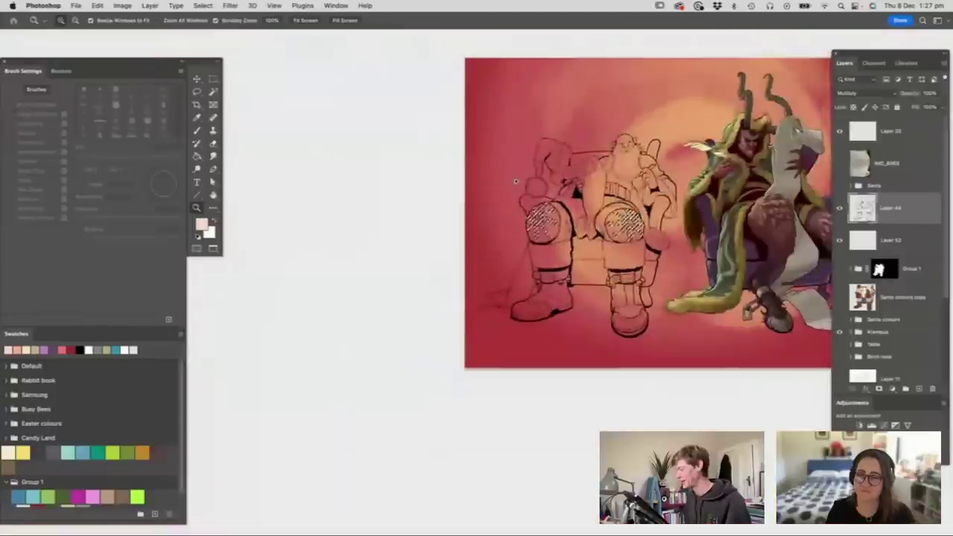
{"action": "left_click_drag", "start_coordinate": [618, 184], "coordinate": [666, 187]}
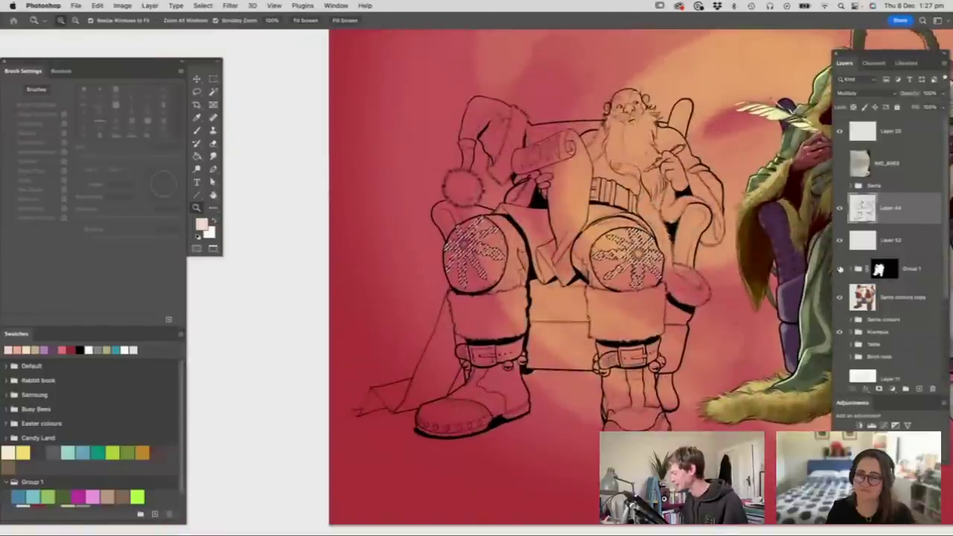
{"action": "left_click", "coordinate": [840, 297]}
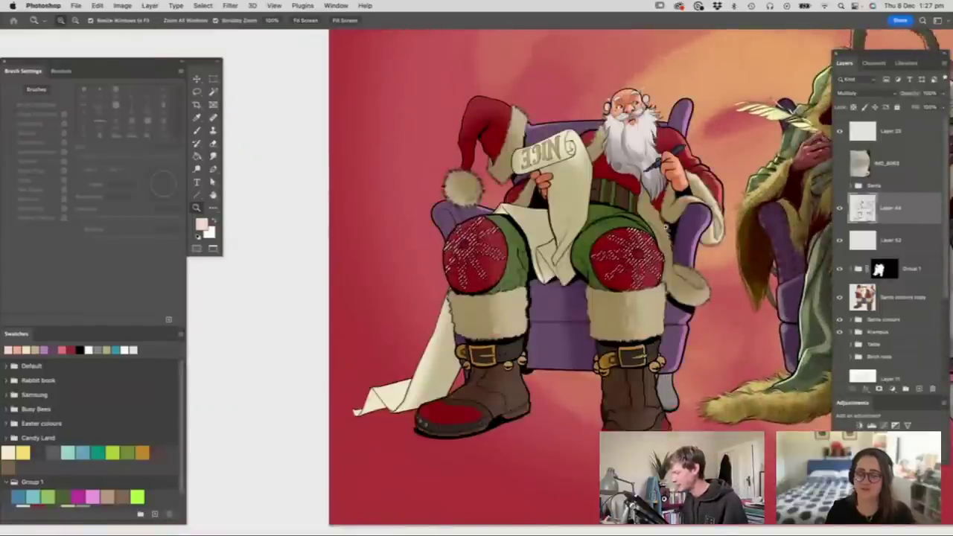
- Add a Hue/Saturation adjustment for the selected snowflakes above the Santa colours copy layer, shifting the hue to gold and lowering the saturation
{"action": "scroll", "coordinate": [648, 201], "scroll_direction": "up", "scroll_amount": 2}
{"action": "scroll", "coordinate": [581, 265], "scroll_direction": "up", "scroll_amount": 2}
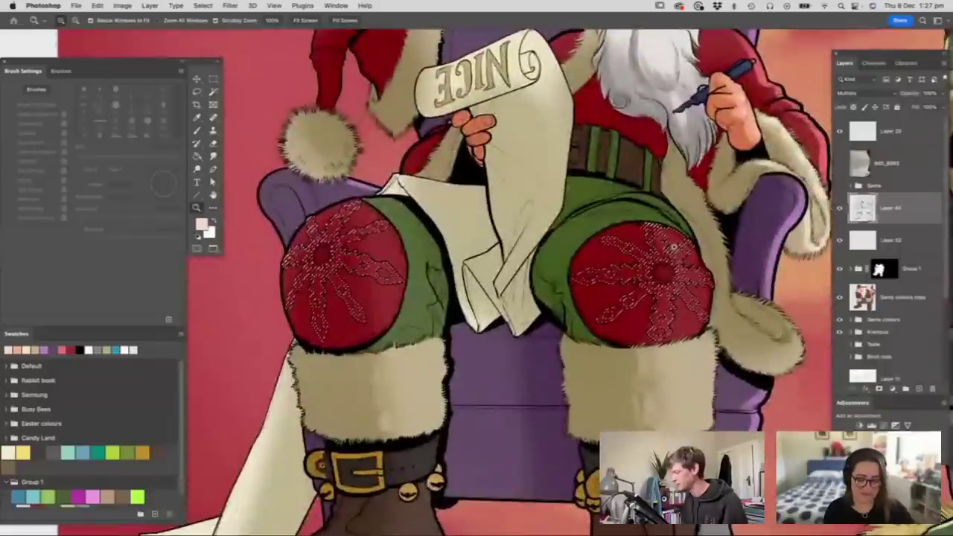
{"action": "scroll", "coordinate": [691, 256], "scroll_direction": "up", "scroll_amount": 1}
{"action": "key", "text": "w"}
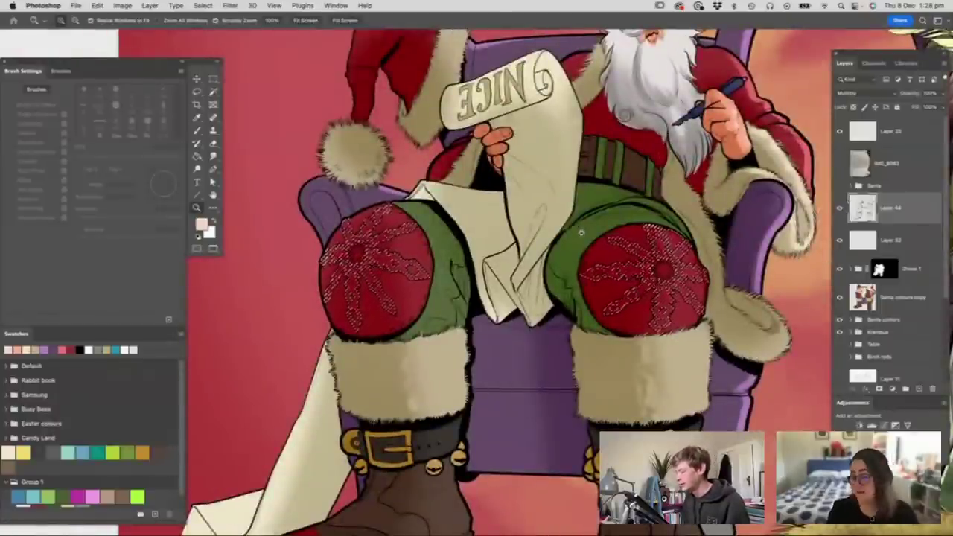
{"action": "left_click_drag", "start_coordinate": [579, 228], "coordinate": [592, 227]}
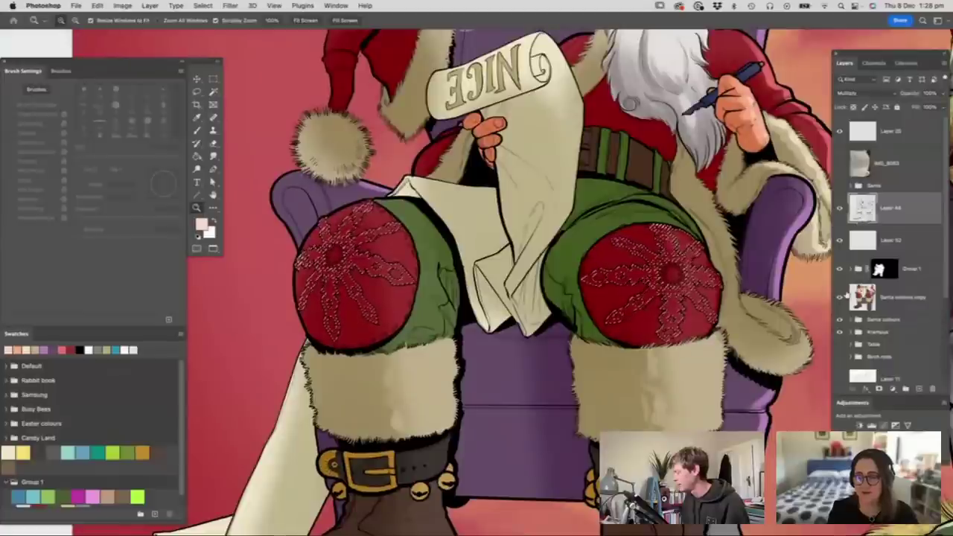
{"action": "left_click", "coordinate": [885, 299]}
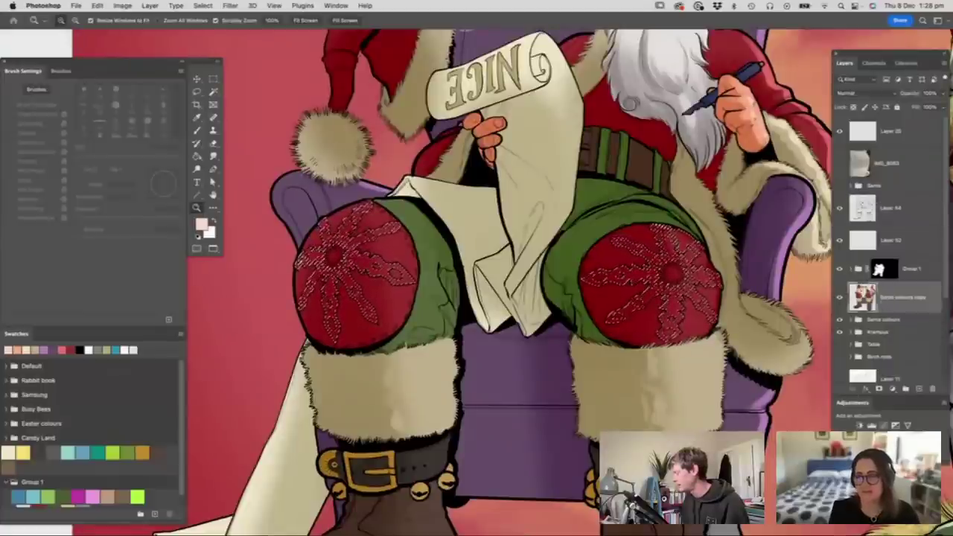
{"action": "left_click", "coordinate": [859, 437]}
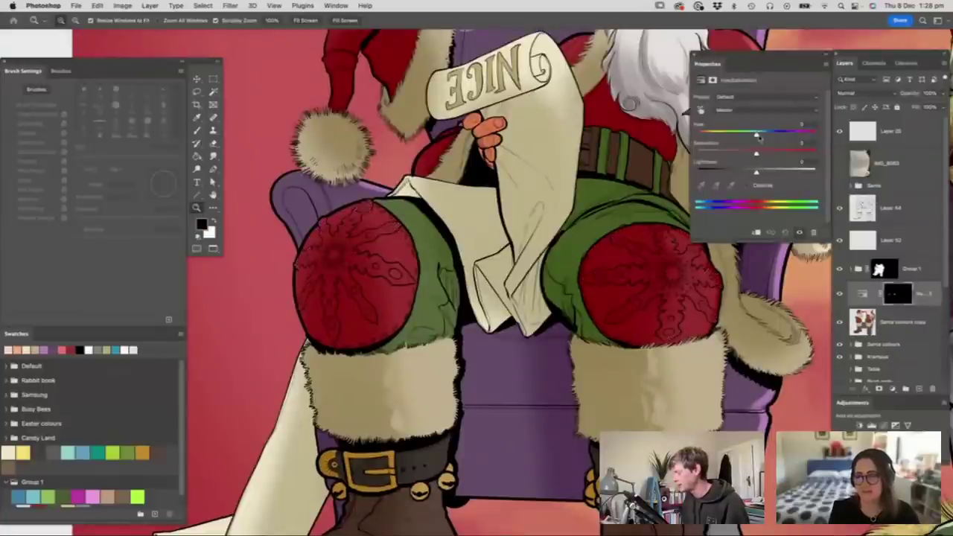
{"action": "left_click_drag", "start_coordinate": [757, 136], "coordinate": [737, 154]}
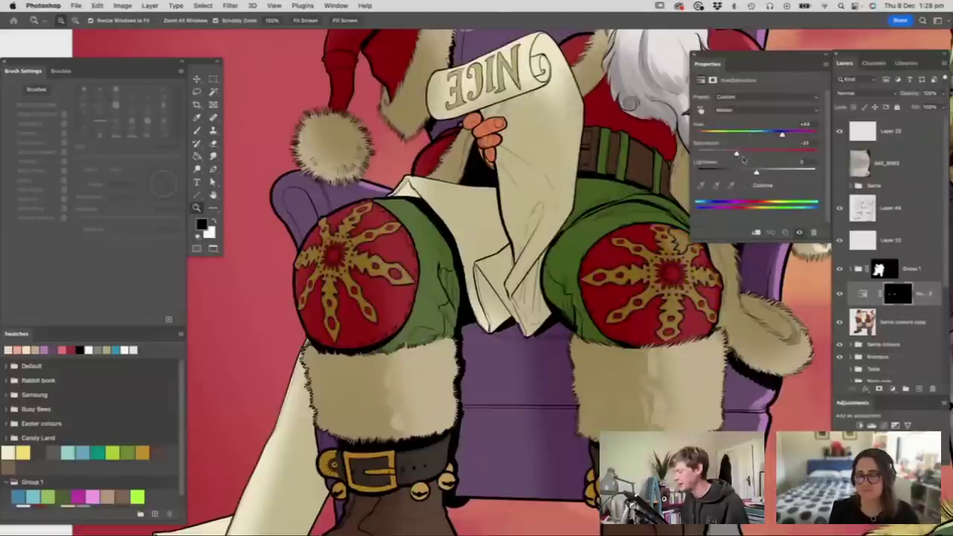
- Clean up the snowflake colouring by painting black on the adjustment's mask over the knee below the belt, using a 24 px brush
{"action": "left_click", "coordinate": [695, 57]}
{"action": "left_click", "coordinate": [696, 195]}
{"action": "left_click", "coordinate": [696, 195]}
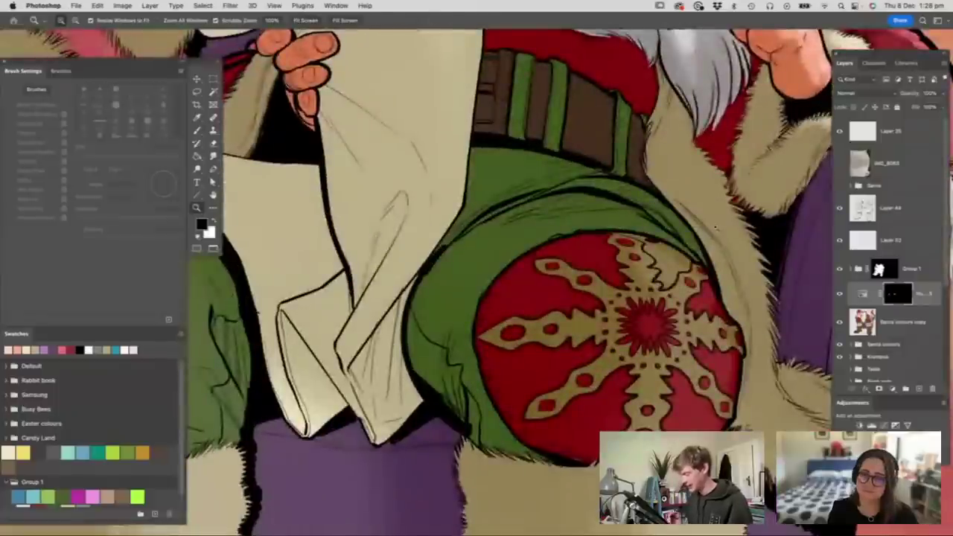
{"action": "key", "text": "b"}
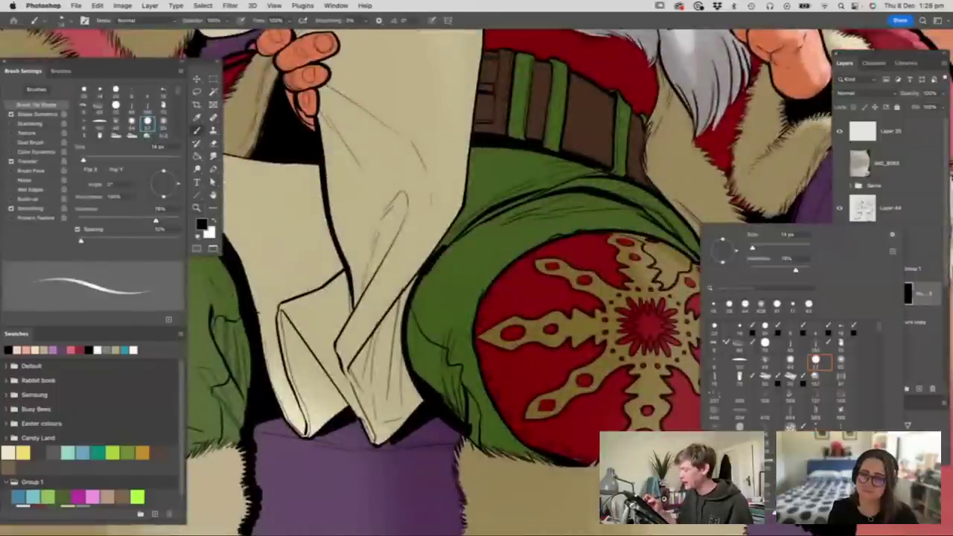
{"action": "right_click", "coordinate": [701, 225]}
{"action": "left_click_drag", "start_coordinate": [754, 247], "coordinate": [758, 247]}
{"action": "left_click", "coordinate": [651, 230]}
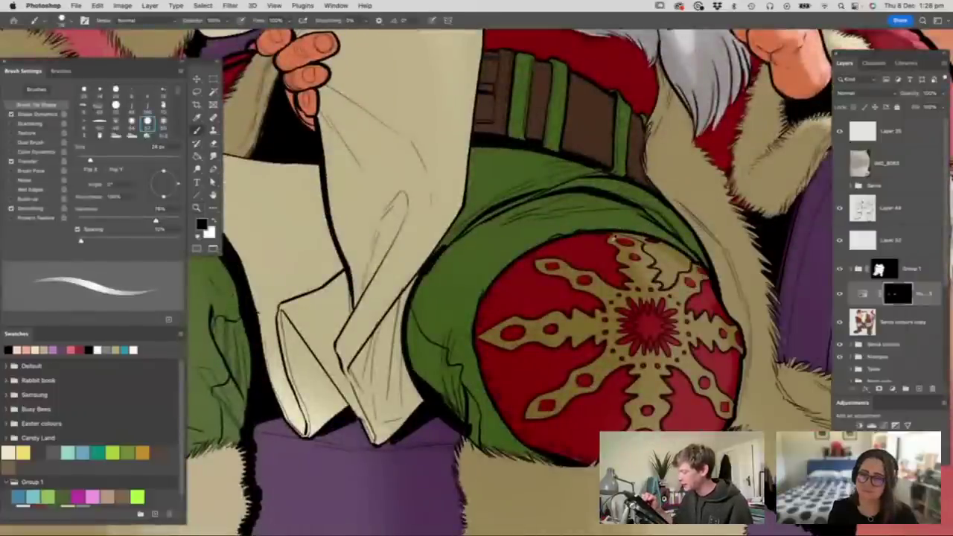
{"action": "mouse_move", "coordinate": [647, 245]}
{"action": "left_mouse_down"}
{"action": "mouse_move", "coordinate": [663, 255]}
{"action": "mouse_move", "coordinate": [667, 280]}
{"action": "mouse_move", "coordinate": [673, 259]}
{"action": "mouse_move", "coordinate": [686, 263]}
{"action": "mouse_move", "coordinate": [528, 362]}
{"action": "left_mouse_up"}
- Select the cream areas of the NICE scroll, including its trailing end by the boot, on the Santa colours copy layer with the Magic Wand
{"action": "key", "text": "z"}
{"action": "left_click_drag", "start_coordinate": [672, 259], "coordinate": [705, 262]}
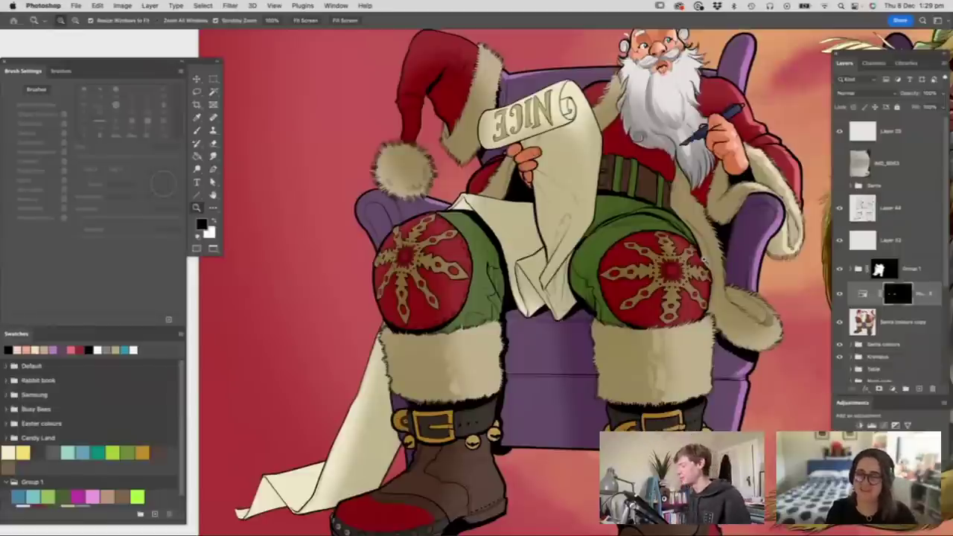
{"action": "left_click_drag", "start_coordinate": [680, 243], "coordinate": [662, 249]}
{"action": "left_click_drag", "start_coordinate": [662, 130], "coordinate": [680, 146]}
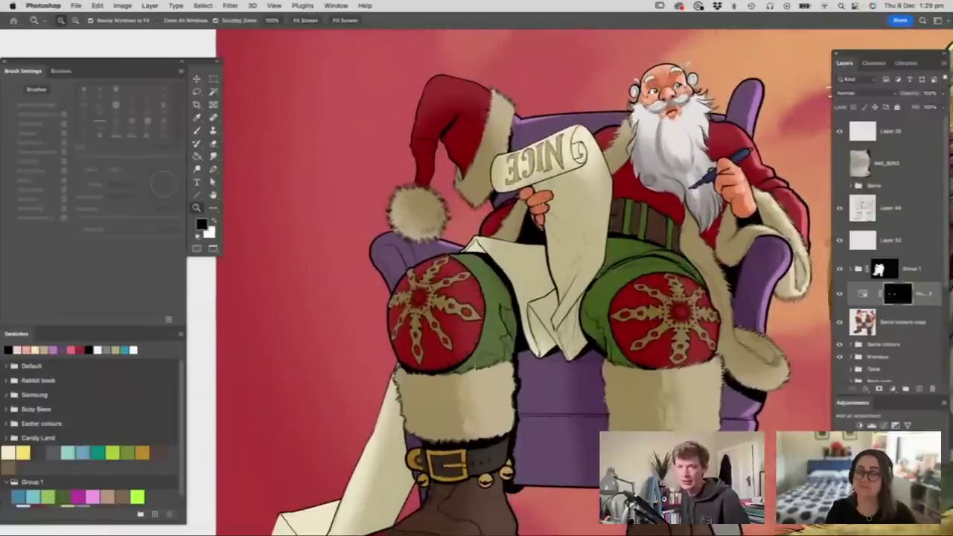
{"action": "left_click_drag", "start_coordinate": [533, 220], "coordinate": [522, 231]}
{"action": "left_click_drag", "start_coordinate": [686, 220], "coordinate": [700, 215]}
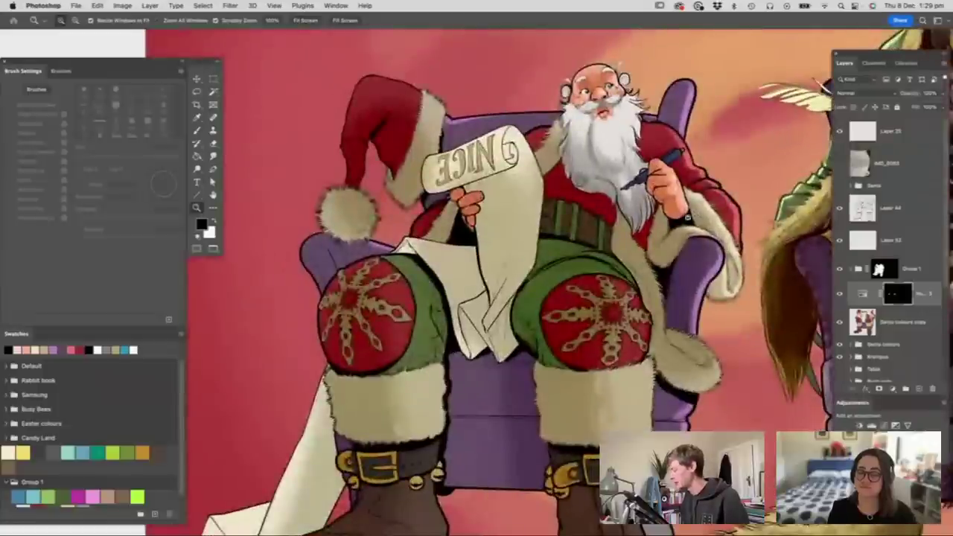
{"action": "scroll", "coordinate": [521, 163], "scroll_direction": "down", "scroll_amount": 1}
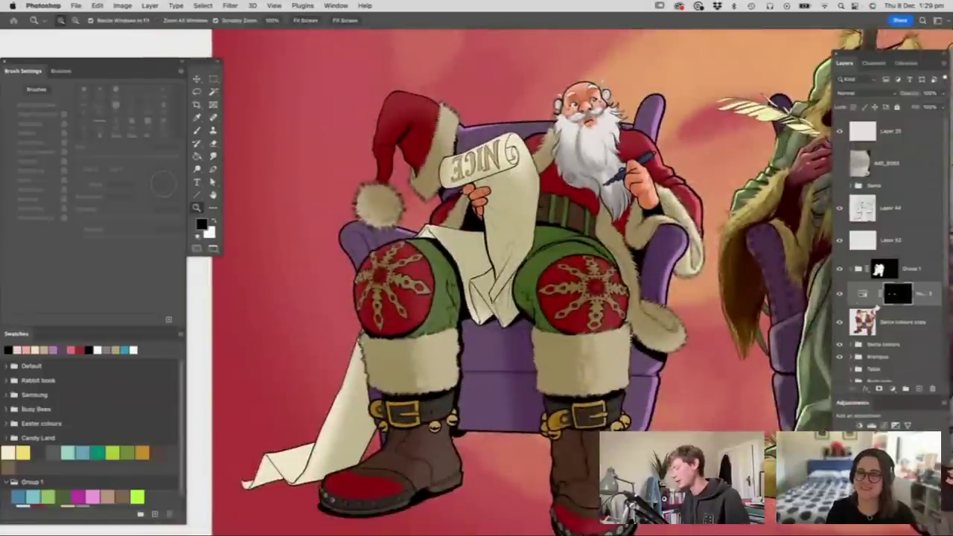
{"action": "left_click", "coordinate": [863, 332]}
{"action": "key", "text": "w"}
{"action": "left_click", "coordinate": [513, 198]}
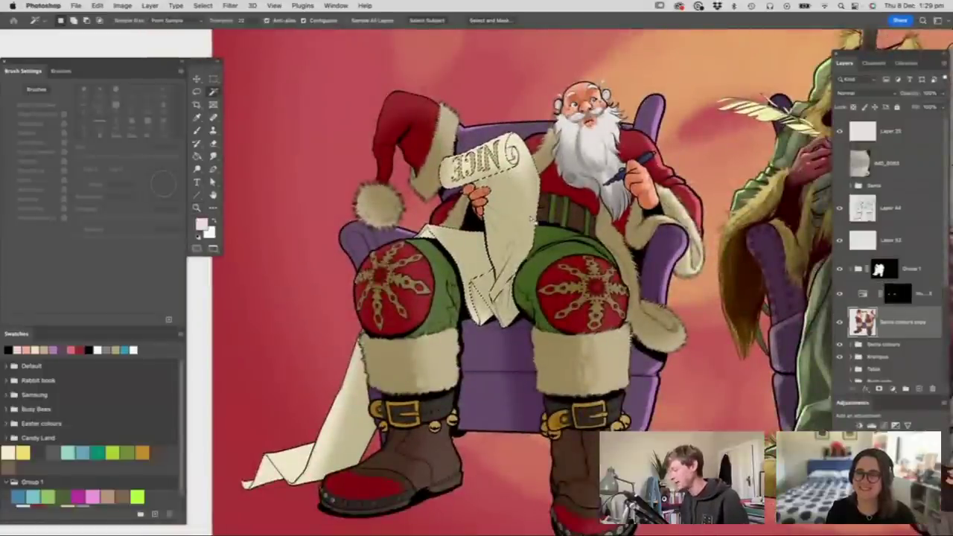
{"action": "left_click", "coordinate": [349, 423], "text": "shift"}
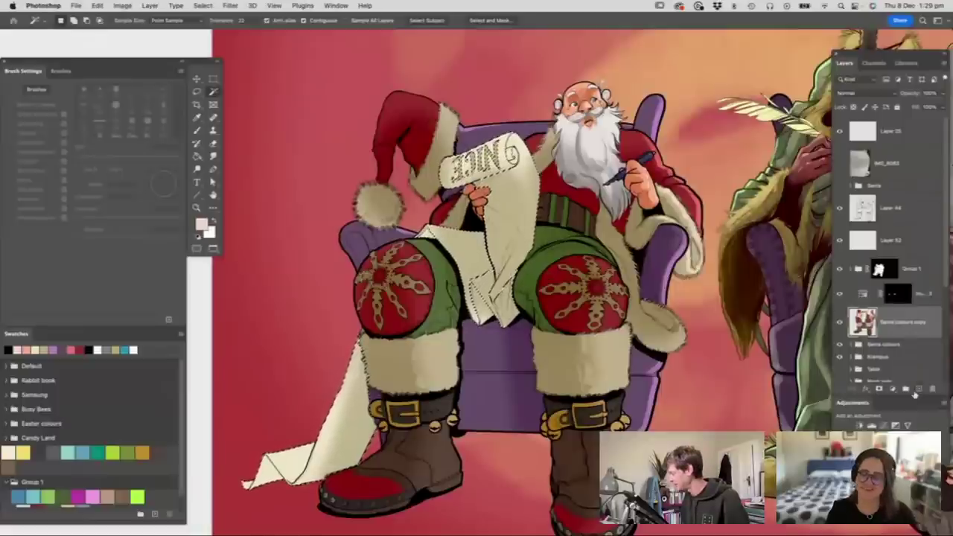
- Add a new layer directly above the Santa colours copy layer, keeping the scroll selection active
{"action": "key", "text": "super+j"}
{"action": "key", "text": "z"}
{"action": "left_click_drag", "start_coordinate": [489, 186], "coordinate": [551, 186]}
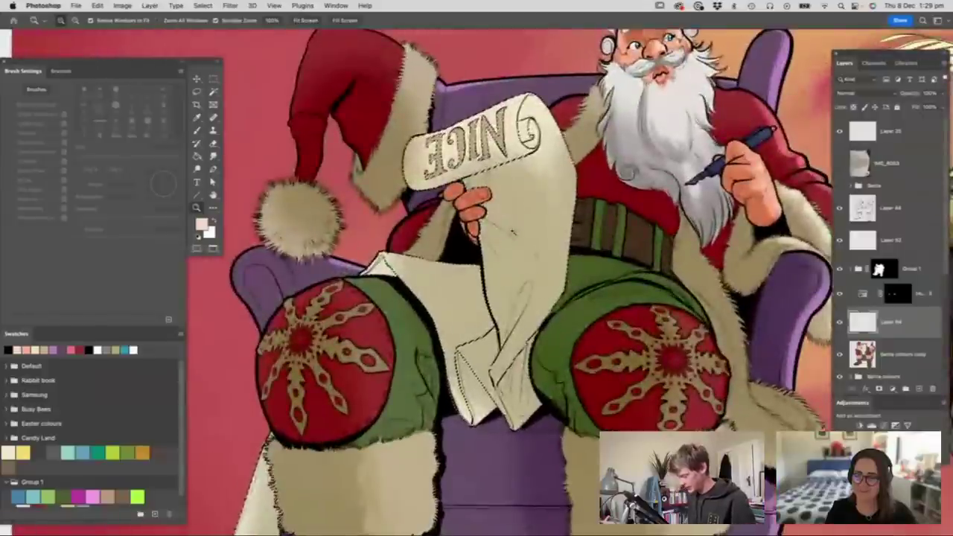
- Shade the hanging sheet of the NICE scroll with a 100 px brush in a darker grey-olive tone based on the sampled cream
{"action": "key", "text": "b"}
{"action": "right_click", "coordinate": [501, 238]}
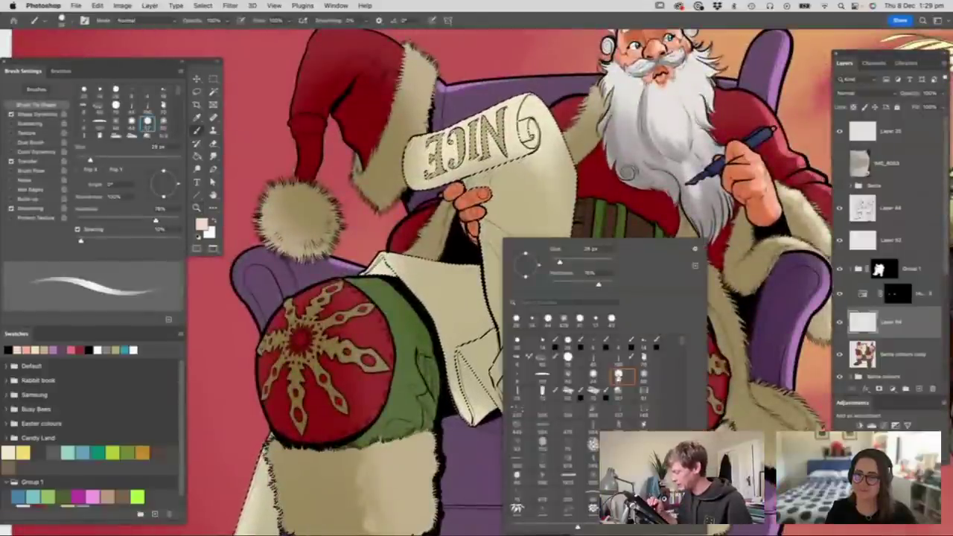
{"action": "left_click_drag", "start_coordinate": [558, 263], "coordinate": [582, 266]}
{"action": "key", "text": "Return"}
{"action": "left_click", "coordinate": [462, 164], "text": "alt"}
{"action": "left_click", "coordinate": [202, 224]}
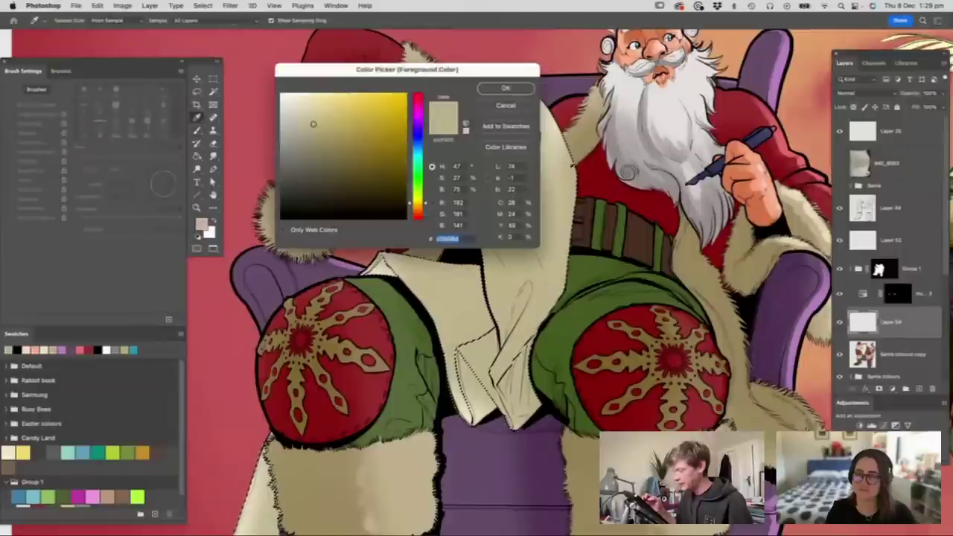
{"action": "key", "text": "Return"}
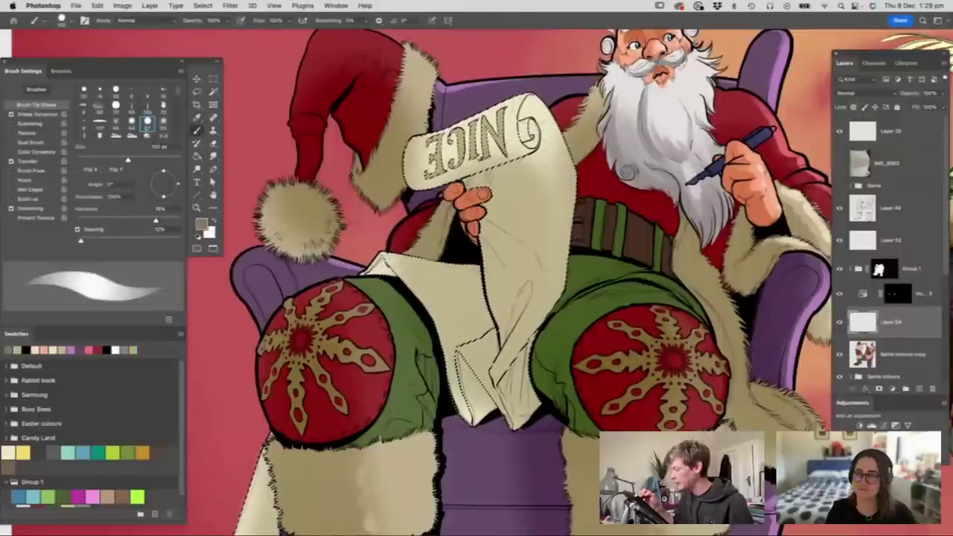
{"action": "mouse_move", "coordinate": [536, 100]}
{"action": "left_mouse_down"}
{"action": "mouse_move", "coordinate": [555, 219]}
{"action": "mouse_move", "coordinate": [500, 168]}
{"action": "mouse_move", "coordinate": [468, 173]}
{"action": "mouse_move", "coordinate": [504, 288]}
{"action": "mouse_move", "coordinate": [532, 269]}
{"action": "mouse_move", "coordinate": [533, 303]}
{"action": "mouse_move", "coordinate": [495, 394]}
{"action": "mouse_move", "coordinate": [480, 312]}
{"action": "mouse_move", "coordinate": [458, 409]}
{"action": "mouse_move", "coordinate": [461, 305]}
{"action": "mouse_move", "coordinate": [425, 300]}
{"action": "left_mouse_up"}
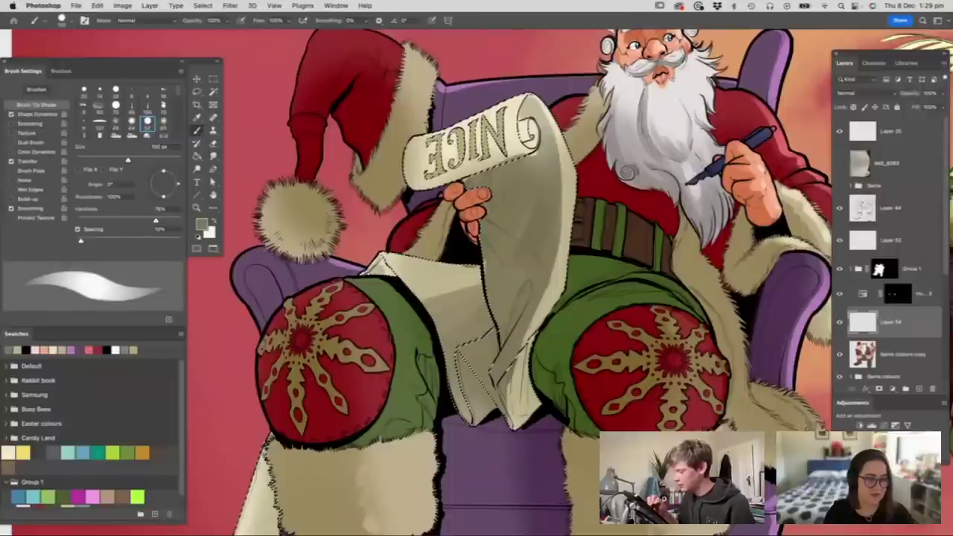
- Shade the scroll's folded ends, its rolled edge around the lettering and the trailing end by the boot, and clear the selection
{"action": "left_click_drag", "start_coordinate": [379, 263], "coordinate": [386, 268]}
{"action": "mouse_move", "coordinate": [510, 383]}
{"action": "left_mouse_down"}
{"action": "mouse_move", "coordinate": [511, 420]}
{"action": "mouse_move", "coordinate": [530, 372]}
{"action": "mouse_move", "coordinate": [532, 411]}
{"action": "left_mouse_up"}
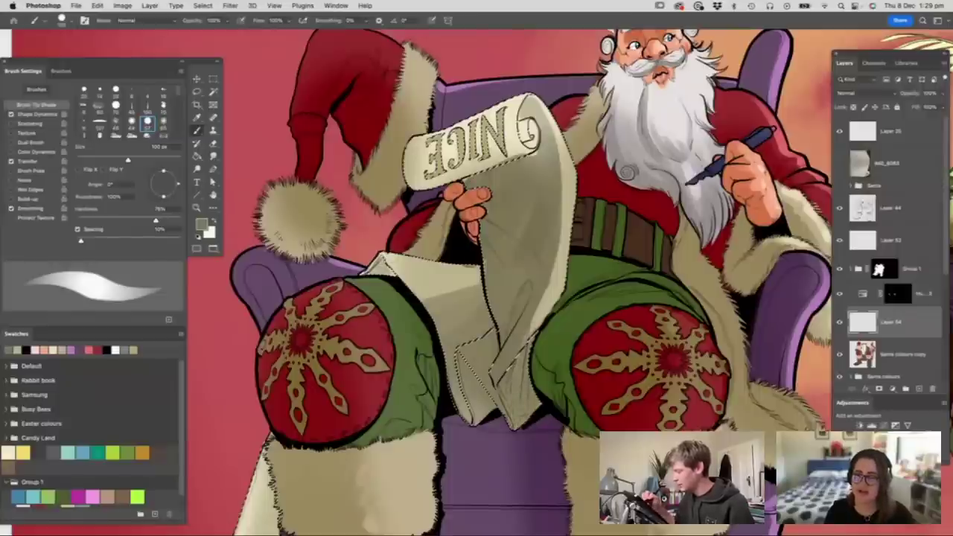
{"action": "mouse_move", "coordinate": [480, 171]}
{"action": "left_mouse_down"}
{"action": "mouse_move", "coordinate": [415, 185]}
{"action": "mouse_move", "coordinate": [420, 164]}
{"action": "left_mouse_up"}
{"action": "mouse_move", "coordinate": [506, 150]}
{"action": "left_mouse_down"}
{"action": "mouse_move", "coordinate": [526, 127]}
{"action": "mouse_move", "coordinate": [531, 144]}
{"action": "left_mouse_up"}
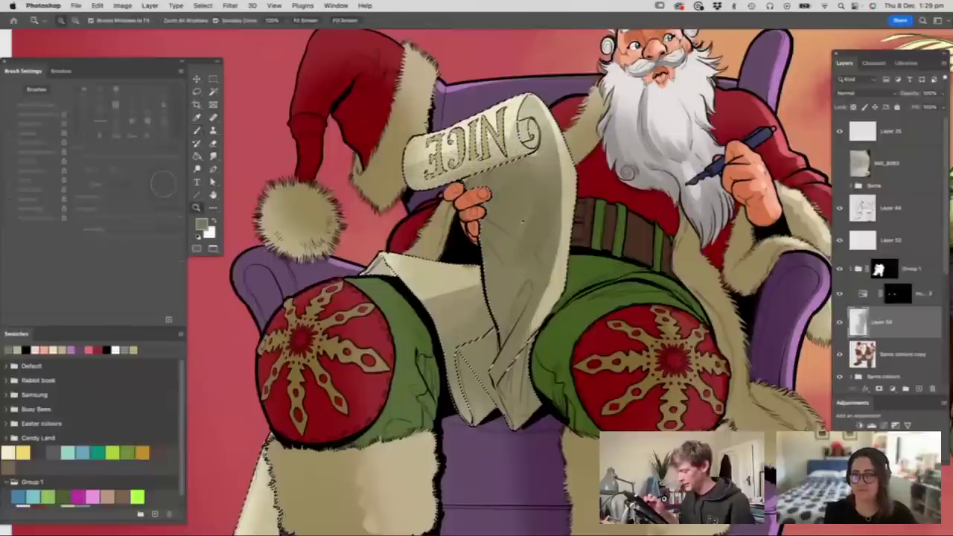
{"action": "left_click_drag", "start_coordinate": [521, 243], "coordinate": [459, 253]}
{"action": "left_click_drag", "start_coordinate": [459, 323], "coordinate": [494, 323]}
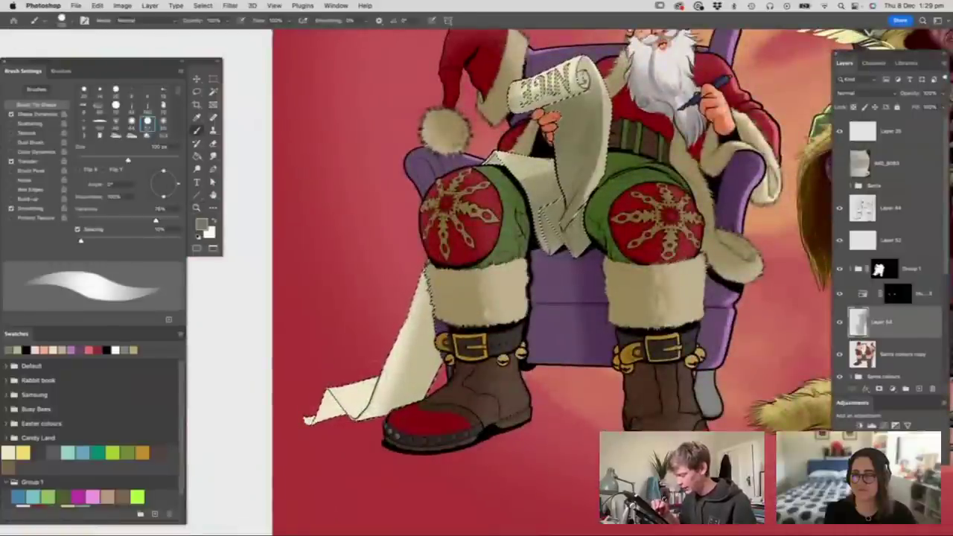
{"action": "mouse_move", "coordinate": [368, 387]}
{"action": "left_mouse_down"}
{"action": "mouse_move", "coordinate": [357, 404]}
{"action": "mouse_move", "coordinate": [341, 393]}
{"action": "left_mouse_up"}
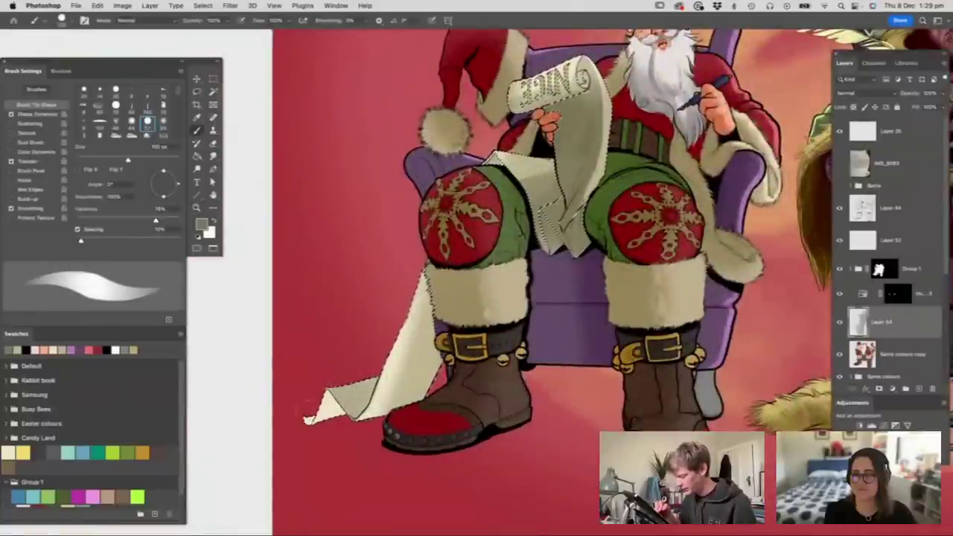
{"action": "key", "text": "super+d"}
- Show the fireplace layer with the hanging stockings behind Santa and Krampus, with the whole illustration in view
{"action": "left_click_drag", "start_coordinate": [429, 343], "coordinate": [381, 342]}
{"action": "left_click_drag", "start_coordinate": [526, 273], "coordinate": [556, 279]}
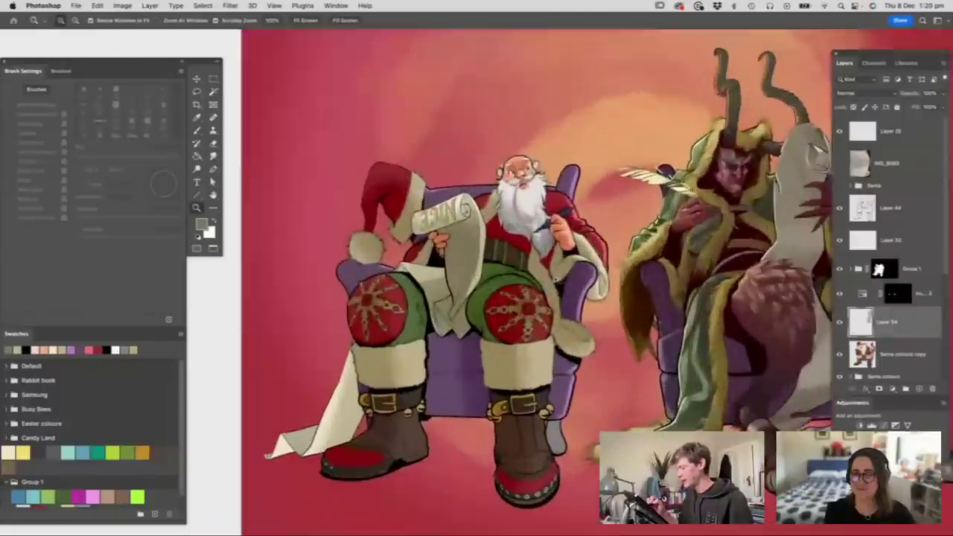
{"action": "left_click_drag", "start_coordinate": [474, 295], "coordinate": [668, 318]}
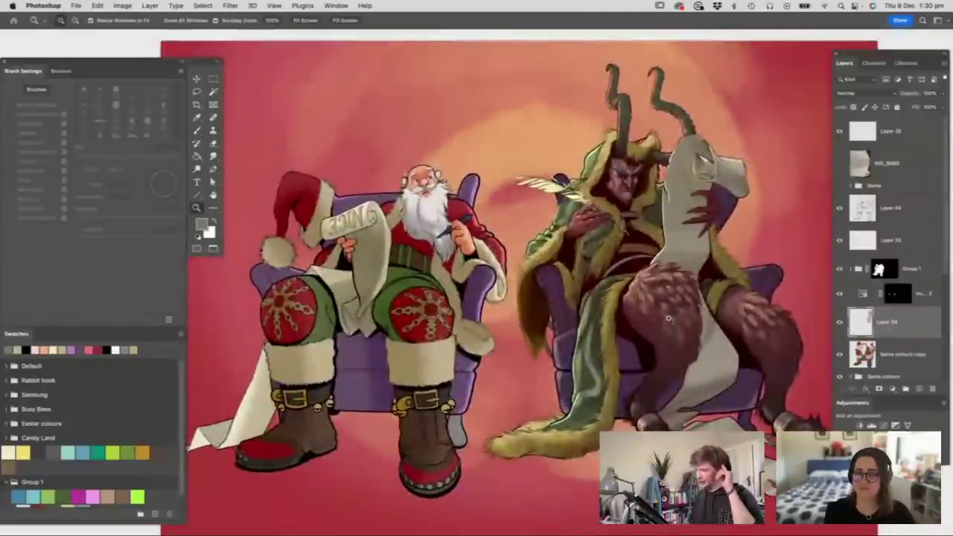
{"action": "mouse_move", "coordinate": [662, 215]}
{"action": "left_mouse_down"}
{"action": "mouse_move", "coordinate": [638, 223]}
{"action": "mouse_move", "coordinate": [648, 224]}
{"action": "left_mouse_up"}
{"action": "scroll", "coordinate": [837, 298], "scroll_direction": "down", "scroll_amount": 5}
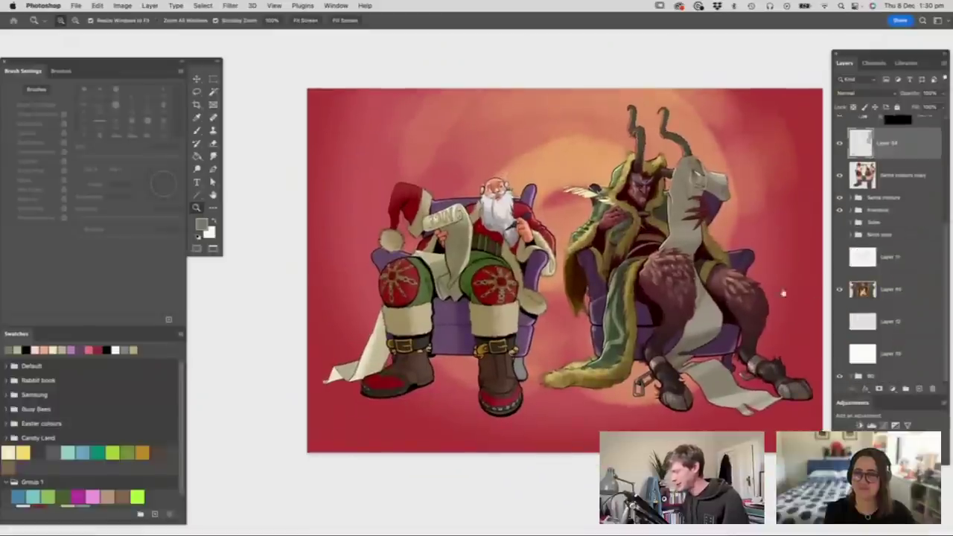
{"action": "left_click_drag", "start_coordinate": [604, 168], "coordinate": [616, 181]}
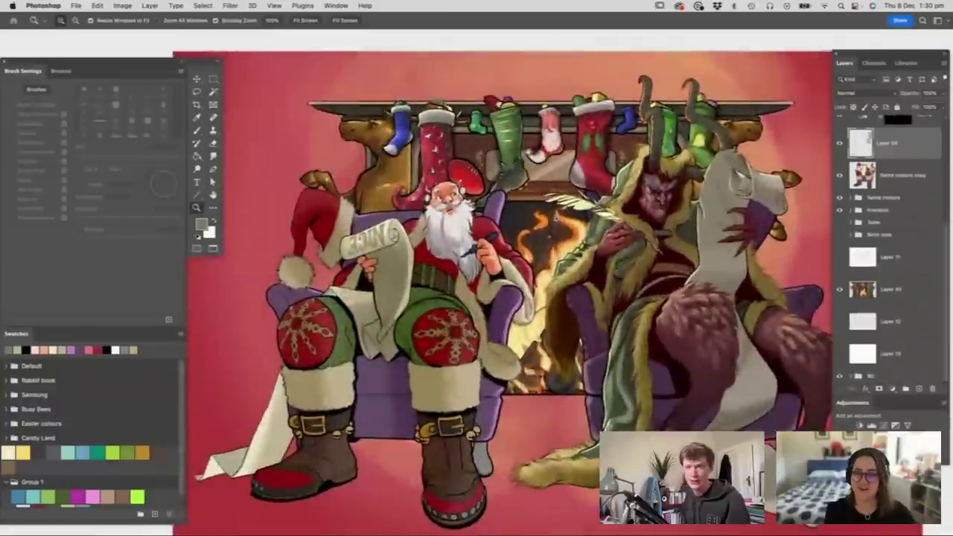
{"action": "key", "text": "super+0"}
- Move the fireplace layer slightly lower behind the characters and load its outline as a selection
{"action": "key", "text": "v"}
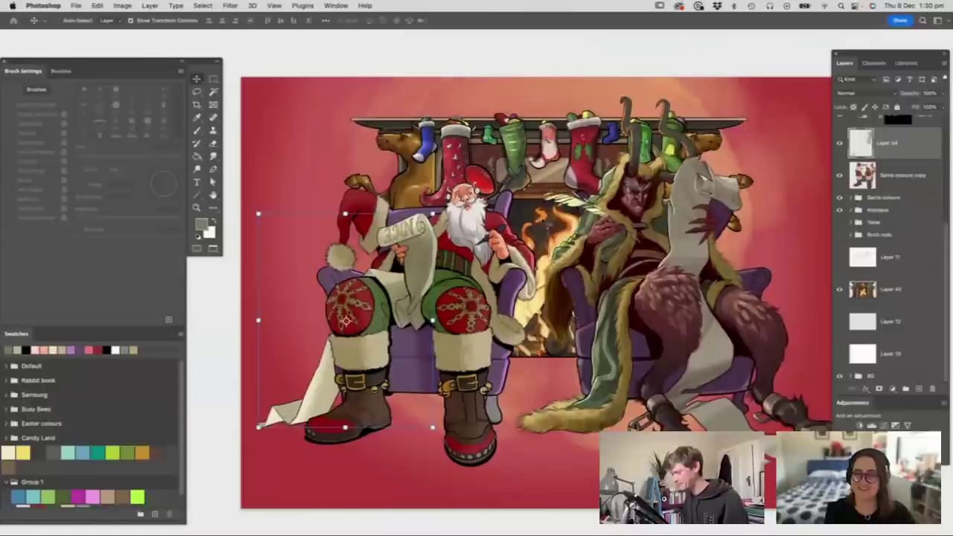
{"action": "left_click", "coordinate": [887, 291]}
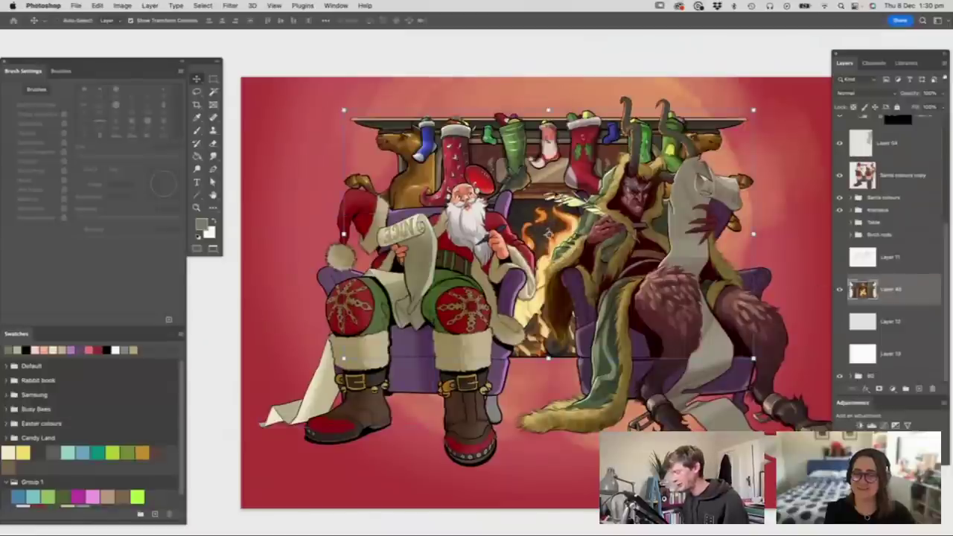
{"action": "left_click_drag", "start_coordinate": [557, 174], "coordinate": [619, 197]}
{"action": "key", "text": "z"}
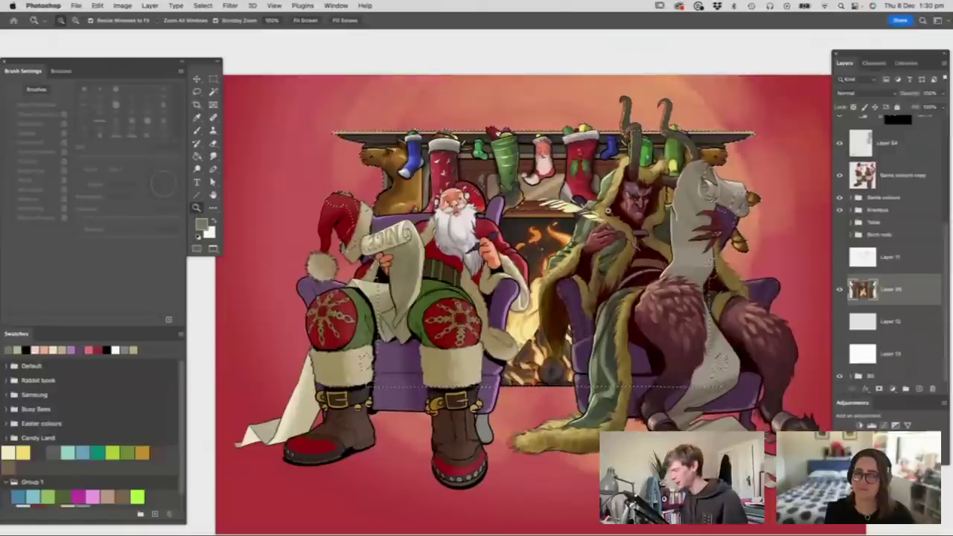
{"action": "left_click_drag", "start_coordinate": [547, 241], "coordinate": [537, 242]}
{"action": "left_click_drag", "start_coordinate": [549, 177], "coordinate": [558, 177]}
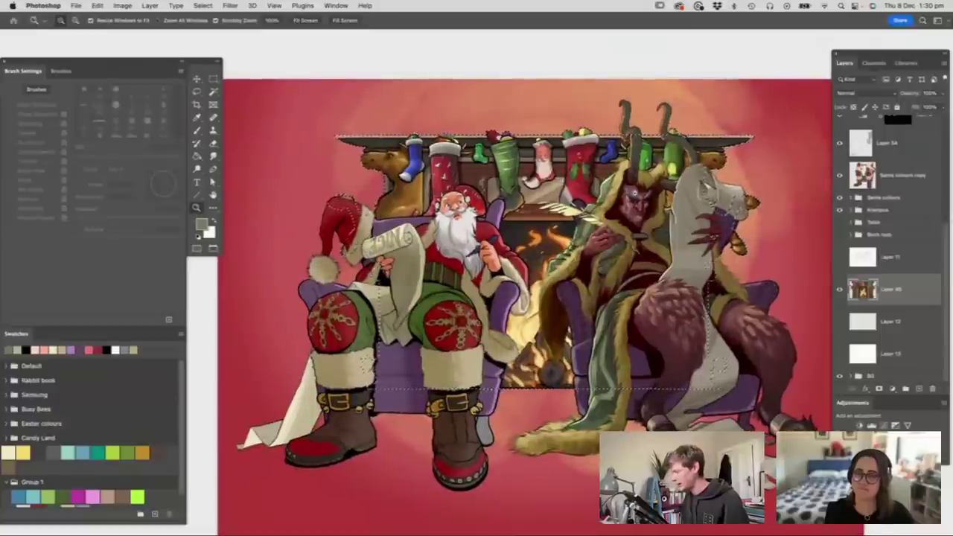
{"action": "scroll", "coordinate": [632, 178], "scroll_direction": "up", "scroll_amount": 1}
- Fill the fireplace selection with the sampled salmon background colour on a new layer above it, with All Layers off, and deselect
{"action": "key", "text": "g"}
{"action": "left_click", "coordinate": [563, 102], "text": "alt"}
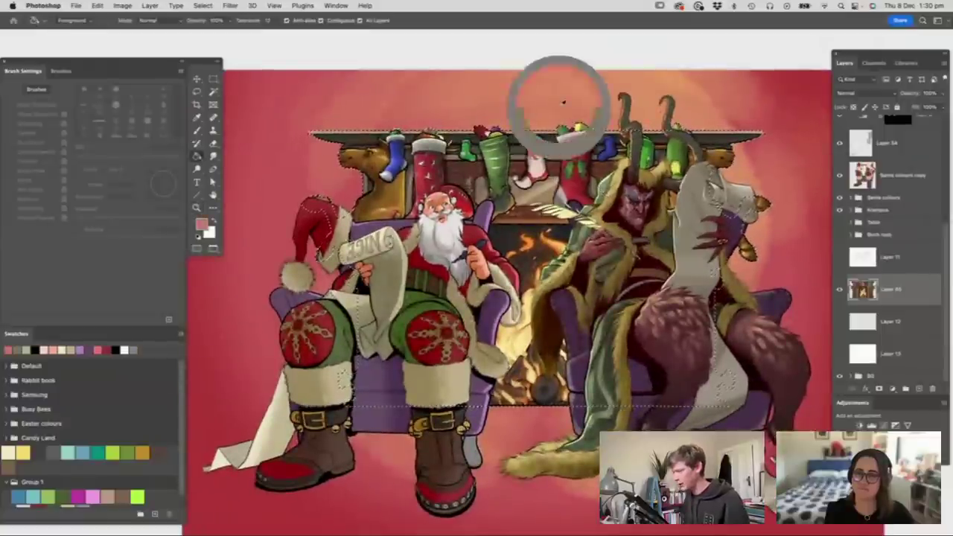
{"action": "left_click", "coordinate": [916, 390]}
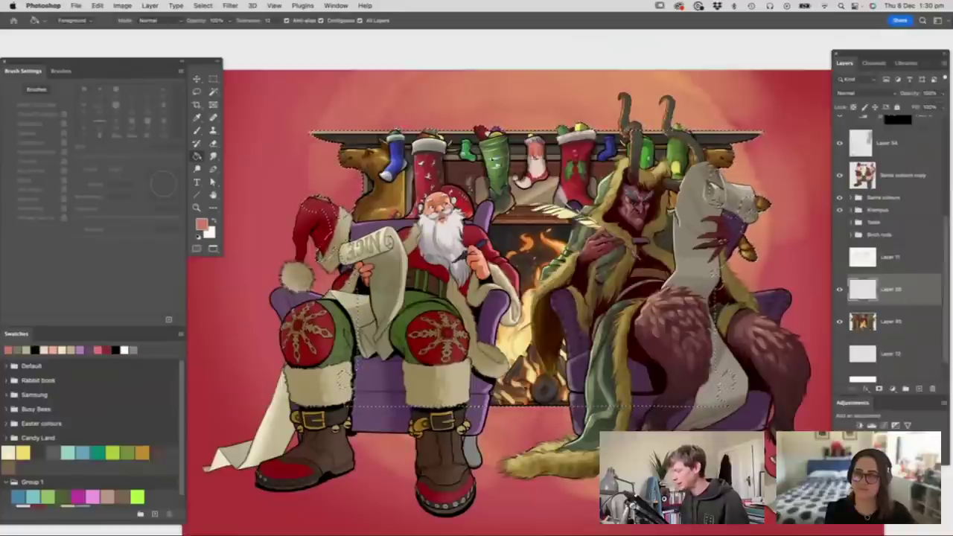
{"action": "left_click", "coordinate": [500, 194]}
{"action": "key", "text": "super+z"}
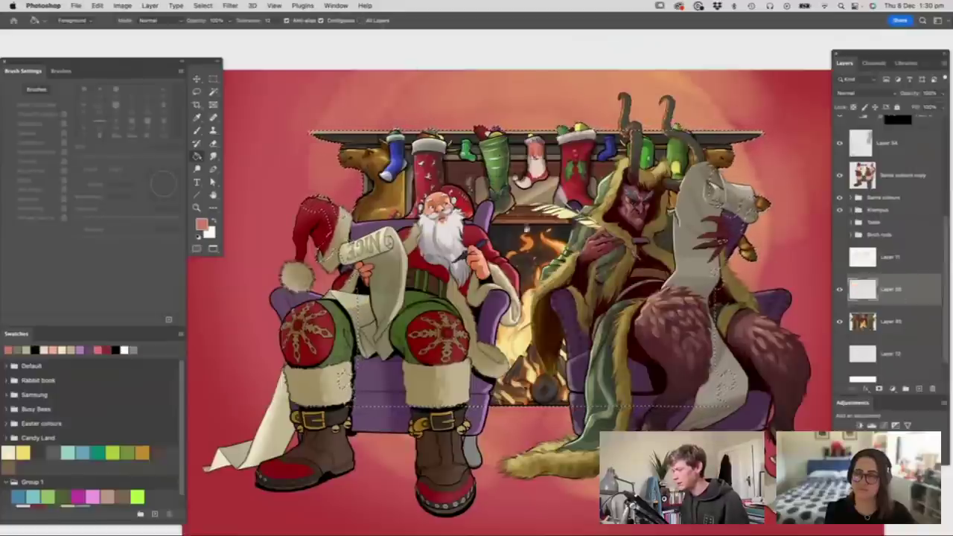
{"action": "left_click", "coordinate": [537, 250]}
{"action": "key", "text": "m"}
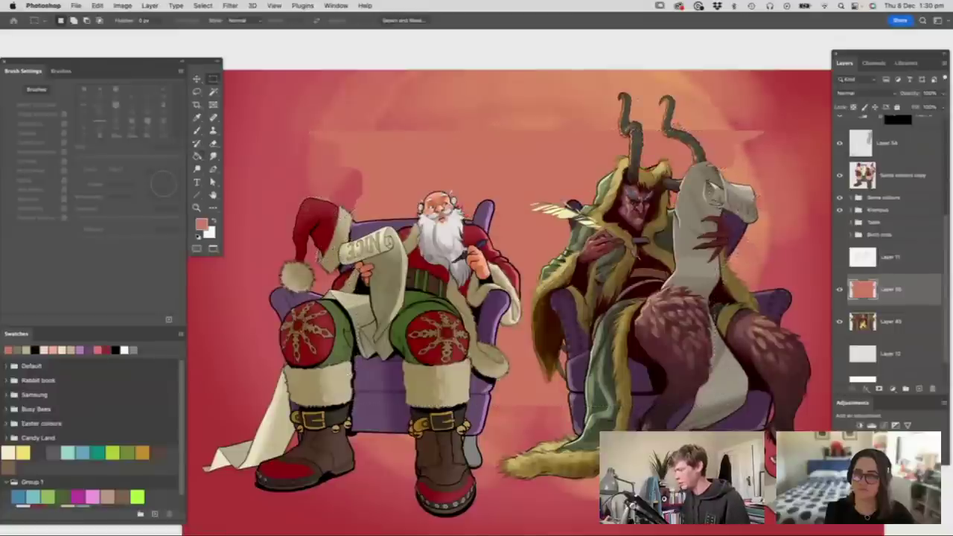
- Lower the opacity of the salmon fill layer to about 80% so the fireplace fades into the background
{"action": "left_click", "coordinate": [940, 94]}
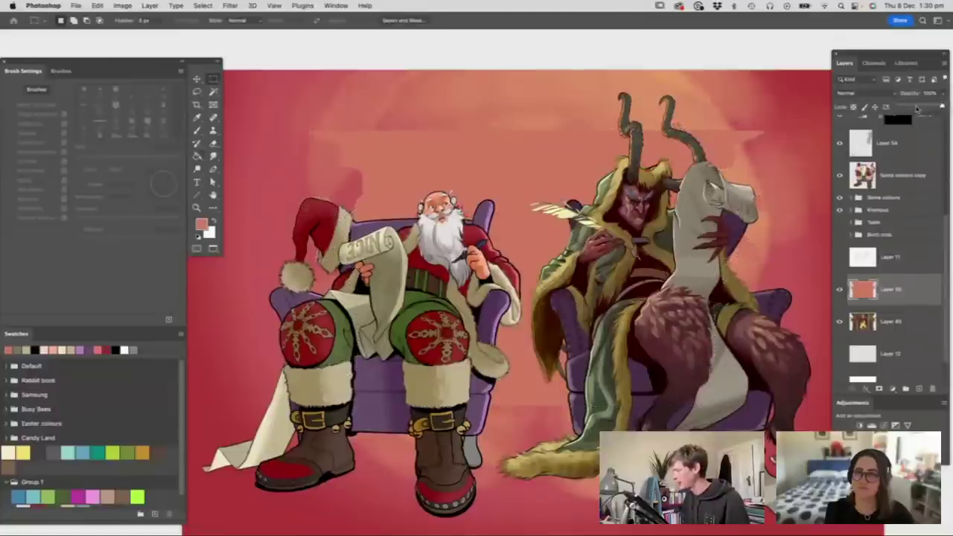
{"action": "left_click_drag", "start_coordinate": [917, 108], "coordinate": [929, 106]}
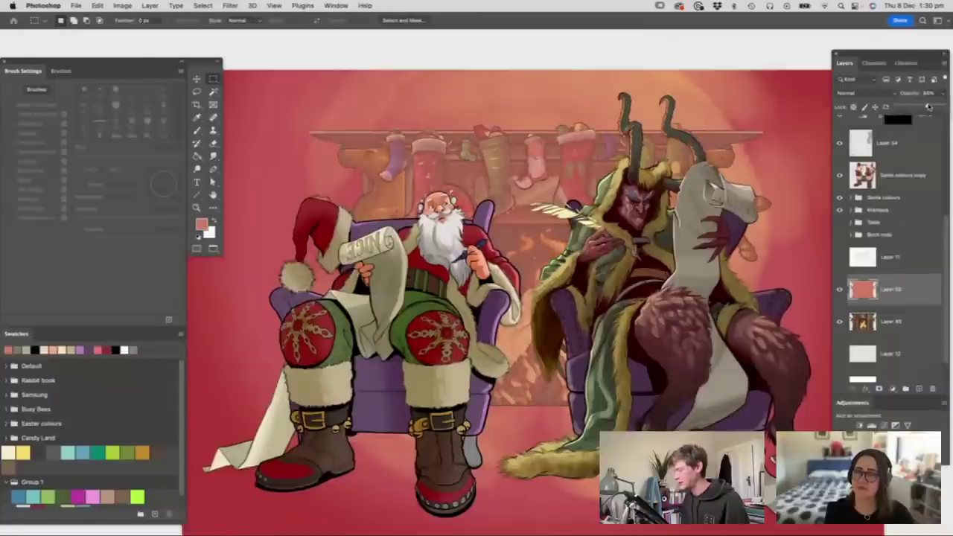
{"action": "key", "text": "z"}
{"action": "left_click_drag", "start_coordinate": [714, 298], "coordinate": [629, 246]}
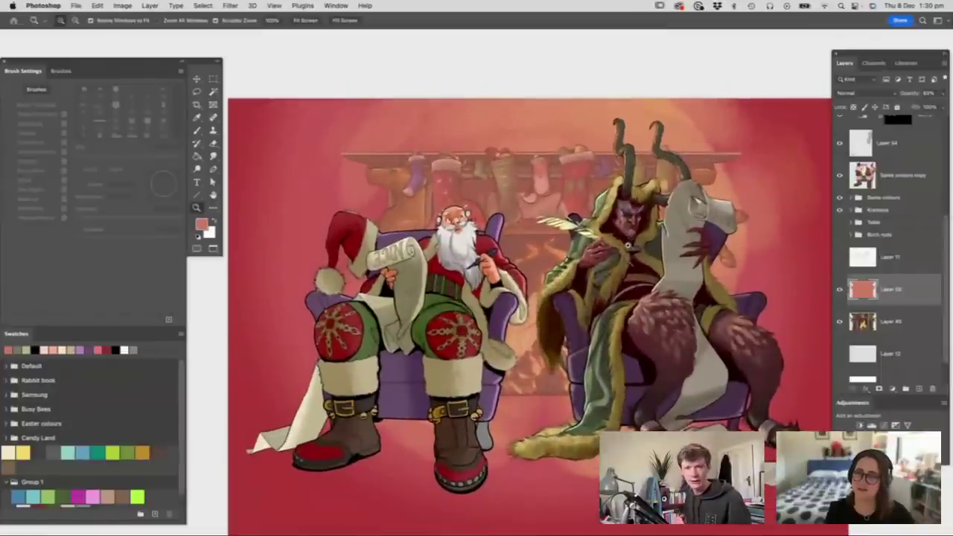
{"action": "mouse_move", "coordinate": [610, 233]}
{"action": "left_mouse_down"}
{"action": "mouse_move", "coordinate": [581, 233]}
{"action": "mouse_move", "coordinate": [627, 233]}
{"action": "left_mouse_up"}
- Add a new layer above the salmon fill and choose a soft round brush with 0% hardness at about 300 px
{"action": "left_click", "coordinate": [919, 389]}
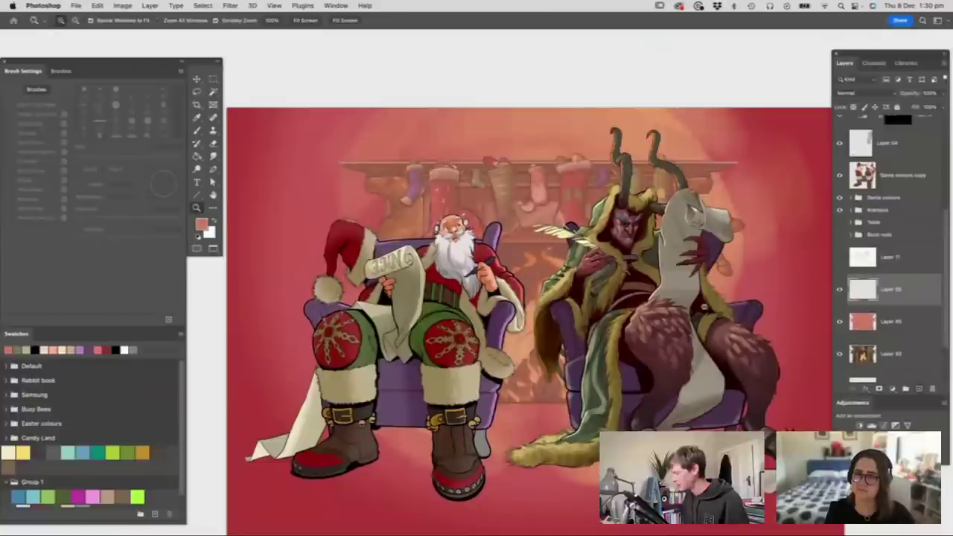
{"action": "left_click_drag", "start_coordinate": [658, 315], "coordinate": [666, 319]}
{"action": "key", "text": "b"}
{"action": "right_click", "coordinate": [521, 274]}
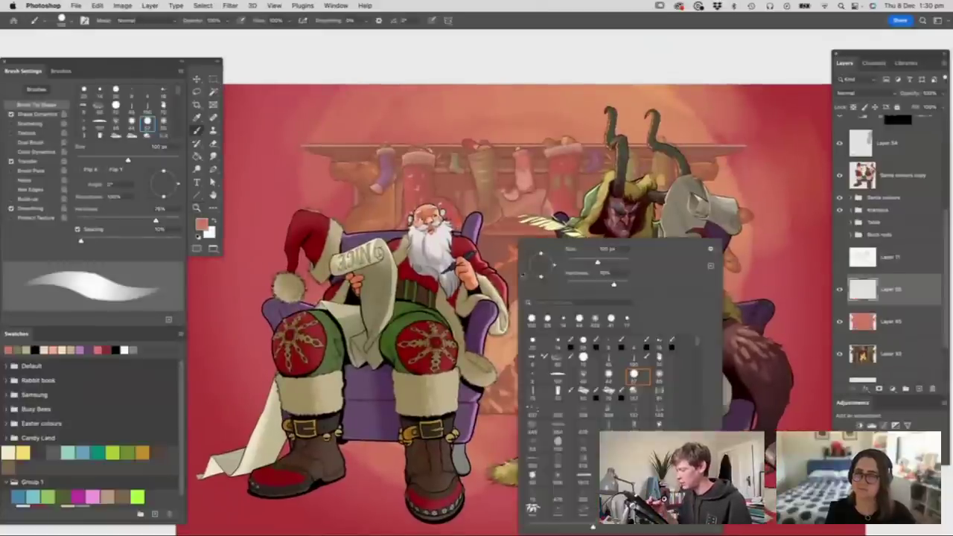
{"action": "left_click", "coordinate": [662, 377]}
{"action": "left_click_drag", "start_coordinate": [597, 262], "coordinate": [623, 261]}
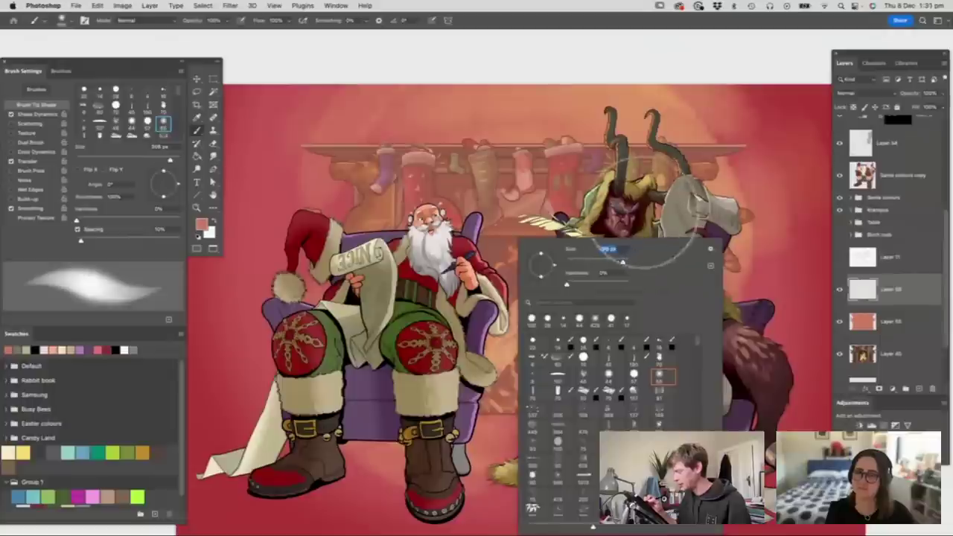
{"action": "left_click", "coordinate": [629, 215]}
- Paint a bright orange glow (#ff6822) over the fireplace between the two chairs with the brush opacity at 48%
{"action": "left_click", "coordinate": [596, 107], "text": "alt"}
{"action": "key", "text": "n"}
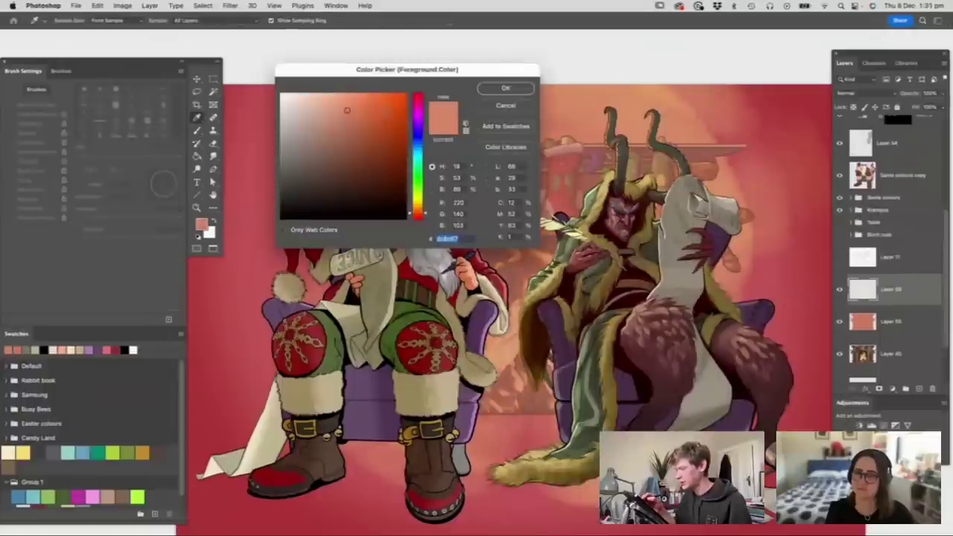
{"action": "left_click", "coordinate": [389, 93]}
{"action": "left_click", "coordinate": [489, 90]}
{"action": "left_click", "coordinate": [226, 22]}
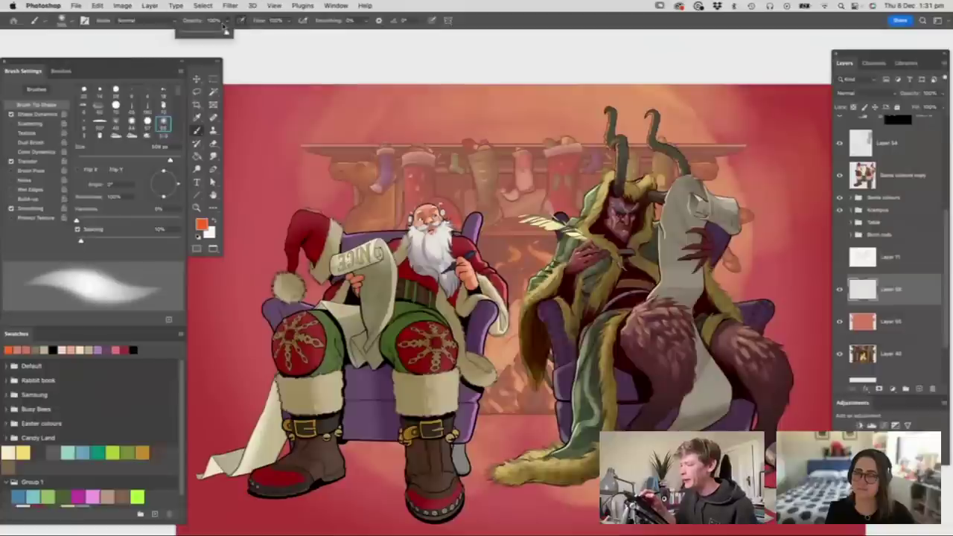
{"action": "mouse_move", "coordinate": [506, 290]}
{"action": "left_mouse_down"}
{"action": "mouse_move", "coordinate": [505, 257]}
{"action": "mouse_move", "coordinate": [521, 219]}
{"action": "mouse_move", "coordinate": [521, 383]}
{"action": "mouse_move", "coordinate": [570, 398]}
{"action": "mouse_move", "coordinate": [517, 402]}
{"action": "mouse_move", "coordinate": [529, 335]}
{"action": "mouse_move", "coordinate": [525, 413]}
{"action": "left_mouse_up"}
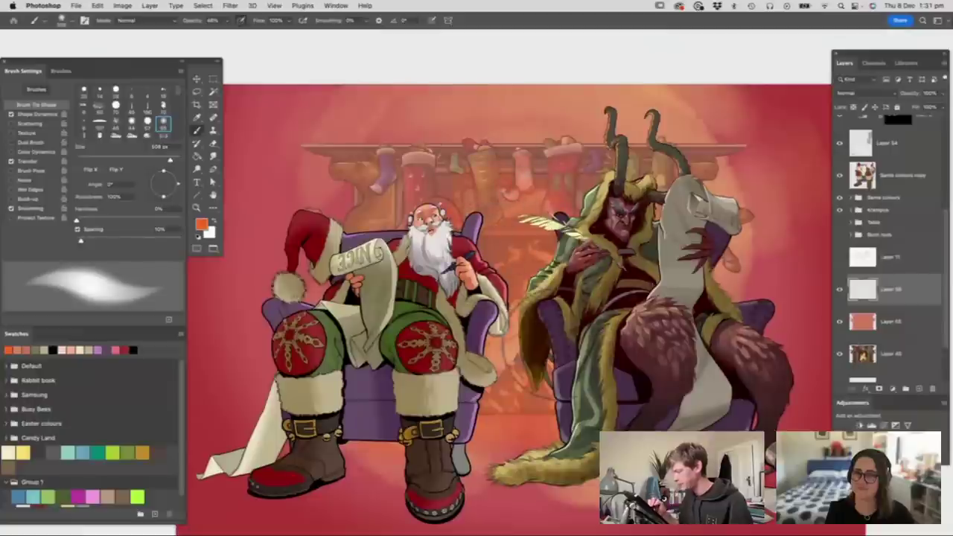
- Change the brush colour to light yellow and brighten the glow low in the fireplace between the chairs
{"action": "left_click", "coordinate": [202, 224]}
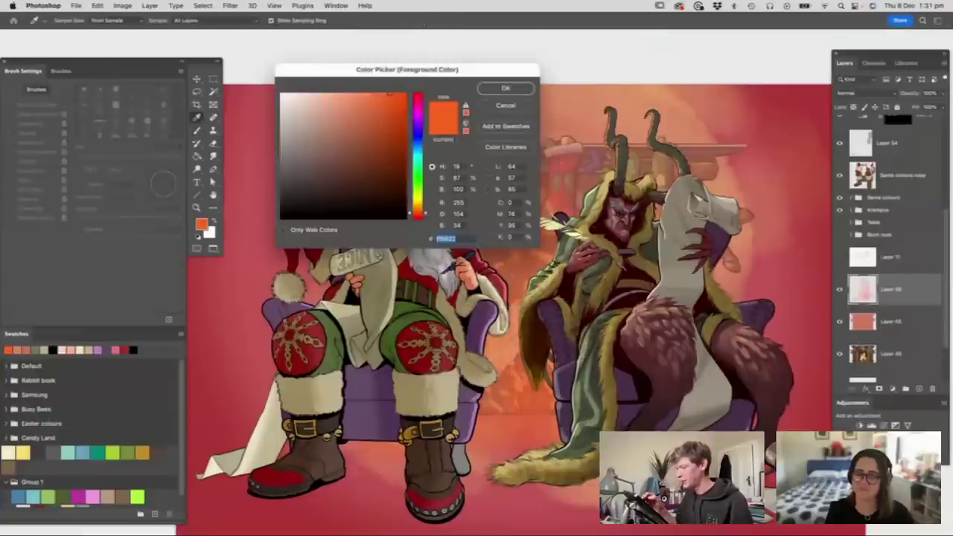
{"action": "left_click_drag", "start_coordinate": [419, 204], "coordinate": [419, 195]}
{"action": "left_click", "coordinate": [505, 88]}
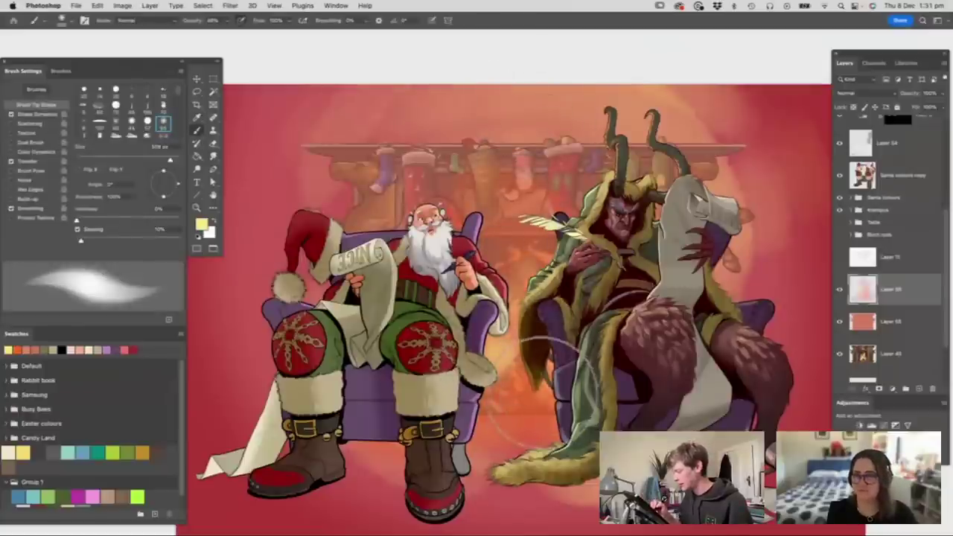
{"action": "key", "text": "z"}
{"action": "mouse_move", "coordinate": [582, 298]}
{"action": "left_mouse_down"}
{"action": "mouse_move", "coordinate": [575, 280]}
{"action": "mouse_move", "coordinate": [561, 301]}
{"action": "mouse_move", "coordinate": [579, 314]}
{"action": "left_mouse_up"}
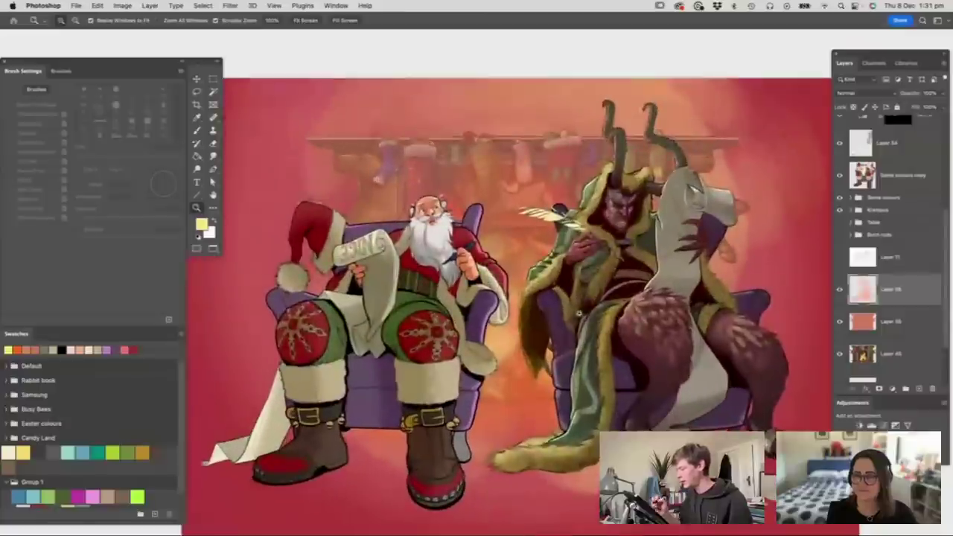
- Combine the glow, salmon fill and fireplace layers into one Smart Object
{"action": "left_click", "coordinate": [891, 337], "text": "shift"}
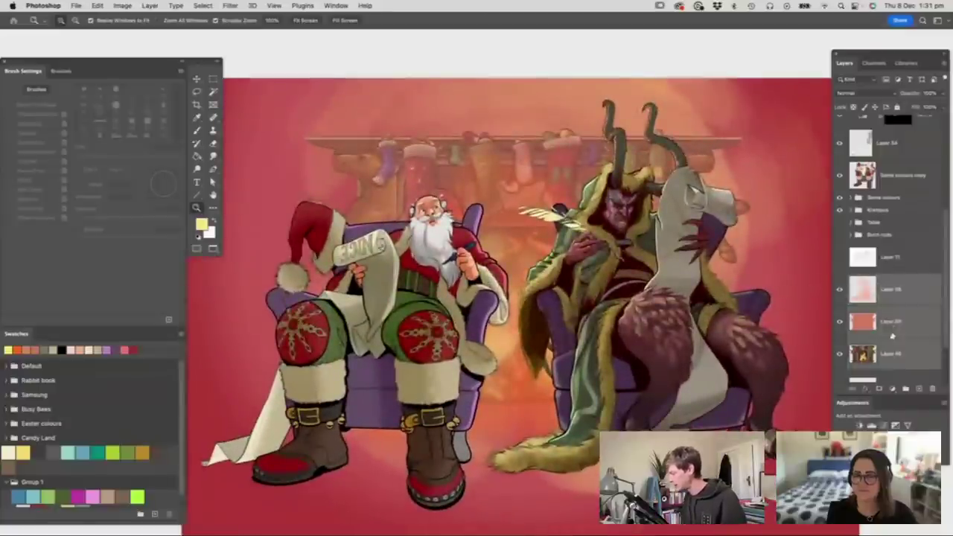
{"action": "right_click", "coordinate": [893, 300]}
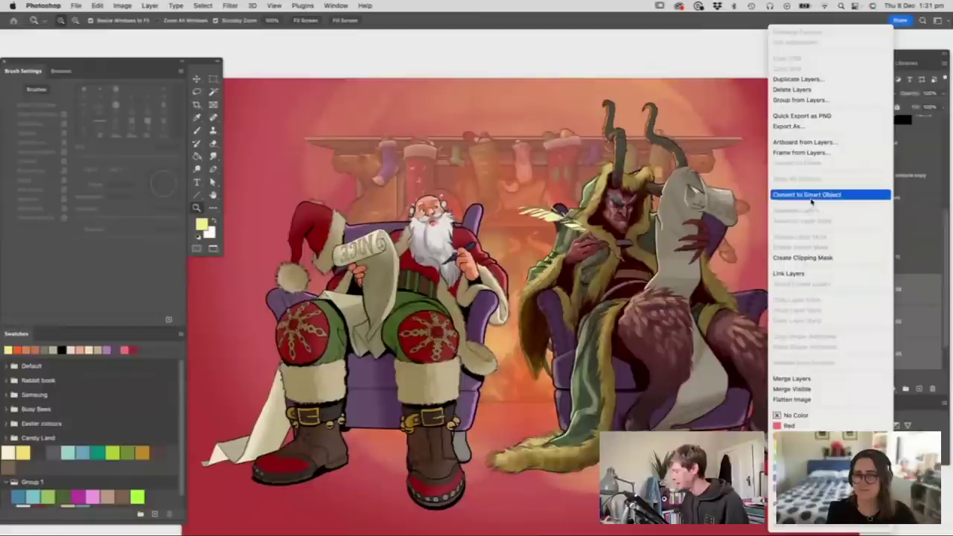
{"action": "left_click", "coordinate": [811, 195]}
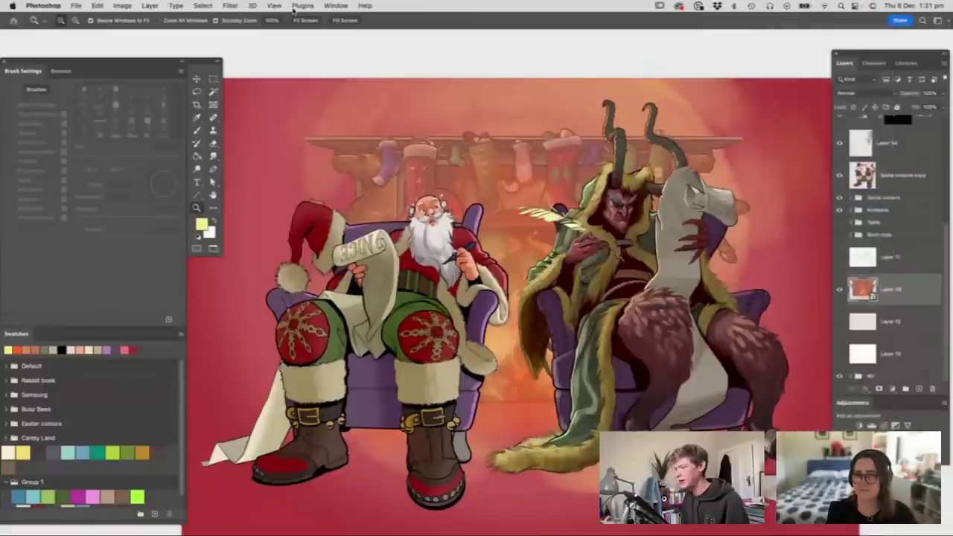
- Apply a Gaussian Blur to the combined fireplace Smart Object behind Santa and Krampus
{"action": "left_click", "coordinate": [232, 5]}
{"action": "mouse_move", "coordinate": [246, 133]}
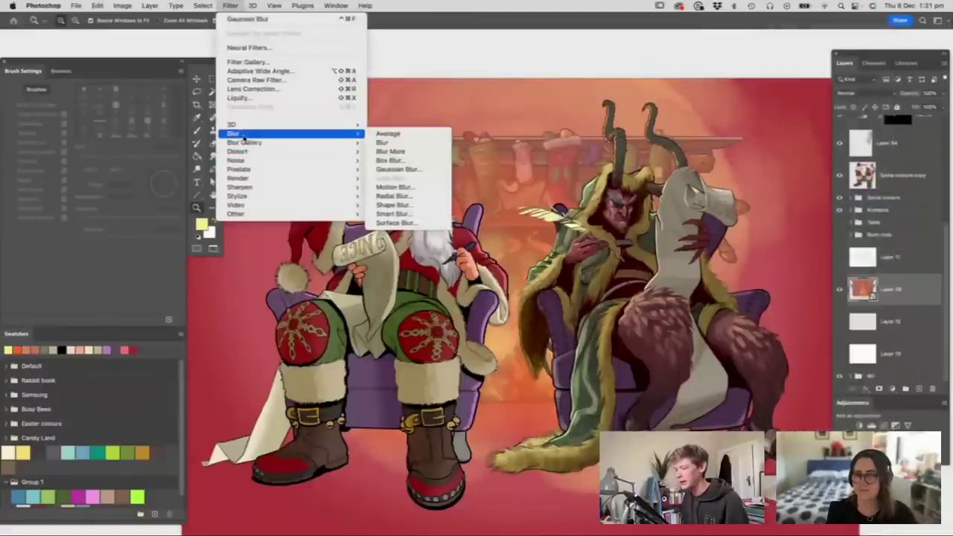
{"action": "left_click", "coordinate": [399, 169]}
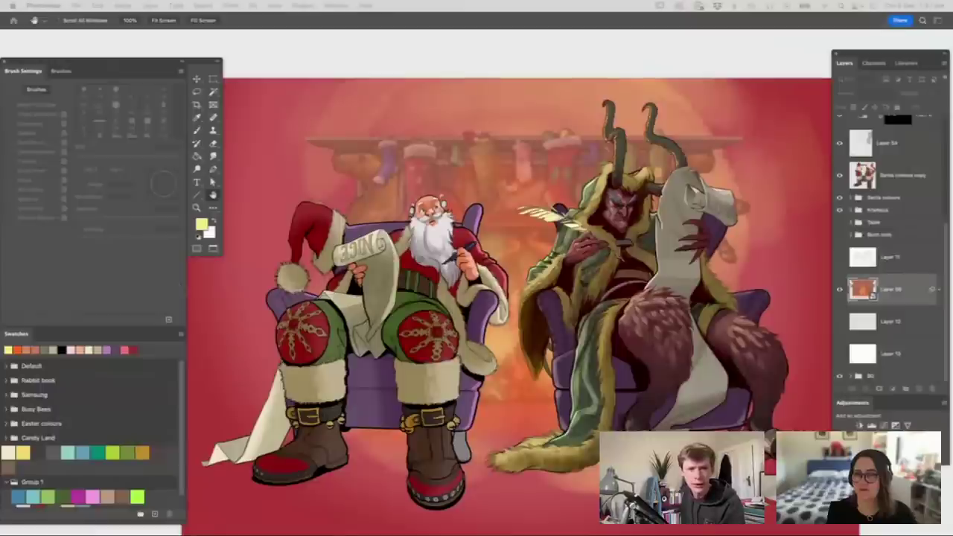
{"action": "left_click_drag", "start_coordinate": [235, 216], "coordinate": [545, 177]}
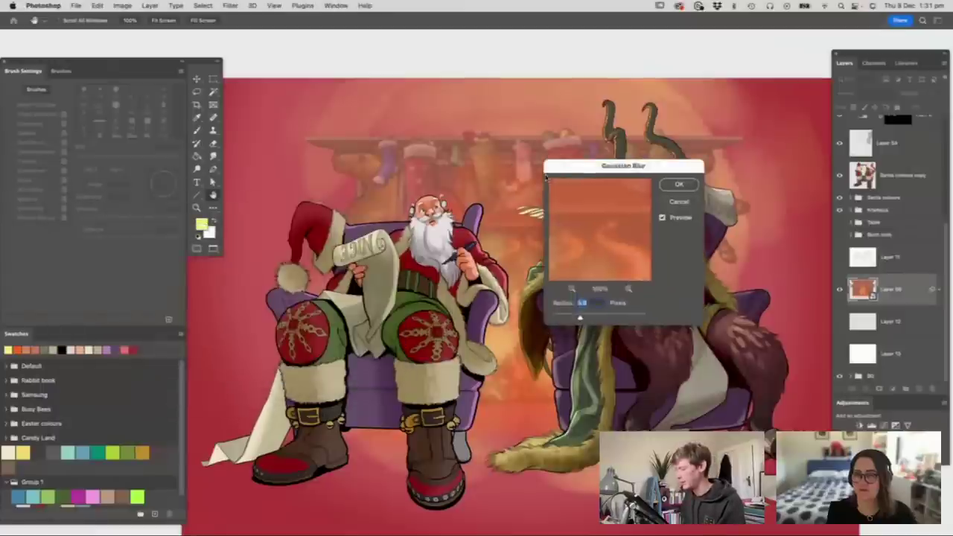
{"action": "left_click", "coordinate": [680, 186]}
{"action": "left_click_drag", "start_coordinate": [535, 223], "coordinate": [555, 285]}
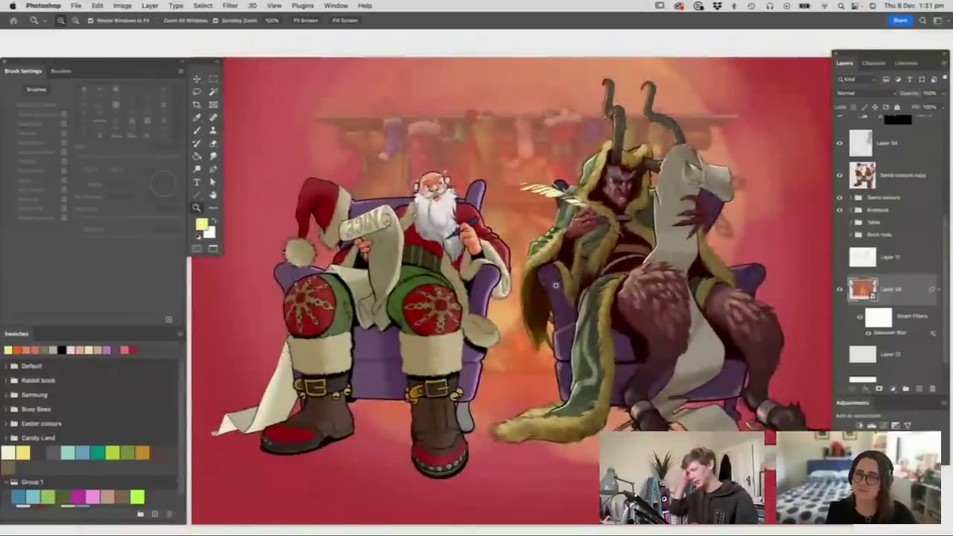
{"action": "left_click_drag", "start_coordinate": [432, 238], "coordinate": [391, 242]}
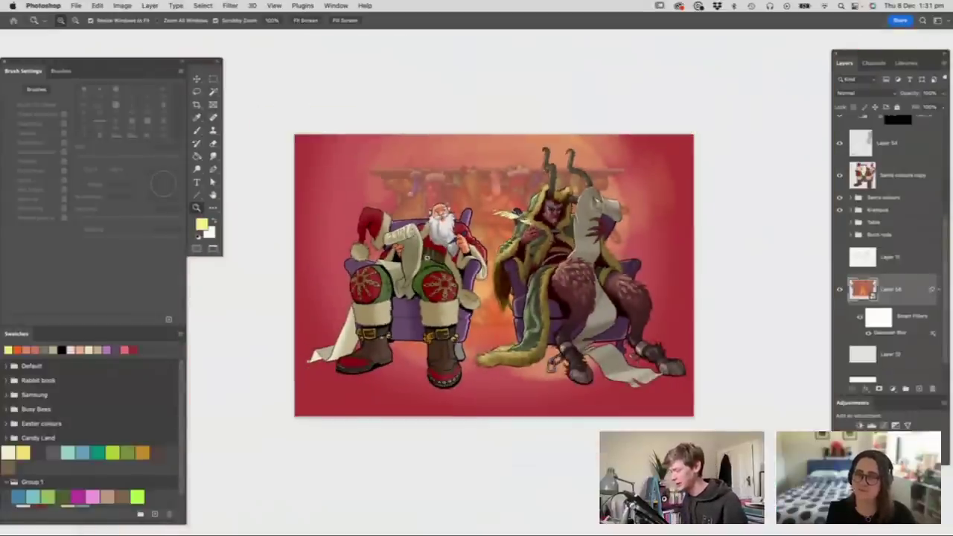
{"action": "left_click_drag", "start_coordinate": [423, 196], "coordinate": [482, 196]}
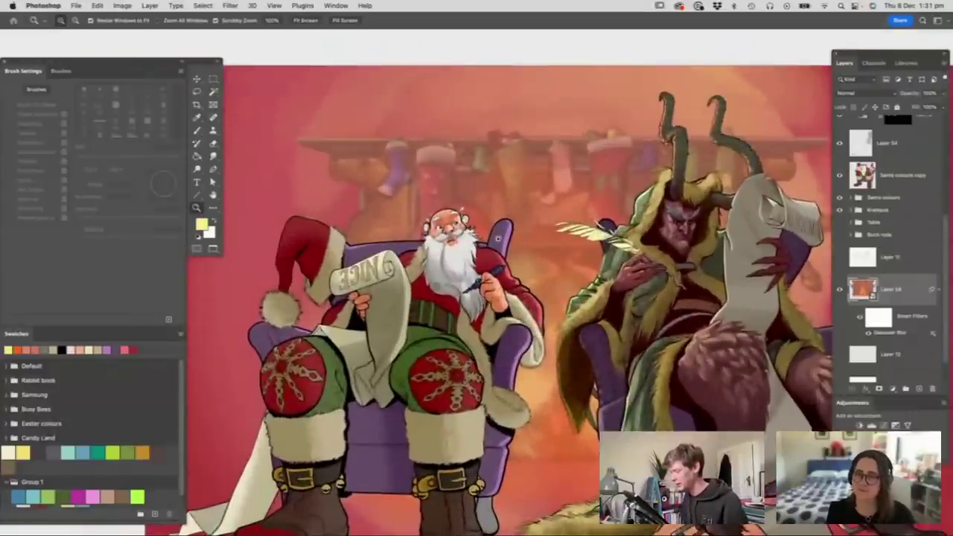
{"action": "left_click_drag", "start_coordinate": [498, 238], "coordinate": [475, 246]}
{"action": "left_click_drag", "start_coordinate": [503, 288], "coordinate": [526, 290]}
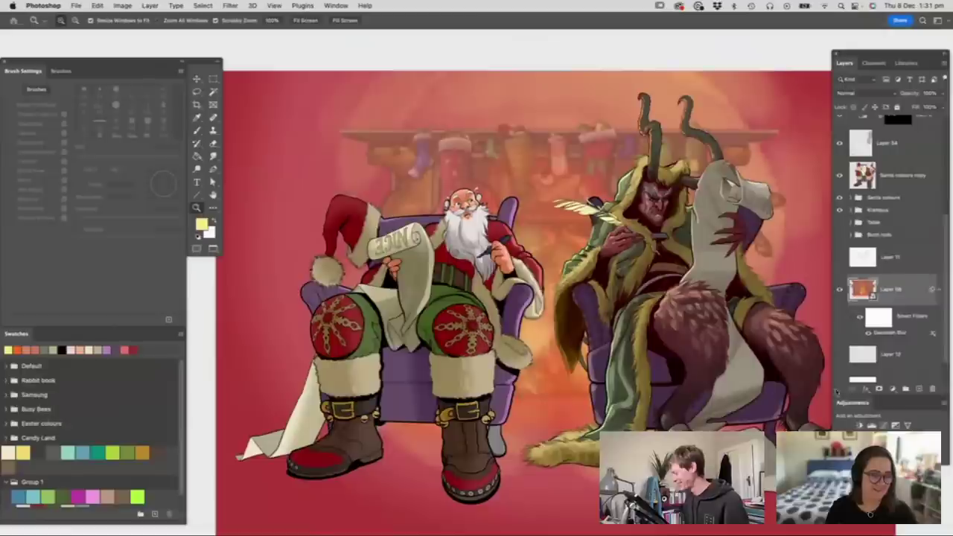
- Add a new empty layer directly above the blurred fireplace Smart Object
{"action": "left_click", "coordinate": [917, 388]}
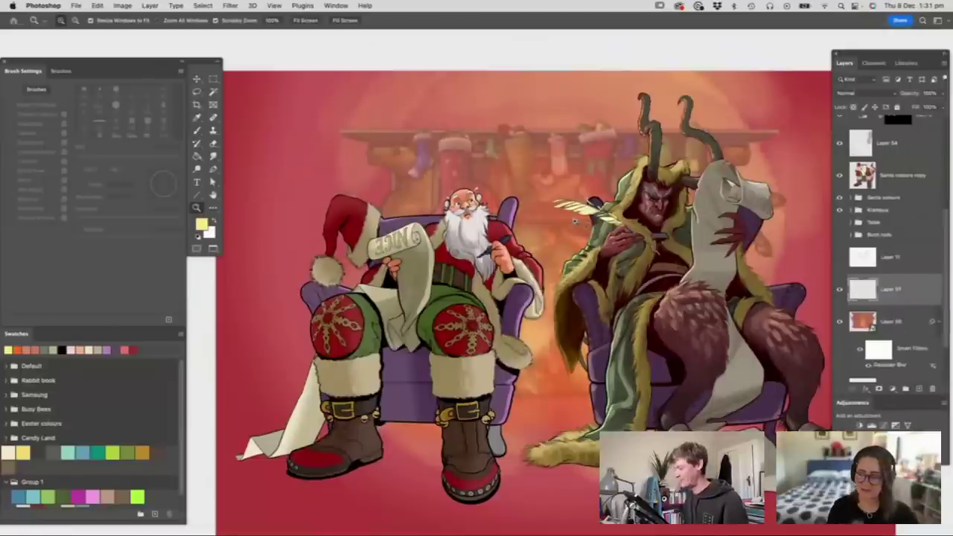
{"action": "left_click_drag", "start_coordinate": [564, 223], "coordinate": [563, 247]}
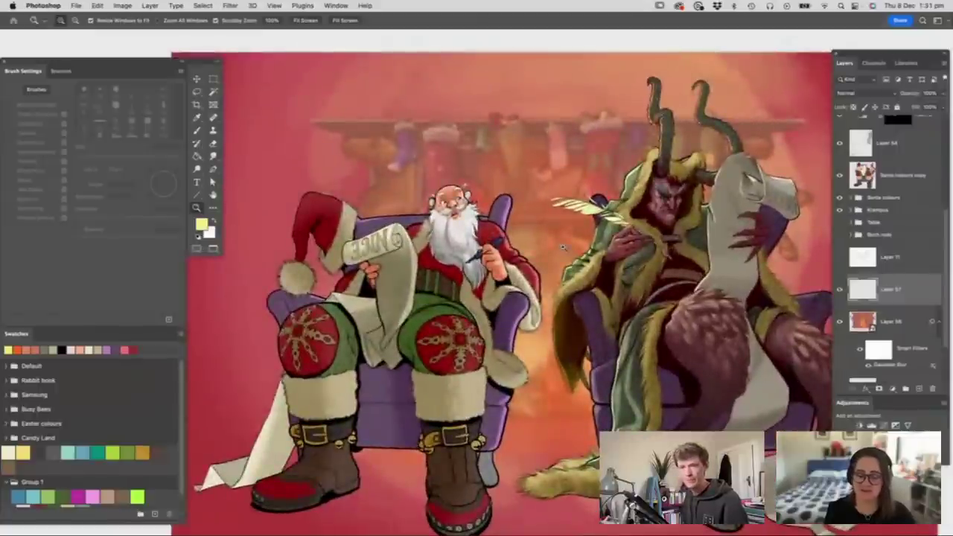
{"action": "scroll", "coordinate": [563, 248], "scroll_direction": "down", "scroll_amount": 5}
{"action": "scroll", "coordinate": [670, 232], "scroll_direction": "up", "scroll_amount": 2}
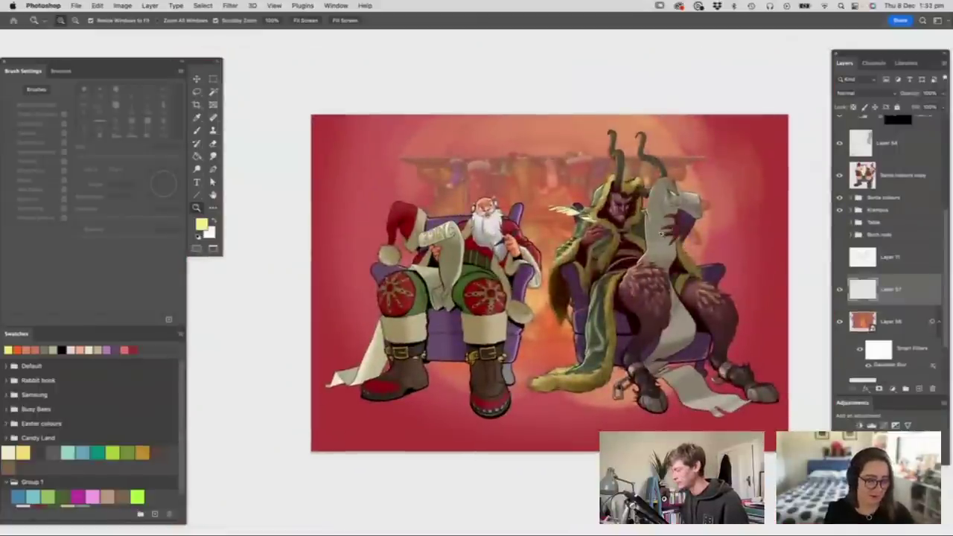
{"action": "scroll", "coordinate": [593, 237], "scroll_direction": "up", "scroll_amount": 2}
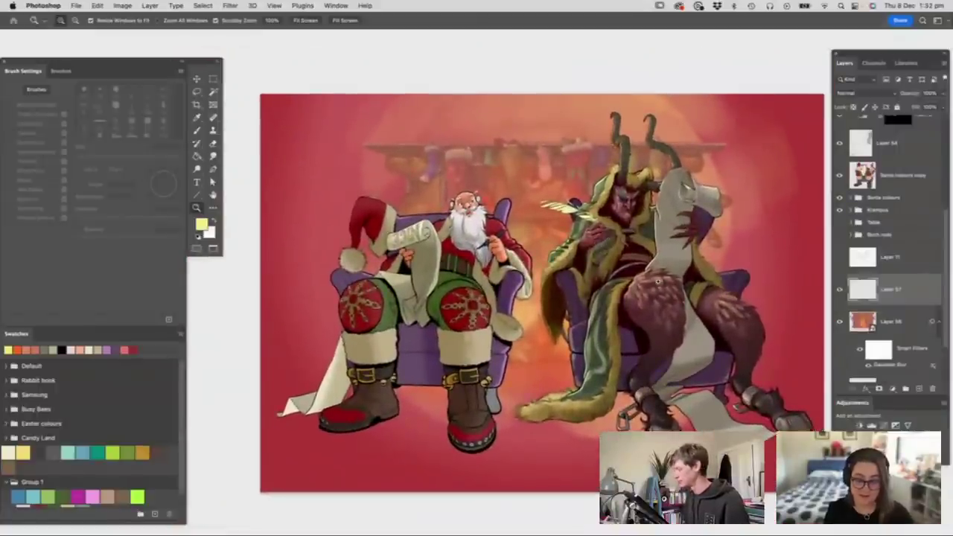
{"action": "scroll", "coordinate": [646, 282], "scroll_direction": "down", "scroll_amount": 1}
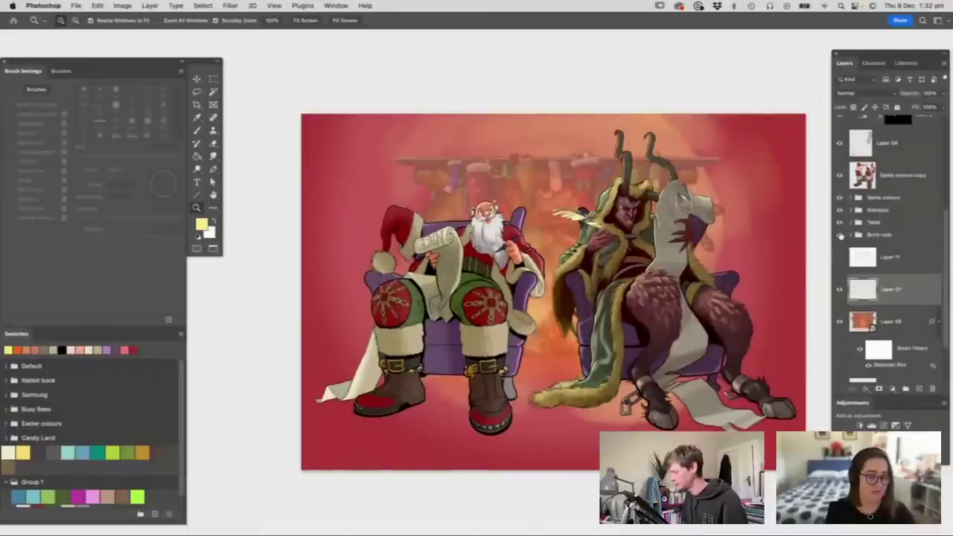
- Make the Table and Birch rods groups visible in the illustration
{"action": "left_click", "coordinate": [839, 234]}
{"action": "scroll", "coordinate": [792, 307], "scroll_direction": "down", "scroll_amount": 1}
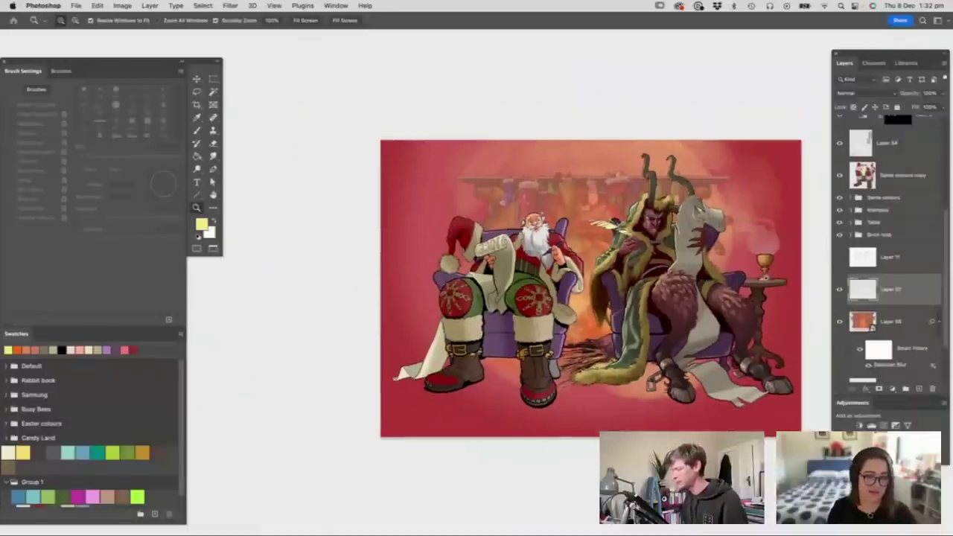
{"action": "scroll", "coordinate": [746, 308], "scroll_direction": "up", "scroll_amount": 2}
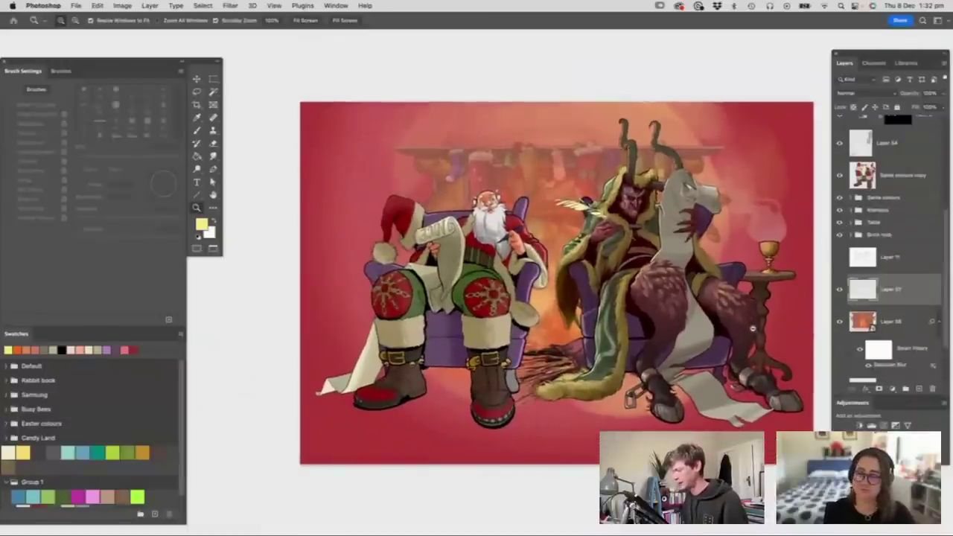
{"action": "scroll", "coordinate": [744, 331], "scroll_direction": "up", "scroll_amount": 1}
{"action": "scroll", "coordinate": [754, 243], "scroll_direction": "up", "scroll_amount": 2}
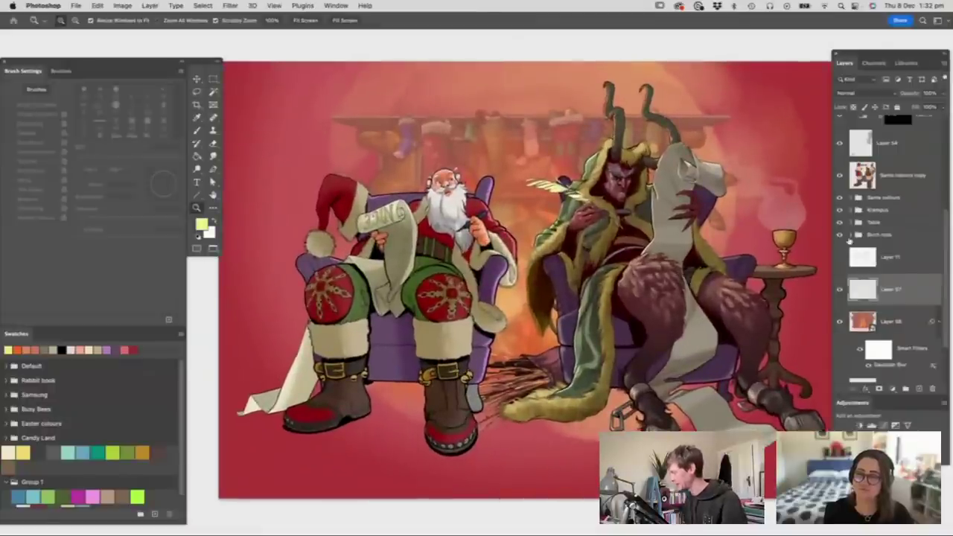
{"action": "left_click_drag", "start_coordinate": [672, 227], "coordinate": [655, 228]}
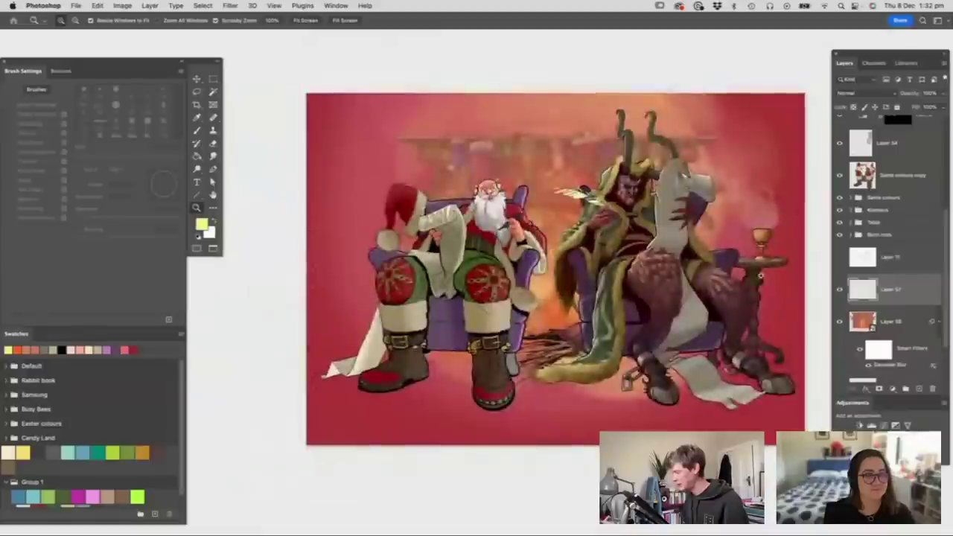
{"action": "left_click_drag", "start_coordinate": [758, 292], "coordinate": [771, 293]}
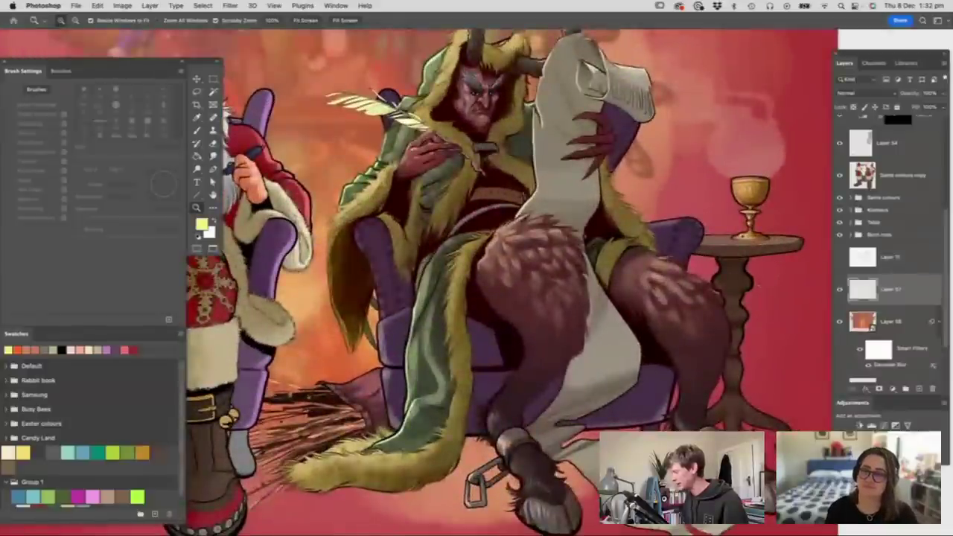
{"action": "left_click_drag", "start_coordinate": [772, 237], "coordinate": [741, 234]}
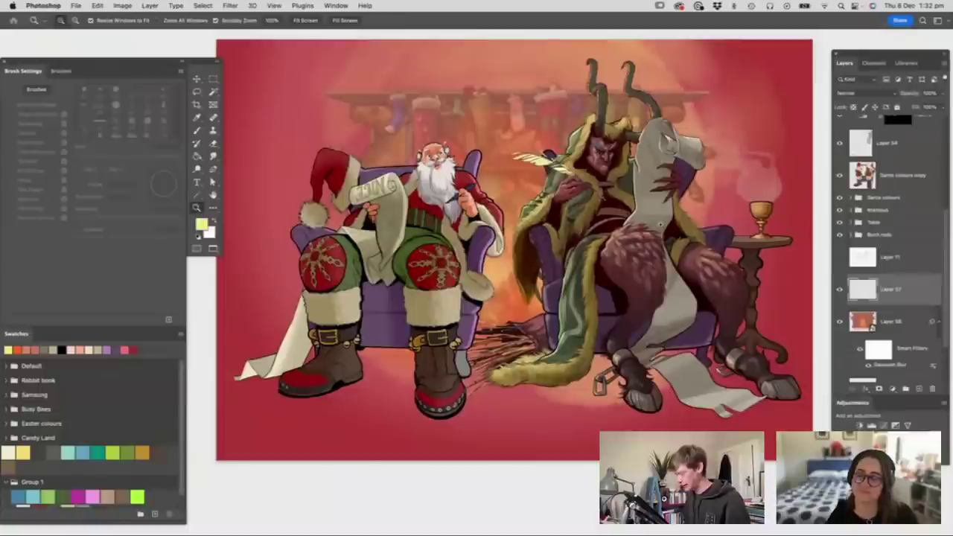
- Duplicate the Table group and place the copy beside Santa's chair, mirroring the position of the table next to Krampus
{"action": "key", "text": "v"}
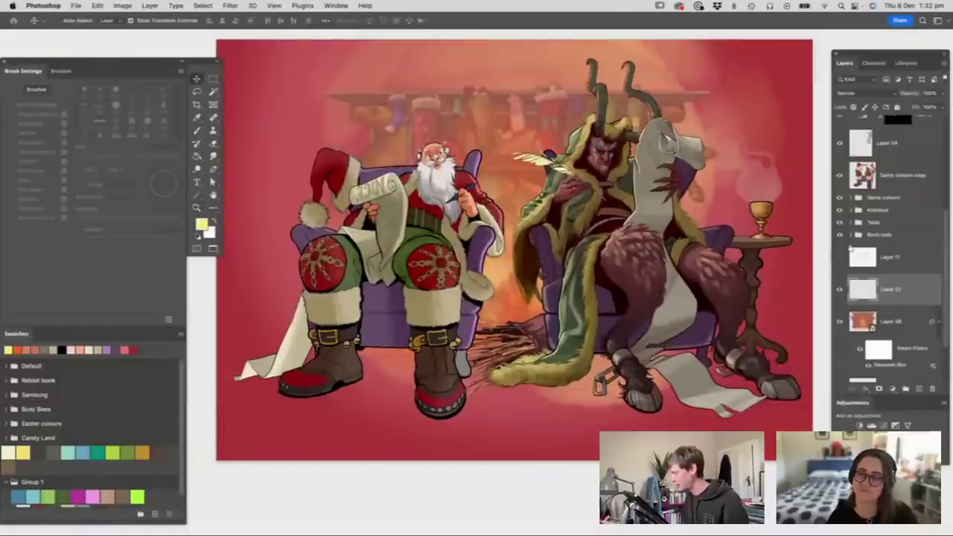
{"action": "left_click", "coordinate": [879, 225]}
{"action": "left_click_drag", "start_coordinate": [756, 280], "coordinate": [265, 280]}
{"action": "left_click_drag", "start_coordinate": [266, 240], "coordinate": [267, 240]}
{"action": "key", "text": "z"}
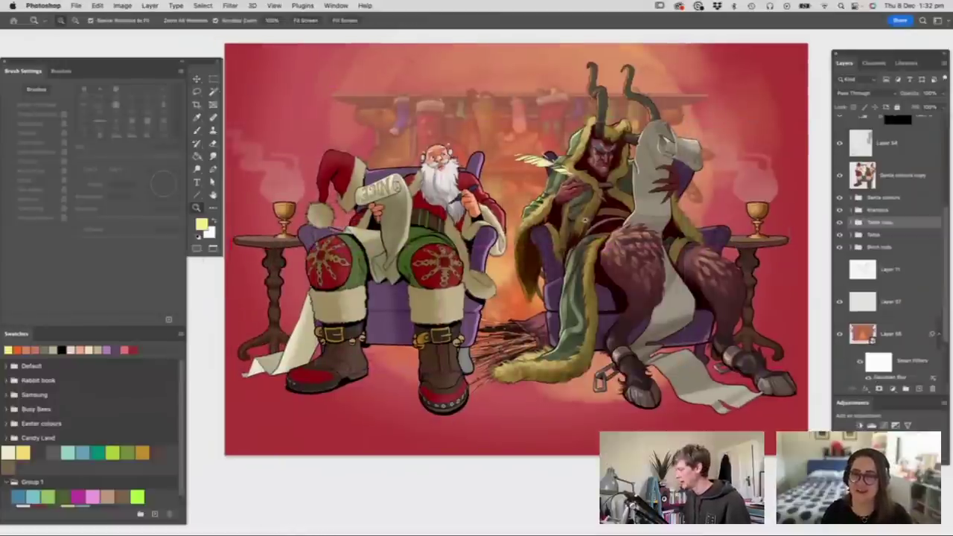
- Merge the copied table group into a single layer and shift it horizontally closer to Santa's chair
{"action": "left_click_drag", "start_coordinate": [372, 215], "coordinate": [353, 214]}
{"action": "key", "text": "super+e"}
{"action": "left_click_drag", "start_coordinate": [300, 228], "coordinate": [360, 272]}
{"action": "key", "text": "v"}
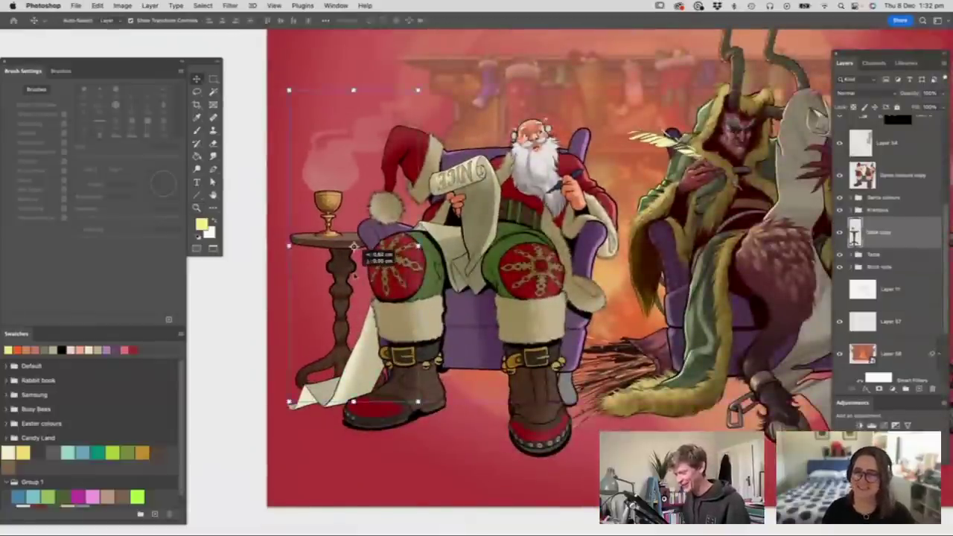
- Select the goblet and its steam above Santa's table with a rectangular marquee, delete them and clear the selection
{"action": "key", "text": "z"}
{"action": "key", "text": "super+minus"}
{"action": "key", "text": "super+minus"}
{"action": "left_click_drag", "start_coordinate": [379, 203], "coordinate": [397, 243]}
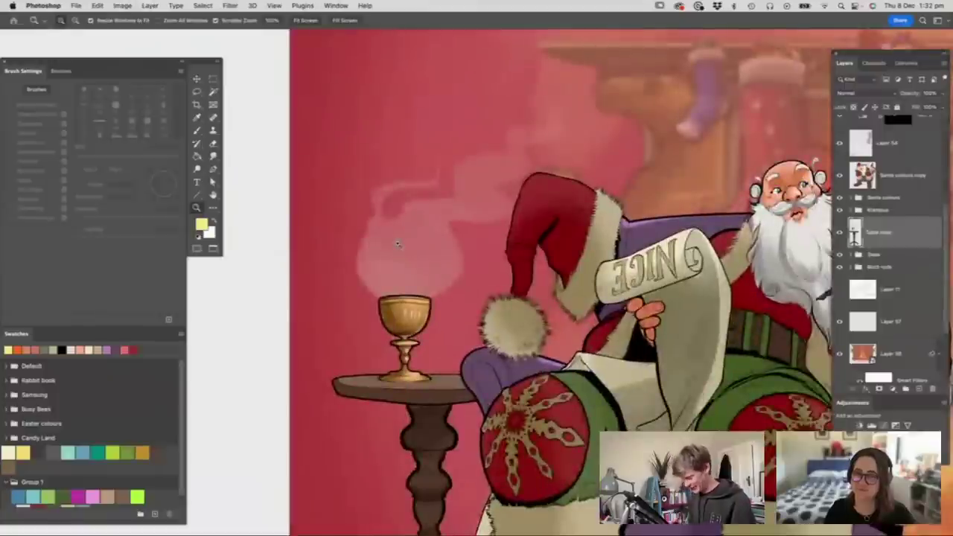
{"action": "key", "text": "e"}
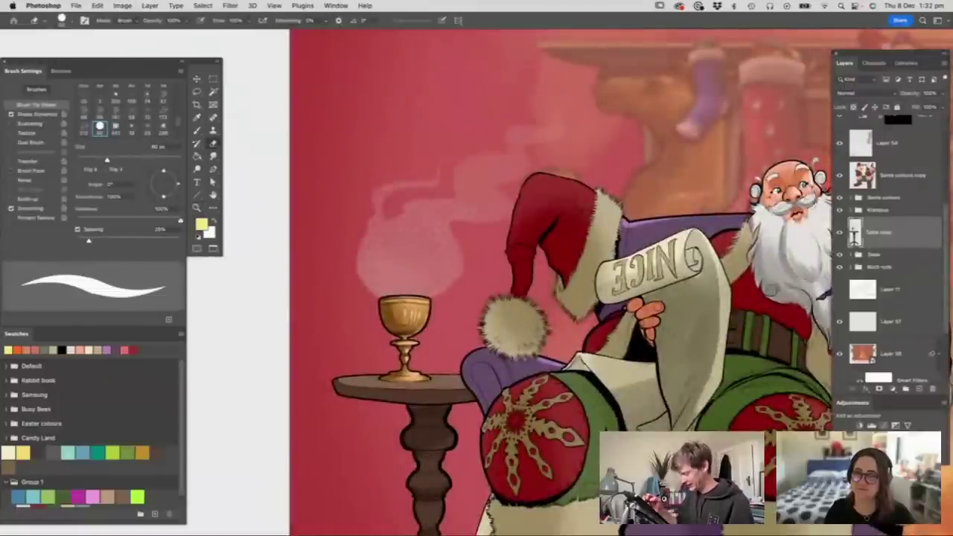
{"action": "key", "text": "m"}
{"action": "mouse_move", "coordinate": [313, 68]}
{"action": "left_mouse_down"}
{"action": "mouse_move", "coordinate": [504, 178]}
{"action": "mouse_move", "coordinate": [617, 277]}
{"action": "mouse_move", "coordinate": [612, 372]}
{"action": "left_mouse_up"}
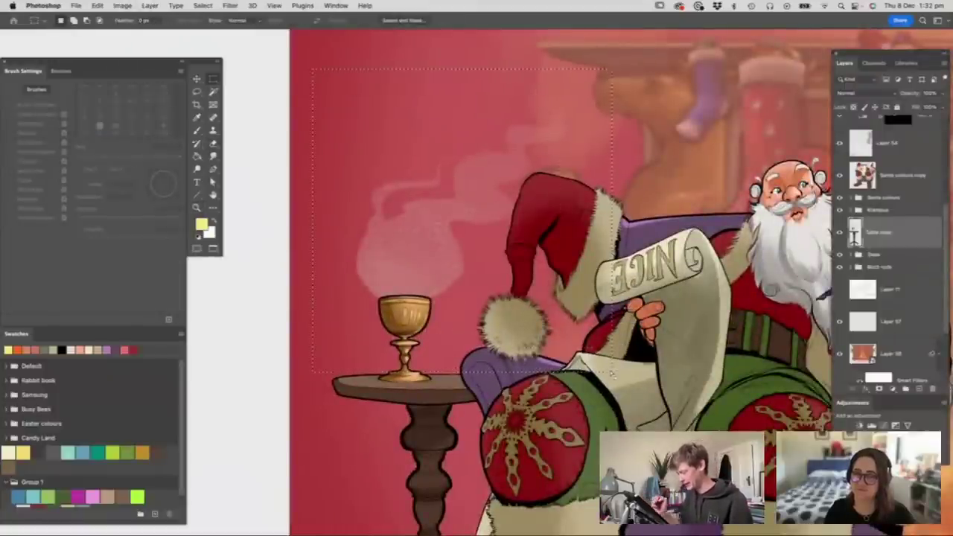
{"action": "key", "text": "Delete"}
{"action": "key", "text": "ctrl+d"}
{"action": "key", "text": "z"}
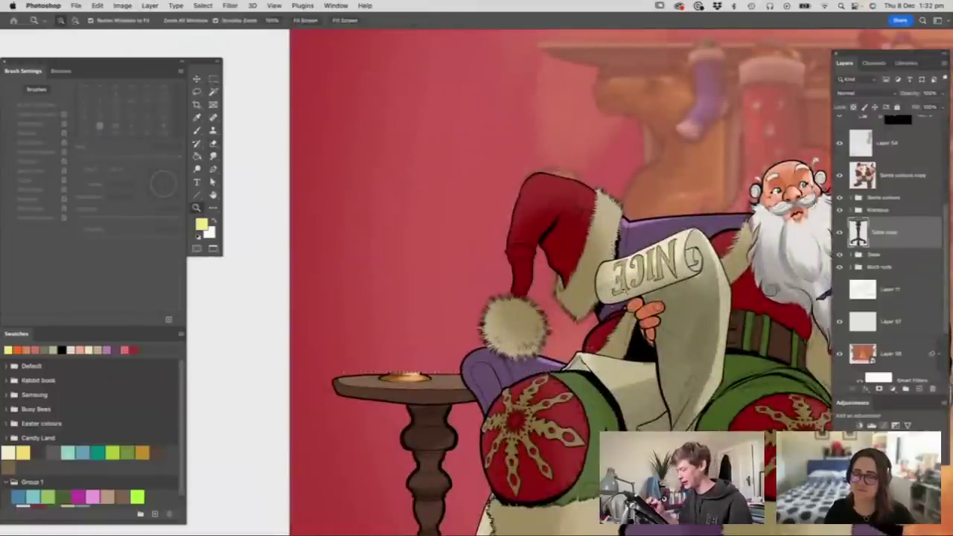
- Add a new empty layer directly above the copied table layer
{"action": "left_click_drag", "start_coordinate": [624, 290], "coordinate": [599, 292]}
{"action": "left_click_drag", "start_coordinate": [474, 327], "coordinate": [508, 311]}
{"action": "left_click", "coordinate": [919, 389]}
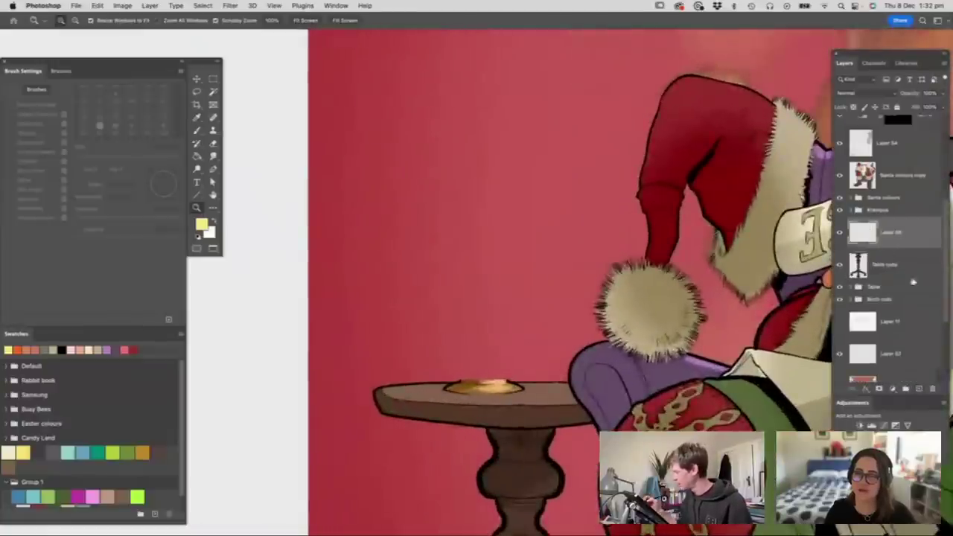
- Examine the copied table beside Santa up close and against the whole composition
{"action": "left_click_drag", "start_coordinate": [498, 345], "coordinate": [441, 375]}
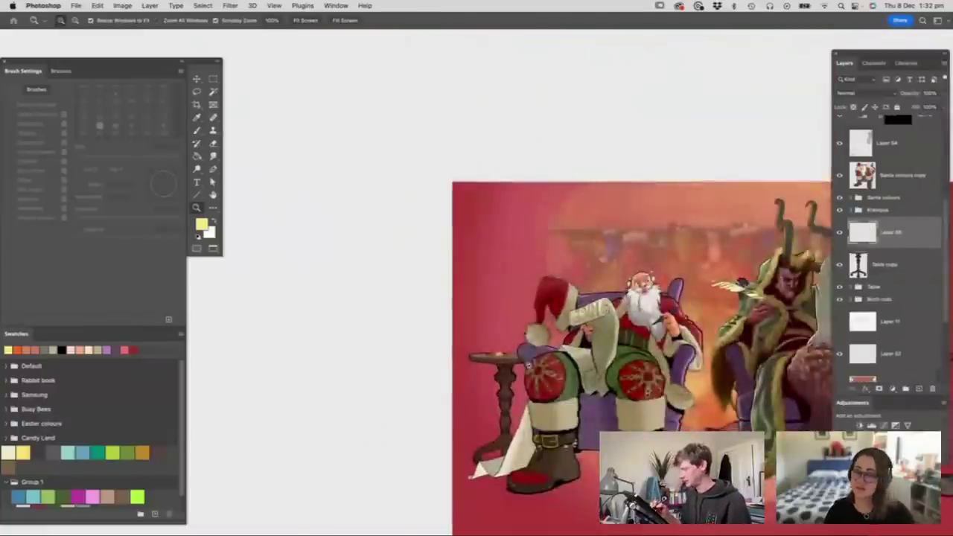
{"action": "left_click_drag", "start_coordinate": [526, 365], "coordinate": [503, 365]}
{"action": "left_click_drag", "start_coordinate": [675, 418], "coordinate": [691, 423]}
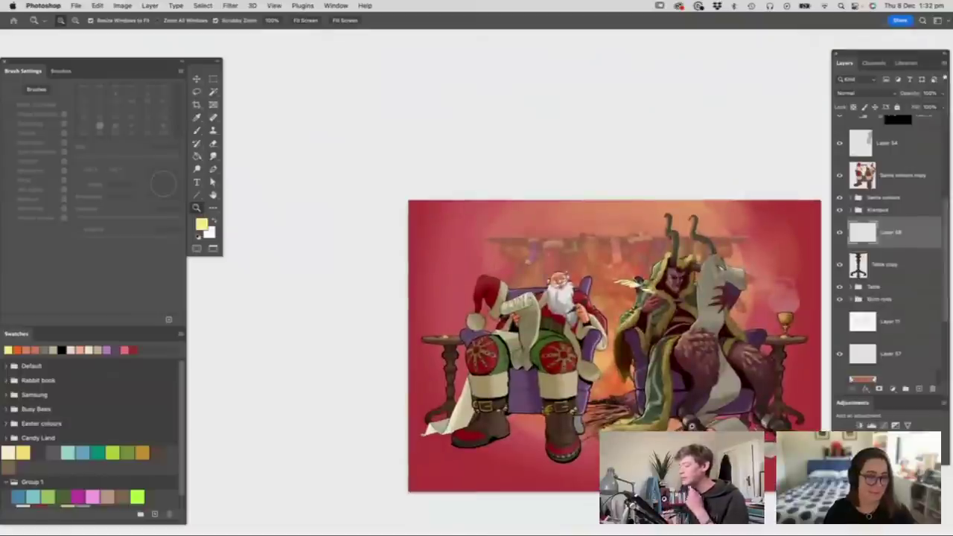
{"action": "mouse_move", "coordinate": [432, 332]}
{"action": "left_mouse_down"}
{"action": "mouse_move", "coordinate": [451, 340]}
{"action": "mouse_move", "coordinate": [494, 312]}
{"action": "left_mouse_up"}
{"action": "left_click", "coordinate": [468, 302]}
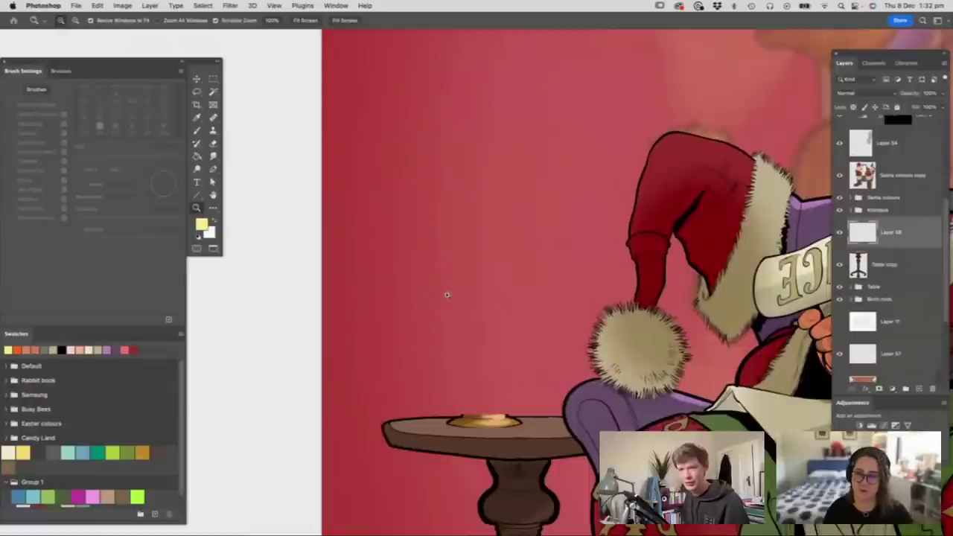
{"action": "left_click", "coordinate": [439, 268], "text": "alt"}
{"action": "left_click_drag", "start_coordinate": [517, 323], "coordinate": [526, 334]}
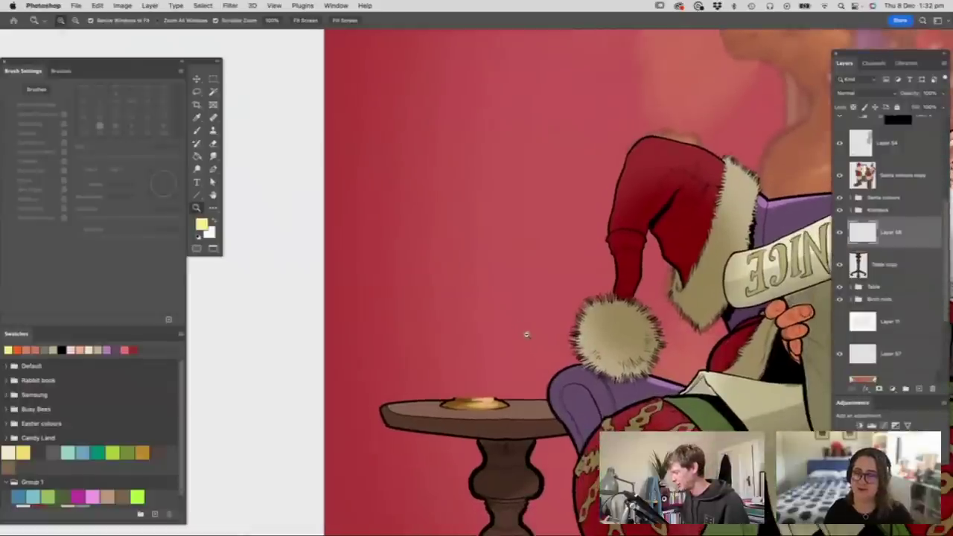
{"action": "left_click_drag", "start_coordinate": [513, 299], "coordinate": [536, 301]}
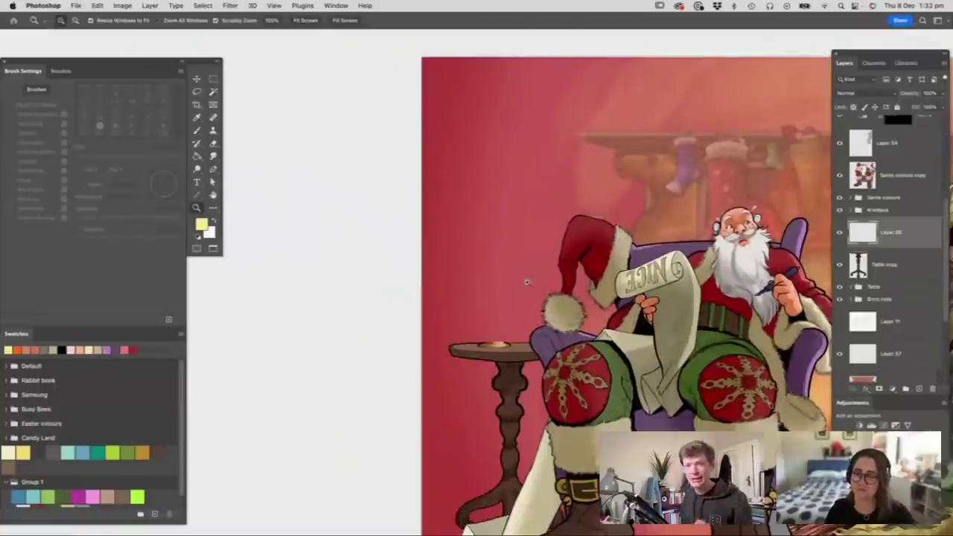
{"action": "left_click_drag", "start_coordinate": [519, 272], "coordinate": [473, 273]}
{"action": "left_click_drag", "start_coordinate": [585, 279], "coordinate": [616, 300]}
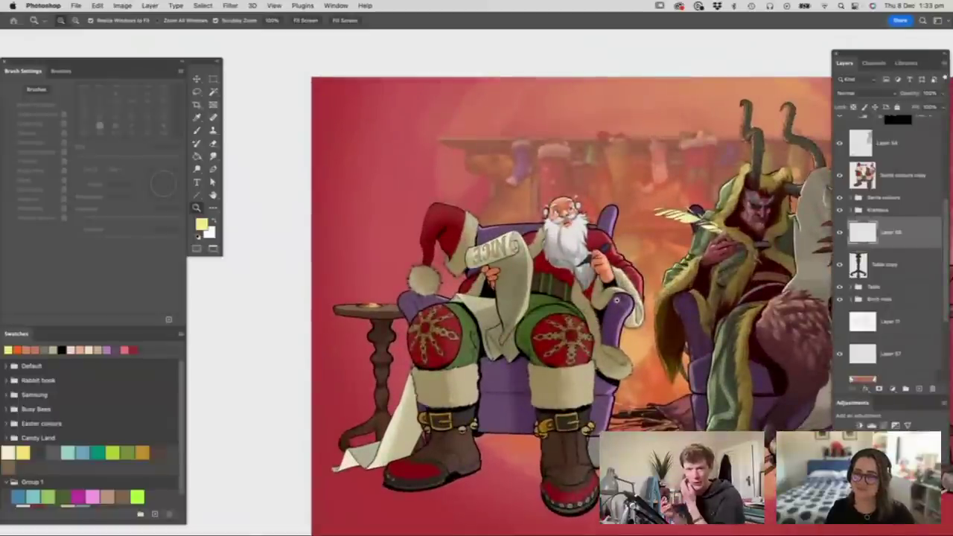
- Add a Hue/Saturation adjustment layer above the new empty layer and raise its lightness to about +76
{"action": "key", "text": "ctrl+z"}
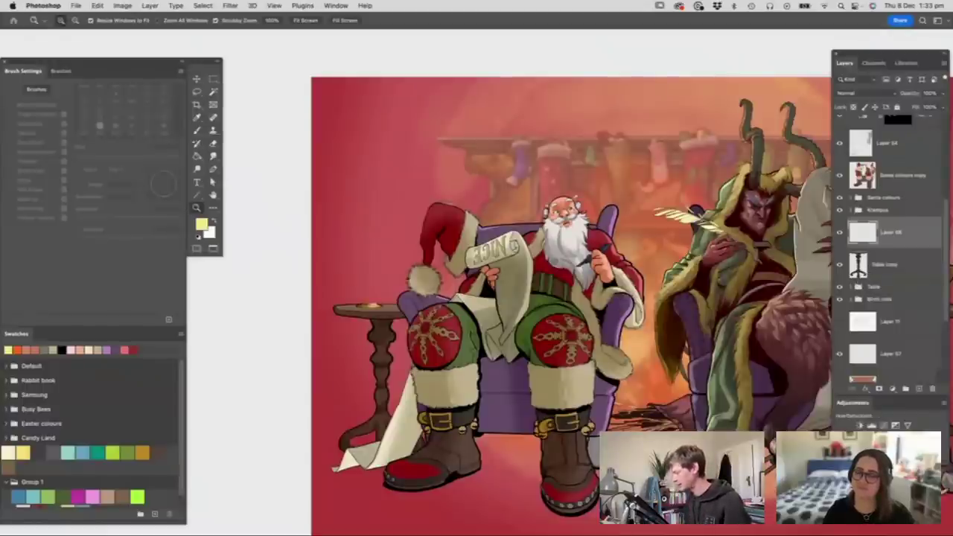
{"action": "left_click", "coordinate": [859, 436]}
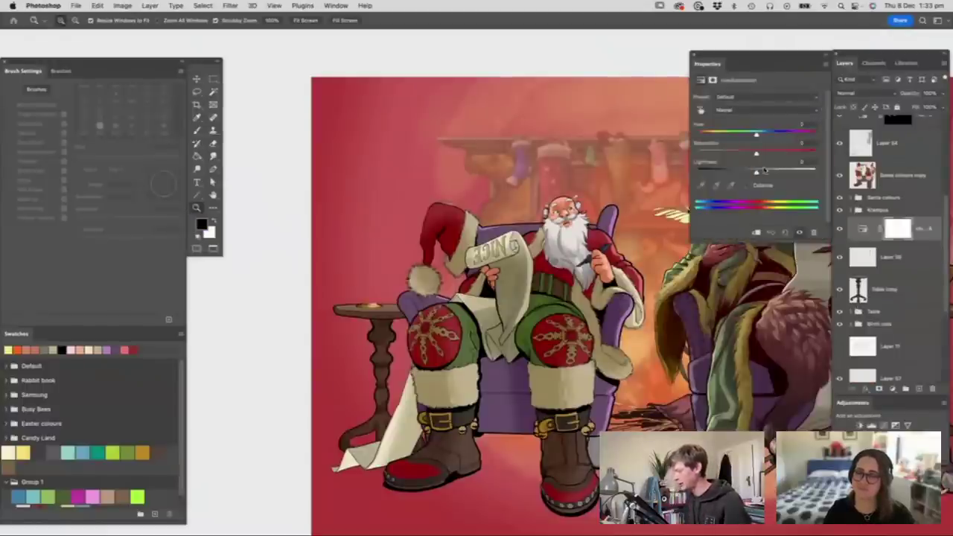
{"action": "left_click_drag", "start_coordinate": [762, 170], "coordinate": [801, 174]}
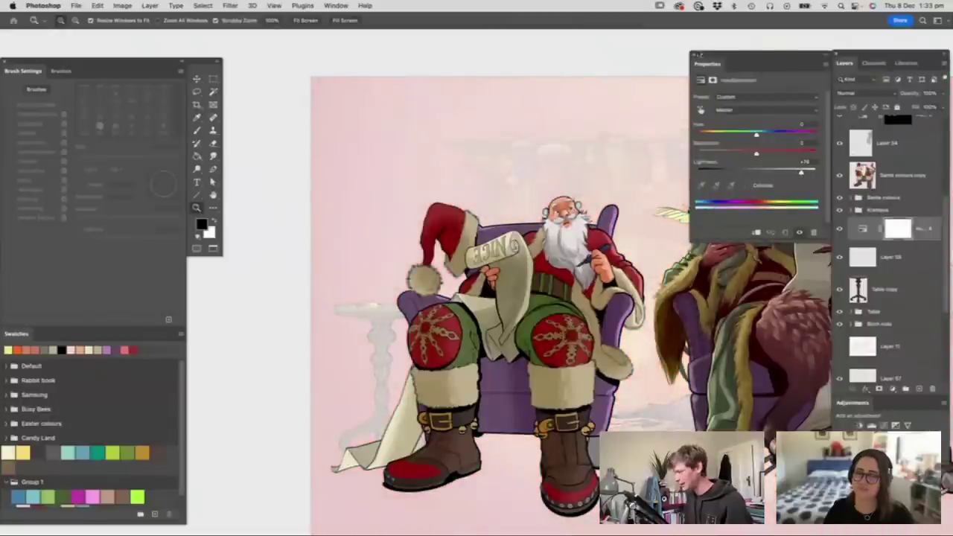
- Close the adjustment's properties and move the Hue/Saturation adjustment layer directly beneath the empty layer
{"action": "left_click", "coordinate": [693, 56]}
{"action": "left_click_drag", "start_coordinate": [868, 239], "coordinate": [867, 268]}
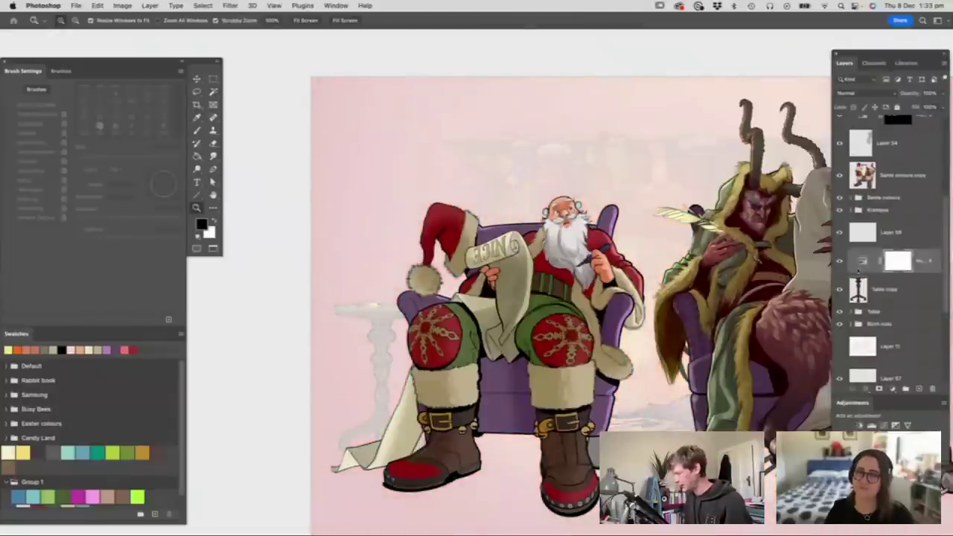
{"action": "left_click_drag", "start_coordinate": [302, 264], "coordinate": [528, 288]}
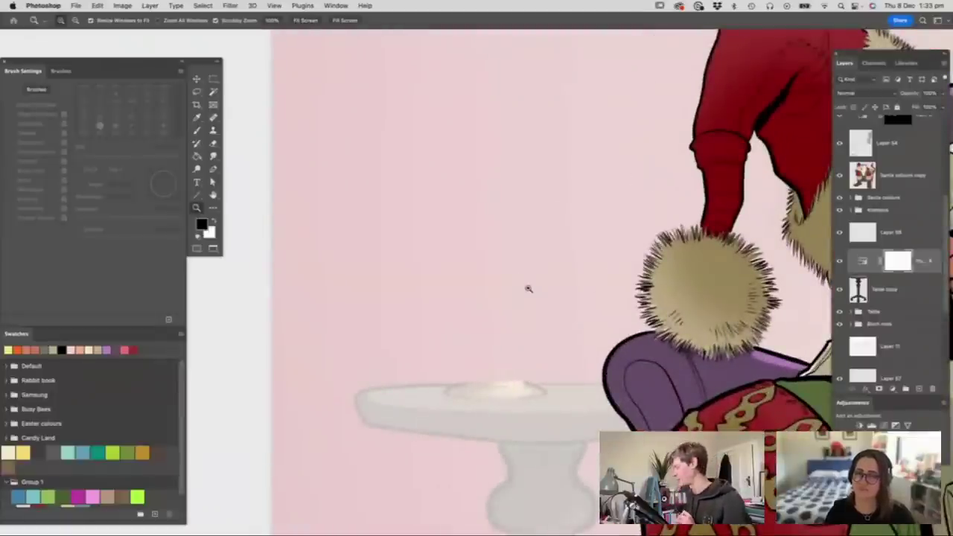
- Activate the empty layer above the adjustment and choose a small hard round black brush with pen-pressure opacity enabled
{"action": "left_click", "coordinate": [873, 226]}
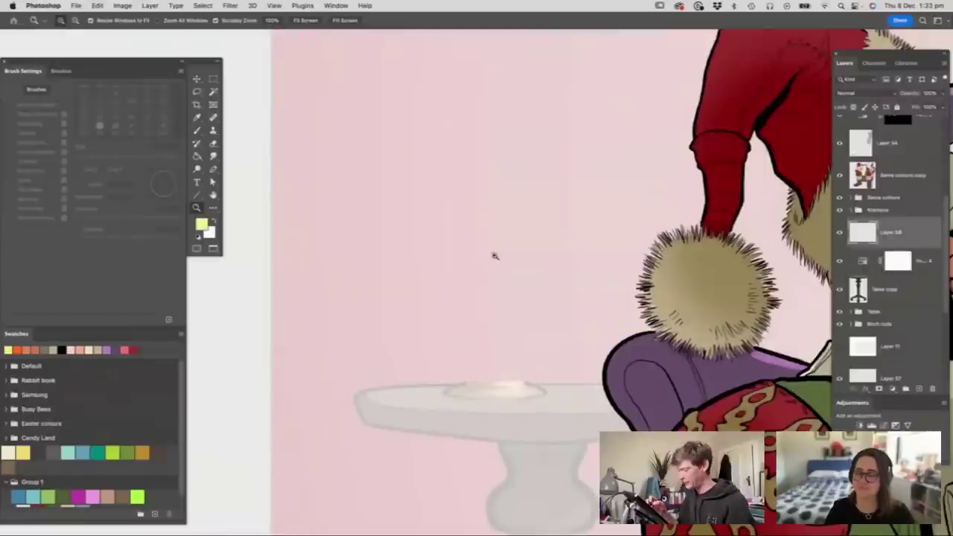
{"action": "key", "text": "b"}
{"action": "right_click", "coordinate": [447, 240]}
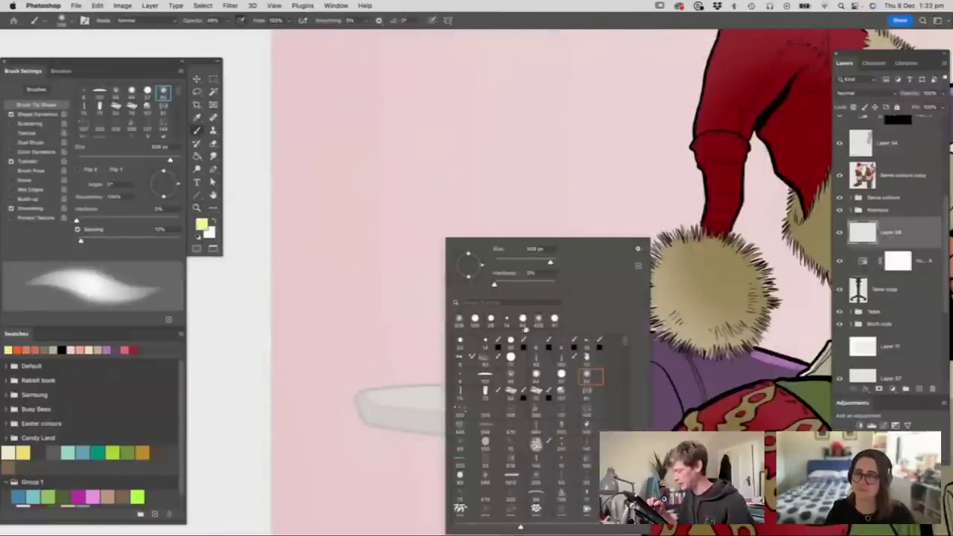
{"action": "left_click", "coordinate": [536, 342]}
{"action": "key", "text": "Return"}
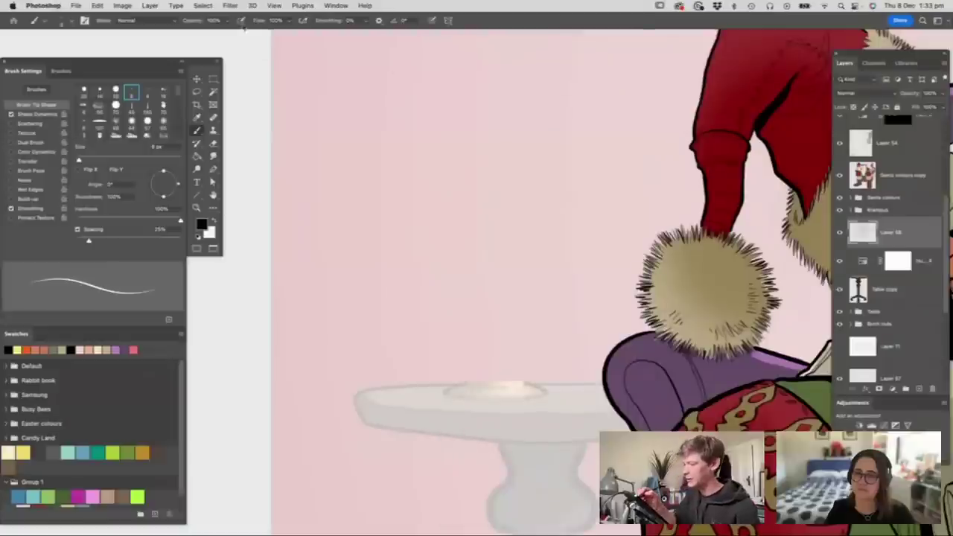
{"action": "left_click", "coordinate": [241, 21]}
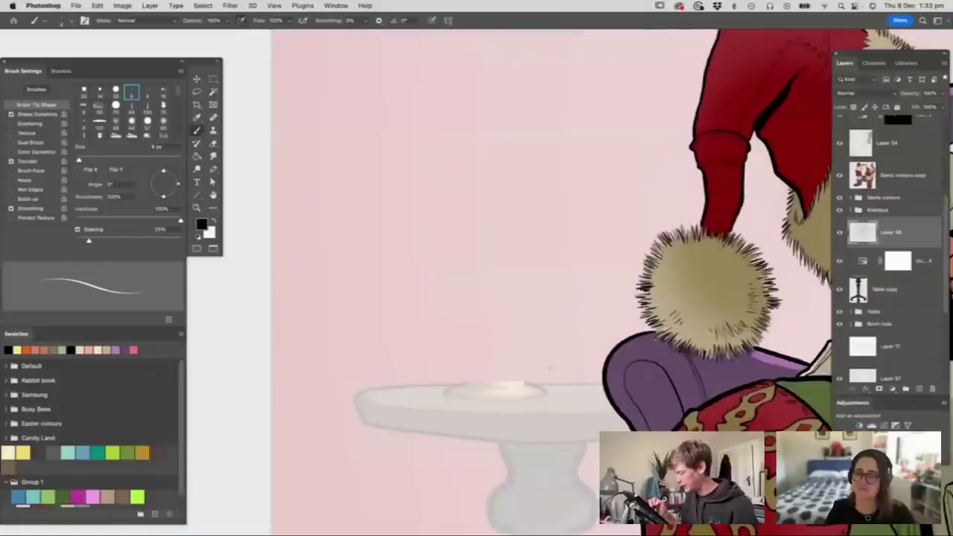
- Draw a wide, flat black ellipse outline just above Santa's tabletop with the Custom Shape tool
{"action": "key", "text": "u"}
{"action": "right_click", "coordinate": [197, 202]}
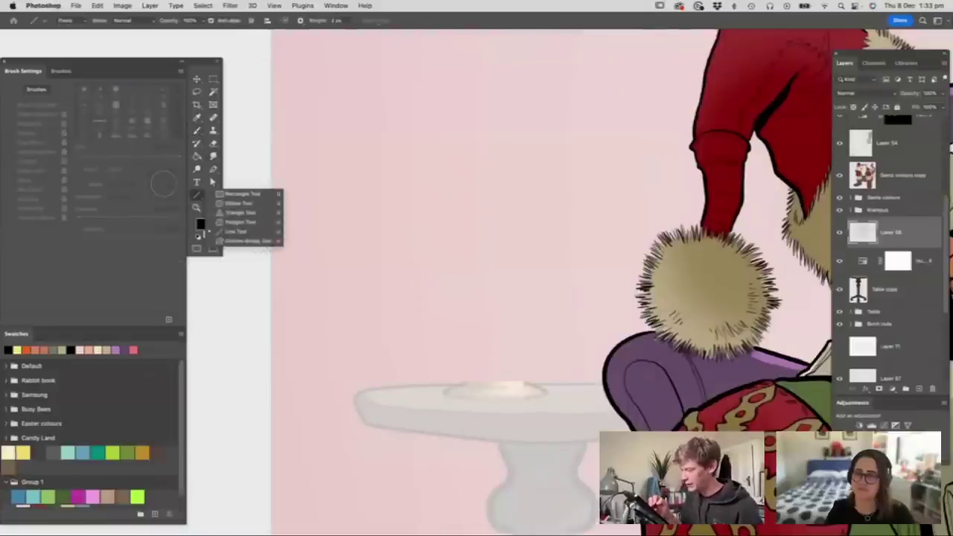
{"action": "left_click", "coordinate": [240, 243]}
{"action": "left_click_drag", "start_coordinate": [363, 360], "coordinate": [596, 386]}
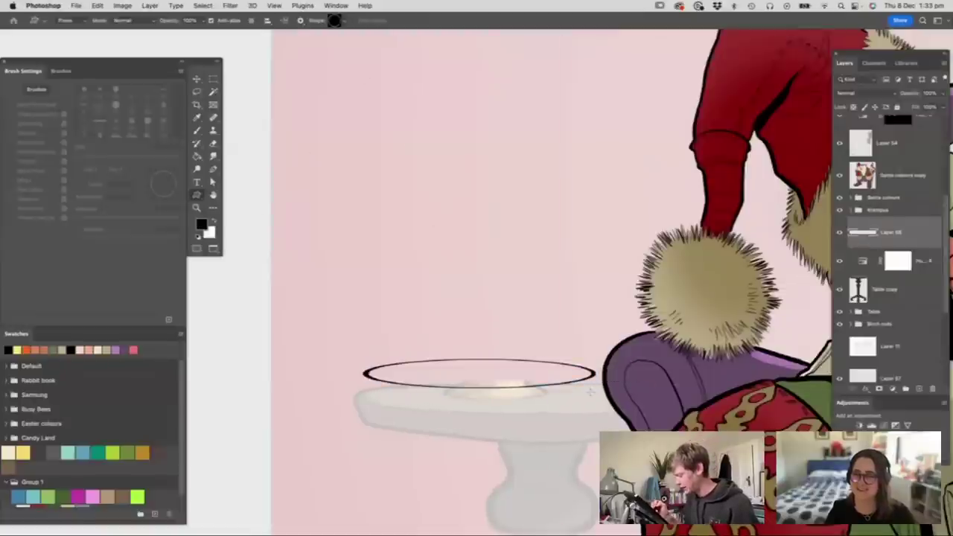
- Select the lower half of the plate ellipse with a rectangular marquee and copy it to its own layer
{"action": "key", "text": "z"}
{"action": "left_click", "coordinate": [530, 410]}
{"action": "key", "text": "m"}
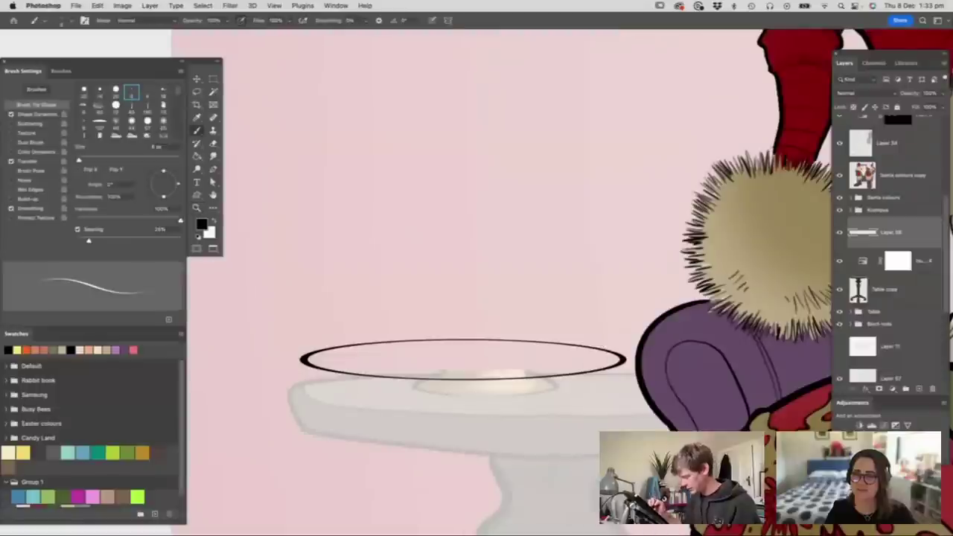
{"action": "left_click_drag", "start_coordinate": [289, 357], "coordinate": [688, 426]}
{"action": "left_click_drag", "start_coordinate": [548, 373], "coordinate": [547, 376]}
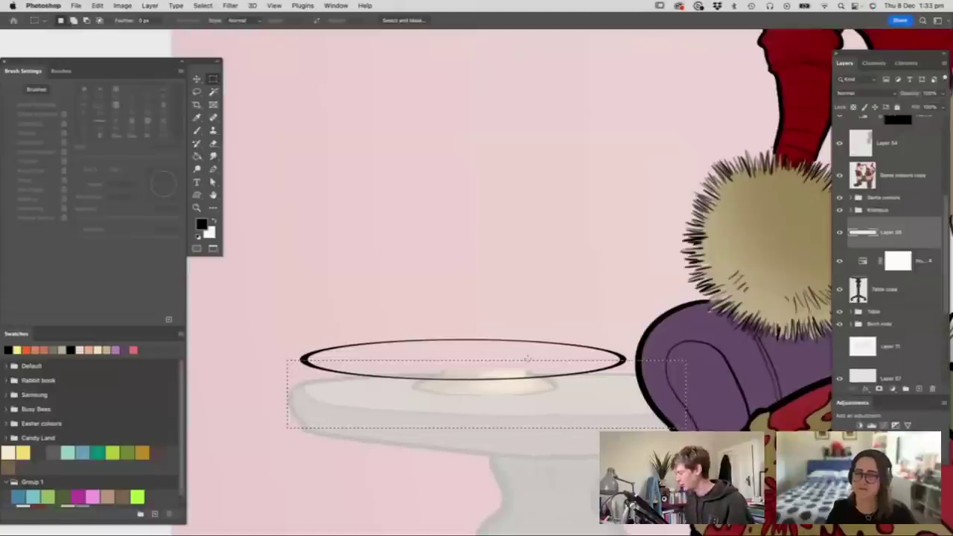
{"action": "key", "text": "super+j"}
- Align the copied curve with the ellipse, stretch it downward to form the plate's underside, and merge both layers
{"action": "left_click_drag", "start_coordinate": [463, 363], "coordinate": [486, 394]}
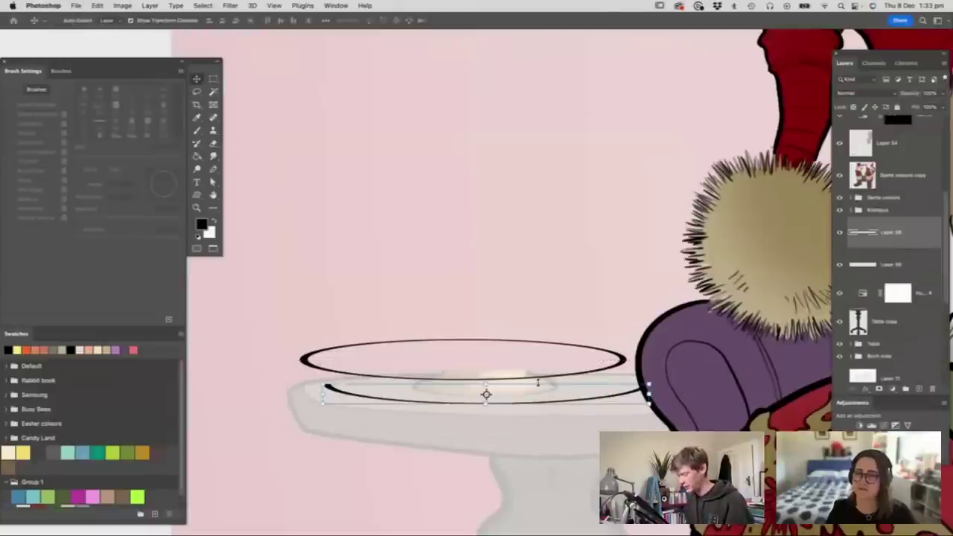
{"action": "left_click_drag", "start_coordinate": [585, 402], "coordinate": [556, 372]}
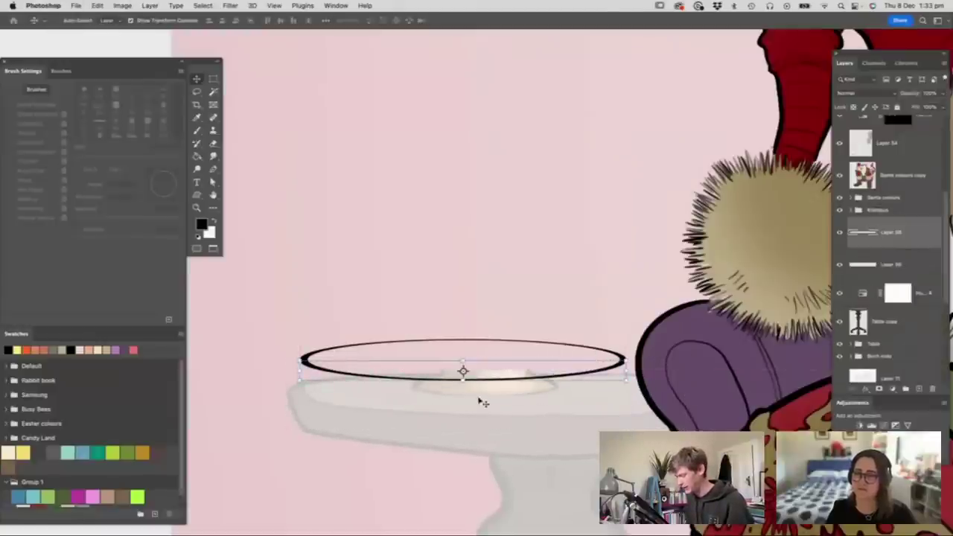
{"action": "left_click_drag", "start_coordinate": [462, 381], "coordinate": [464, 400]}
{"action": "key", "text": "Return"}
{"action": "key", "text": "z"}
{"action": "left_click_drag", "start_coordinate": [529, 370], "coordinate": [704, 309]}
{"action": "key", "text": "super+e"}
{"action": "left_click_drag", "start_coordinate": [792, 282], "coordinate": [767, 288]}
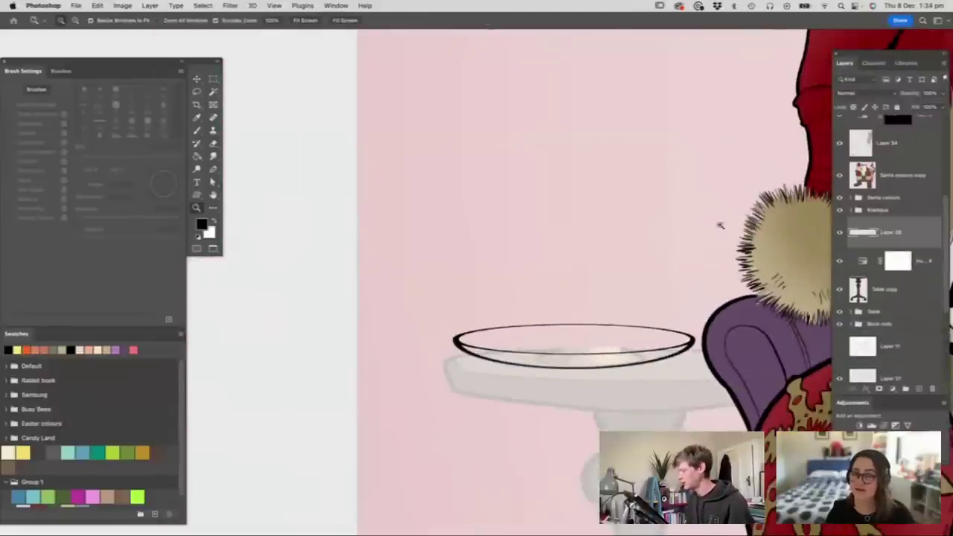
- Add a new layer above the plate and choose a small hard round brush without pen-pressure opacity
{"action": "left_click_drag", "start_coordinate": [718, 225], "coordinate": [733, 225]}
{"action": "left_click", "coordinate": [919, 390]}
{"action": "left_click", "coordinate": [573, 332]}
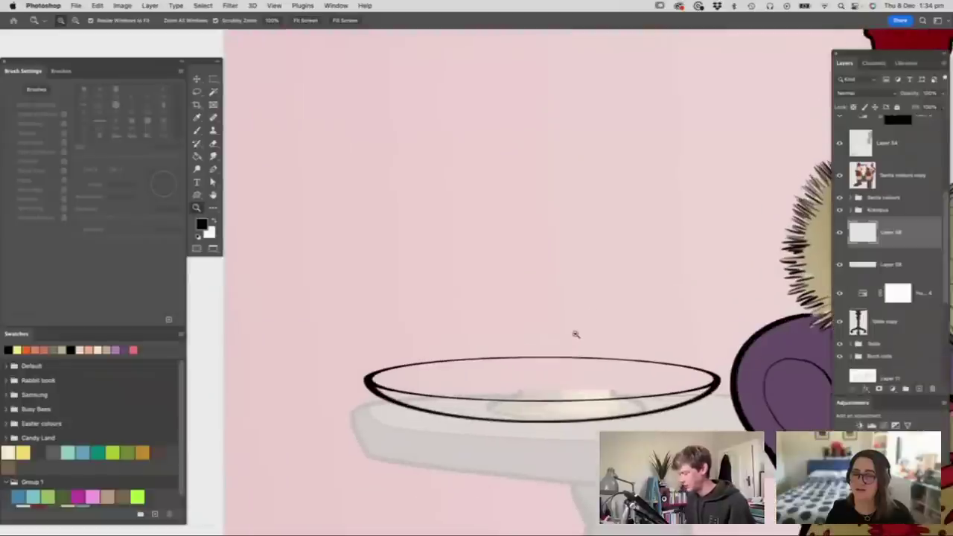
{"action": "key", "text": "b"}
{"action": "mouse_move", "coordinate": [416, 390]}
{"action": "left_mouse_down"}
{"action": "mouse_move", "coordinate": [462, 360]}
{"action": "mouse_move", "coordinate": [509, 363]}
{"action": "left_mouse_up"}
{"action": "key", "text": "super+z"}
{"action": "right_click", "coordinate": [501, 268]}
{"action": "left_click", "coordinate": [489, 316]}
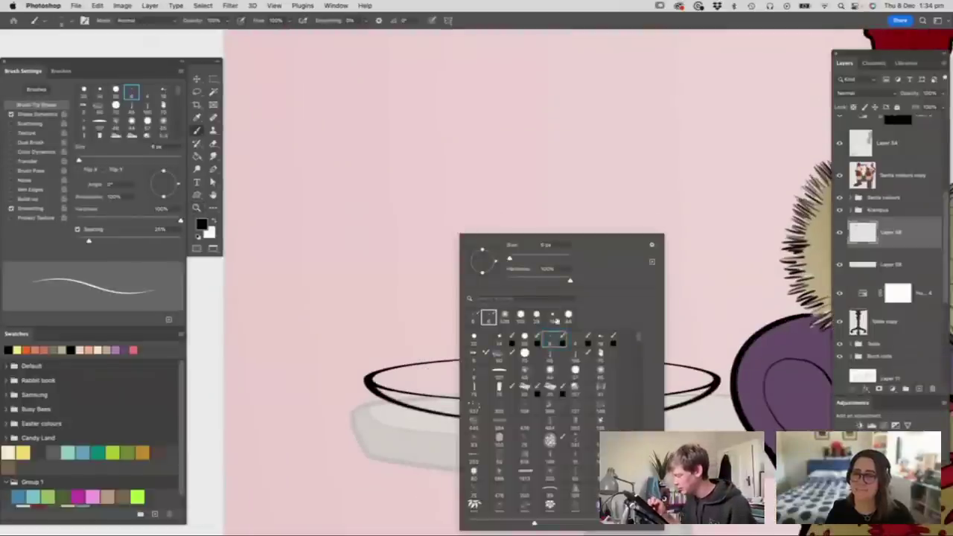
{"action": "left_click", "coordinate": [569, 228]}
- Draw overlapping cookie outlines along one side of the plate and nudge them into place
{"action": "mouse_move", "coordinate": [426, 387]}
{"action": "left_mouse_down"}
{"action": "mouse_move", "coordinate": [464, 369]}
{"action": "mouse_move", "coordinate": [510, 373]}
{"action": "mouse_move", "coordinate": [515, 383]}
{"action": "mouse_move", "coordinate": [435, 391]}
{"action": "mouse_move", "coordinate": [404, 372]}
{"action": "mouse_move", "coordinate": [411, 358]}
{"action": "mouse_move", "coordinate": [485, 351]}
{"action": "mouse_move", "coordinate": [568, 383]}
{"action": "mouse_move", "coordinate": [517, 386]}
{"action": "left_mouse_up"}
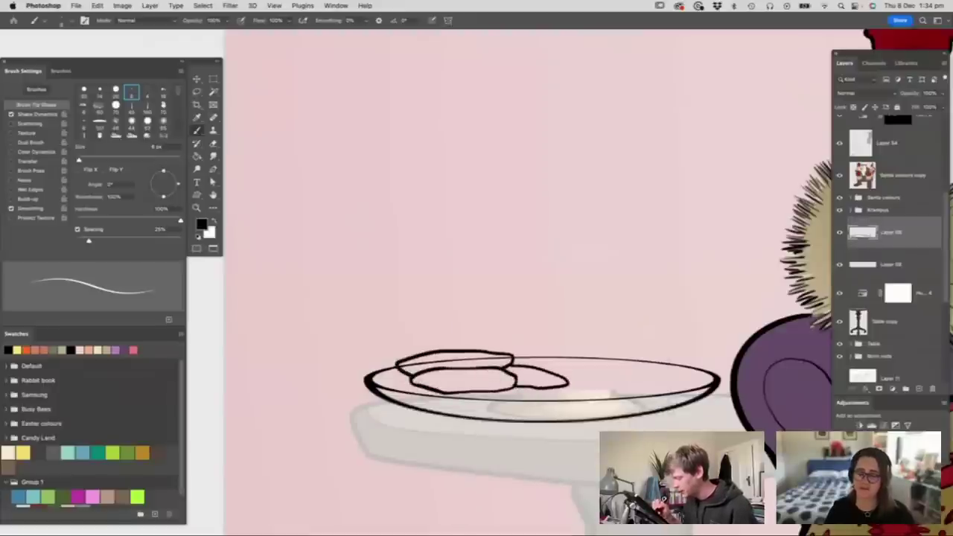
{"action": "mouse_move", "coordinate": [401, 373]}
{"action": "left_mouse_down"}
{"action": "mouse_move", "coordinate": [403, 386]}
{"action": "mouse_move", "coordinate": [416, 387]}
{"action": "left_mouse_up"}
{"action": "mouse_move", "coordinate": [476, 356]}
{"action": "left_mouse_down"}
{"action": "mouse_move", "coordinate": [555, 342]}
{"action": "mouse_move", "coordinate": [577, 352]}
{"action": "mouse_move", "coordinate": [538, 366]}
{"action": "mouse_move", "coordinate": [567, 382]}
{"action": "left_mouse_up"}
{"action": "left_click_drag", "start_coordinate": [413, 379], "coordinate": [516, 387]}
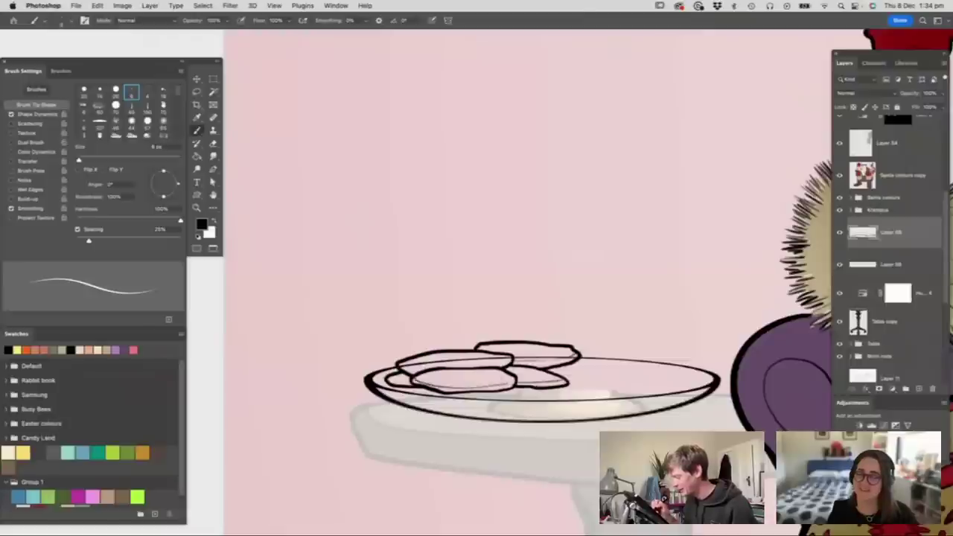
{"action": "scroll", "coordinate": [519, 353], "scroll_direction": "down", "scroll_amount": 5}
{"action": "scroll", "coordinate": [514, 368], "scroll_direction": "up", "scroll_amount": 3}
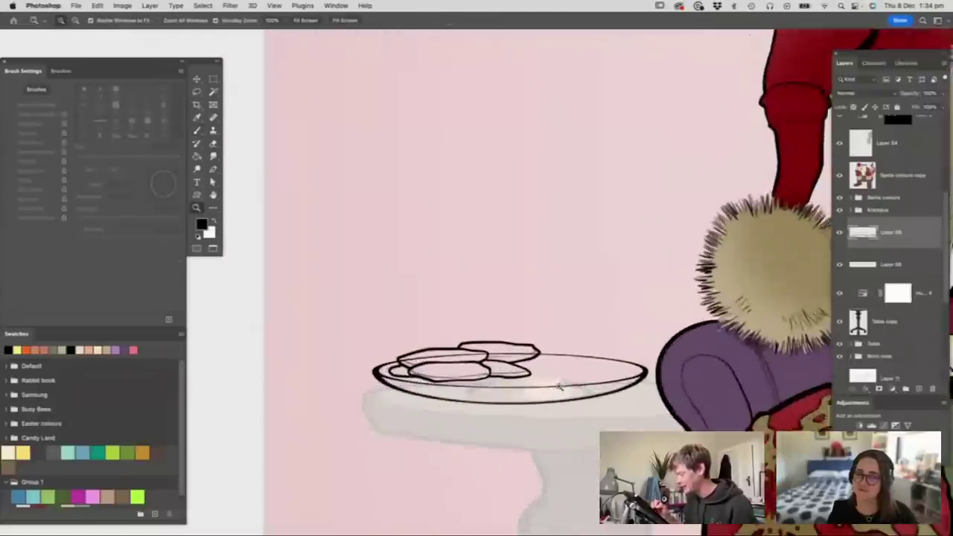
{"action": "key", "text": "v"}
{"action": "left_click_drag", "start_coordinate": [527, 374], "coordinate": [502, 372]}
{"action": "key", "text": "z"}
- Select the cookies' silhouette by inverting the selected outer area, delete the plate lines behind them, and clear the selection
{"action": "key", "text": "w"}
{"action": "left_click", "coordinate": [544, 333]}
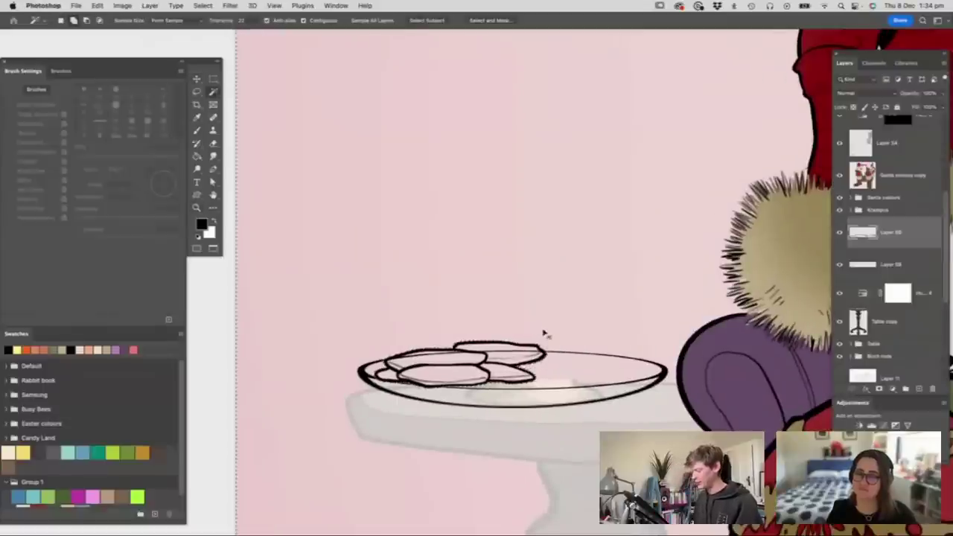
{"action": "key", "text": "super+shift+i"}
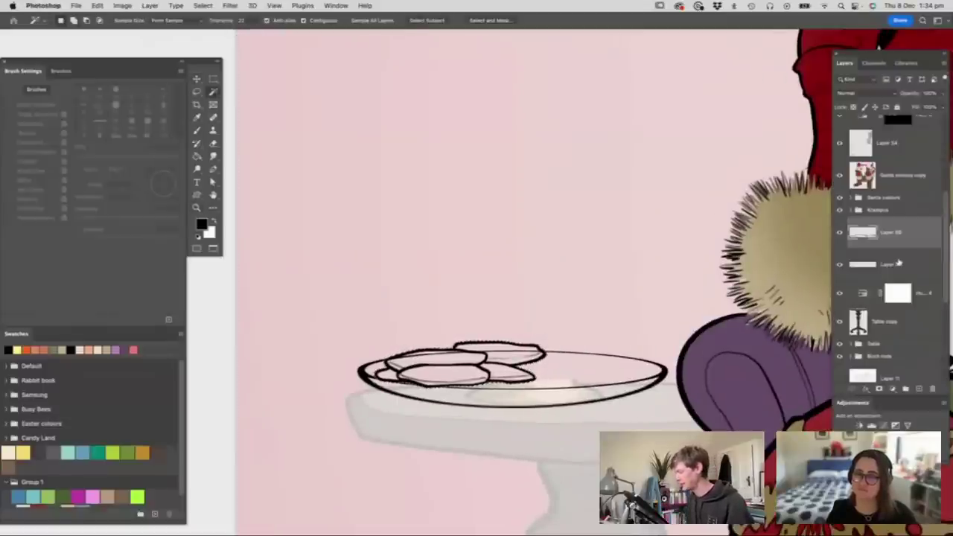
{"action": "key", "text": "alt+bracketleft"}
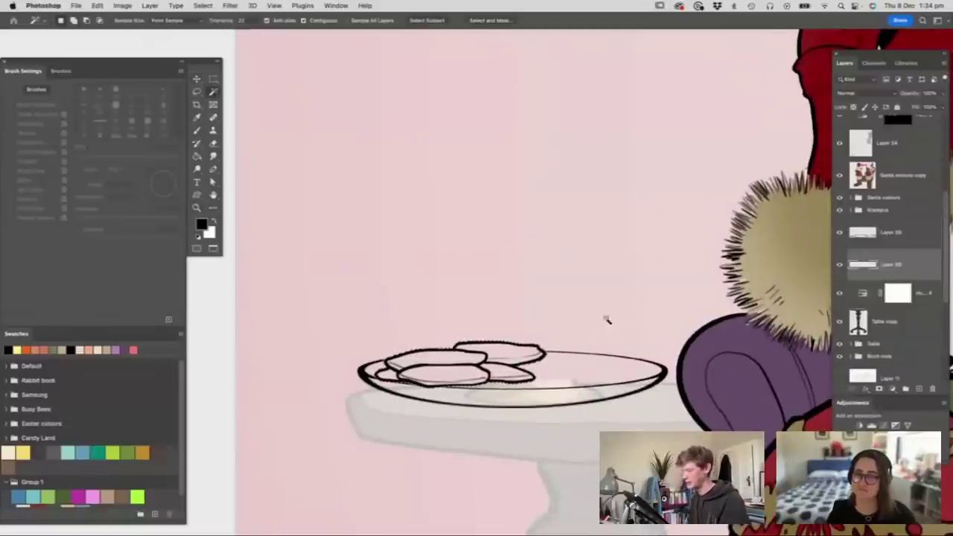
{"action": "key", "text": "z"}
{"action": "left_click_drag", "start_coordinate": [478, 362], "coordinate": [482, 382]}
{"action": "key", "text": "m"}
{"action": "left_click", "coordinate": [537, 331]}
- Merge the cookie layer with the plate layer
{"action": "key", "text": "z"}
{"action": "left_click_drag", "start_coordinate": [541, 325], "coordinate": [571, 357]}
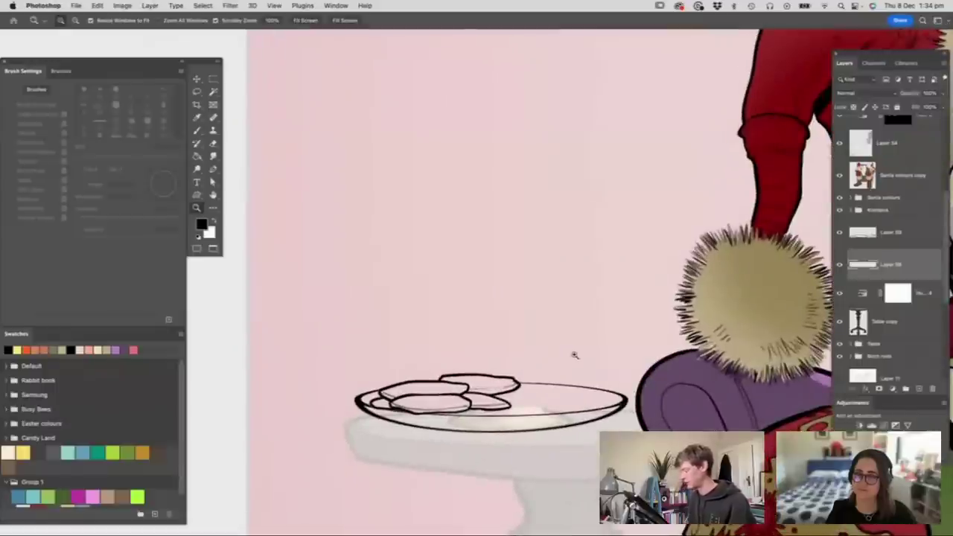
{"action": "key", "text": "b"}
{"action": "left_click_drag", "start_coordinate": [869, 248], "coordinate": [869, 239]}
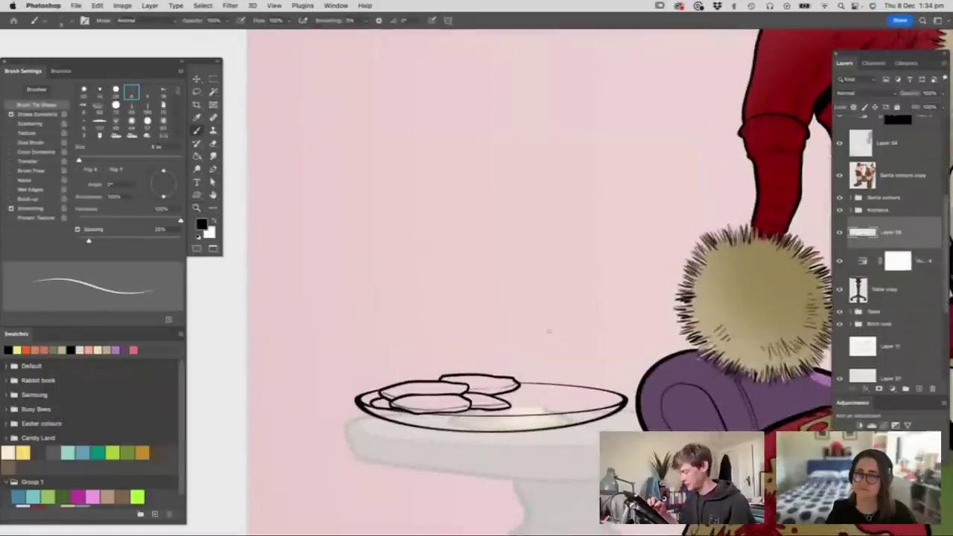
- Draw a tall glass outline standing on the plate beside the cookies and erase the plate line crossing its inside
{"action": "mouse_move", "coordinate": [528, 393]}
{"action": "left_mouse_down"}
{"action": "mouse_move", "coordinate": [529, 222]}
{"action": "mouse_move", "coordinate": [557, 217]}
{"action": "mouse_move", "coordinate": [600, 219]}
{"action": "mouse_move", "coordinate": [601, 392]}
{"action": "left_mouse_up"}
{"action": "mouse_move", "coordinate": [530, 396]}
{"action": "left_mouse_down"}
{"action": "mouse_move", "coordinate": [576, 406]}
{"action": "mouse_move", "coordinate": [602, 394]}
{"action": "left_mouse_up"}
{"action": "key", "text": "super+z"}
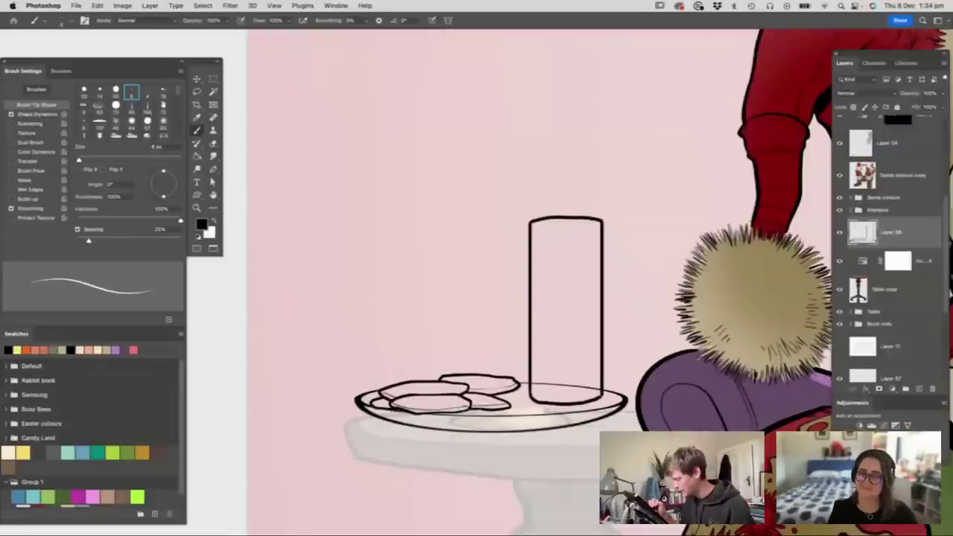
{"action": "key", "text": "e"}
{"action": "left_click_drag", "start_coordinate": [549, 374], "coordinate": [592, 385]}
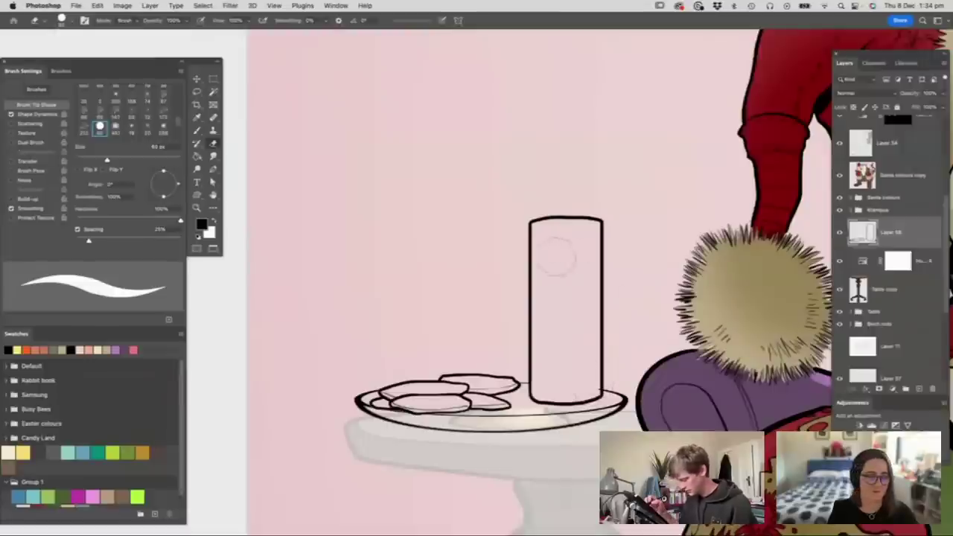
- Draw the milk's surface line and thin inner contour lines along the sides of the glass
{"action": "key", "text": "b"}
{"action": "mouse_move", "coordinate": [536, 281]}
{"action": "left_mouse_down"}
{"action": "mouse_move", "coordinate": [573, 256]}
{"action": "mouse_move", "coordinate": [595, 277]}
{"action": "left_mouse_up"}
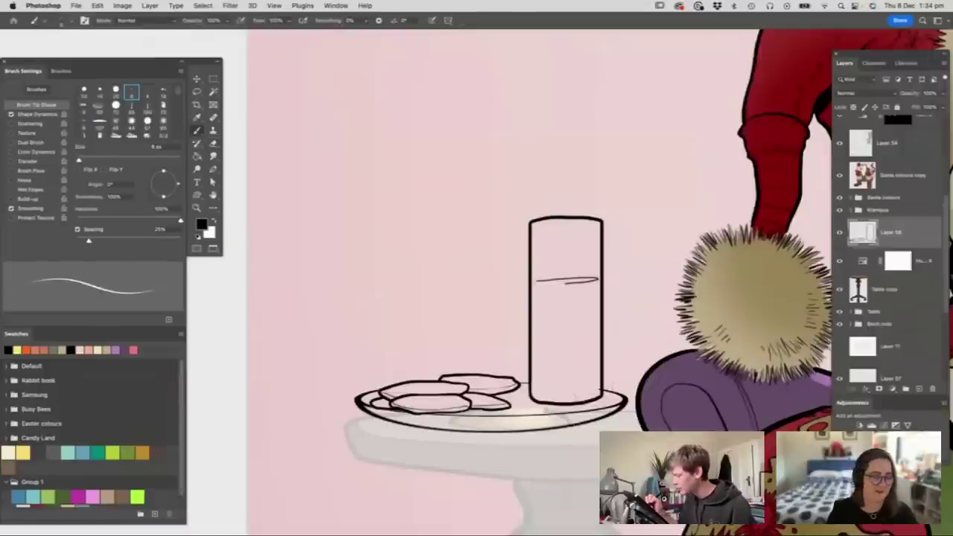
{"action": "left_click_drag", "start_coordinate": [534, 280], "coordinate": [596, 280]}
{"action": "left_click_drag", "start_coordinate": [534, 281], "coordinate": [535, 375]}
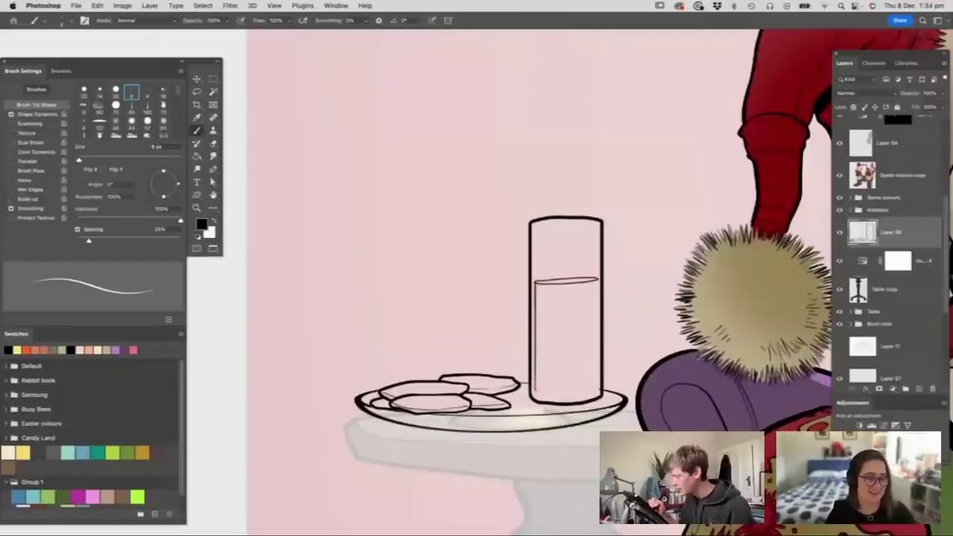
{"action": "left_click_drag", "start_coordinate": [596, 327], "coordinate": [596, 389]}
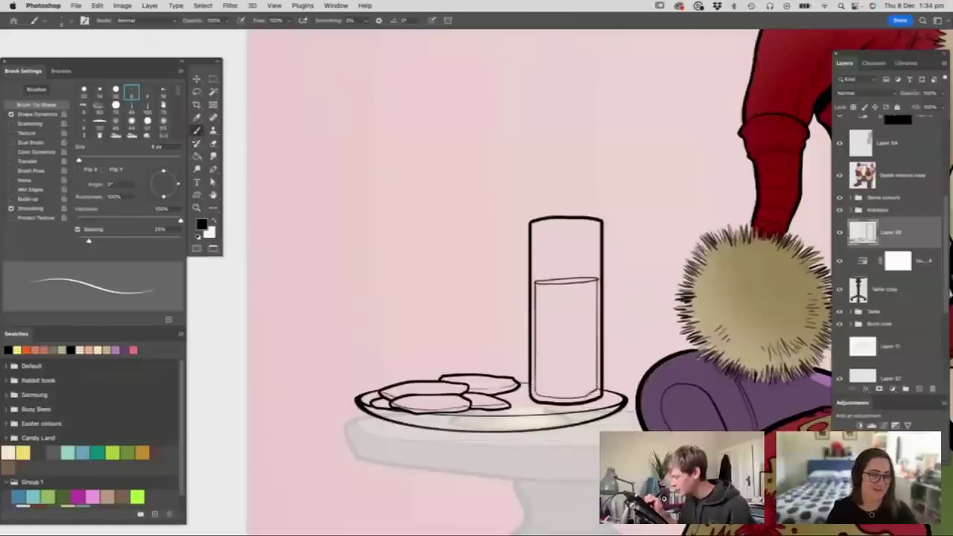
- Examine the plate, cookies and glass beside Santa against the whole composition and up close
{"action": "key", "text": "z"}
{"action": "left_click_drag", "start_coordinate": [560, 340], "coordinate": [515, 392]}
{"action": "left_click_drag", "start_coordinate": [560, 299], "coordinate": [517, 331]}
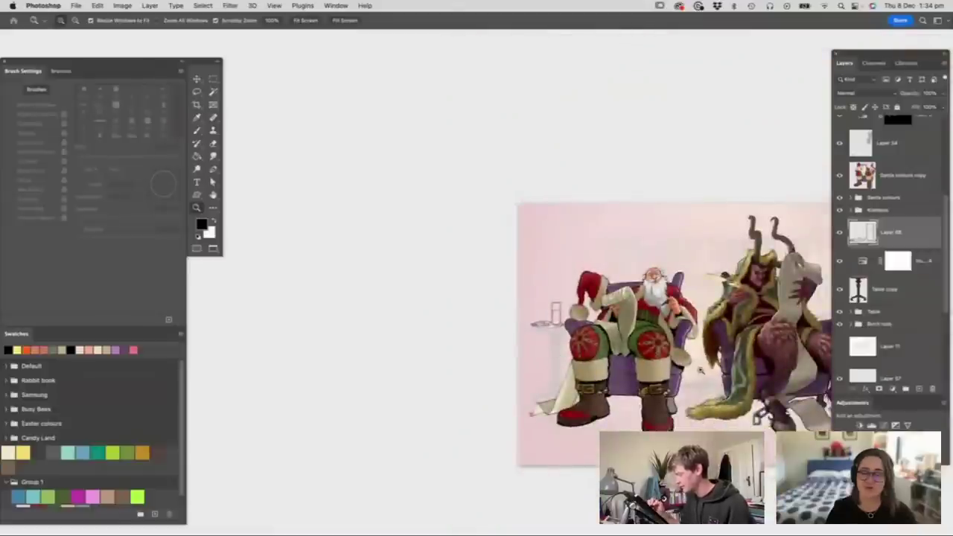
{"action": "left_click_drag", "start_coordinate": [700, 371], "coordinate": [711, 374]}
{"action": "left_click_drag", "start_coordinate": [502, 372], "coordinate": [483, 383]}
{"action": "left_click_drag", "start_coordinate": [769, 358], "coordinate": [777, 390]}
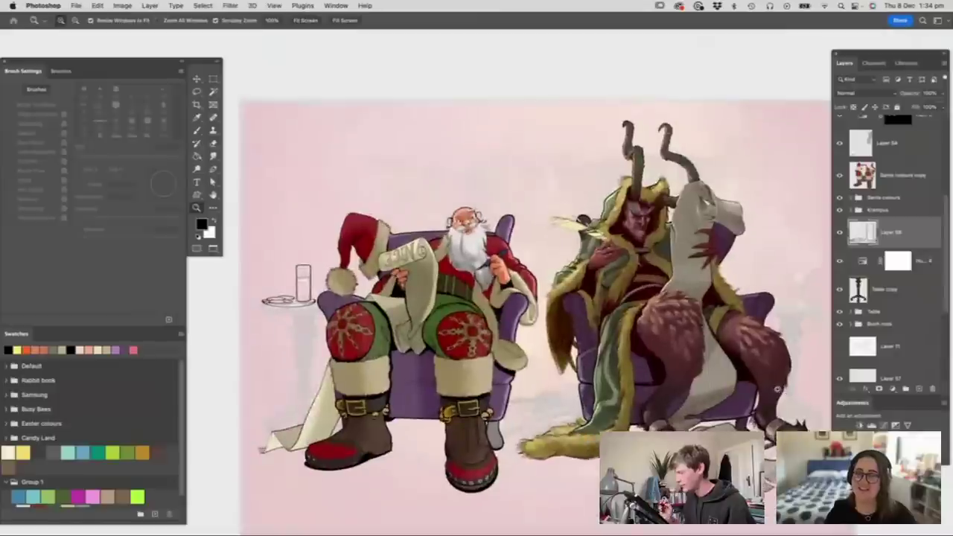
{"action": "left_click_drag", "start_coordinate": [444, 336], "coordinate": [338, 383]}
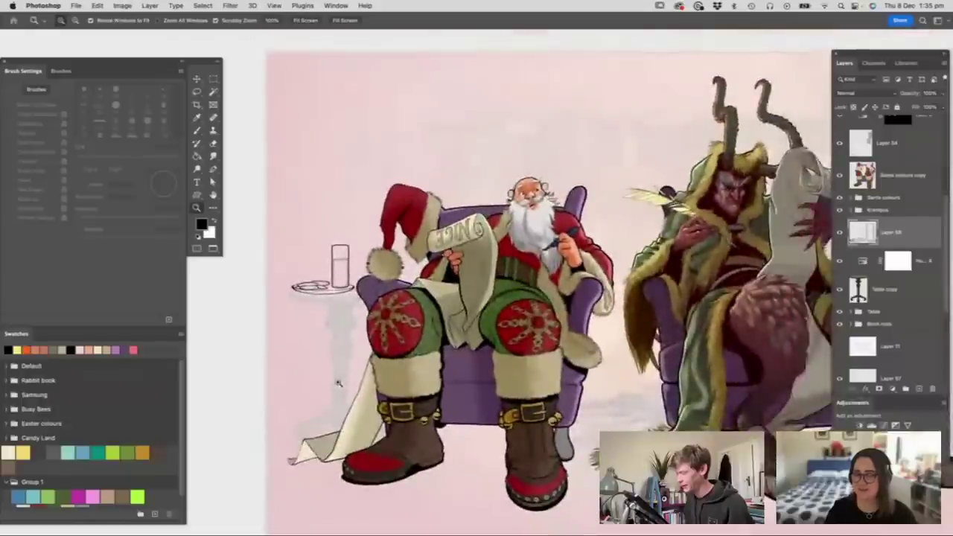
{"action": "left_click_drag", "start_coordinate": [334, 319], "coordinate": [353, 345]}
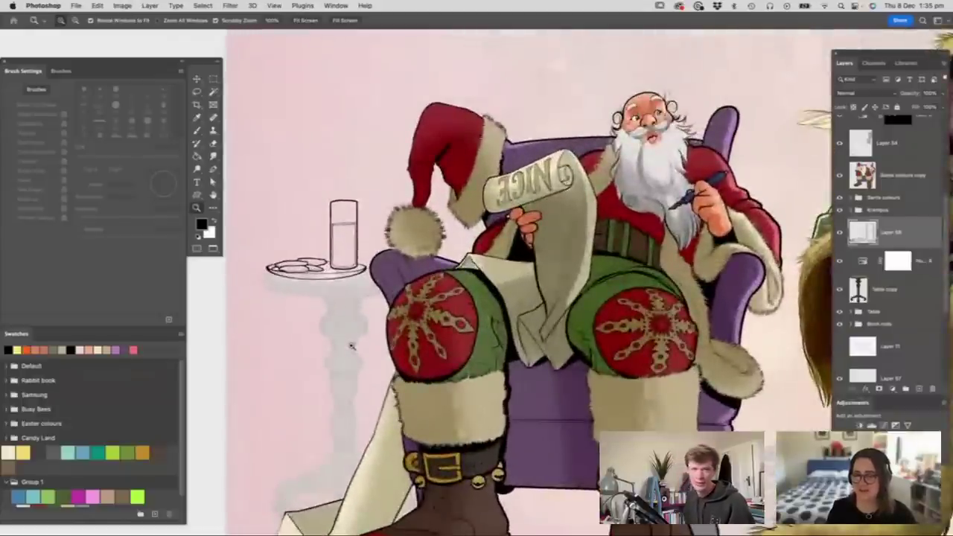
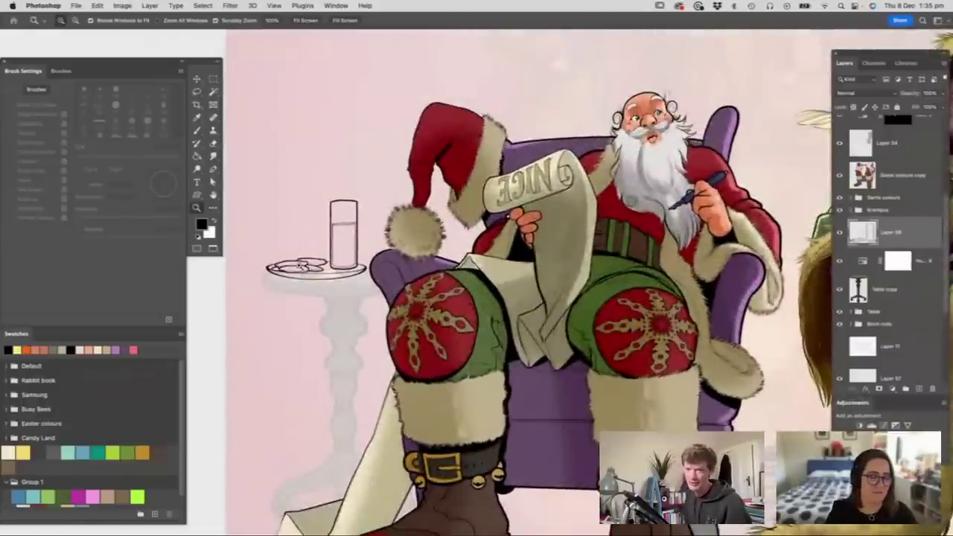
{"action": "left_click_drag", "start_coordinate": [383, 234], "coordinate": [357, 231]}
{"action": "left_click_drag", "start_coordinate": [425, 237], "coordinate": [389, 220]}
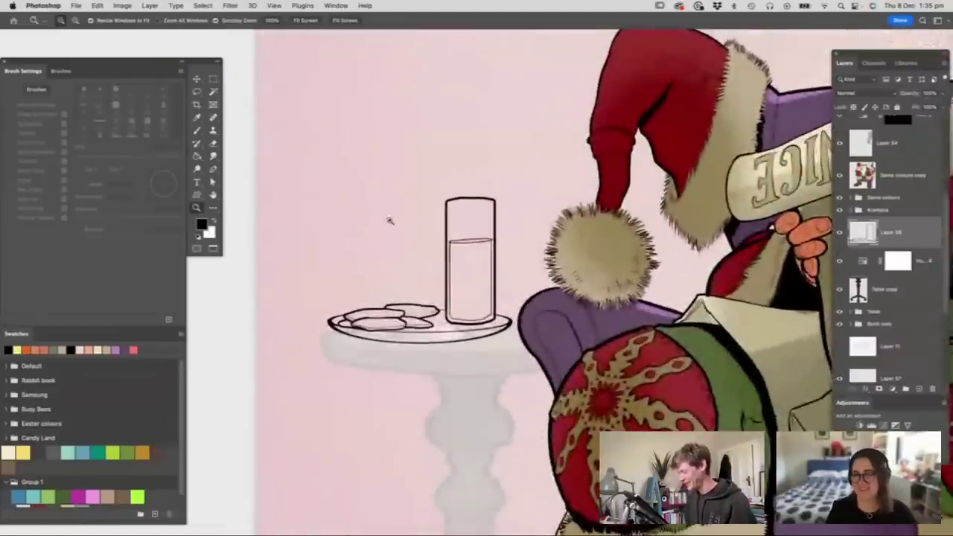
- Nudge the plate, cookies and glass slightly down on Santa's table
{"action": "key", "text": "v"}
{"action": "left_click_drag", "start_coordinate": [477, 320], "coordinate": [473, 323]}
{"action": "key", "text": "z"}
{"action": "scroll", "coordinate": [516, 311], "scroll_direction": "down", "scroll_amount": 5}
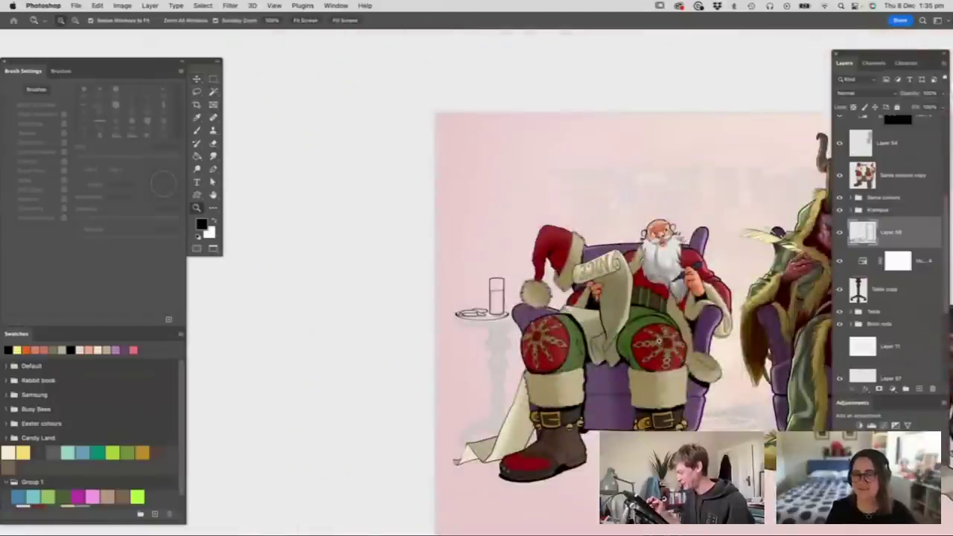
- Select the silhouette of the plate, cookies and glass with the Magic Wand and add a new layer beneath their line art
{"action": "scroll", "coordinate": [660, 341], "scroll_direction": "down", "scroll_amount": 2}
{"action": "left_click_drag", "start_coordinate": [667, 423], "coordinate": [681, 425]}
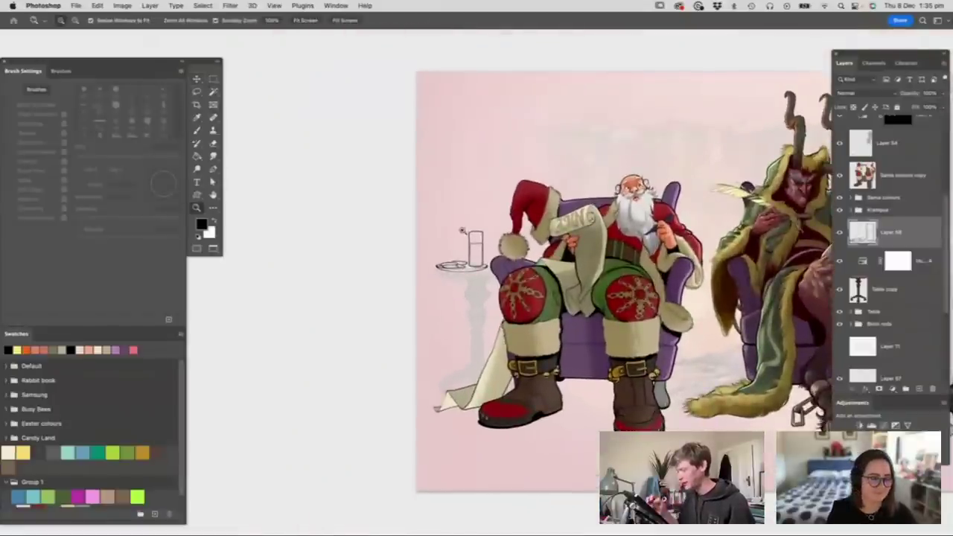
{"action": "left_click_drag", "start_coordinate": [463, 232], "coordinate": [527, 285]}
{"action": "key", "text": "w"}
{"action": "left_click", "coordinate": [570, 313]}
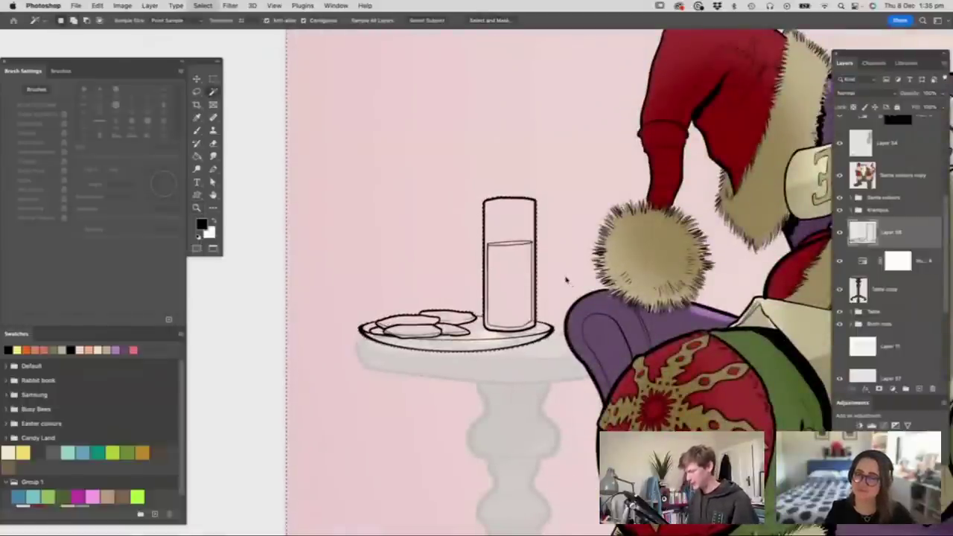
{"action": "left_click", "coordinate": [928, 264]}
{"action": "left_click", "coordinate": [918, 389]}
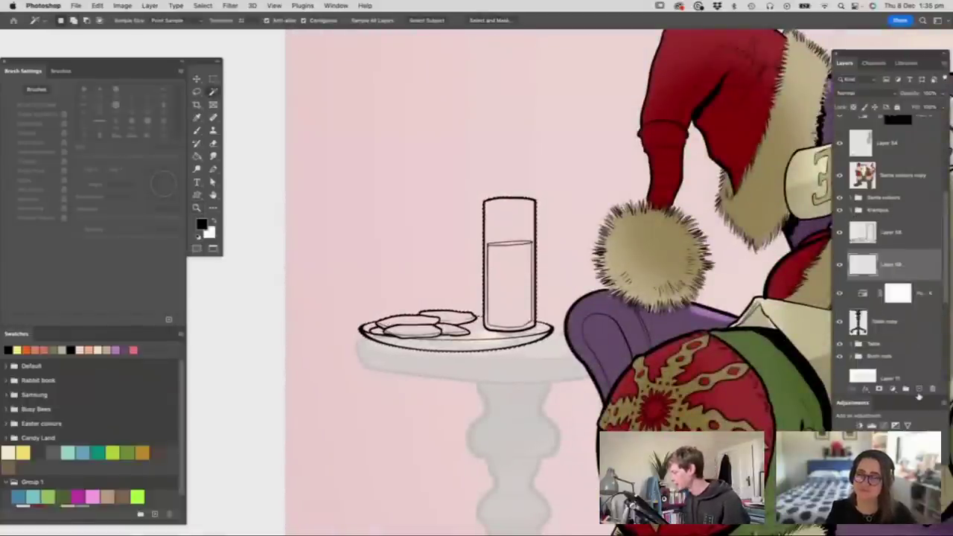
- Fill the plate, cookies and glass silhouette with a flat light grey and clear the selection
{"action": "key", "text": "g"}
{"action": "key", "text": "n"}
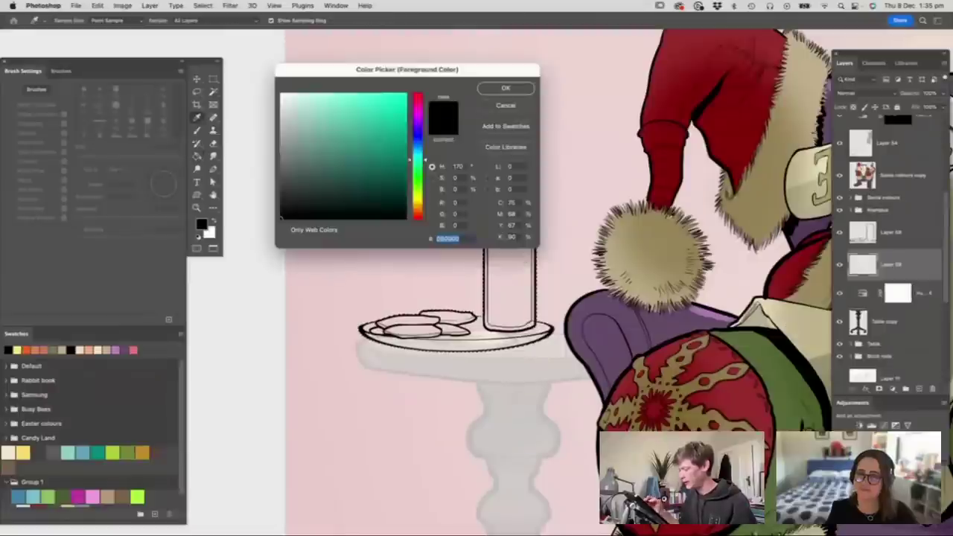
{"action": "left_click", "coordinate": [286, 119]}
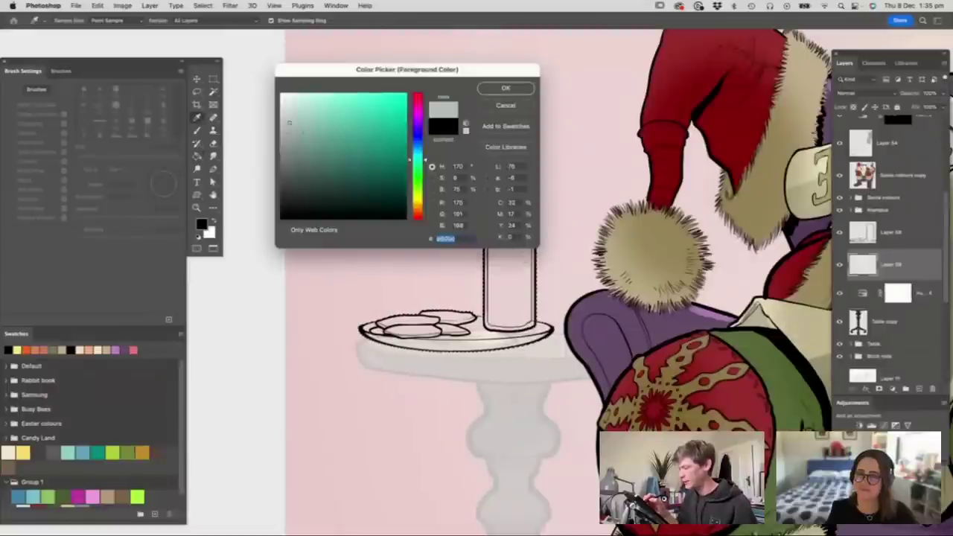
{"action": "left_click", "coordinate": [505, 87]}
{"action": "key", "text": "g"}
{"action": "left_click", "coordinate": [510, 306]}
{"action": "key", "text": "m"}
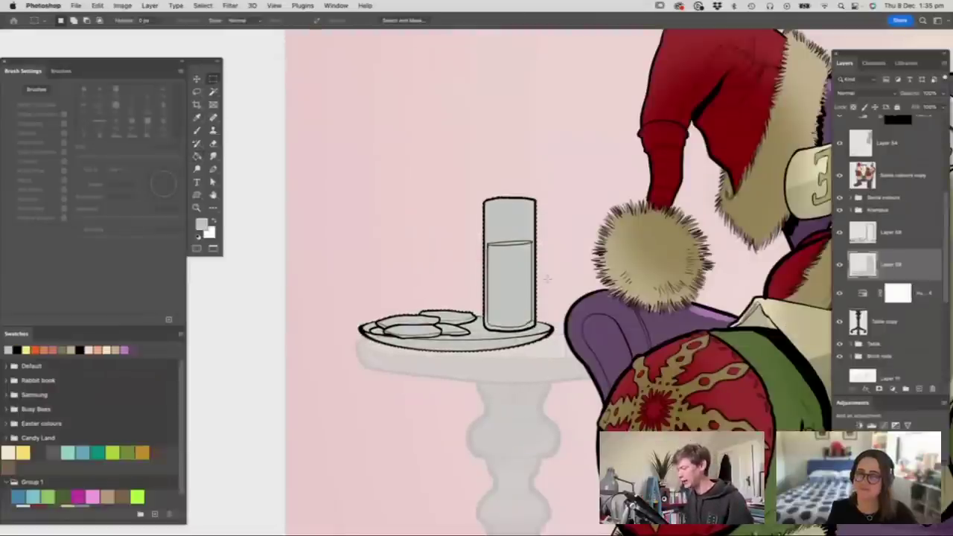
- Hide the adjustment layer that fades the background and check the grey plate and glass against the full-colour scene
{"action": "left_click", "coordinate": [840, 293]}
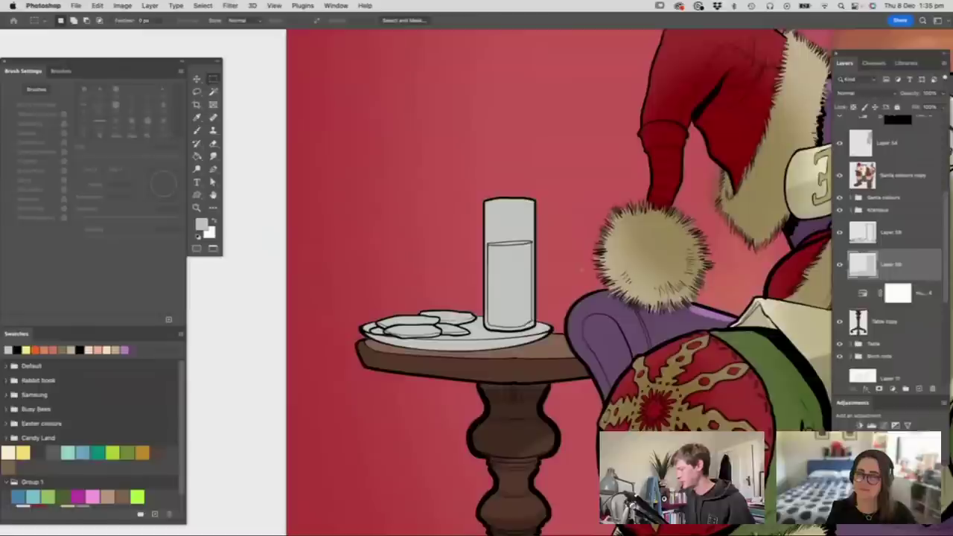
{"action": "key", "text": "z"}
{"action": "left_click_drag", "start_coordinate": [487, 253], "coordinate": [450, 262]}
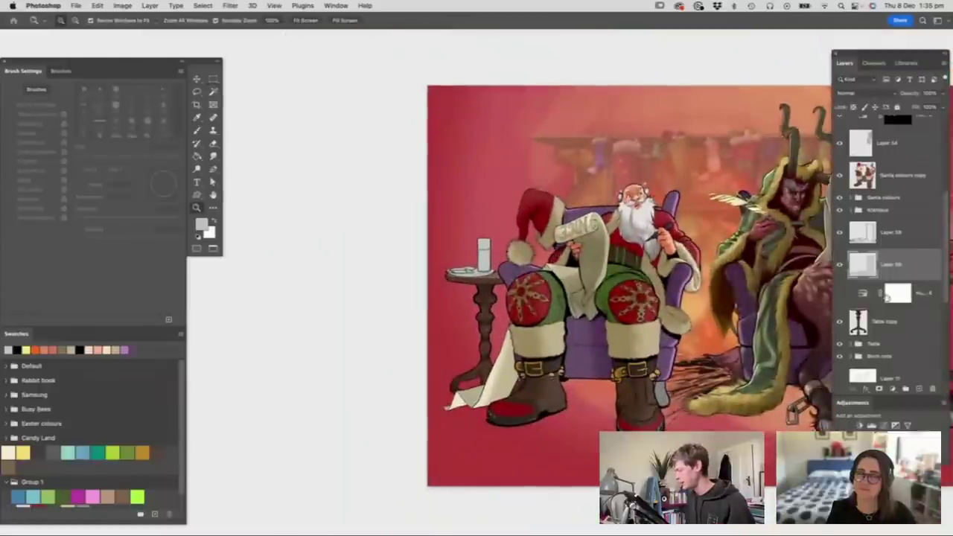
{"action": "left_click_drag", "start_coordinate": [488, 282], "coordinate": [547, 291]}
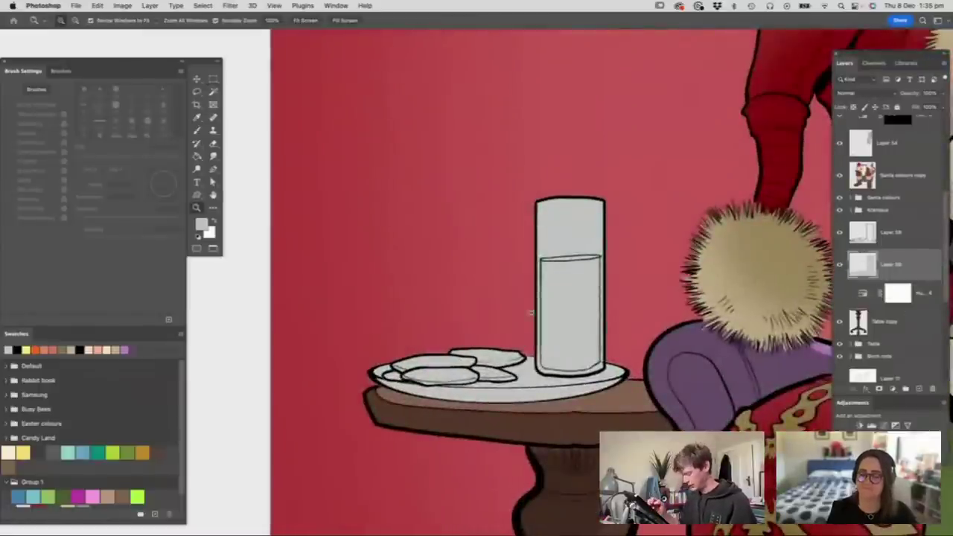
- Fill the milk and its surface inside the glass with a pale cream colour
{"action": "key", "text": "g"}
{"action": "left_click", "coordinate": [201, 224]}
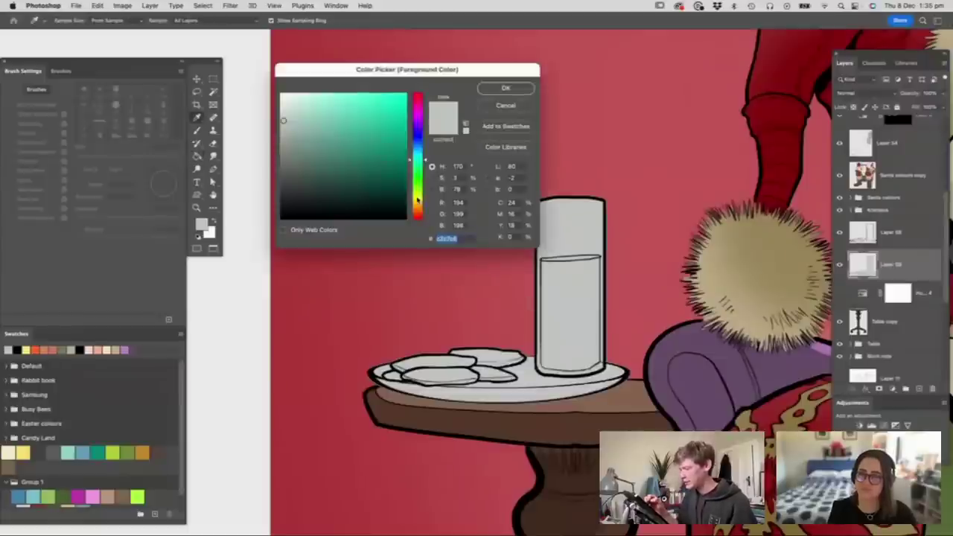
{"action": "left_click", "coordinate": [417, 200]}
{"action": "left_click", "coordinate": [297, 96]}
{"action": "left_click", "coordinate": [488, 90]}
{"action": "key", "text": "g"}
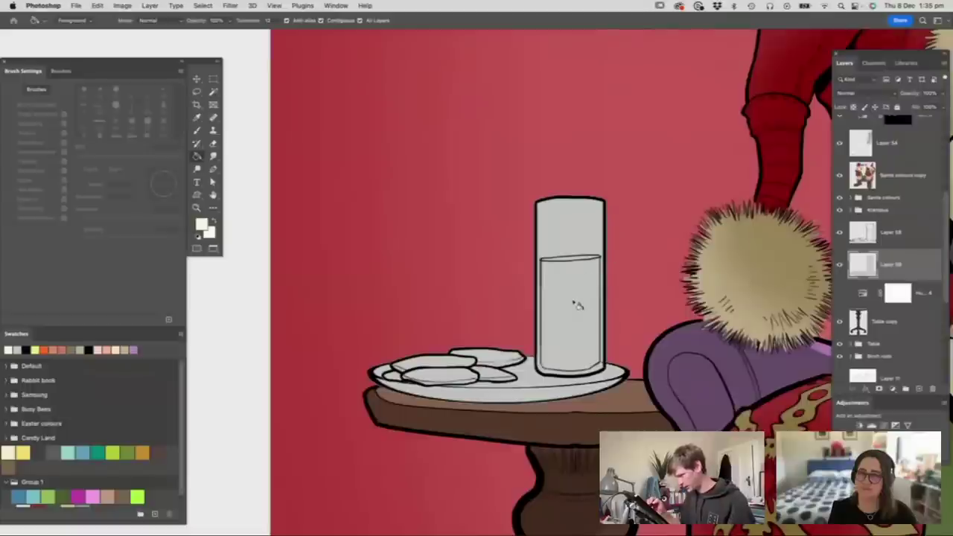
{"action": "left_click", "coordinate": [572, 284]}
{"action": "left_click", "coordinate": [575, 258]}
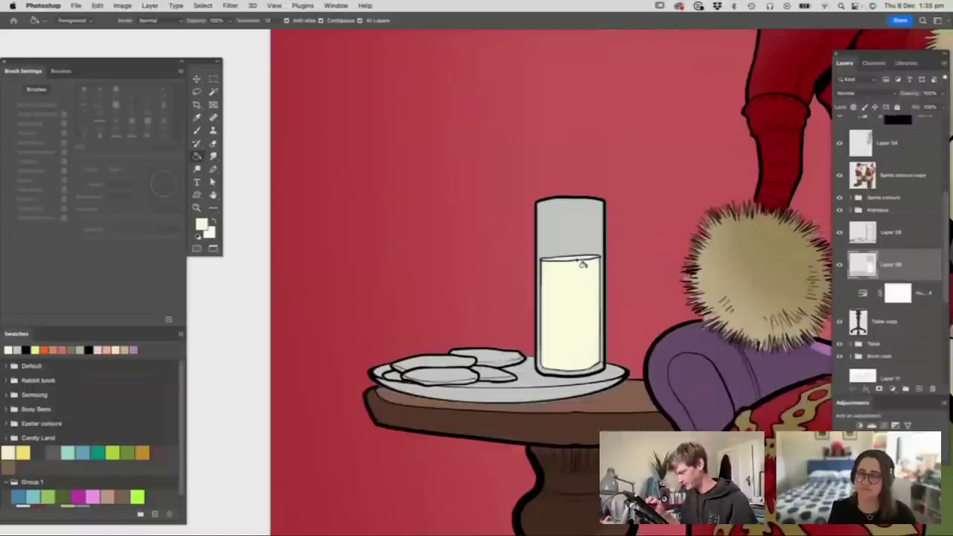
- Fill the cookies on the plate with a light biscuit brown
{"action": "left_click", "coordinate": [201, 224]}
{"action": "left_click_drag", "start_coordinate": [418, 201], "coordinate": [417, 210]}
{"action": "left_click", "coordinate": [332, 126]}
{"action": "left_click", "coordinate": [418, 214]}
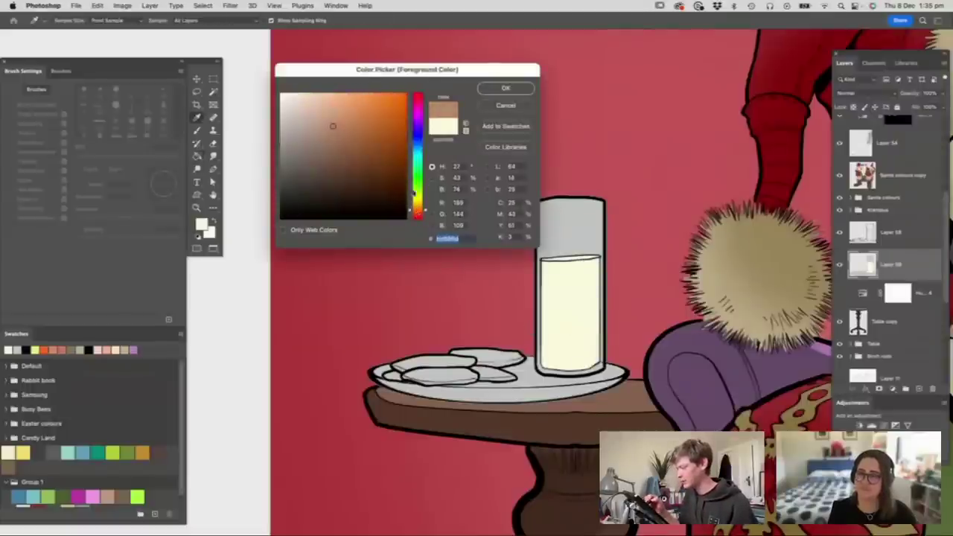
{"action": "left_click", "coordinate": [505, 88]}
{"action": "key", "text": "g"}
{"action": "left_click", "coordinate": [440, 363]}
{"action": "left_click", "coordinate": [445, 376]}
{"action": "left_click", "coordinate": [503, 360]}
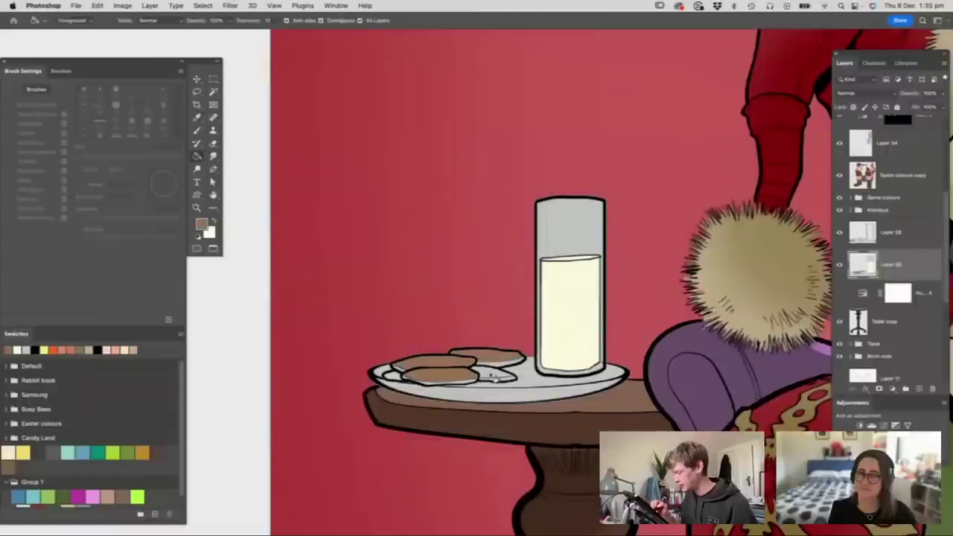
{"action": "left_click", "coordinate": [494, 376]}
{"action": "left_click", "coordinate": [506, 364]}
{"action": "left_click", "coordinate": [504, 379]}
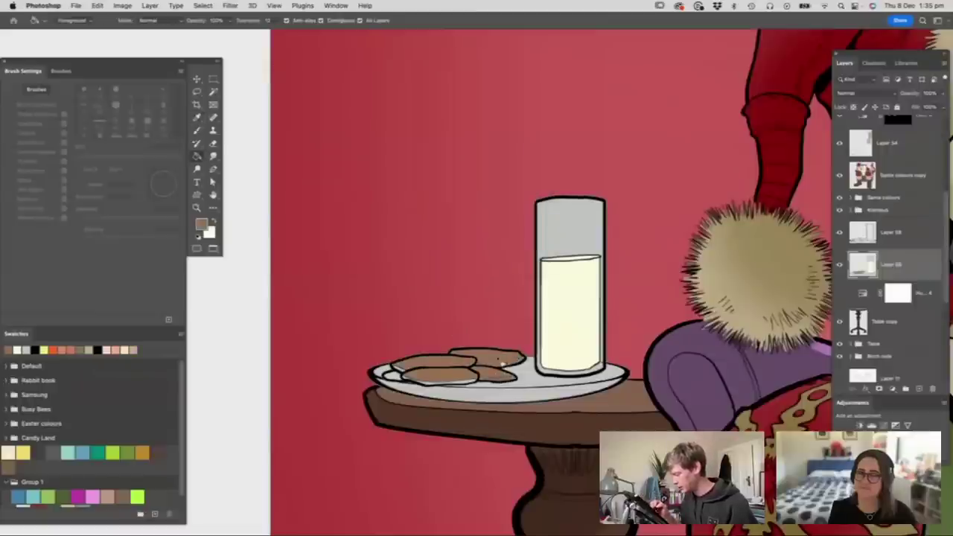
- Dab dark brown chocolate chips onto the cookies with a hard round 28 px brush
{"action": "key", "text": "b"}
{"action": "right_click", "coordinate": [455, 334]}
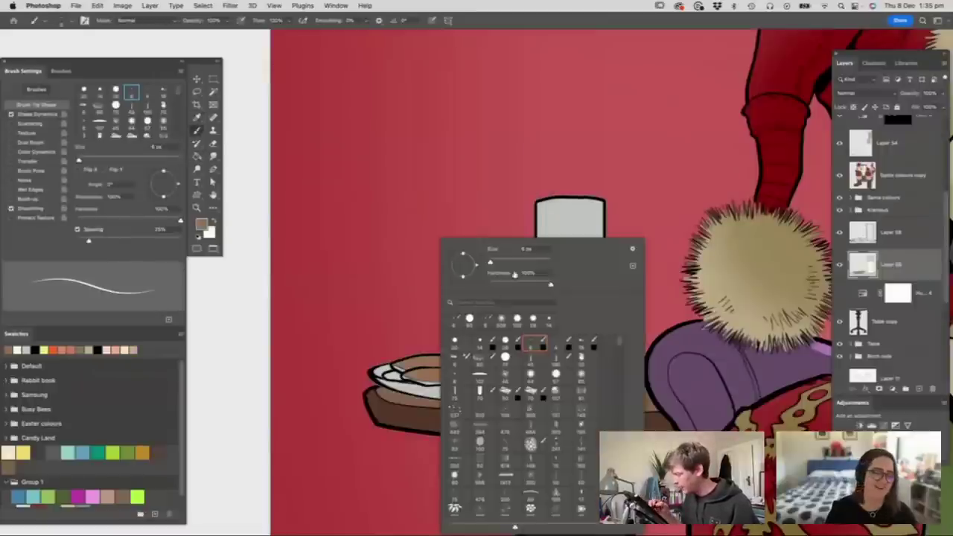
{"action": "left_click", "coordinate": [515, 344]}
{"action": "key", "text": "Return"}
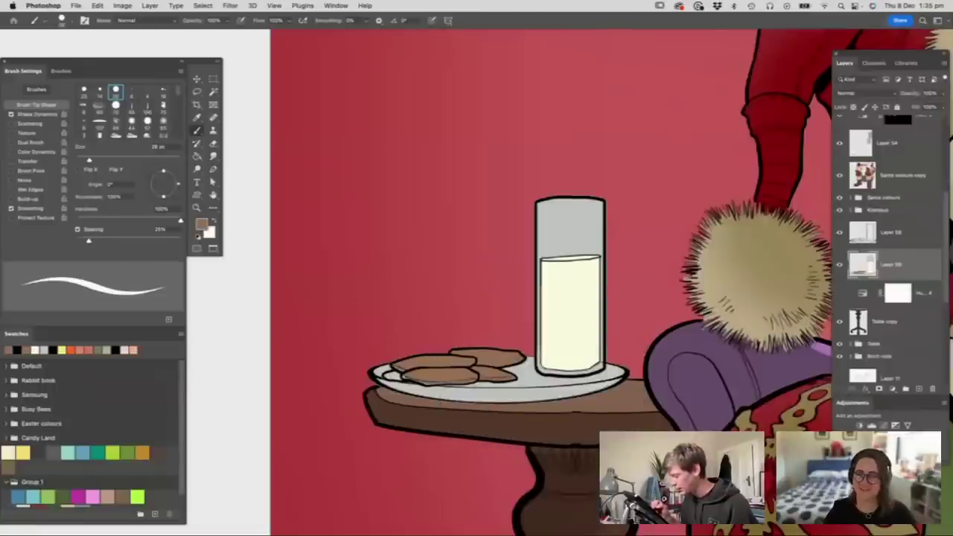
{"action": "key", "text": "z"}
{"action": "left_click_drag", "start_coordinate": [513, 308], "coordinate": [485, 309]}
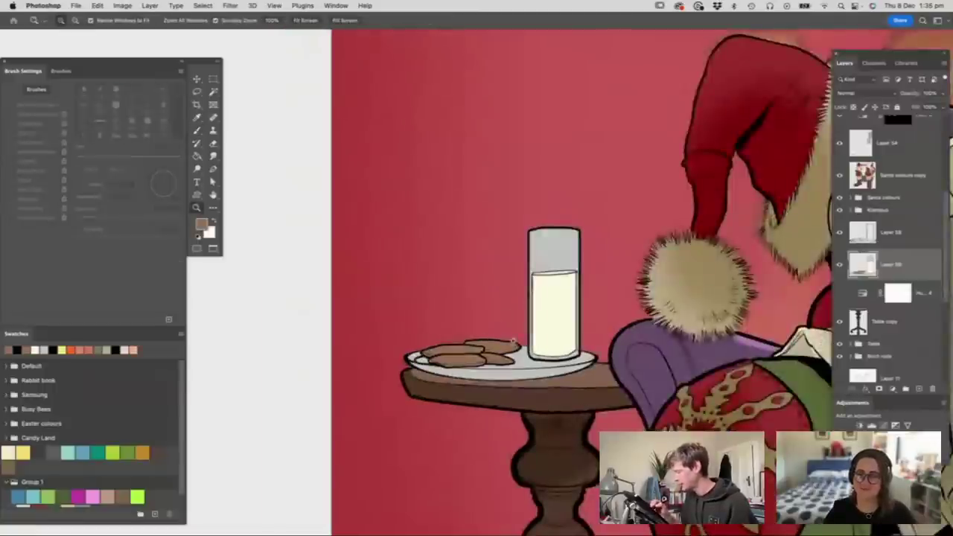
{"action": "left_click_drag", "start_coordinate": [514, 341], "coordinate": [570, 341]}
{"action": "key", "text": "b"}
{"action": "left_click", "coordinate": [202, 224]}
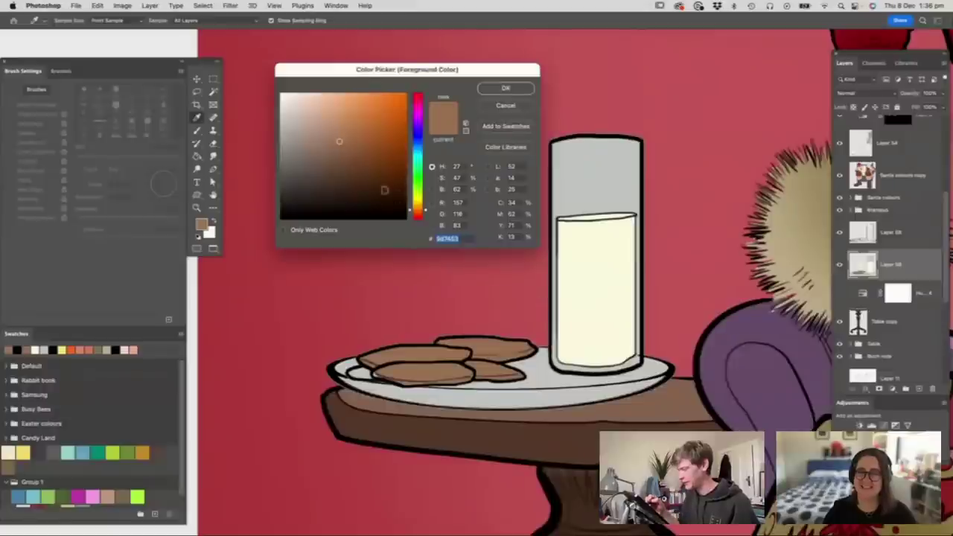
{"action": "left_click_drag", "start_coordinate": [339, 168], "coordinate": [334, 180]}
{"action": "left_click", "coordinate": [504, 88]}
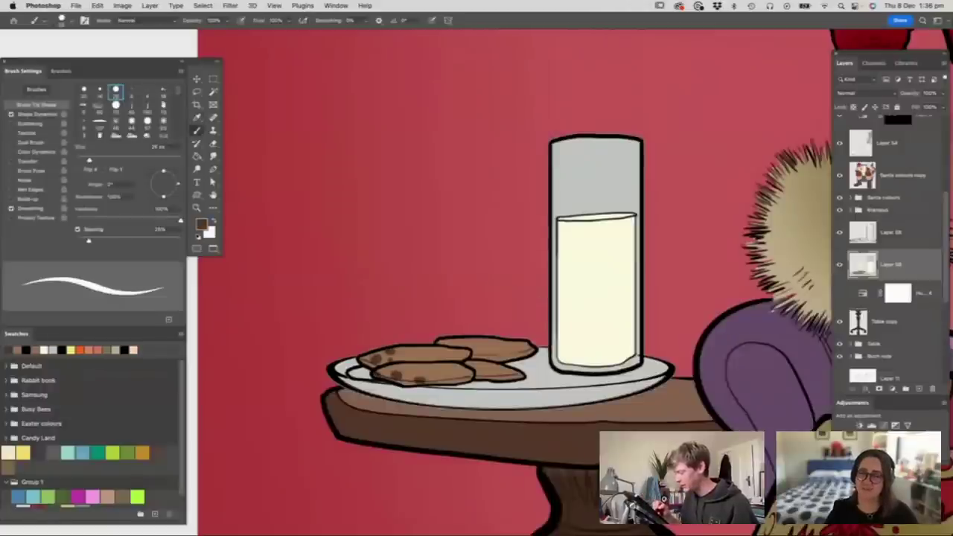
{"action": "left_click", "coordinate": [435, 372]}
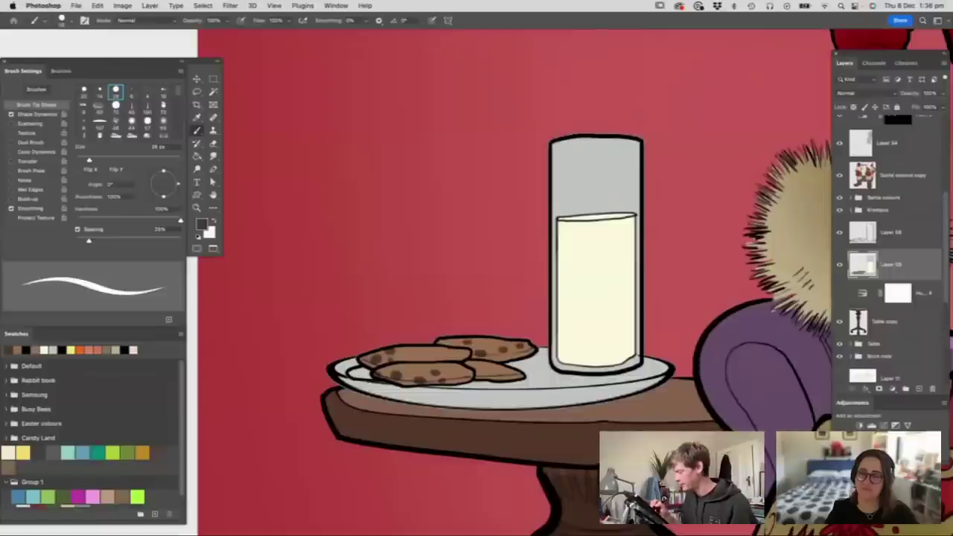
- Fill the plate's outer underside with a darker grey based on the plate colour
{"action": "key", "text": "g"}
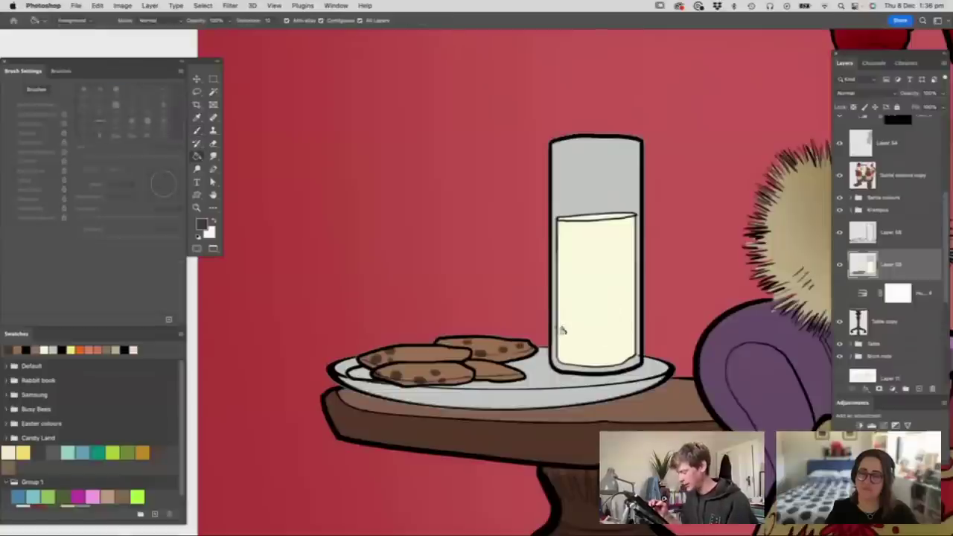
{"action": "left_click", "coordinate": [541, 364], "text": "alt"}
{"action": "key", "text": "n"}
{"action": "left_click_drag", "start_coordinate": [285, 134], "coordinate": [284, 160]}
{"action": "key", "text": "Return"}
{"action": "left_click", "coordinate": [554, 404]}
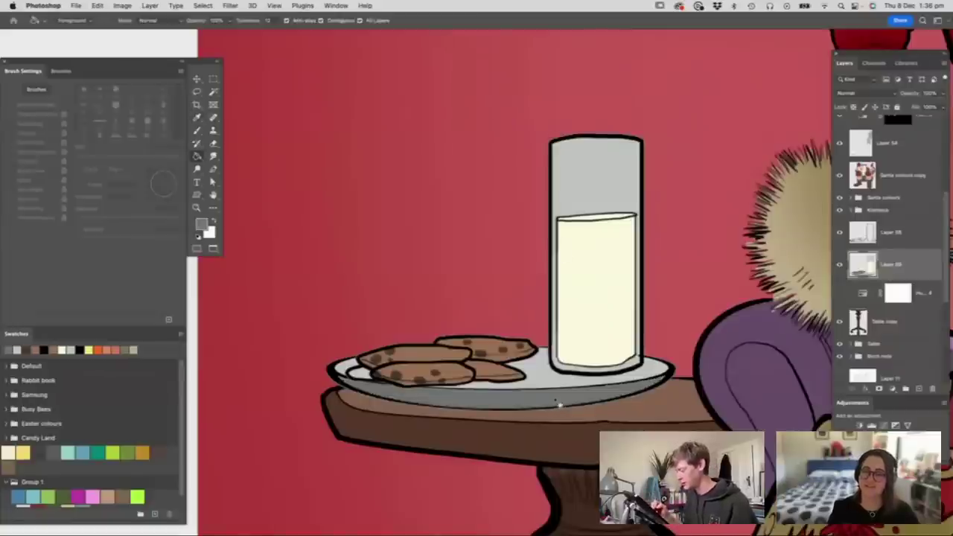
- Shade the left side and base of the glass in muted blue-grey with a soft 44 px brush
{"action": "key", "text": "z"}
{"action": "left_click_drag", "start_coordinate": [573, 357], "coordinate": [488, 365]}
{"action": "left_click_drag", "start_coordinate": [658, 309], "coordinate": [772, 270]}
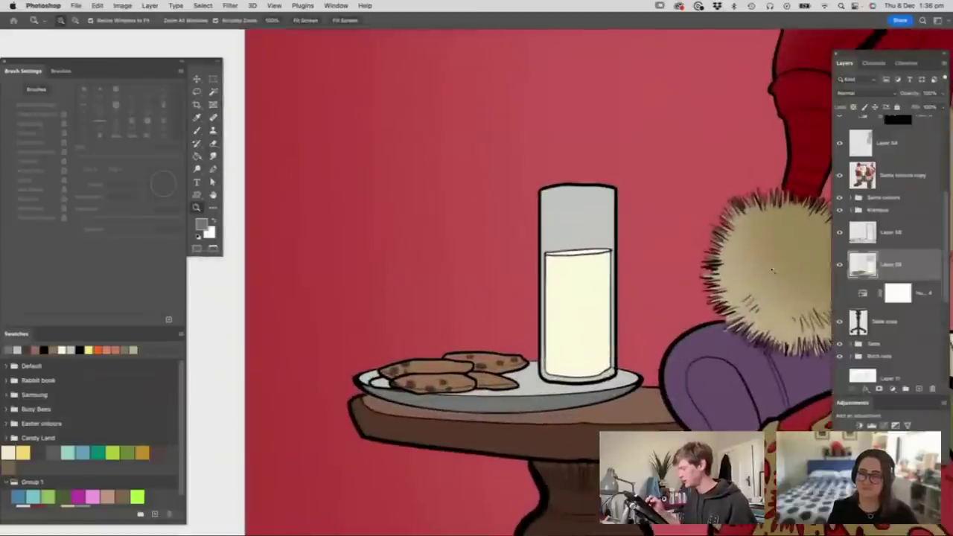
{"action": "key", "text": "b"}
{"action": "right_click", "coordinate": [563, 266]}
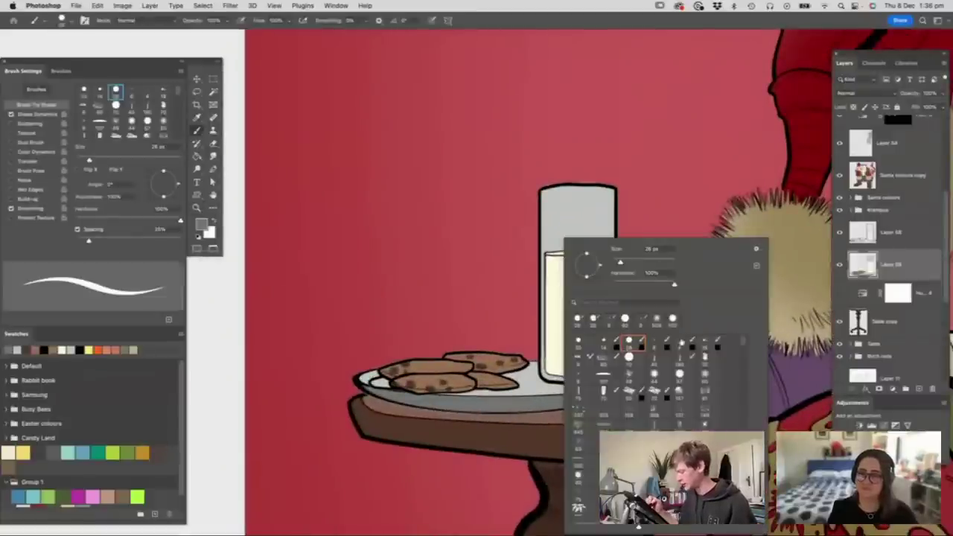
{"action": "left_click", "coordinate": [659, 377]}
{"action": "key", "text": "Return"}
{"action": "left_click", "coordinate": [582, 208], "text": "alt"}
{"action": "key", "text": "n"}
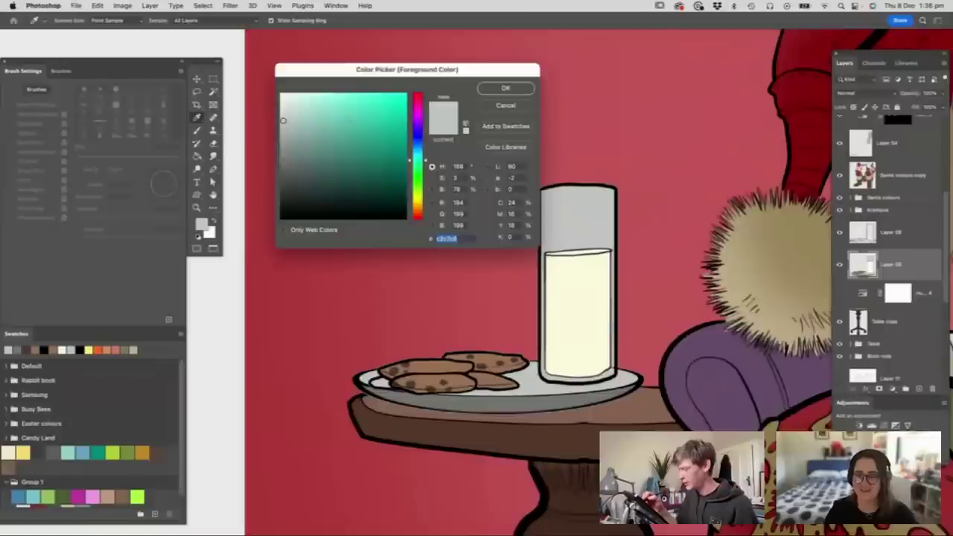
{"action": "left_click_drag", "start_coordinate": [419, 139], "coordinate": [419, 151]}
{"action": "left_click", "coordinate": [311, 134]}
{"action": "left_click", "coordinate": [503, 89]}
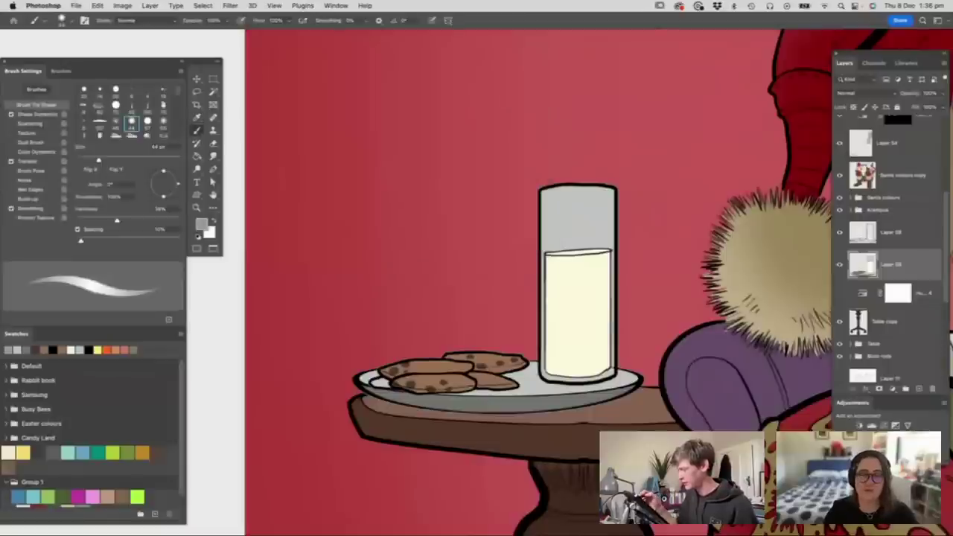
{"action": "mouse_move", "coordinate": [562, 202]}
{"action": "left_mouse_down"}
{"action": "mouse_move", "coordinate": [556, 358]}
{"action": "mouse_move", "coordinate": [595, 369]}
{"action": "left_mouse_up"}
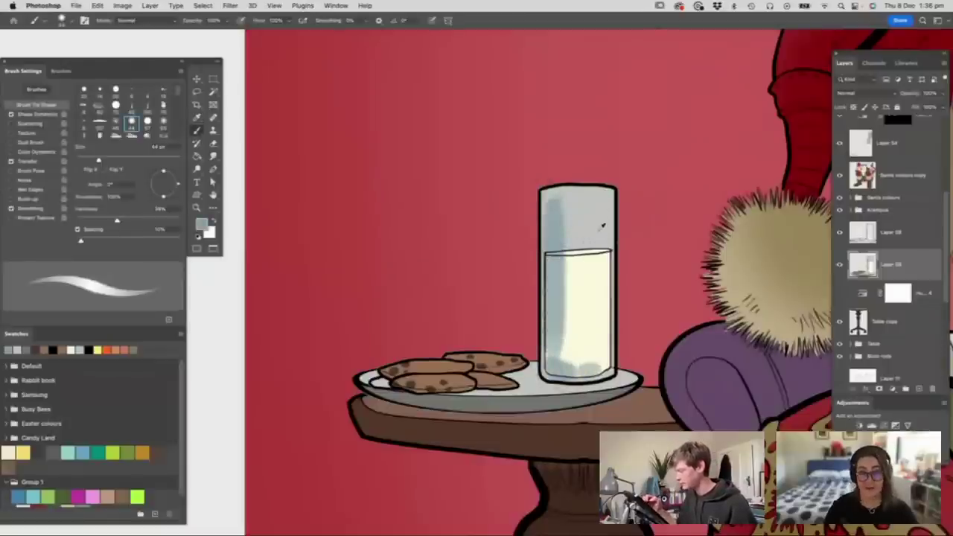
- Paint pale yellow highlights along the glass's right side and rim and on the cookies and plate with a 27 px brush
{"action": "left_click", "coordinate": [600, 228], "text": "alt"}
{"action": "key", "text": "n"}
{"action": "left_click", "coordinate": [416, 198]}
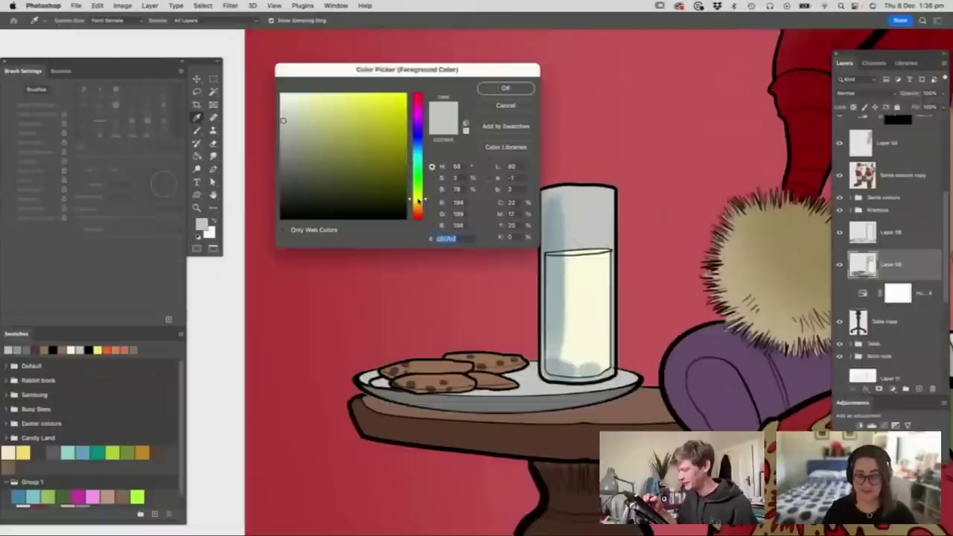
{"action": "left_click", "coordinate": [320, 95]}
{"action": "left_click", "coordinate": [481, 90]}
{"action": "right_click", "coordinate": [603, 239]}
{"action": "left_click", "coordinate": [635, 301]}
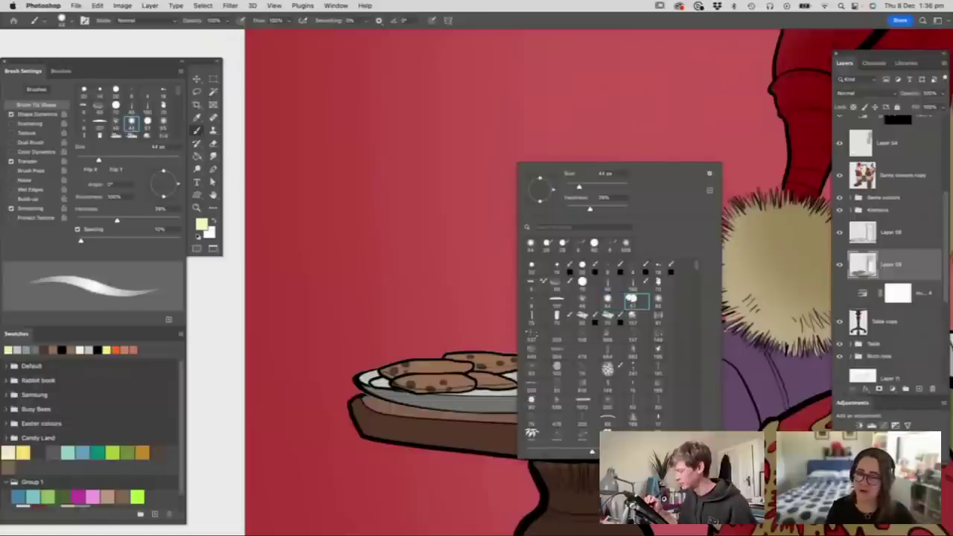
{"action": "mouse_move", "coordinate": [581, 187]}
{"action": "left_mouse_down"}
{"action": "mouse_move", "coordinate": [603, 193]}
{"action": "mouse_move", "coordinate": [611, 344]}
{"action": "left_mouse_up"}
{"action": "key", "text": "Return"}
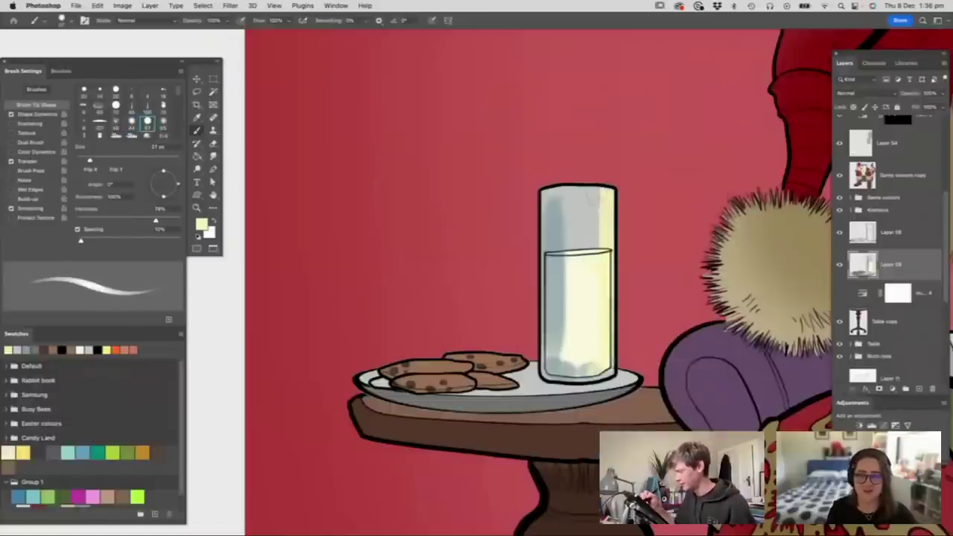
{"action": "left_click_drag", "start_coordinate": [564, 192], "coordinate": [610, 192]}
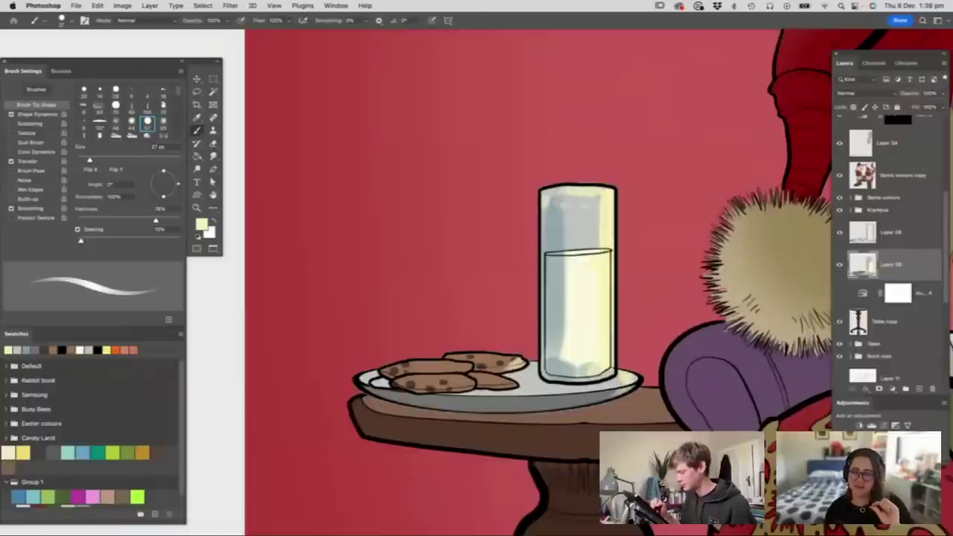
- Shade the left part and base of the milk with a darker greyish cream derived from the milk colour
{"action": "key", "text": "z"}
{"action": "mouse_move", "coordinate": [528, 286]}
{"action": "left_mouse_down"}
{"action": "mouse_move", "coordinate": [493, 315]}
{"action": "mouse_move", "coordinate": [600, 302]}
{"action": "left_mouse_up"}
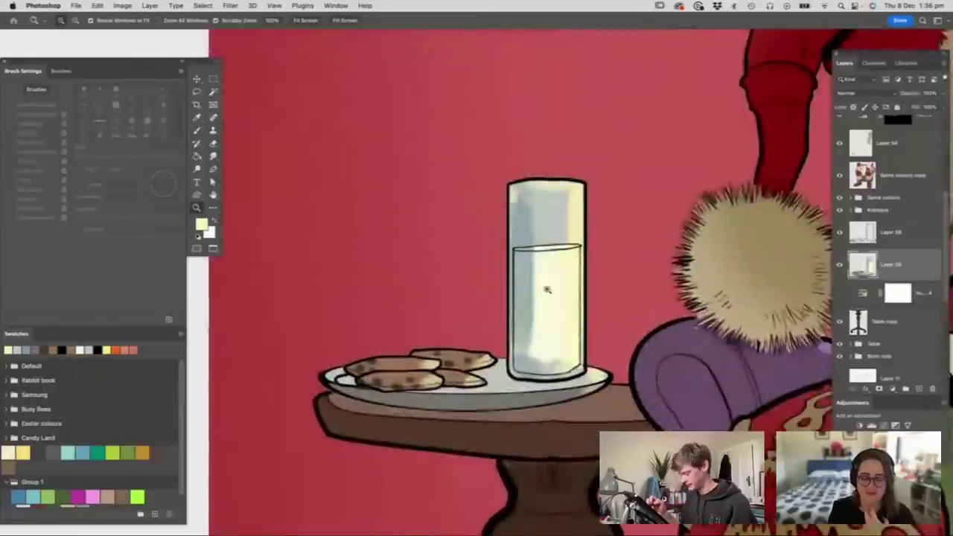
{"action": "key", "text": "b"}
{"action": "left_click", "coordinate": [548, 304], "text": "alt"}
{"action": "key", "text": "n"}
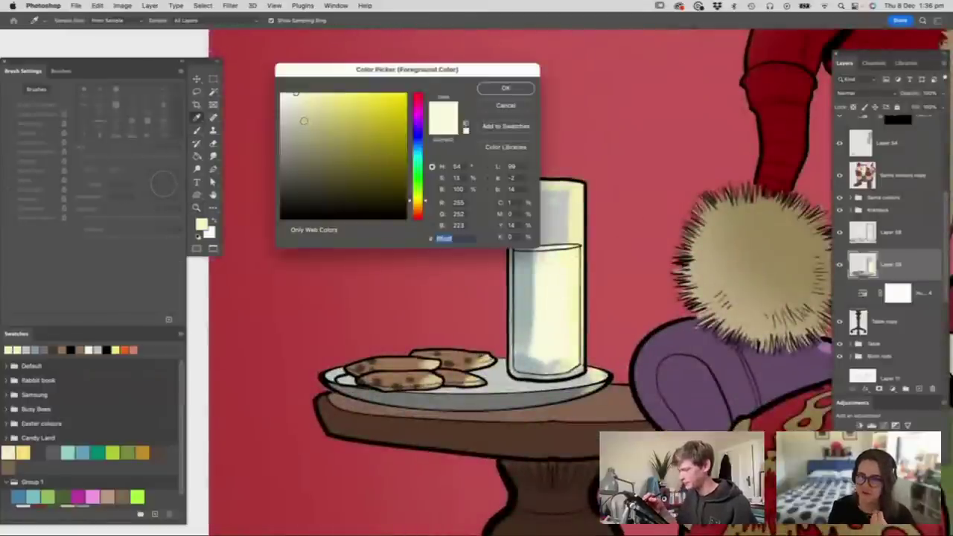
{"action": "key", "text": "Return"}
{"action": "key", "text": "b"}
{"action": "mouse_move", "coordinate": [547, 260]}
{"action": "left_mouse_down"}
{"action": "mouse_move", "coordinate": [552, 351]}
{"action": "mouse_move", "coordinate": [540, 257]}
{"action": "mouse_move", "coordinate": [529, 326]}
{"action": "left_mouse_up"}
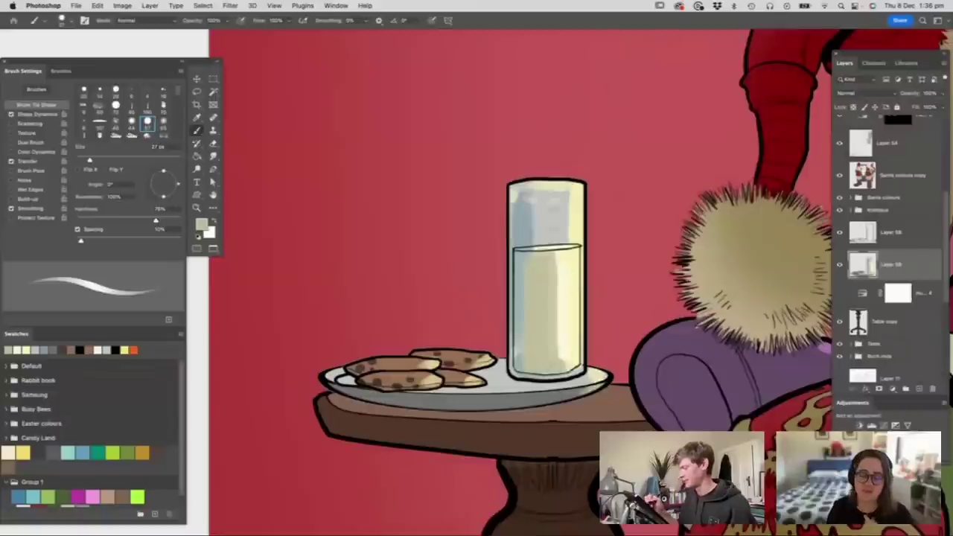
- Paint reflections in the wall's sampled red on the empty part of the glass and along the milk's left edge, then sample the plate's grey underside
{"action": "left_click", "coordinate": [568, 155], "text": "alt"}
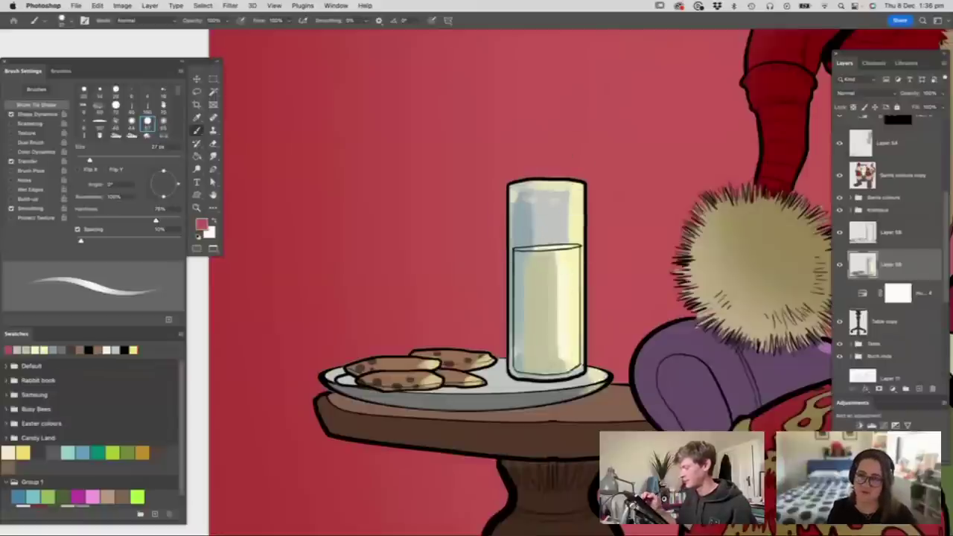
{"action": "left_click_drag", "start_coordinate": [528, 200], "coordinate": [528, 230]}
{"action": "left_click_drag", "start_coordinate": [532, 195], "coordinate": [533, 242]}
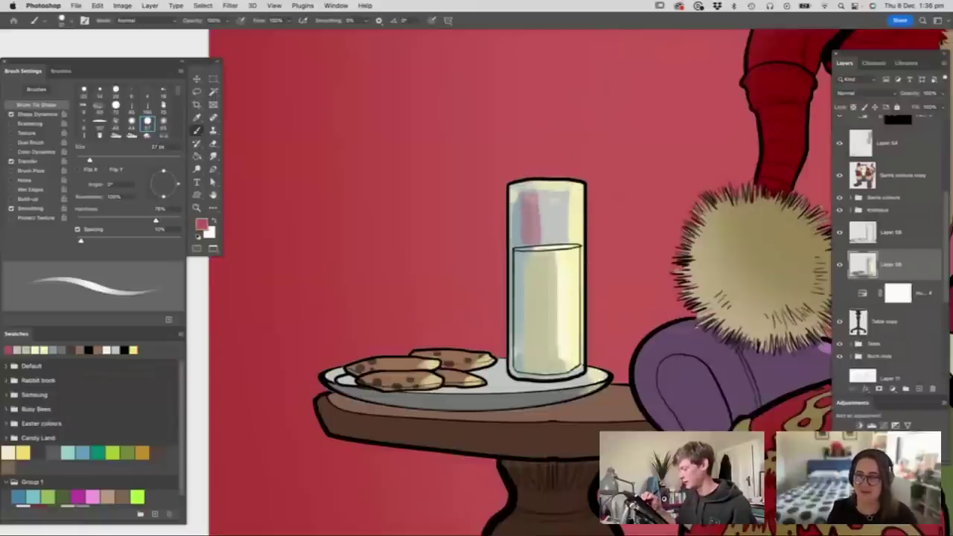
{"action": "left_click_drag", "start_coordinate": [527, 193], "coordinate": [568, 243]}
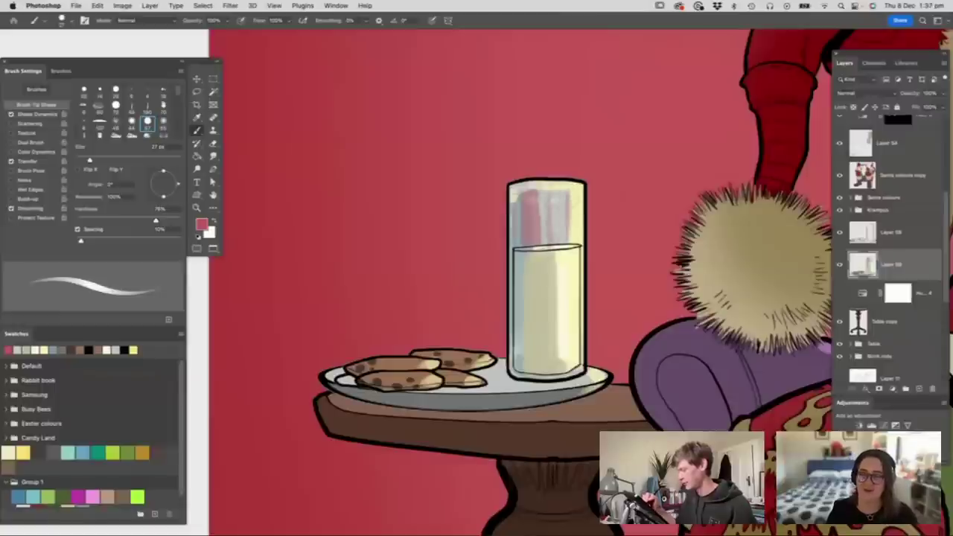
{"action": "mouse_move", "coordinate": [515, 277]}
{"action": "left_mouse_down"}
{"action": "mouse_move", "coordinate": [515, 372]}
{"action": "mouse_move", "coordinate": [485, 388]}
{"action": "mouse_move", "coordinate": [575, 378]}
{"action": "mouse_move", "coordinate": [519, 374]}
{"action": "left_mouse_up"}
{"action": "left_click", "coordinate": [485, 402], "text": "alt"}
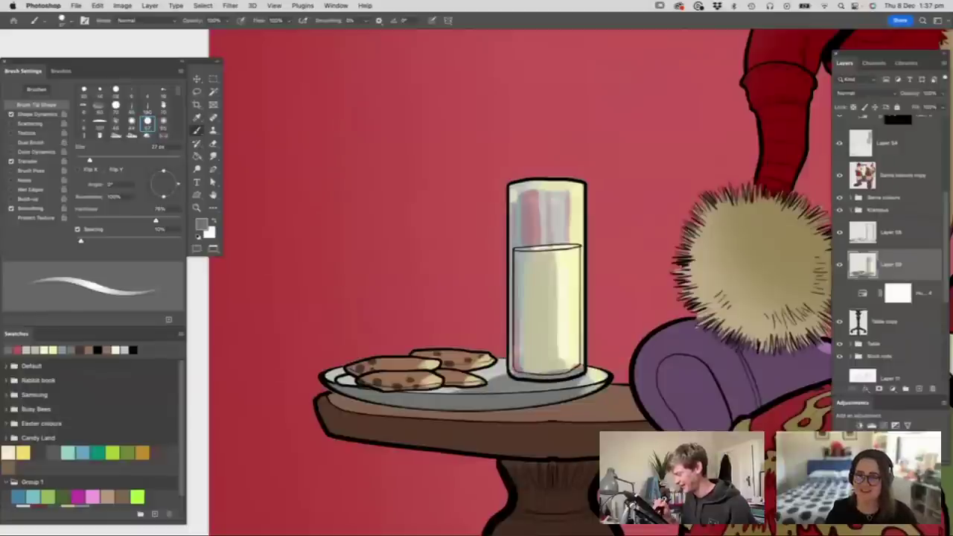
- Merge the line-art and colour layers of the milk and cookies into a single layer
{"action": "key", "text": "z"}
{"action": "left_click_drag", "start_coordinate": [450, 333], "coordinate": [410, 387]}
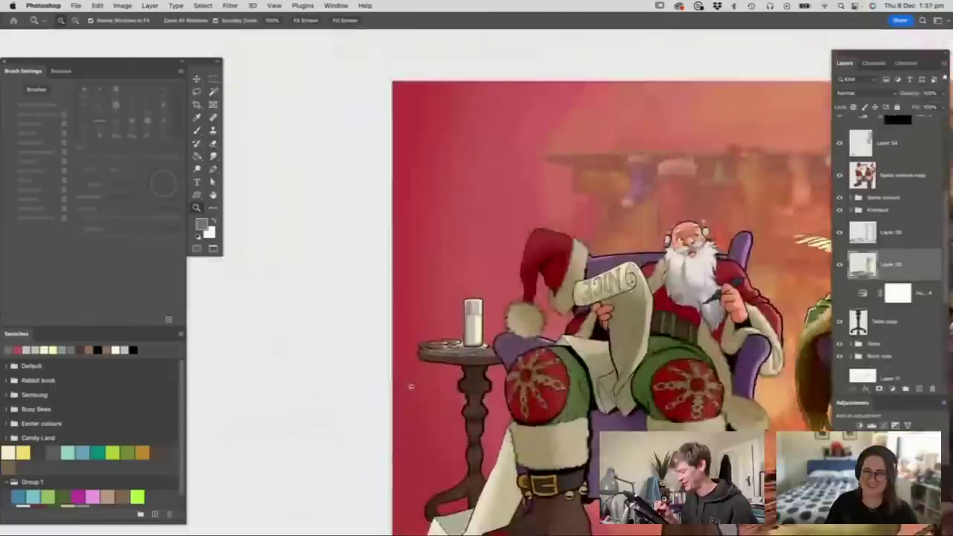
{"action": "left_click_drag", "start_coordinate": [465, 336], "coordinate": [419, 349]}
{"action": "left_click_drag", "start_coordinate": [665, 367], "coordinate": [692, 382]}
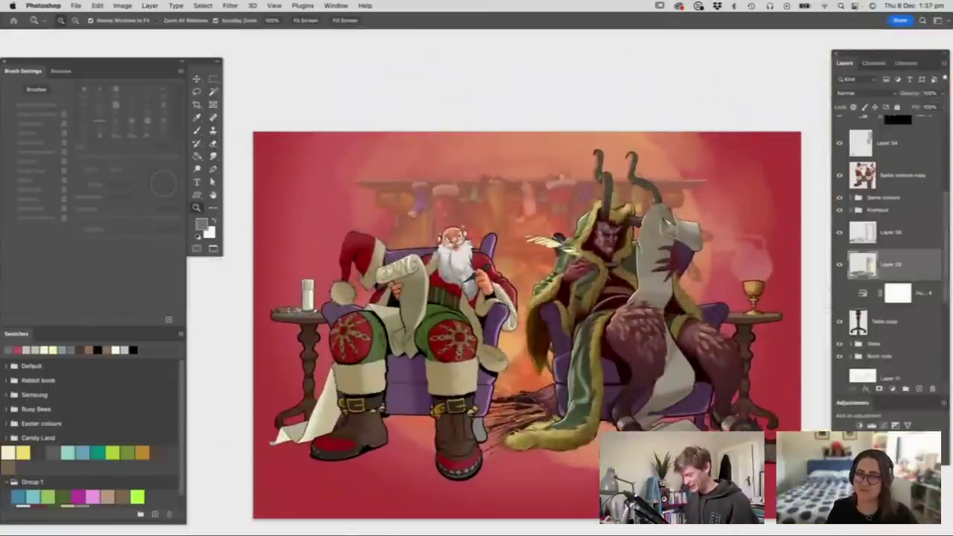
{"action": "left_click_drag", "start_coordinate": [512, 299], "coordinate": [492, 352]}
{"action": "left_click_drag", "start_coordinate": [531, 327], "coordinate": [525, 324]}
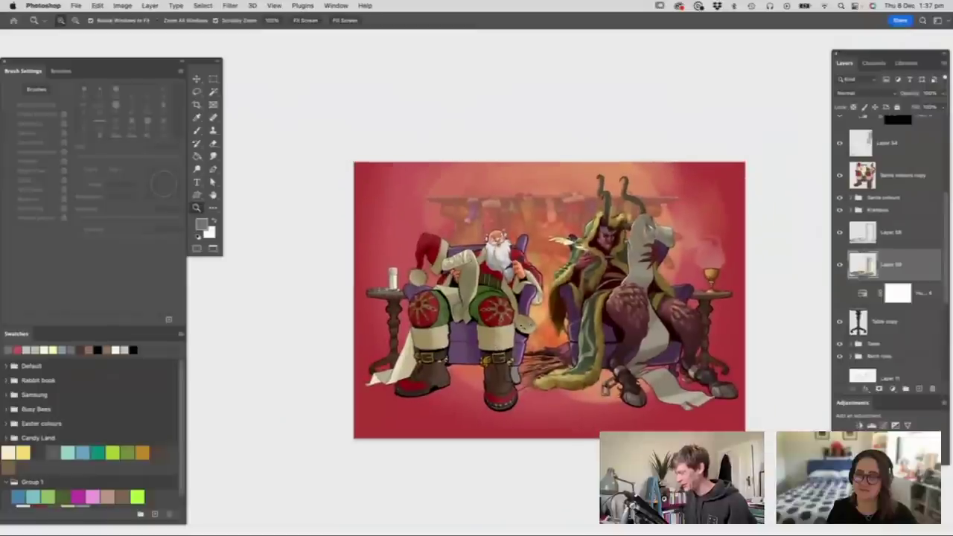
{"action": "left_click_drag", "start_coordinate": [568, 291], "coordinate": [582, 296]}
{"action": "left_click", "coordinate": [897, 235]}
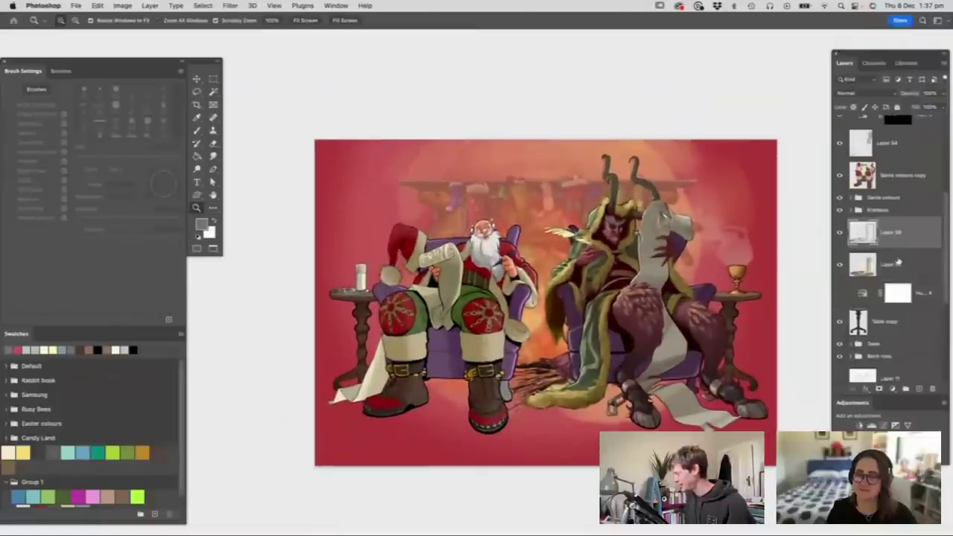
{"action": "left_click", "coordinate": [897, 263], "text": "shift"}
{"action": "key", "text": "super+e"}
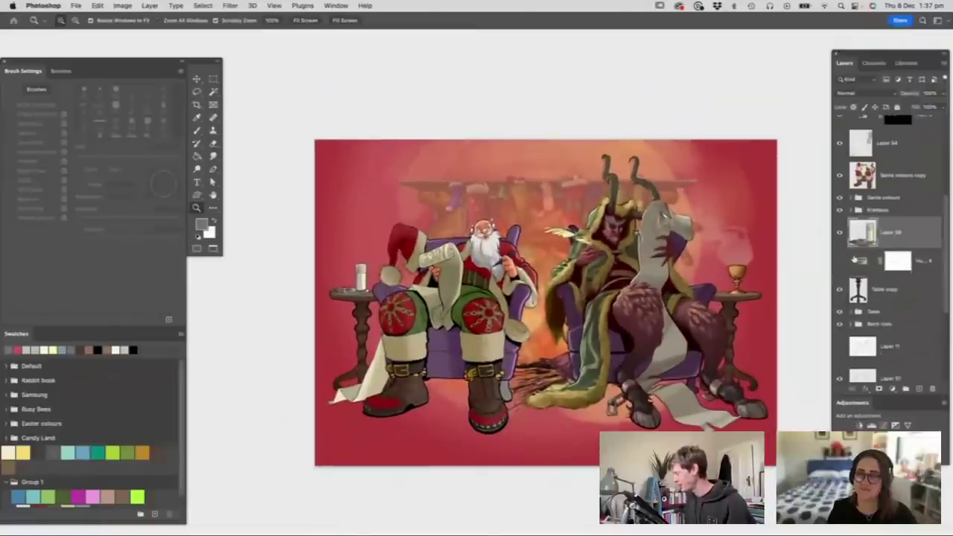
- Move the hidden Hue/Saturation layer with the white mask above Layer 44 and make it visible to fade the artwork
{"action": "scroll", "coordinate": [853, 259], "scroll_direction": "up", "scroll_amount": 5}
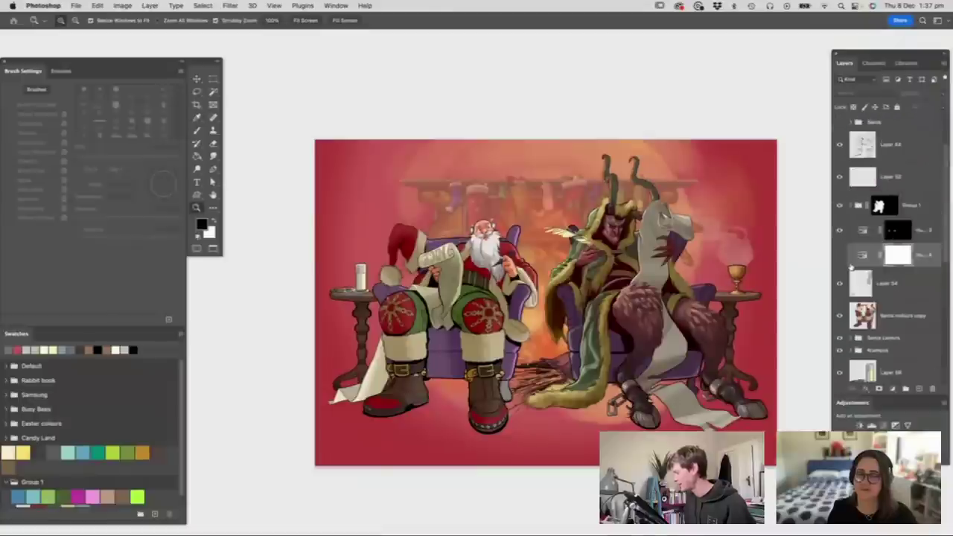
{"action": "left_click_drag", "start_coordinate": [851, 265], "coordinate": [840, 150]}
{"action": "left_click_drag", "start_coordinate": [596, 282], "coordinate": [559, 333]}
{"action": "left_click_drag", "start_coordinate": [566, 335], "coordinate": [611, 363]}
{"action": "left_click_drag", "start_coordinate": [482, 341], "coordinate": [537, 368]}
{"action": "scroll", "coordinate": [560, 363], "scroll_direction": "down", "scroll_amount": 1}
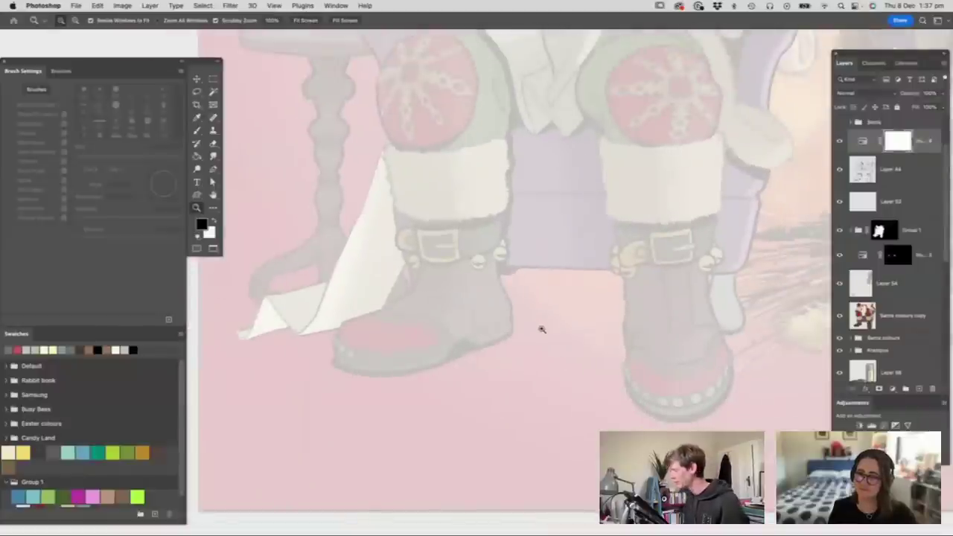
{"action": "scroll", "coordinate": [541, 329], "scroll_direction": "up", "scroll_amount": 4}
- Add a new layer and draw a large teal-blue circle outline between Santa's boots for the snow globe
{"action": "left_click", "coordinate": [919, 389]}
{"action": "left_click_drag", "start_coordinate": [720, 203], "coordinate": [704, 222]}
{"action": "left_click_drag", "start_coordinate": [606, 232], "coordinate": [613, 240]}
{"action": "key", "text": "b"}
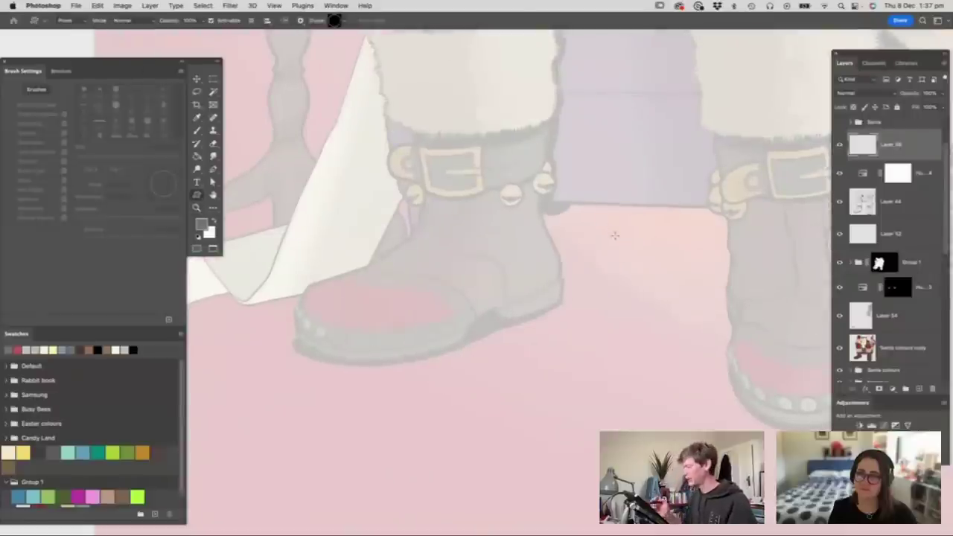
{"action": "left_click", "coordinate": [201, 225]}
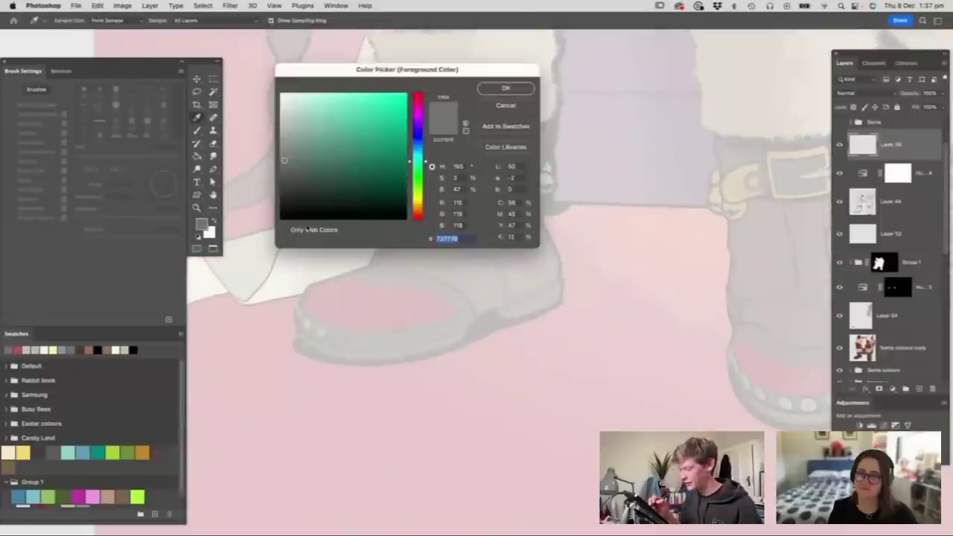
{"action": "left_click", "coordinate": [417, 151]}
{"action": "left_click", "coordinate": [381, 155]}
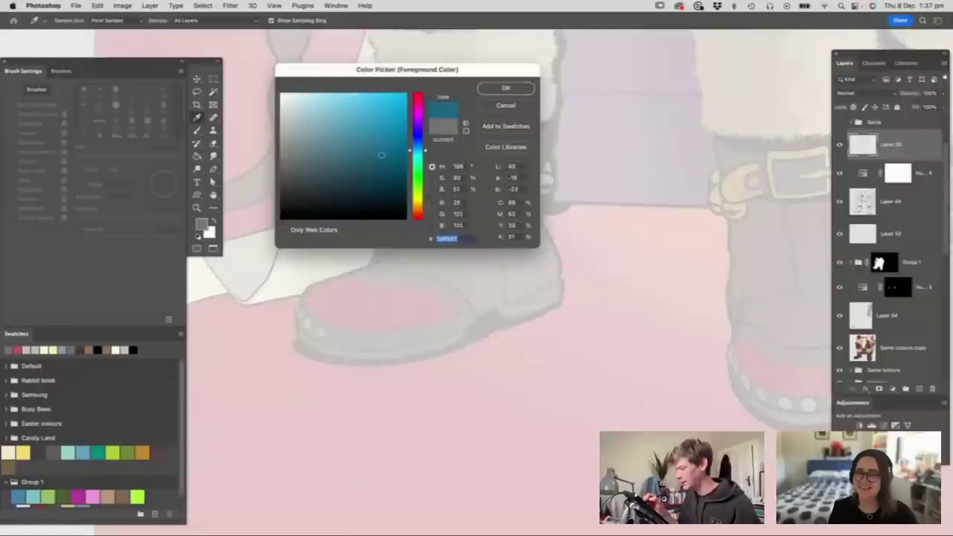
{"action": "left_click", "coordinate": [505, 89]}
{"action": "left_click_drag", "start_coordinate": [445, 117], "coordinate": [696, 369]}
- Add another layer and draw a flat dark grey ellipse outline across the bottom of the teal circle
{"action": "key", "text": "z"}
{"action": "left_click_drag", "start_coordinate": [662, 255], "coordinate": [619, 262]}
{"action": "left_click_drag", "start_coordinate": [680, 275], "coordinate": [702, 288]}
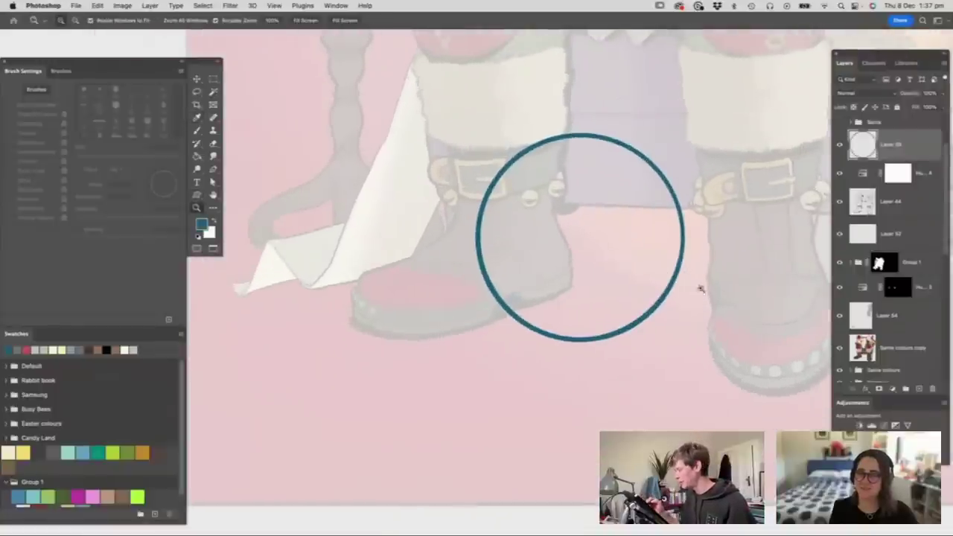
{"action": "left_click_drag", "start_coordinate": [666, 316], "coordinate": [694, 315]}
{"action": "key", "text": "super+shift+alt+n"}
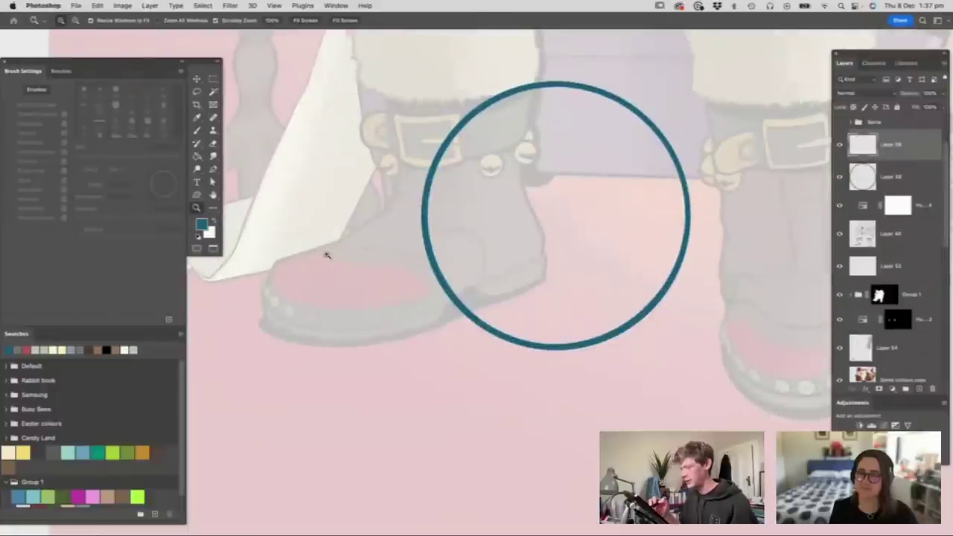
{"action": "left_click", "coordinate": [204, 226]}
{"action": "left_click", "coordinate": [280, 196]}
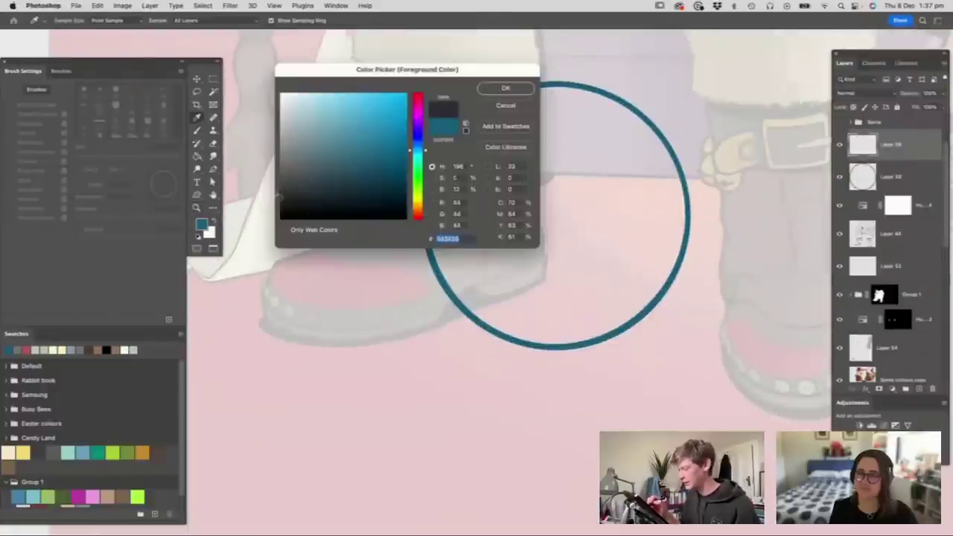
{"action": "left_click", "coordinate": [498, 89]}
{"action": "key", "text": "u"}
{"action": "left_click_drag", "start_coordinate": [464, 332], "coordinate": [618, 329]}
- Reposition the dark ellipse over the circle's lower edge and enlarge it slightly
{"action": "key", "text": "v"}
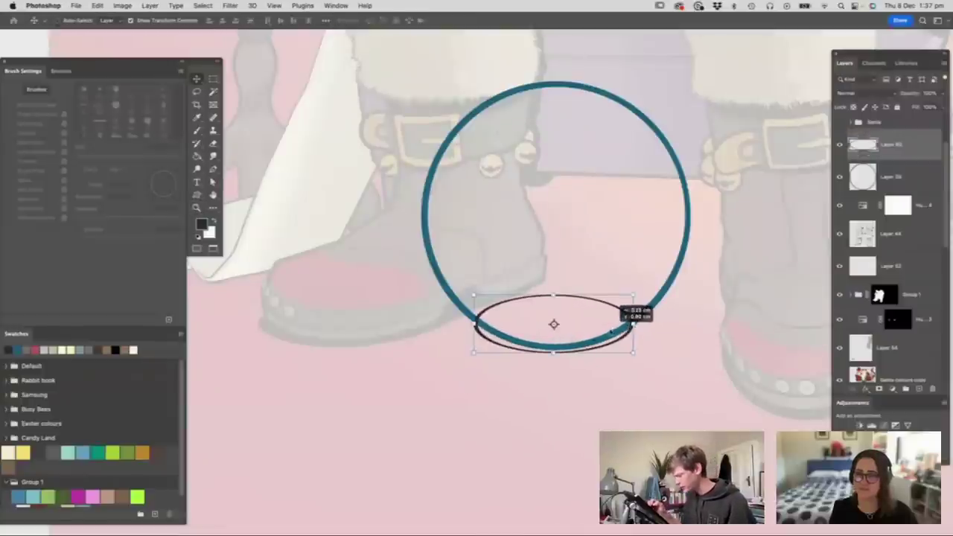
{"action": "left_click_drag", "start_coordinate": [633, 296], "coordinate": [631, 324]}
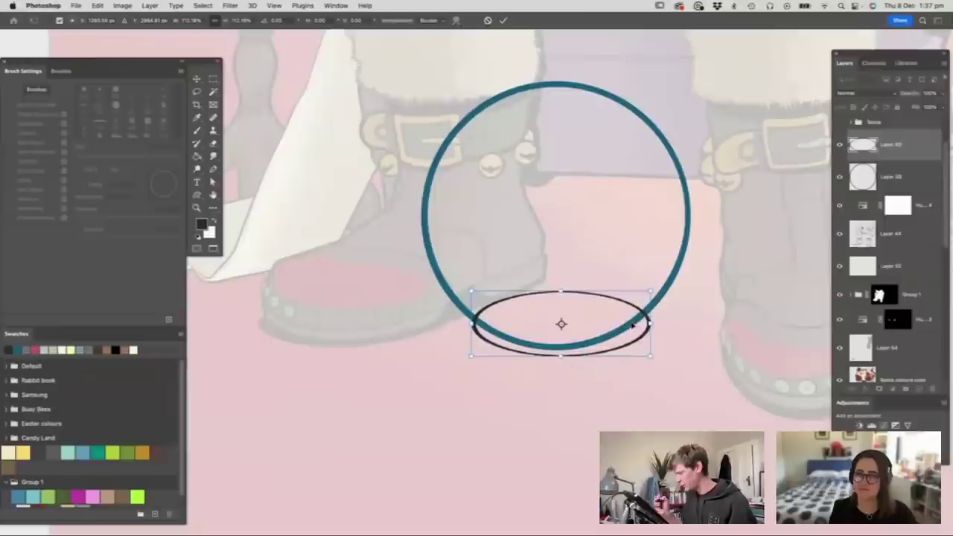
{"action": "key", "text": "Return"}
- Draw the stepped right profile and curved bottom edge of the globe's base below the ellipse with a 6 px black brush
{"action": "key", "text": "z"}
{"action": "left_click_drag", "start_coordinate": [614, 290], "coordinate": [605, 310]}
{"action": "left_click_drag", "start_coordinate": [635, 372], "coordinate": [661, 371]}
{"action": "key", "text": "b"}
{"action": "right_click", "coordinate": [629, 270]}
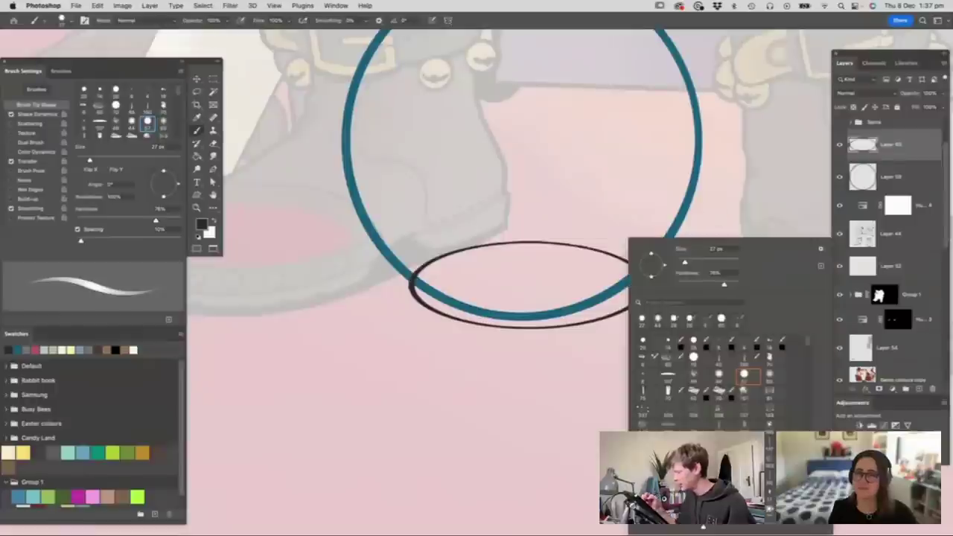
{"action": "left_click", "coordinate": [718, 346]}
{"action": "left_click", "coordinate": [710, 217]}
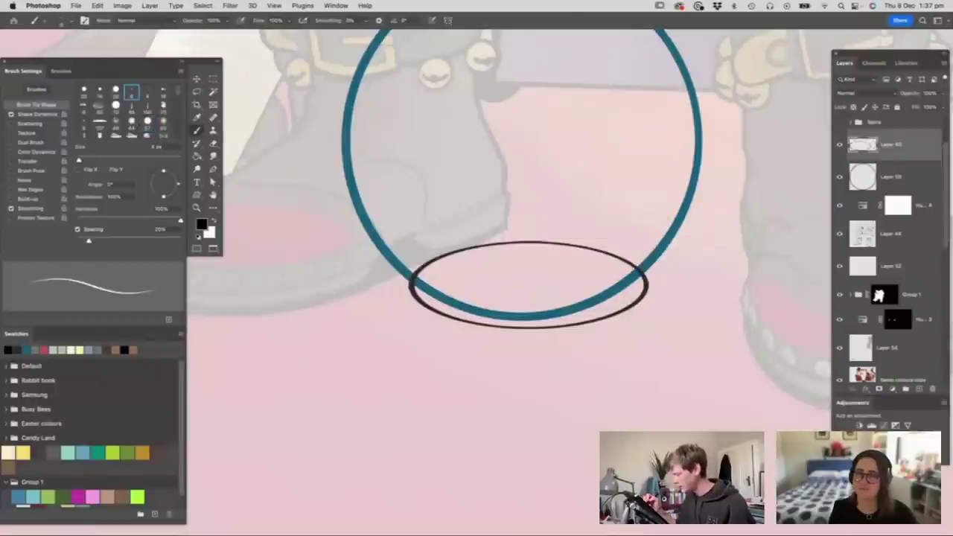
{"action": "right_click", "coordinate": [650, 239]}
{"action": "key", "text": "Escape"}
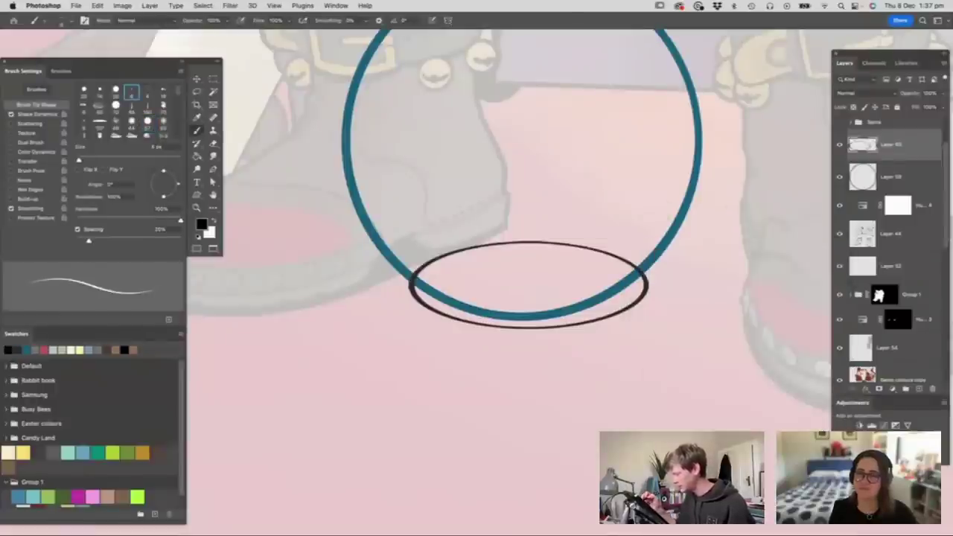
{"action": "mouse_move", "coordinate": [644, 280]}
{"action": "left_mouse_down"}
{"action": "mouse_move", "coordinate": [670, 344]}
{"action": "mouse_move", "coordinate": [660, 353]}
{"action": "mouse_move", "coordinate": [533, 383]}
{"action": "mouse_move", "coordinate": [492, 382]}
{"action": "left_mouse_up"}
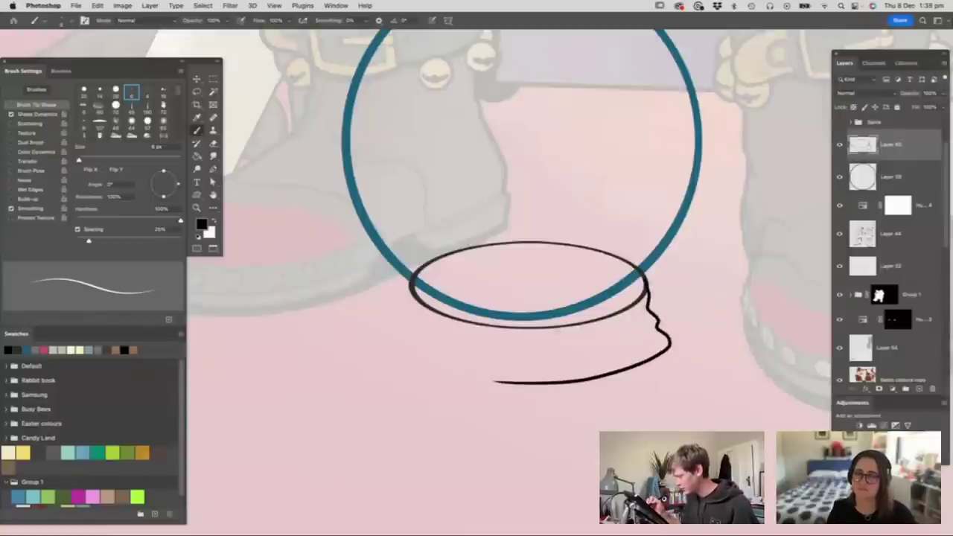
- Add curved moulding lines and a row of scallops to the right half of the globe's base
{"action": "mouse_move", "coordinate": [646, 307]}
{"action": "left_mouse_down"}
{"action": "mouse_move", "coordinate": [522, 344]}
{"action": "mouse_move", "coordinate": [611, 334]}
{"action": "mouse_move", "coordinate": [648, 312]}
{"action": "mouse_move", "coordinate": [548, 361]}
{"action": "left_mouse_up"}
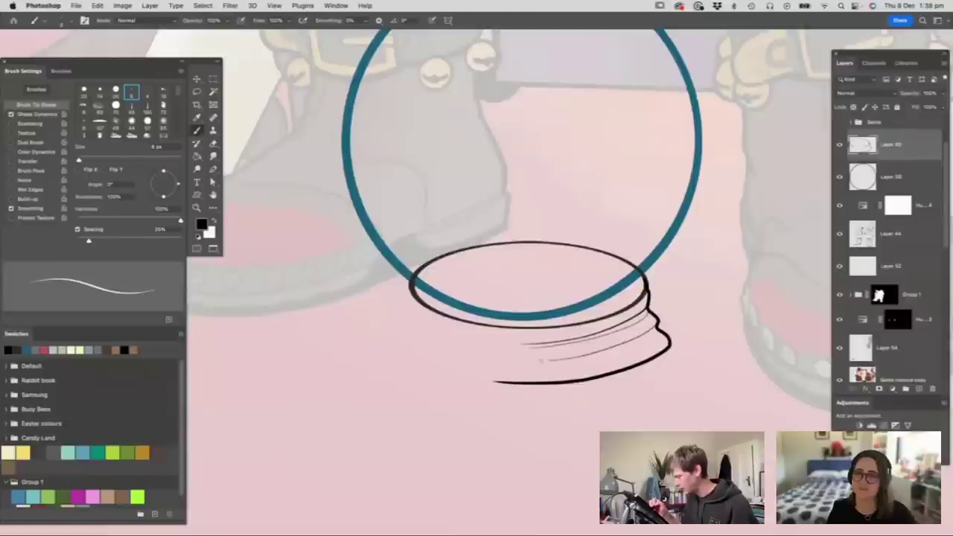
{"action": "left_click_drag", "start_coordinate": [654, 332], "coordinate": [529, 364]}
{"action": "left_click_drag", "start_coordinate": [666, 341], "coordinate": [492, 382]}
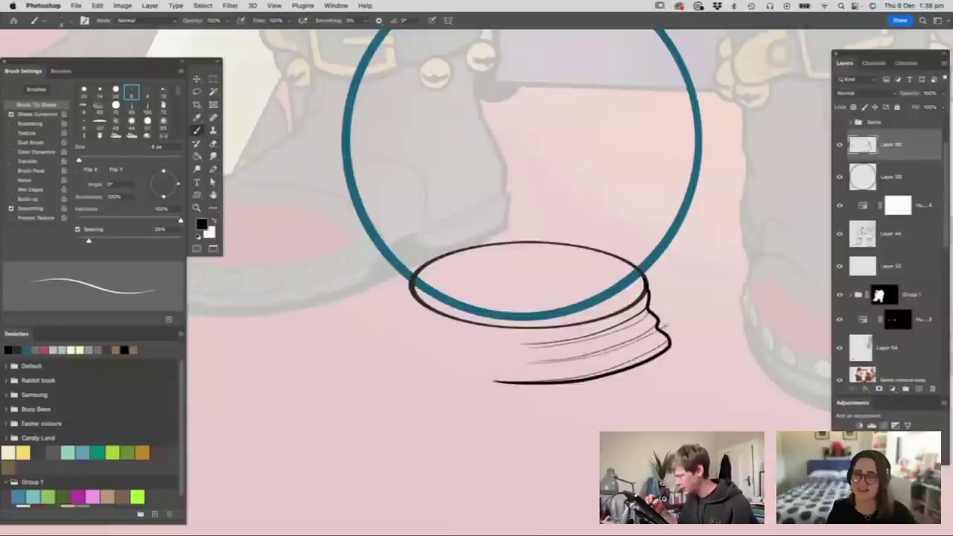
{"action": "mouse_move", "coordinate": [566, 372]}
{"action": "left_mouse_down"}
{"action": "mouse_move", "coordinate": [622, 359]}
{"action": "mouse_move", "coordinate": [659, 338]}
{"action": "mouse_move", "coordinate": [615, 349]}
{"action": "left_mouse_up"}
- Select the left half of the base drawing with a rectangular marquee and delete it
{"action": "key", "text": "z"}
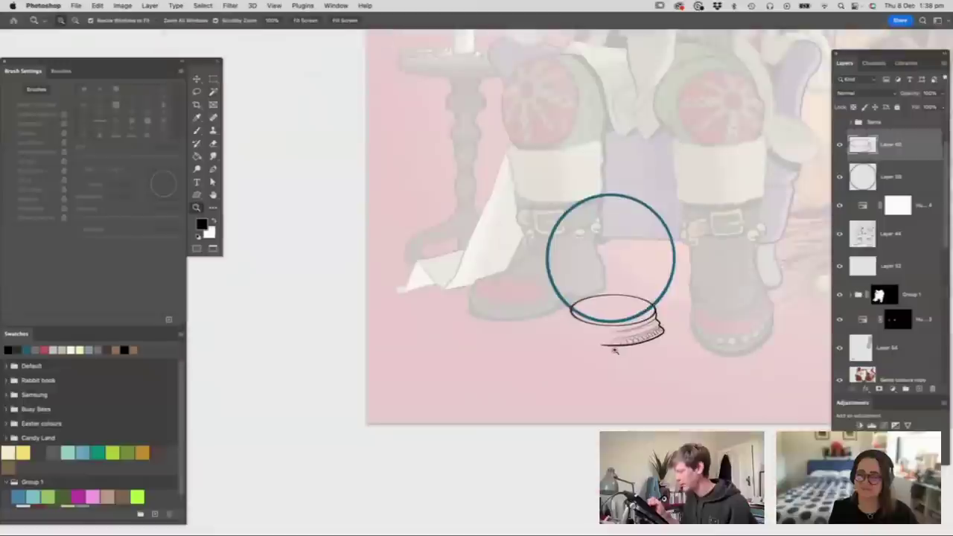
{"action": "left_click_drag", "start_coordinate": [661, 315], "coordinate": [693, 331]}
{"action": "key", "text": "e"}
{"action": "key", "text": "m"}
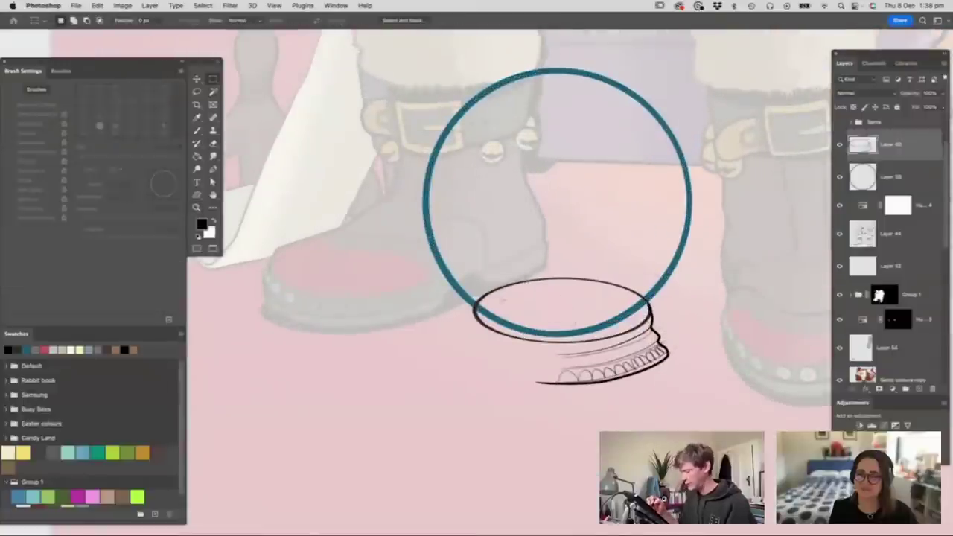
{"action": "mouse_move", "coordinate": [462, 237]}
{"action": "left_mouse_down"}
{"action": "mouse_move", "coordinate": [578, 425]}
{"action": "mouse_move", "coordinate": [568, 426]}
{"action": "left_mouse_up"}
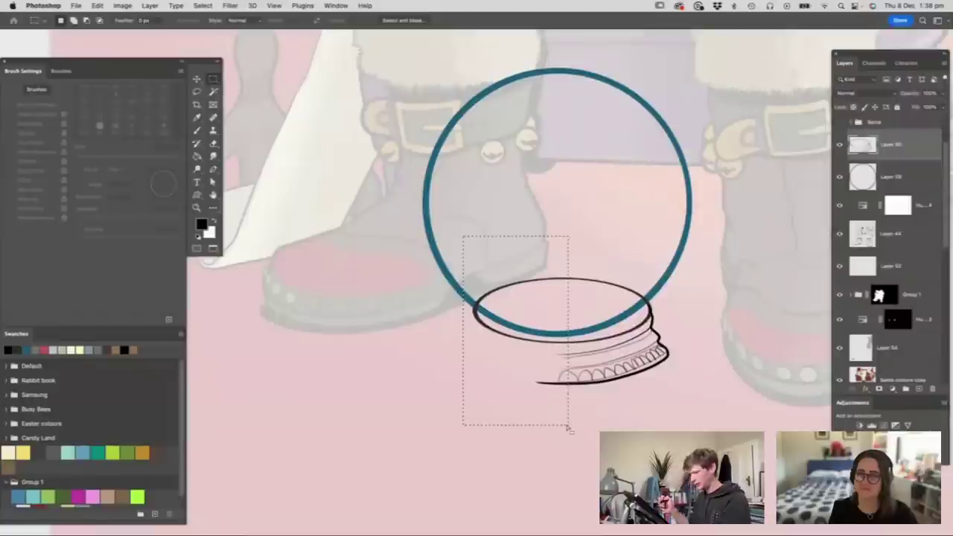
{"action": "key", "text": "Delete"}
- Duplicate the remaining right half of the base and flip the copy horizontally to form the matching left half
{"action": "left_click_drag", "start_coordinate": [735, 259], "coordinate": [525, 428]}
{"action": "key", "text": "v"}
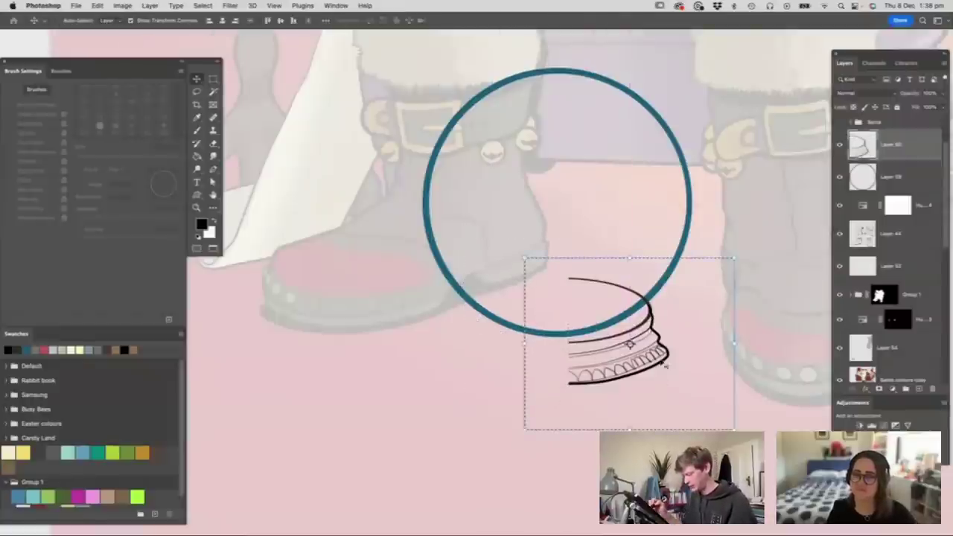
{"action": "left_click_drag", "start_coordinate": [666, 359], "coordinate": [556, 370]}
{"action": "key", "text": "super+shift+h"}
- Centre the completed base under the teal circle and clear the selection
{"action": "key", "text": "m"}
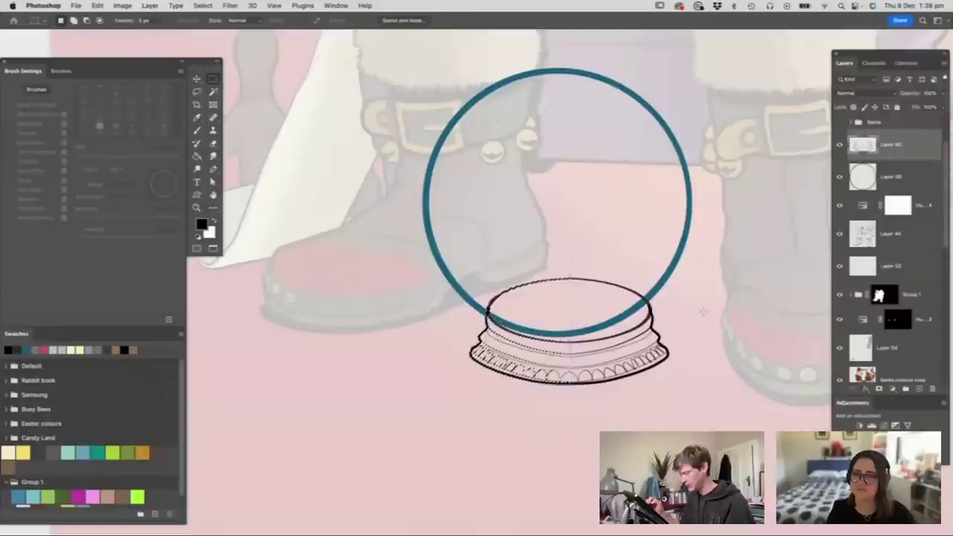
{"action": "left_click_drag", "start_coordinate": [452, 255], "coordinate": [687, 321]}
{"action": "key", "text": "v"}
{"action": "key", "text": "ctrl+d"}
- Select the base's silhouette with the Magic Wand and create a new layer masked to it beneath the line art
{"action": "left_click_drag", "start_coordinate": [568, 396], "coordinate": [546, 397]}
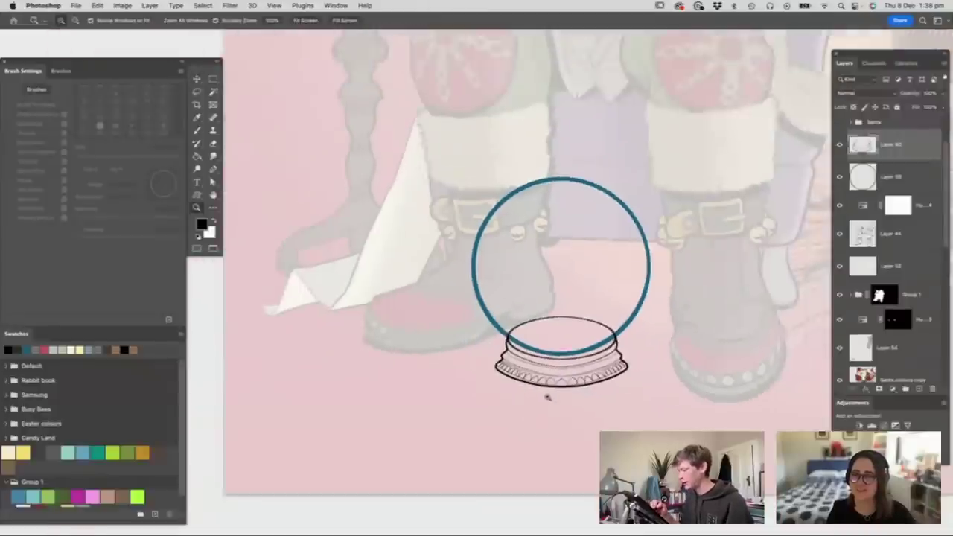
{"action": "left_click_drag", "start_coordinate": [582, 292], "coordinate": [659, 370]}
{"action": "key", "text": "w"}
{"action": "left_click", "coordinate": [659, 373]}
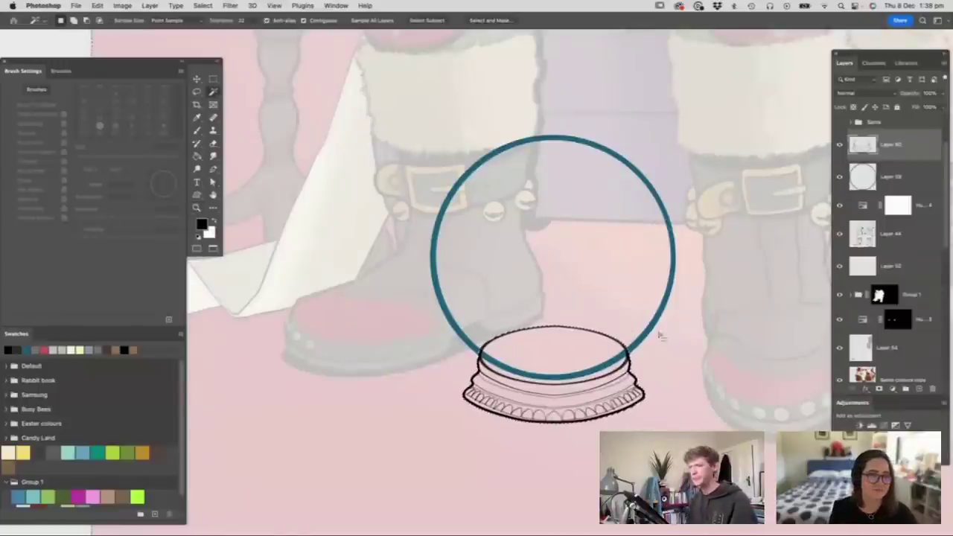
{"action": "key", "text": "m"}
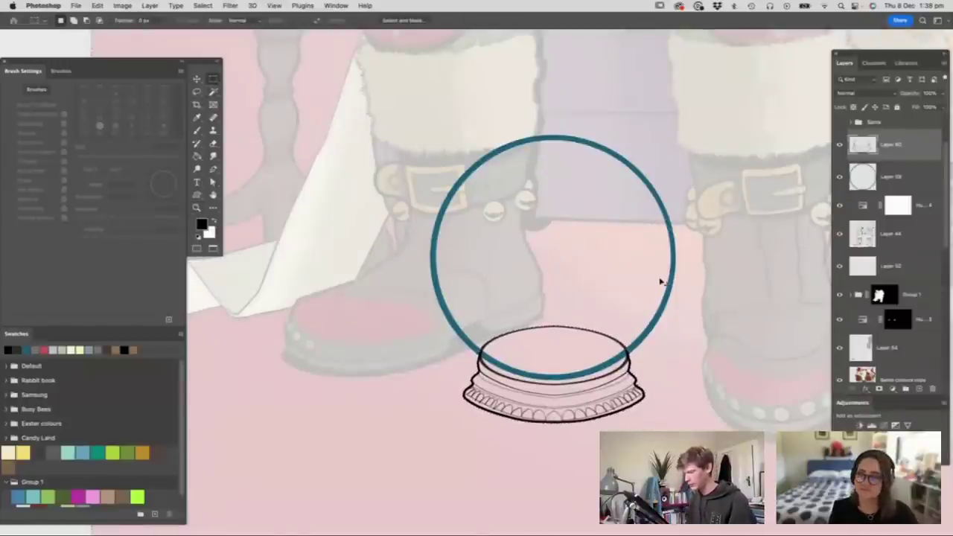
{"action": "key", "text": "w"}
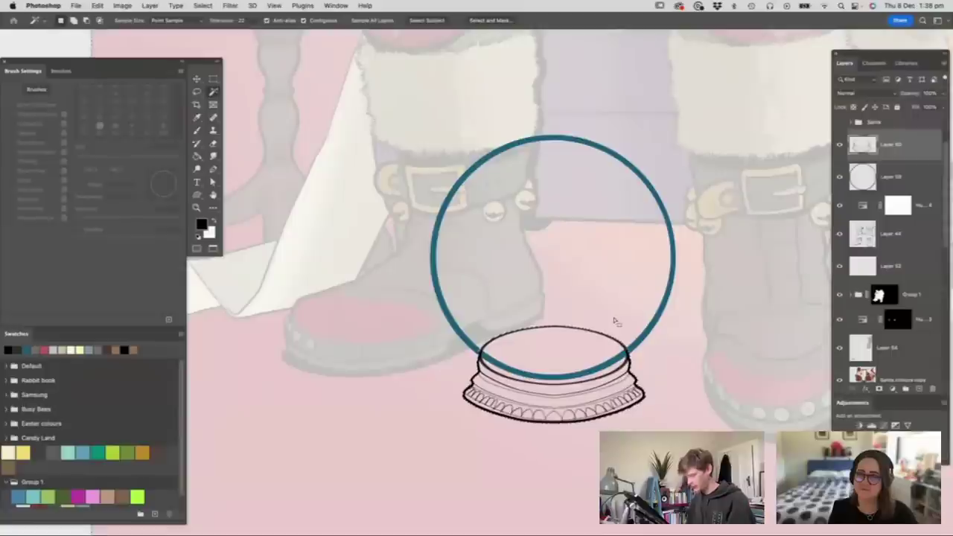
{"action": "key", "text": "F2"}
{"action": "key", "text": "g"}
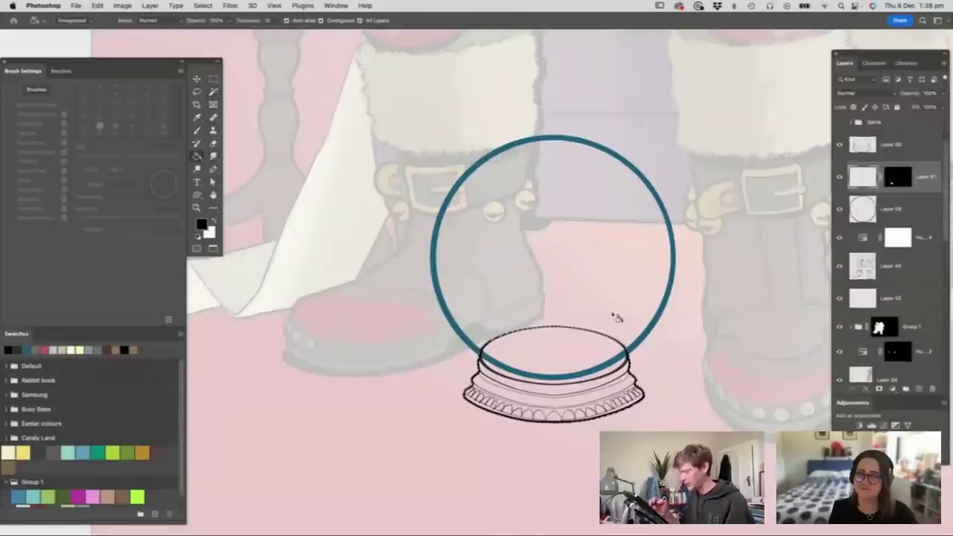
- Choose an orange foreground colour and fill the snow globe base's whole silhouette on its masked layer
{"action": "key", "text": "n"}
{"action": "left_click_drag", "start_coordinate": [419, 201], "coordinate": [420, 211]}
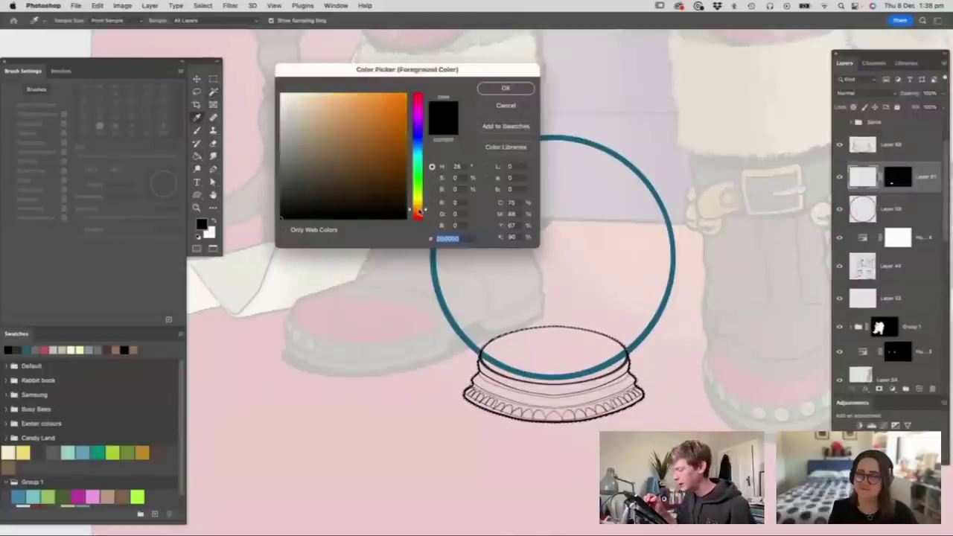
{"action": "left_click", "coordinate": [362, 111]}
{"action": "left_click", "coordinate": [512, 90]}
{"action": "key", "text": "g"}
{"action": "left_click", "coordinate": [557, 365]}
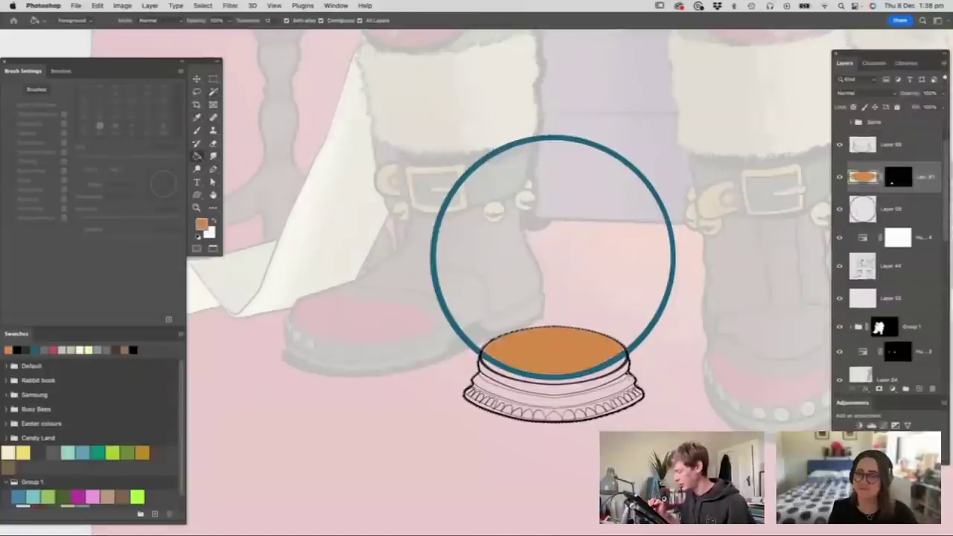
{"action": "key", "text": "super+z"}
{"action": "left_click", "coordinate": [578, 358]}
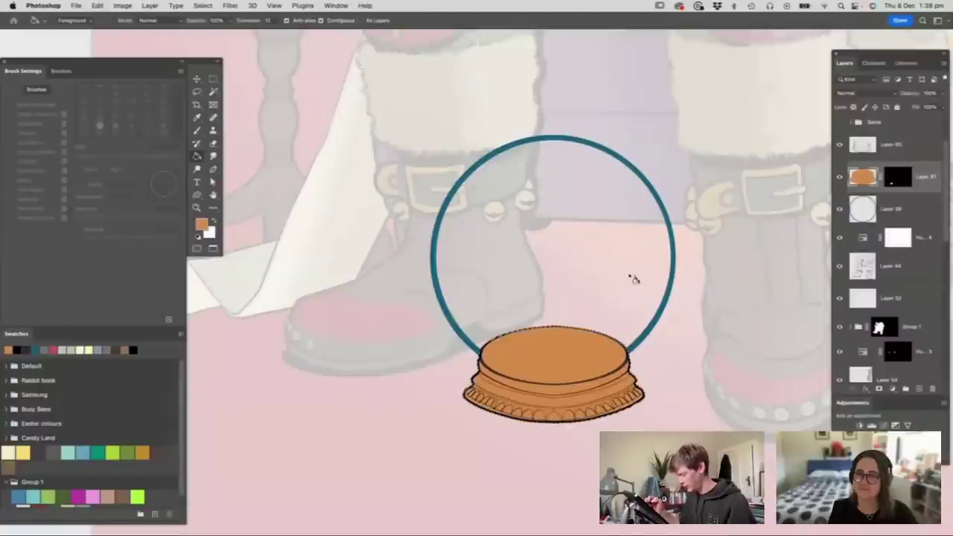
- Move the teal circle's layer above the base's line art and add a new empty layer on top
{"action": "key", "text": "m"}
{"action": "left_click_drag", "start_coordinate": [890, 210], "coordinate": [889, 144]}
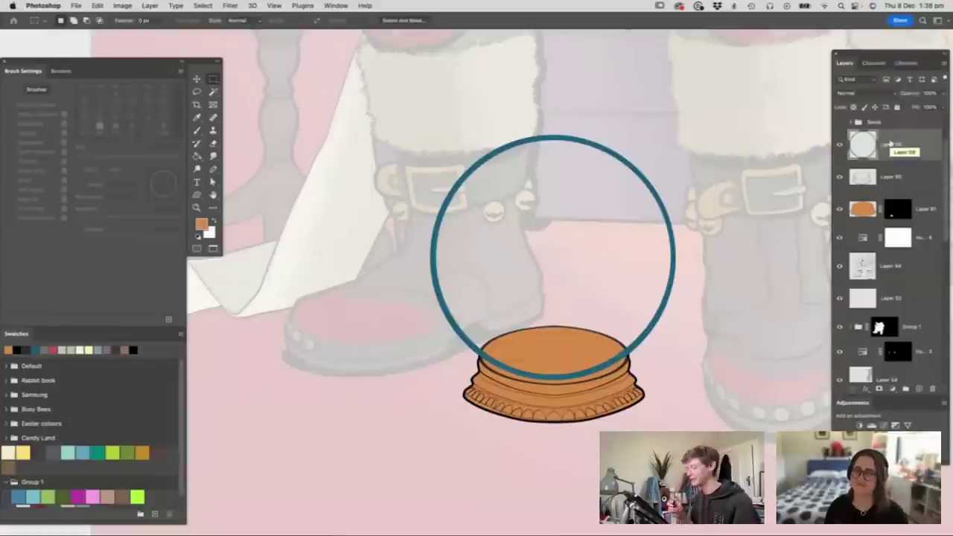
{"action": "left_click", "coordinate": [919, 390]}
- Sketch a dog's wavy brow line and hatched nose inside the upper globe with a thin black brush
{"action": "key", "text": "z"}
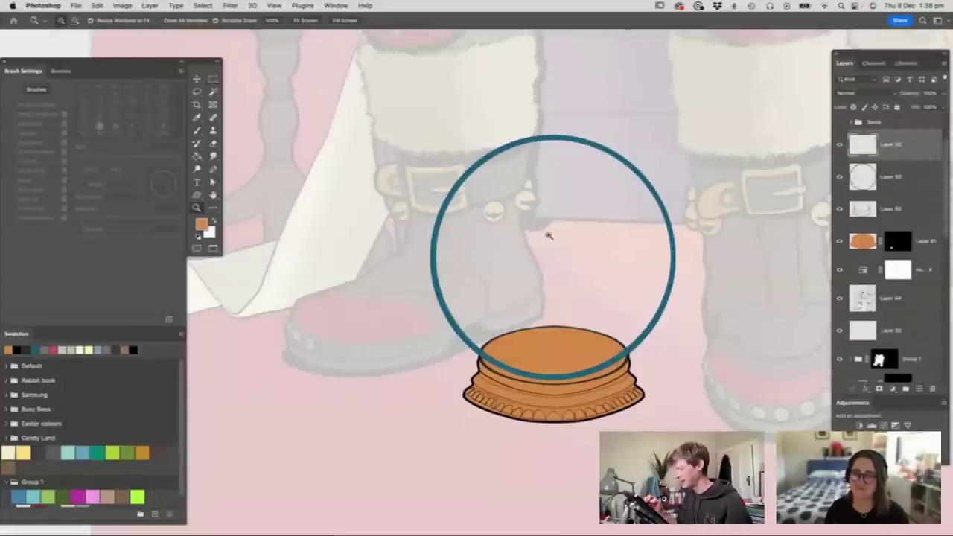
{"action": "left_click_drag", "start_coordinate": [549, 238], "coordinate": [556, 302]}
{"action": "key", "text": "b"}
{"action": "right_click", "coordinate": [529, 221]}
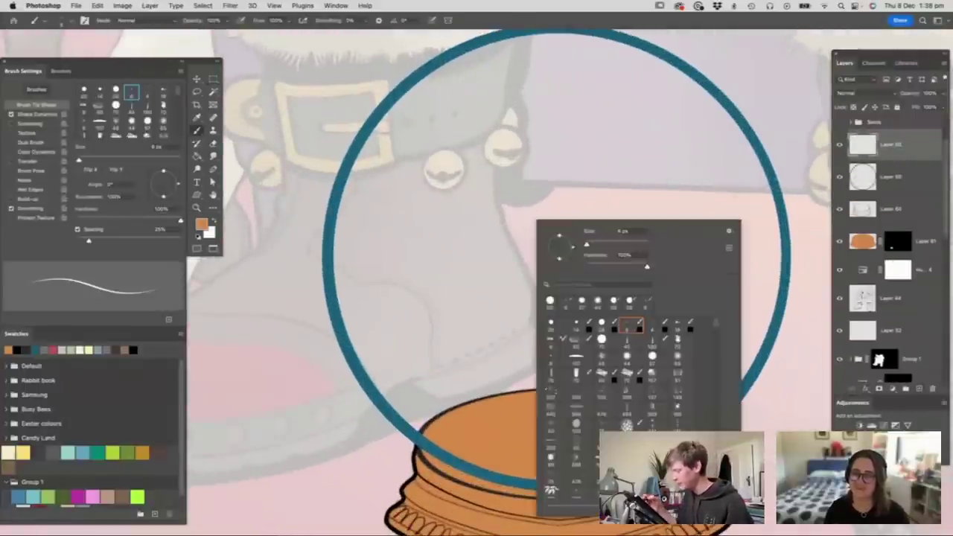
{"action": "left_click", "coordinate": [634, 325]}
{"action": "key", "text": "Return"}
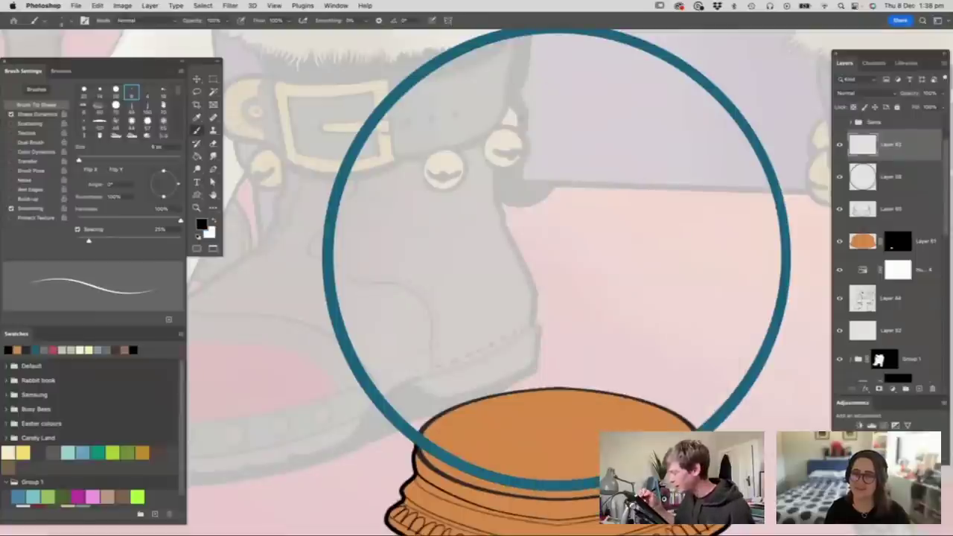
{"action": "left_click_drag", "start_coordinate": [499, 120], "coordinate": [559, 110]}
{"action": "left_click_drag", "start_coordinate": [497, 118], "coordinate": [497, 151]}
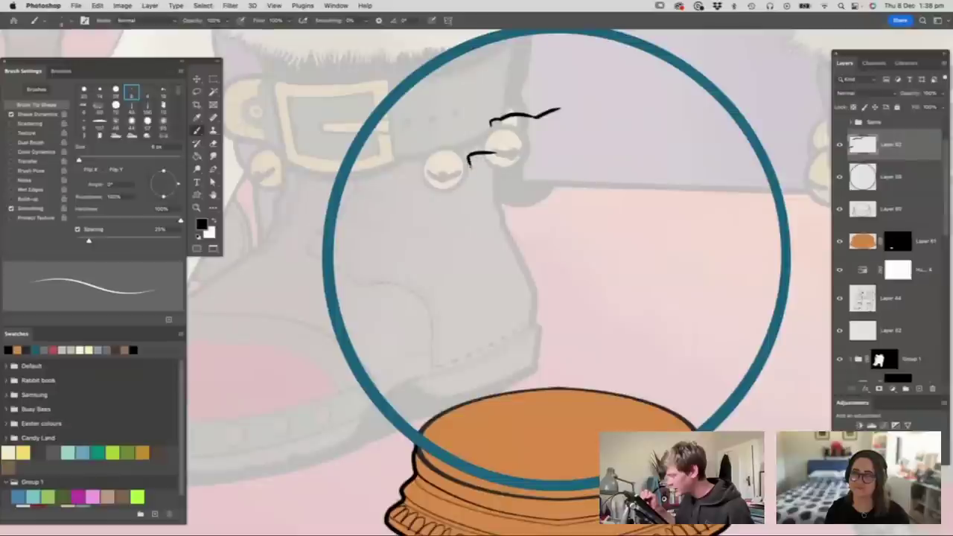
{"action": "key", "text": "z"}
{"action": "left_click", "coordinate": [549, 106]}
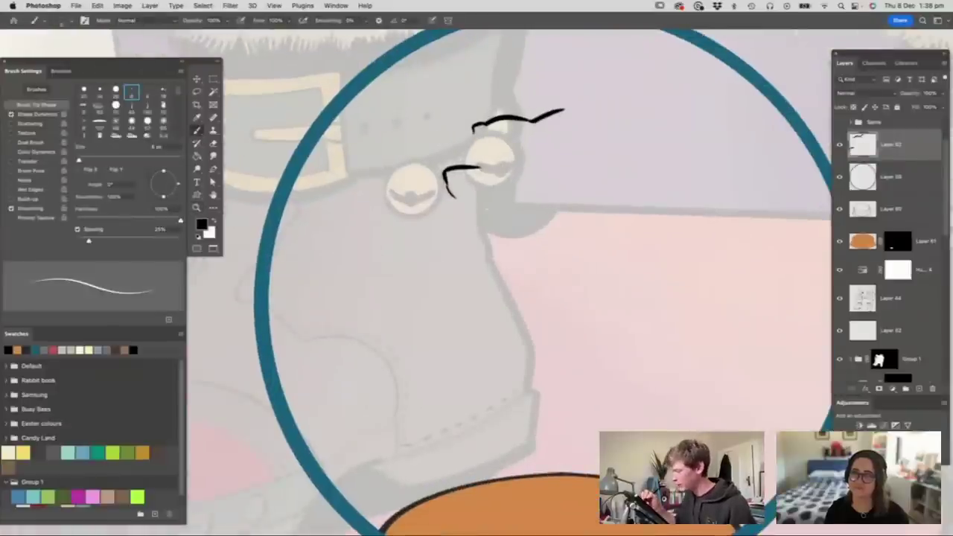
{"action": "mouse_move", "coordinate": [477, 168]}
{"action": "left_mouse_down"}
{"action": "mouse_move", "coordinate": [465, 201]}
{"action": "mouse_move", "coordinate": [454, 195]}
{"action": "mouse_move", "coordinate": [471, 181]}
{"action": "mouse_move", "coordinate": [455, 175]}
{"action": "mouse_move", "coordinate": [477, 186]}
{"action": "left_mouse_up"}
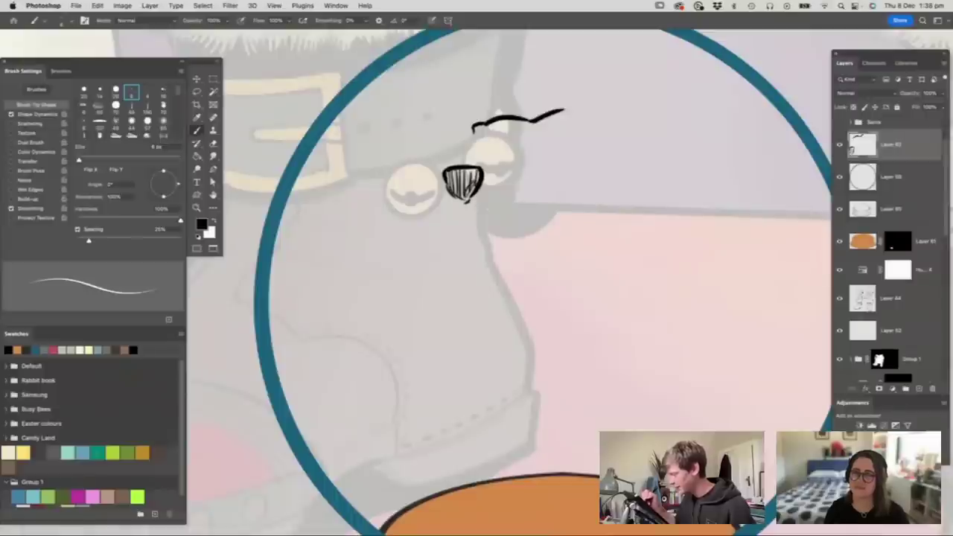
- Set the brush size to 11 px and draw the dog's smiling mouth line and fluffy muzzle edge below the nose
{"action": "right_click", "coordinate": [467, 211]}
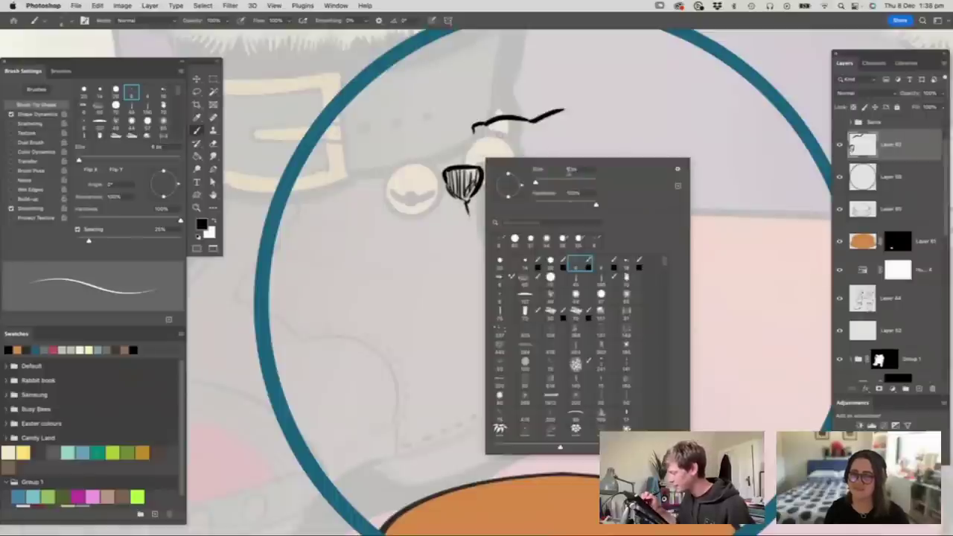
{"action": "left_click_drag", "start_coordinate": [571, 171], "coordinate": [563, 171]}
{"action": "type", "text": "11"}
{"action": "key", "text": "Return"}
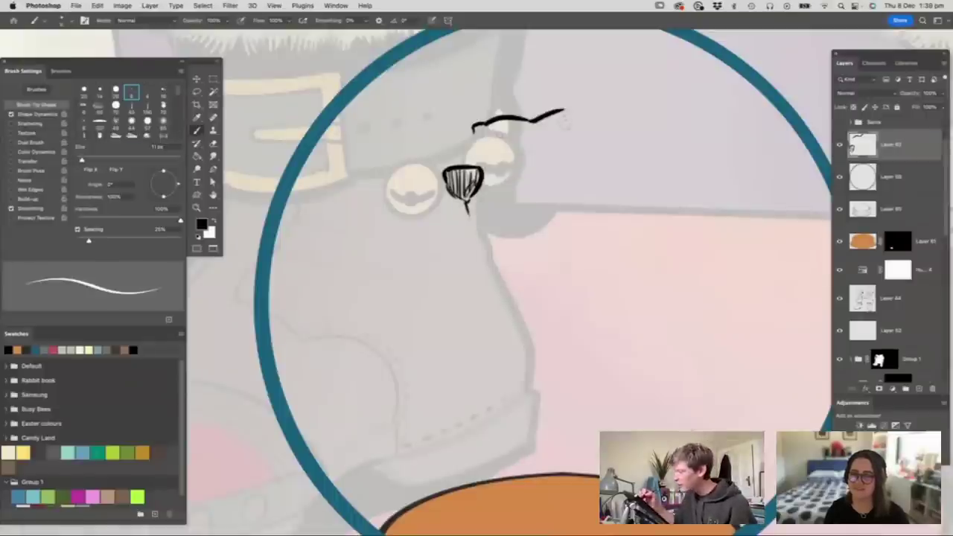
{"action": "mouse_move", "coordinate": [467, 211]}
{"action": "left_mouse_down"}
{"action": "mouse_move", "coordinate": [495, 218]}
{"action": "mouse_move", "coordinate": [552, 184]}
{"action": "left_mouse_up"}
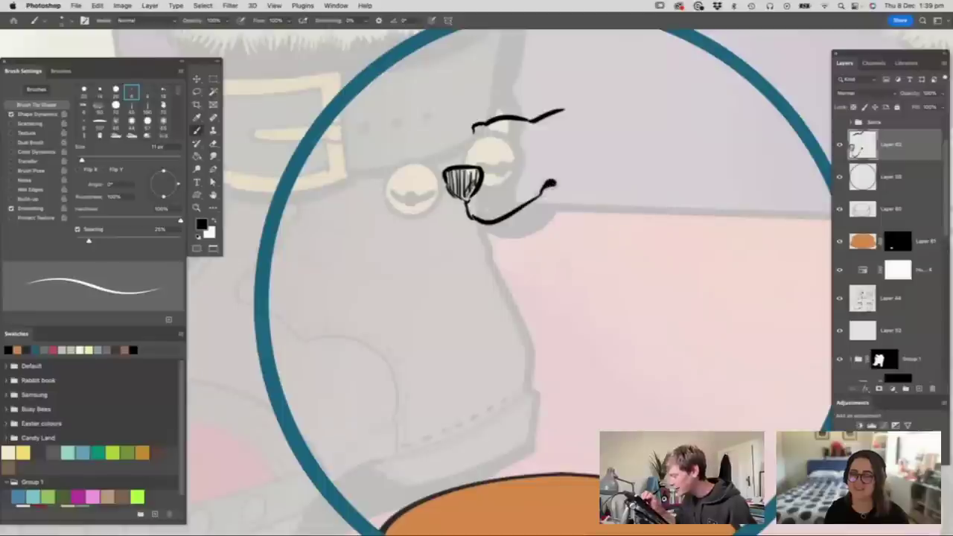
{"action": "mouse_move", "coordinate": [466, 212]}
{"action": "left_mouse_down"}
{"action": "mouse_move", "coordinate": [430, 212]}
{"action": "mouse_move", "coordinate": [424, 188]}
{"action": "mouse_move", "coordinate": [436, 167]}
{"action": "left_mouse_up"}
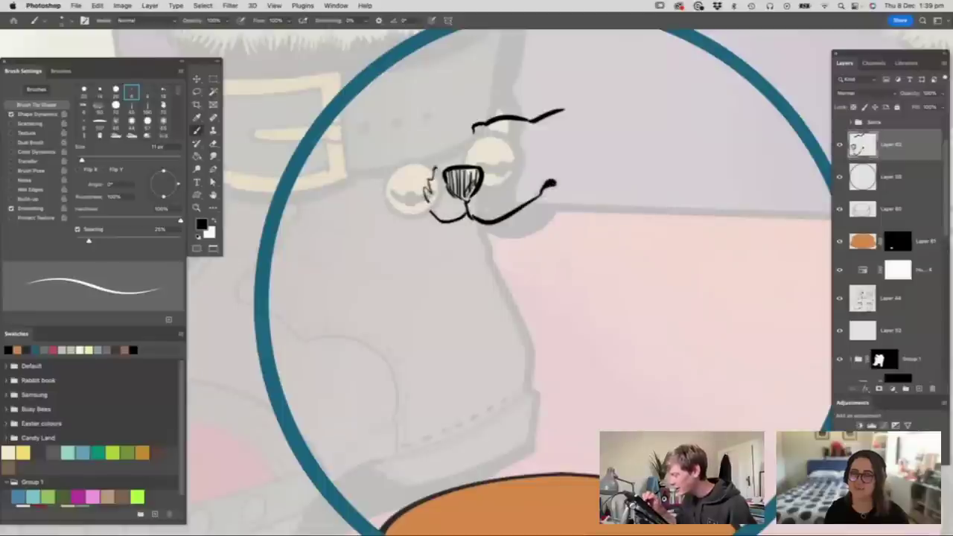
- Draw the dog's open lower jaw, eyes, eyelashes and snout bridge, and shade the inside of the mouth black
{"action": "mouse_move", "coordinate": [550, 185]}
{"action": "left_mouse_down"}
{"action": "mouse_move", "coordinate": [485, 259]}
{"action": "mouse_move", "coordinate": [471, 250]}
{"action": "mouse_move", "coordinate": [528, 217]}
{"action": "left_mouse_up"}
{"action": "mouse_move", "coordinate": [503, 151]}
{"action": "left_mouse_down"}
{"action": "mouse_move", "coordinate": [510, 165]}
{"action": "mouse_move", "coordinate": [503, 151]}
{"action": "mouse_move", "coordinate": [484, 158]}
{"action": "mouse_move", "coordinate": [516, 156]}
{"action": "left_mouse_up"}
{"action": "left_click_drag", "start_coordinate": [516, 115], "coordinate": [541, 112]}
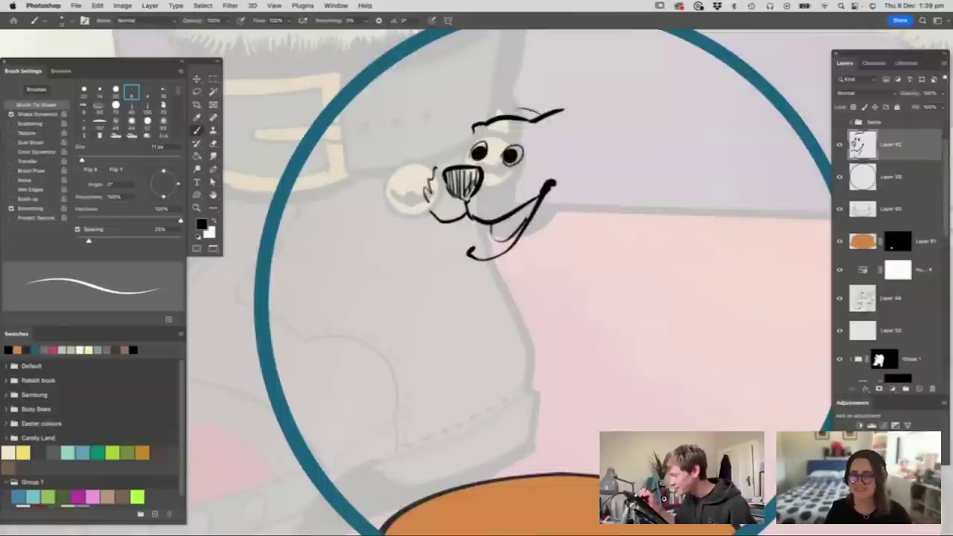
{"action": "left_click_drag", "start_coordinate": [527, 154], "coordinate": [540, 141]}
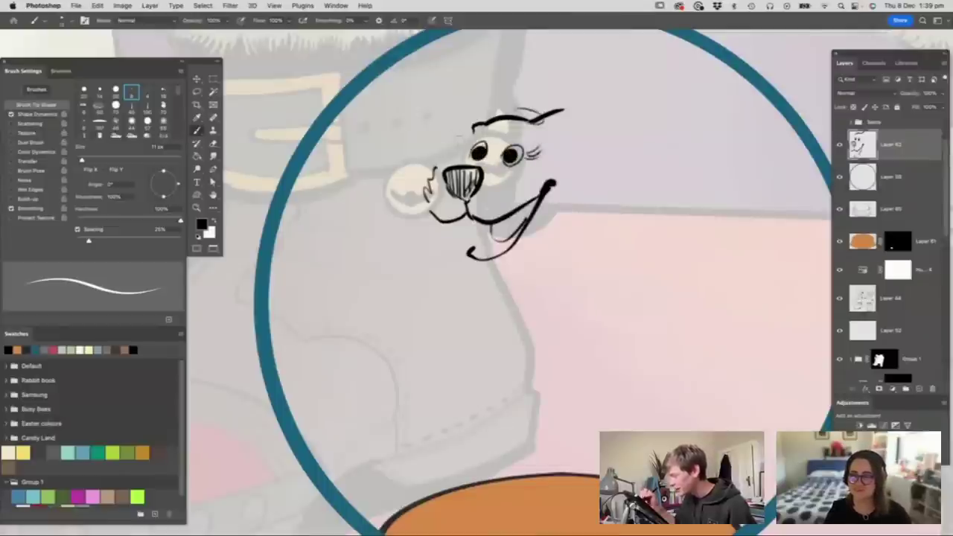
{"action": "mouse_move", "coordinate": [458, 148]}
{"action": "left_mouse_down"}
{"action": "mouse_move", "coordinate": [478, 141]}
{"action": "mouse_move", "coordinate": [436, 171]}
{"action": "left_mouse_up"}
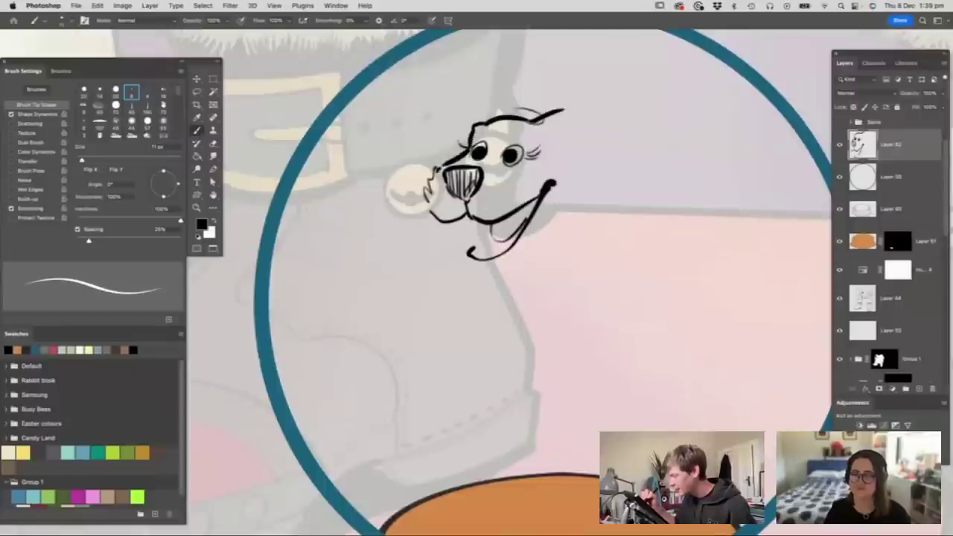
{"action": "mouse_move", "coordinate": [476, 220]}
{"action": "left_mouse_down"}
{"action": "mouse_move", "coordinate": [472, 248]}
{"action": "mouse_move", "coordinate": [496, 251]}
{"action": "left_mouse_up"}
{"action": "left_click_drag", "start_coordinate": [523, 229], "coordinate": [500, 244]}
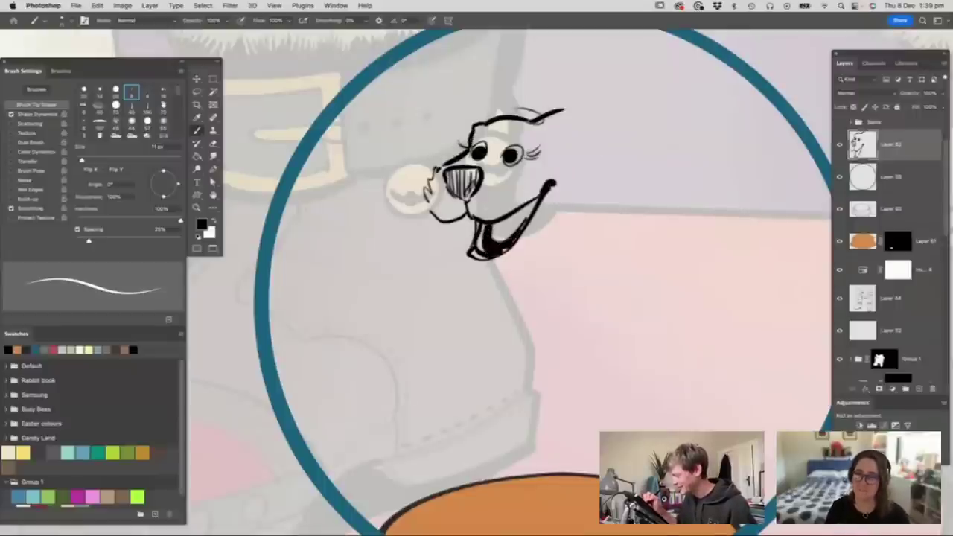
- Erase the dog's wavy brow line and draw a rounded, tufted head top with a long floppy ear
{"action": "key", "text": "z"}
{"action": "left_click_drag", "start_coordinate": [539, 202], "coordinate": [513, 233]}
{"action": "left_click_drag", "start_coordinate": [549, 181], "coordinate": [597, 206]}
{"action": "key", "text": "e"}
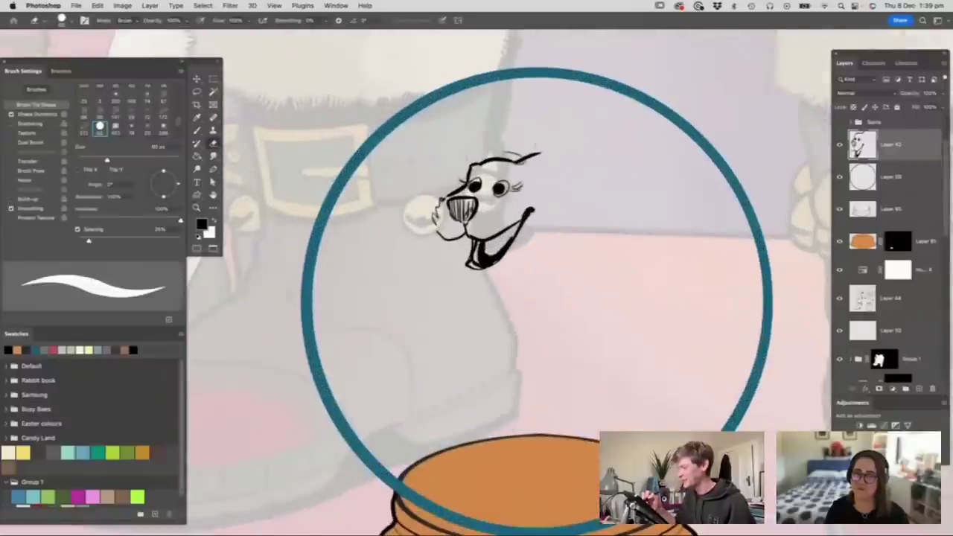
{"action": "mouse_move", "coordinate": [476, 162]}
{"action": "left_mouse_down"}
{"action": "mouse_move", "coordinate": [539, 155]}
{"action": "mouse_move", "coordinate": [472, 152]}
{"action": "mouse_move", "coordinate": [467, 165]}
{"action": "mouse_move", "coordinate": [511, 131]}
{"action": "mouse_move", "coordinate": [570, 173]}
{"action": "mouse_move", "coordinate": [545, 184]}
{"action": "mouse_move", "coordinate": [609, 216]}
{"action": "mouse_move", "coordinate": [591, 261]}
{"action": "left_mouse_up"}
{"action": "key", "text": "b"}
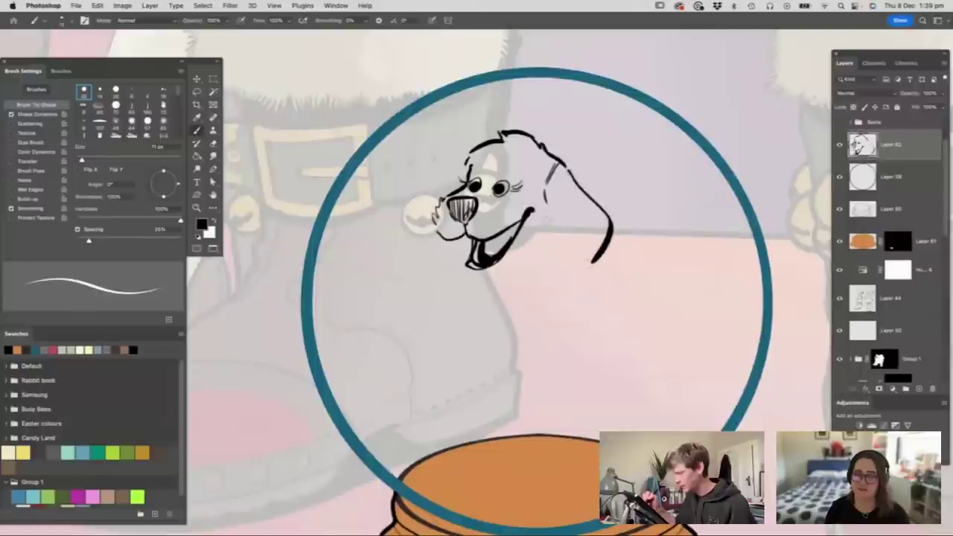
{"action": "left_click_drag", "start_coordinate": [551, 198], "coordinate": [548, 267]}
{"action": "mouse_move", "coordinate": [553, 232]}
{"action": "left_mouse_down"}
{"action": "mouse_move", "coordinate": [550, 277]}
{"action": "mouse_move", "coordinate": [591, 262]}
{"action": "left_mouse_up"}
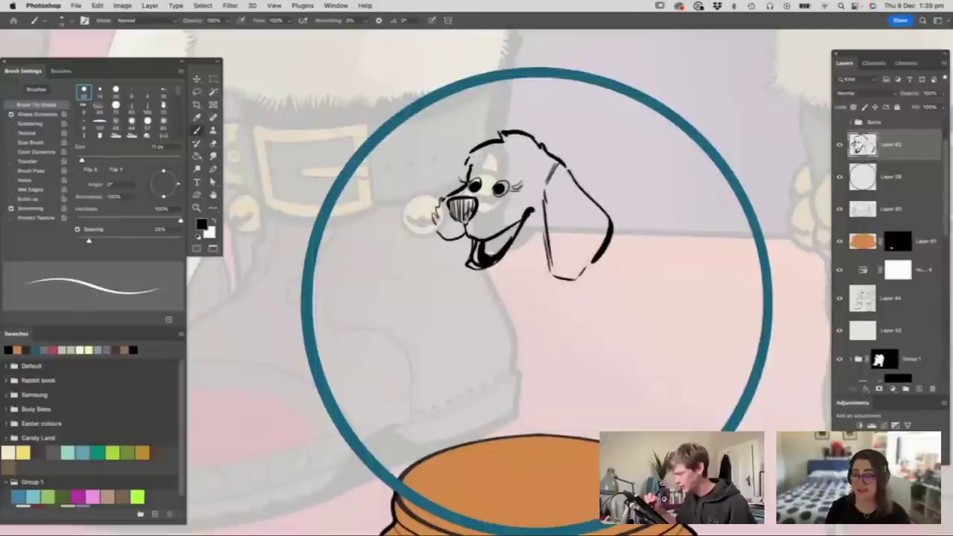
- Draw the dog's throat line, thicken its forehead contour and outline the chin under the muzzle
{"action": "left_click_drag", "start_coordinate": [469, 266], "coordinate": [514, 281]}
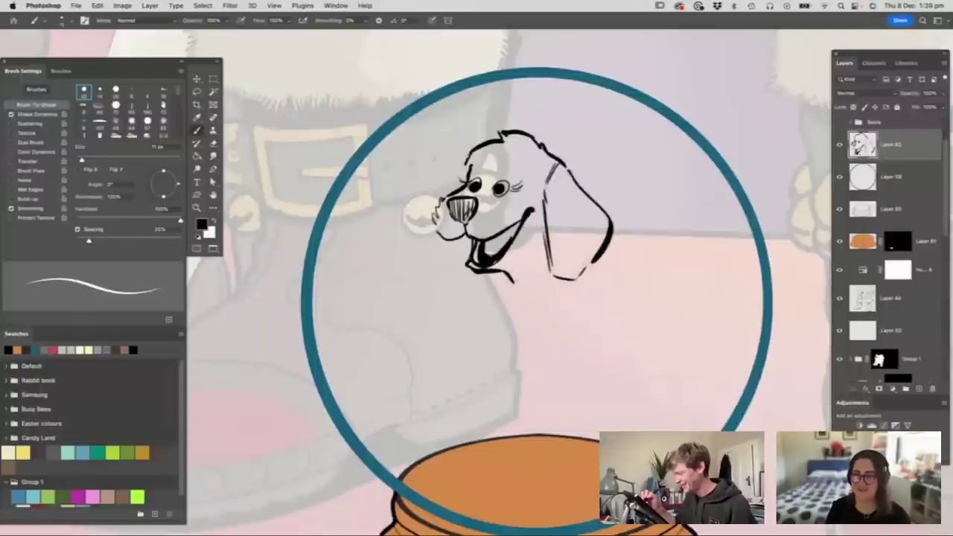
{"action": "left_click_drag", "start_coordinate": [470, 154], "coordinate": [457, 188]}
{"action": "mouse_move", "coordinate": [448, 238]}
{"action": "left_mouse_down"}
{"action": "mouse_move", "coordinate": [444, 256]}
{"action": "mouse_move", "coordinate": [477, 272]}
{"action": "left_mouse_up"}
- Sketch thin fur-marking lines on the dog's forehead above both eyes
{"action": "key", "text": "z"}
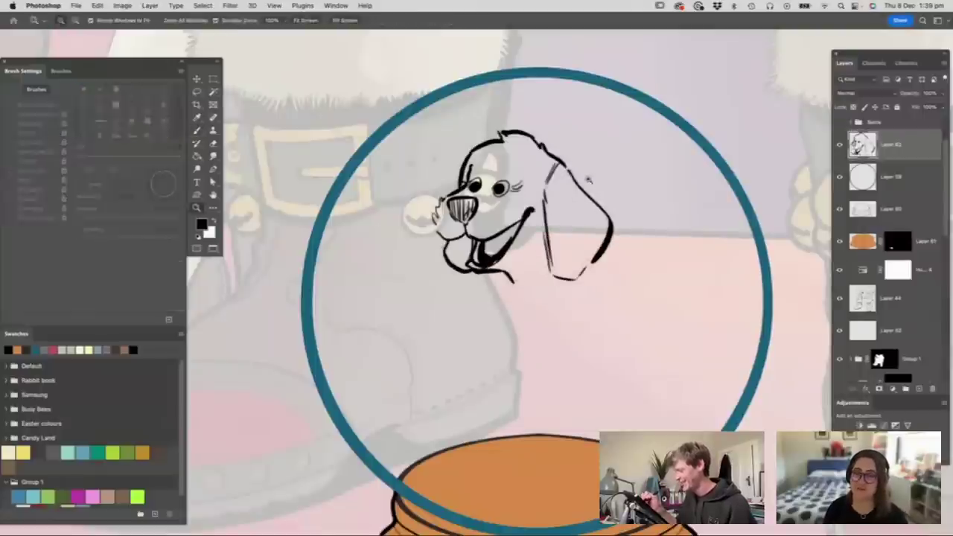
{"action": "mouse_move", "coordinate": [588, 179]}
{"action": "left_mouse_down"}
{"action": "mouse_move", "coordinate": [551, 187]}
{"action": "mouse_move", "coordinate": [565, 193]}
{"action": "mouse_move", "coordinate": [580, 175]}
{"action": "left_mouse_up"}
{"action": "left_click_drag", "start_coordinate": [563, 141], "coordinate": [585, 150]}
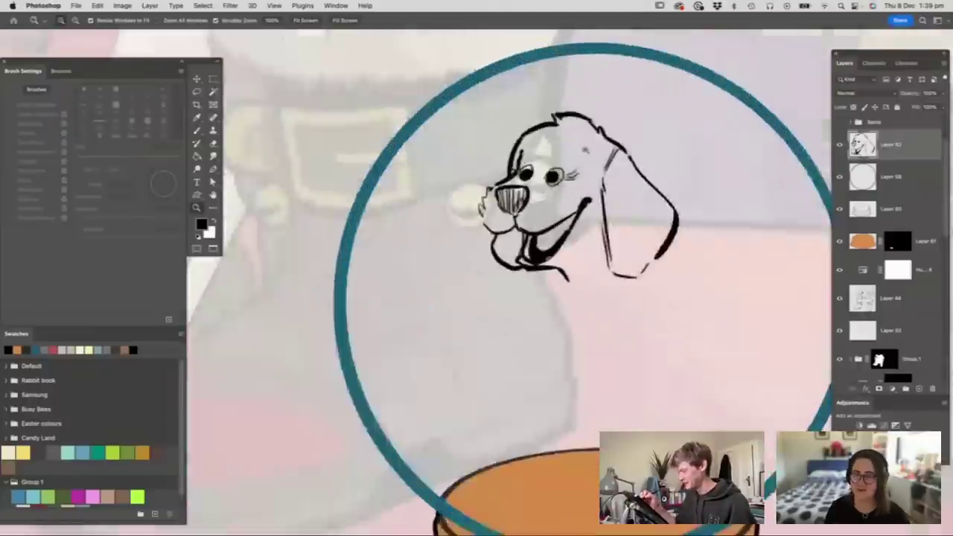
{"action": "key", "text": "b"}
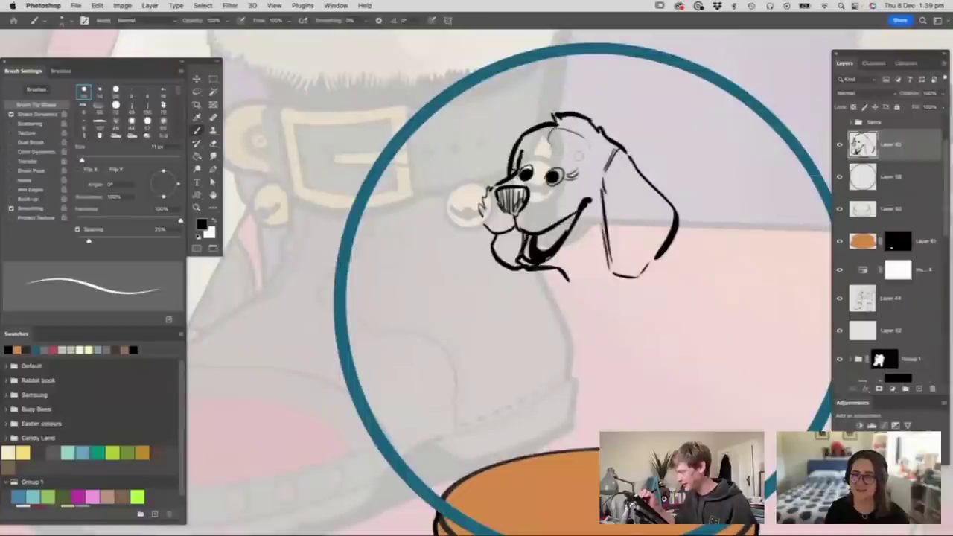
{"action": "left_click_drag", "start_coordinate": [543, 129], "coordinate": [533, 166]}
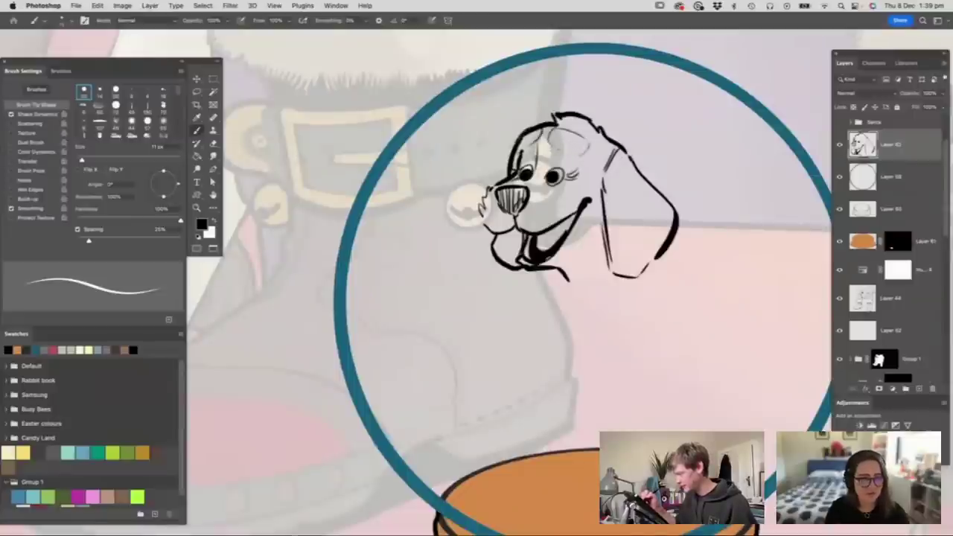
- Reduce the eraser size and trim the top of the dog's far eye beside the snout bridge
{"action": "key", "text": "e"}
{"action": "right_click", "coordinate": [555, 153]}
{"action": "left_click", "coordinate": [615, 173]}
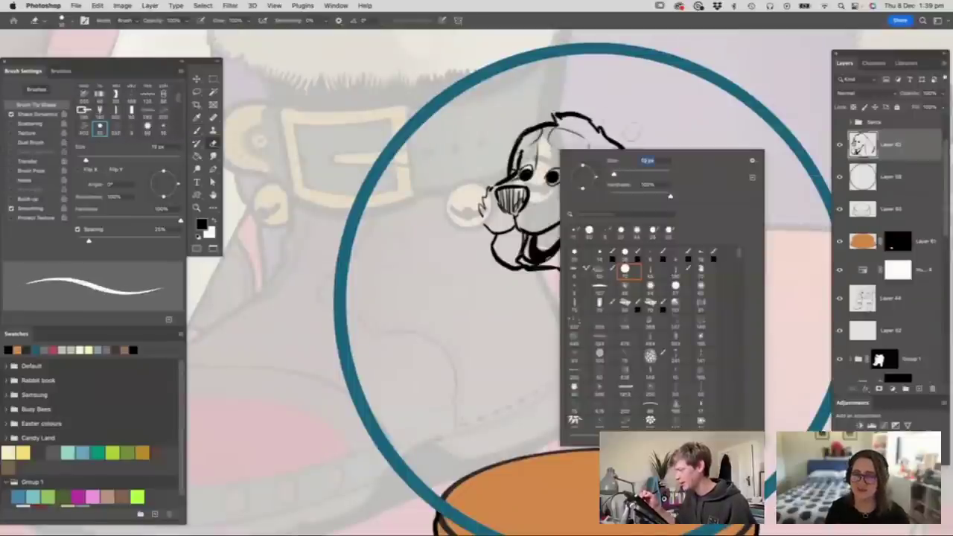
{"action": "key", "text": "Return"}
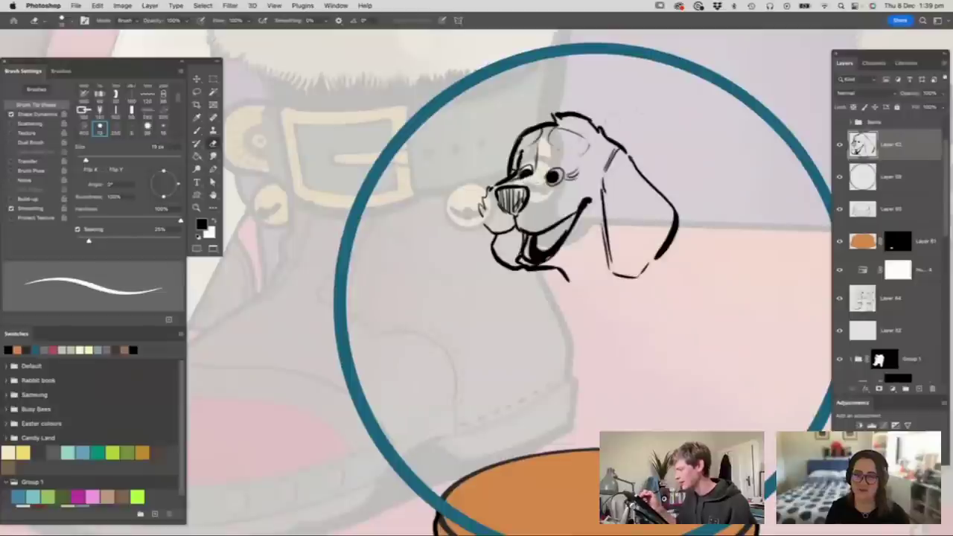
{"action": "key", "text": "b"}
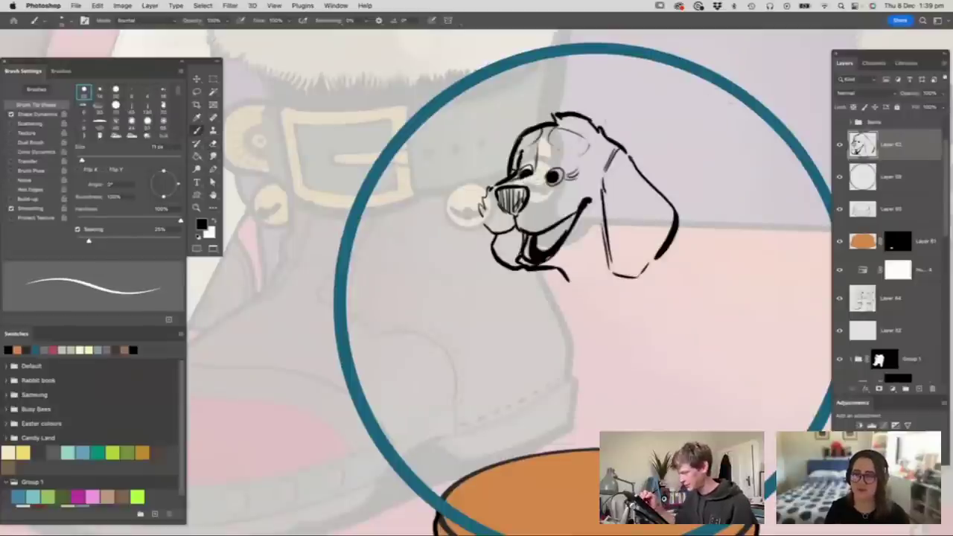
- Draw a collar around the dog's neck with an oval tag hanging at the front
{"action": "key", "text": "z"}
{"action": "left_click", "coordinate": [585, 195], "text": "alt"}
{"action": "left_click", "coordinate": [585, 195], "text": "alt"}
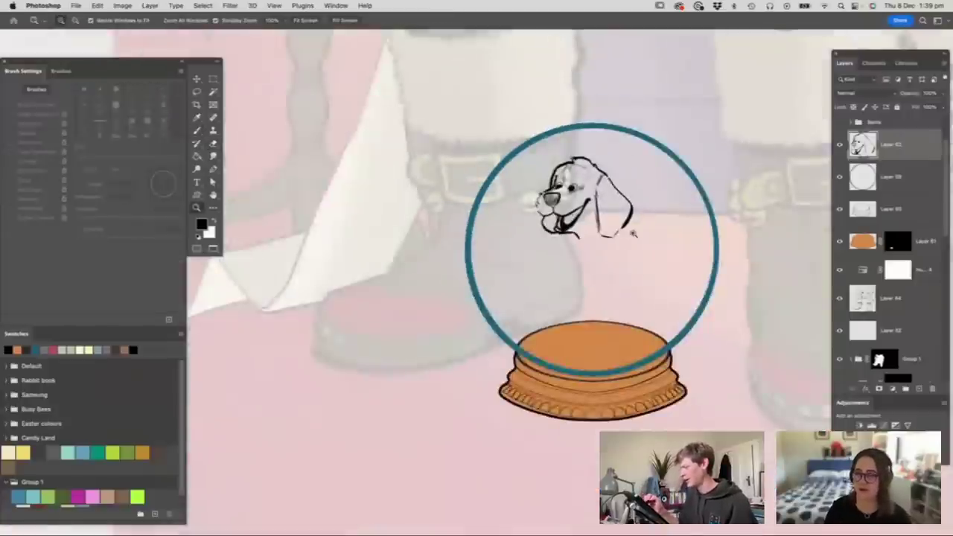
{"action": "left_click", "coordinate": [581, 206]}
{"action": "left_click", "coordinate": [579, 204]}
{"action": "key", "text": "b"}
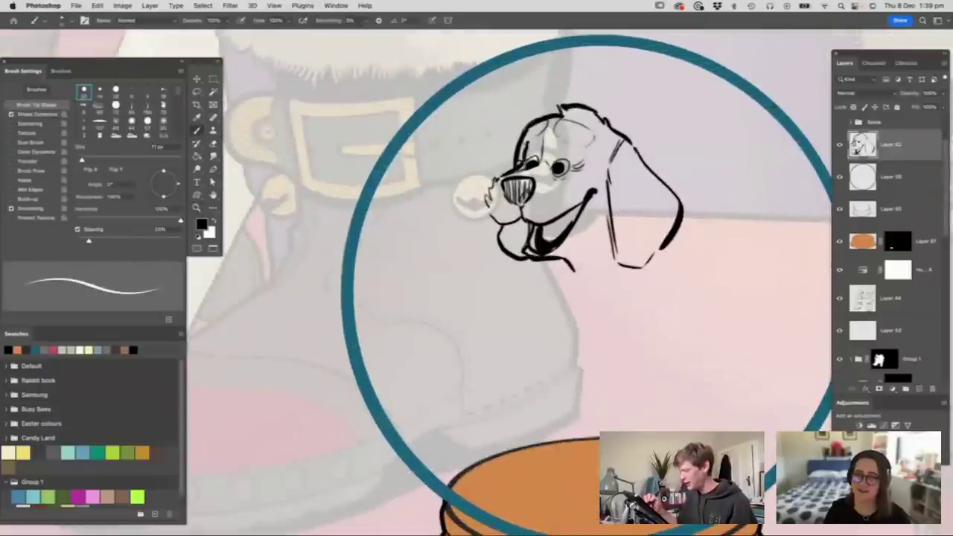
{"action": "mouse_move", "coordinate": [571, 270]}
{"action": "left_mouse_down"}
{"action": "mouse_move", "coordinate": [615, 257]}
{"action": "mouse_move", "coordinate": [564, 276]}
{"action": "mouse_move", "coordinate": [565, 286]}
{"action": "mouse_move", "coordinate": [623, 267]}
{"action": "left_mouse_up"}
{"action": "left_click_drag", "start_coordinate": [555, 288], "coordinate": [541, 309]}
{"action": "mouse_move", "coordinate": [570, 287]}
{"action": "left_mouse_down"}
{"action": "mouse_move", "coordinate": [551, 316]}
{"action": "mouse_move", "coordinate": [542, 306]}
{"action": "mouse_move", "coordinate": [552, 311]}
{"action": "left_mouse_up"}
- Draw the dog's seated body on the orange base, with its curved back, chest, front legs and hind leg
{"action": "key", "text": "z"}
{"action": "left_click_drag", "start_coordinate": [603, 245], "coordinate": [554, 247]}
{"action": "left_click", "coordinate": [630, 287]}
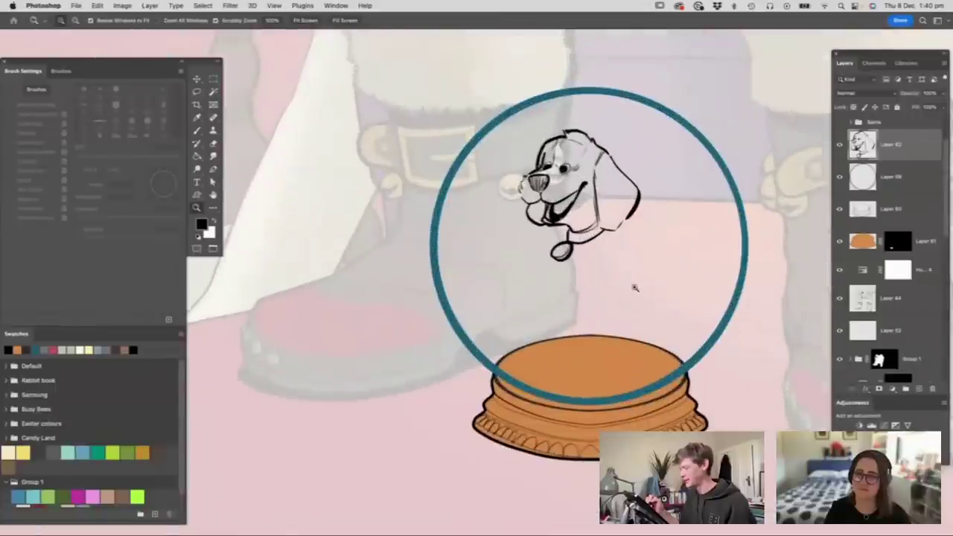
{"action": "left_click", "coordinate": [618, 263]}
{"action": "key", "text": "b"}
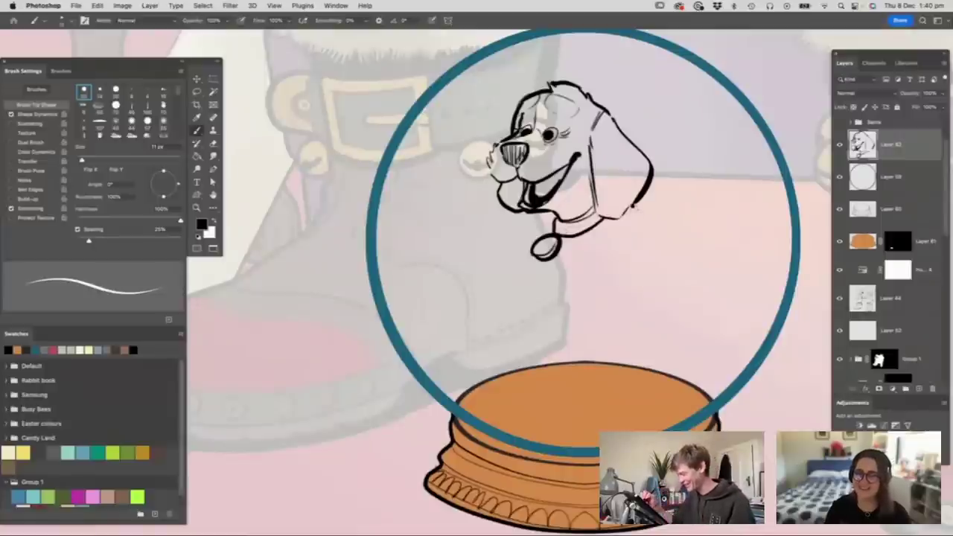
{"action": "mouse_move", "coordinate": [631, 207]}
{"action": "left_mouse_down"}
{"action": "mouse_move", "coordinate": [654, 222]}
{"action": "mouse_move", "coordinate": [683, 358]}
{"action": "left_mouse_up"}
{"action": "mouse_move", "coordinate": [547, 261]}
{"action": "left_mouse_down"}
{"action": "mouse_move", "coordinate": [545, 282]}
{"action": "mouse_move", "coordinate": [567, 316]}
{"action": "mouse_move", "coordinate": [512, 394]}
{"action": "mouse_move", "coordinate": [543, 407]}
{"action": "mouse_move", "coordinate": [578, 329]}
{"action": "mouse_move", "coordinate": [588, 430]}
{"action": "mouse_move", "coordinate": [621, 421]}
{"action": "mouse_move", "coordinate": [636, 333]}
{"action": "left_mouse_up"}
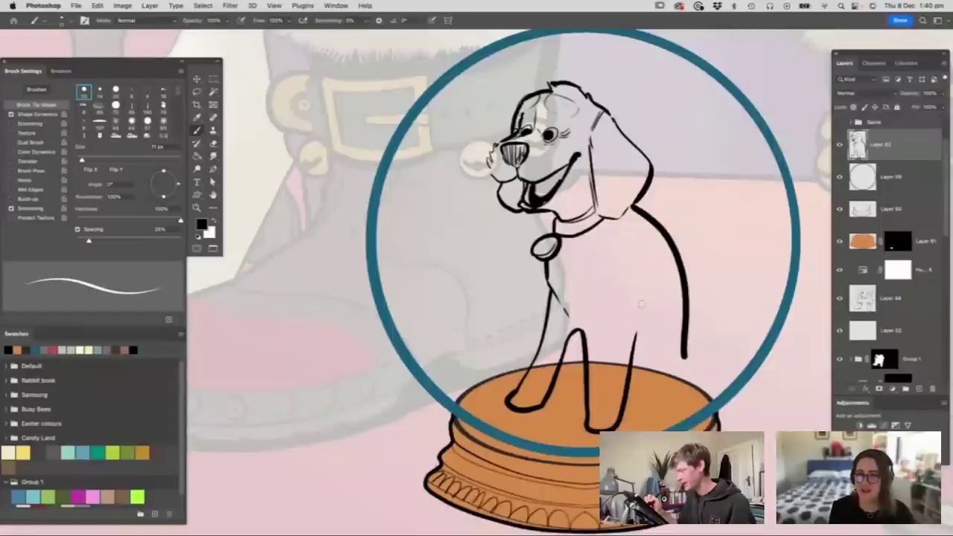
{"action": "mouse_move", "coordinate": [650, 281]}
{"action": "left_mouse_down"}
{"action": "mouse_move", "coordinate": [639, 331]}
{"action": "mouse_move", "coordinate": [679, 305]}
{"action": "mouse_move", "coordinate": [630, 421]}
{"action": "mouse_move", "coordinate": [654, 430]}
{"action": "mouse_move", "coordinate": [682, 384]}
{"action": "mouse_move", "coordinate": [684, 357]}
{"action": "left_mouse_up"}
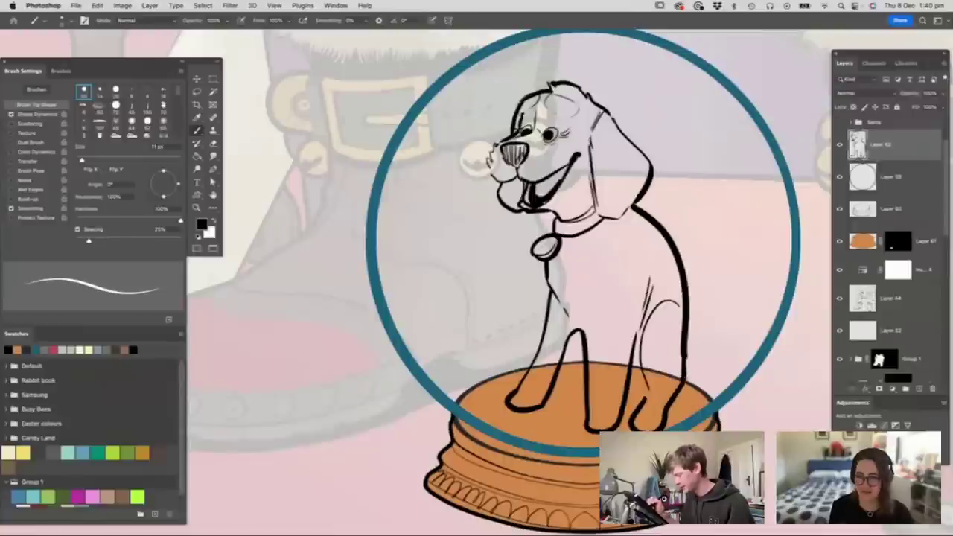
- Add the far hind paw, the far leg between the front legs and the far shoulder line beside the dog's chest
{"action": "left_click_drag", "start_coordinate": [630, 400], "coordinate": [646, 388]}
{"action": "mouse_move", "coordinate": [549, 396]}
{"action": "left_mouse_down"}
{"action": "mouse_move", "coordinate": [583, 384]}
{"action": "mouse_move", "coordinate": [574, 353]}
{"action": "left_mouse_up"}
{"action": "left_click_drag", "start_coordinate": [548, 282], "coordinate": [546, 332]}
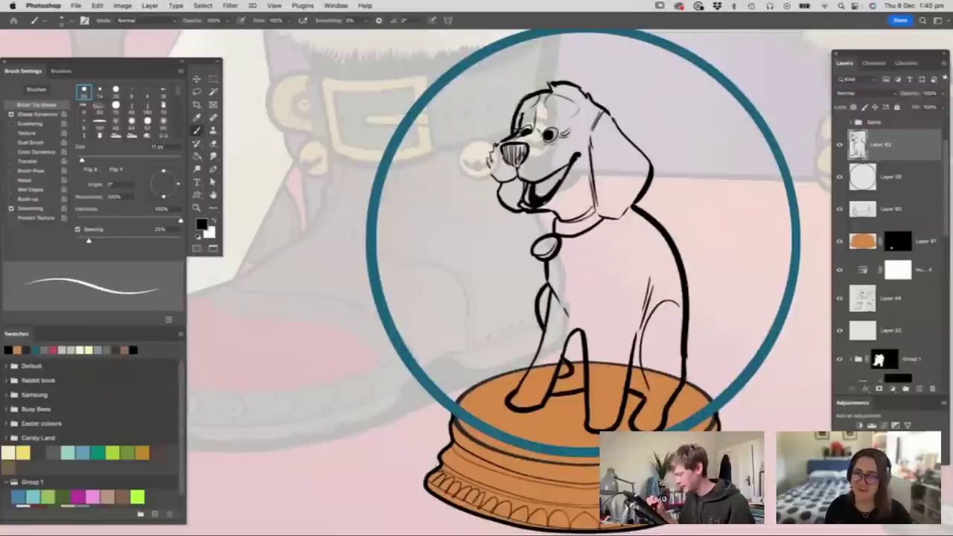
- Move the dog line art to the left and slightly down so it leaves room for a tail inside the globe
{"action": "key", "text": "z"}
{"action": "left_click_drag", "start_coordinate": [592, 383], "coordinate": [483, 382]}
{"action": "left_click_drag", "start_coordinate": [580, 378], "coordinate": [629, 372]}
{"action": "left_click_drag", "start_coordinate": [630, 323], "coordinate": [656, 306]}
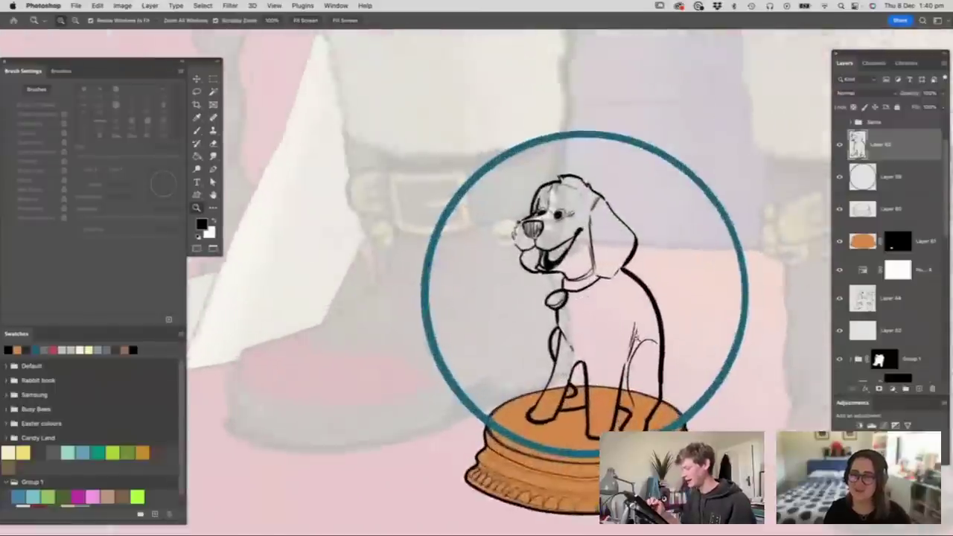
{"action": "key", "text": "v"}
{"action": "mouse_move", "coordinate": [663, 176]}
{"action": "left_mouse_down"}
{"action": "mouse_move", "coordinate": [637, 196]}
{"action": "mouse_move", "coordinate": [618, 256]}
{"action": "left_mouse_up"}
{"action": "key", "text": "Return"}
- Draw a raised bushy tail behind the dog with inner fur lines, and add toe lines and chest fur marks
{"action": "key", "text": "b"}
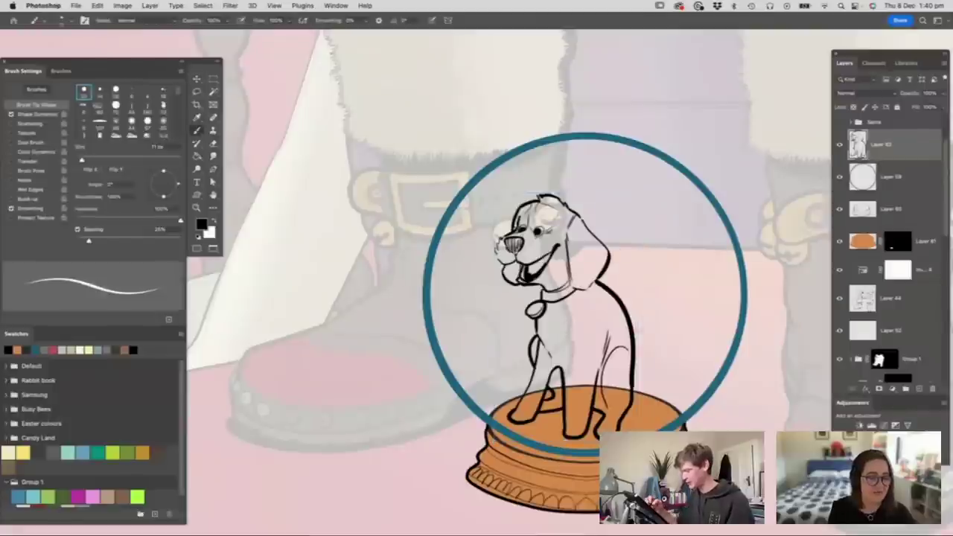
{"action": "mouse_move", "coordinate": [632, 378]}
{"action": "left_mouse_down"}
{"action": "mouse_move", "coordinate": [655, 311]}
{"action": "mouse_move", "coordinate": [703, 319]}
{"action": "mouse_move", "coordinate": [633, 395]}
{"action": "left_mouse_up"}
{"action": "mouse_move", "coordinate": [651, 284]}
{"action": "left_mouse_down"}
{"action": "mouse_move", "coordinate": [682, 266]}
{"action": "mouse_move", "coordinate": [684, 323]}
{"action": "mouse_move", "coordinate": [652, 378]}
{"action": "left_mouse_up"}
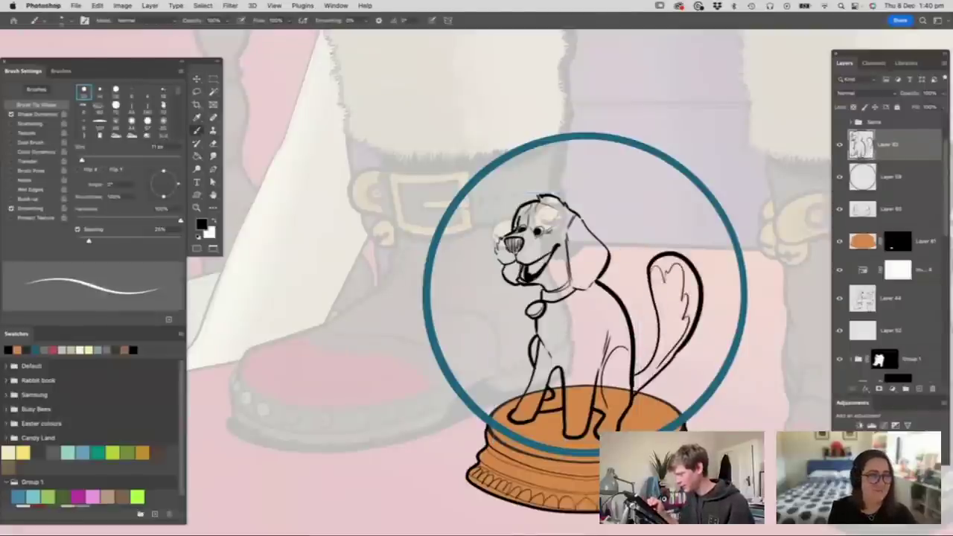
{"action": "left_click", "coordinate": [634, 381], "text": "super"}
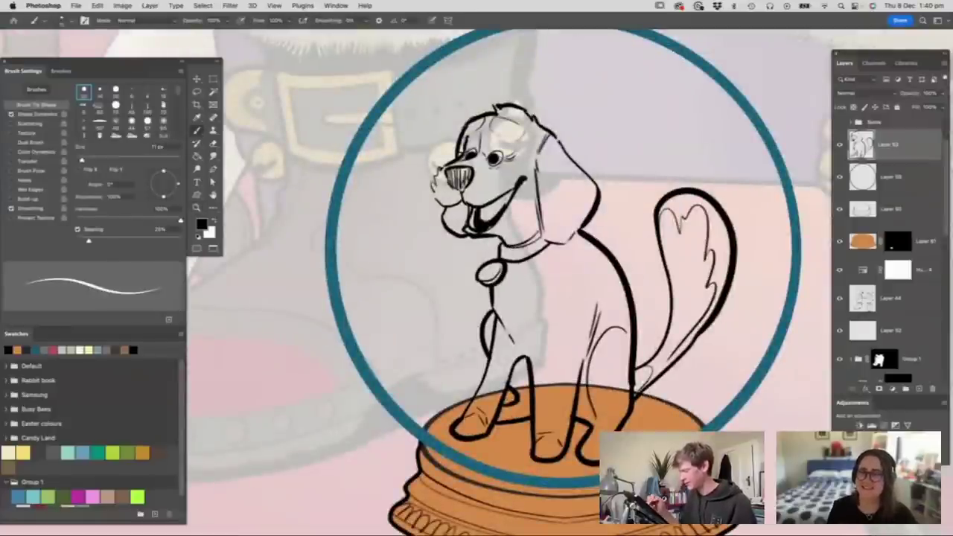
{"action": "left_click_drag", "start_coordinate": [531, 294], "coordinate": [528, 355]}
- Select the empty area around the dog's outline with the Magic Wand
{"action": "left_click", "coordinate": [570, 250], "text": "alt+super"}
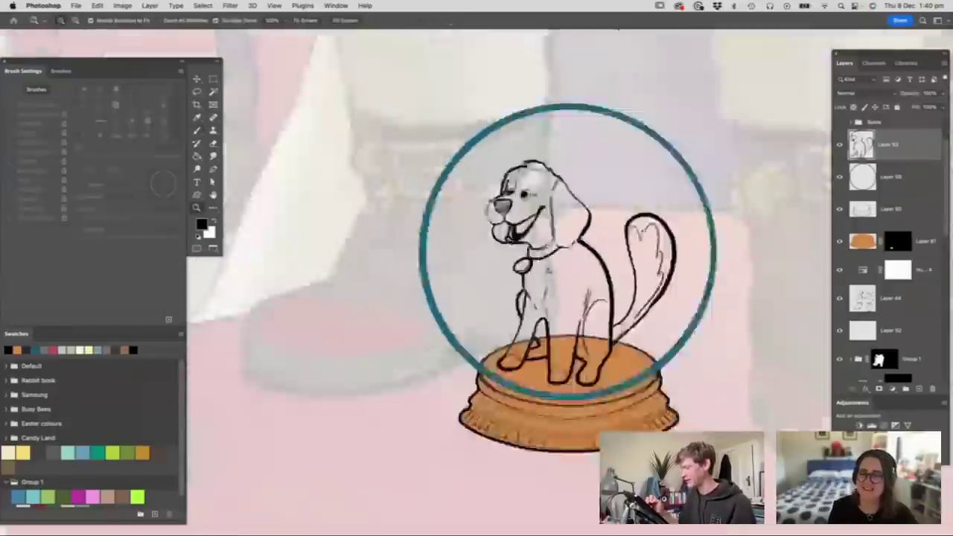
{"action": "left_click", "coordinate": [571, 251], "text": "alt+super"}
{"action": "left_click", "coordinate": [607, 239], "text": "super"}
{"action": "key", "text": "w"}
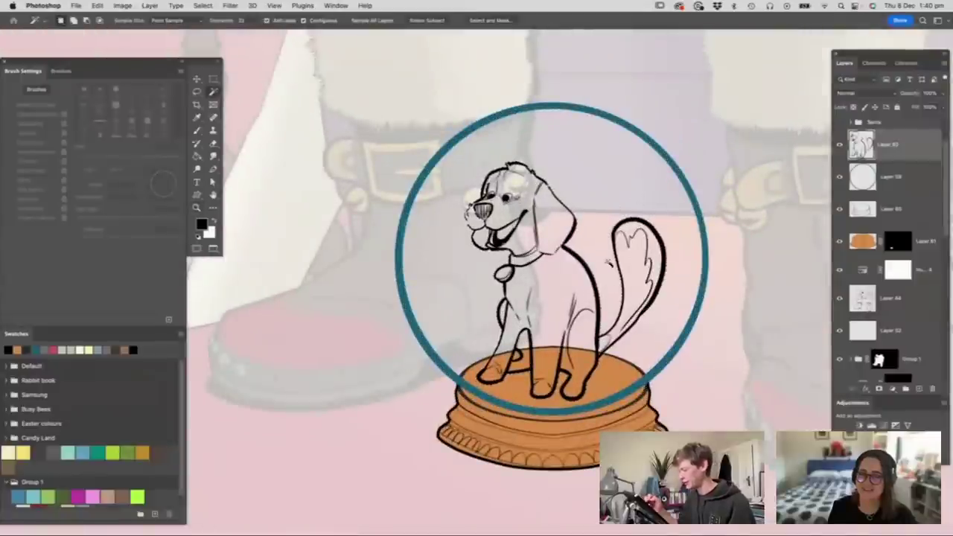
{"action": "scroll", "coordinate": [587, 283], "scroll_direction": "up", "scroll_amount": 2}
{"action": "key", "text": "b"}
{"action": "key", "text": "w"}
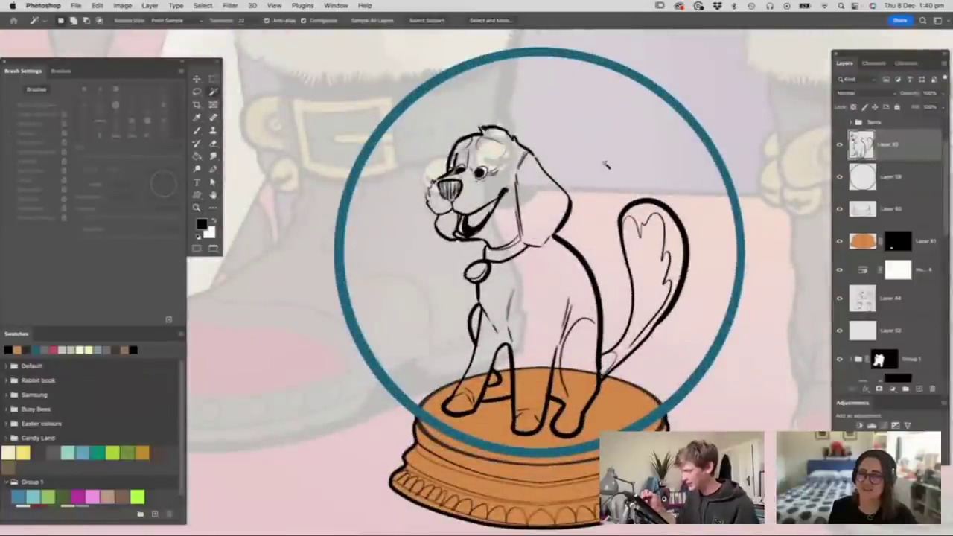
{"action": "left_click", "coordinate": [598, 265]}
{"action": "left_click_drag", "start_coordinate": [597, 266], "coordinate": [579, 266]}
{"action": "left_click_drag", "start_coordinate": [648, 272], "coordinate": [661, 278]}
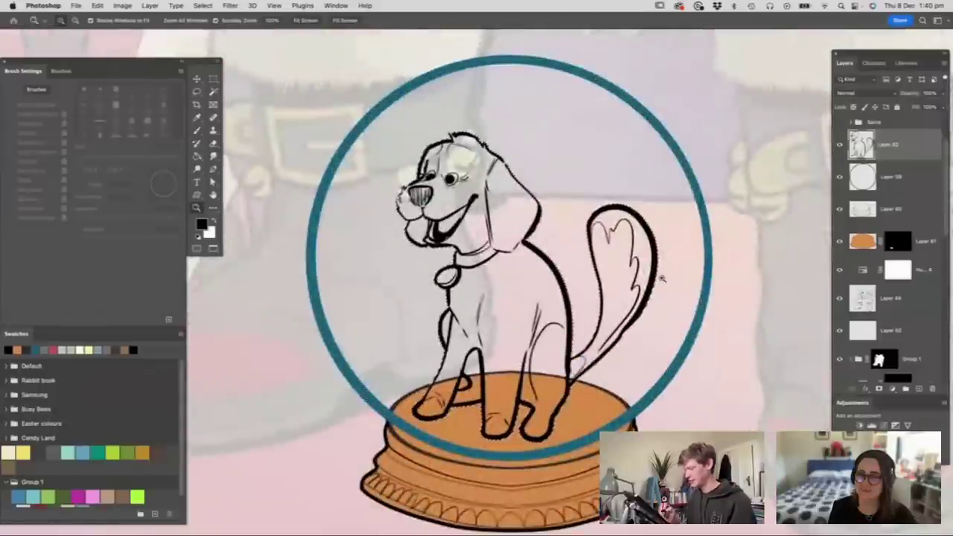
- Add the gap between the dog's legs to the selection and create a masked colour layer beneath the line art
{"action": "scroll", "coordinate": [461, 358], "scroll_direction": "up", "scroll_amount": 2}
{"action": "key", "text": "w"}
{"action": "left_click", "coordinate": [475, 394], "text": "shift"}
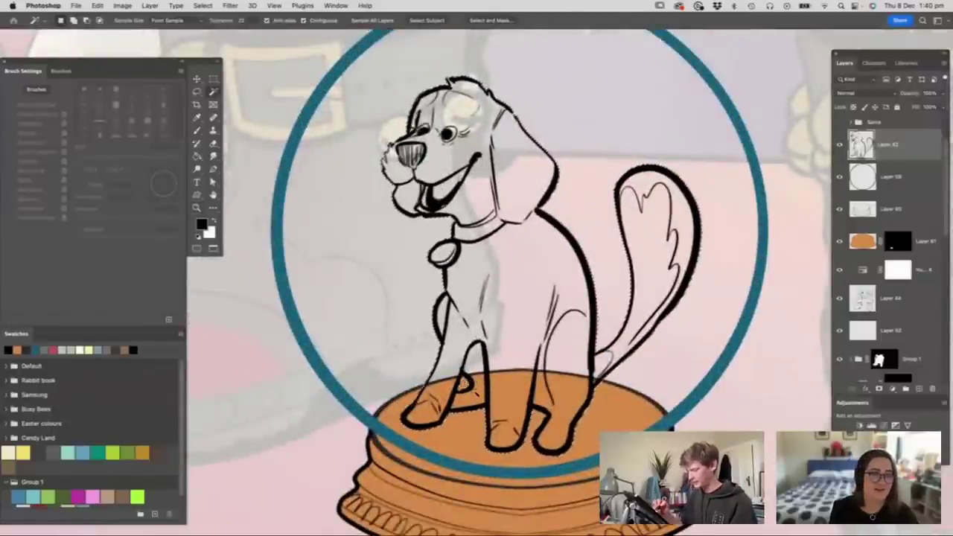
{"action": "key", "text": "F2"}
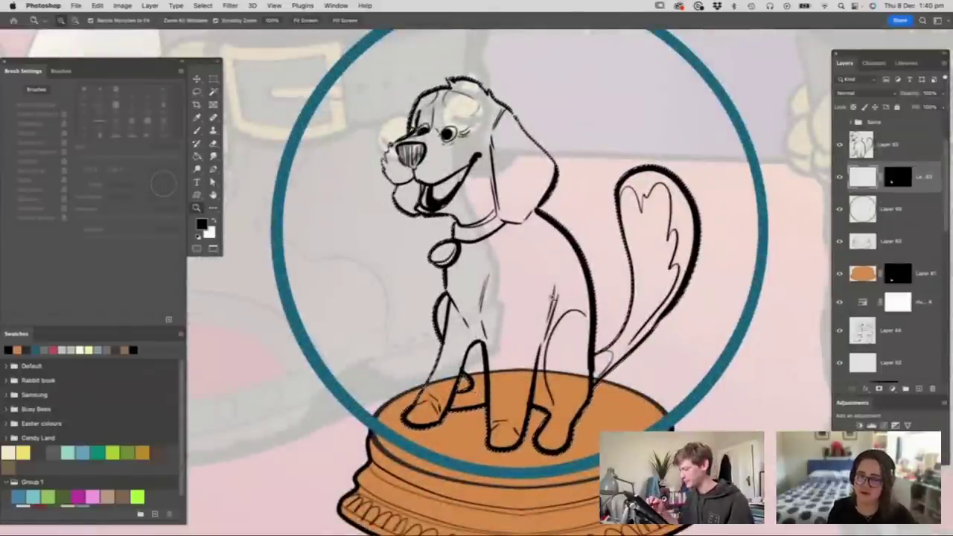
- Choose a reddish brown (RGB 184, 117, 80) and fill the dog's whole shape with it
{"action": "mouse_move", "coordinate": [560, 306]}
{"action": "left_mouse_down"}
{"action": "mouse_move", "coordinate": [542, 306]}
{"action": "mouse_move", "coordinate": [587, 279]}
{"action": "left_mouse_up"}
{"action": "key", "text": "g"}
{"action": "key", "text": "n"}
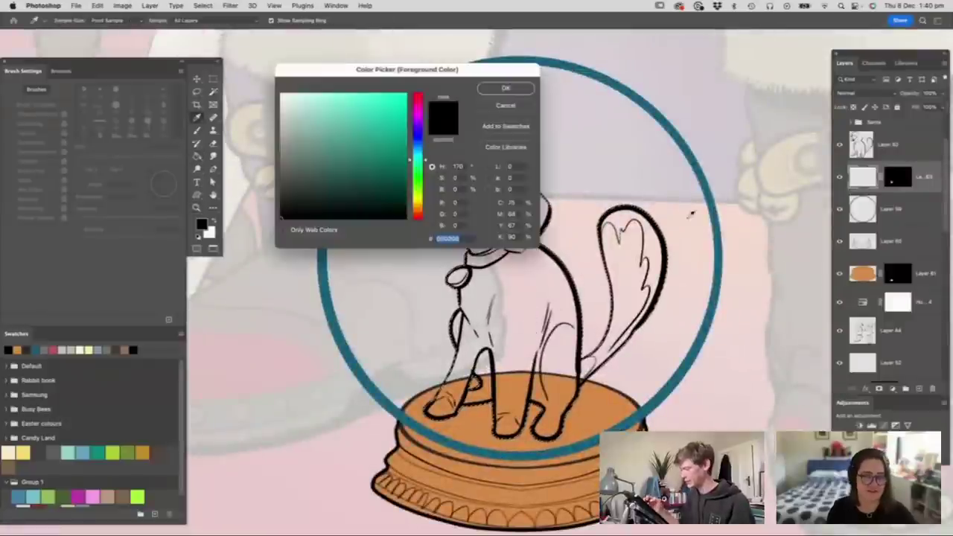
{"action": "left_click", "coordinate": [418, 212]}
{"action": "left_click", "coordinate": [340, 123]}
{"action": "left_click_drag", "start_coordinate": [340, 122], "coordinate": [349, 120]}
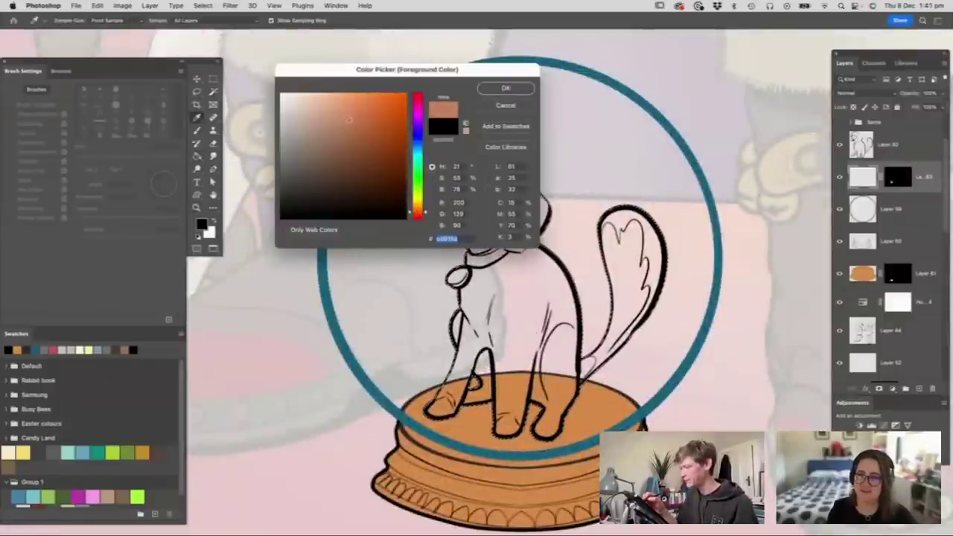
{"action": "left_click", "coordinate": [508, 89]}
{"action": "key", "text": "n"}
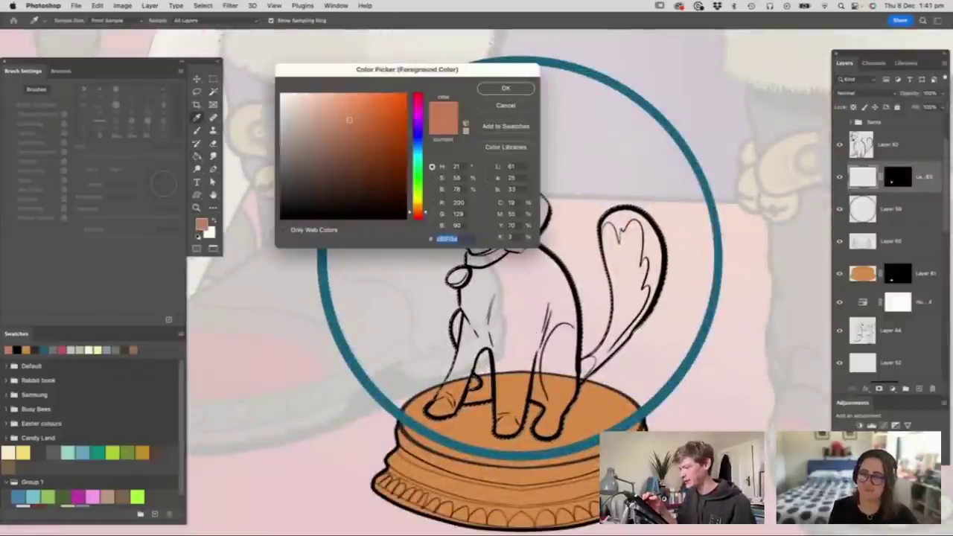
{"action": "left_click", "coordinate": [350, 128]}
{"action": "left_click", "coordinate": [505, 89]}
{"action": "left_click", "coordinate": [545, 311]}
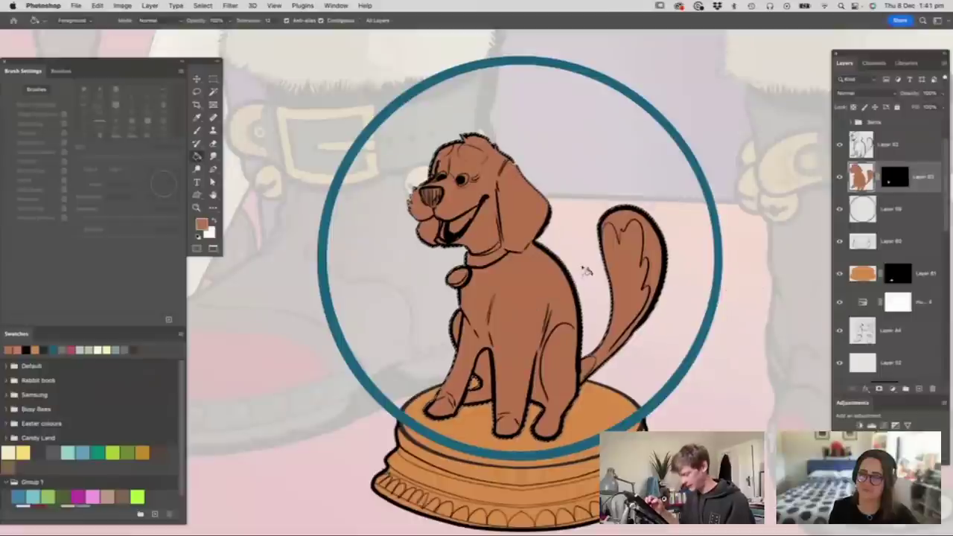
- Clear the selection and paint a pale cream chest patch and muzzle blaze with the brush enlarged to 33 px
{"action": "key", "text": "m"}
{"action": "key", "text": "b"}
{"action": "key", "text": "n"}
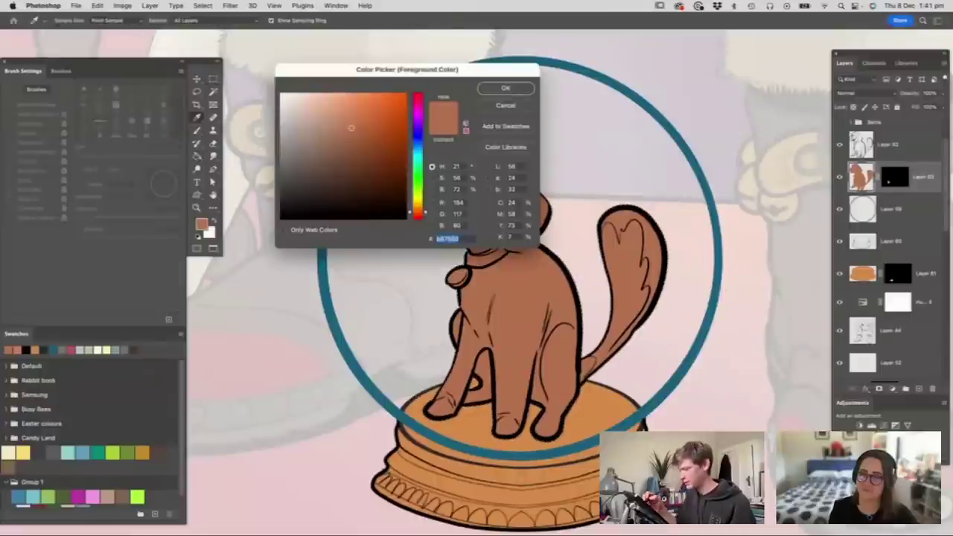
{"action": "left_click", "coordinate": [300, 105]}
{"action": "left_click", "coordinate": [488, 90]}
{"action": "right_click", "coordinate": [513, 290]}
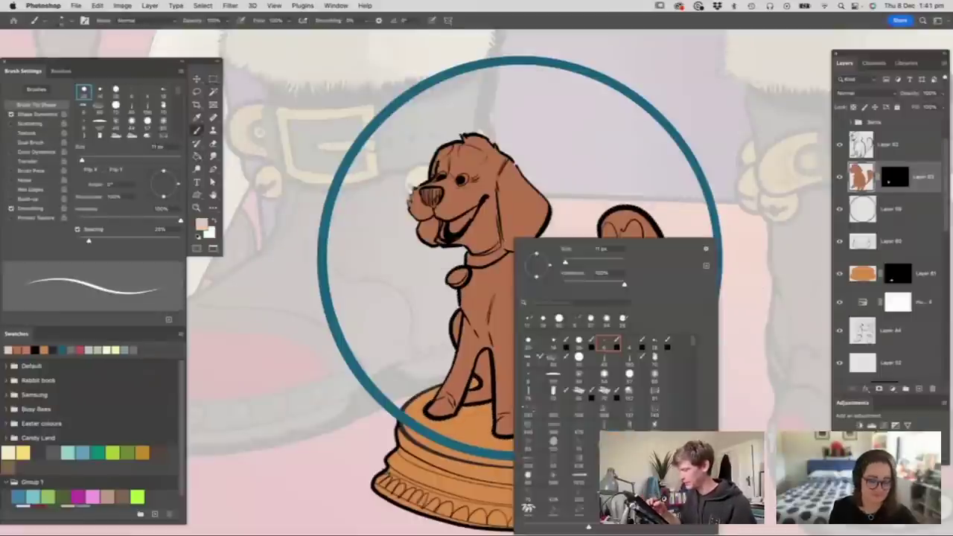
{"action": "left_click", "coordinate": [573, 261]}
{"action": "key", "text": "Return"}
{"action": "mouse_move", "coordinate": [485, 342]}
{"action": "left_mouse_down"}
{"action": "mouse_move", "coordinate": [482, 292]}
{"action": "mouse_move", "coordinate": [496, 372]}
{"action": "left_mouse_up"}
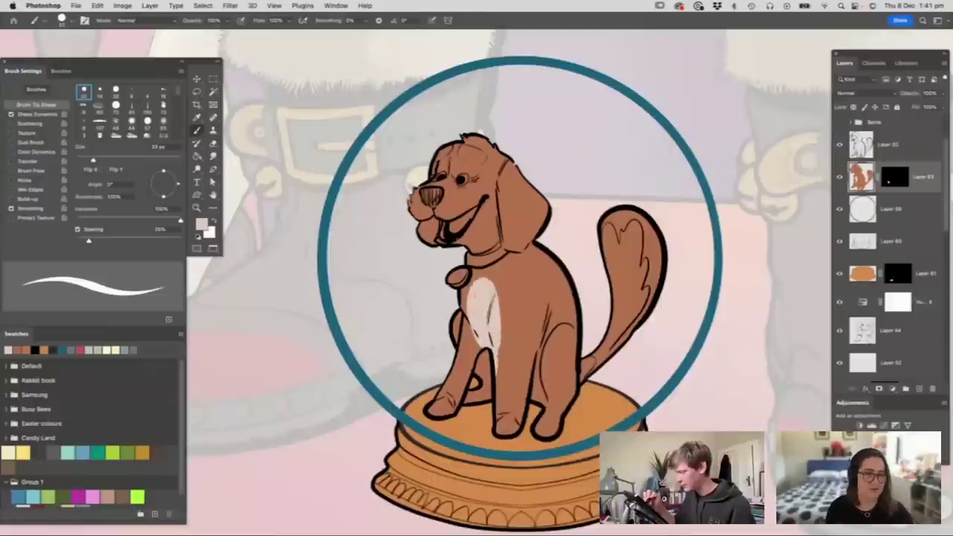
{"action": "mouse_move", "coordinate": [430, 191]}
{"action": "left_mouse_down"}
{"action": "mouse_move", "coordinate": [448, 177]}
{"action": "mouse_move", "coordinate": [434, 216]}
{"action": "mouse_move", "coordinate": [421, 210]}
{"action": "left_mouse_up"}
- Paint the whites of the dog's eyes and colour its nose dark grey
{"action": "key", "text": "super+space"}
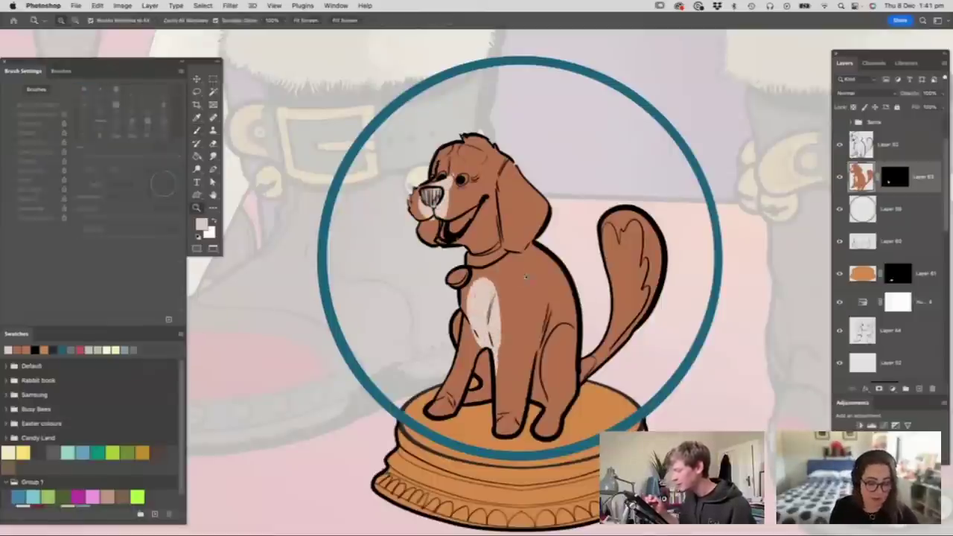
{"action": "left_click_drag", "start_coordinate": [561, 331], "coordinate": [506, 331]}
{"action": "left_click_drag", "start_coordinate": [516, 249], "coordinate": [588, 248]}
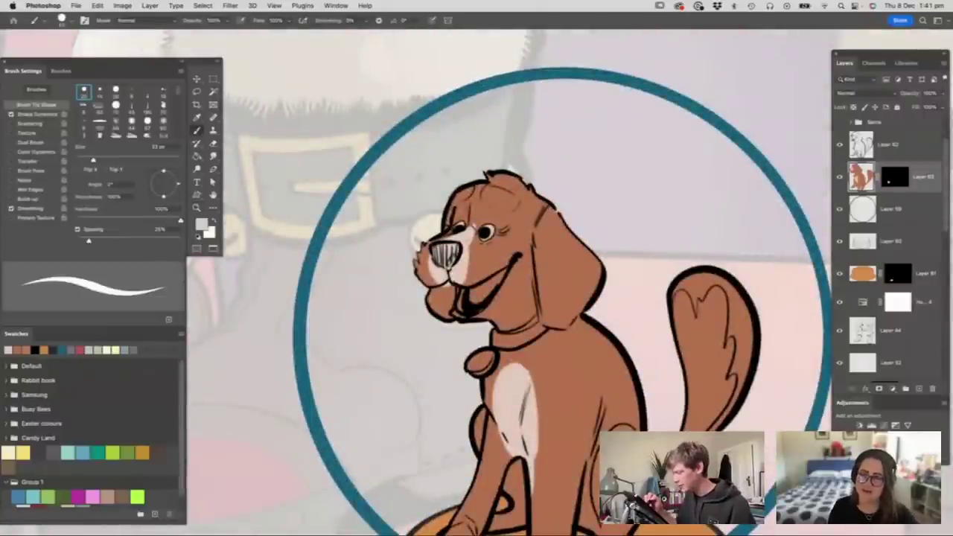
{"action": "left_click", "coordinate": [476, 222], "text": "alt"}
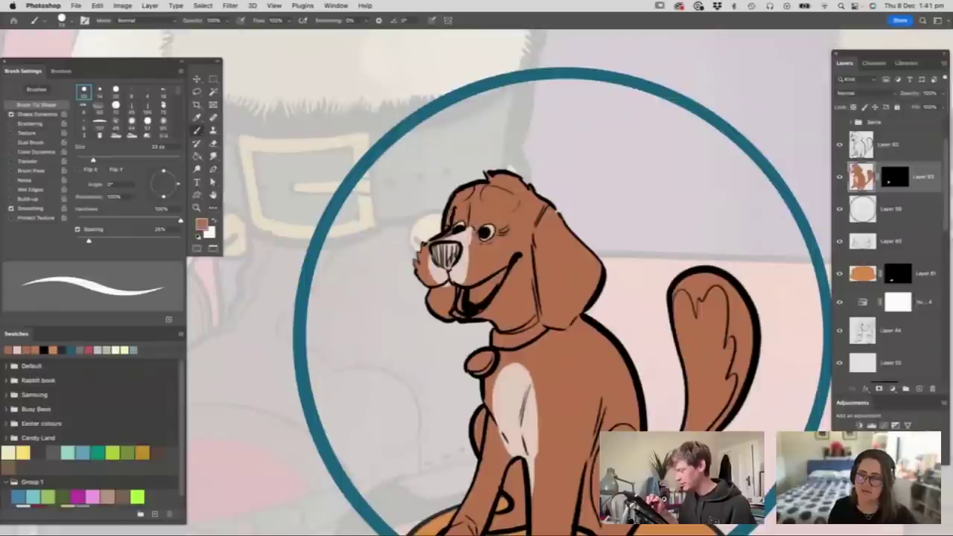
{"action": "left_click", "coordinate": [460, 269], "text": "alt"}
{"action": "left_click", "coordinate": [201, 224]}
{"action": "left_click", "coordinate": [284, 172]}
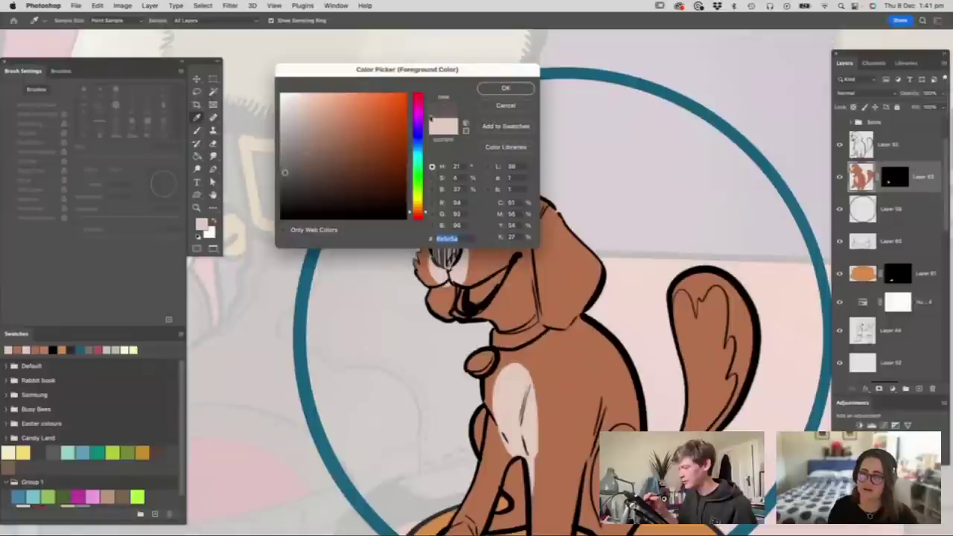
{"action": "left_click", "coordinate": [505, 89]}
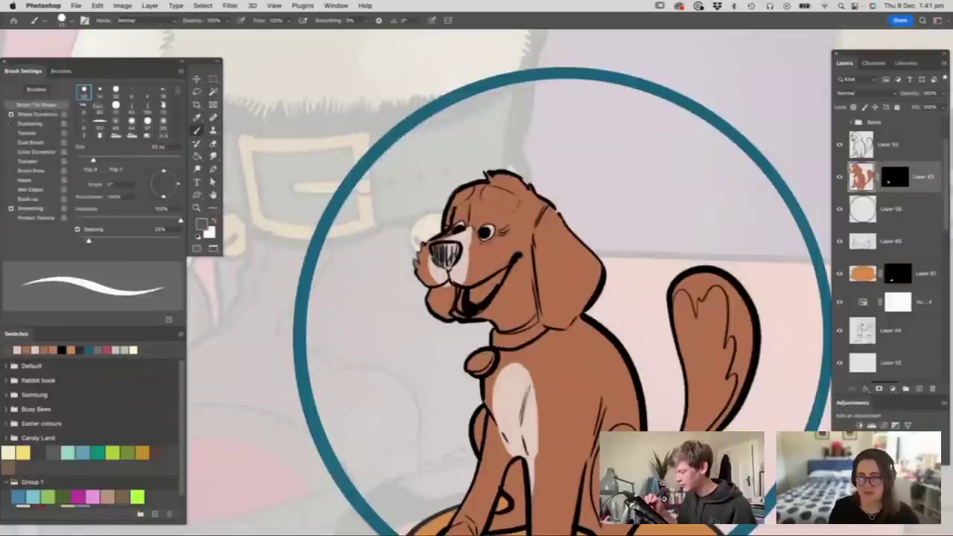
{"action": "left_click_drag", "start_coordinate": [449, 256], "coordinate": [448, 265]}
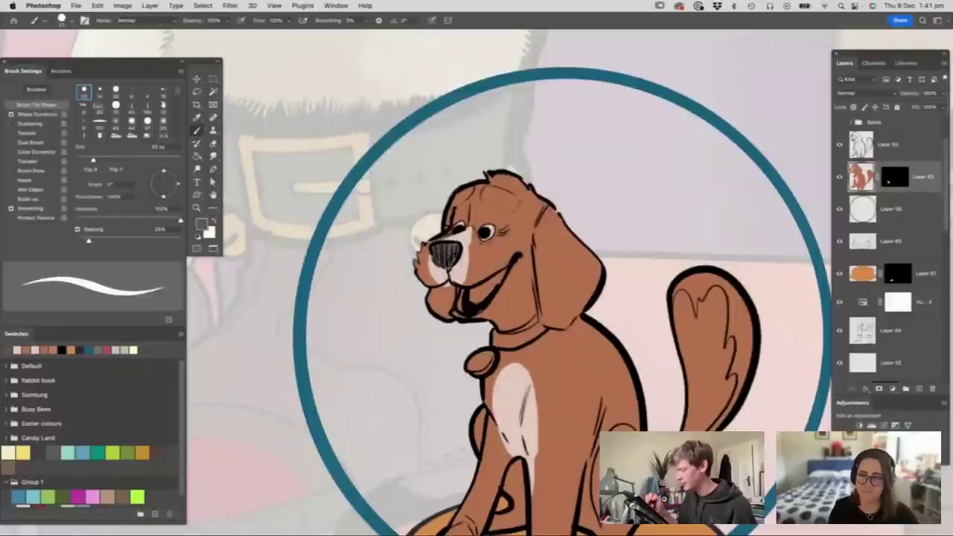
- Choose a pinkish red and paint the tongue inside the dog's open mouth
{"action": "left_click", "coordinate": [202, 224]}
{"action": "left_click_drag", "start_coordinate": [418, 113], "coordinate": [419, 93]}
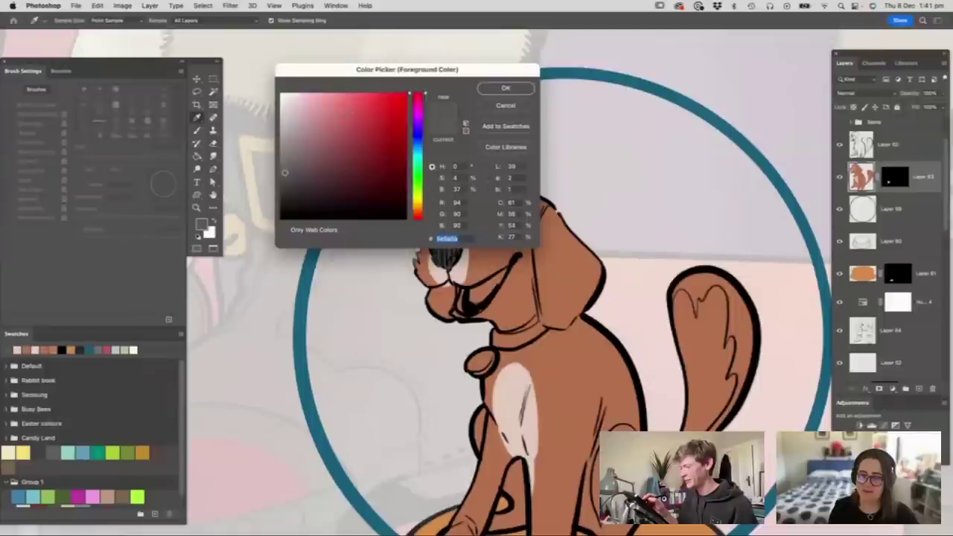
{"action": "left_click", "coordinate": [351, 107]}
{"action": "left_click", "coordinate": [505, 88]}
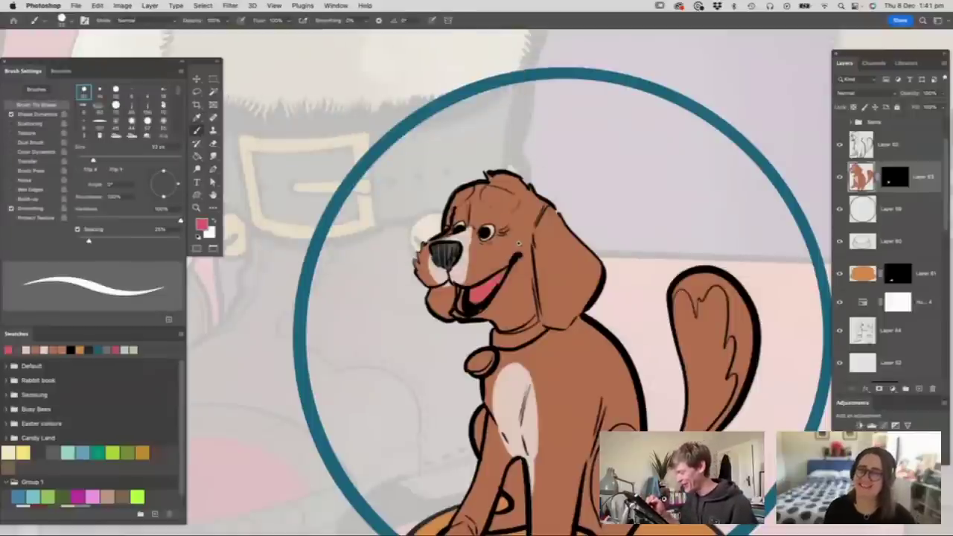
- Choose a dark, muted grey-brown and paint the dog's collar with it
{"action": "mouse_move", "coordinate": [519, 243]}
{"action": "left_mouse_down"}
{"action": "mouse_move", "coordinate": [466, 257]}
{"action": "mouse_move", "coordinate": [576, 278]}
{"action": "left_mouse_up"}
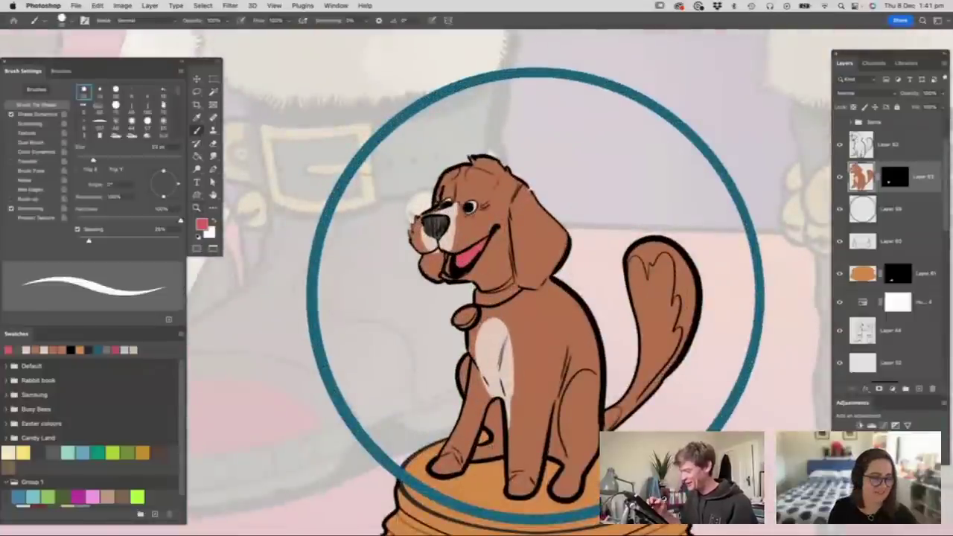
{"action": "left_click", "coordinate": [201, 223]}
{"action": "left_click", "coordinate": [418, 203]}
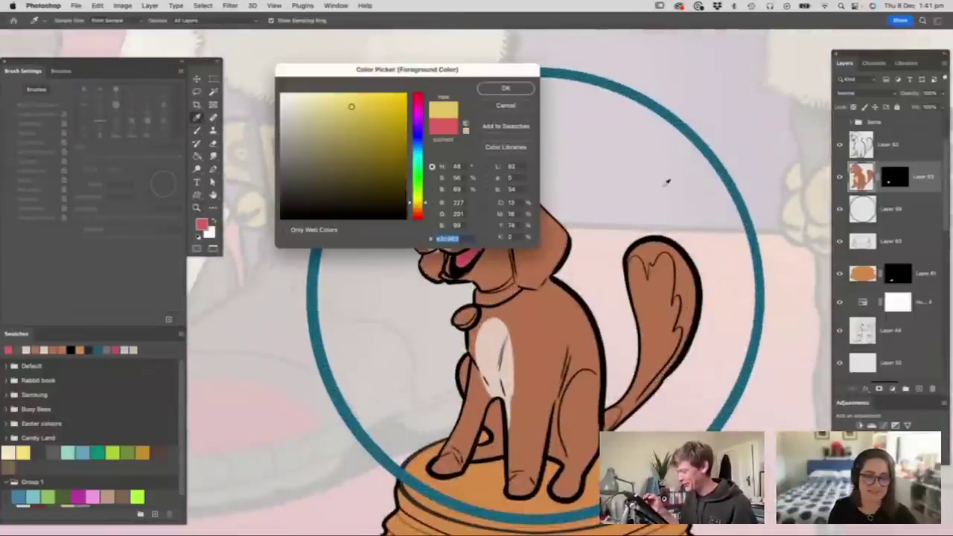
{"action": "left_click", "coordinate": [496, 275]}
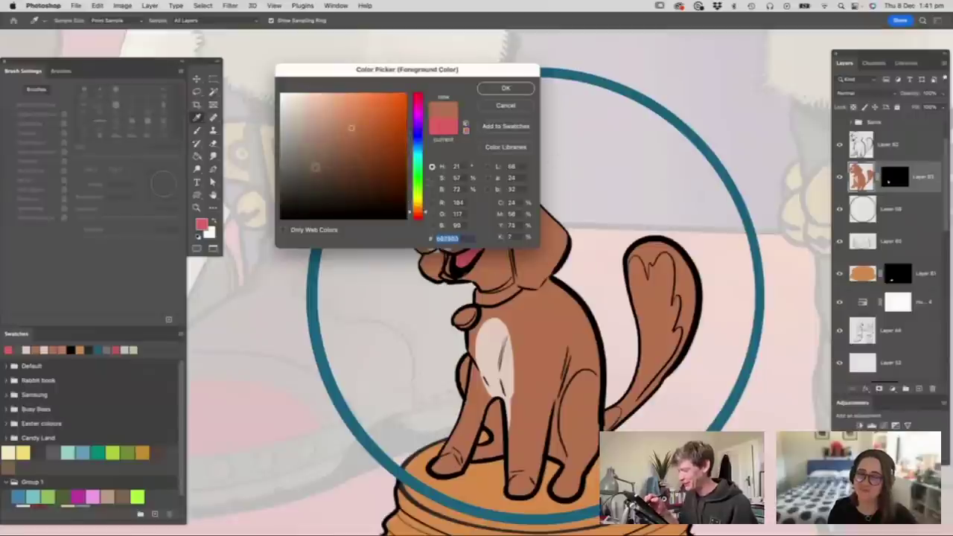
{"action": "left_click", "coordinate": [314, 168]}
{"action": "left_click", "coordinate": [506, 88]}
{"action": "left_click_drag", "start_coordinate": [479, 296], "coordinate": [512, 291]}
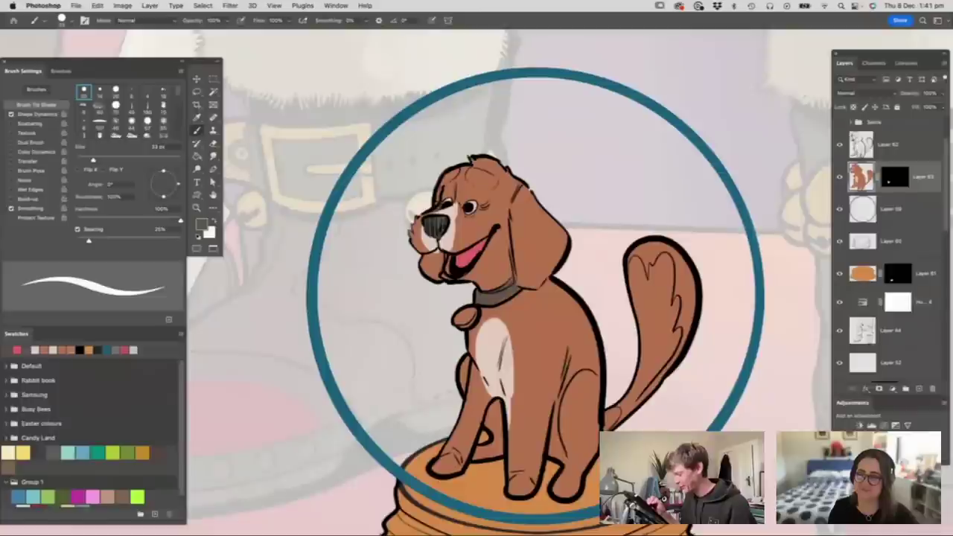
- Choose a pale yellow-green and colour the oval tag hanging from the dog's collar
{"action": "key", "text": "n"}
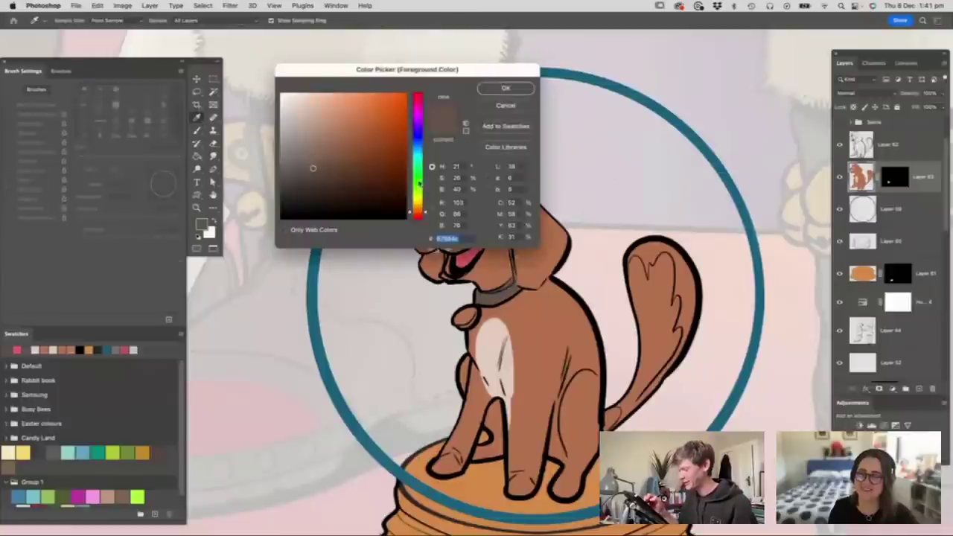
{"action": "left_click", "coordinate": [418, 203]}
{"action": "left_click", "coordinate": [330, 114]}
{"action": "left_click", "coordinate": [505, 88]}
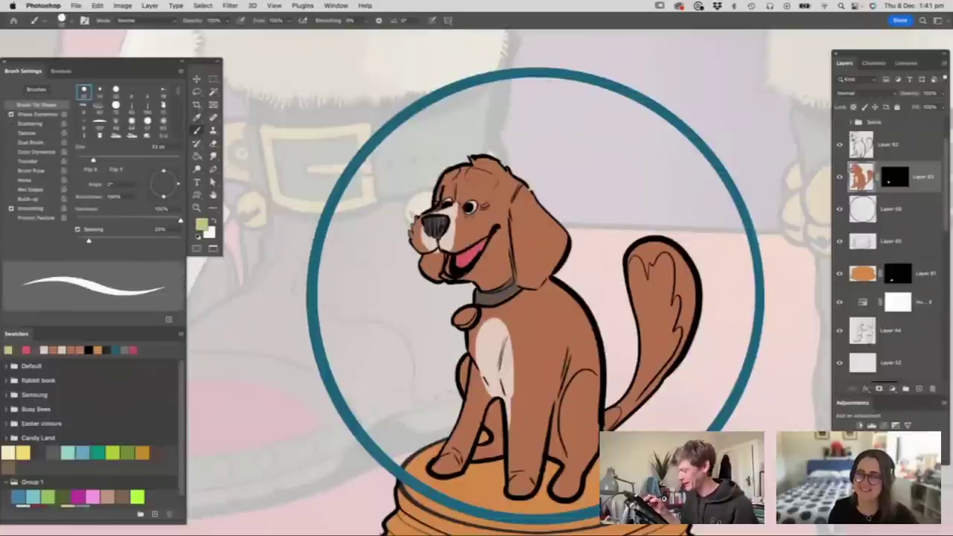
- Select the dog's brown fur by colour with the Magic Wand and enlarge the hard round brush
{"action": "key", "text": "z"}
{"action": "left_click_drag", "start_coordinate": [516, 280], "coordinate": [467, 283]}
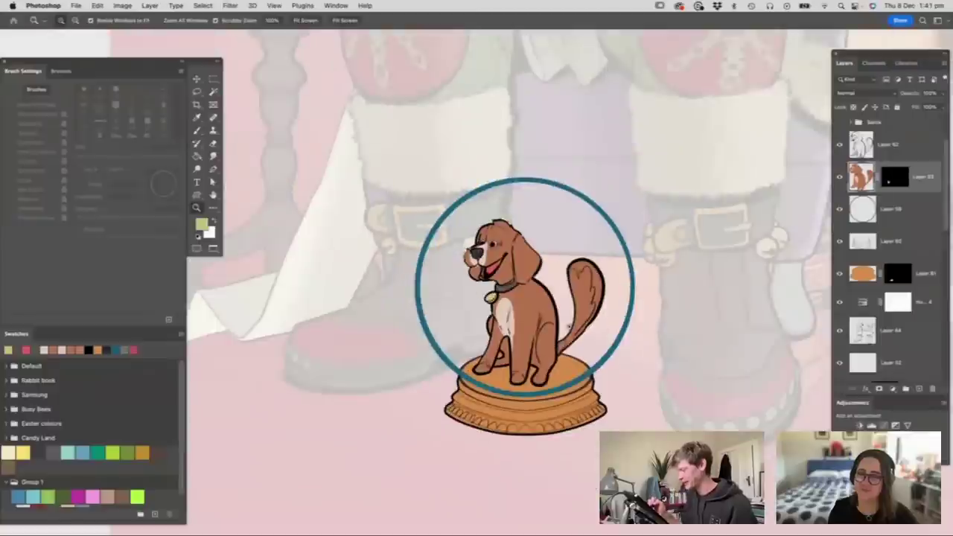
{"action": "mouse_move", "coordinate": [568, 327]}
{"action": "left_mouse_down"}
{"action": "mouse_move", "coordinate": [593, 330]}
{"action": "mouse_move", "coordinate": [562, 342]}
{"action": "left_mouse_up"}
{"action": "key", "text": "w"}
{"action": "left_click", "coordinate": [512, 295]}
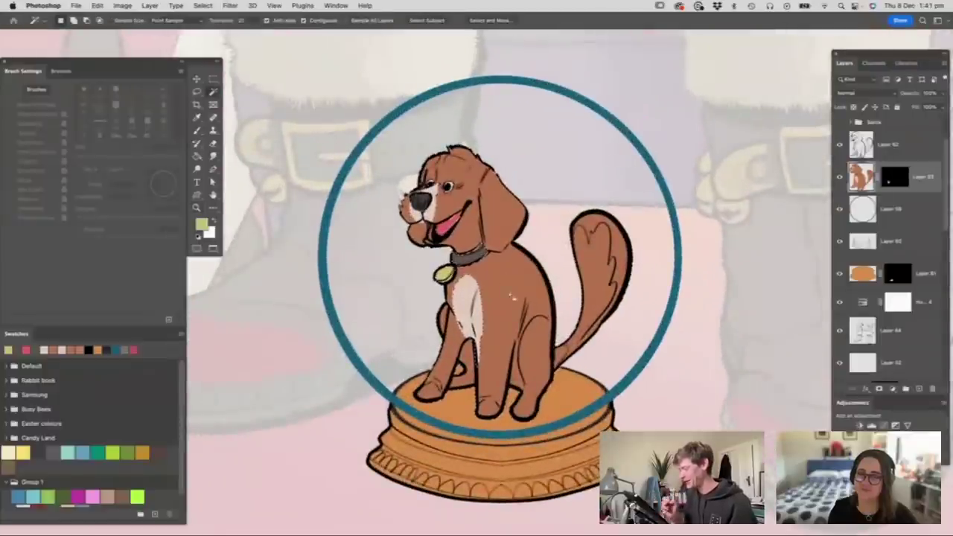
{"action": "key", "text": "b"}
{"action": "right_click", "coordinate": [511, 296]}
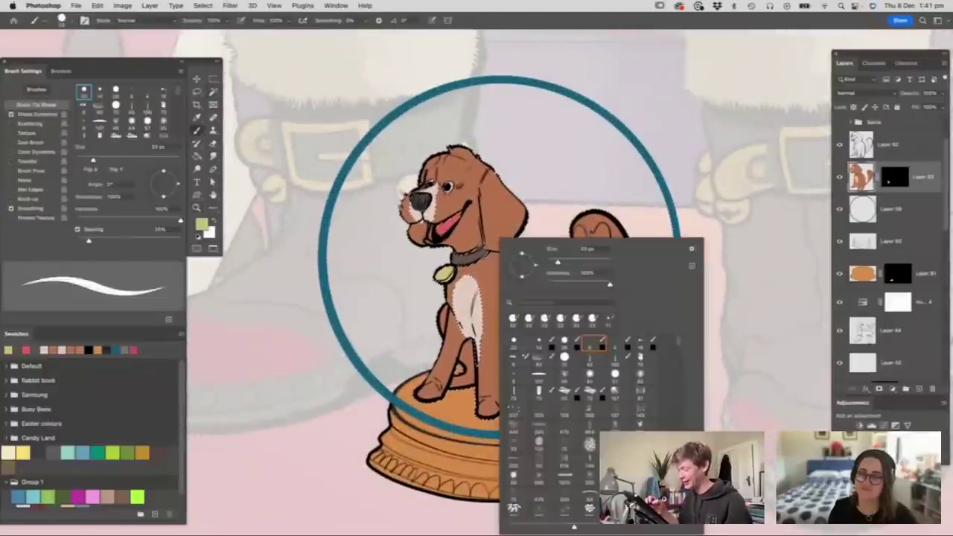
{"action": "left_click_drag", "start_coordinate": [561, 261], "coordinate": [563, 261]}
{"action": "key", "text": "Return"}
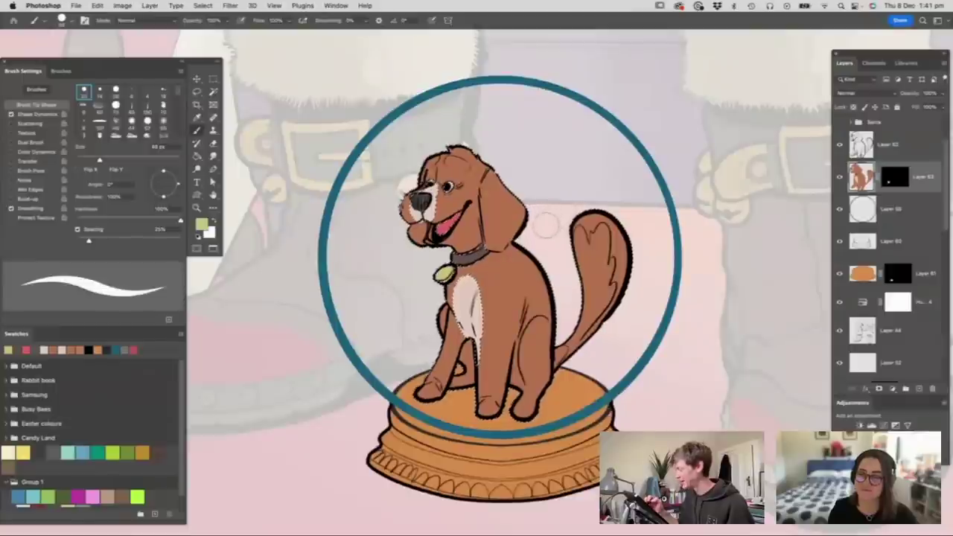
- Choose a darker brown based on the fur colour and shade the dog's face, ears, body, legs and tail with a textured brush
{"action": "left_click", "coordinate": [514, 225], "text": "alt"}
{"action": "key", "text": "n"}
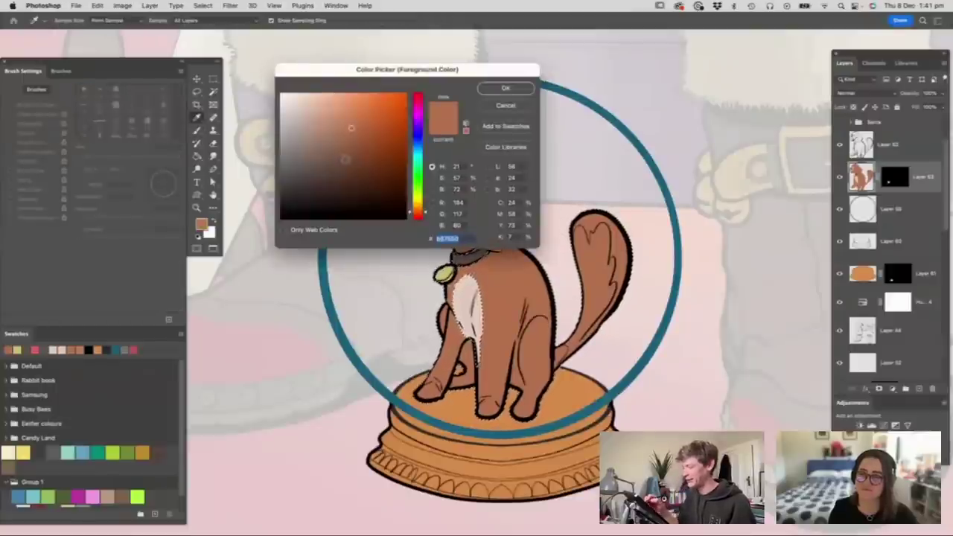
{"action": "left_click", "coordinate": [346, 159]}
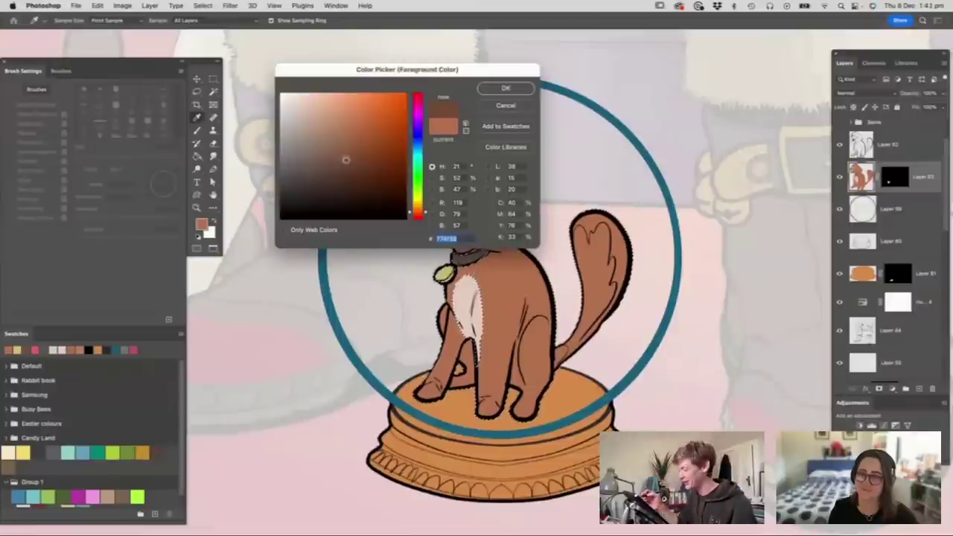
{"action": "left_click", "coordinate": [505, 89]}
{"action": "key", "text": "b"}
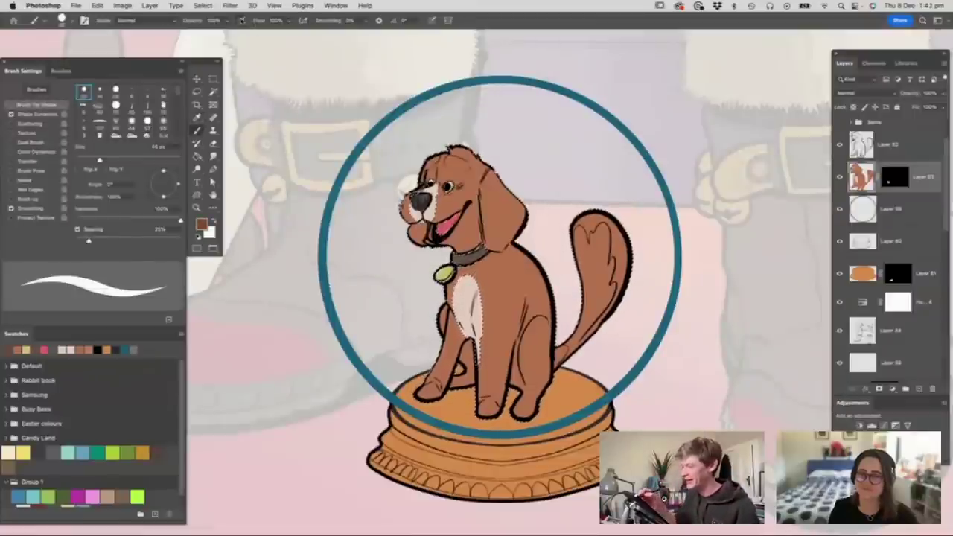
{"action": "right_click", "coordinate": [640, 207]}
{"action": "left_click", "coordinate": [616, 340]}
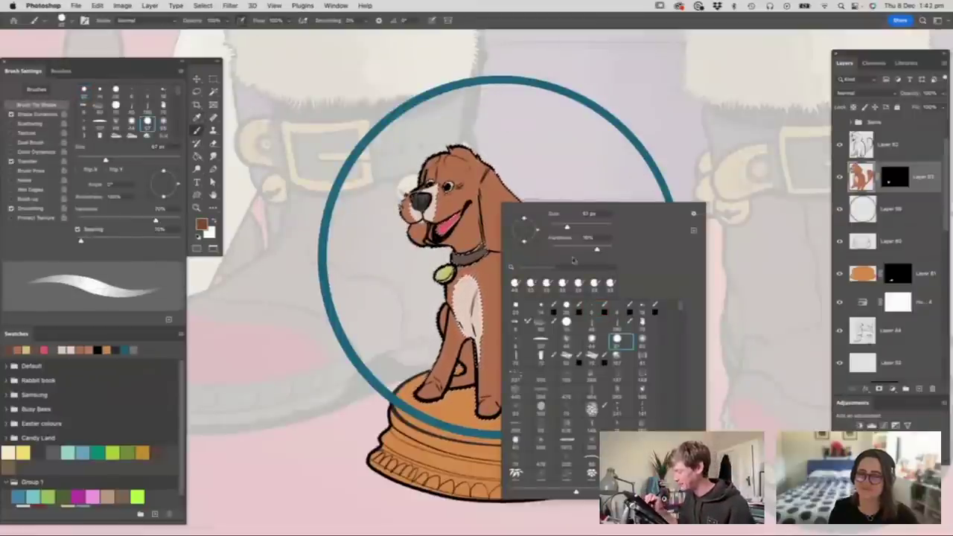
{"action": "key", "text": "Return"}
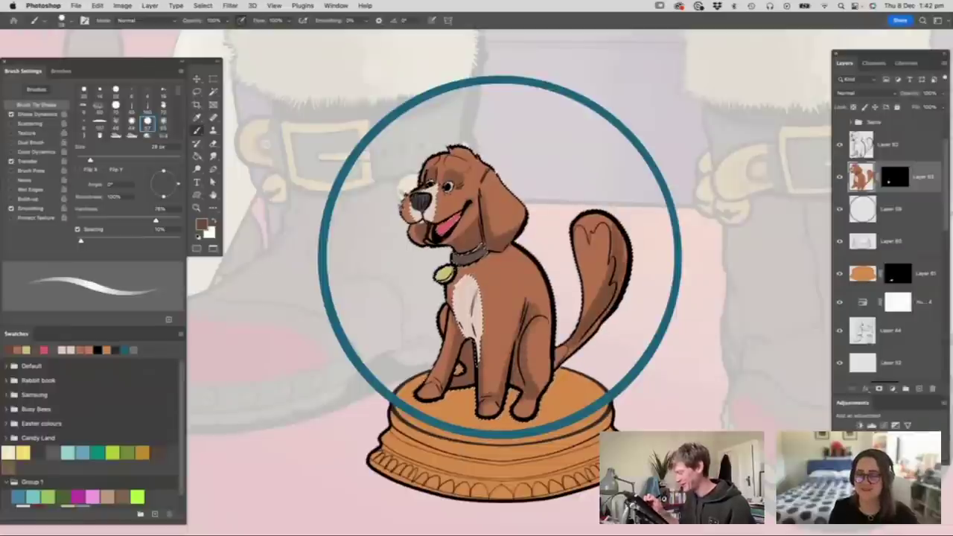
- Choose a pale peachy pink, paint highlights on the dog's head, ear, back and hind leg, and deselect the fur
{"action": "left_click", "coordinate": [585, 302], "text": "alt+super"}
{"action": "left_click", "coordinate": [577, 288], "text": "super"}
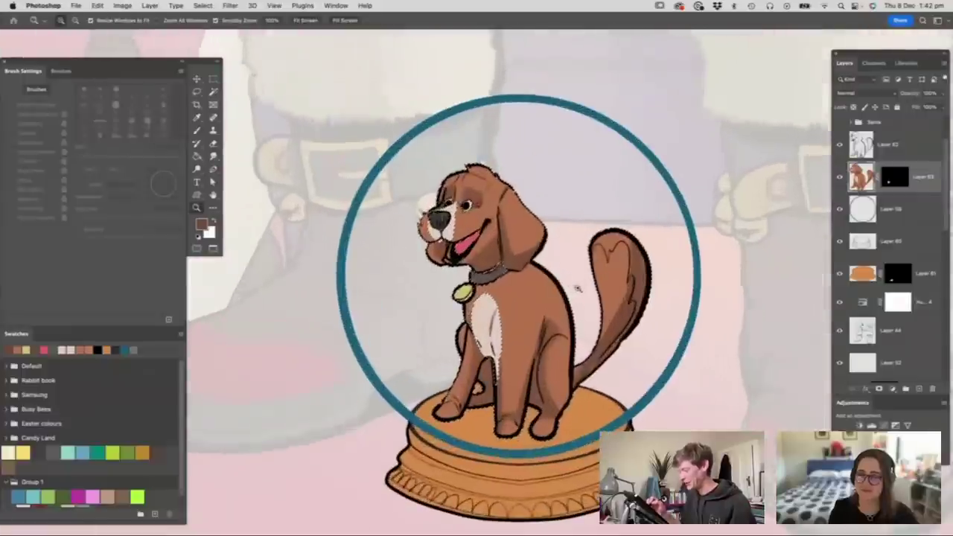
{"action": "left_click", "coordinate": [201, 224]}
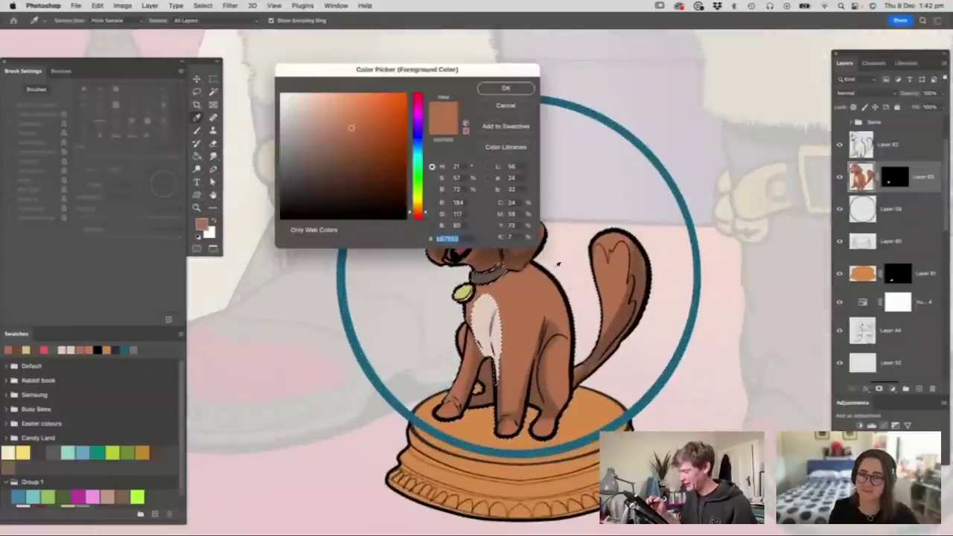
{"action": "left_click", "coordinate": [324, 99]}
{"action": "left_click", "coordinate": [506, 87]}
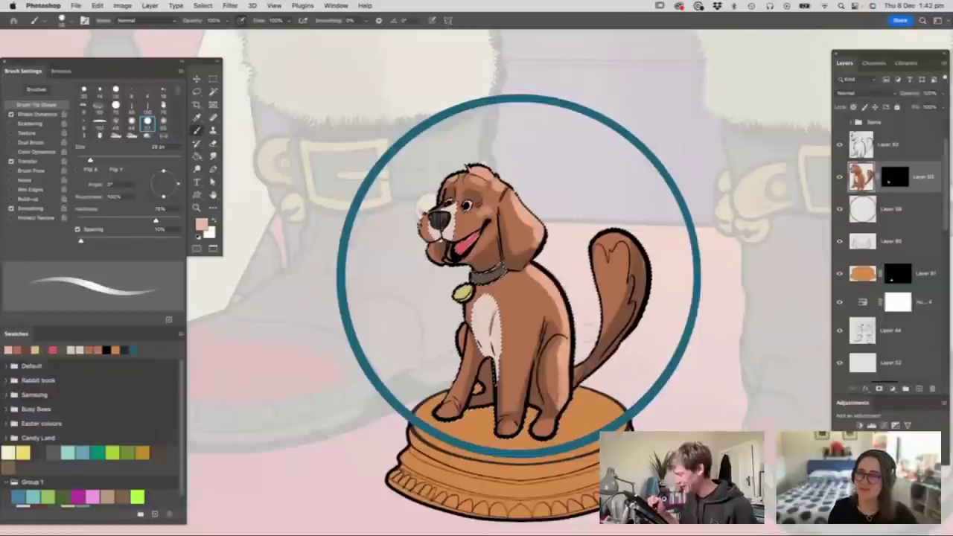
{"action": "key", "text": "z"}
{"action": "left_click_drag", "start_coordinate": [547, 264], "coordinate": [484, 266]}
{"action": "left_click_drag", "start_coordinate": [639, 273], "coordinate": [650, 293]}
{"action": "key", "text": "m"}
{"action": "left_click", "coordinate": [650, 293]}
- Select the area inside the globe's blue circle and add a new layer above the dog's line art
{"action": "key", "text": "z"}
{"action": "left_click_drag", "start_coordinate": [500, 331], "coordinate": [467, 332]}
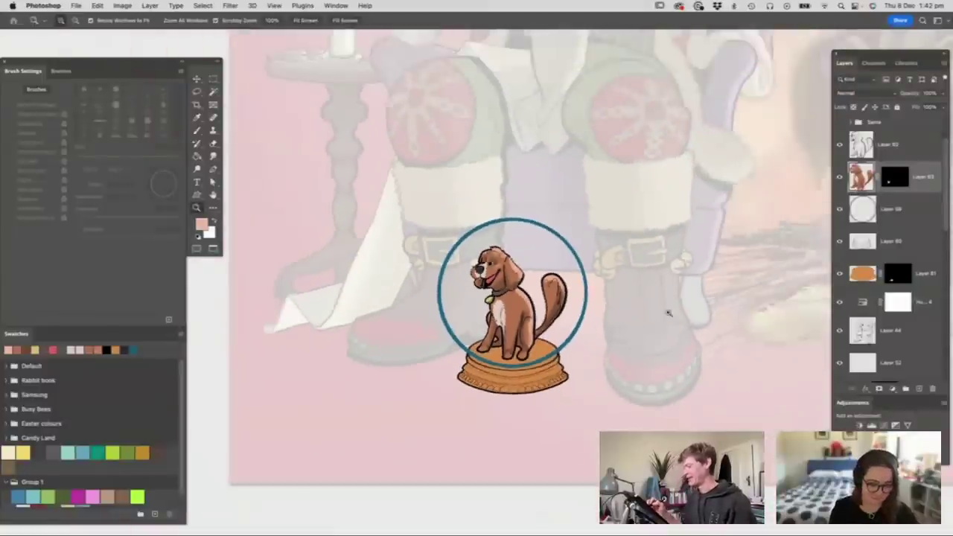
{"action": "left_click", "coordinate": [561, 274]}
{"action": "left_click", "coordinate": [867, 209]}
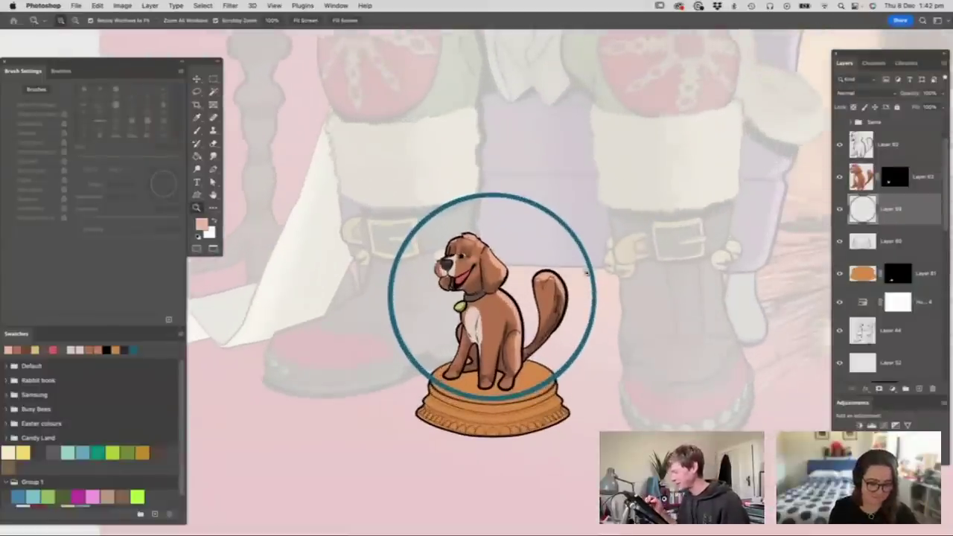
{"action": "key", "text": "w"}
{"action": "left_click", "coordinate": [899, 151]}
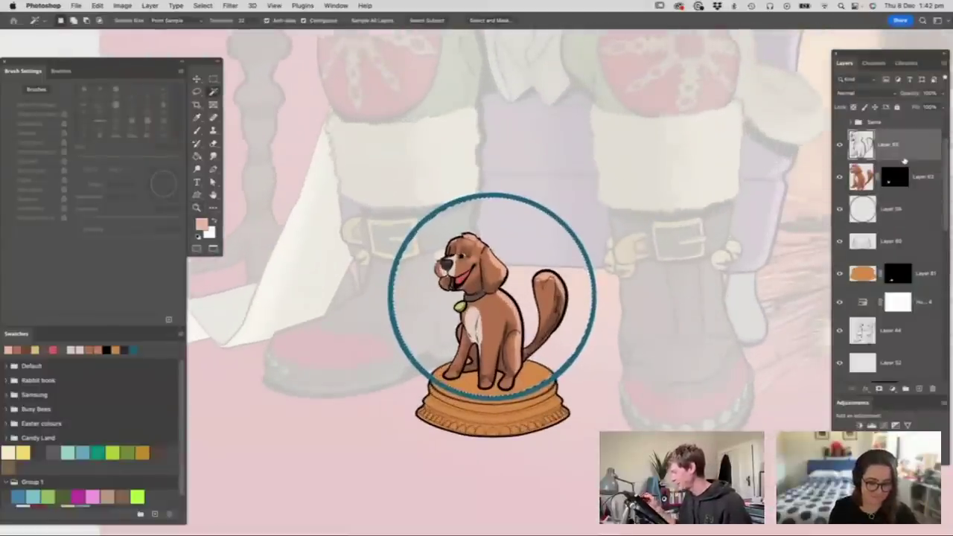
{"action": "left_click", "coordinate": [919, 388]}
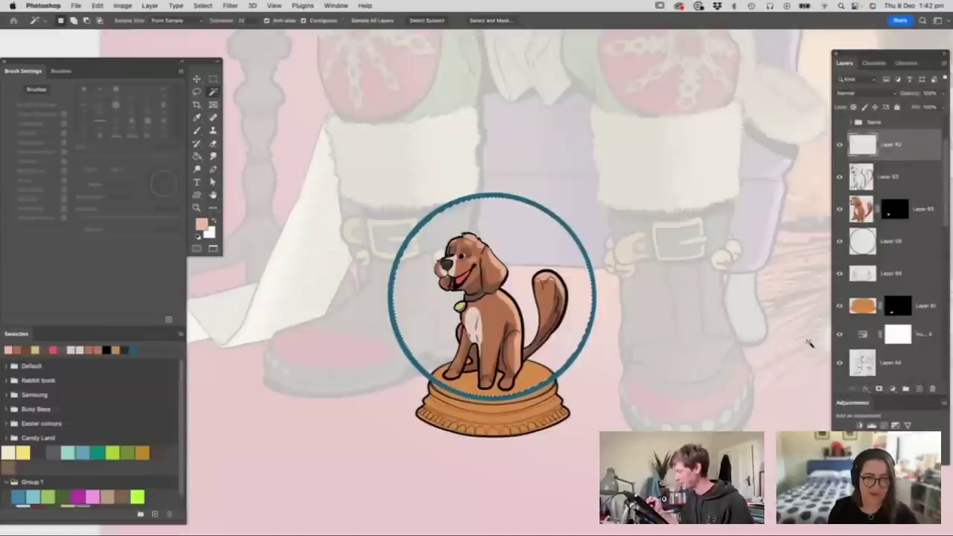
- Choose a large soft round brush with 0% hardness for shading the glass
{"action": "key", "text": "b"}
{"action": "right_click", "coordinate": [545, 240]}
{"action": "left_click", "coordinate": [685, 372]}
{"action": "left_click_drag", "start_coordinate": [611, 261], "coordinate": [637, 262]}
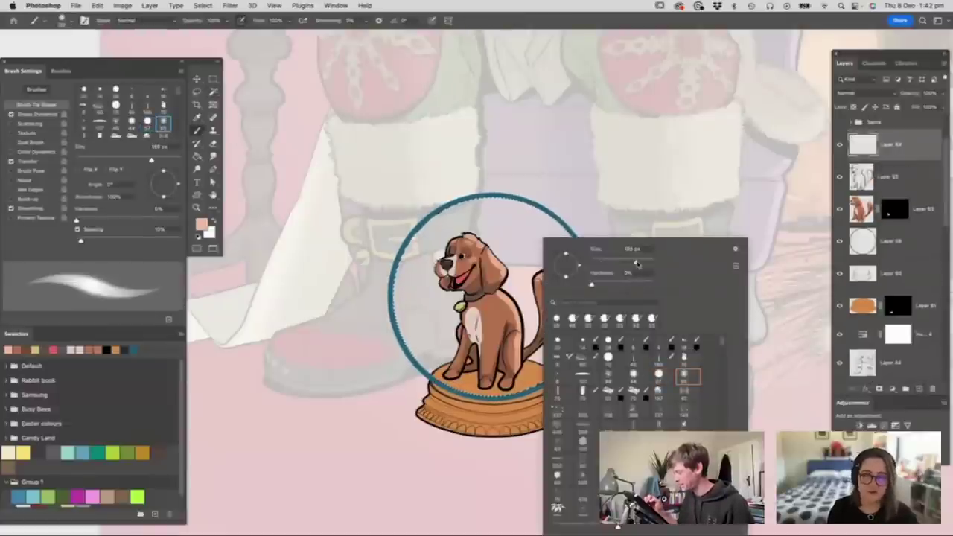
{"action": "left_click", "coordinate": [675, 192]}
- Choose a medium blue based on the globe's outline colour and lower the brush opacity to about 43%
{"action": "left_click", "coordinate": [202, 224]}
{"action": "left_click", "coordinate": [576, 226]}
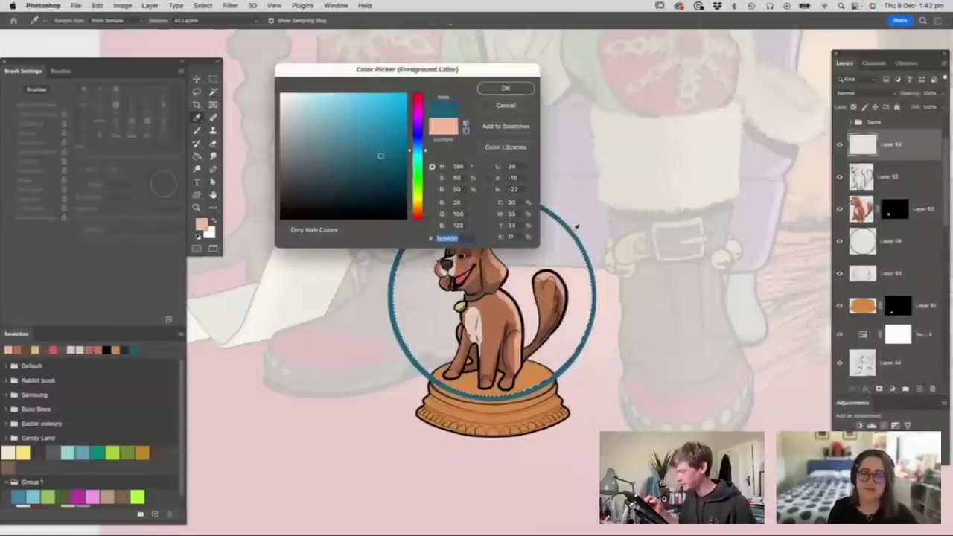
{"action": "left_click", "coordinate": [503, 88]}
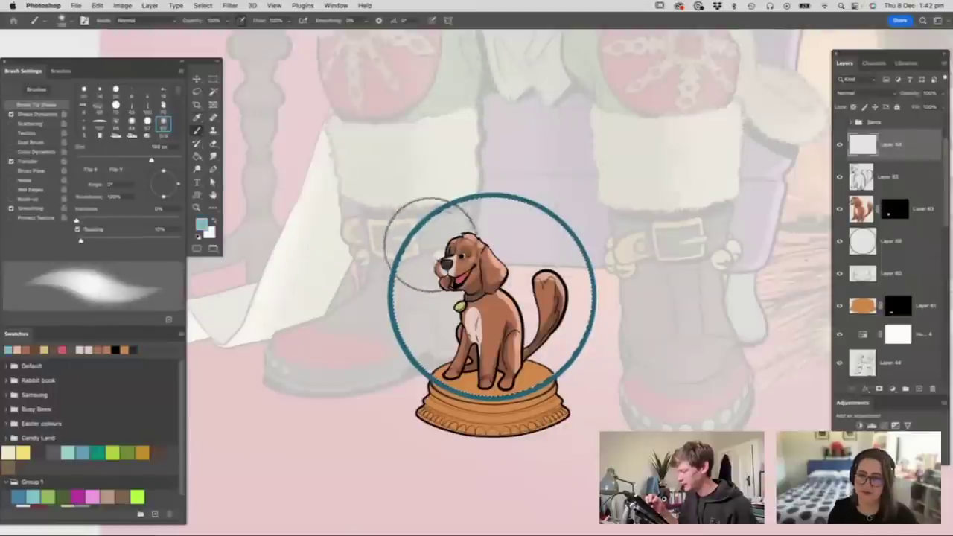
{"action": "left_click", "coordinate": [202, 224]}
{"action": "left_click", "coordinate": [363, 141]}
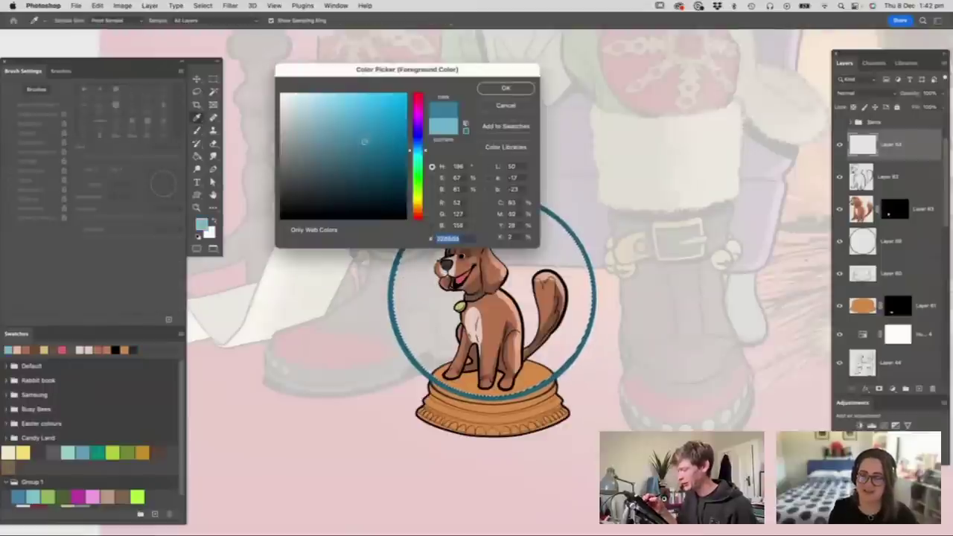
{"action": "left_click", "coordinate": [514, 89]}
{"action": "left_click", "coordinate": [225, 22]}
{"action": "left_click_drag", "start_coordinate": [224, 34], "coordinate": [205, 35]}
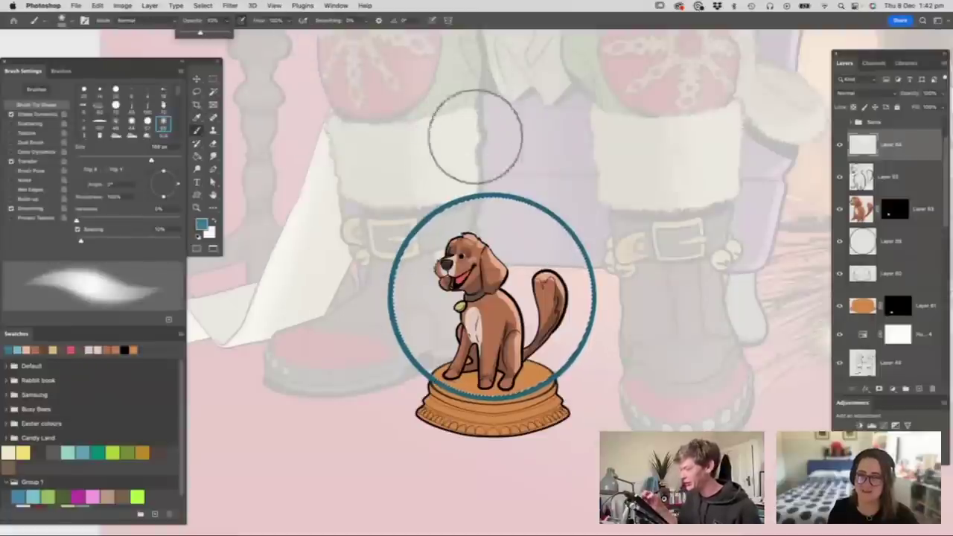
- Tint the globe's interior with soft blue on the new layer and at 42% opacity on the circle layer behind the dog
{"action": "mouse_move", "coordinate": [426, 223]}
{"action": "left_mouse_down"}
{"action": "mouse_move", "coordinate": [415, 309]}
{"action": "mouse_move", "coordinate": [589, 330]}
{"action": "left_mouse_up"}
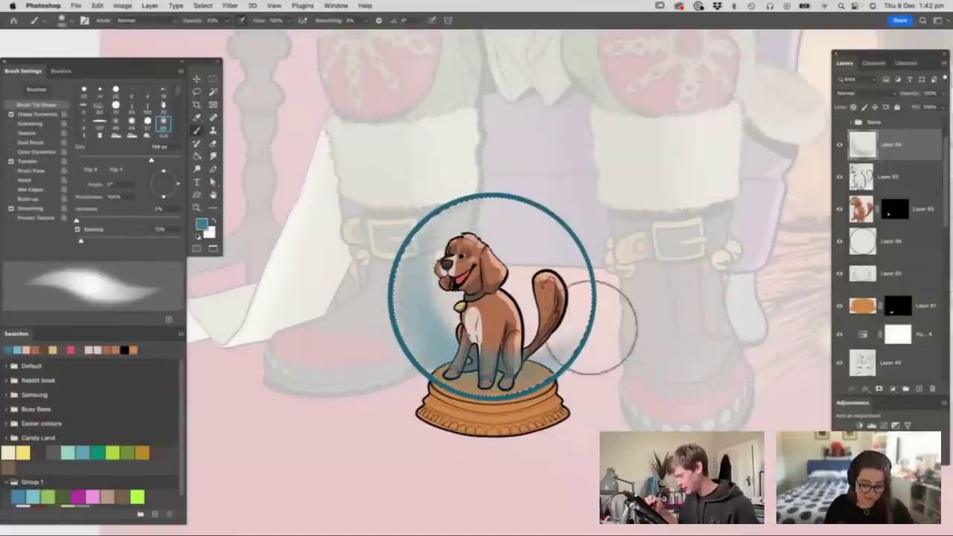
{"action": "left_click_drag", "start_coordinate": [543, 250], "coordinate": [564, 272]}
{"action": "key", "text": "4"}
{"action": "key", "text": "2"}
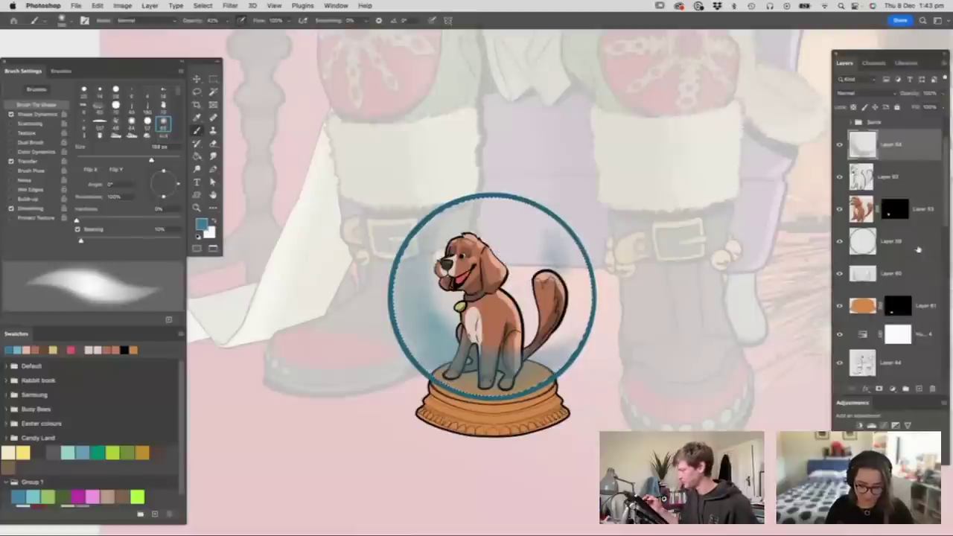
{"action": "left_click", "coordinate": [892, 252]}
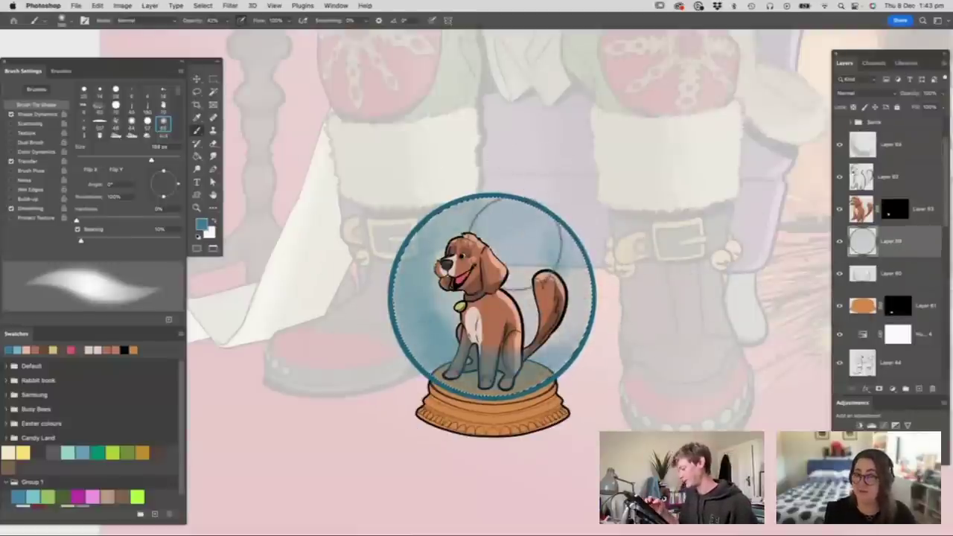
- Choose a streaky flat brush and white as the painting colour, and make the top glass shading layer active
{"action": "right_click", "coordinate": [511, 257]}
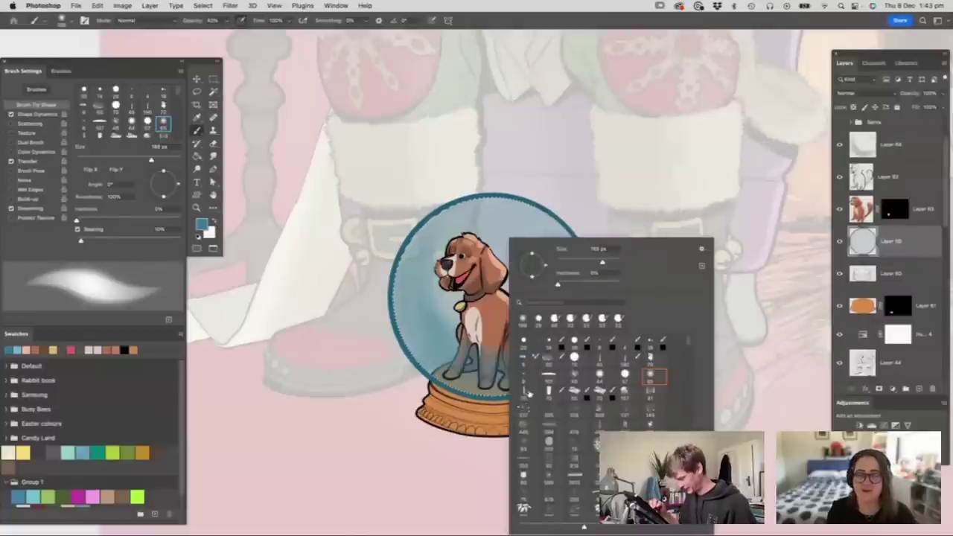
{"action": "left_click", "coordinate": [529, 393]}
{"action": "left_click", "coordinate": [602, 202]}
{"action": "left_click", "coordinate": [202, 224]}
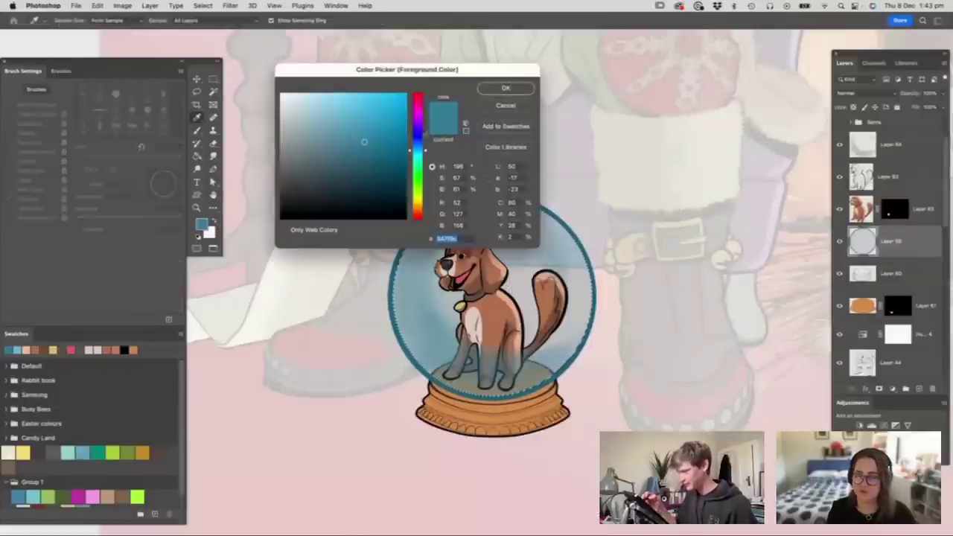
{"action": "left_click", "coordinate": [506, 88]}
{"action": "left_click", "coordinate": [889, 143]}
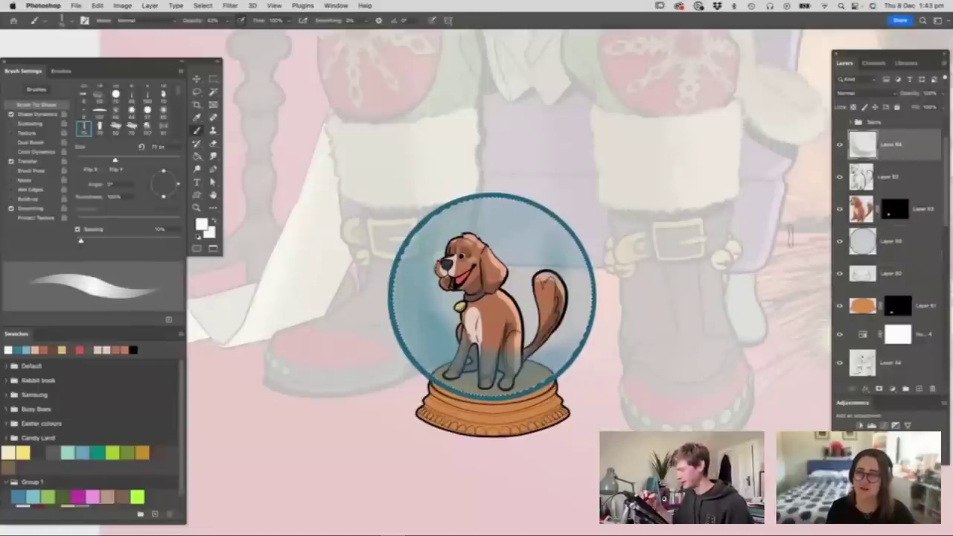
- Paint white reflections around the inside of the glass globe, raising the brush opacity to 100% for the brightest spots
{"action": "left_click_drag", "start_coordinate": [493, 209], "coordinate": [555, 231]}
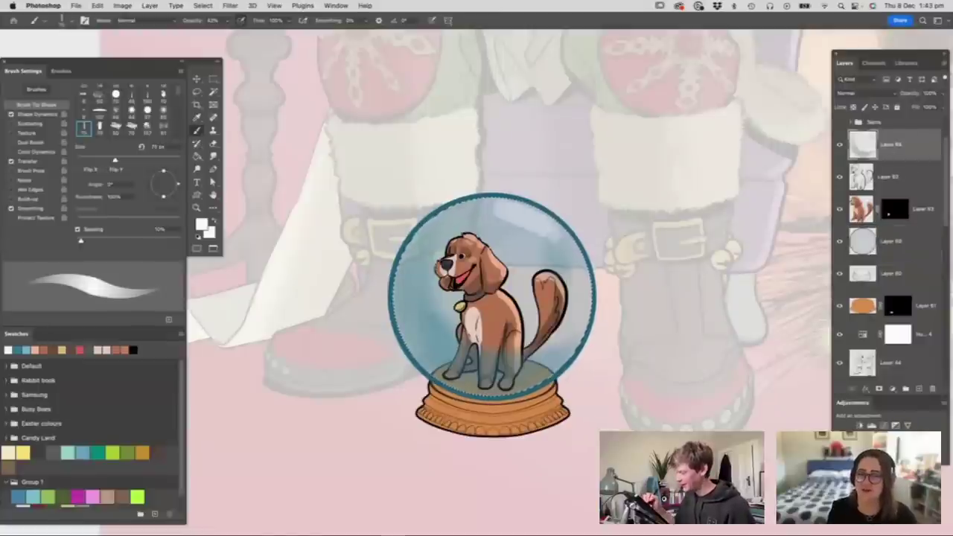
{"action": "left_click", "coordinate": [231, 21]}
{"action": "left_click", "coordinate": [515, 212]}
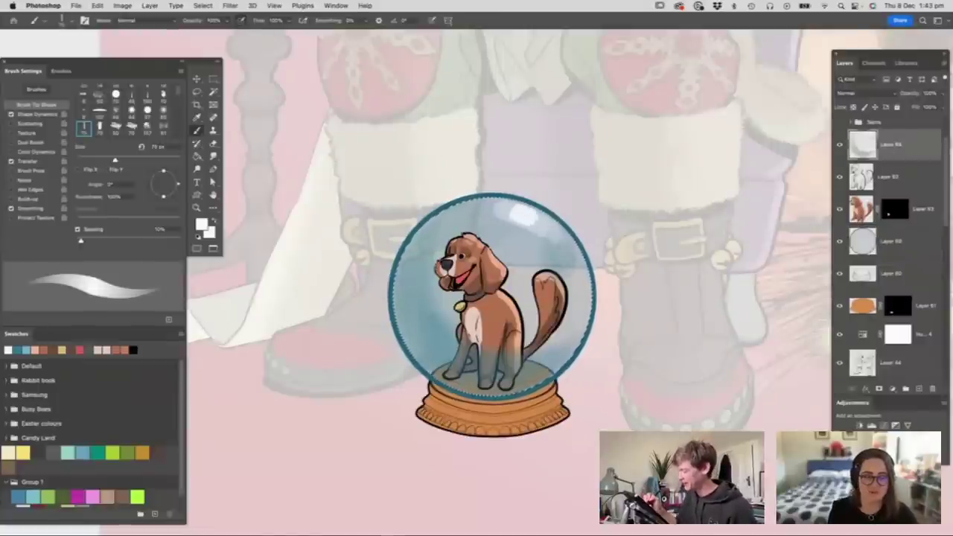
{"action": "left_click_drag", "start_coordinate": [569, 243], "coordinate": [584, 276]}
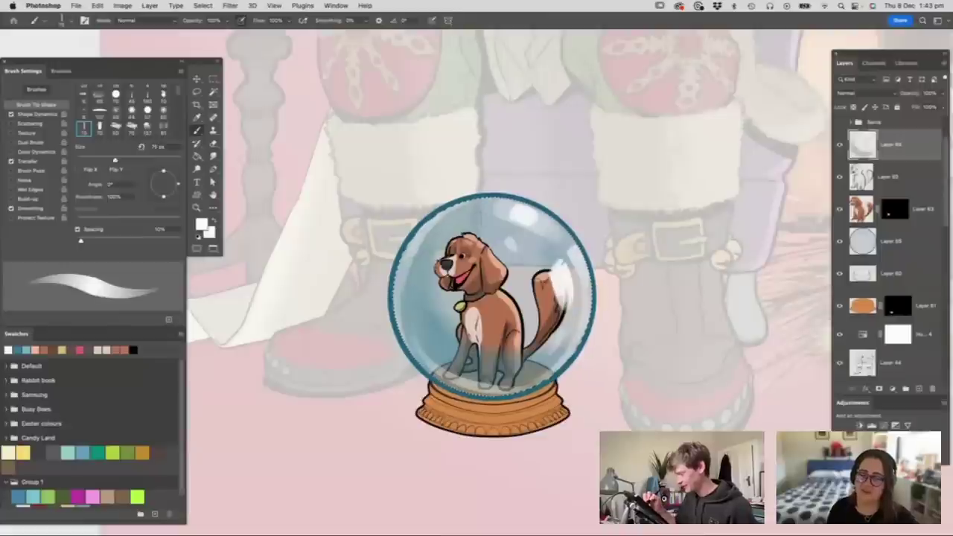
{"action": "left_click_drag", "start_coordinate": [481, 224], "coordinate": [493, 229]}
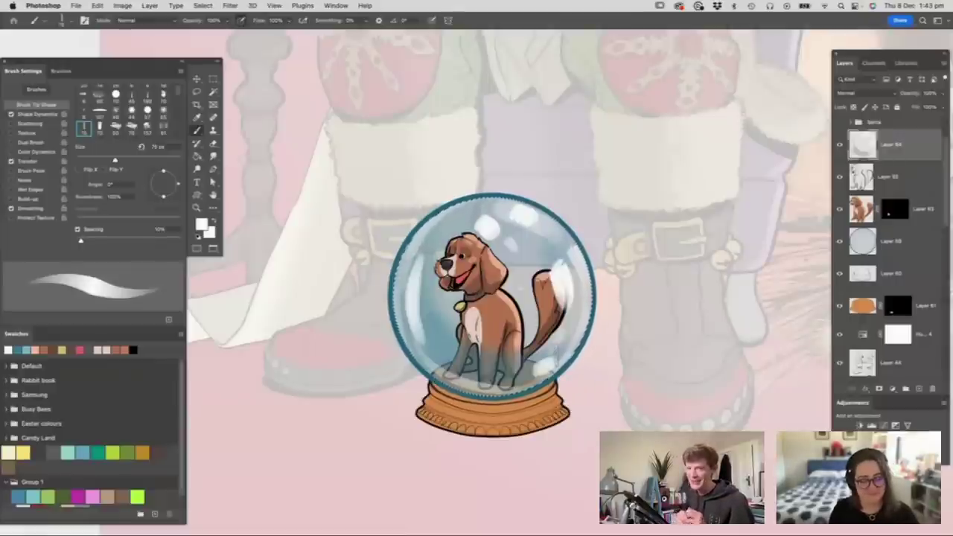
- Add a new empty layer directly above the dog's line art, beneath the glass shading layer
{"action": "key", "text": "z"}
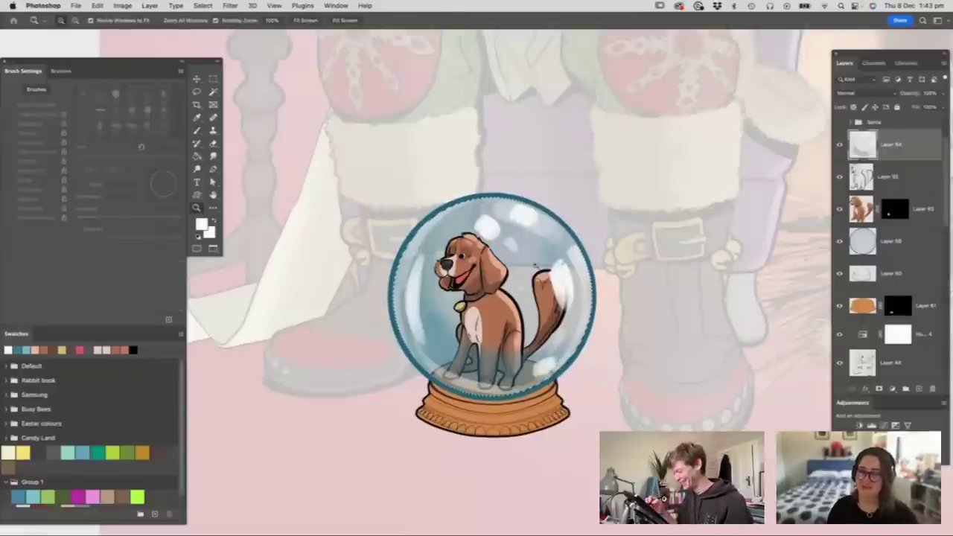
{"action": "mouse_move", "coordinate": [544, 268]}
{"action": "left_mouse_down"}
{"action": "mouse_move", "coordinate": [537, 290]}
{"action": "mouse_move", "coordinate": [557, 282]}
{"action": "left_mouse_up"}
{"action": "key", "text": "m"}
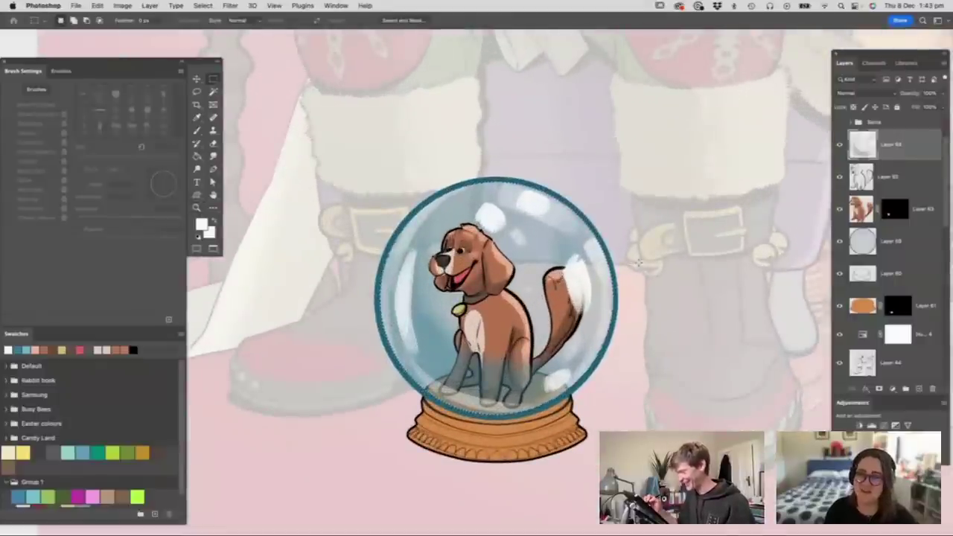
{"action": "left_click", "coordinate": [896, 240]}
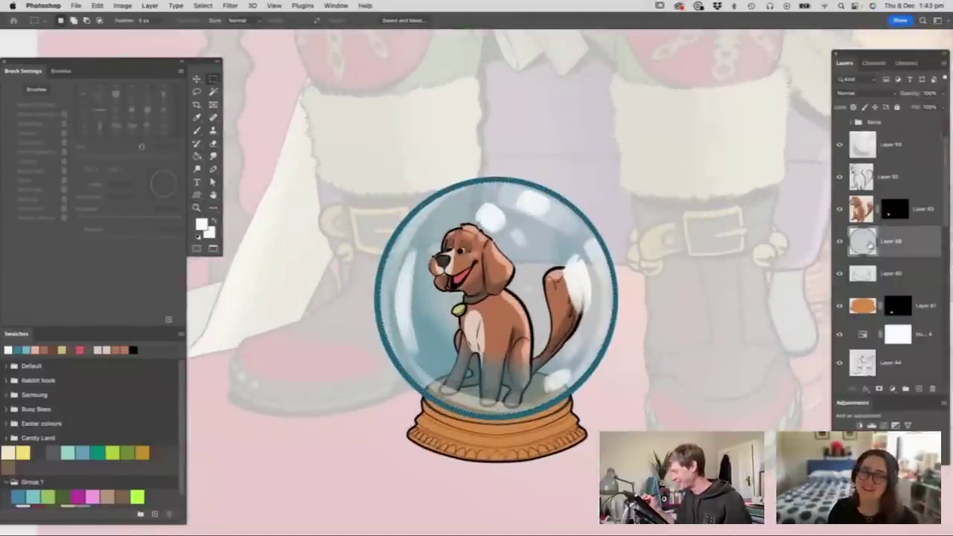
{"action": "key", "text": "w"}
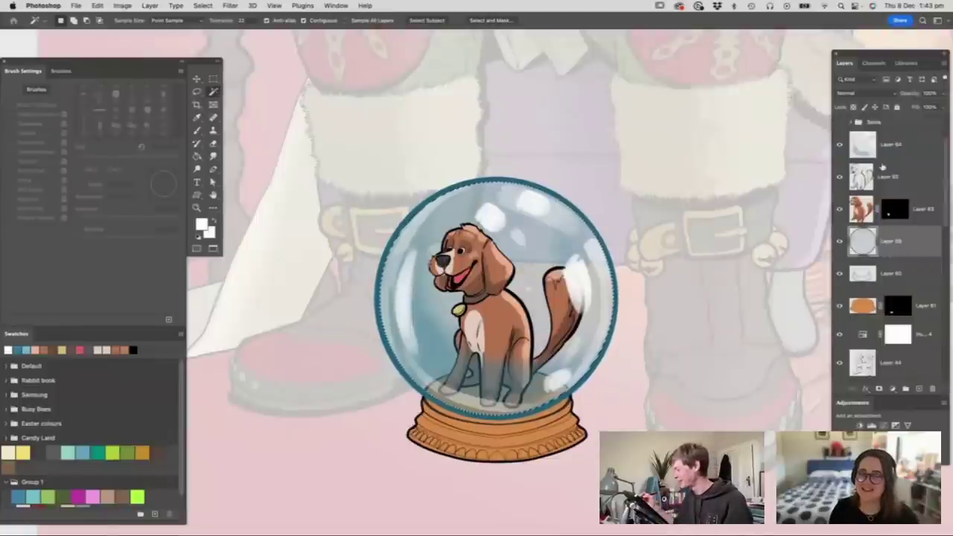
{"action": "left_click", "coordinate": [884, 176]}
{"action": "key", "text": "z"}
{"action": "left_click", "coordinate": [533, 275], "text": "alt"}
{"action": "left_click", "coordinate": [519, 306]}
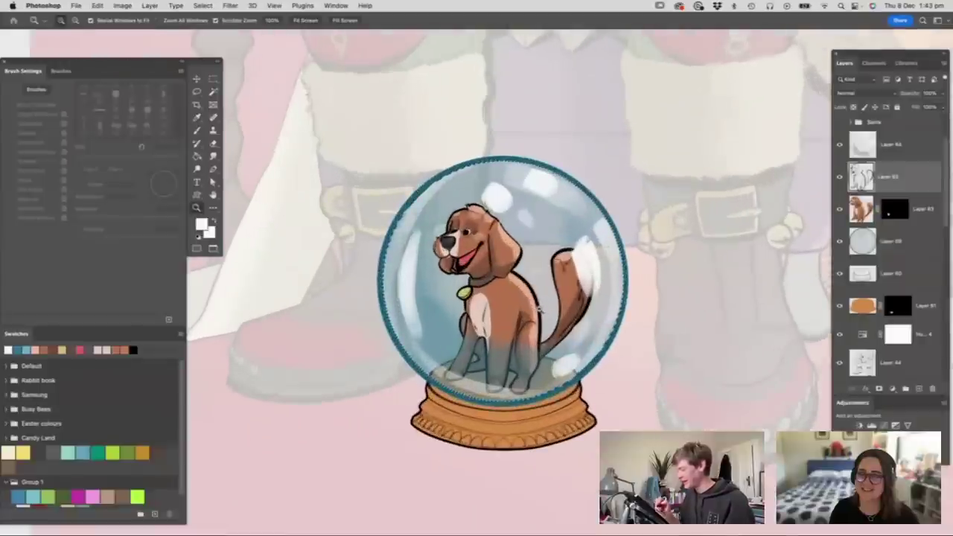
{"action": "left_click", "coordinate": [920, 390]}
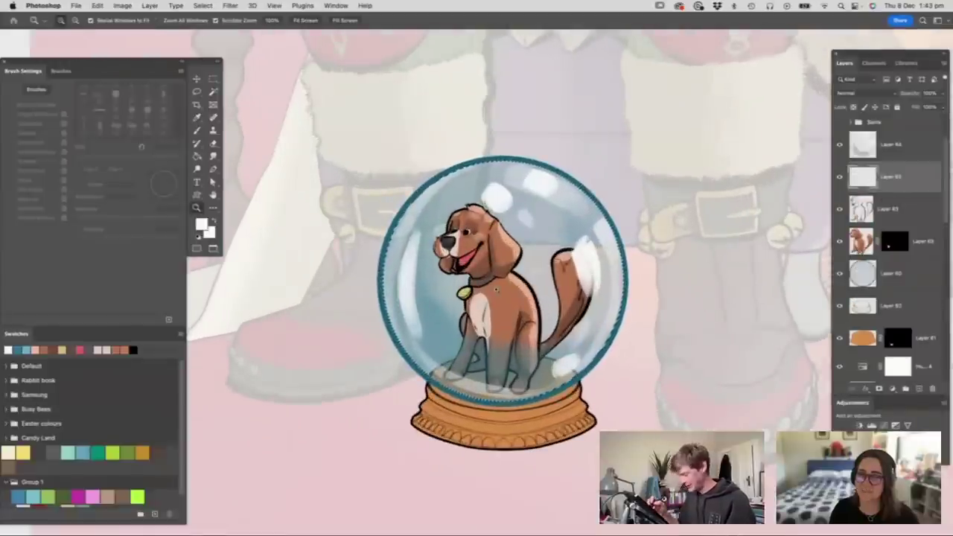
- Choose the scattered speckle brush at about 108 px with white as the painting colour
{"action": "key", "text": "b"}
{"action": "right_click", "coordinate": [497, 294]}
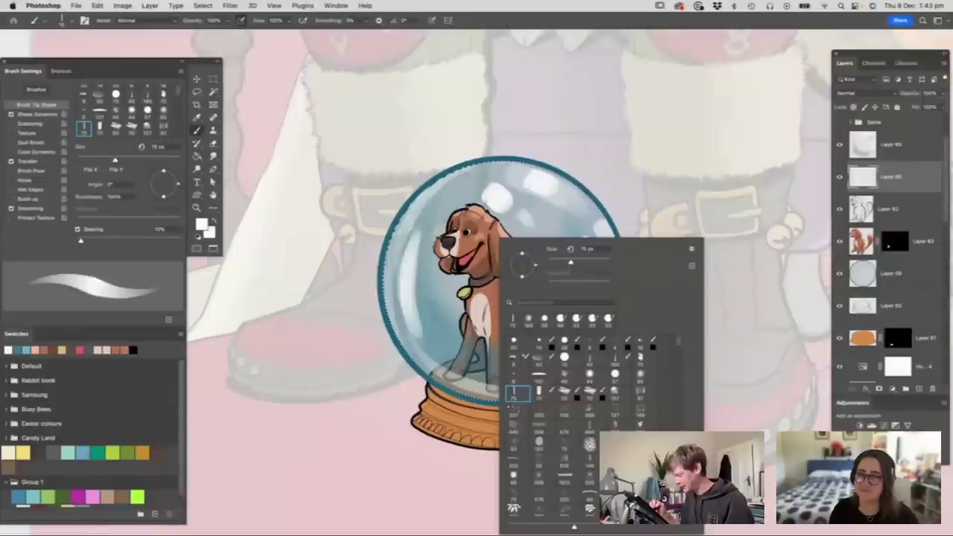
{"action": "scroll", "coordinate": [677, 346], "scroll_direction": "down", "scroll_amount": 5}
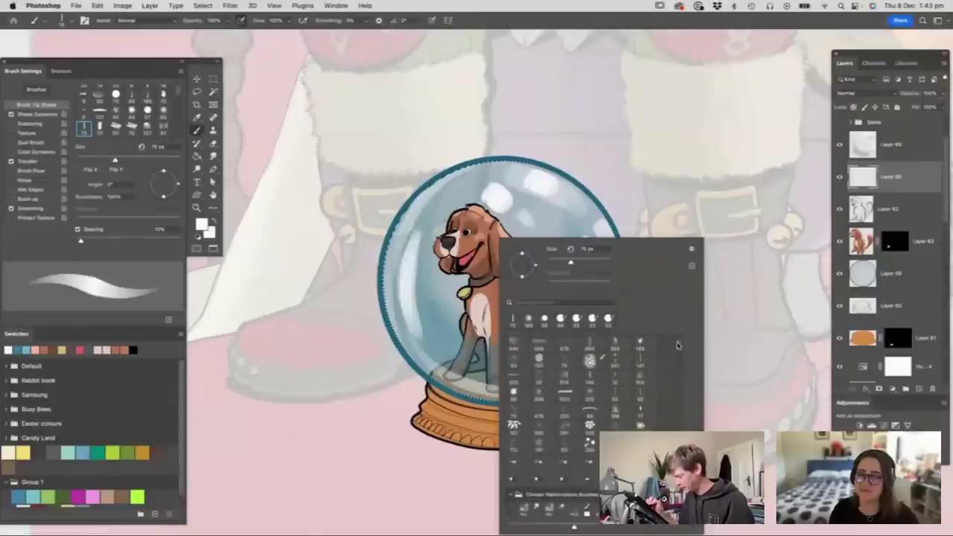
{"action": "scroll", "coordinate": [677, 347], "scroll_direction": "down", "scroll_amount": 5}
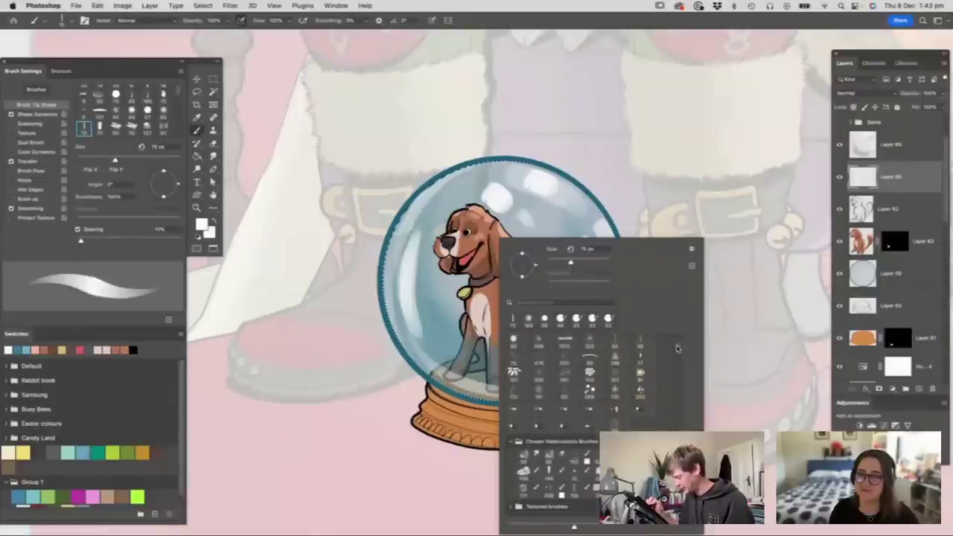
{"action": "scroll", "coordinate": [677, 346], "scroll_direction": "up", "scroll_amount": 6}
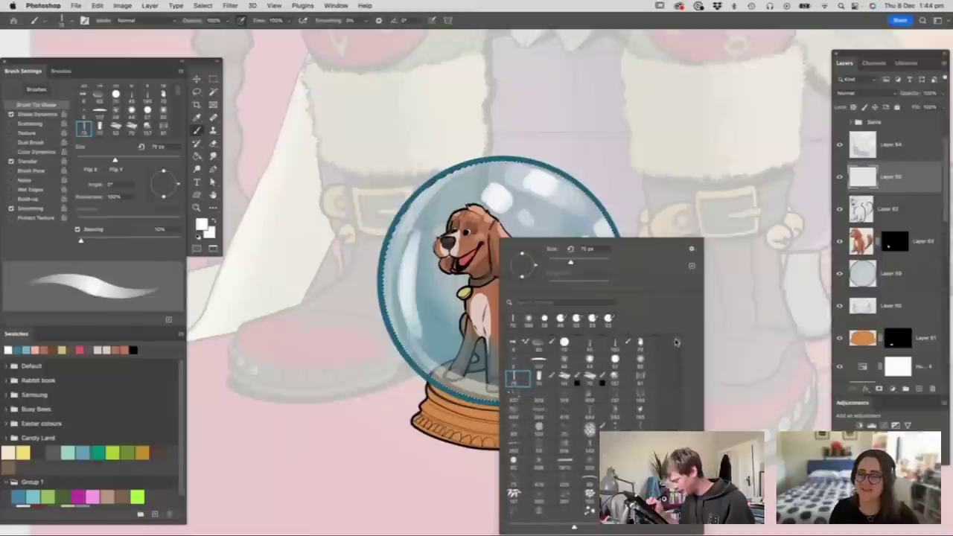
{"action": "left_click", "coordinate": [567, 396]}
{"action": "left_click", "coordinate": [615, 193]}
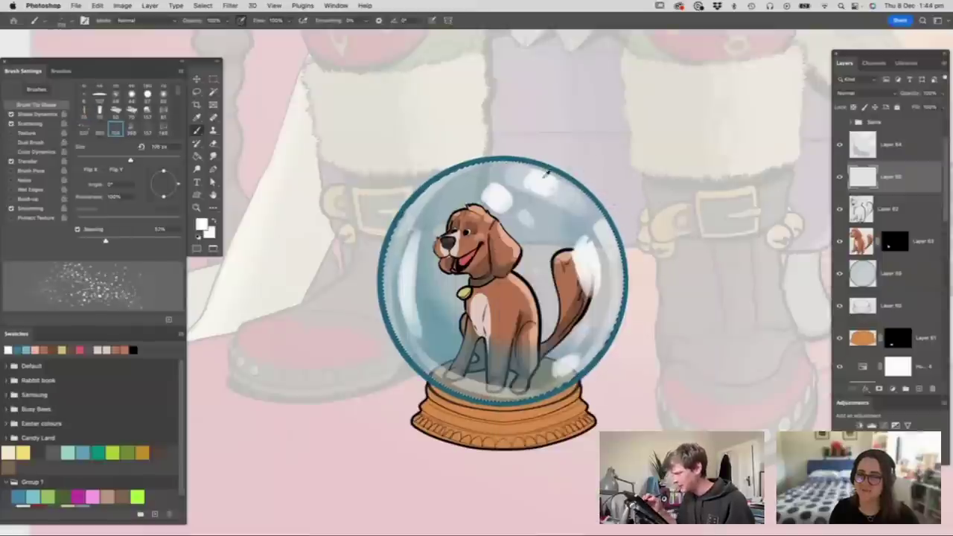
{"action": "key", "text": "n"}
{"action": "left_click", "coordinate": [506, 88]}
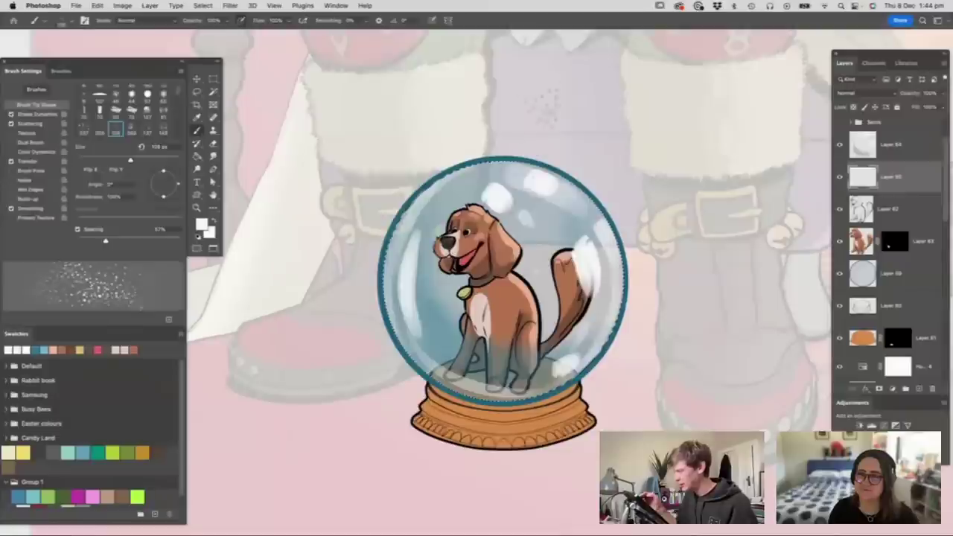
- Paint white snow specks over the dog and around the inside of the globe on the new layer
{"action": "left_click_drag", "start_coordinate": [456, 200], "coordinate": [473, 272]}
{"action": "key", "text": "super+z"}
{"action": "left_click_drag", "start_coordinate": [509, 207], "coordinate": [482, 250]}
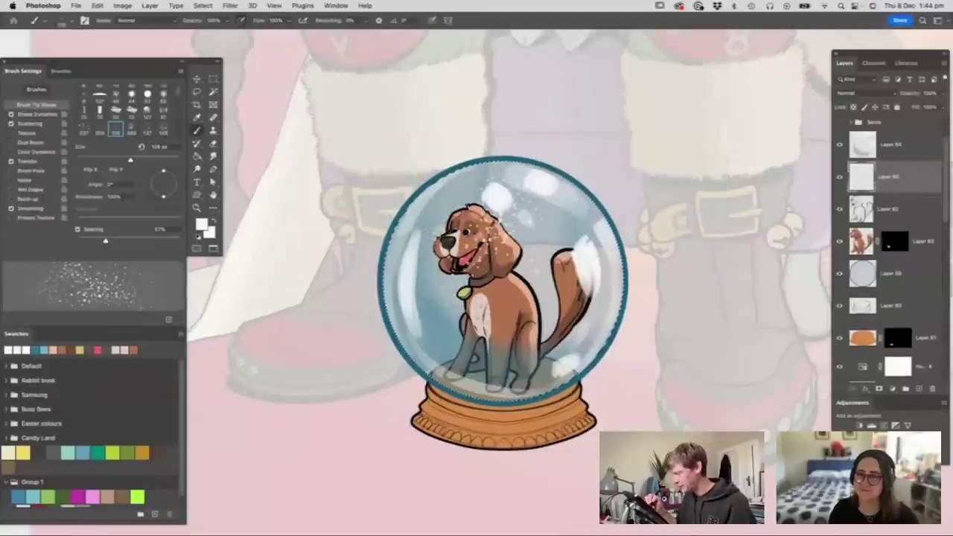
{"action": "left_click_drag", "start_coordinate": [505, 297], "coordinate": [527, 318]}
{"action": "left_click_drag", "start_coordinate": [552, 213], "coordinate": [574, 280]}
{"action": "left_click_drag", "start_coordinate": [451, 223], "coordinate": [445, 276]}
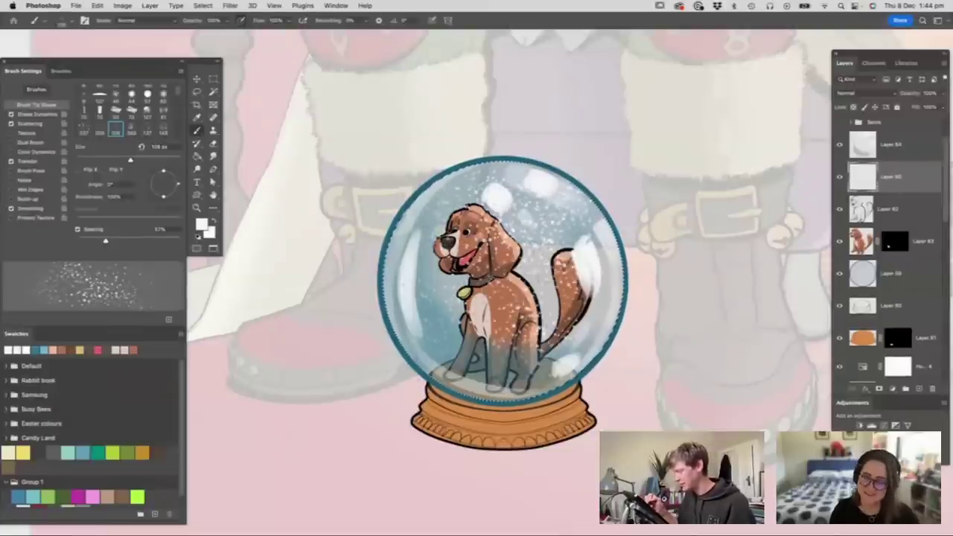
- Add another new layer behind the dog, directly above the glass circle layer, for background snow
{"action": "key", "text": "z"}
{"action": "mouse_move", "coordinate": [541, 254]}
{"action": "left_mouse_down"}
{"action": "mouse_move", "coordinate": [492, 237]}
{"action": "mouse_move", "coordinate": [525, 175]}
{"action": "left_mouse_up"}
{"action": "key", "text": "b"}
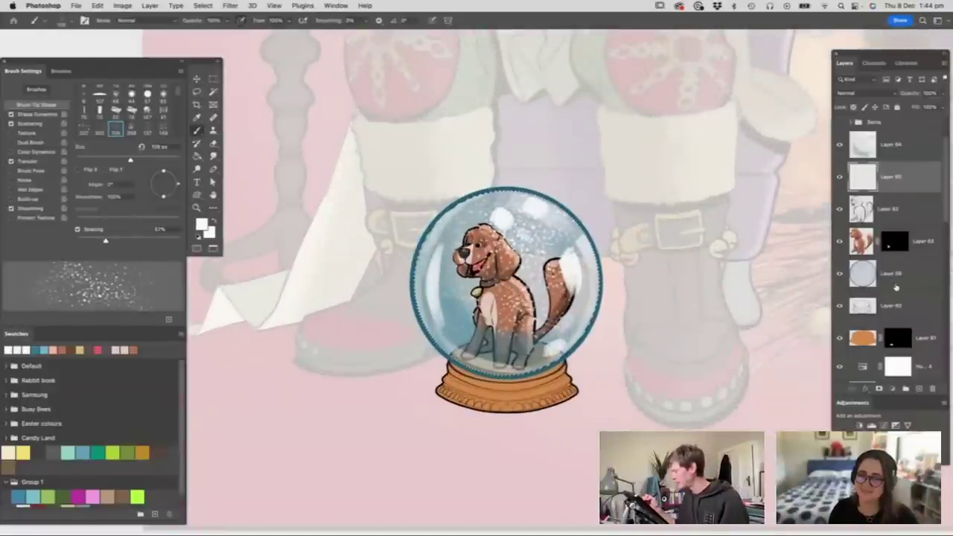
{"action": "left_click", "coordinate": [893, 276]}
{"action": "left_click", "coordinate": [918, 390]}
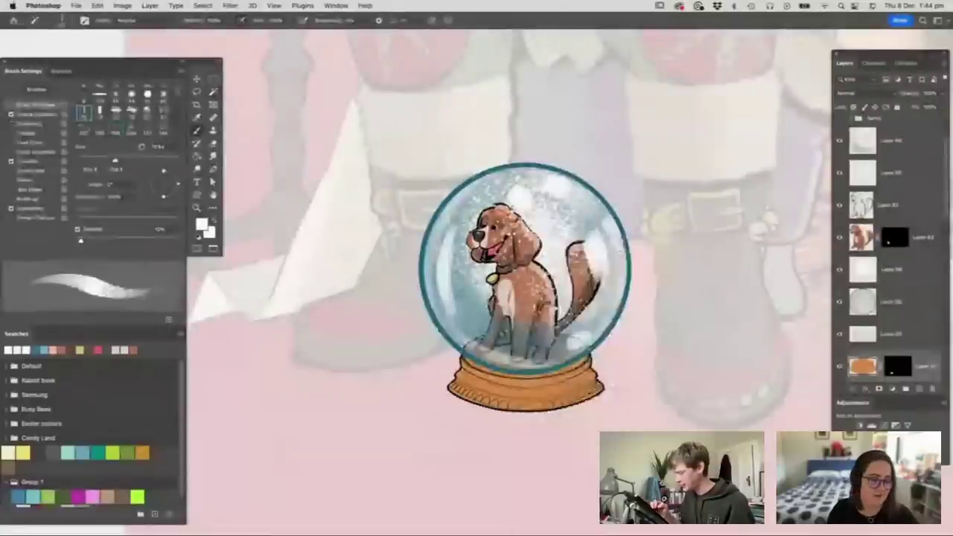
- Shade the globe's base with a darker orange-brown derived from its own colour, covering the rim, sides and lower mouldings
{"action": "left_click", "coordinate": [518, 381], "text": "alt"}
{"action": "left_click", "coordinate": [202, 224]}
{"action": "left_click", "coordinate": [379, 153]}
{"action": "left_click", "coordinate": [506, 89]}
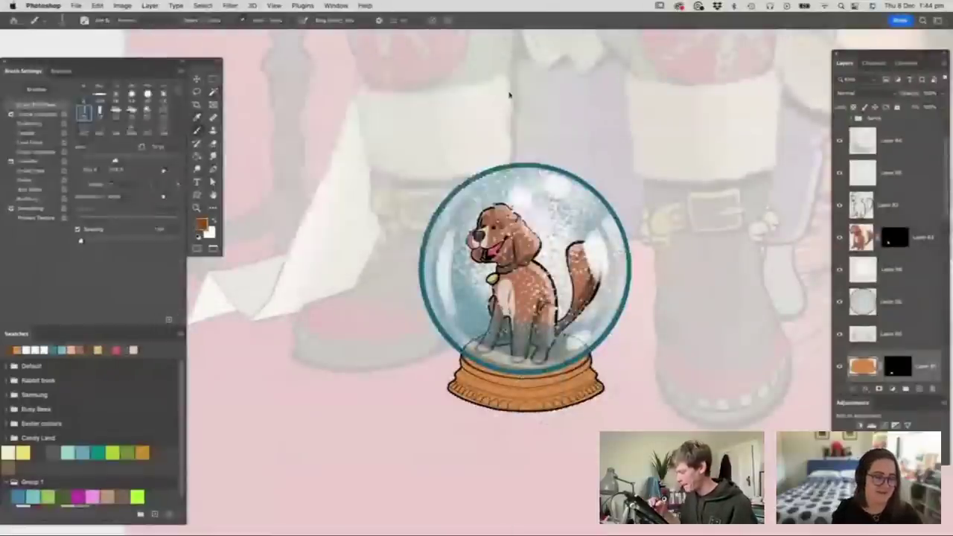
{"action": "left_click_drag", "start_coordinate": [456, 382], "coordinate": [572, 389]}
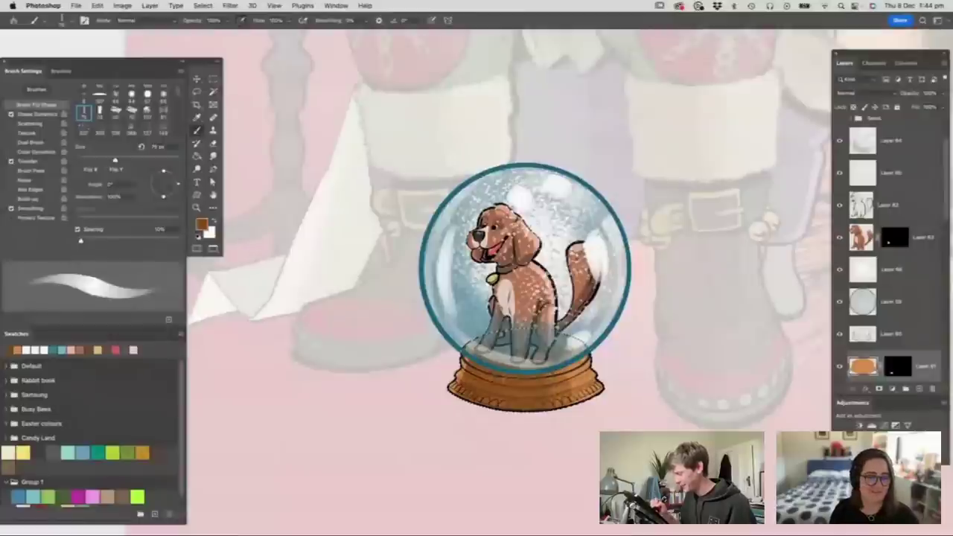
{"action": "left_click_drag", "start_coordinate": [466, 360], "coordinate": [454, 388]}
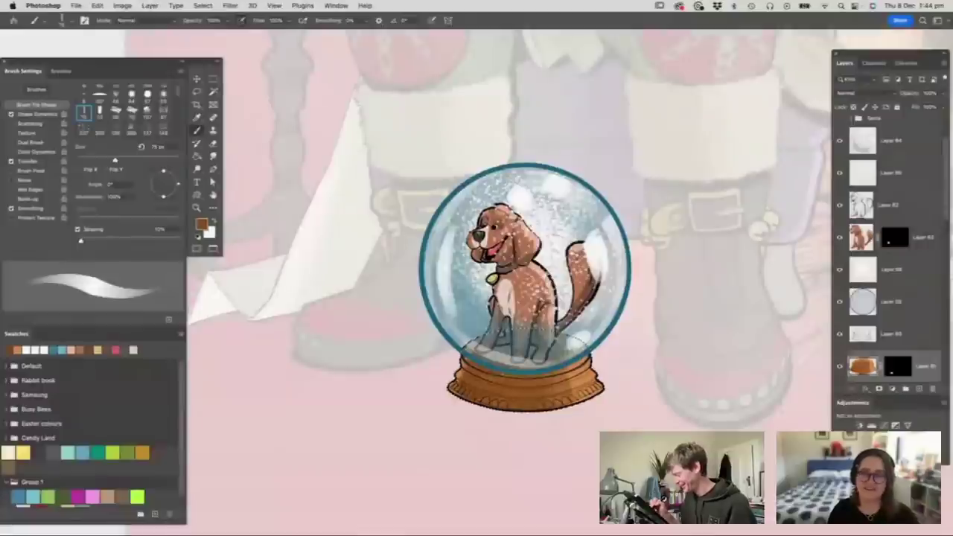
{"action": "left_click_drag", "start_coordinate": [590, 366], "coordinate": [571, 380]}
- Choose a light yellow-orange based on the base's colour and reduce the brush to 47 px for the base's highlights
{"action": "left_click", "coordinate": [579, 363], "text": "alt"}
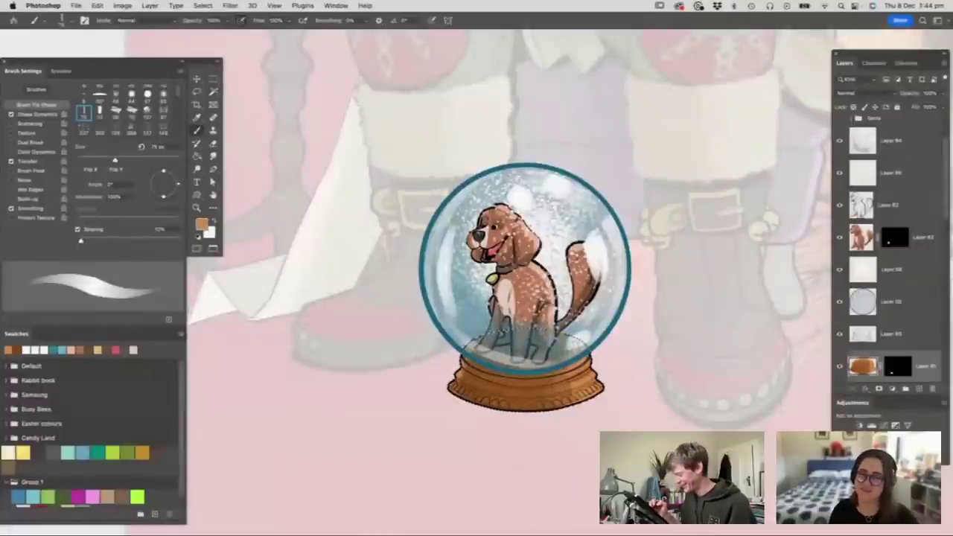
{"action": "left_click", "coordinate": [201, 224]}
{"action": "left_click", "coordinate": [319, 93]}
{"action": "left_click", "coordinate": [419, 204]}
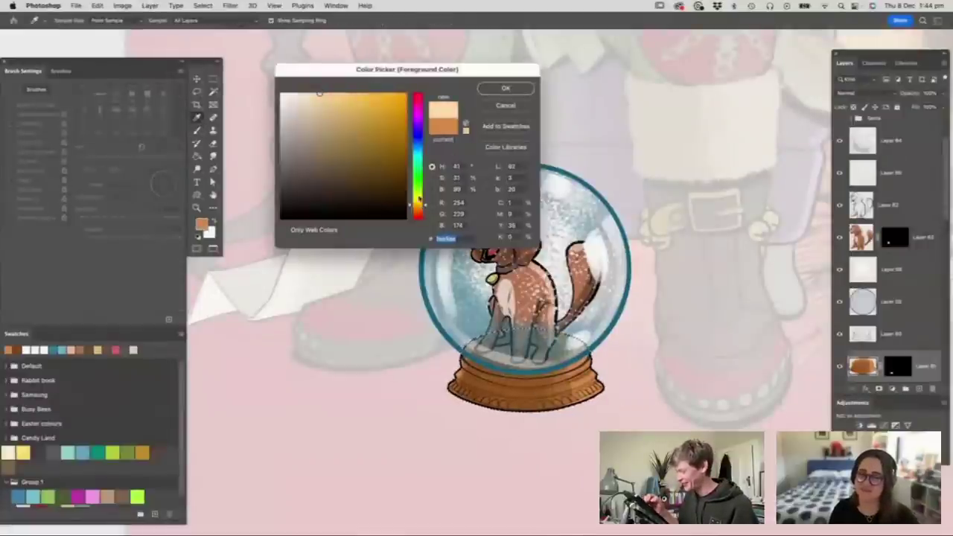
{"action": "left_click", "coordinate": [345, 93]}
{"action": "left_click", "coordinate": [509, 91]}
{"action": "right_click", "coordinate": [530, 220]}
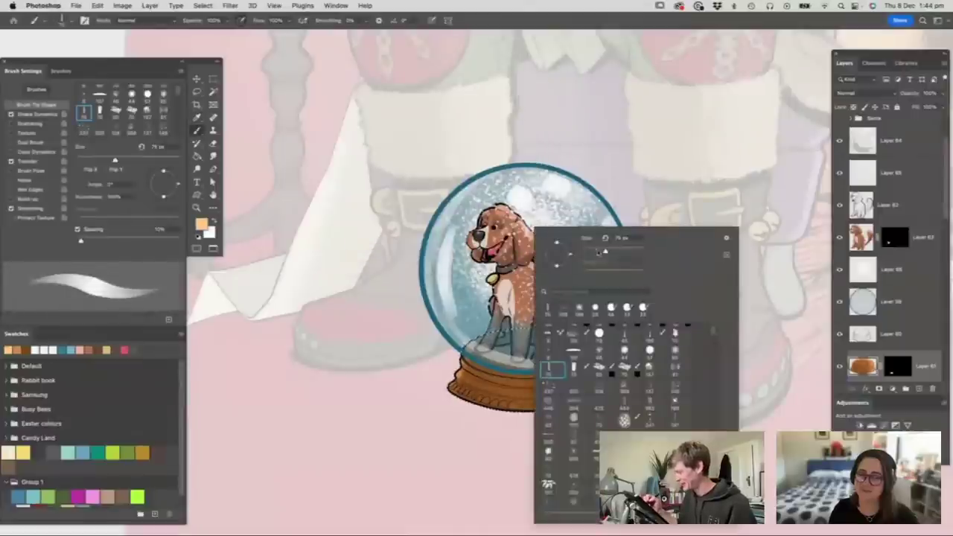
{"action": "left_click_drag", "start_coordinate": [600, 251], "coordinate": [587, 251]}
{"action": "left_click", "coordinate": [636, 198]}
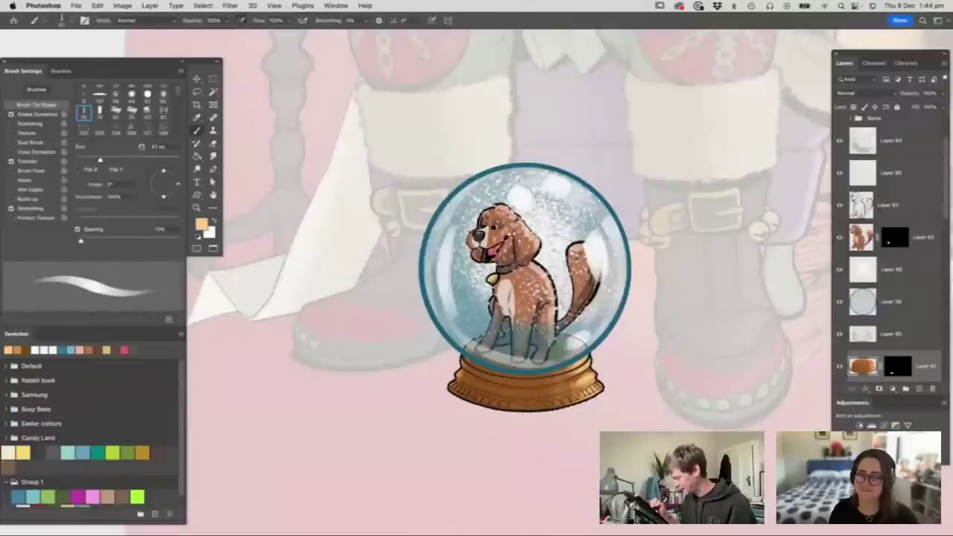
- Group all the snow globe's layers and hide the Hue/Saturation adjustment that whitens the rest of the scene
{"action": "key", "text": "z"}
{"action": "left_click_drag", "start_coordinate": [529, 352], "coordinate": [474, 384]}
{"action": "key", "text": "w"}
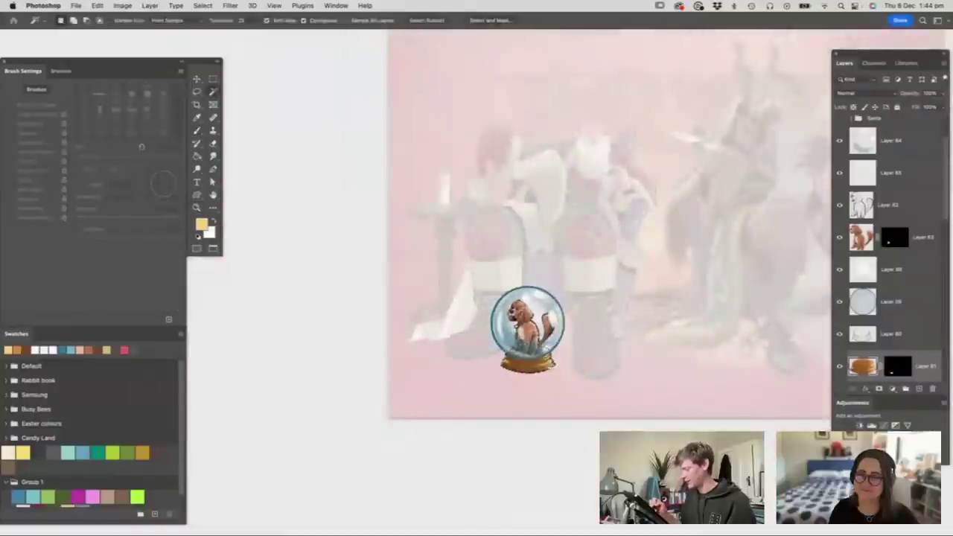
{"action": "key", "text": "z"}
{"action": "key", "text": "m"}
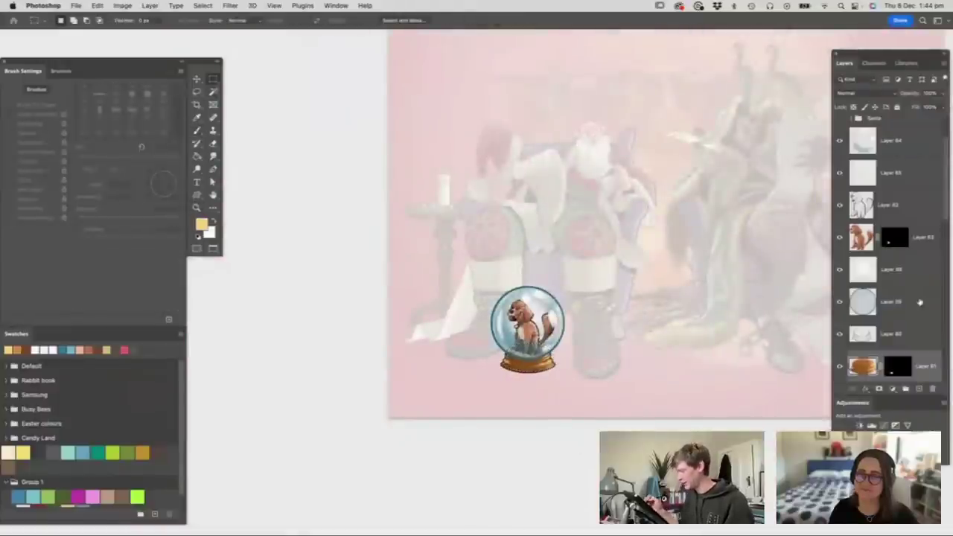
{"action": "left_click", "coordinate": [893, 151]}
{"action": "left_click", "coordinate": [868, 364], "text": "shift"}
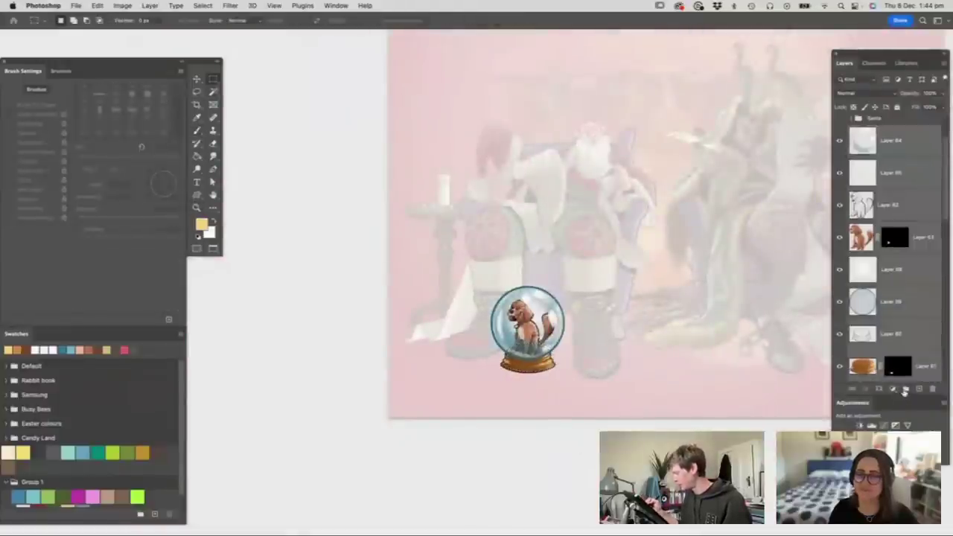
{"action": "left_click", "coordinate": [905, 390]}
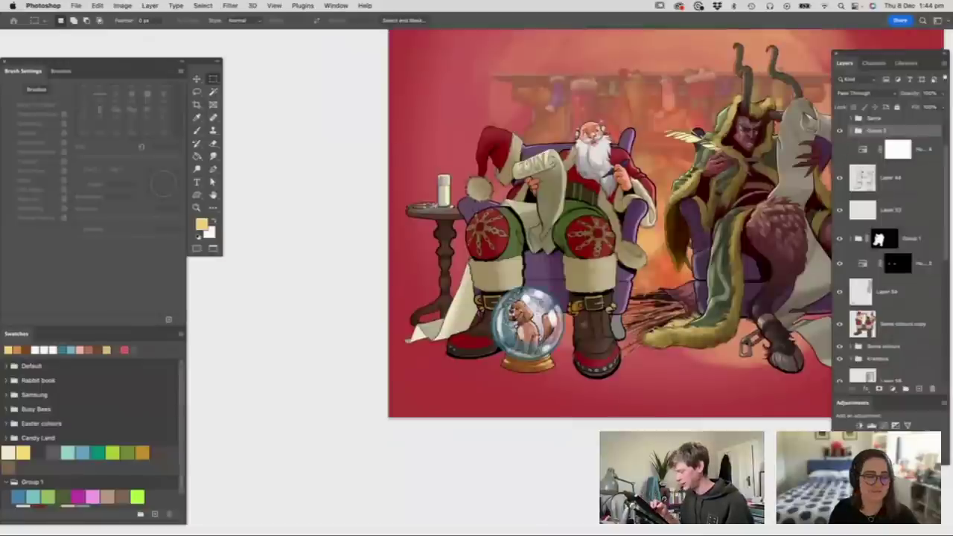
- Move the grouped snow globe in front of Santa's boot nearest the candle table
{"action": "key", "text": "z"}
{"action": "left_click", "coordinate": [517, 392], "text": "alt"}
{"action": "left_click", "coordinate": [507, 396], "text": "alt"}
{"action": "left_click_drag", "start_coordinate": [508, 397], "coordinate": [425, 393]}
{"action": "key", "text": "v"}
{"action": "left_click_drag", "start_coordinate": [440, 331], "coordinate": [460, 393]}
{"action": "key", "text": "Return"}
{"action": "key", "text": "z"}
{"action": "left_click_drag", "start_coordinate": [626, 386], "coordinate": [607, 386]}
{"action": "left_click_drag", "start_coordinate": [690, 361], "coordinate": [675, 372]}
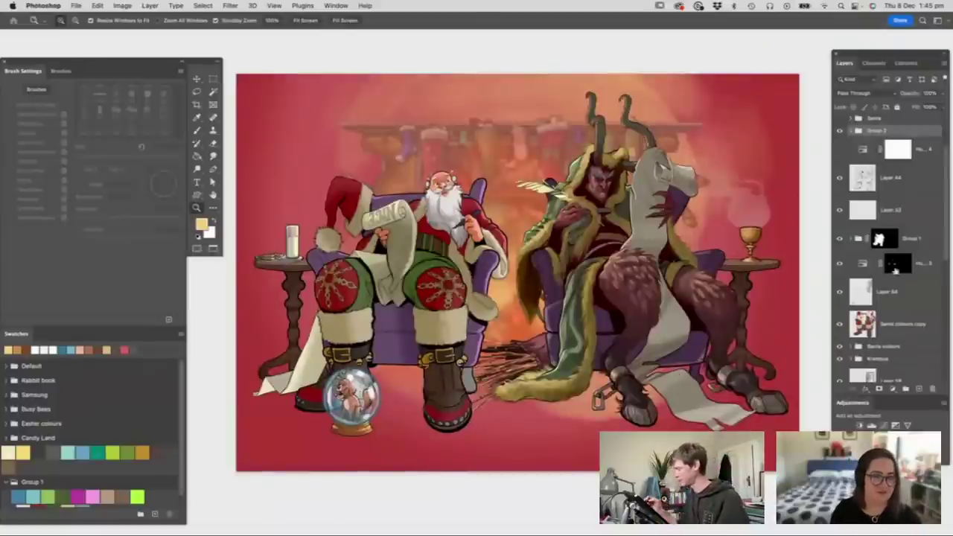
- Make a freehand lasso selection of the floor area beneath both seated figures, extending to the lower edge of the canvas
{"action": "key", "text": "l"}
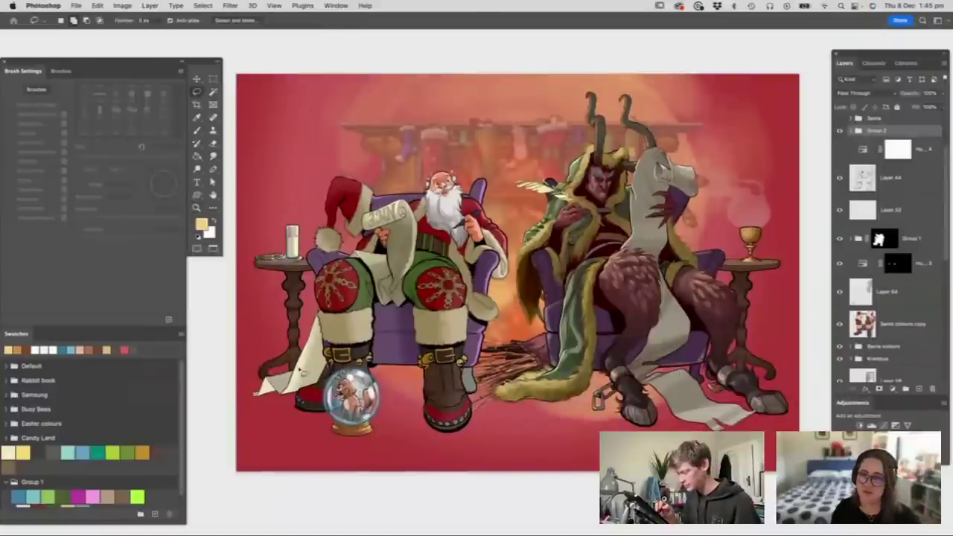
{"action": "mouse_move", "coordinate": [317, 375]}
{"action": "left_mouse_down"}
{"action": "mouse_move", "coordinate": [261, 383]}
{"action": "mouse_move", "coordinate": [221, 407]}
{"action": "mouse_move", "coordinate": [257, 456]}
{"action": "mouse_move", "coordinate": [253, 475]}
{"action": "mouse_move", "coordinate": [390, 489]}
{"action": "mouse_move", "coordinate": [466, 474]}
{"action": "left_mouse_up"}
{"action": "left_click_drag", "start_coordinate": [461, 389], "coordinate": [332, 377]}
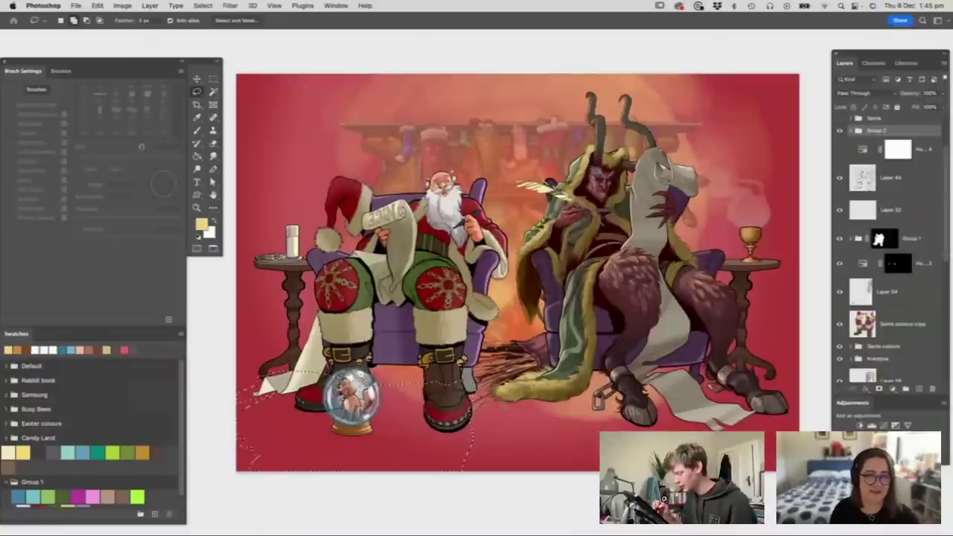
{"action": "mouse_move", "coordinate": [497, 405]}
{"action": "left_mouse_down"}
{"action": "mouse_move", "coordinate": [516, 418]}
{"action": "mouse_move", "coordinate": [564, 412]}
{"action": "mouse_move", "coordinate": [588, 444]}
{"action": "left_mouse_up"}
{"action": "mouse_move", "coordinate": [819, 415]}
{"action": "left_mouse_down"}
{"action": "mouse_move", "coordinate": [782, 384]}
{"action": "mouse_move", "coordinate": [744, 375]}
{"action": "mouse_move", "coordinate": [614, 373]}
{"action": "mouse_move", "coordinate": [571, 384]}
{"action": "mouse_move", "coordinate": [551, 402]}
{"action": "left_mouse_up"}
{"action": "key", "text": "z"}
{"action": "left_click_drag", "start_coordinate": [545, 404], "coordinate": [519, 416]}
{"action": "left_click", "coordinate": [621, 373]}
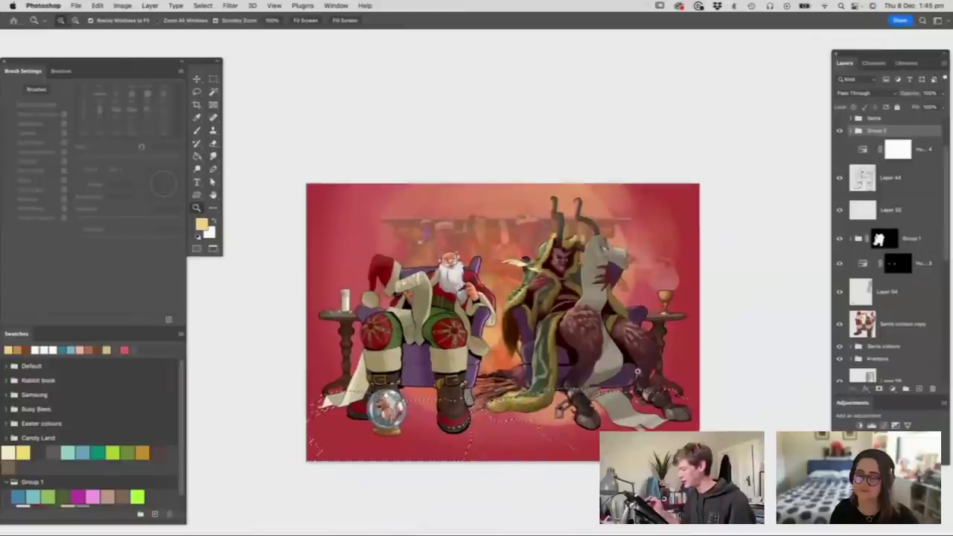
- Darken the selected floor with a Hue/Saturation adjustment placed just above Layer 12, lowering its Lightness
{"action": "scroll", "coordinate": [923, 331], "scroll_direction": "down", "scroll_amount": 5}
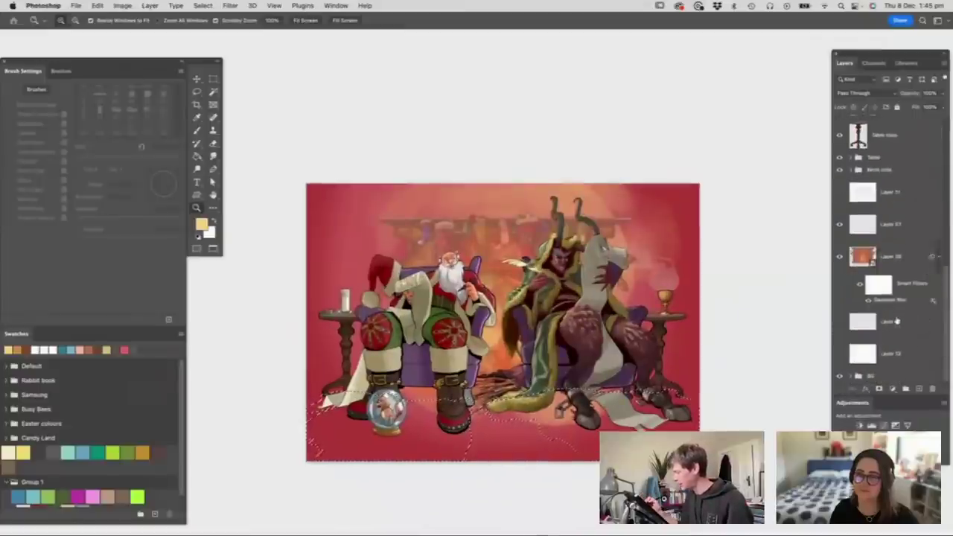
{"action": "left_click", "coordinate": [888, 329]}
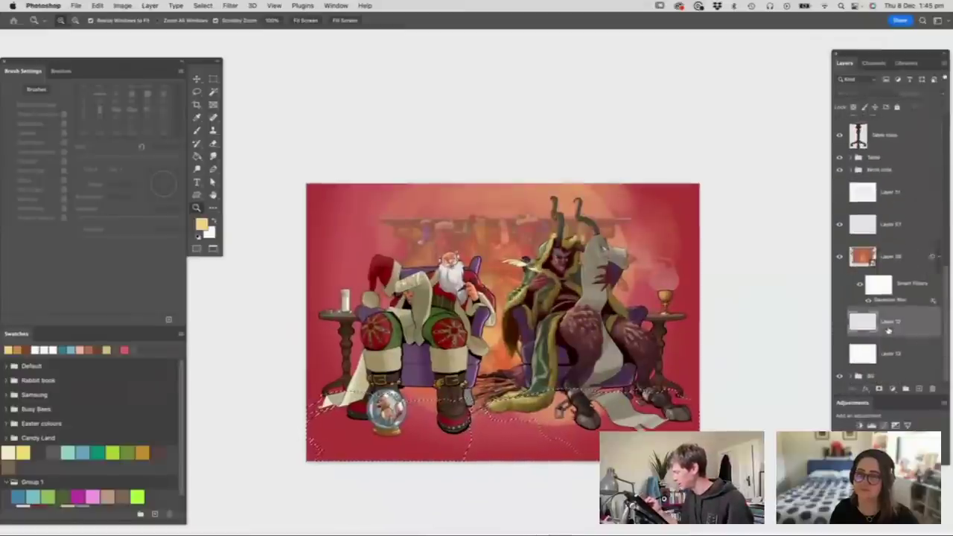
{"action": "left_click", "coordinate": [860, 437]}
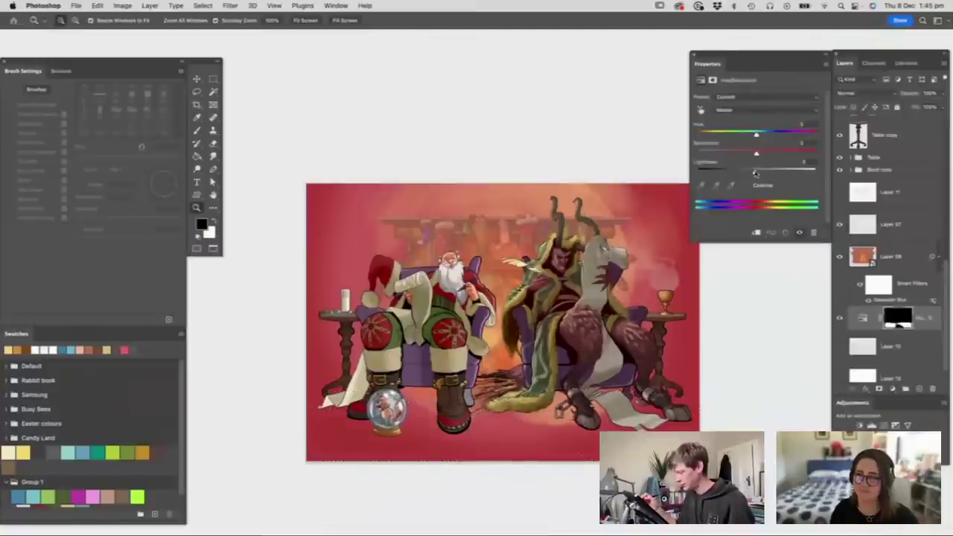
{"action": "left_click_drag", "start_coordinate": [755, 173], "coordinate": [727, 173]}
{"action": "left_click", "coordinate": [693, 57]}
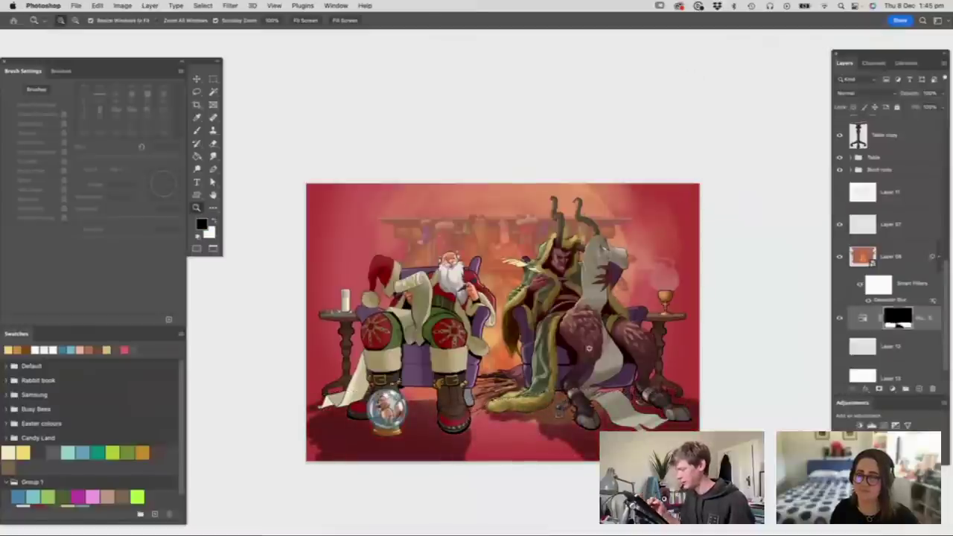
- Select the existing layer directly above Group 1 and toggle Layer 54 off and on to check its contents
{"action": "left_click_drag", "start_coordinate": [576, 403], "coordinate": [552, 397]}
{"action": "left_click_drag", "start_coordinate": [569, 400], "coordinate": [574, 402]}
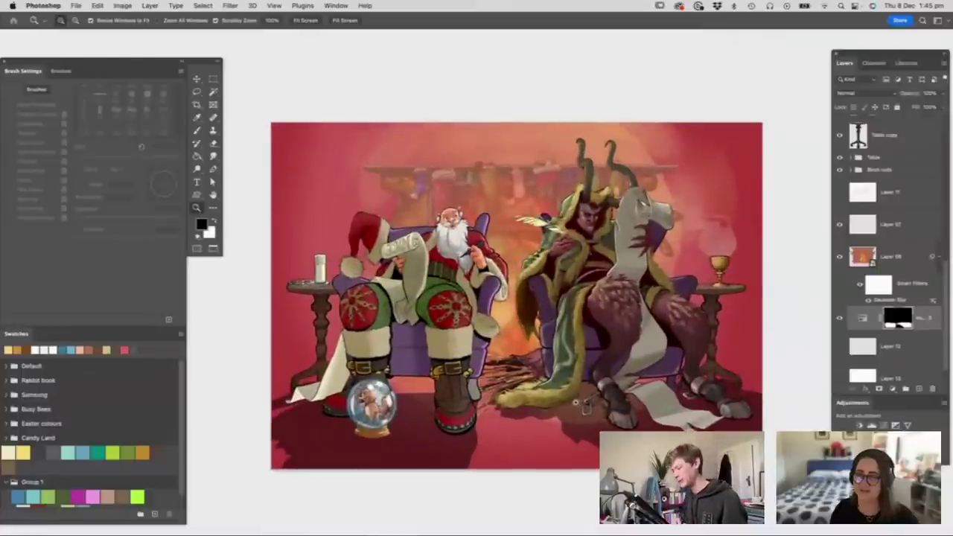
{"action": "left_click_drag", "start_coordinate": [943, 290], "coordinate": [946, 200]}
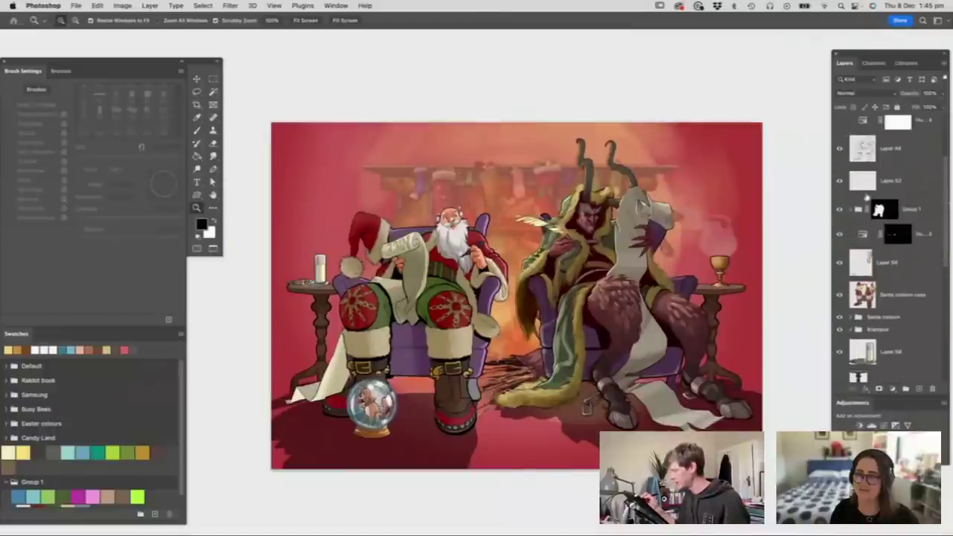
{"action": "left_click", "coordinate": [877, 184]}
{"action": "left_click_drag", "start_coordinate": [352, 220], "coordinate": [417, 219]}
{"action": "left_click", "coordinate": [839, 264]}
{"action": "left_click", "coordinate": [838, 265]}
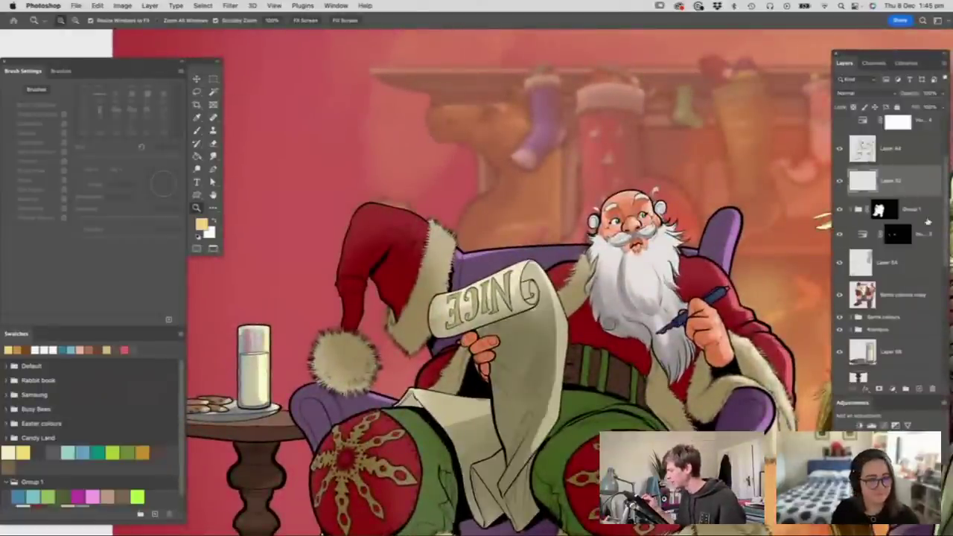
- Set the brush size to 22 px and mix a light pink foreground colour from the red of Santa's hat
{"action": "key", "text": "b"}
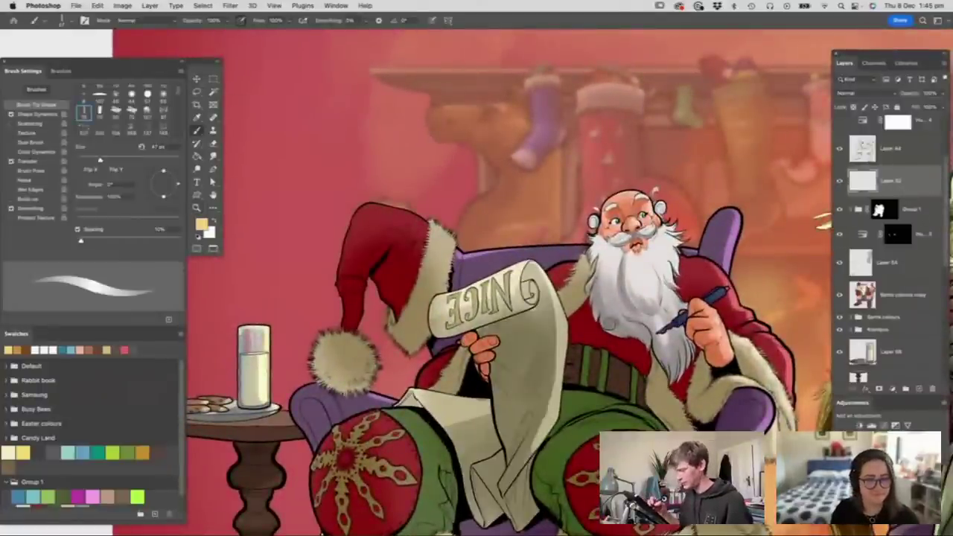
{"action": "right_click", "coordinate": [513, 299]}
{"action": "left_click_drag", "start_coordinate": [572, 264], "coordinate": [563, 263]}
{"action": "key", "text": "Return"}
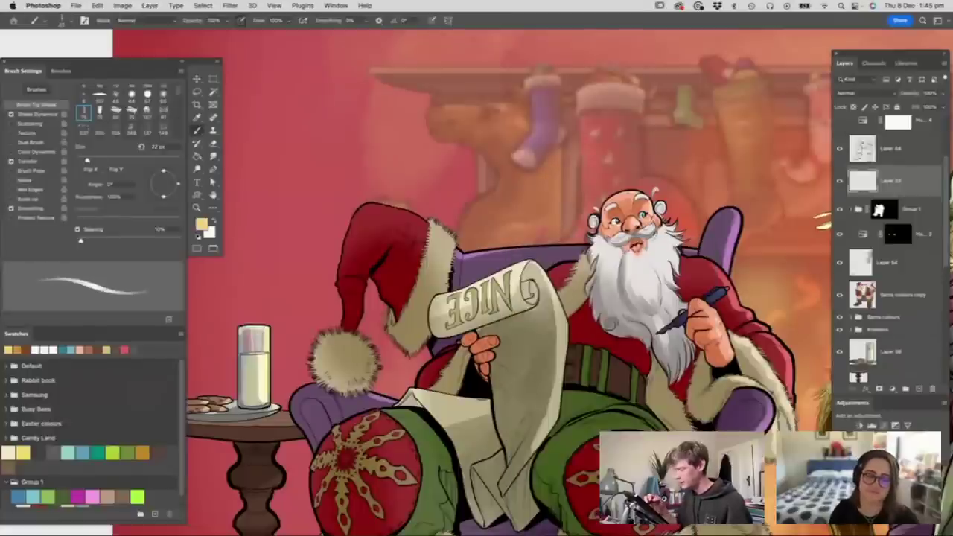
{"action": "left_click", "coordinate": [387, 242], "text": "alt"}
{"action": "left_click", "coordinate": [202, 224]}
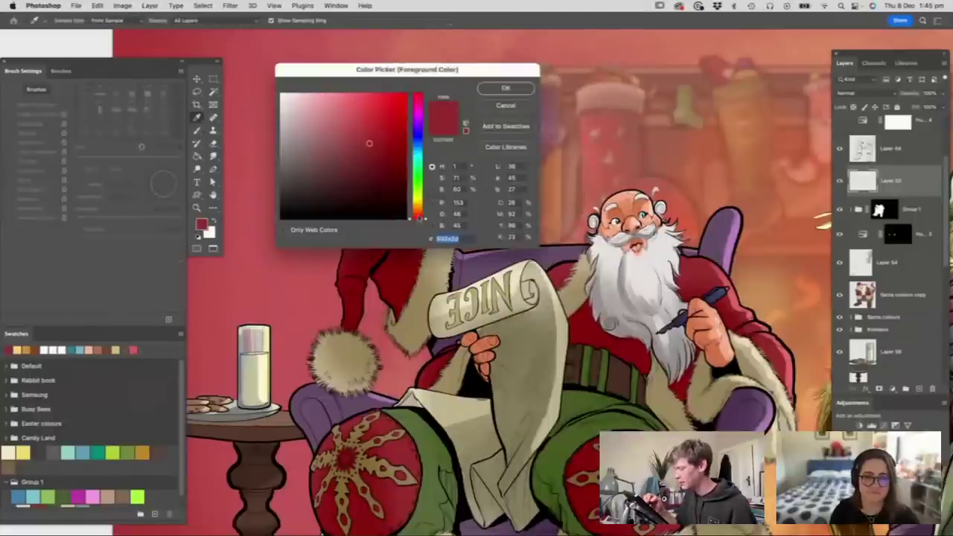
{"action": "left_click", "coordinate": [419, 217]}
{"action": "left_click", "coordinate": [345, 99]}
{"action": "left_click", "coordinate": [508, 90]}
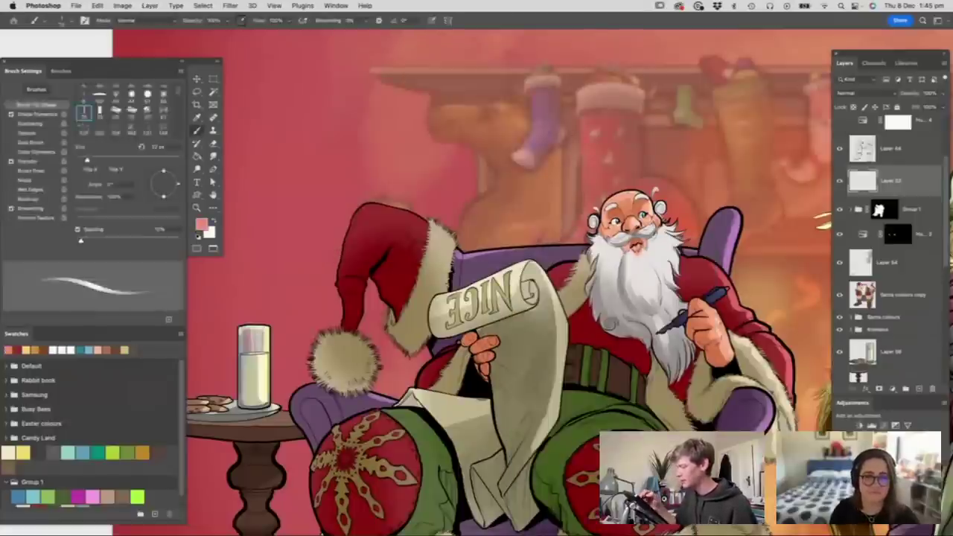
- Paint light pink highlight strokes along the upper edge, folds and drooping tail of Santa's hat
{"action": "left_click_drag", "start_coordinate": [406, 230], "coordinate": [428, 230]}
{"action": "mouse_move", "coordinate": [356, 198]}
{"action": "left_mouse_down"}
{"action": "mouse_move", "coordinate": [393, 202]}
{"action": "mouse_move", "coordinate": [409, 225]}
{"action": "mouse_move", "coordinate": [396, 250]}
{"action": "left_mouse_up"}
{"action": "mouse_move", "coordinate": [404, 204]}
{"action": "left_mouse_down"}
{"action": "mouse_move", "coordinate": [415, 219]}
{"action": "mouse_move", "coordinate": [406, 263]}
{"action": "mouse_move", "coordinate": [435, 226]}
{"action": "mouse_move", "coordinate": [419, 285]}
{"action": "left_mouse_up"}
{"action": "mouse_move", "coordinate": [388, 233]}
{"action": "left_mouse_down"}
{"action": "mouse_move", "coordinate": [351, 292]}
{"action": "mouse_move", "coordinate": [338, 362]}
{"action": "left_mouse_up"}
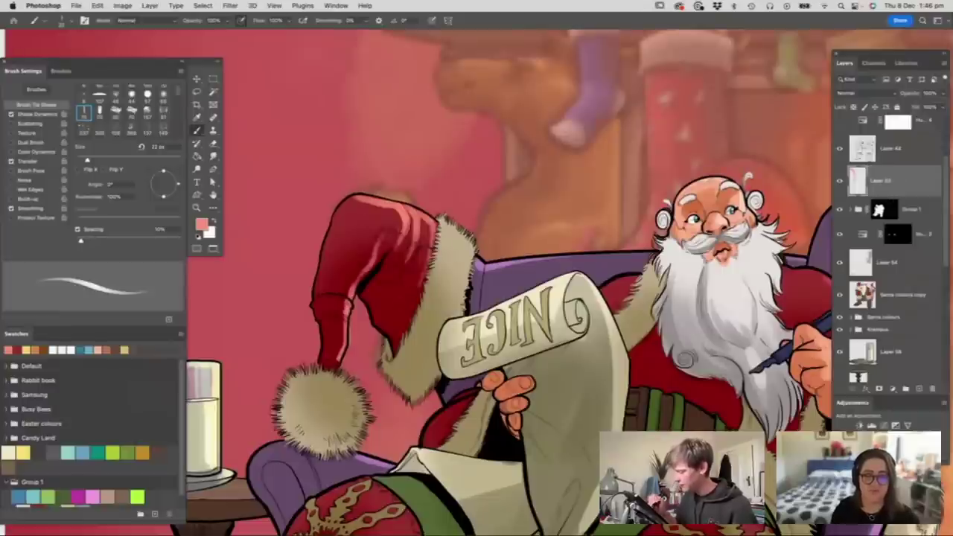
- Enlarge the brush and paint pink highlights along the fire-facing edge of the red snowflake patch on Santa's knee nearest the fireplace
{"action": "key", "text": "z"}
{"action": "left_click_drag", "start_coordinate": [468, 233], "coordinate": [372, 234]}
{"action": "left_click_drag", "start_coordinate": [585, 235], "coordinate": [659, 235]}
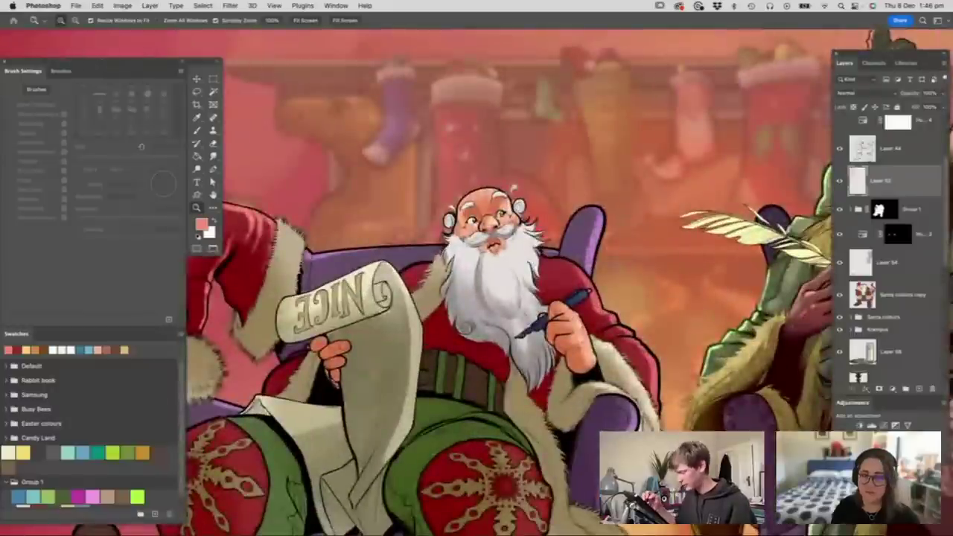
{"action": "key", "text": "b"}
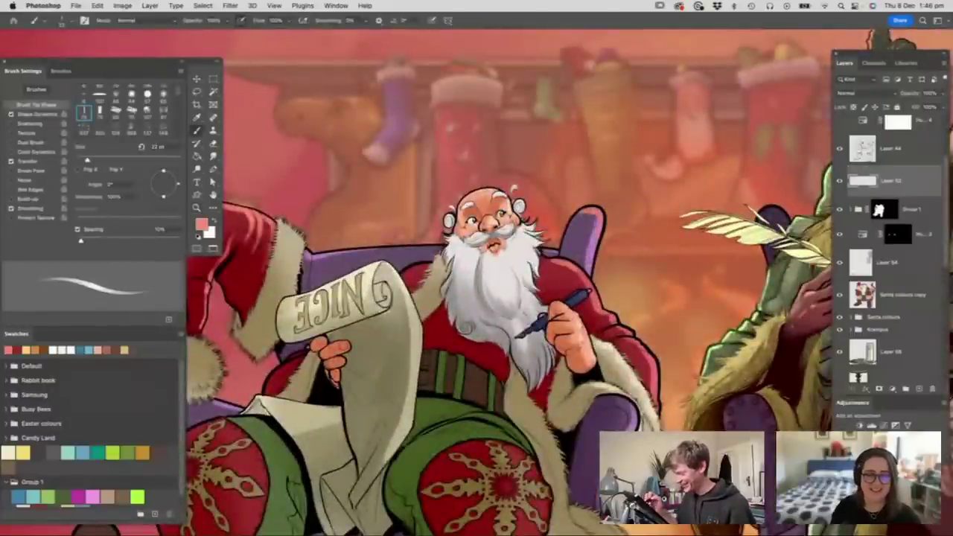
{"action": "key", "text": "z"}
{"action": "left_click_drag", "start_coordinate": [595, 223], "coordinate": [532, 231]}
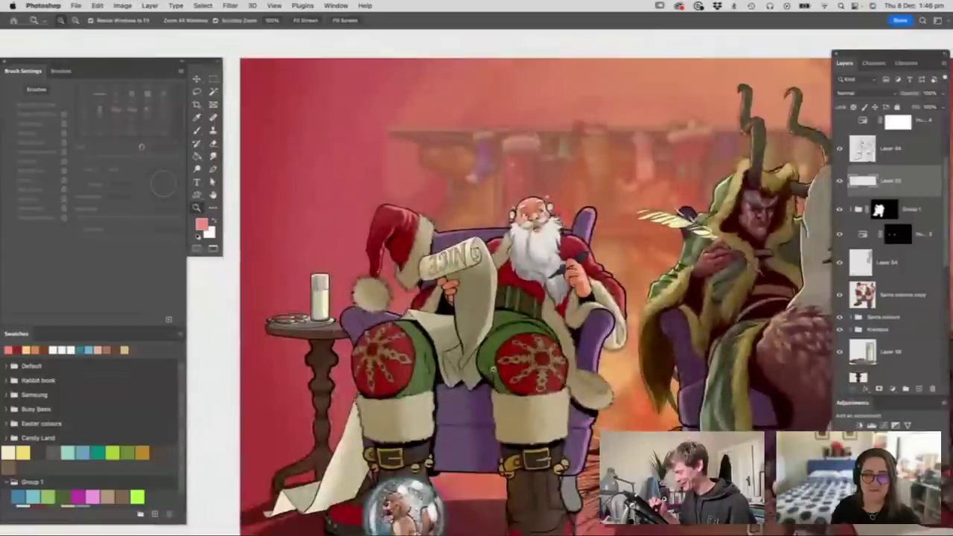
{"action": "mouse_move", "coordinate": [512, 346]}
{"action": "left_mouse_down"}
{"action": "mouse_move", "coordinate": [540, 346]}
{"action": "mouse_move", "coordinate": [488, 342]}
{"action": "mouse_move", "coordinate": [595, 342]}
{"action": "left_mouse_up"}
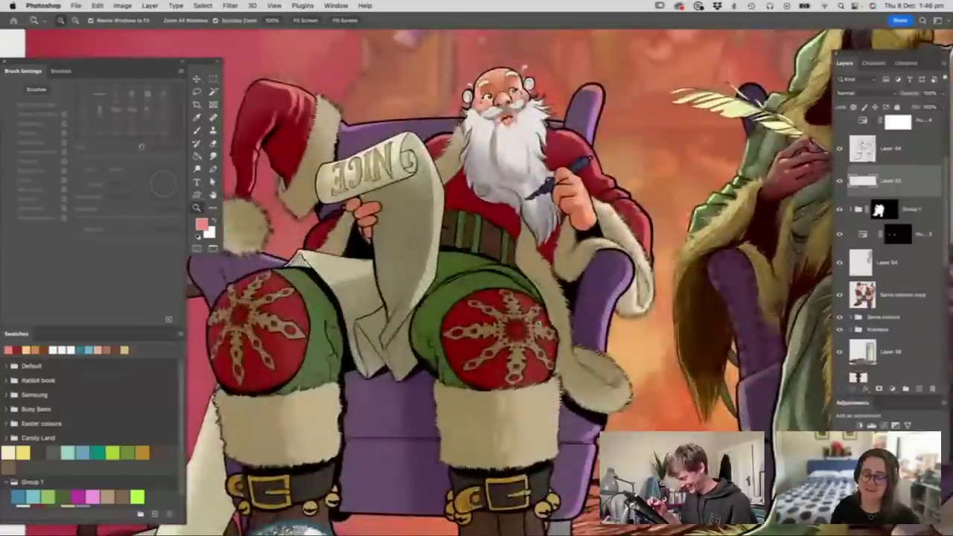
{"action": "key", "text": "b"}
{"action": "right_click", "coordinate": [539, 322]}
{"action": "left_click_drag", "start_coordinate": [590, 262], "coordinate": [598, 262]}
{"action": "left_click", "coordinate": [524, 296]}
{"action": "mouse_move", "coordinate": [523, 294]}
{"action": "left_mouse_down"}
{"action": "mouse_move", "coordinate": [549, 335]}
{"action": "mouse_move", "coordinate": [550, 358]}
{"action": "mouse_move", "coordinate": [535, 382]}
{"action": "left_mouse_up"}
- Sample the orange fire glow and lighten it to a pale peach foreground colour
{"action": "left_click", "coordinate": [641, 332], "text": "alt"}
{"action": "left_click", "coordinate": [201, 223]}
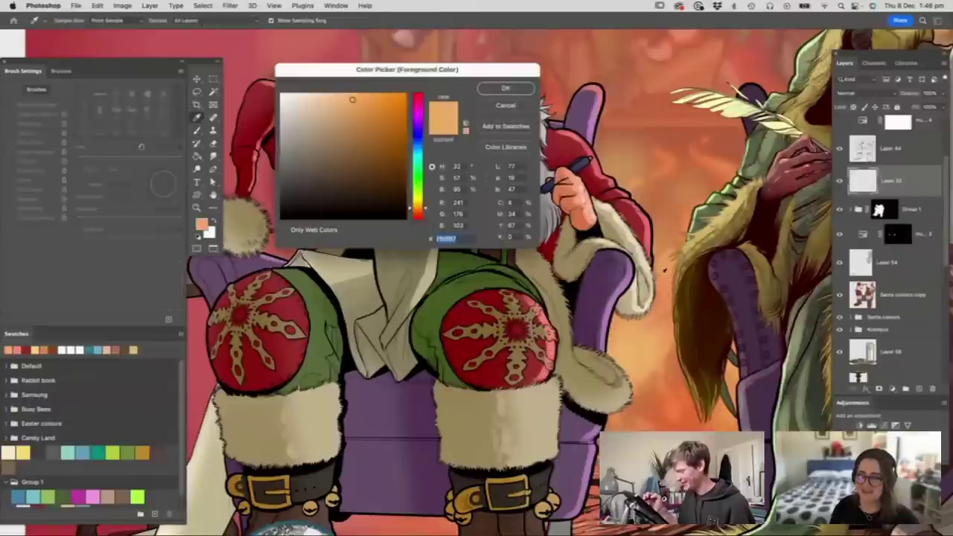
{"action": "left_click_drag", "start_coordinate": [353, 99], "coordinate": [325, 94]}
{"action": "left_click", "coordinate": [503, 88]}
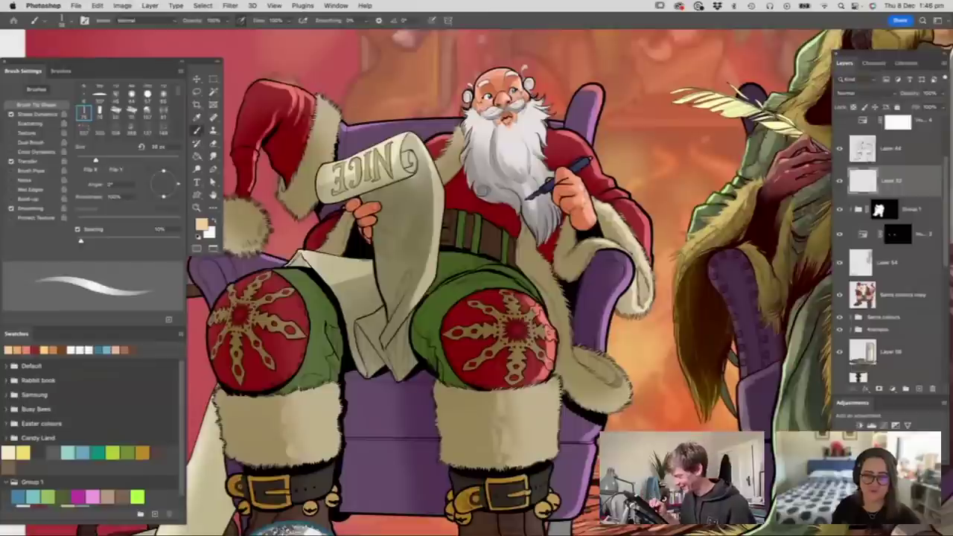
- Paint pale peach rim highlights on Santa's fur trim, covering the boot cuff, coat hem, sleeve cuff, hat brim and pompom
{"action": "left_click_drag", "start_coordinate": [554, 383], "coordinate": [552, 449]}
{"action": "mouse_move", "coordinate": [595, 385]}
{"action": "left_mouse_down"}
{"action": "mouse_move", "coordinate": [626, 390]}
{"action": "mouse_move", "coordinate": [598, 349]}
{"action": "mouse_move", "coordinate": [568, 353]}
{"action": "mouse_move", "coordinate": [565, 323]}
{"action": "left_mouse_up"}
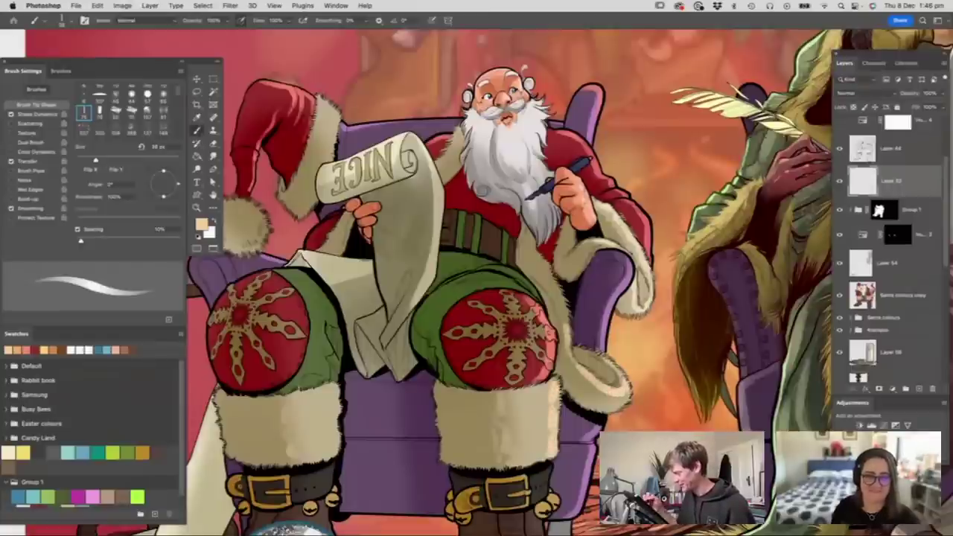
{"action": "left_click_drag", "start_coordinate": [619, 213], "coordinate": [625, 225]}
{"action": "left_click_drag", "start_coordinate": [318, 99], "coordinate": [336, 143]}
{"action": "mouse_move", "coordinate": [249, 204]}
{"action": "left_mouse_down"}
{"action": "mouse_move", "coordinate": [263, 238]}
{"action": "mouse_move", "coordinate": [247, 248]}
{"action": "mouse_move", "coordinate": [255, 224]}
{"action": "mouse_move", "coordinate": [246, 199]}
{"action": "left_mouse_up"}
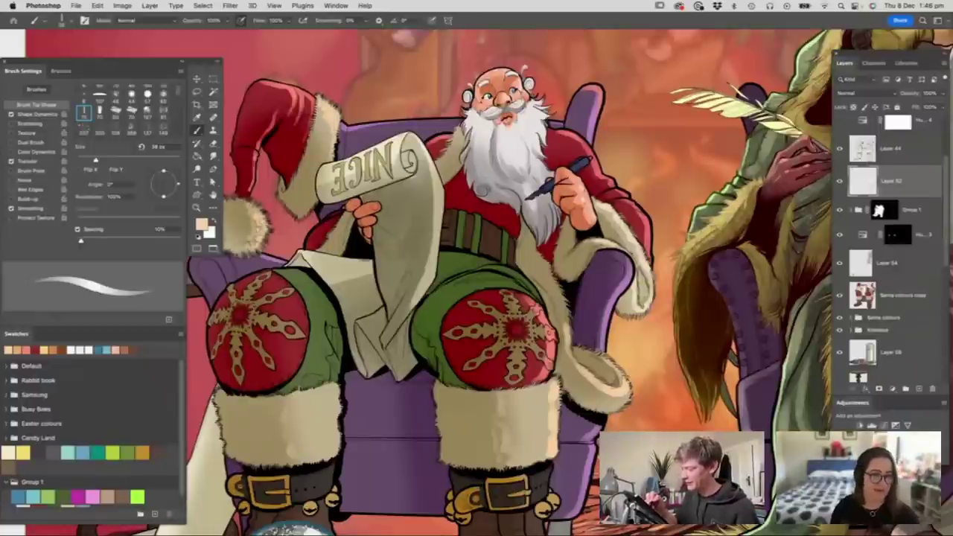
- Examine the whole illustration at several magnifications to judge the new fire-lit highlights and floor shadow
{"action": "key", "text": "z"}
{"action": "left_click_drag", "start_coordinate": [600, 211], "coordinate": [547, 249]}
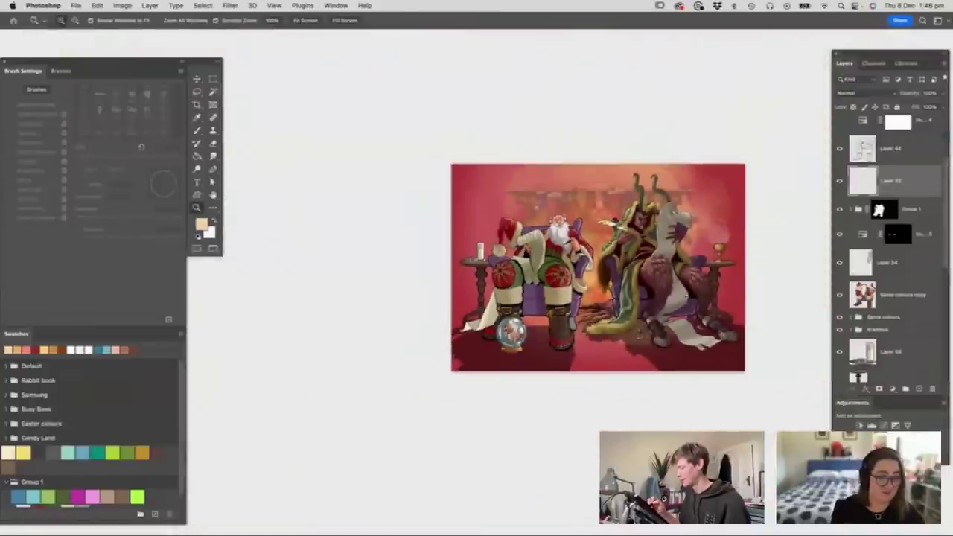
{"action": "left_click_drag", "start_coordinate": [713, 266], "coordinate": [736, 275]}
{"action": "left_click_drag", "start_coordinate": [559, 277], "coordinate": [577, 294]}
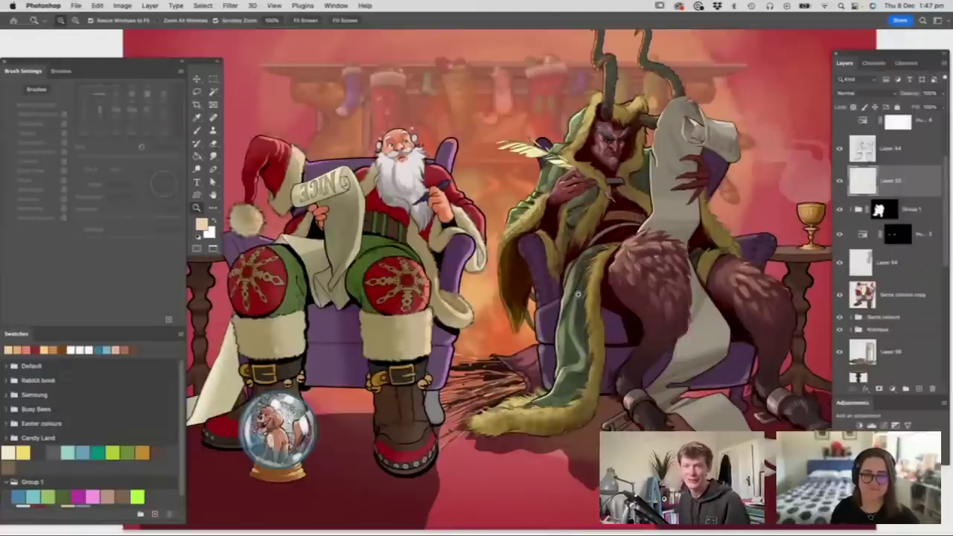
{"action": "left_click_drag", "start_coordinate": [577, 351], "coordinate": [597, 351]}
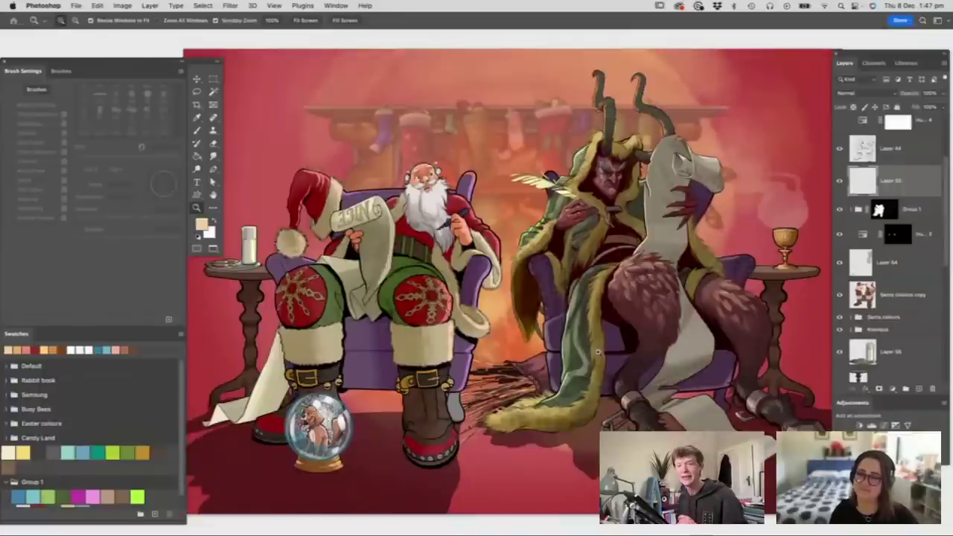
{"action": "left_click_drag", "start_coordinate": [600, 323], "coordinate": [565, 353]}
{"action": "left_click_drag", "start_coordinate": [562, 316], "coordinate": [572, 316]}
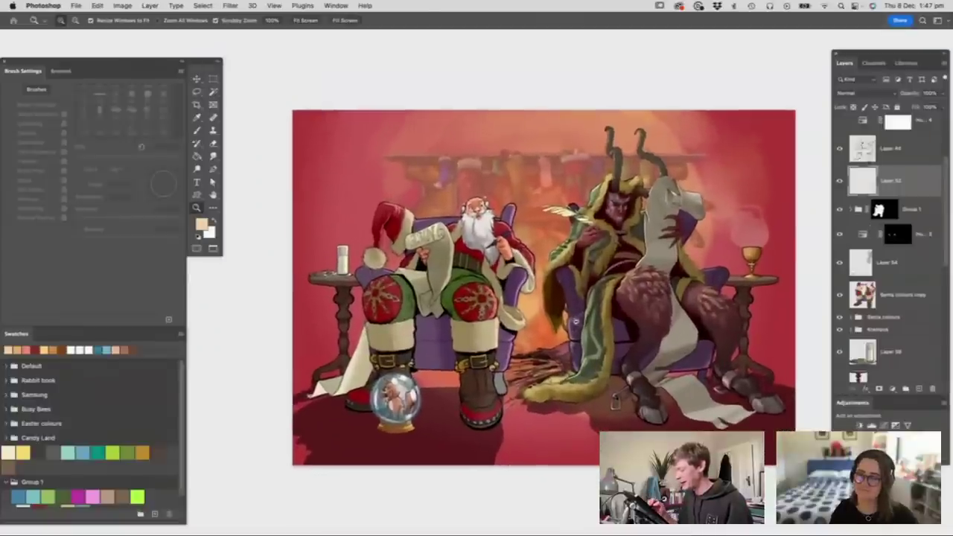
{"action": "left_click_drag", "start_coordinate": [488, 323], "coordinate": [502, 325]}
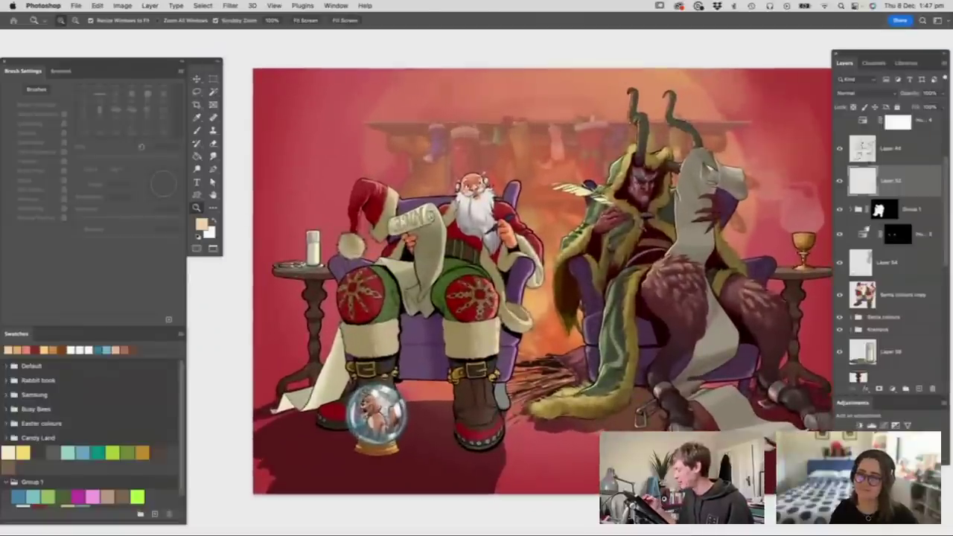
- Add a new empty layer directly above the highlights layer
{"action": "left_click", "coordinate": [919, 389]}
{"action": "left_click_drag", "start_coordinate": [555, 353], "coordinate": [564, 356]}
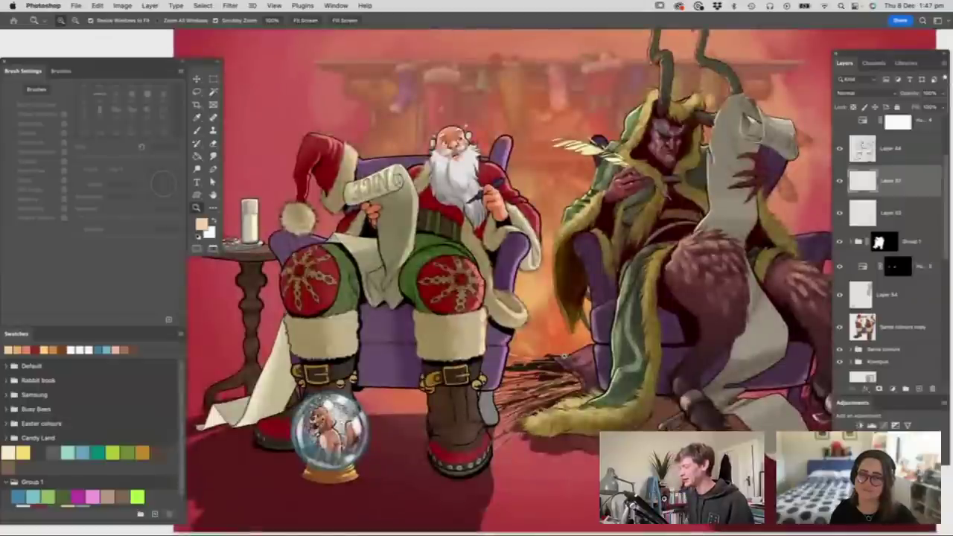